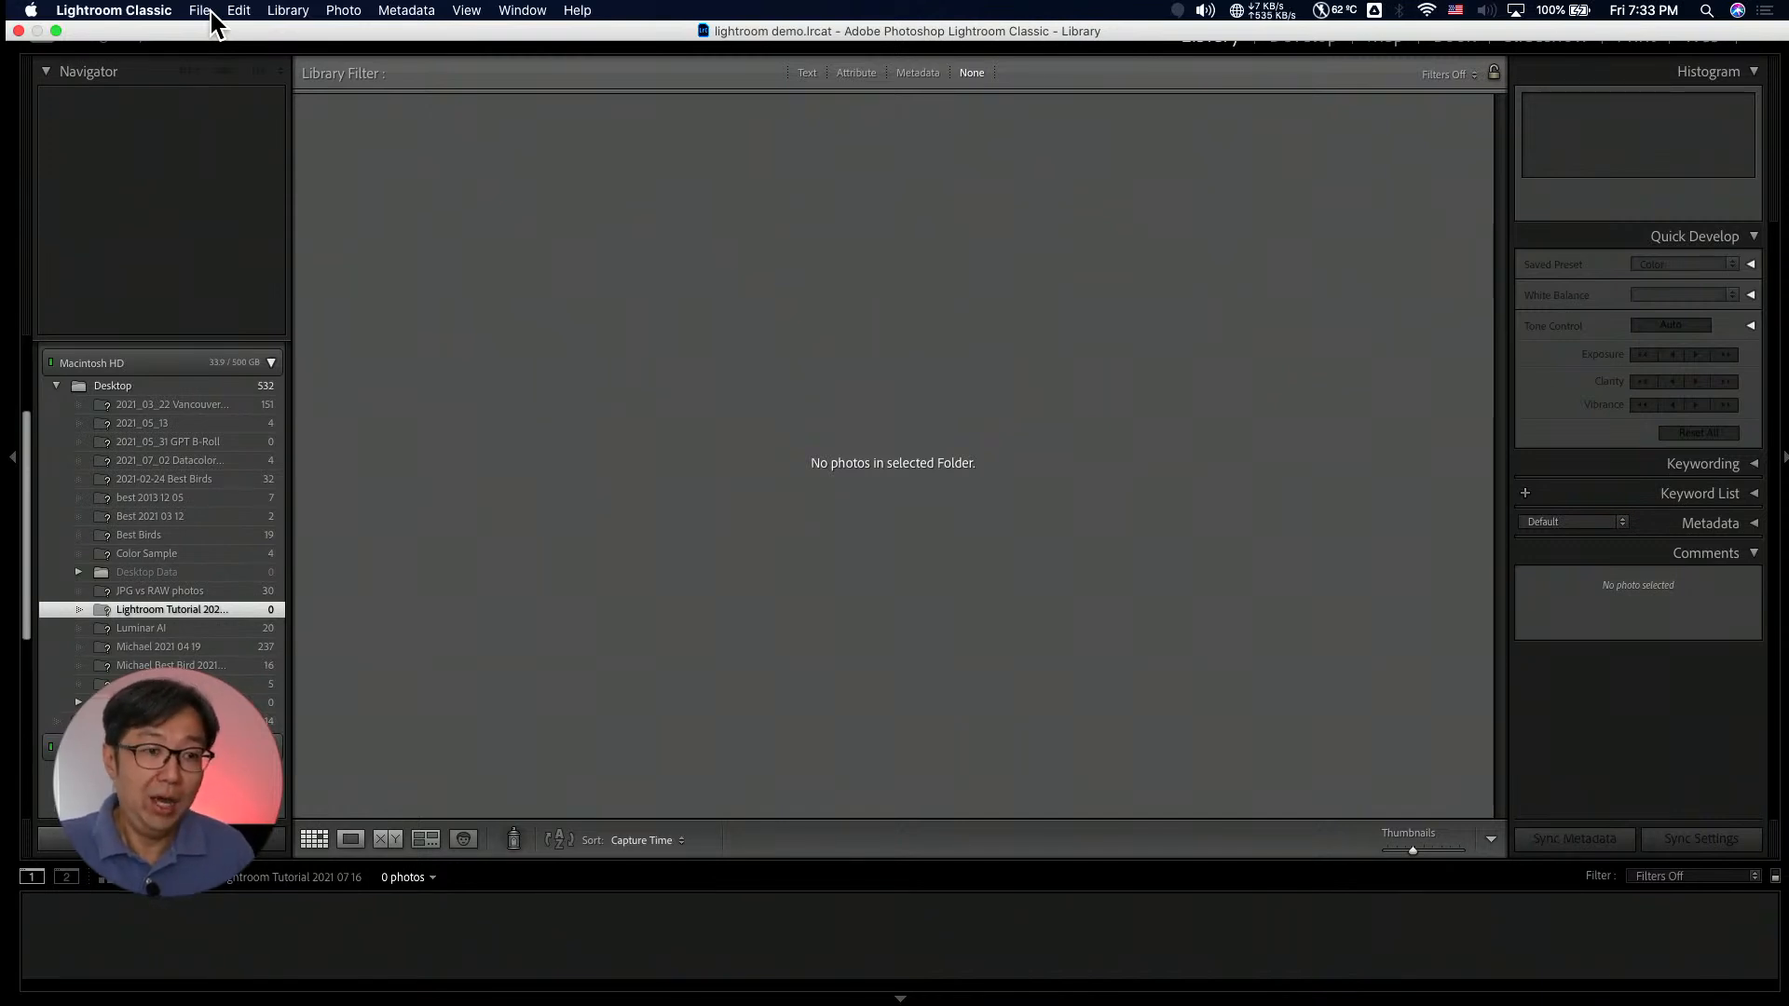
Import all photos from the Desktop folder Lightroom Tutorial 2021 07 16a into the catalog without moving the files.
{"action": "left_click", "coordinate": [201, 10]}
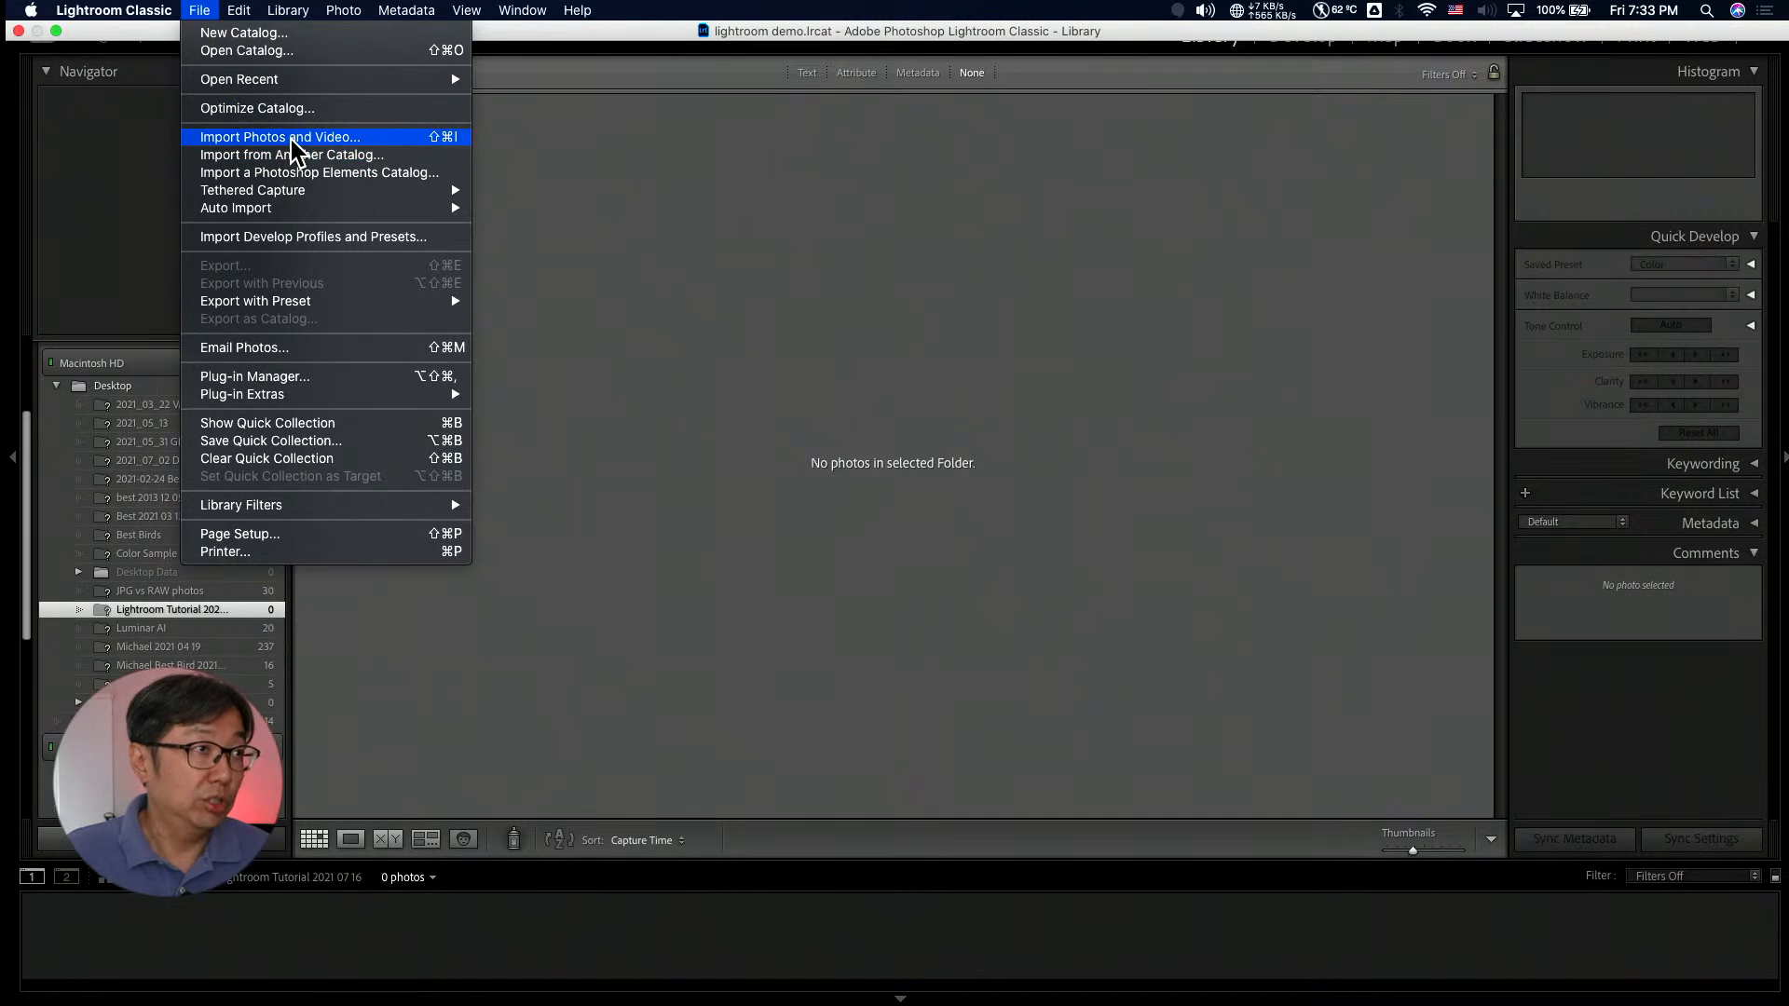
{"action": "left_click", "coordinate": [354, 138]}
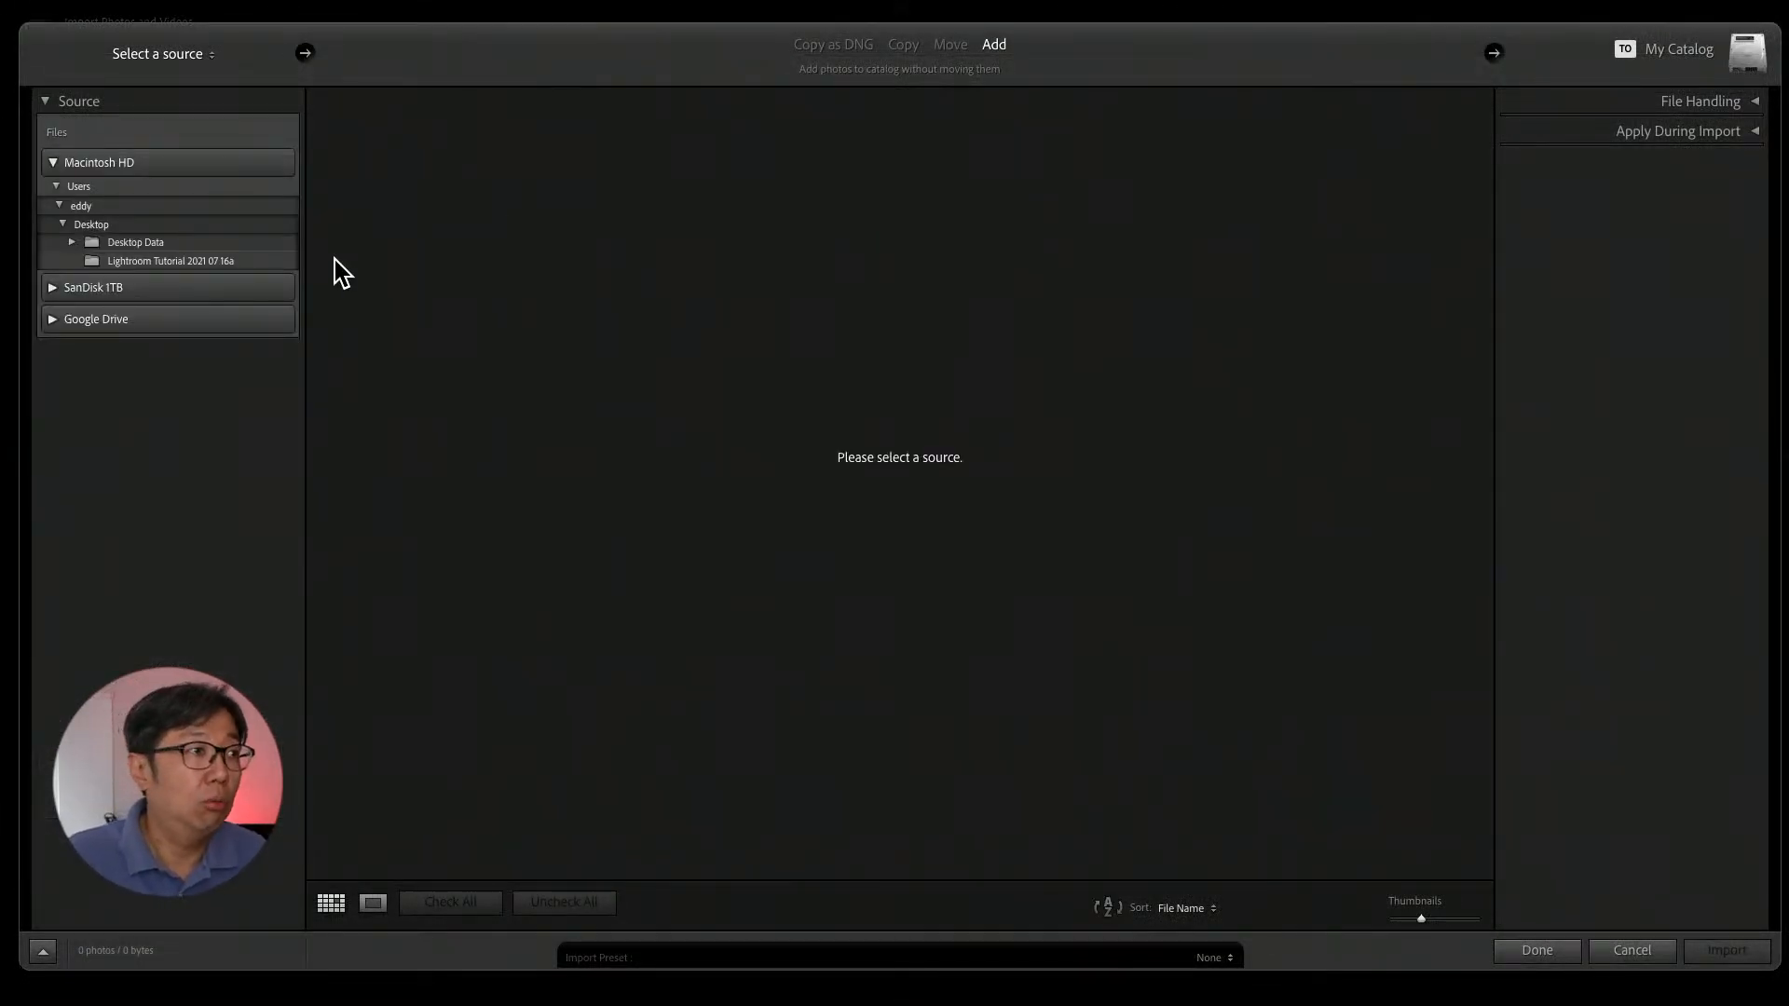
{"action": "left_click", "coordinate": [273, 262]}
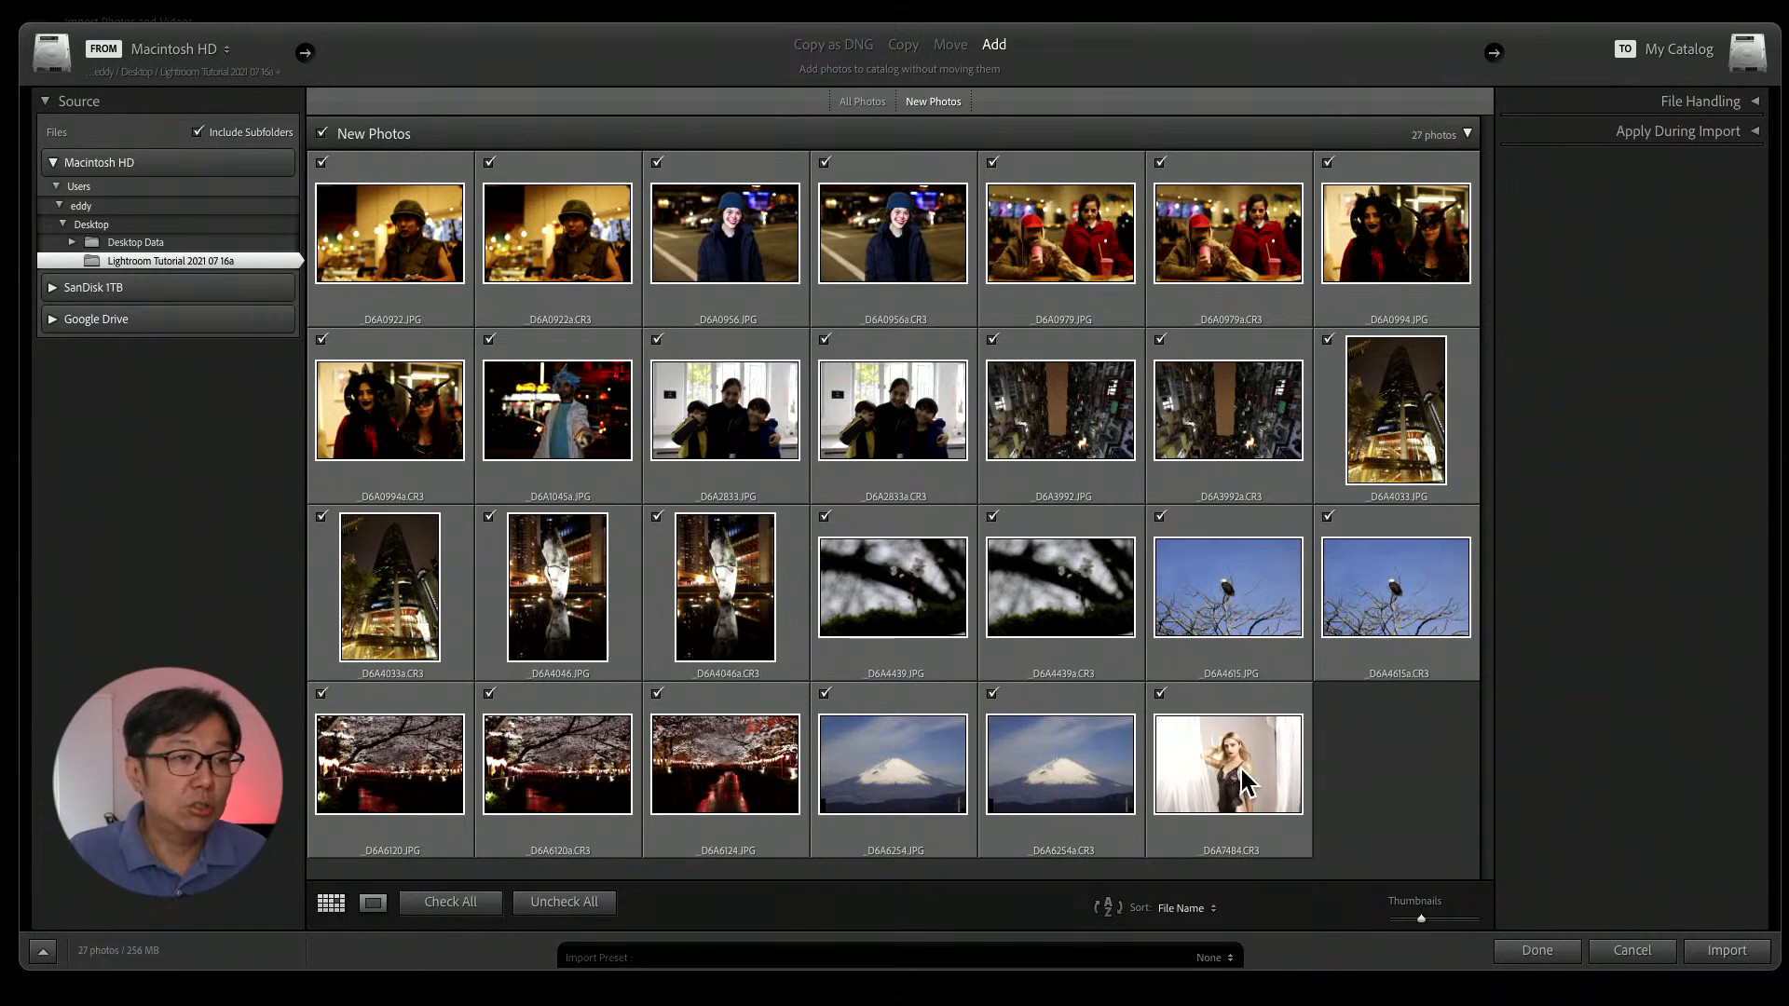
{"action": "mouse_move", "coordinate": [1242, 766]}
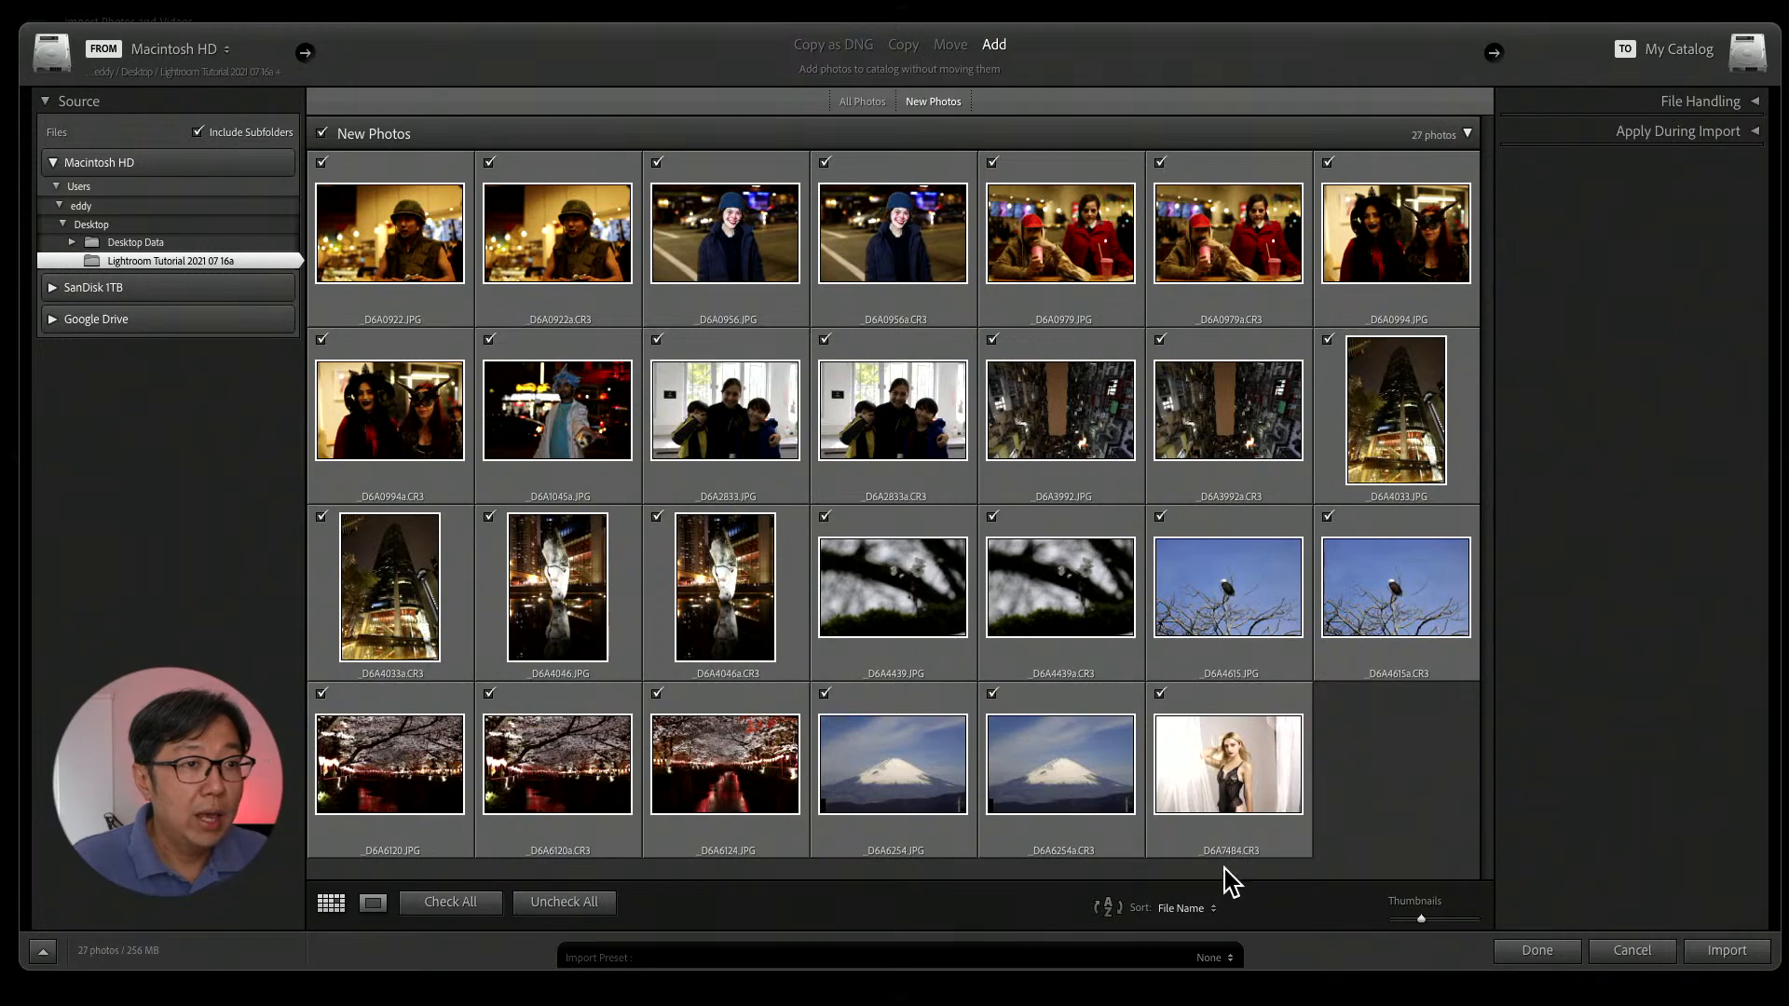
{"action": "left_click", "coordinate": [1727, 951]}
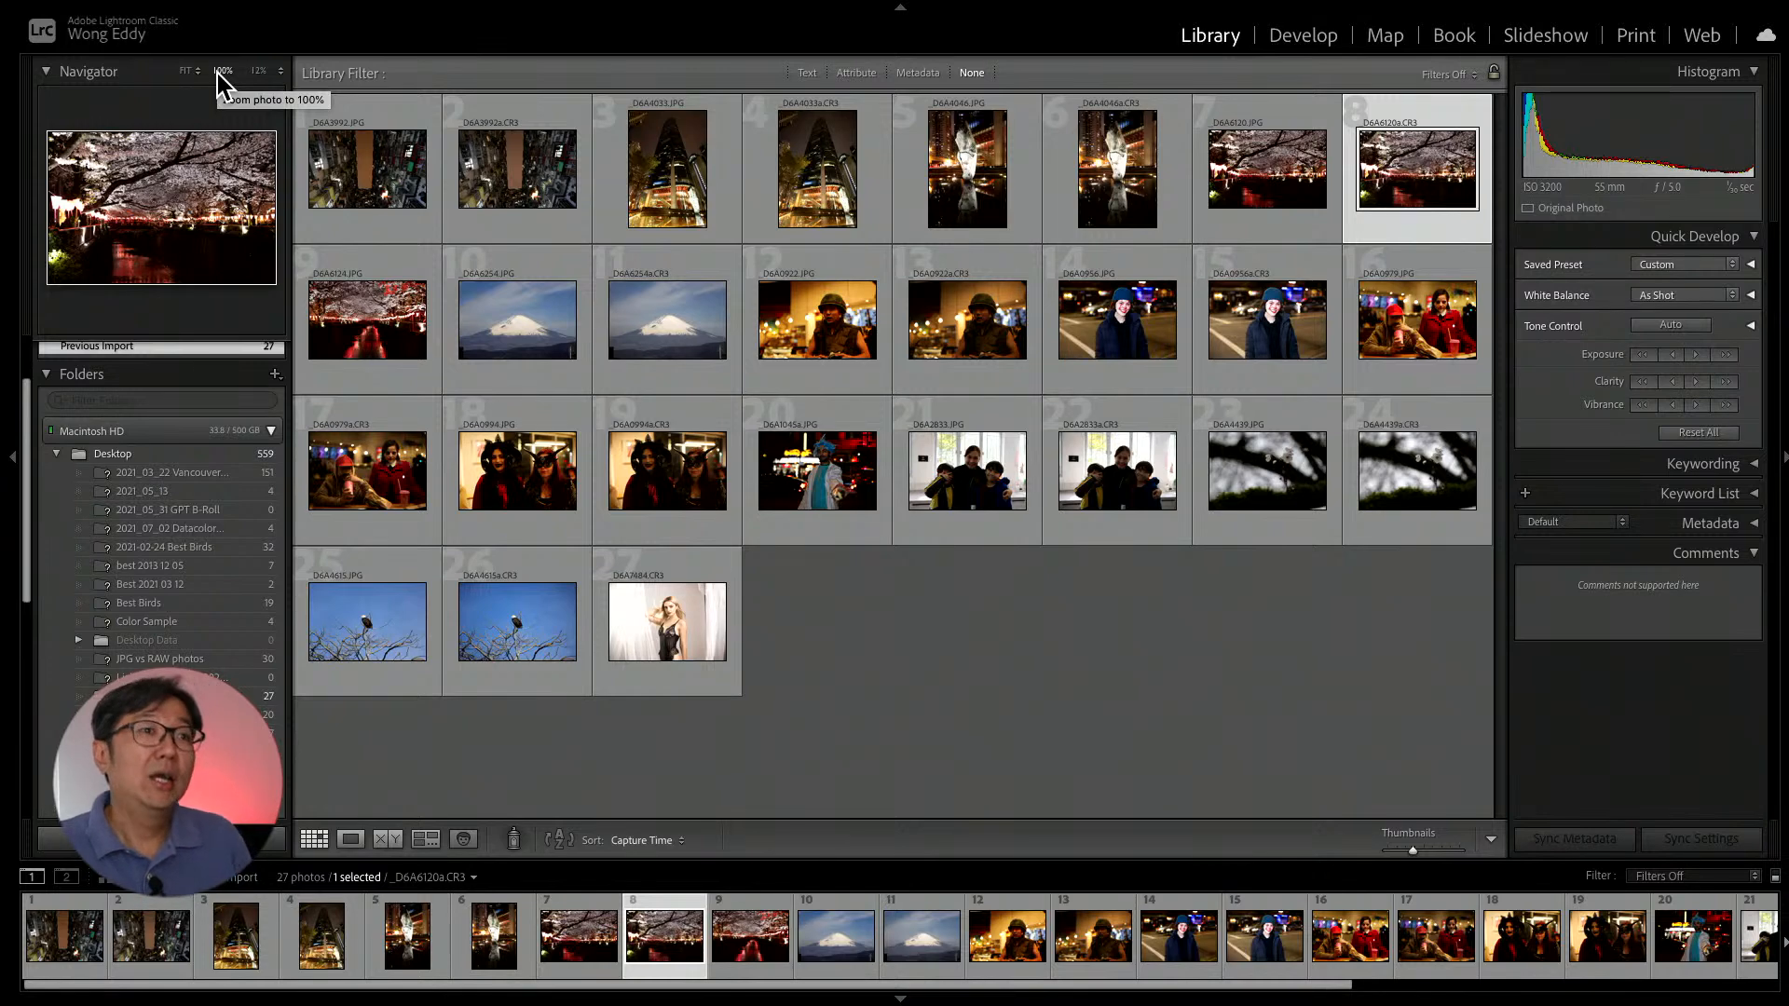
Look through the catalog folders 2021_05_31 GPT B-Roll, Best Birds and best 2013 12 05.
{"action": "left_click", "coordinate": [179, 511]}
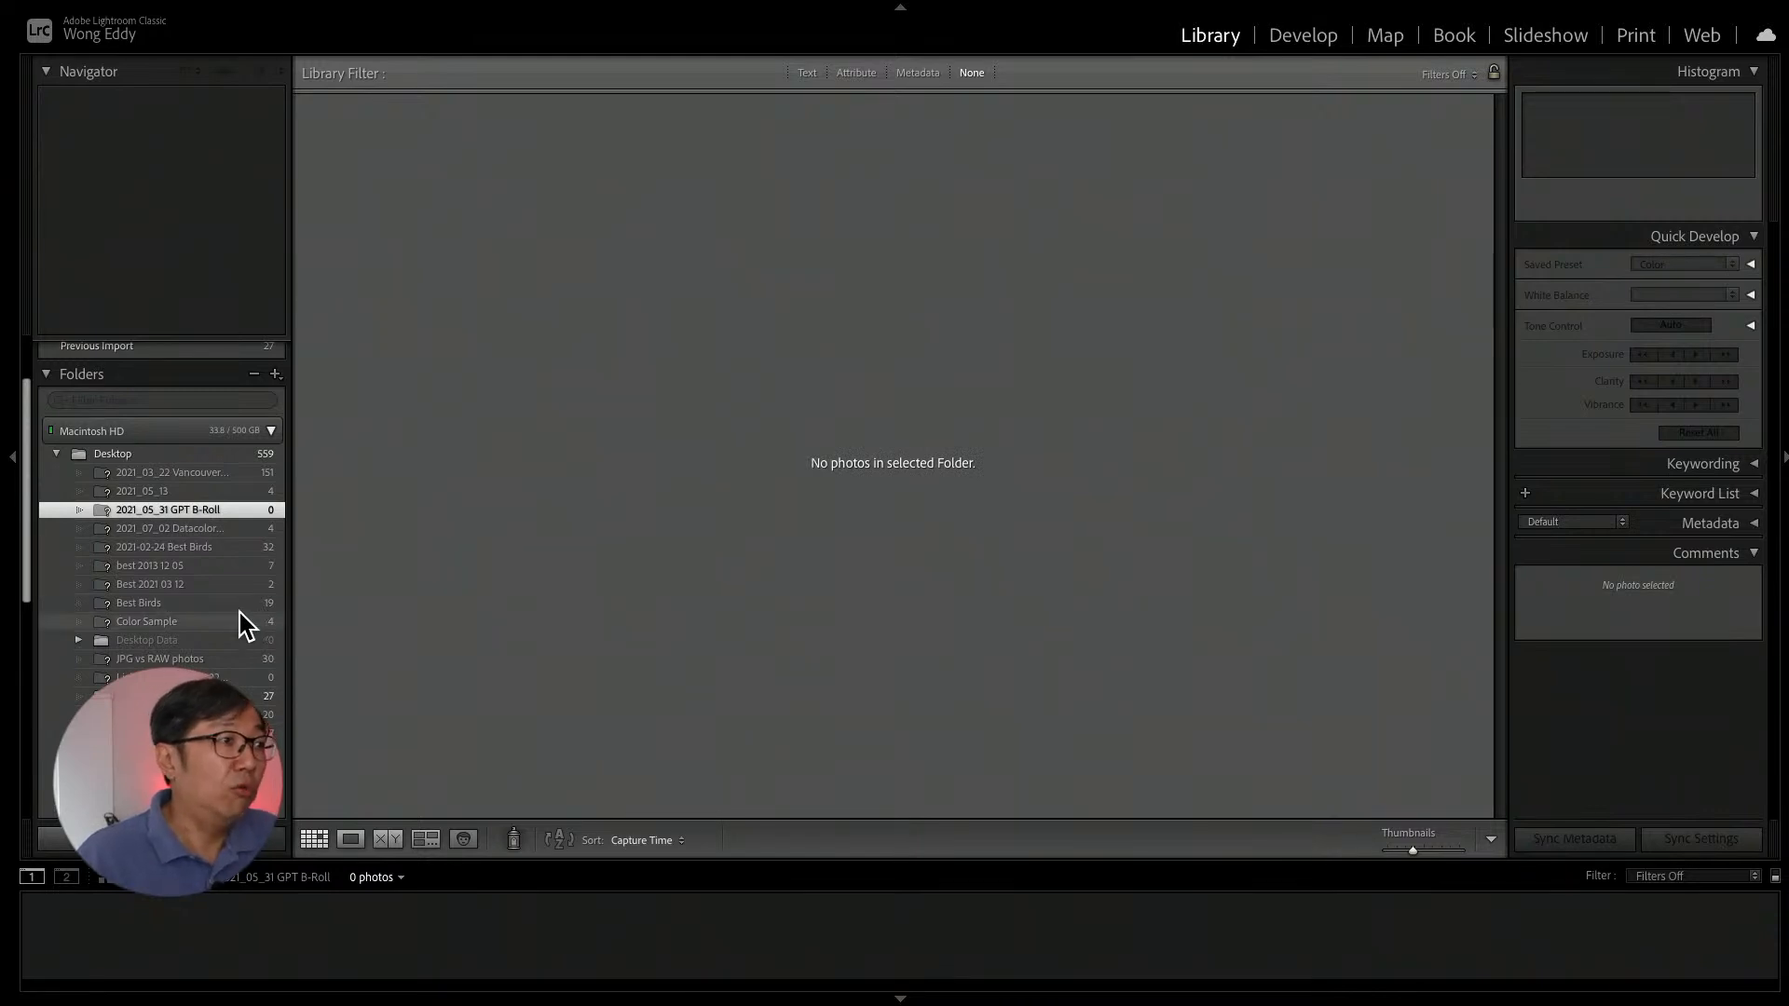
{"action": "left_click", "coordinate": [212, 605]}
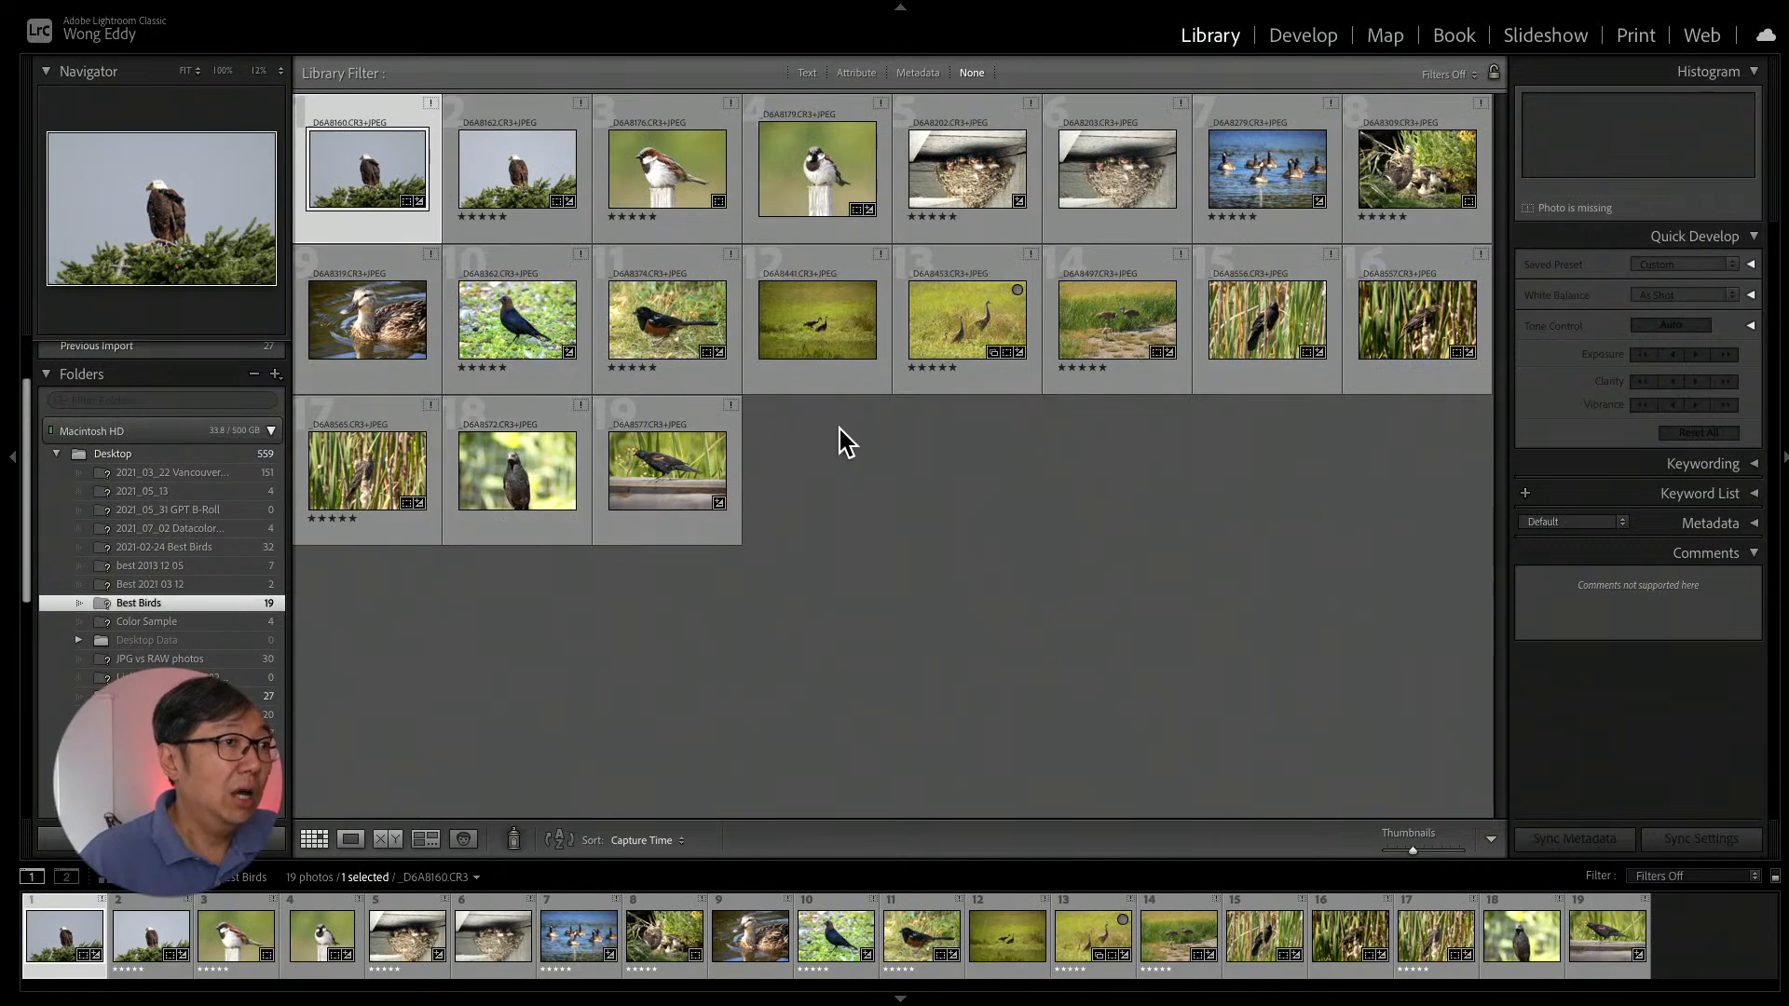
{"action": "left_click", "coordinate": [222, 565]}
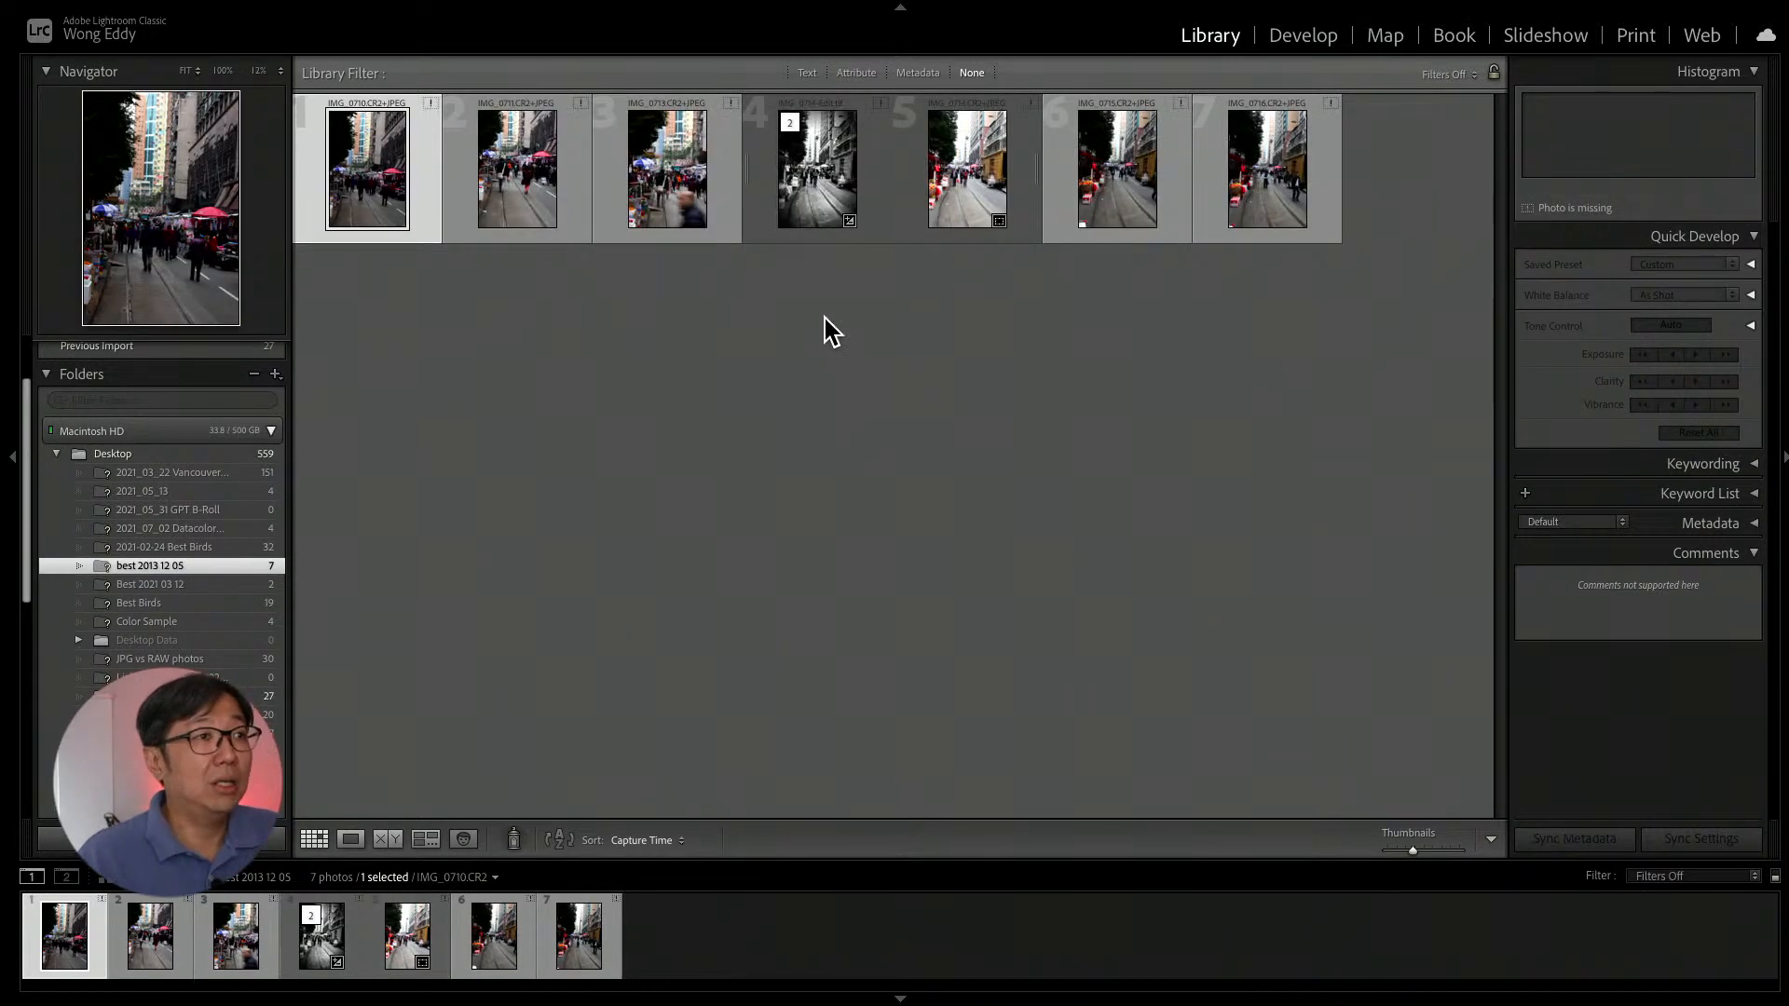
Try to open the black-and-white street photo IMG_0714-Edit.tif in Develop, and go back to the Lightroom Tutorial 2021 07 16a folder in Library.
{"action": "left_click", "coordinate": [834, 205]}
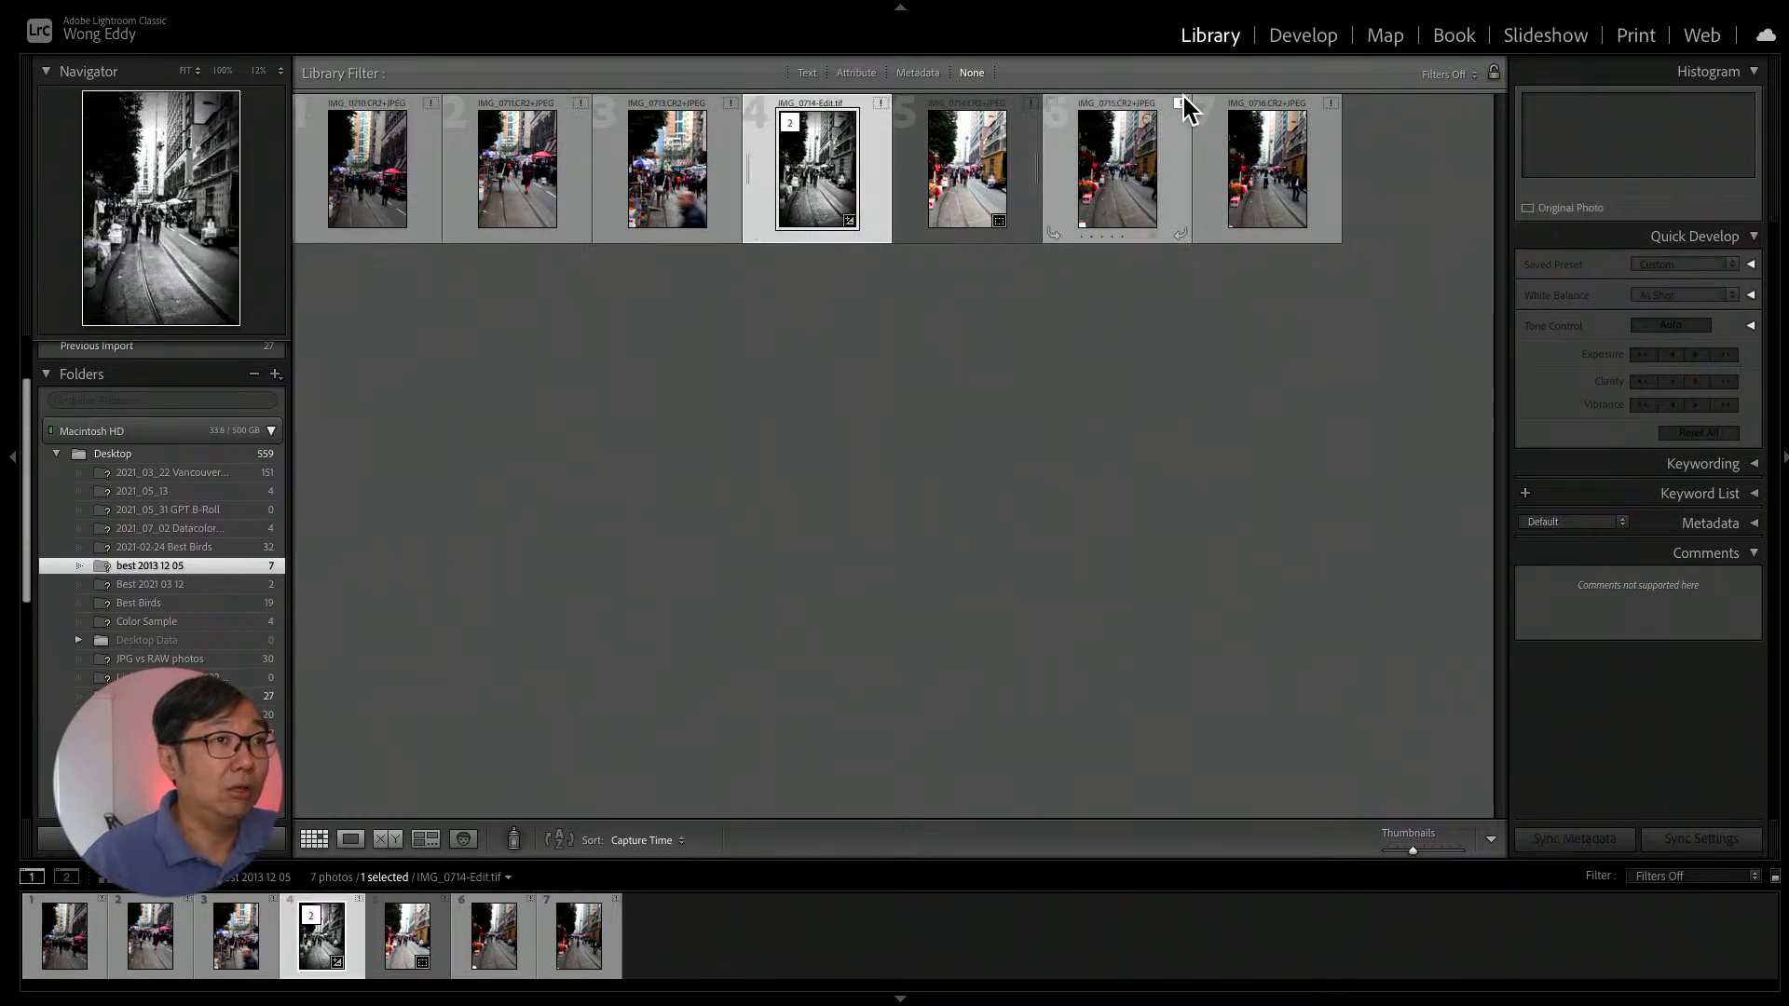
{"action": "left_click", "coordinate": [1295, 37]}
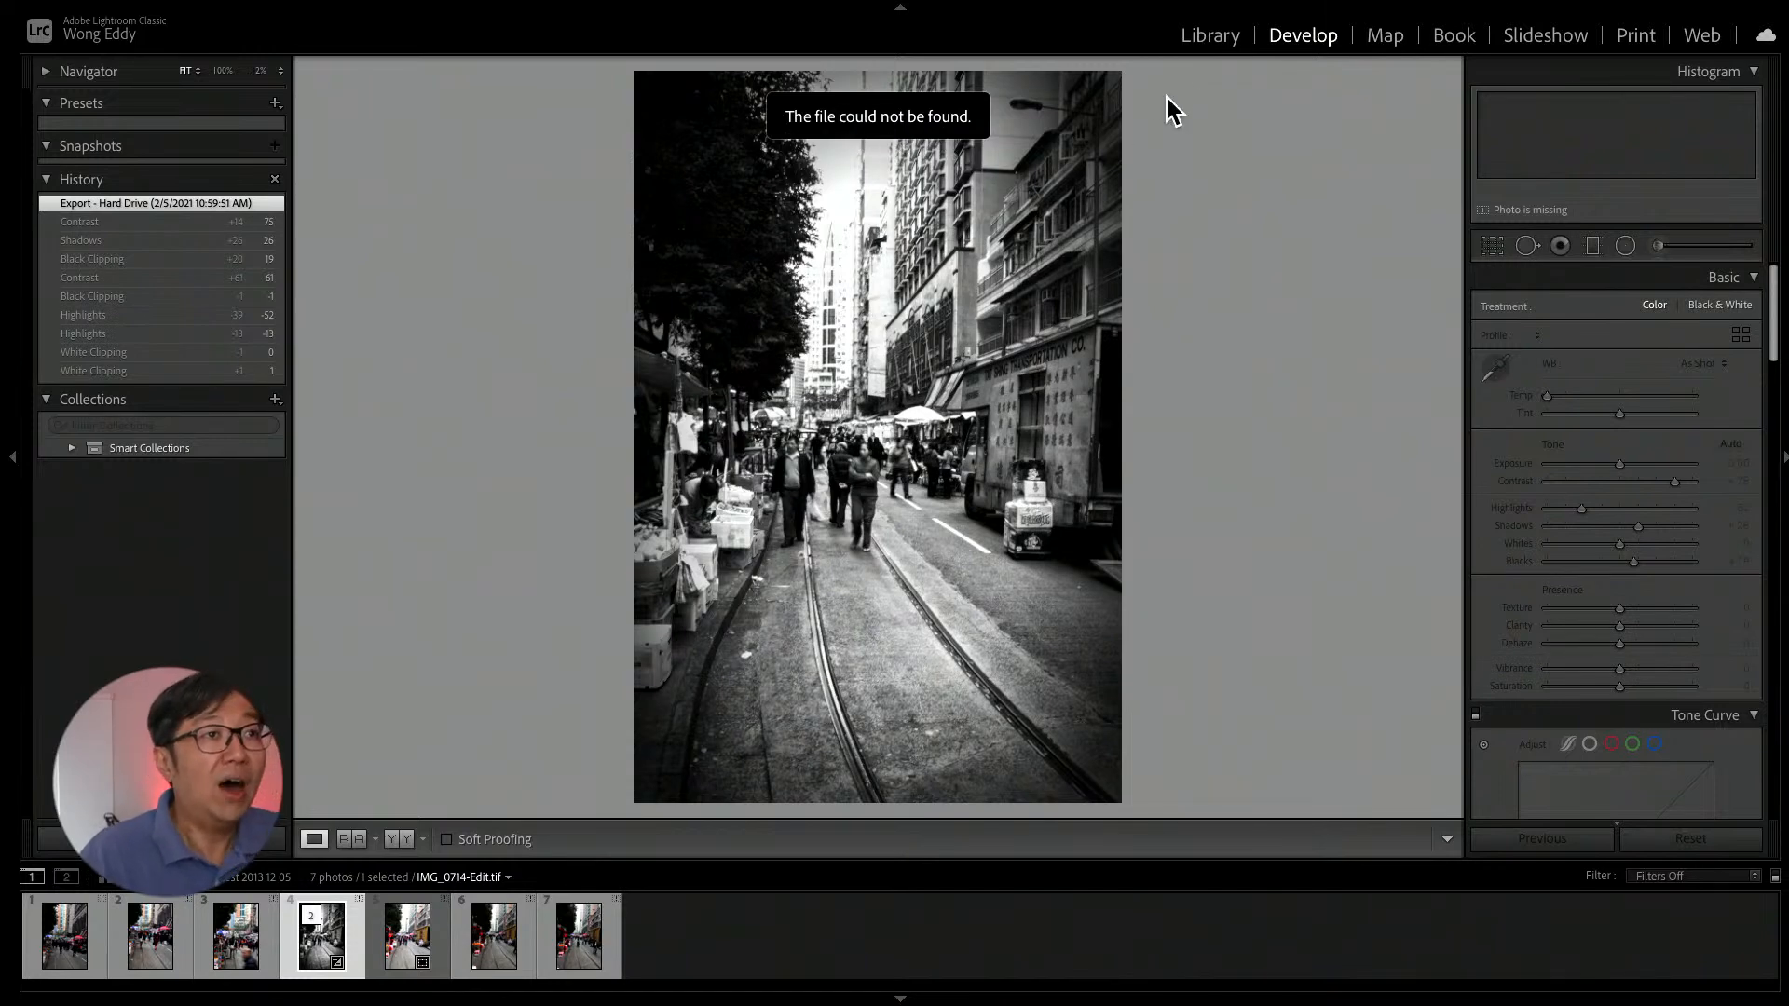
{"action": "left_click", "coordinate": [1198, 46]}
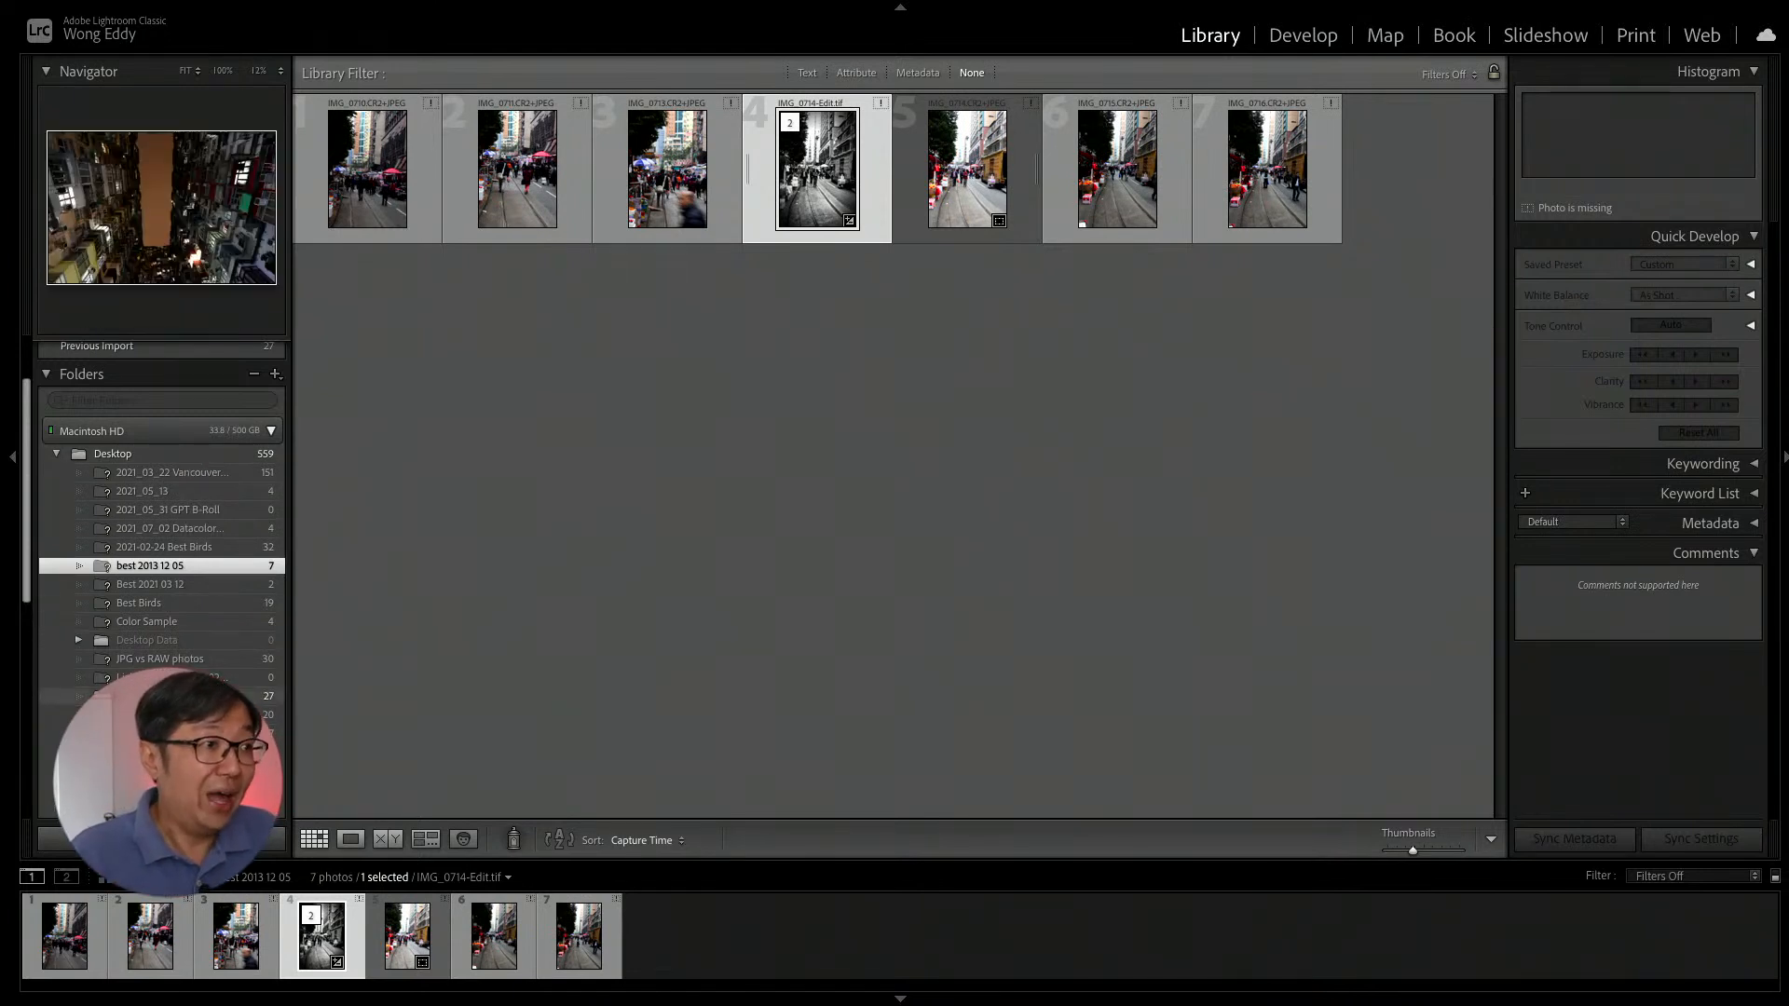
{"action": "left_click", "coordinate": [168, 697]}
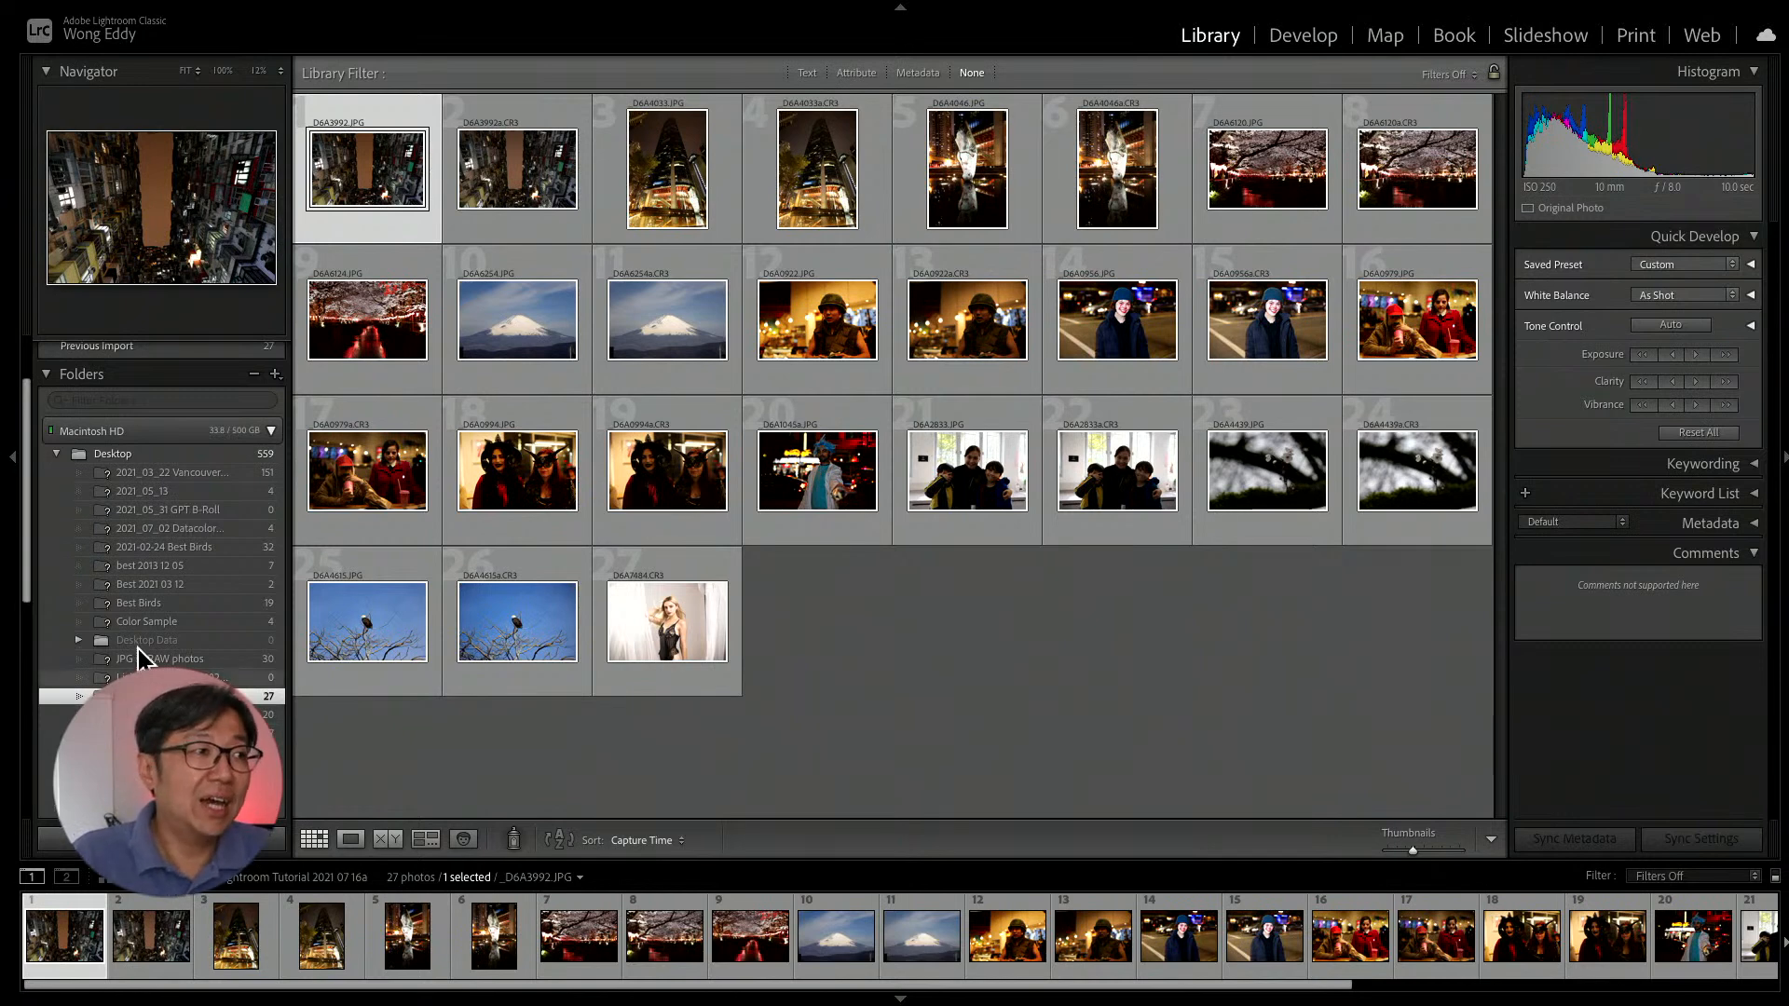
Examine the saved presets offered in Quick Develop and try selecting all the imported photos.
{"action": "mouse_move", "coordinate": [129, 485]}
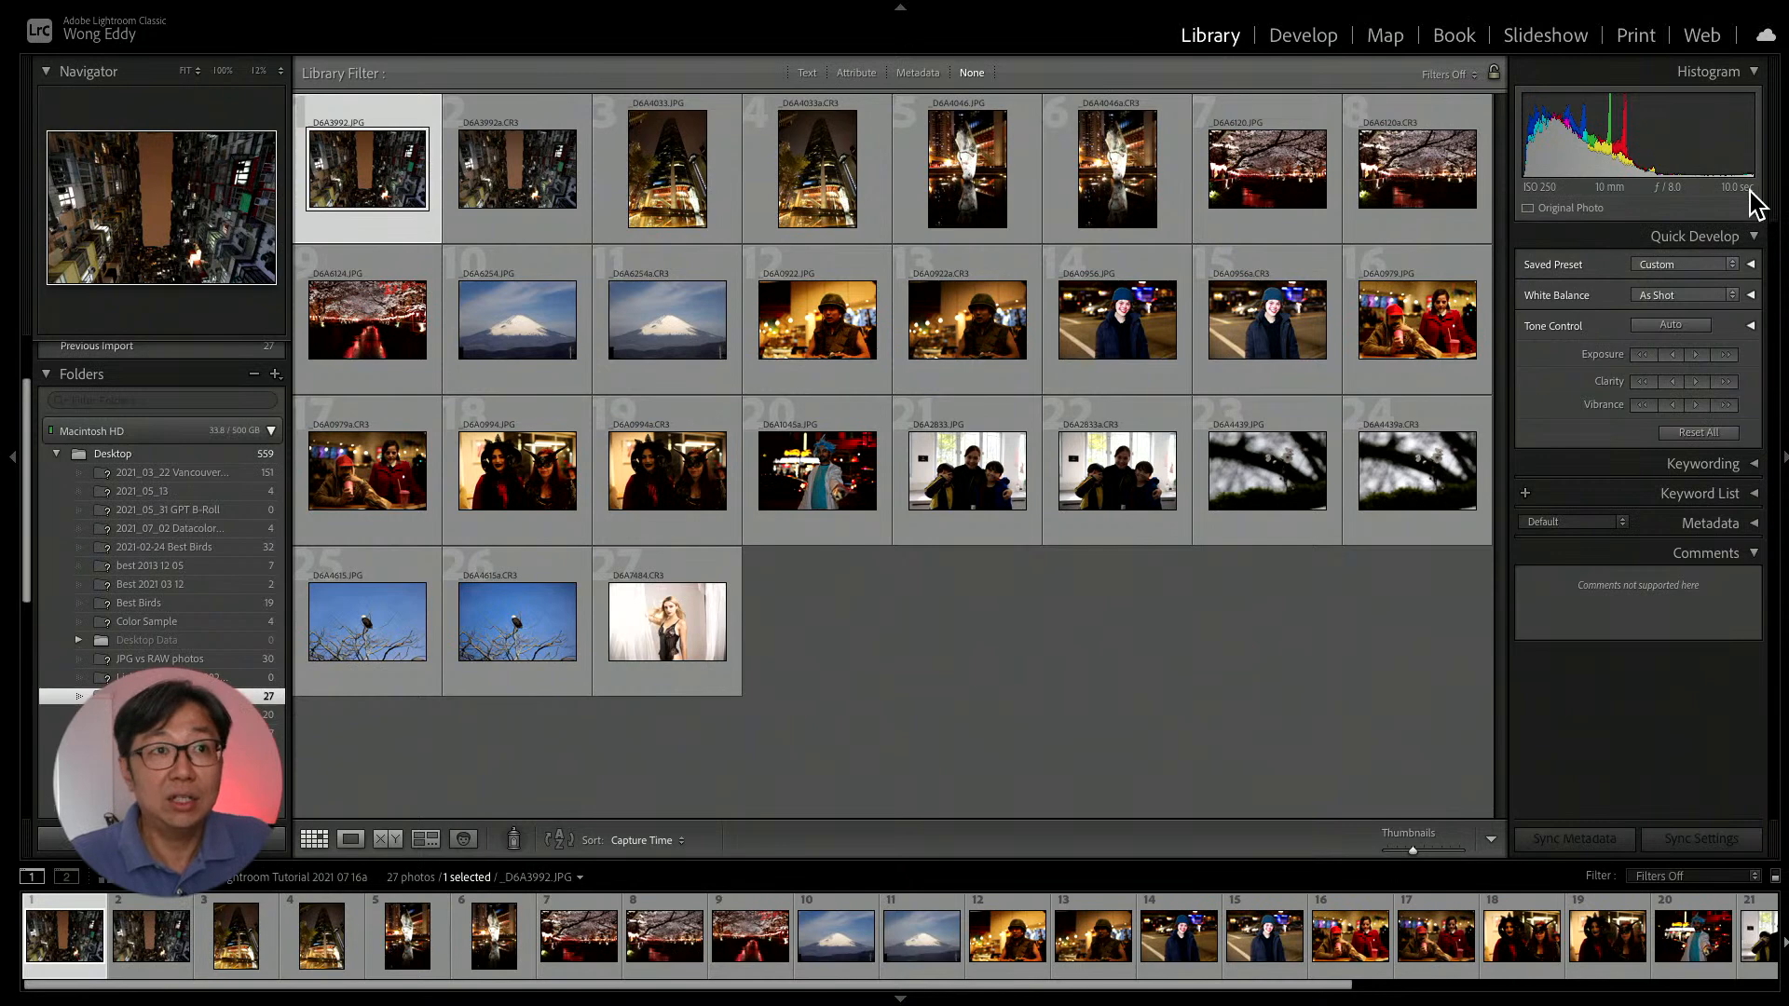
{"action": "left_click", "coordinate": [1736, 265]}
{"action": "mouse_move", "coordinate": [1694, 469]}
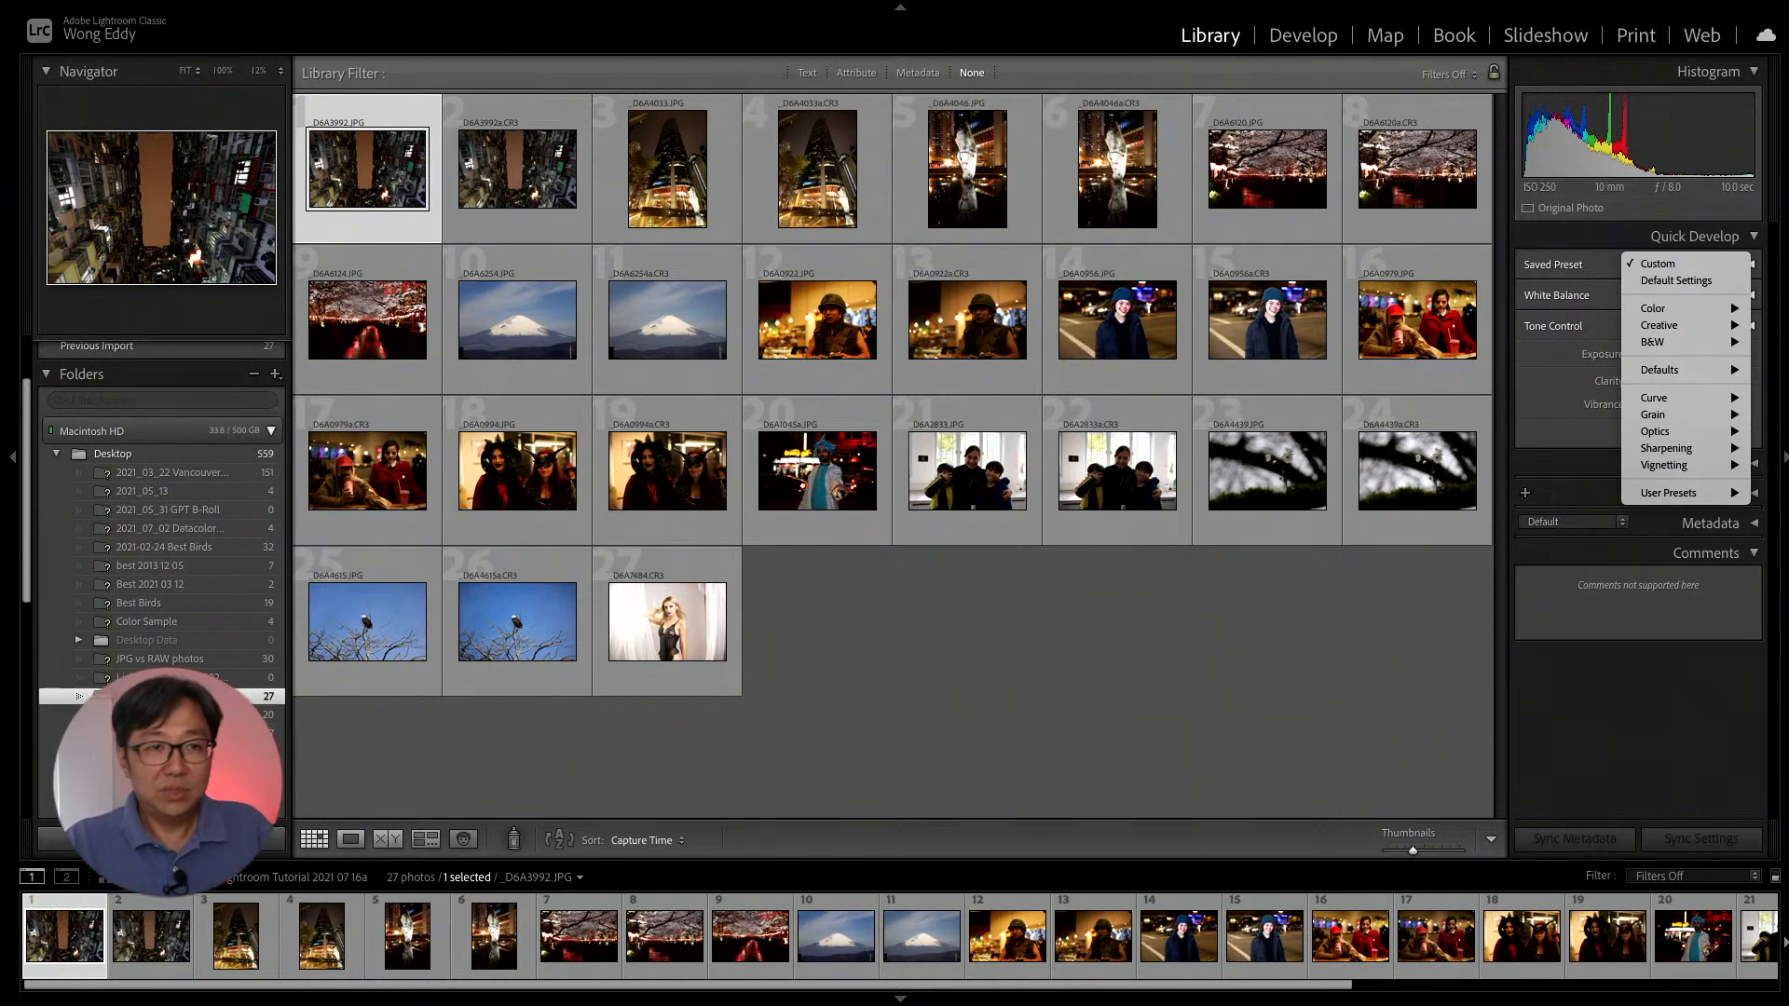
{"action": "left_click", "coordinate": [1707, 688]}
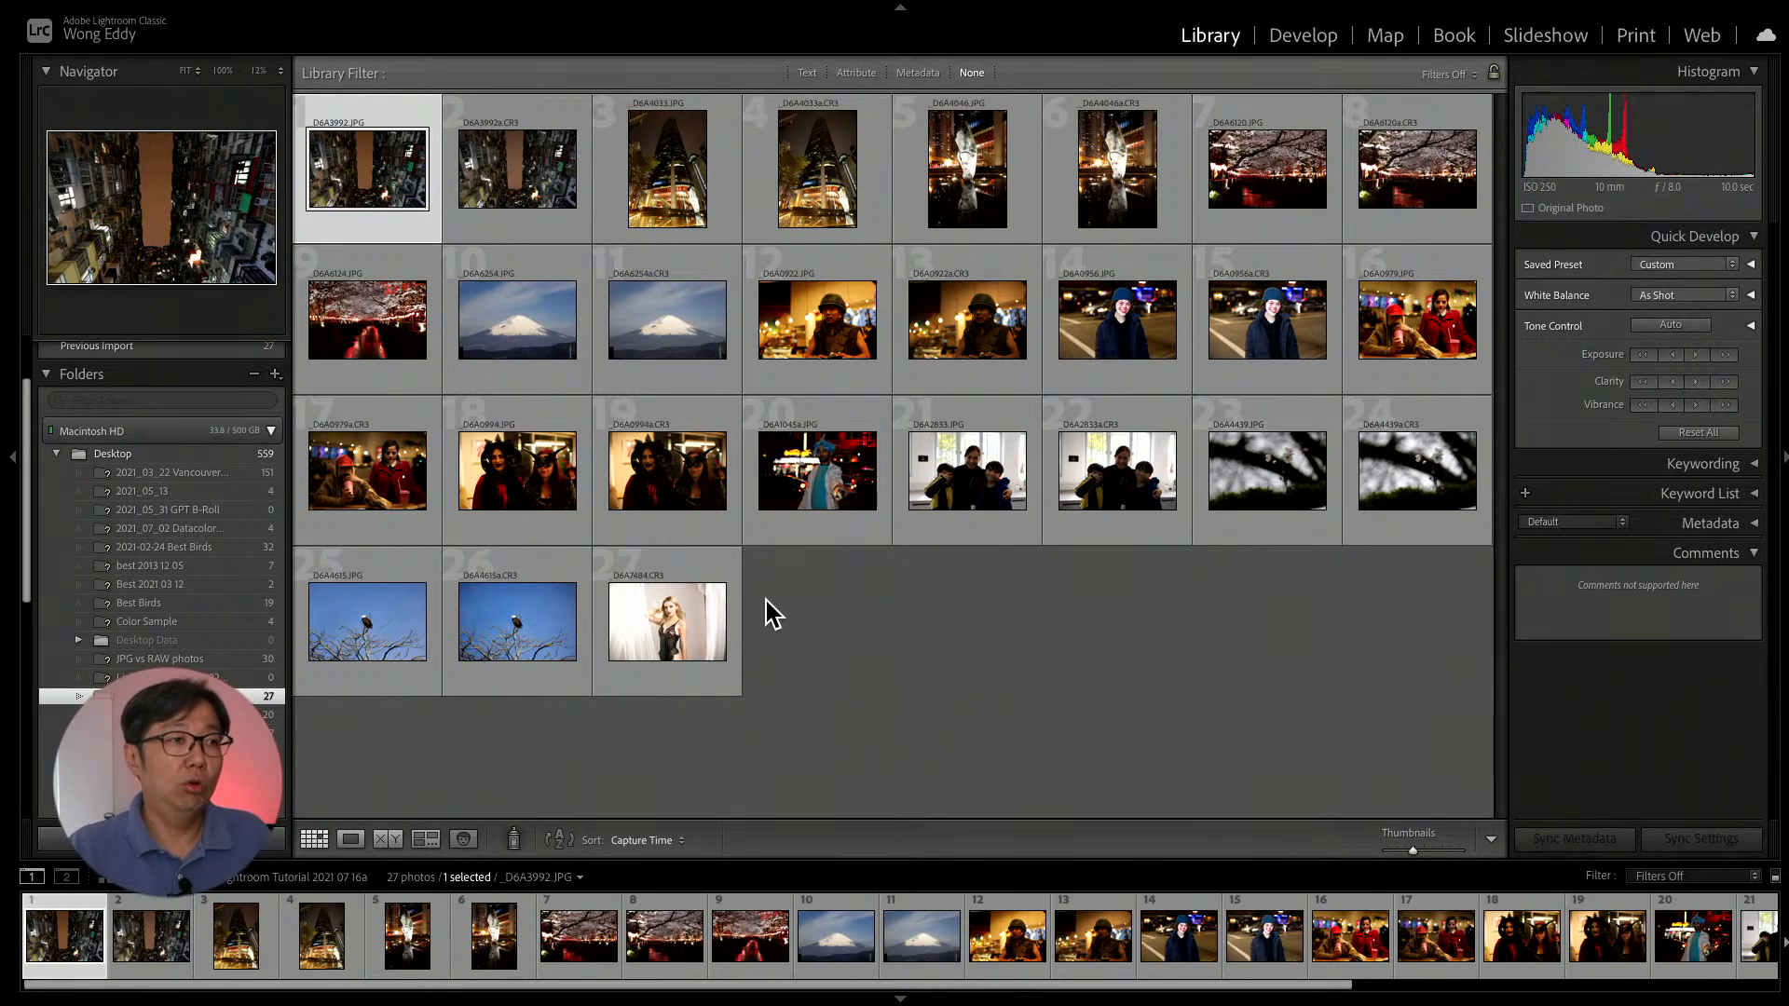
{"action": "key", "text": "super+a"}
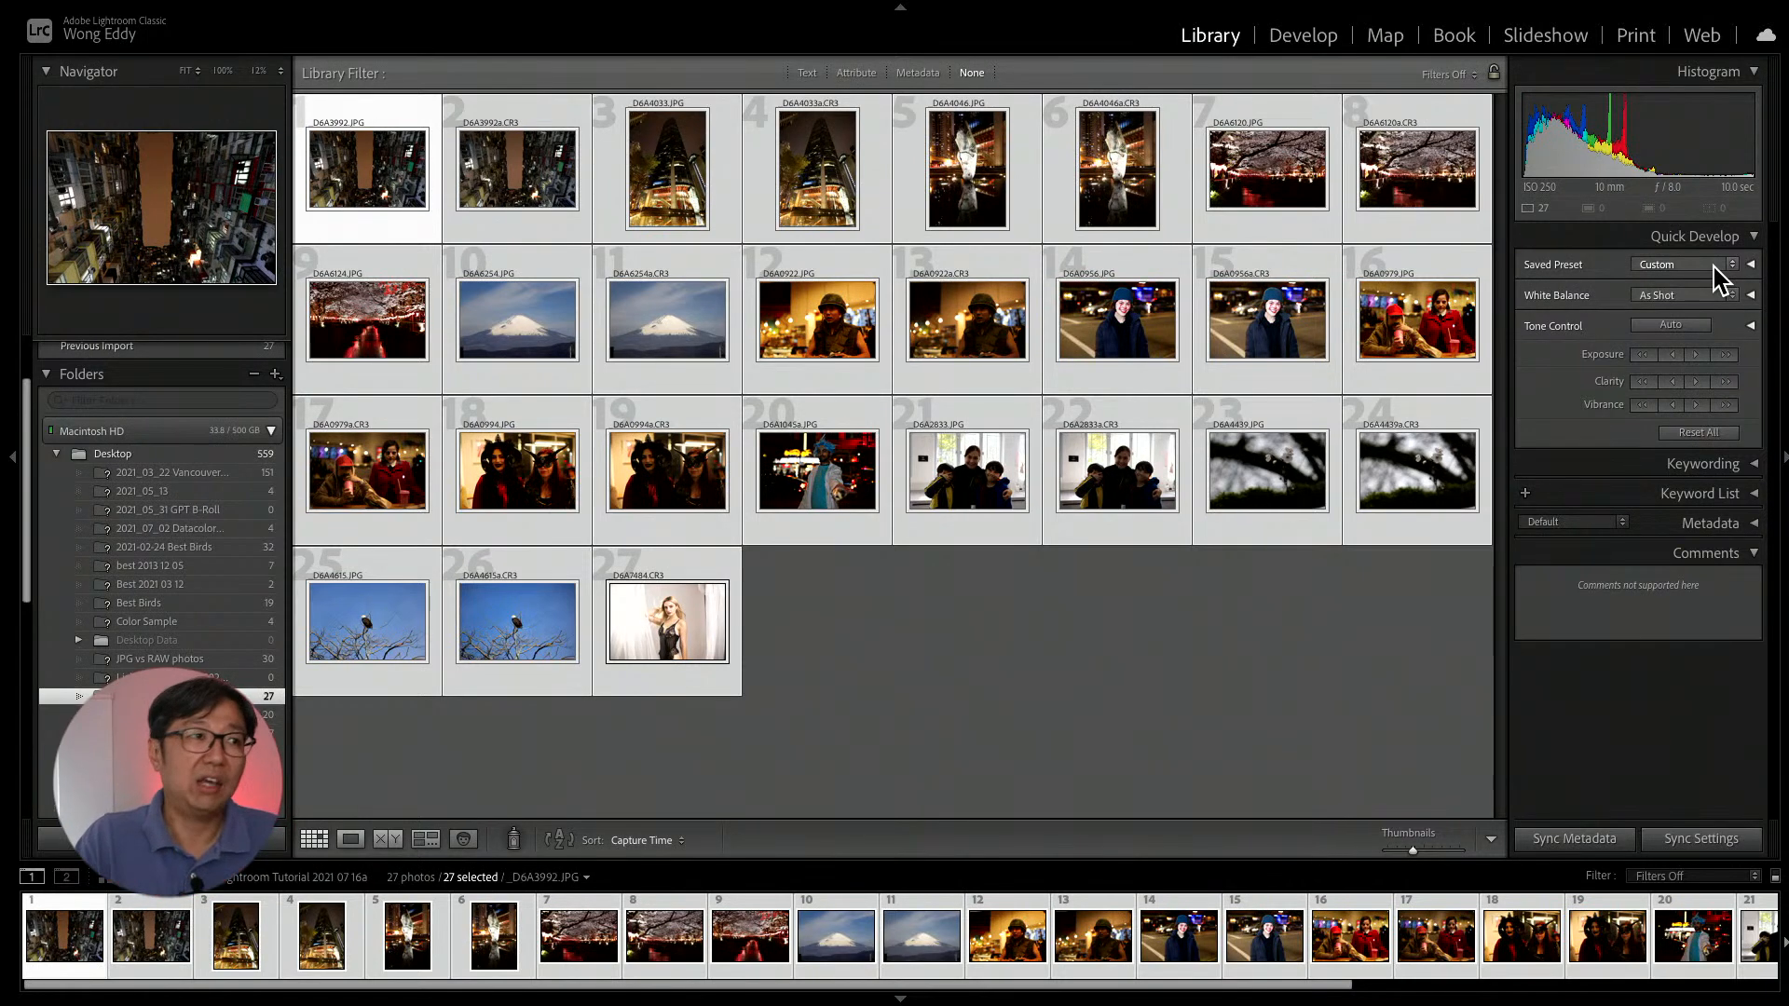
{"action": "left_click", "coordinate": [1434, 578]}
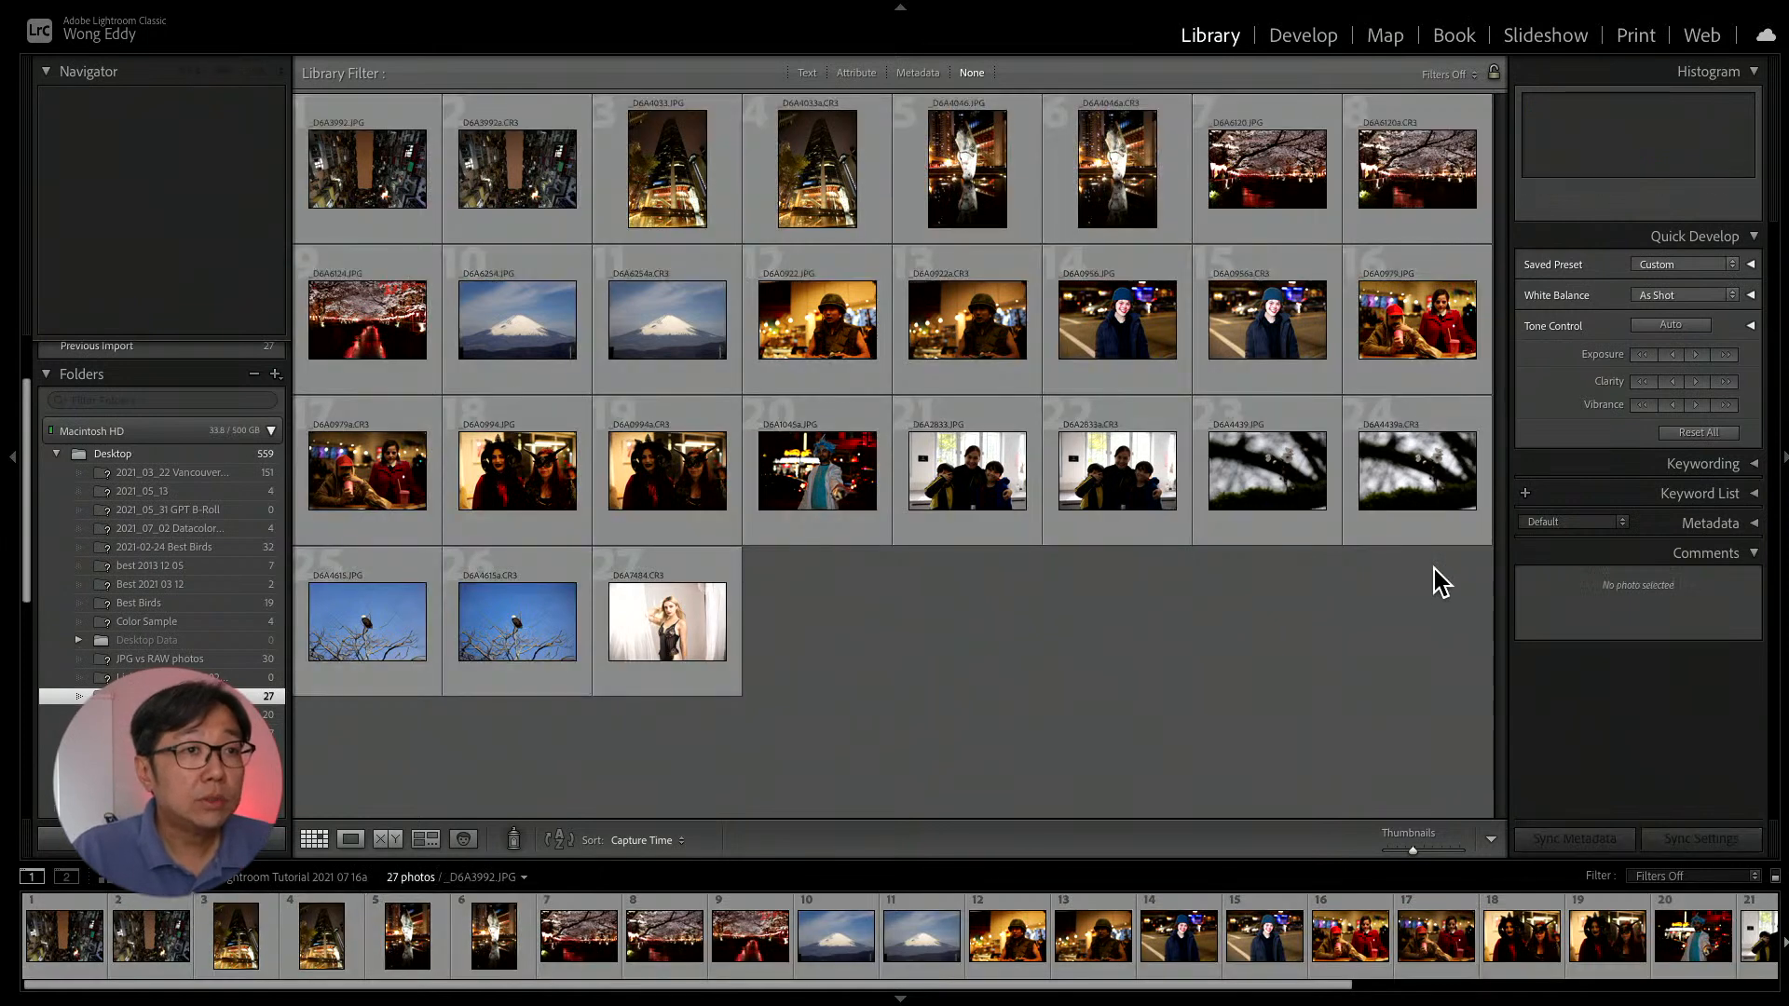
Open _D6A3992.JPG in Develop and compare it with its raw version, ending on _D6A3992a.CR3.
{"action": "left_click", "coordinate": [412, 169]}
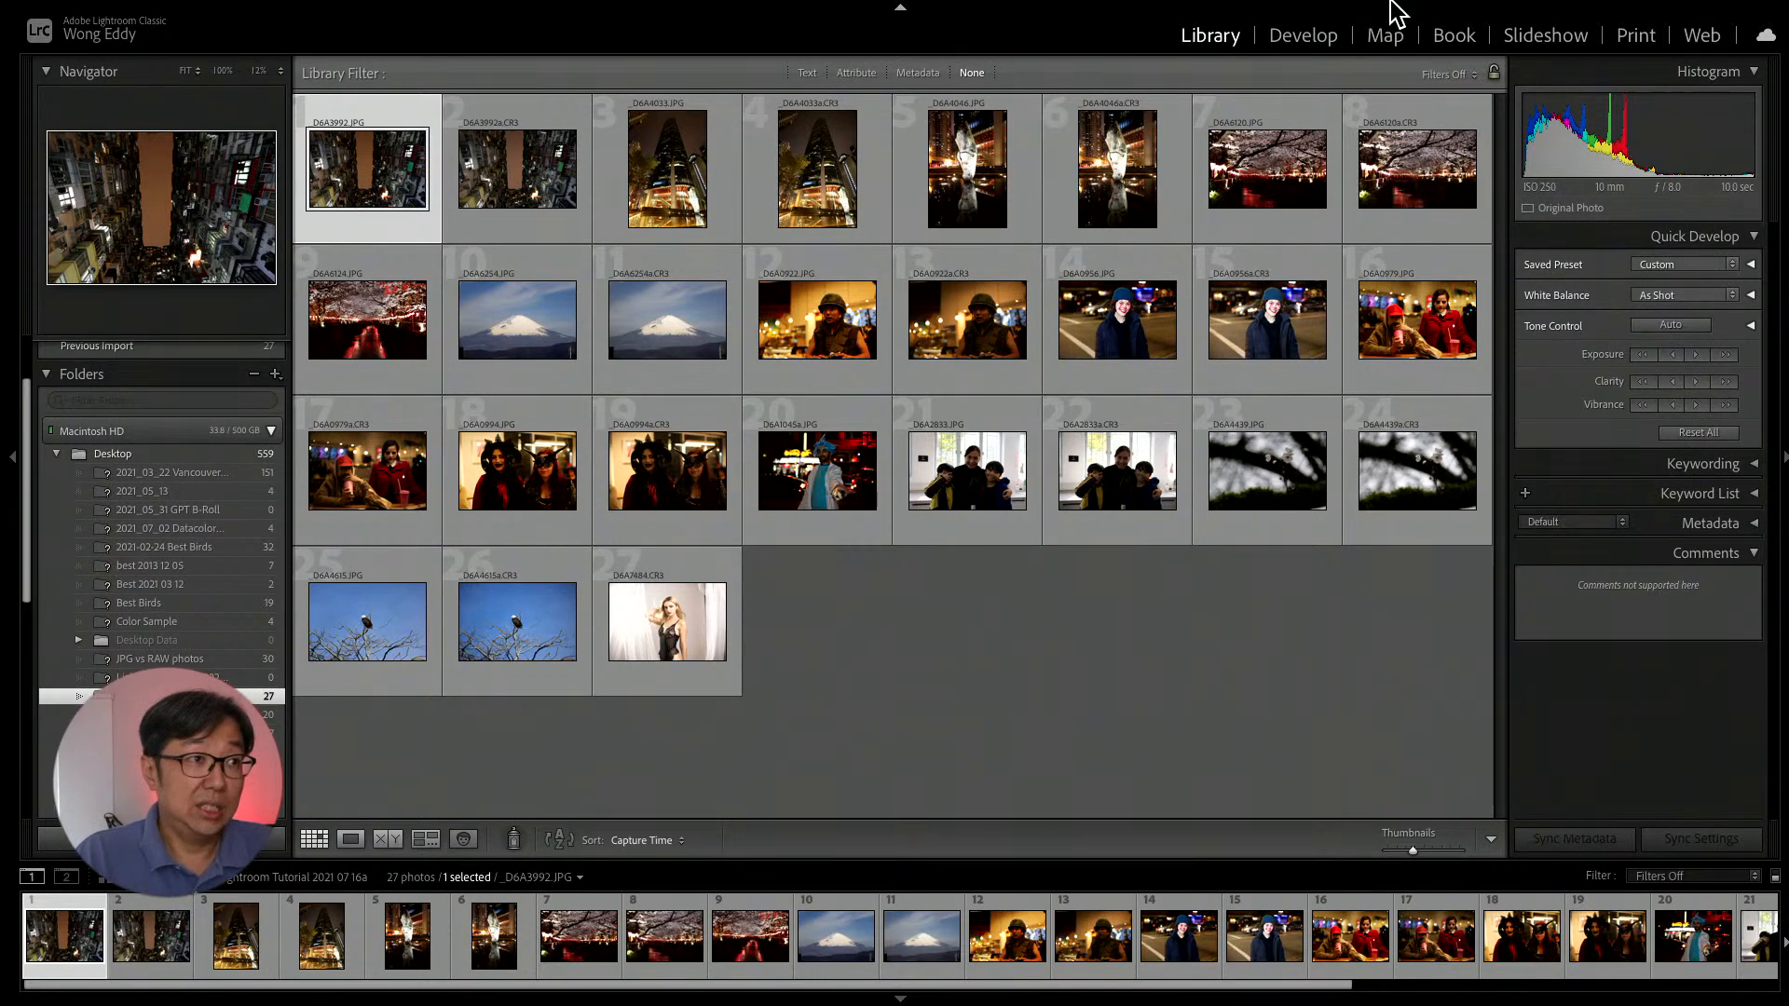
{"action": "left_click", "coordinate": [1334, 38]}
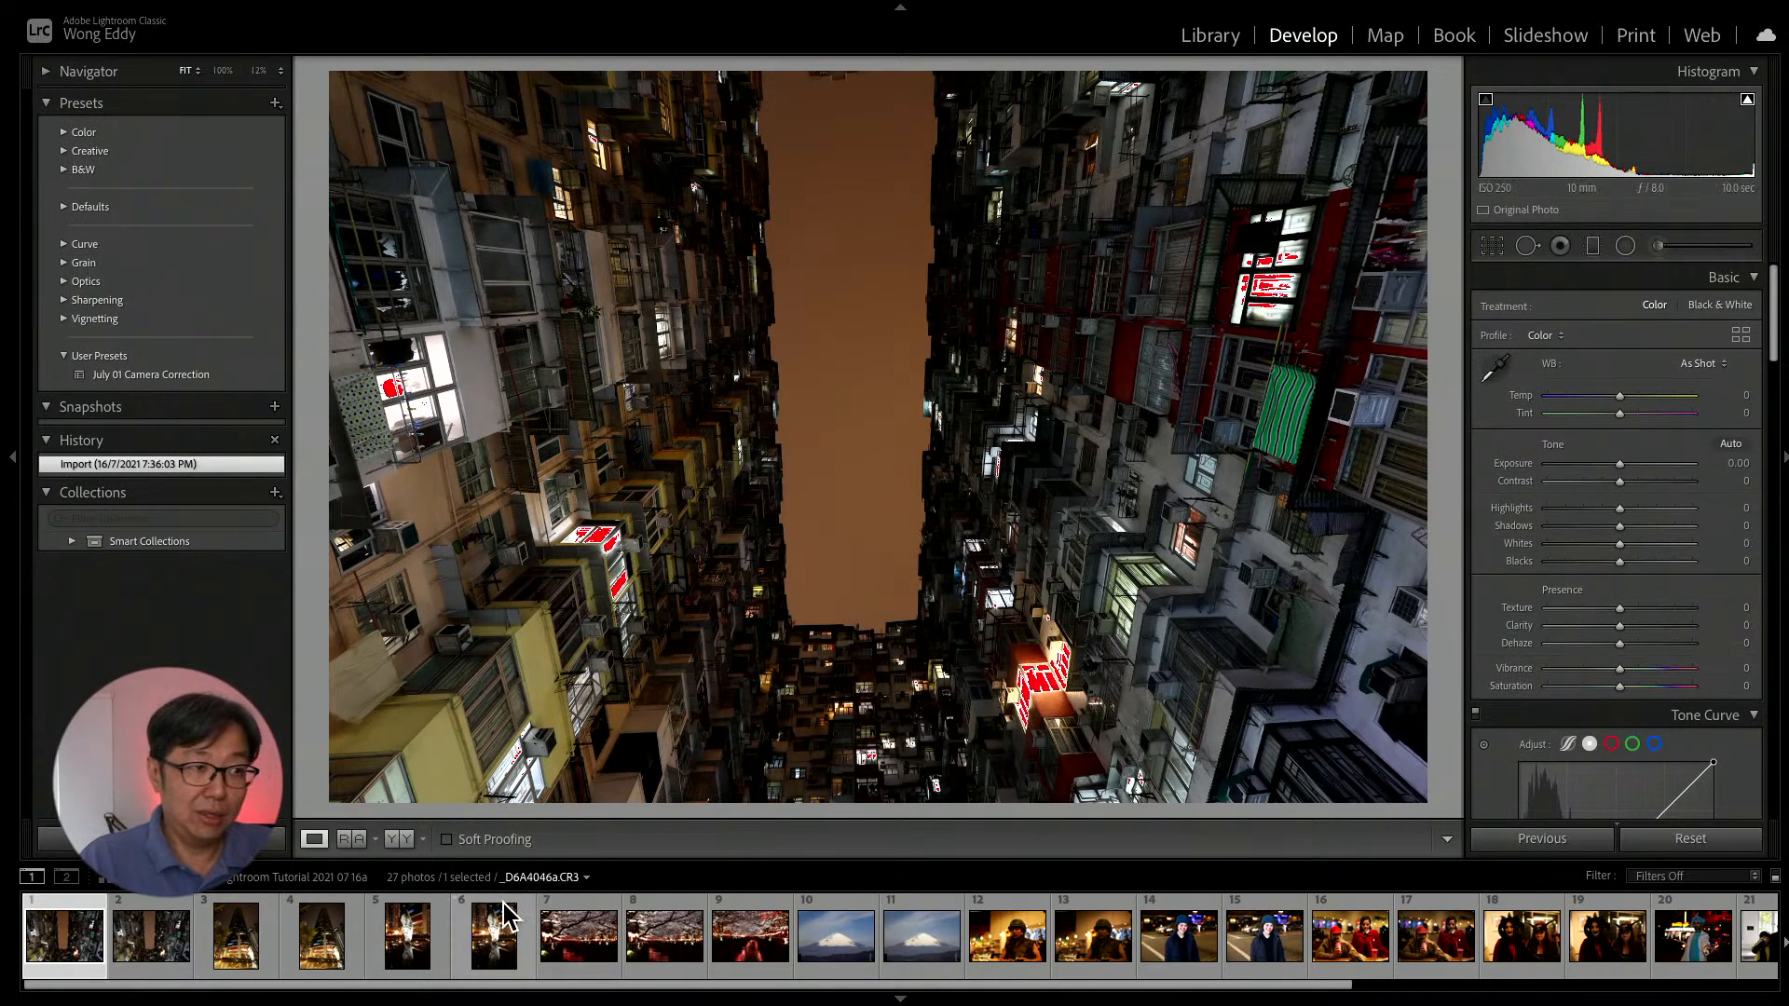
{"action": "left_click", "coordinate": [130, 921]}
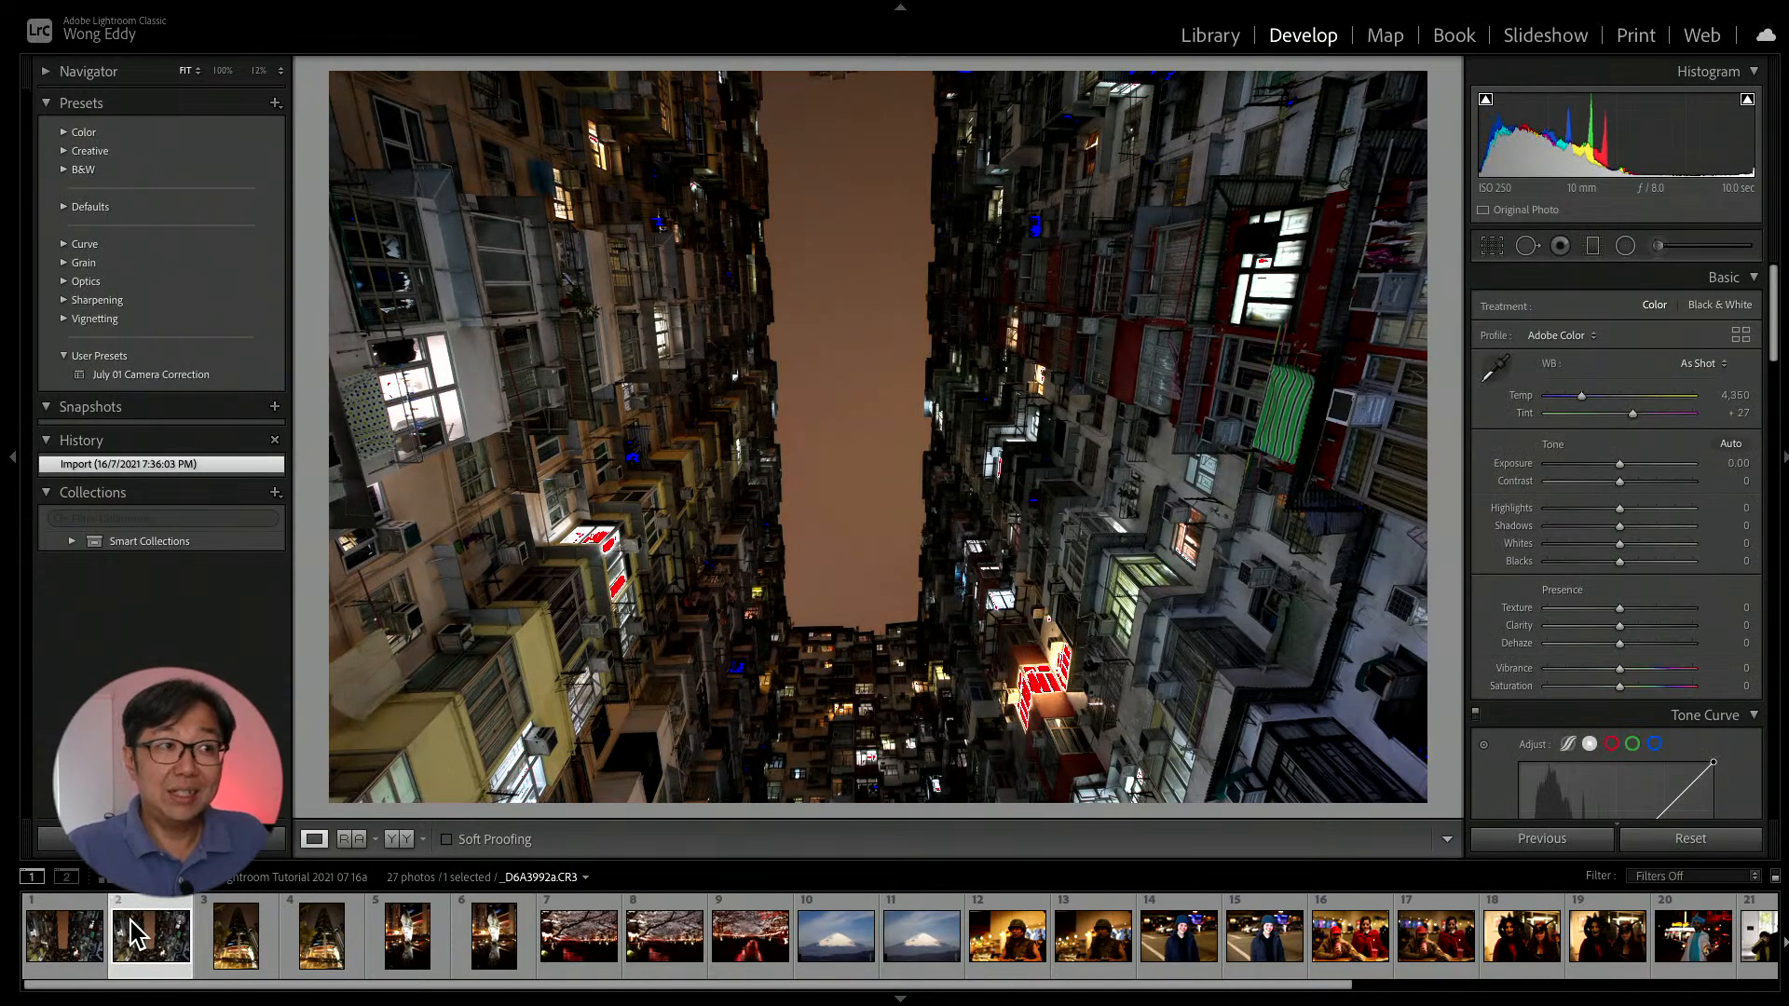
{"action": "left_click", "coordinate": [42, 936]}
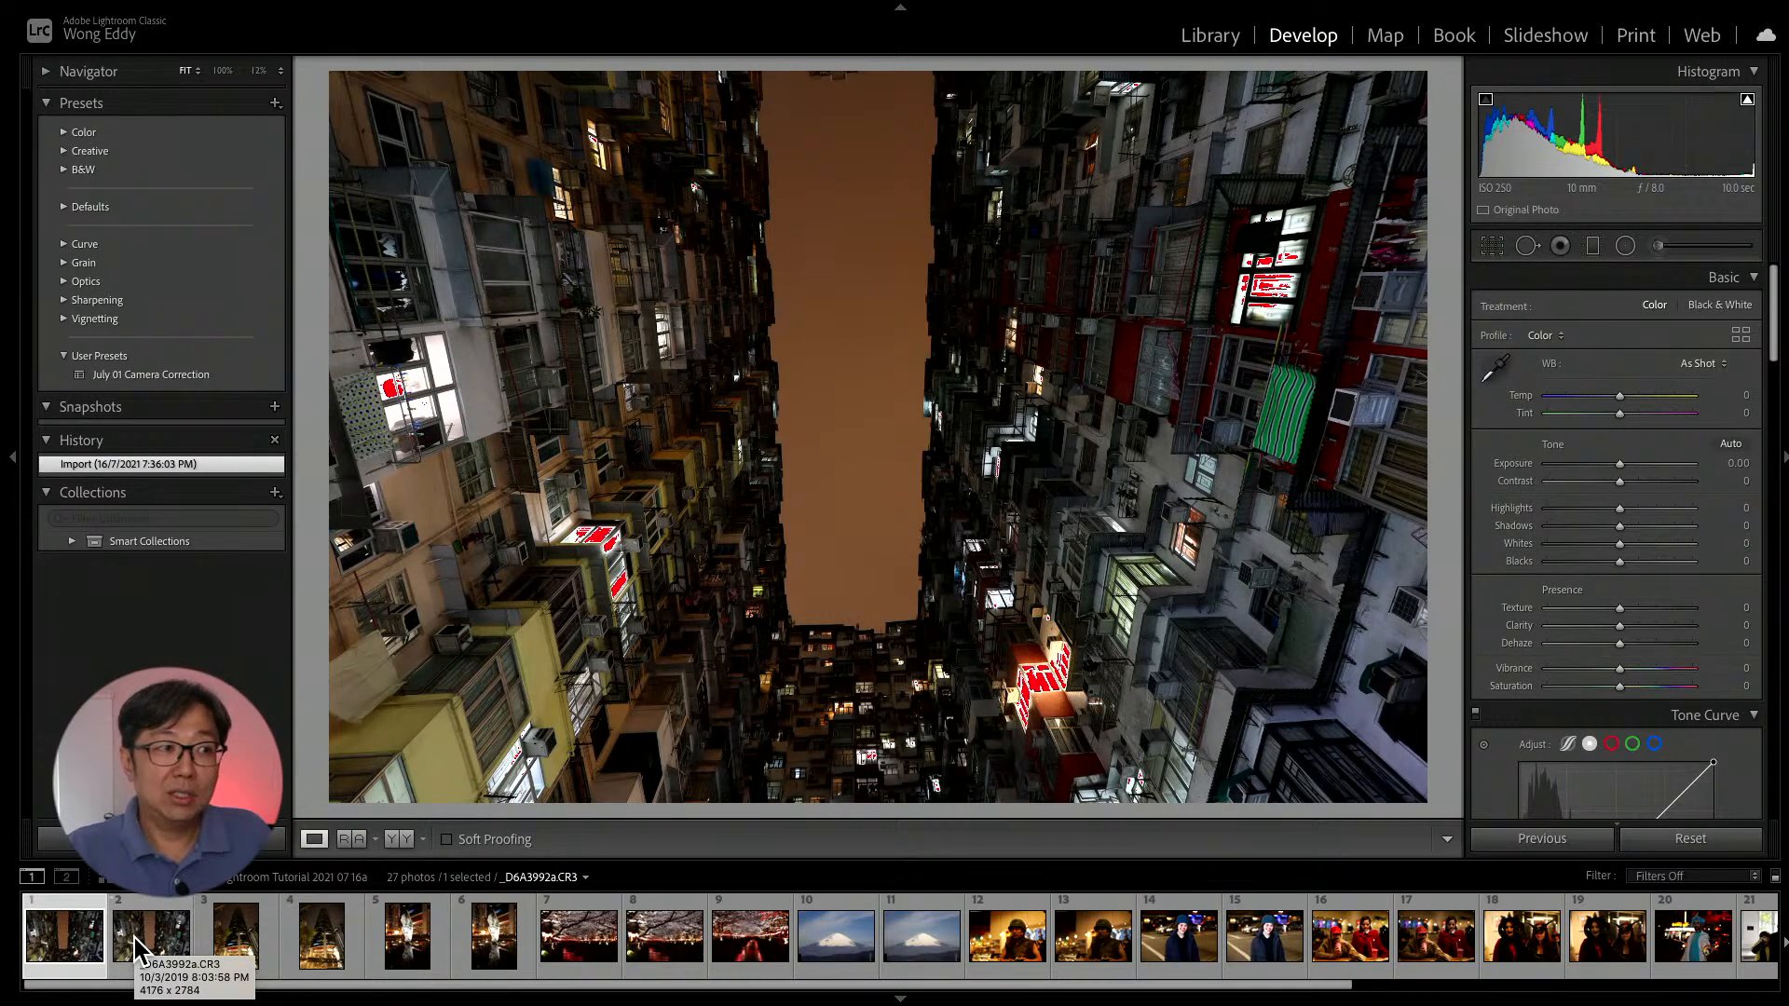
{"action": "left_click", "coordinate": [138, 950]}
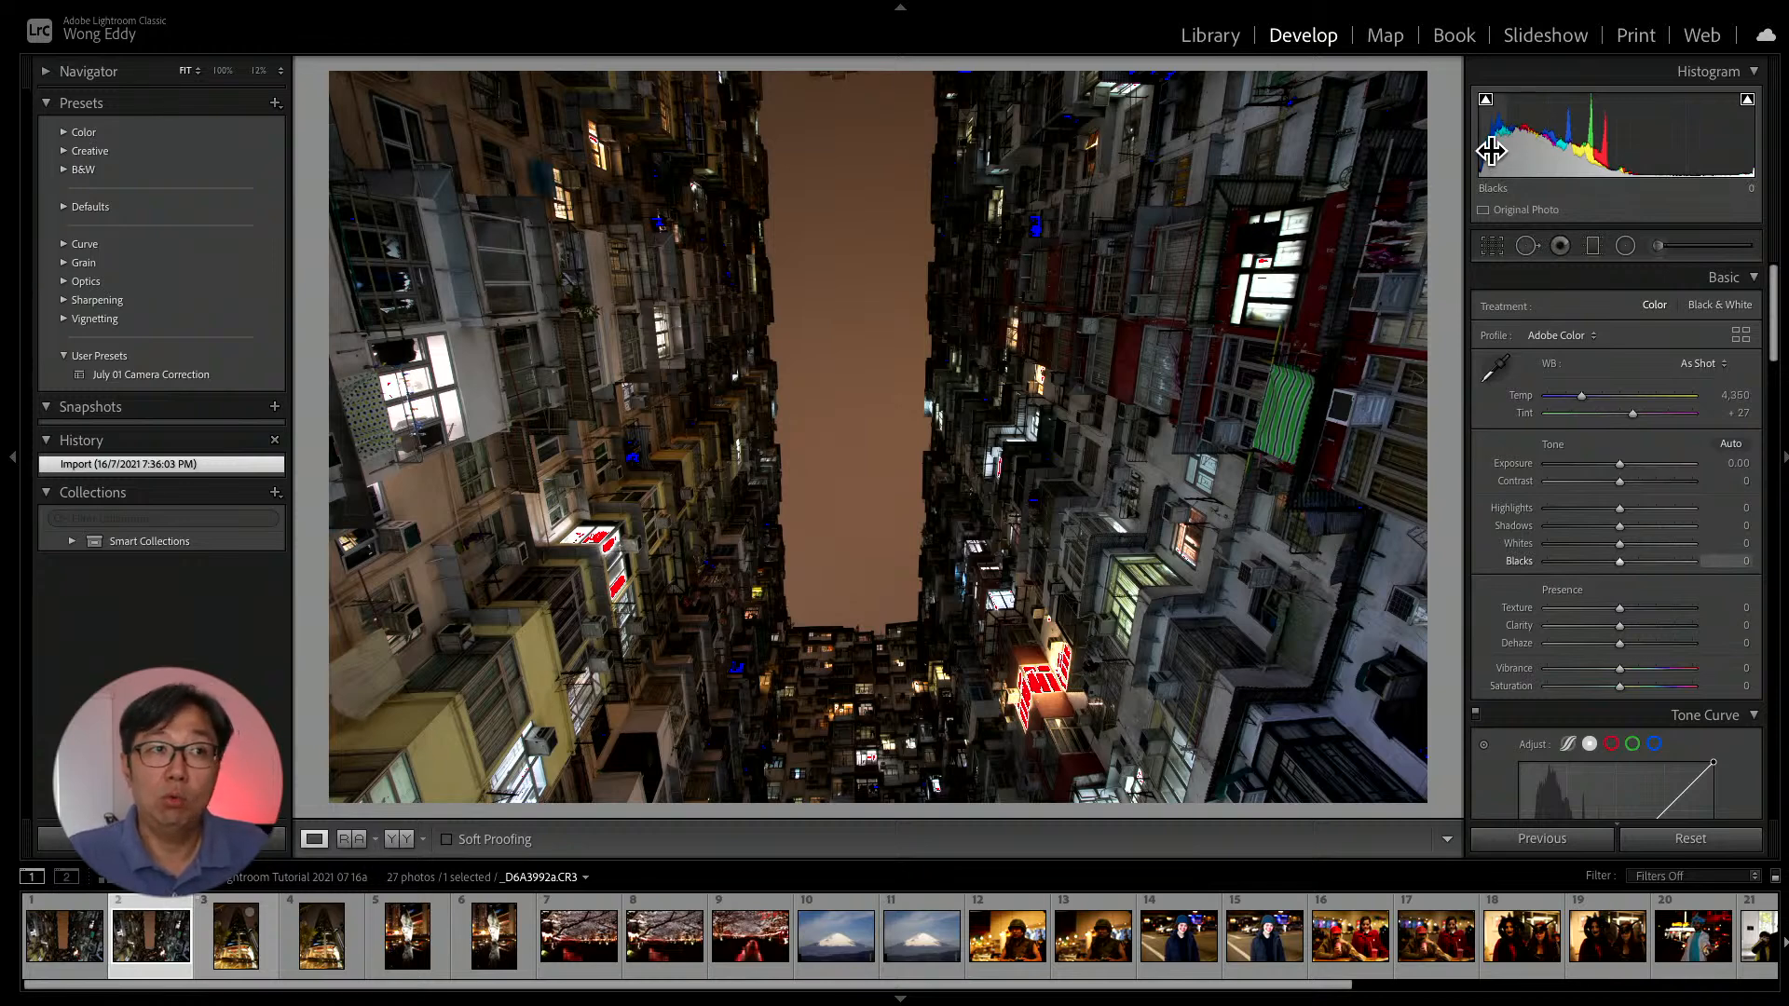
Adjust the raw photo's tones using the histogram: Blacks +22, Shadows +10, Exposure +0.38, Whites −9 and Highlights −21.
{"action": "left_click_drag", "start_coordinate": [1491, 151], "coordinate": [1488, 151]}
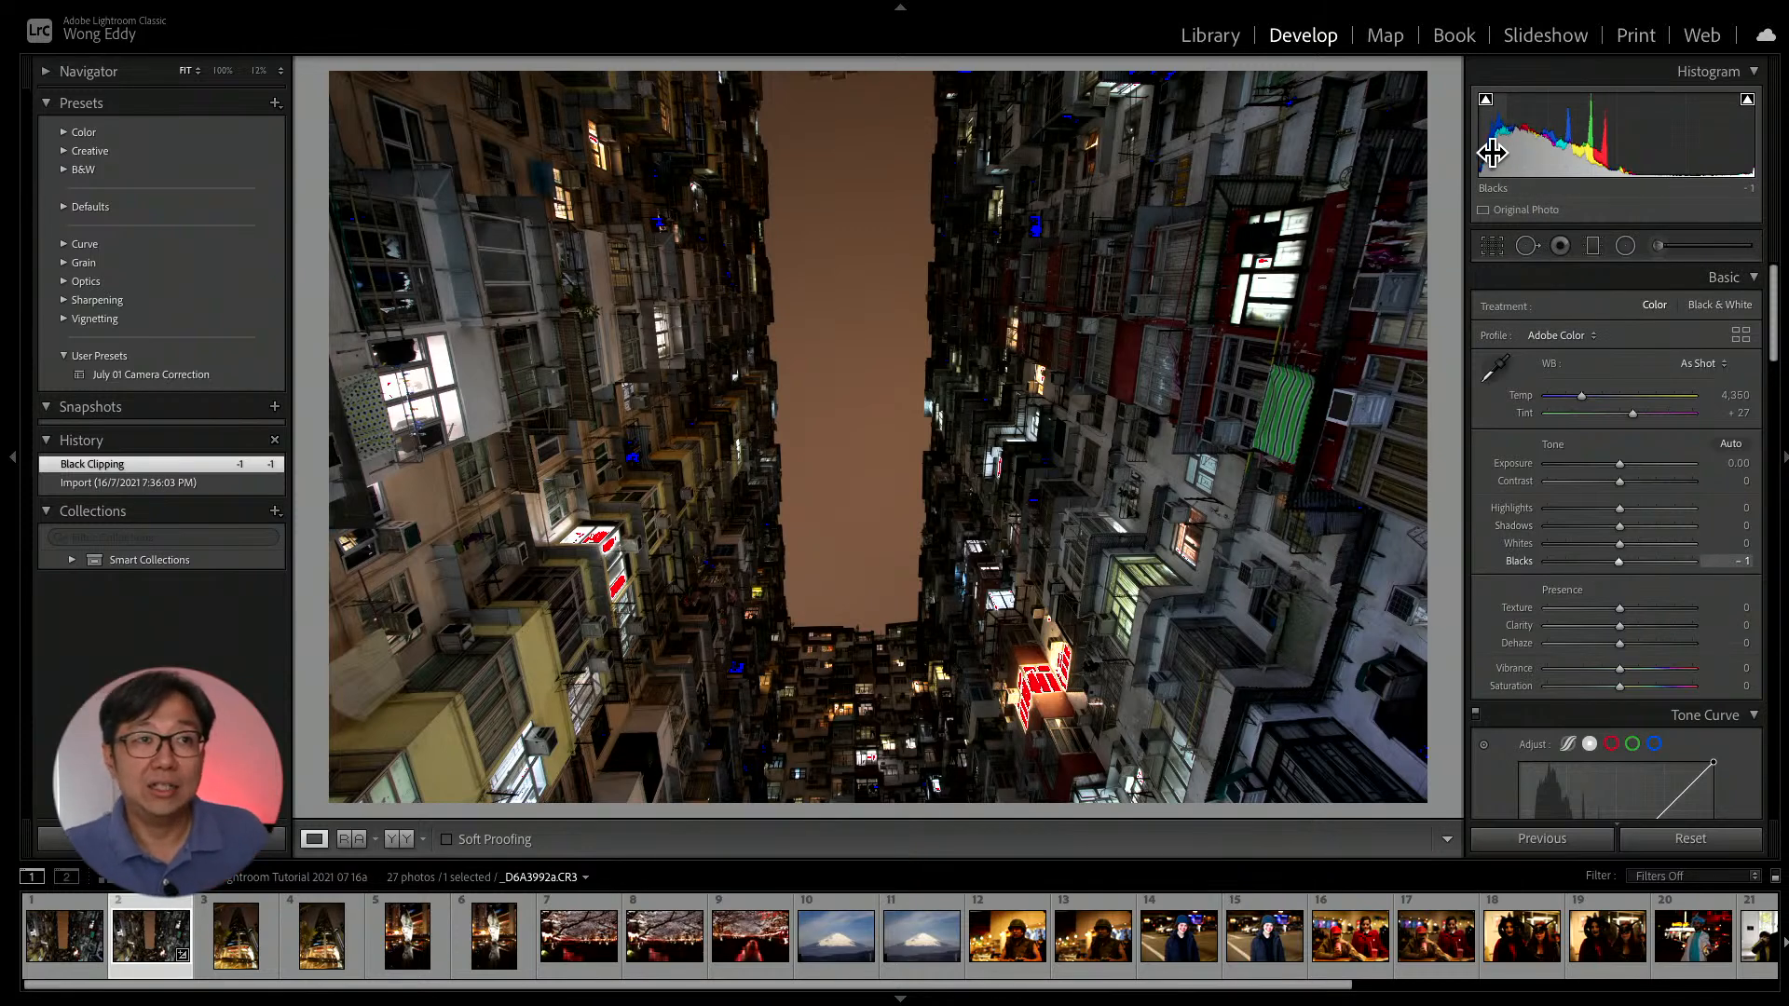
{"action": "left_click_drag", "start_coordinate": [1489, 155], "coordinate": [1549, 154]}
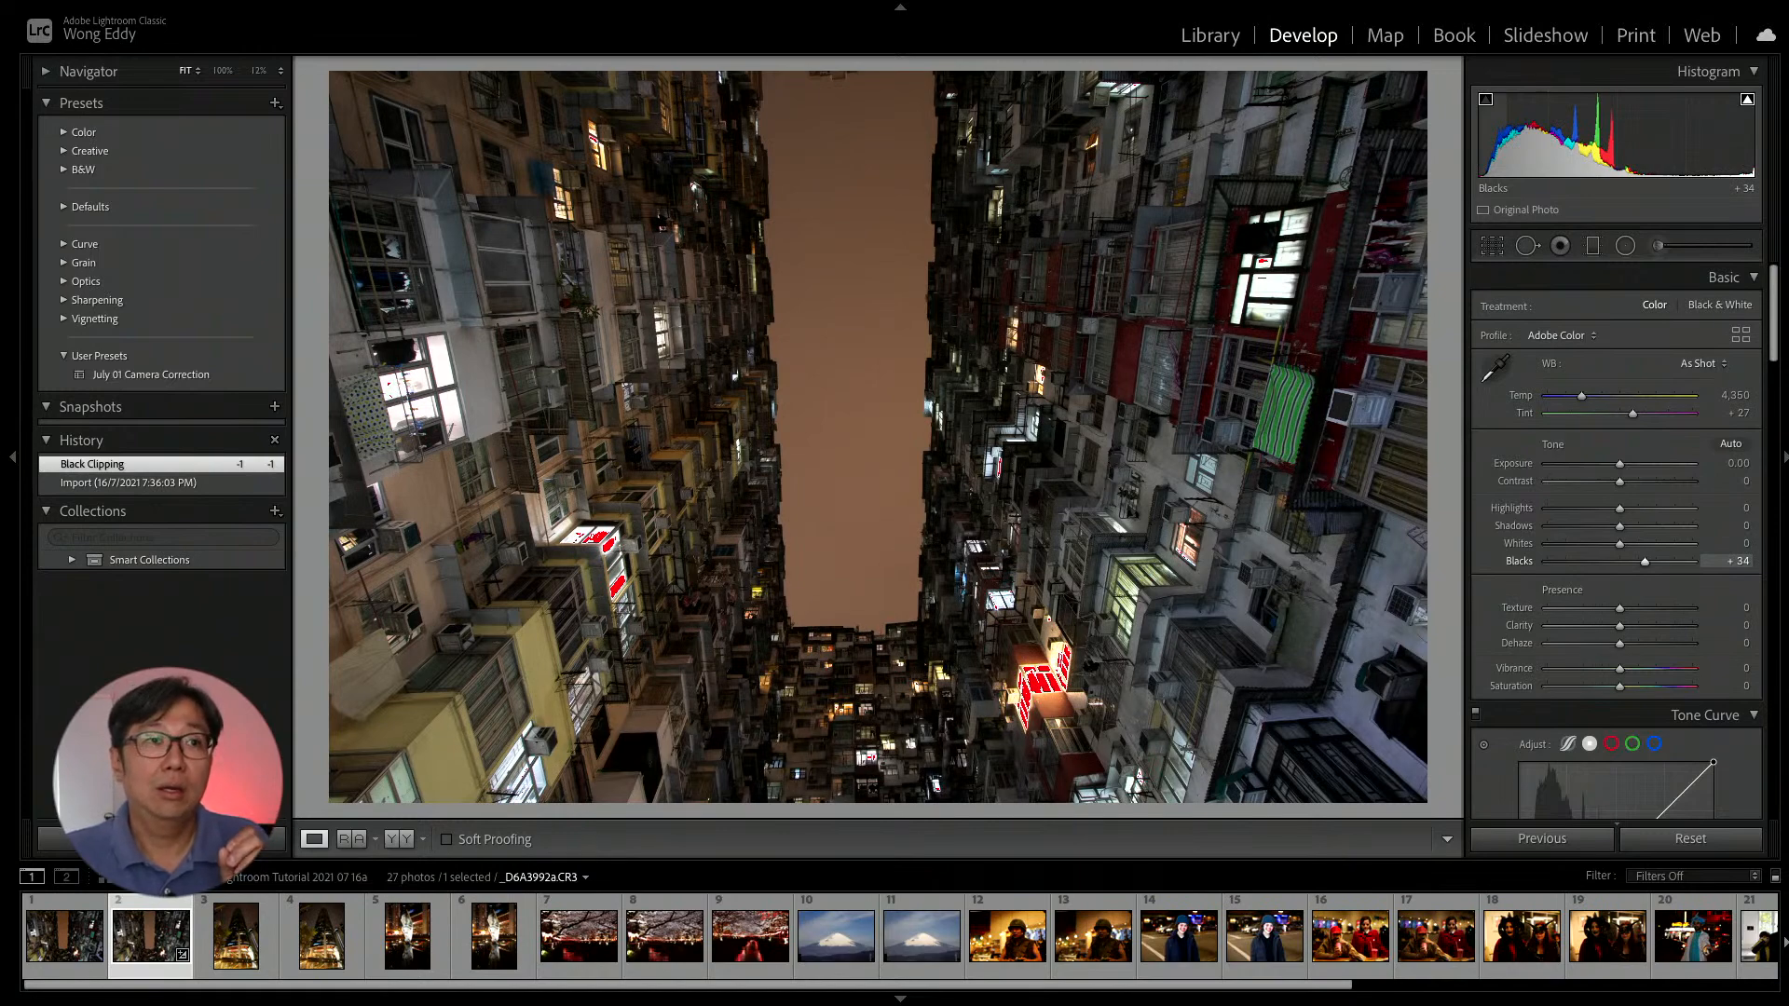
{"action": "left_click_drag", "start_coordinate": [1549, 155], "coordinate": [1486, 147]}
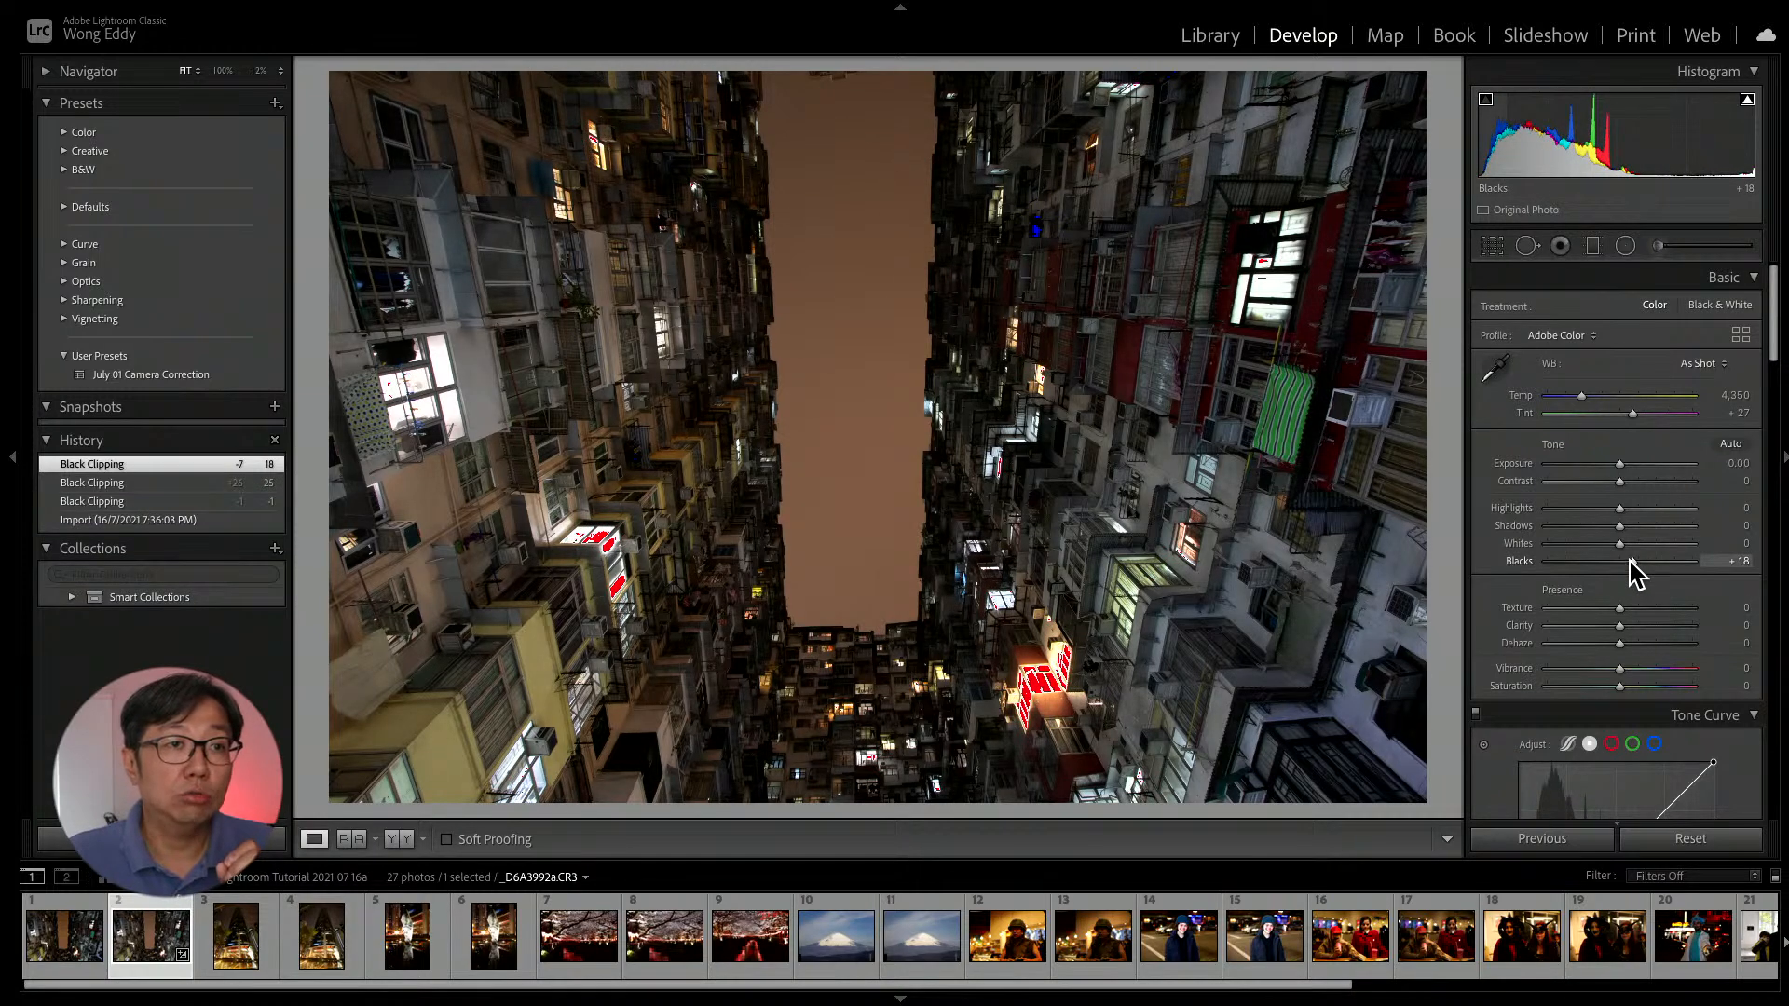
{"action": "mouse_move", "coordinate": [1630, 561]}
{"action": "left_mouse_down"}
{"action": "mouse_move", "coordinate": [1698, 559]}
{"action": "mouse_move", "coordinate": [1559, 571]}
{"action": "mouse_move", "coordinate": [1681, 555]}
{"action": "mouse_move", "coordinate": [1619, 561]}
{"action": "left_mouse_up"}
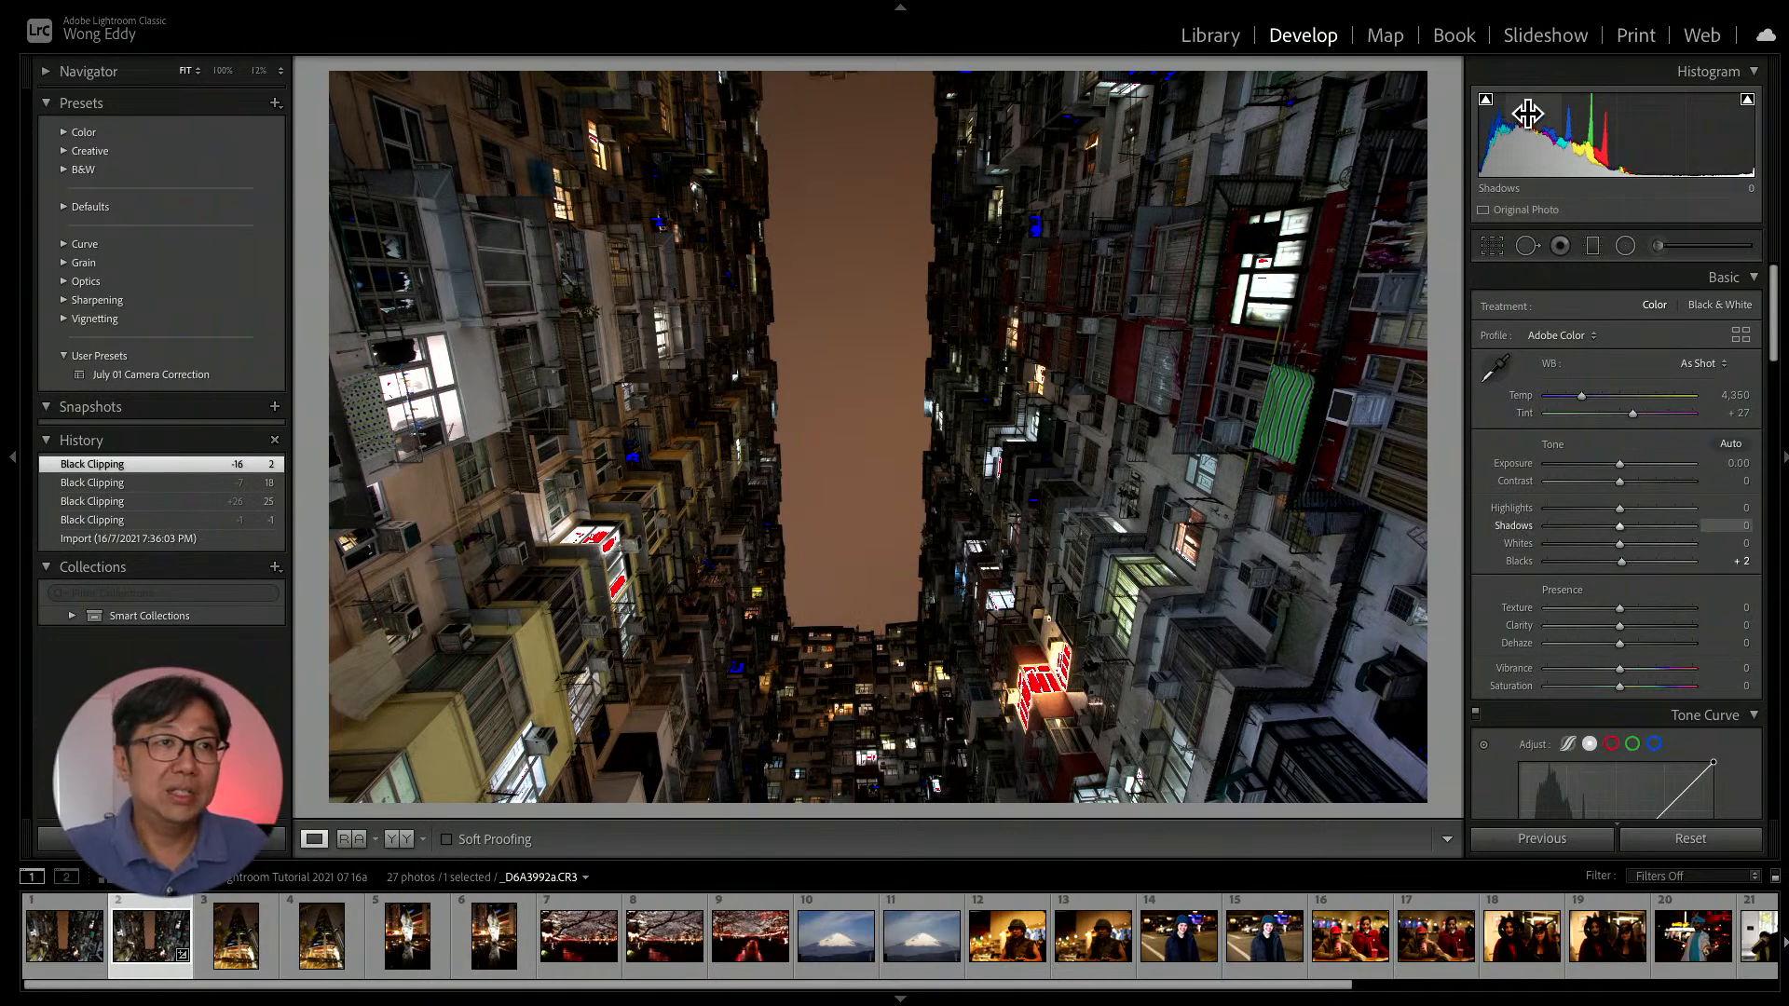
{"action": "left_click_drag", "start_coordinate": [1489, 136], "coordinate": [1523, 136]}
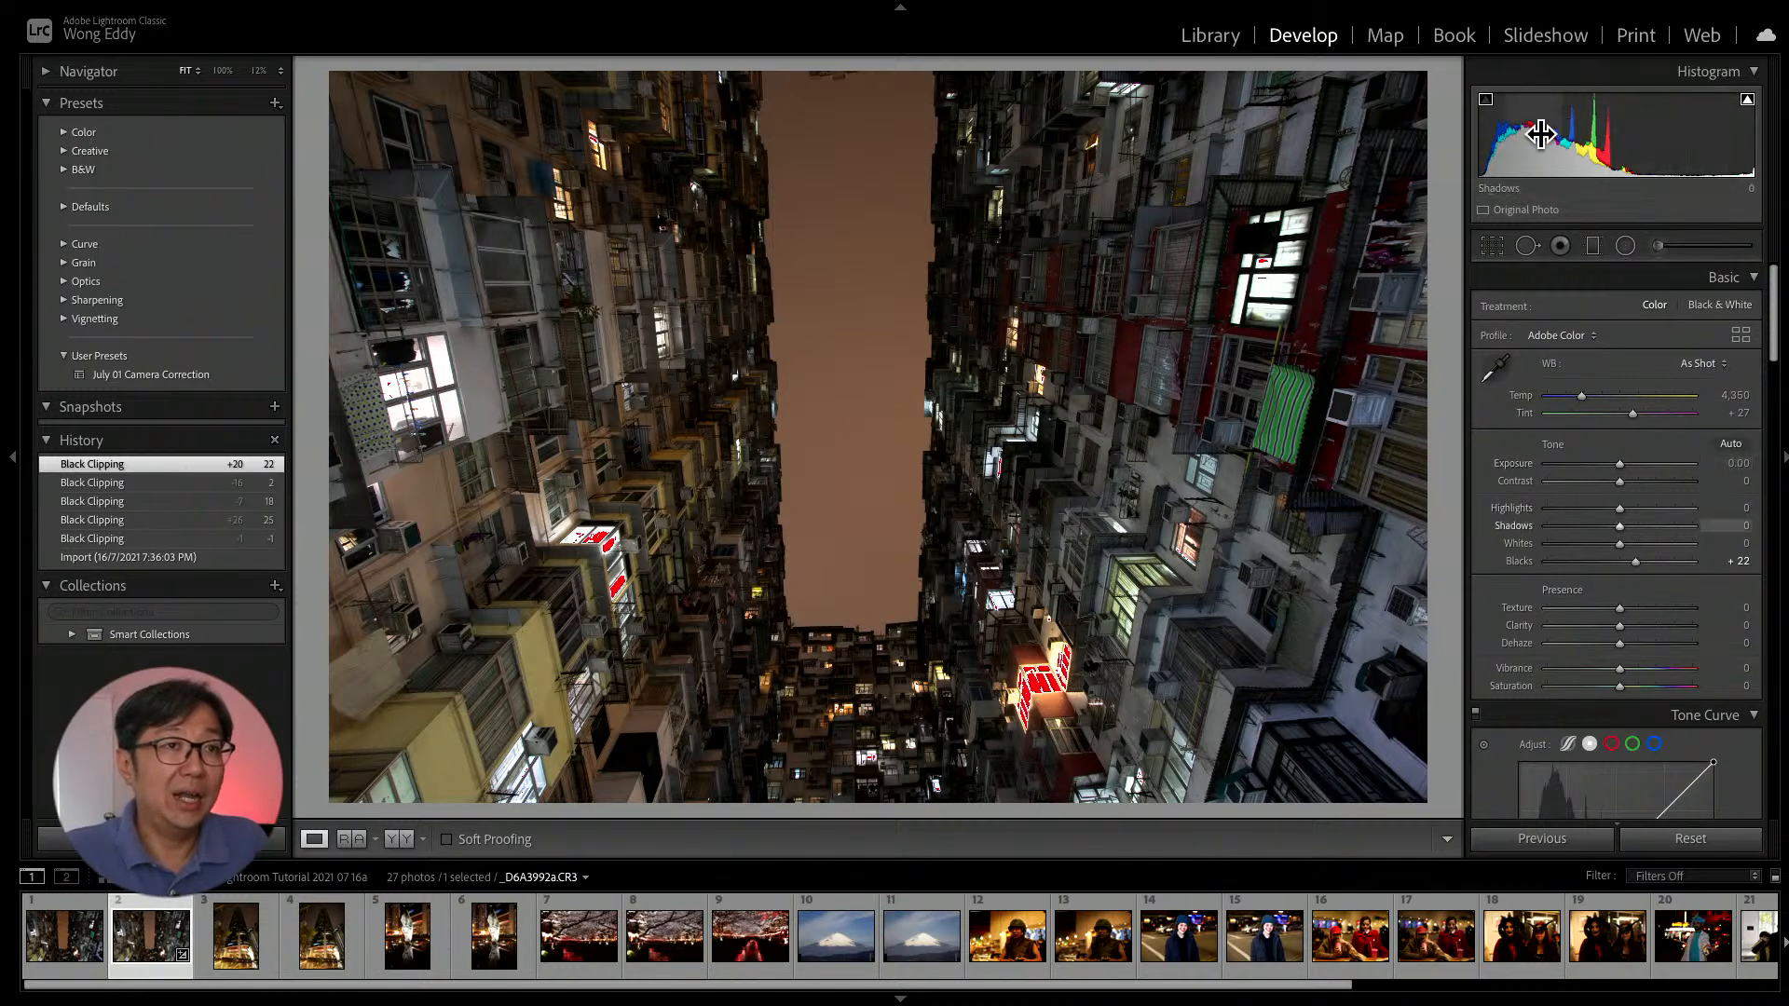
{"action": "left_click_drag", "start_coordinate": [1544, 140], "coordinate": [1632, 139]}
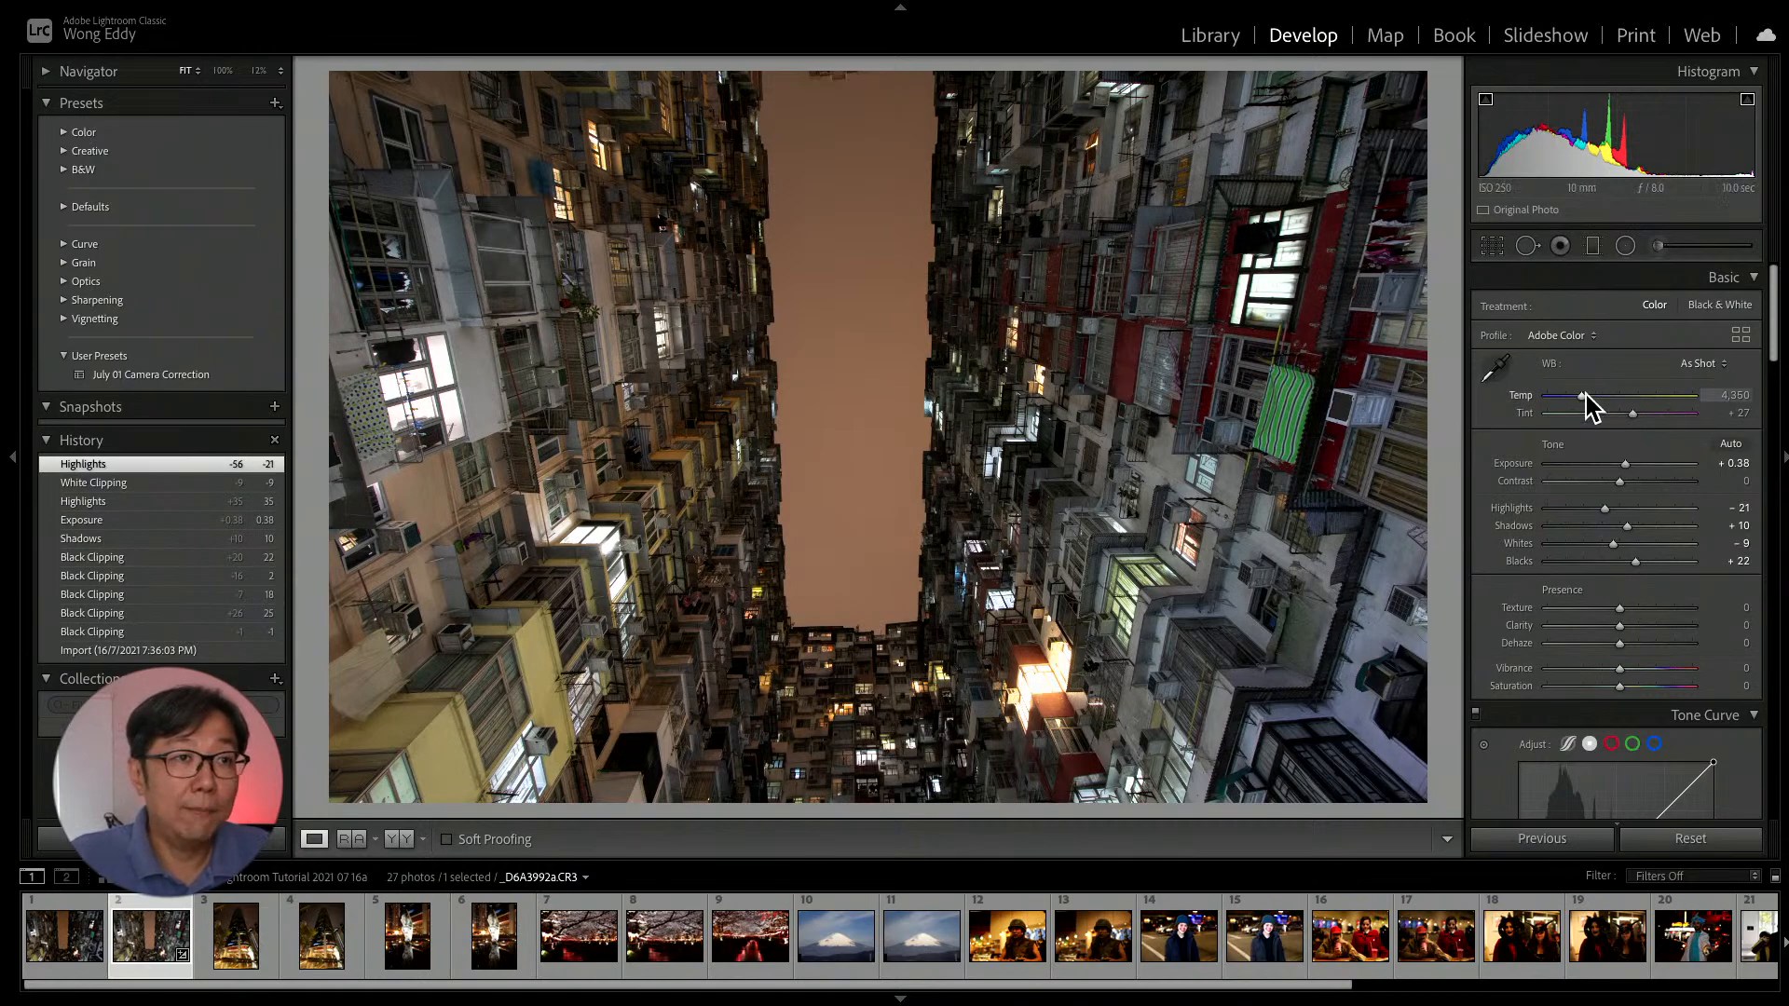
Try a white balance Temp of 2,700 and restore the As Shot setting.
{"action": "left_click_drag", "start_coordinate": [1585, 400], "coordinate": [1649, 387]}
{"action": "left_click", "coordinate": [1698, 363]}
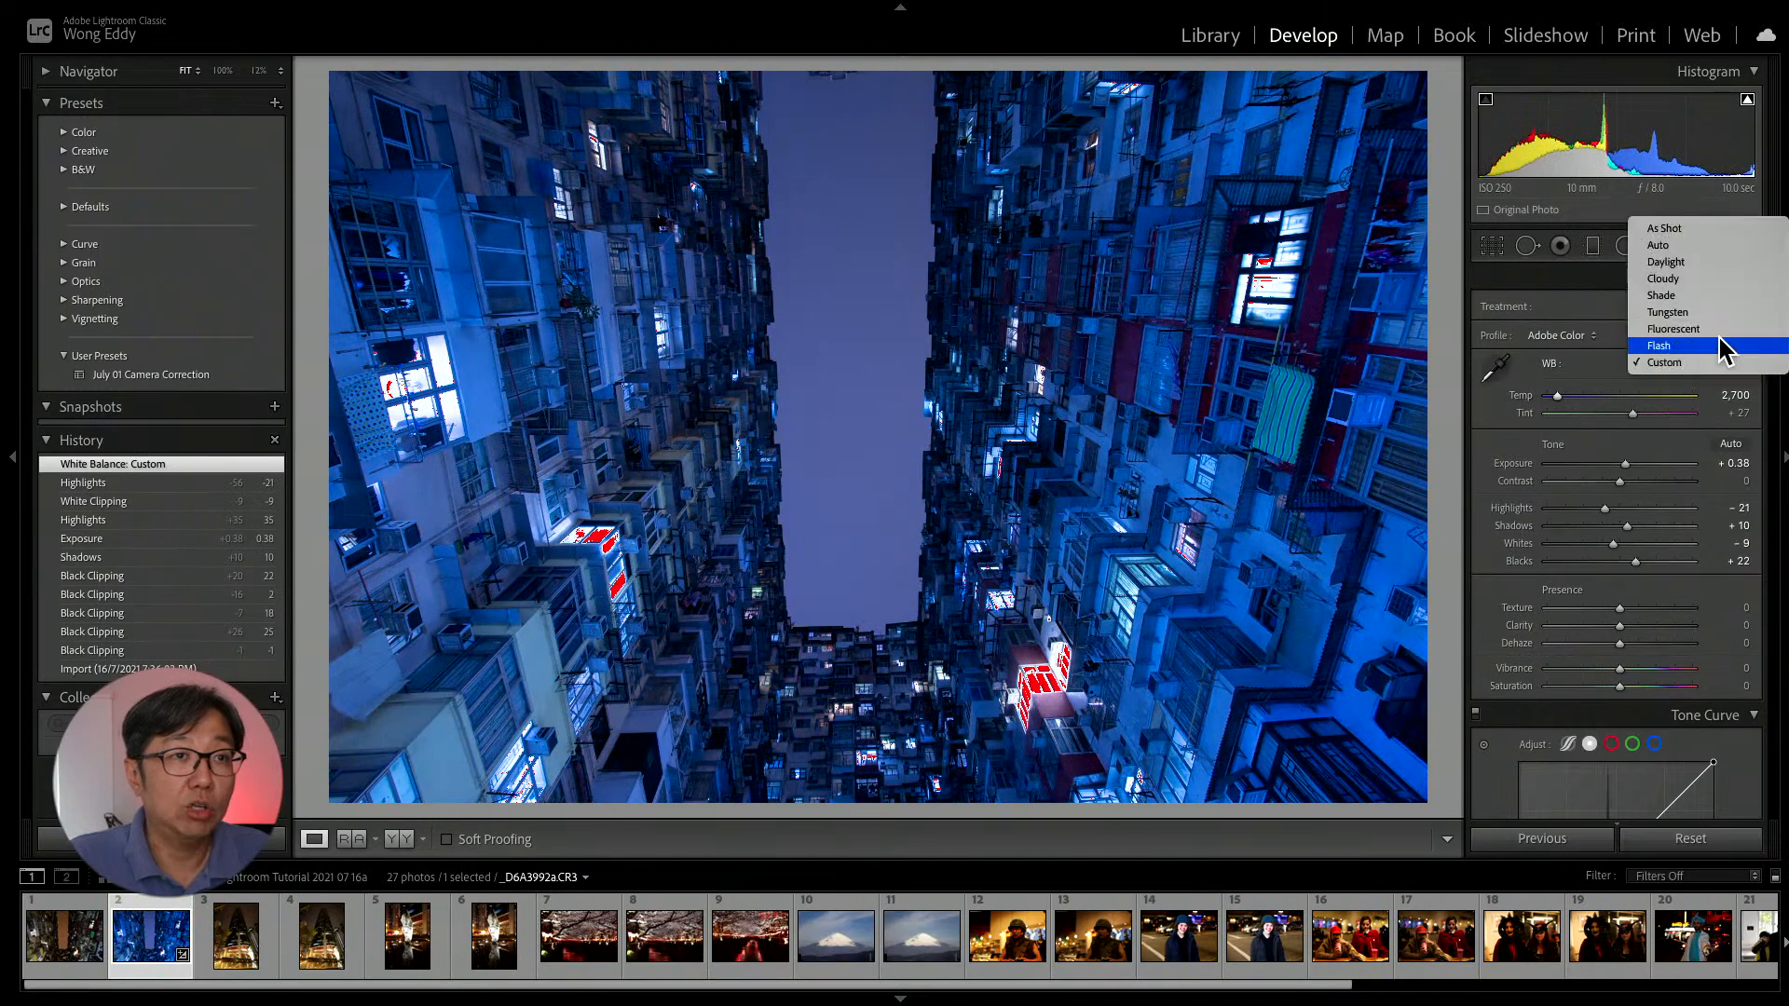
{"action": "left_click", "coordinate": [1725, 233]}
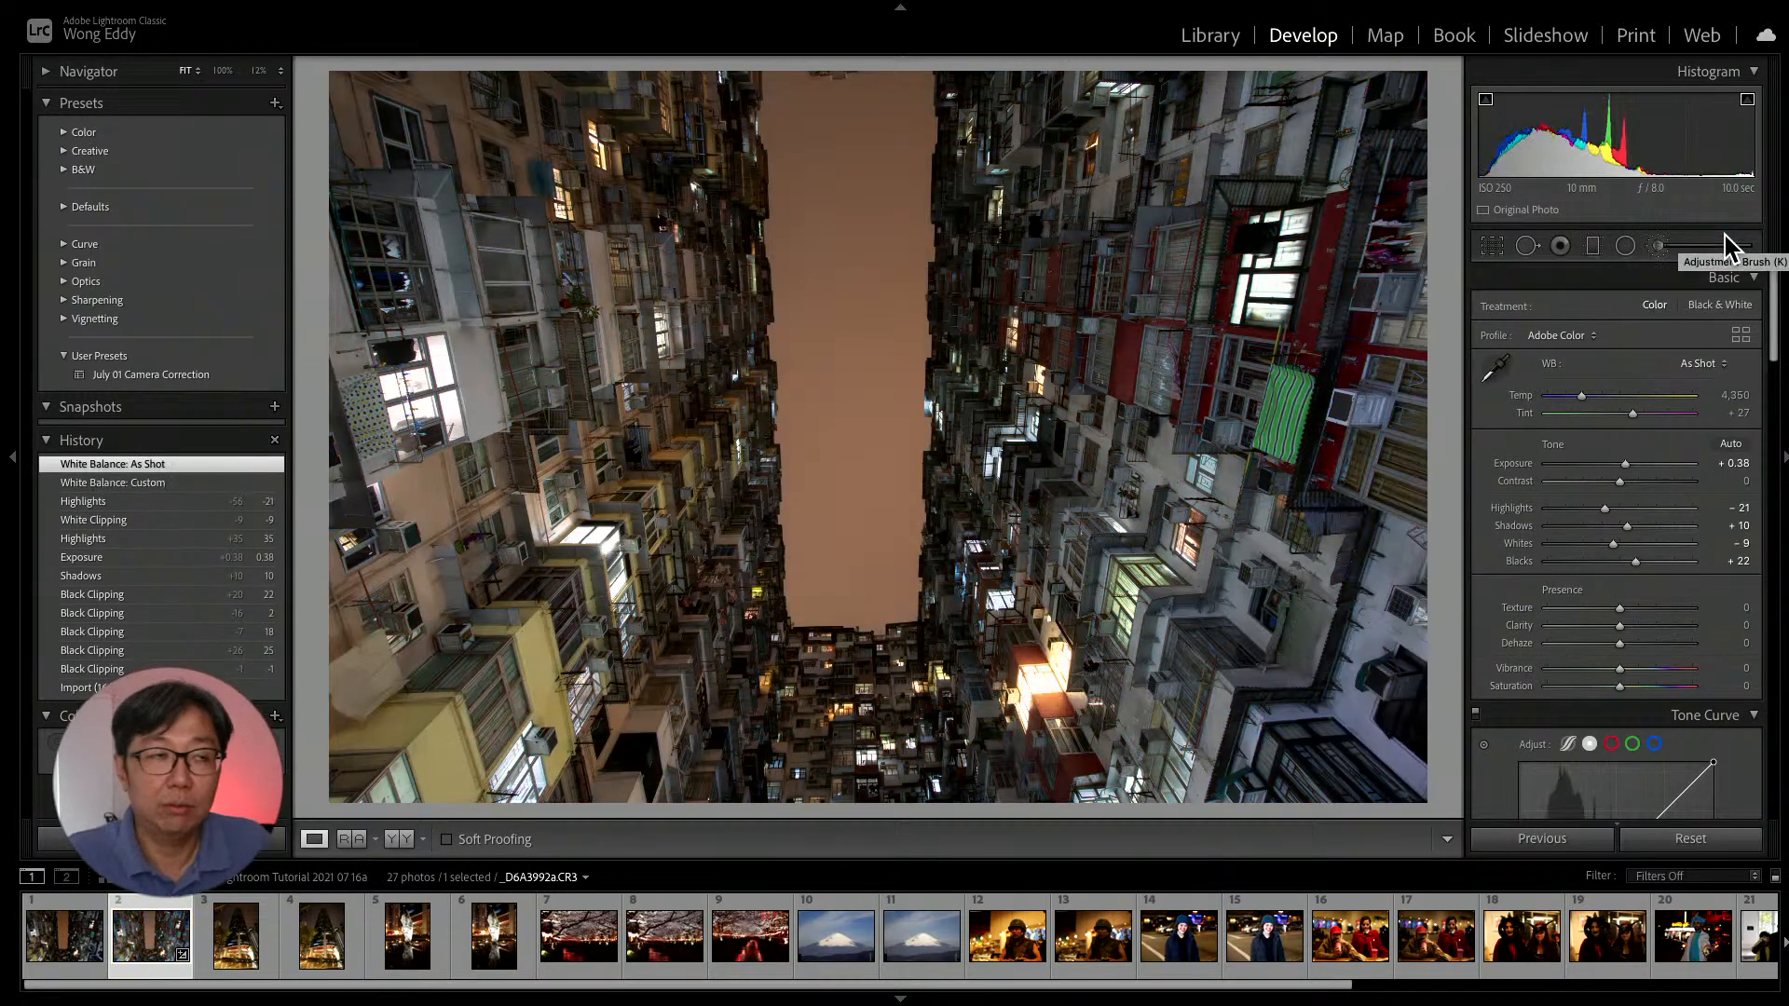
Try the Auto white balance preset and return to As Shot.
{"action": "left_click", "coordinate": [1723, 364]}
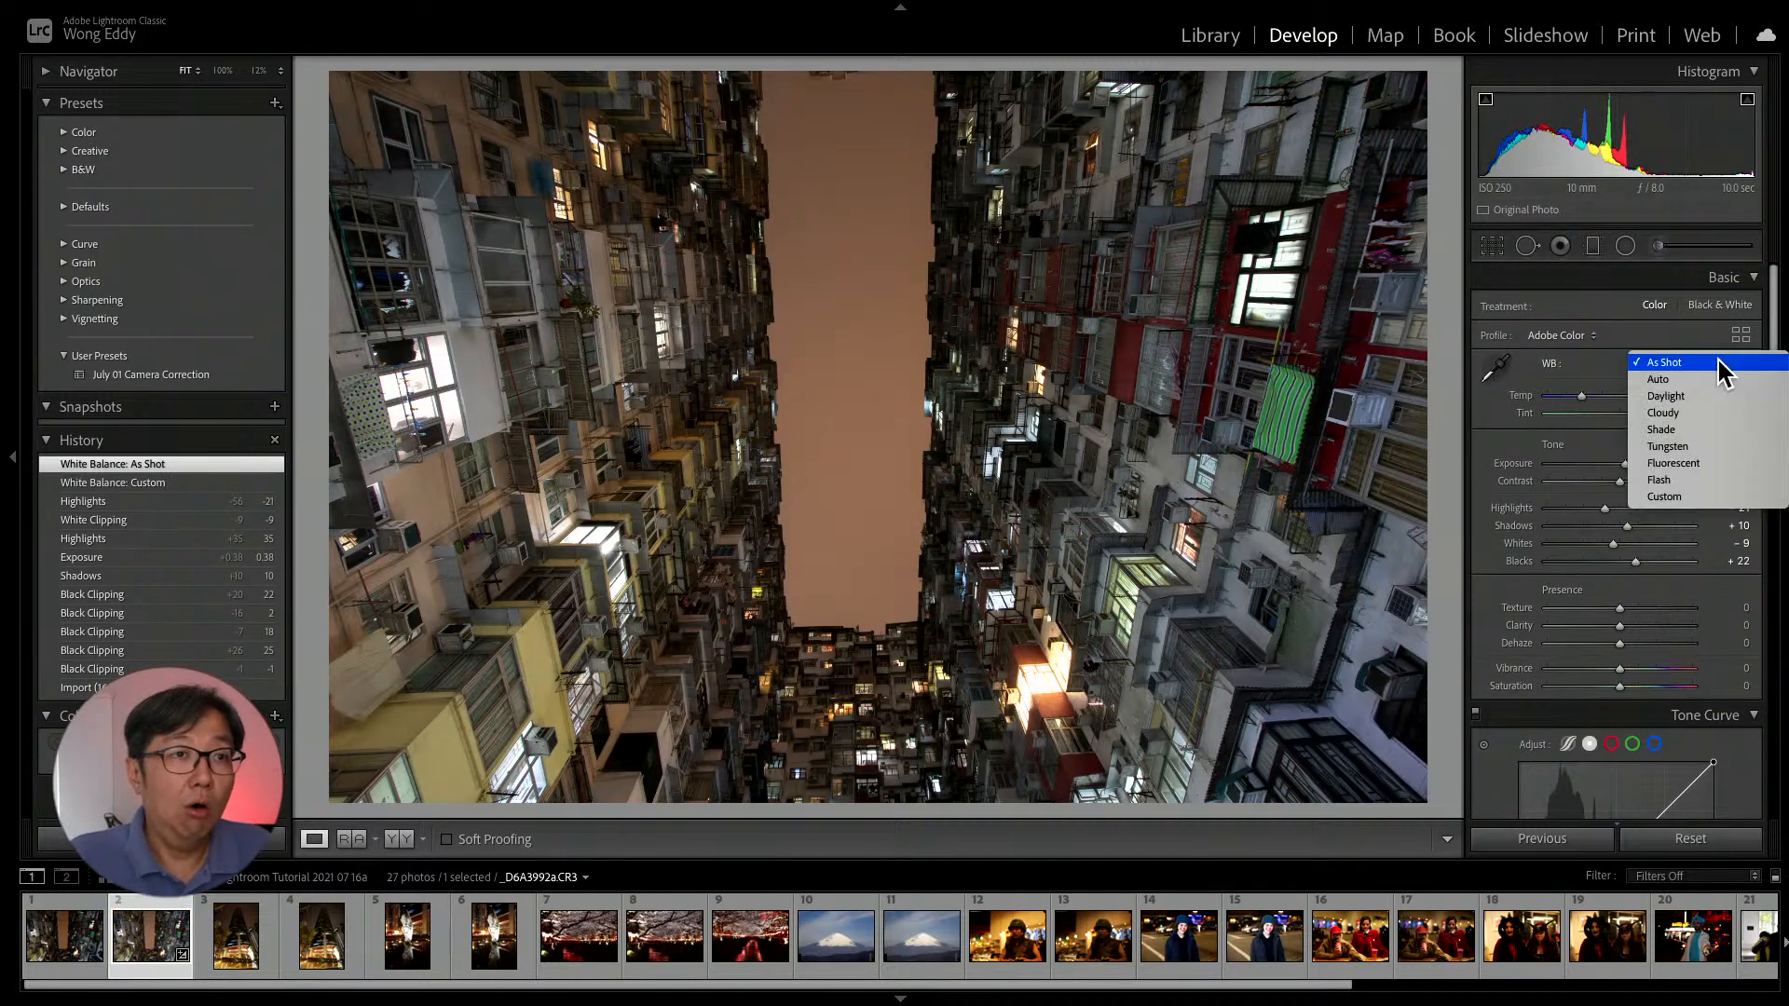
{"action": "left_click", "coordinate": [1730, 380]}
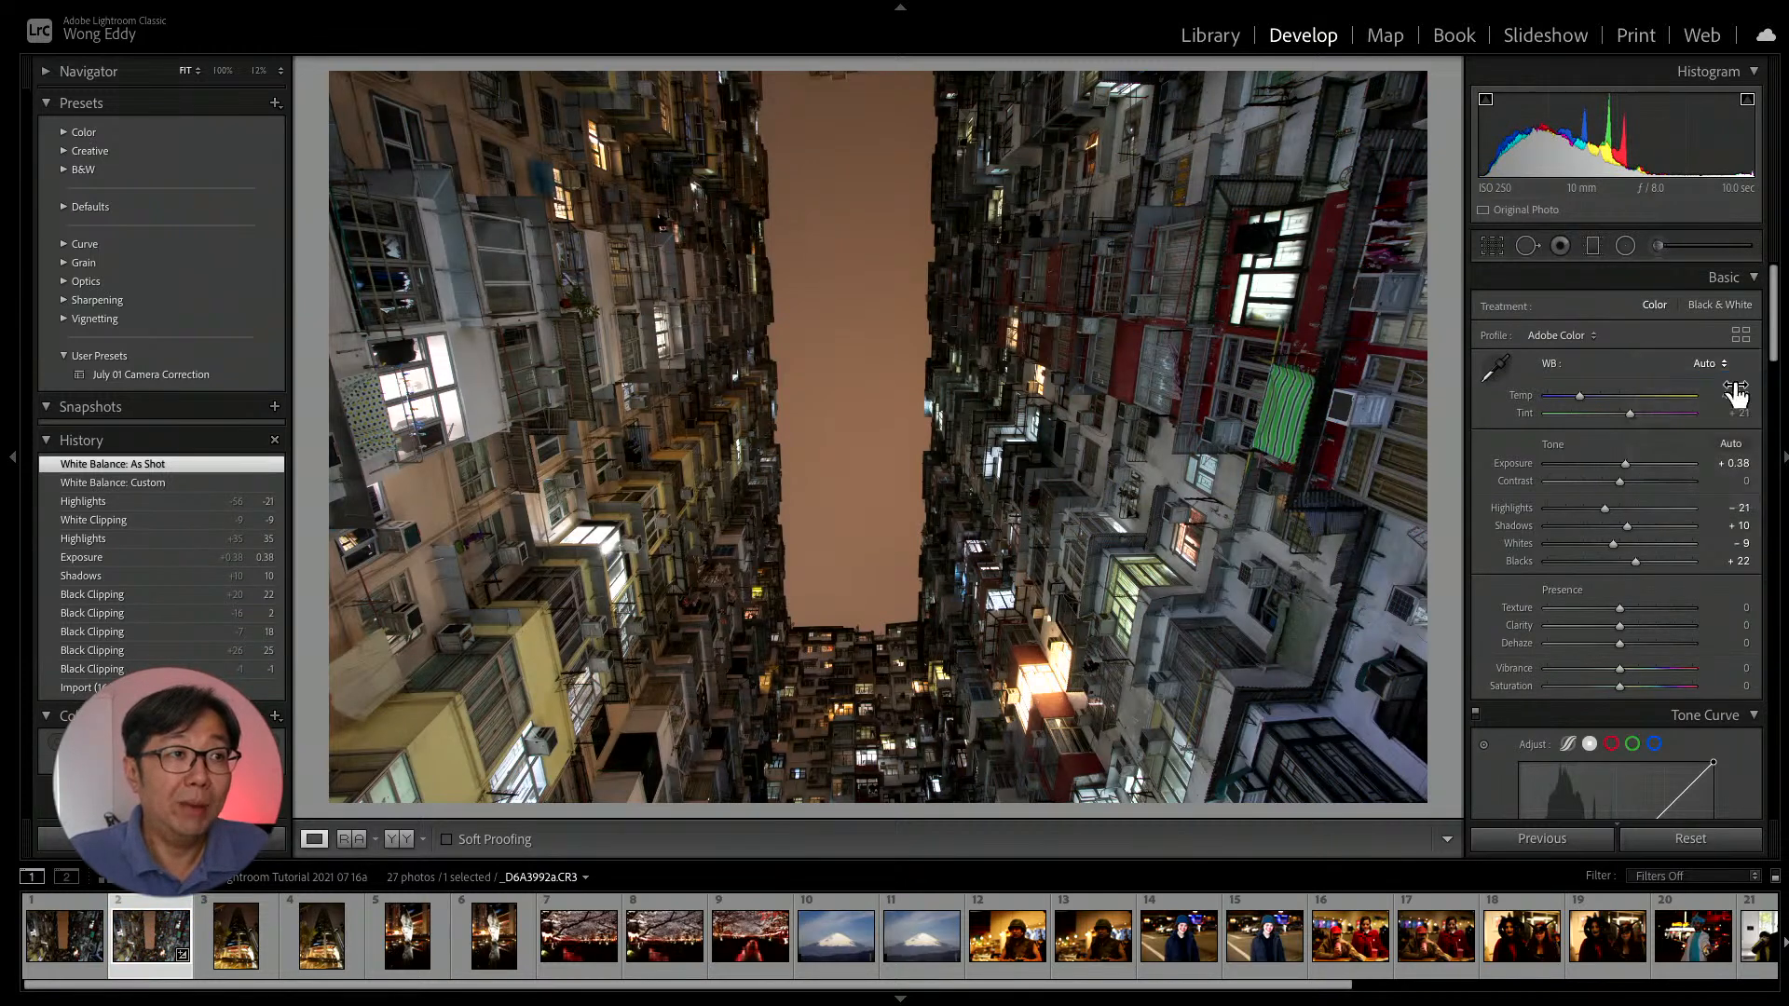
{"action": "left_click", "coordinate": [1722, 366]}
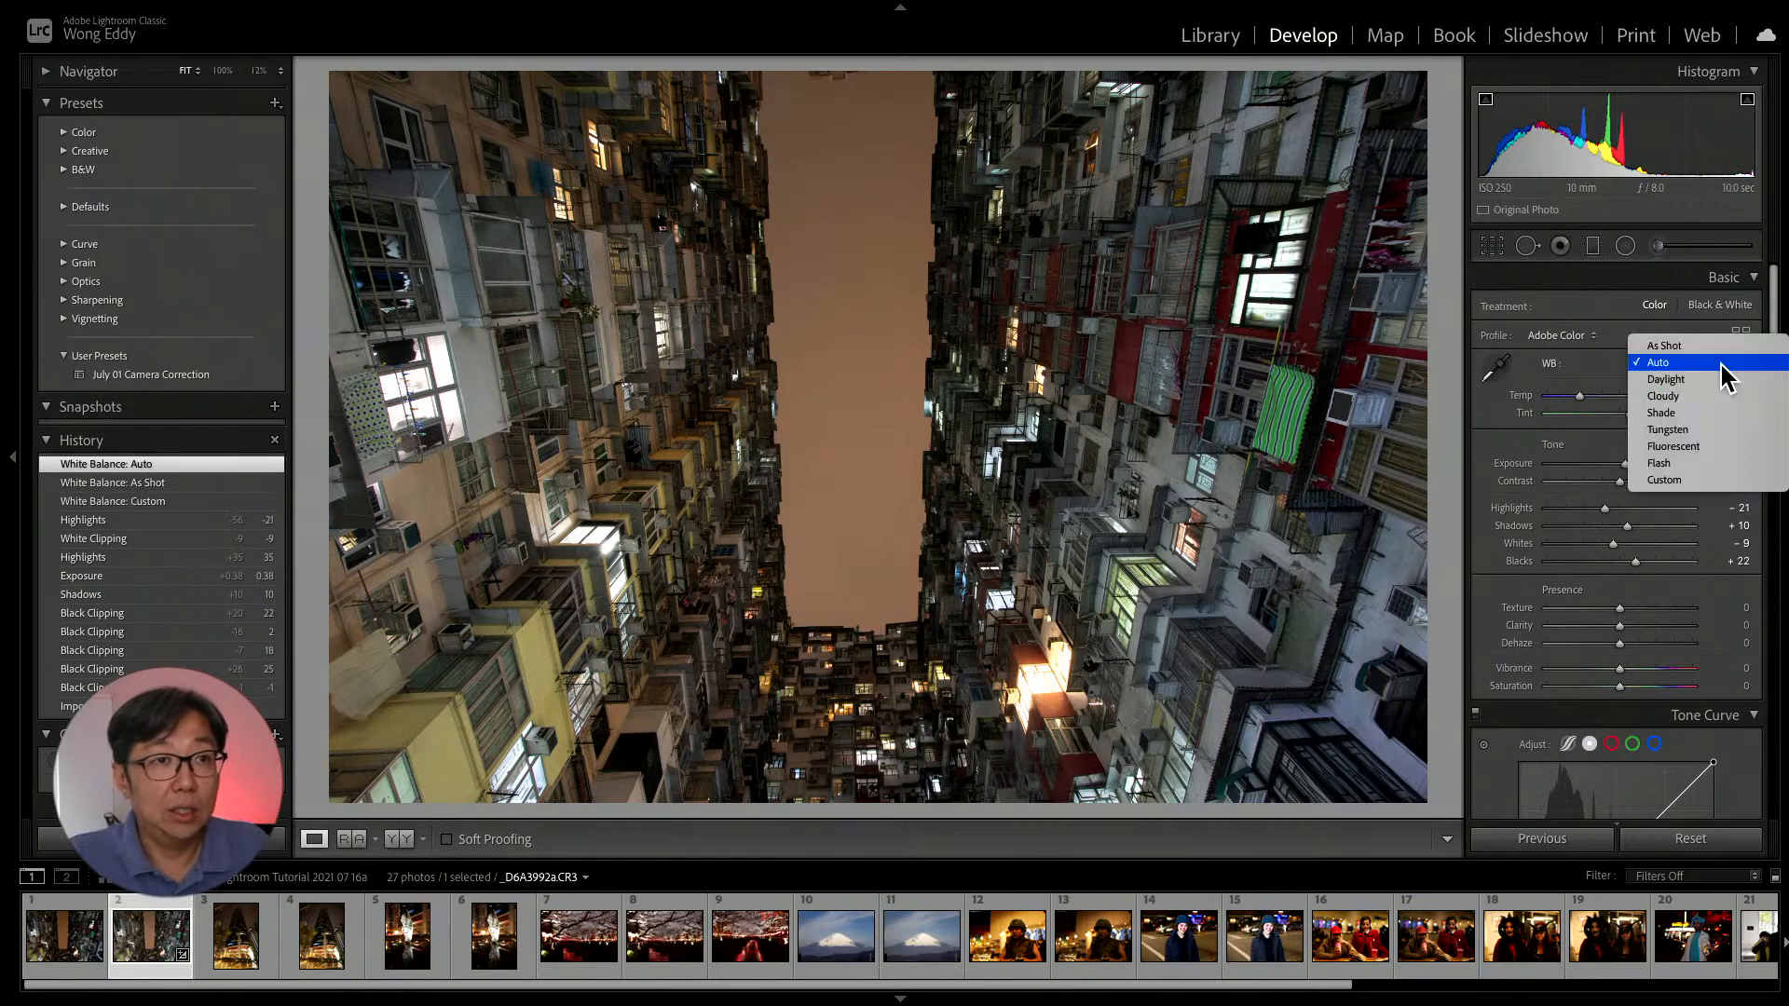
{"action": "left_click", "coordinate": [1719, 349]}
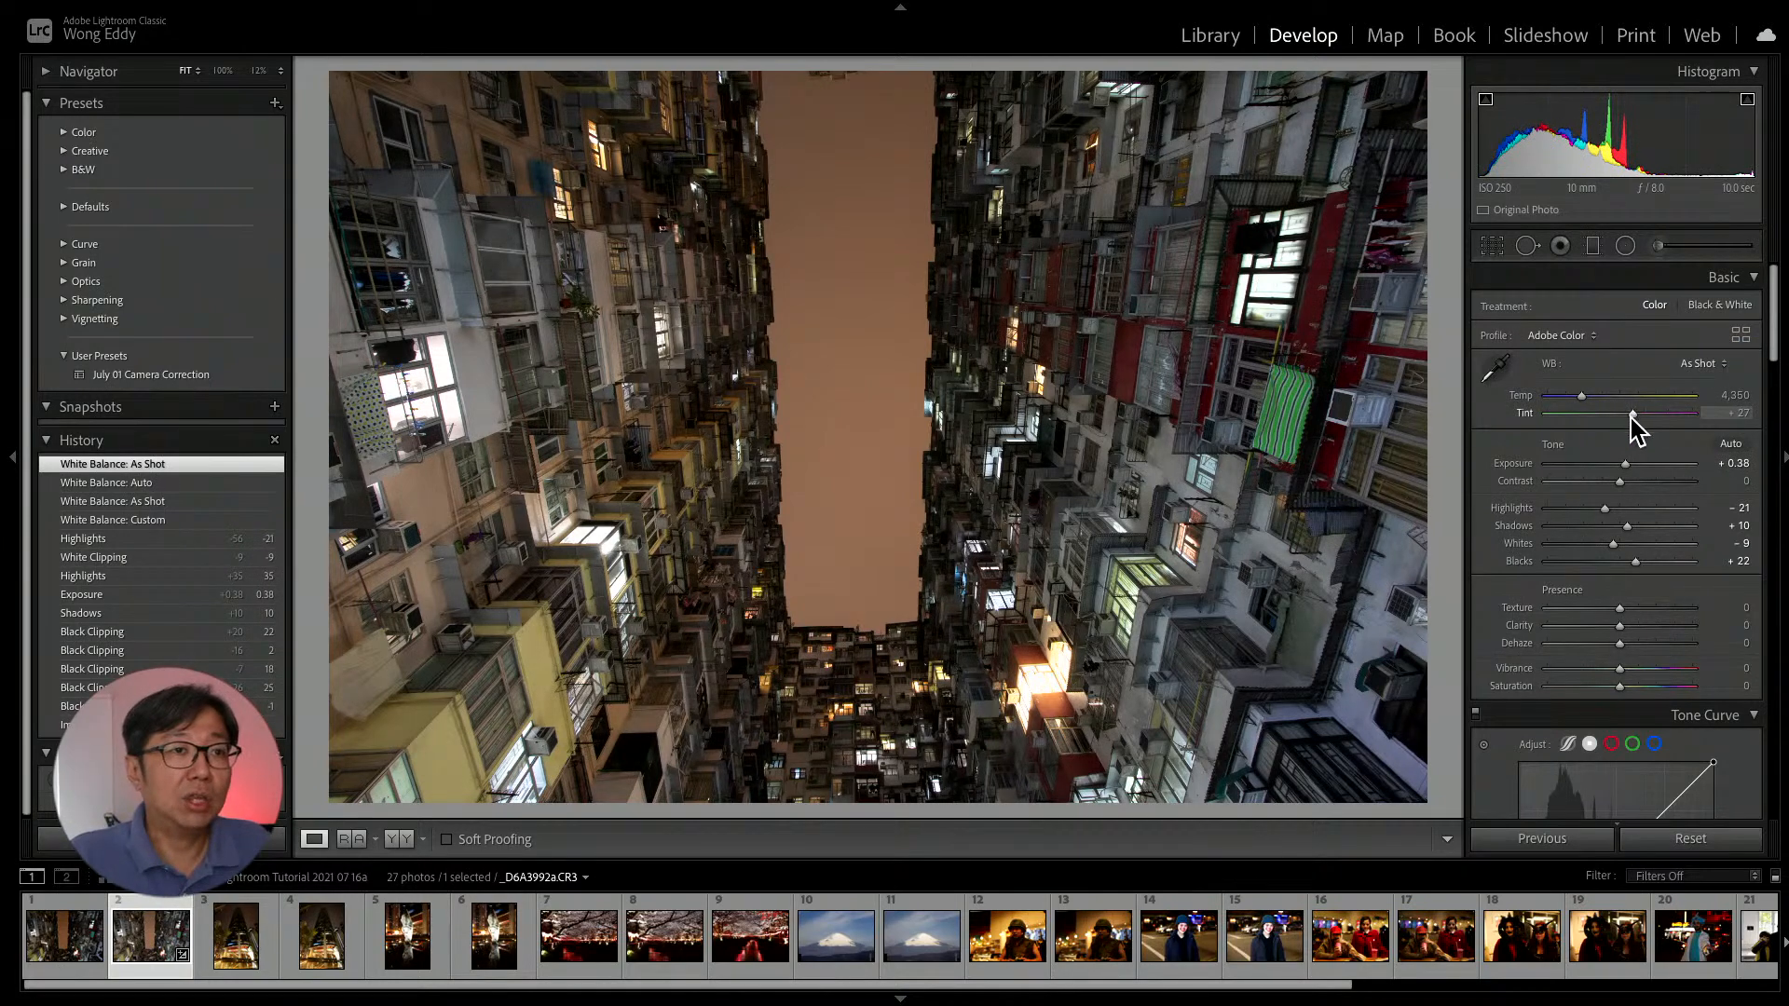
Try a Tint of −52 on the raw photo and reset all its Develop settings.
{"action": "left_click_drag", "start_coordinate": [1639, 417], "coordinate": [1597, 419]}
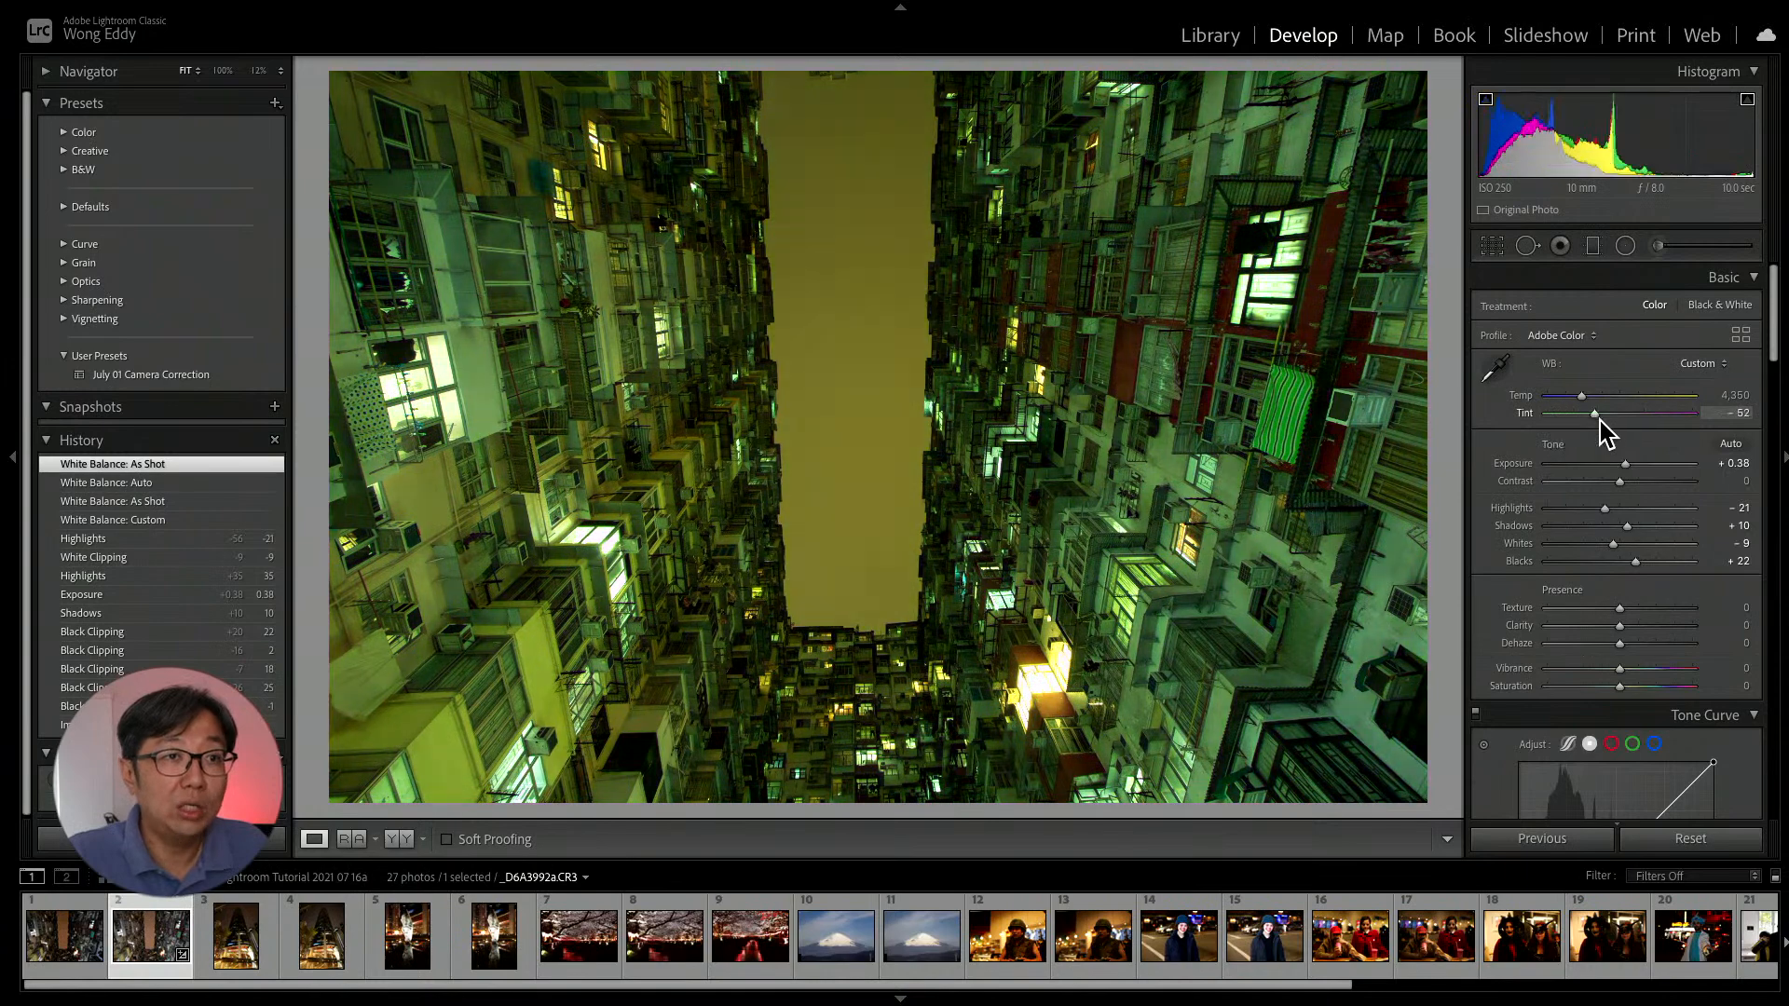
{"action": "left_click", "coordinate": [1705, 364]}
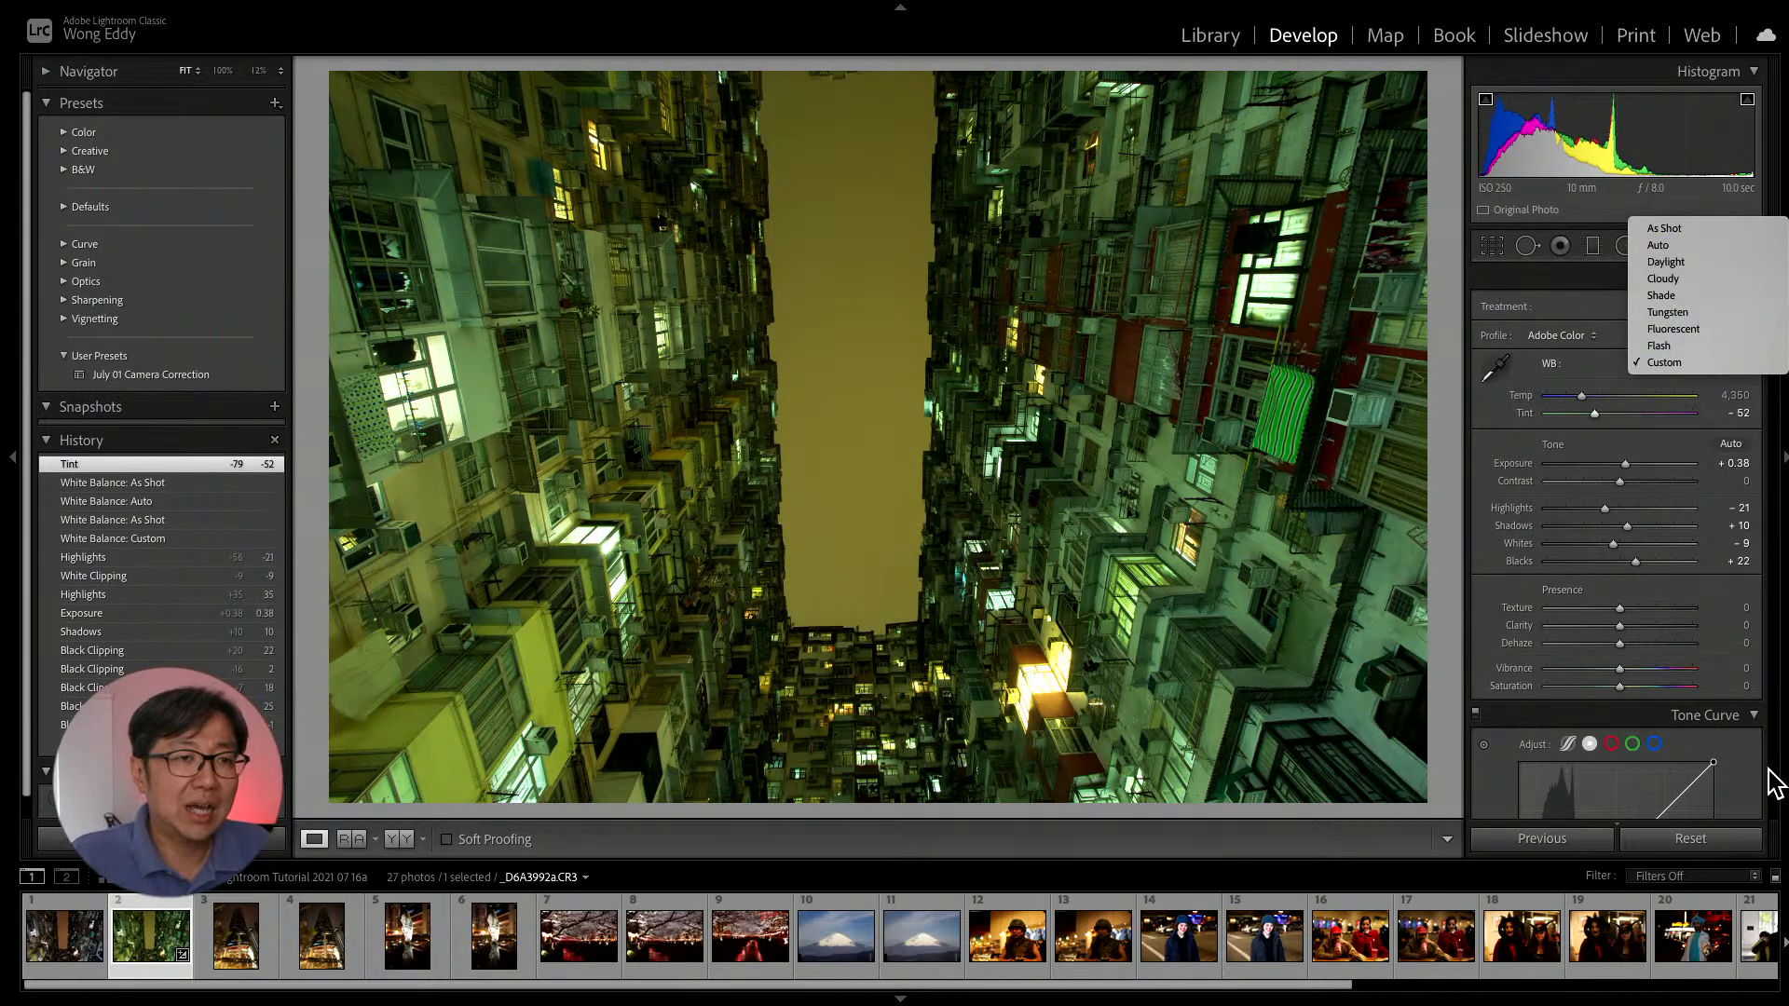
{"action": "left_click", "coordinate": [1706, 838]}
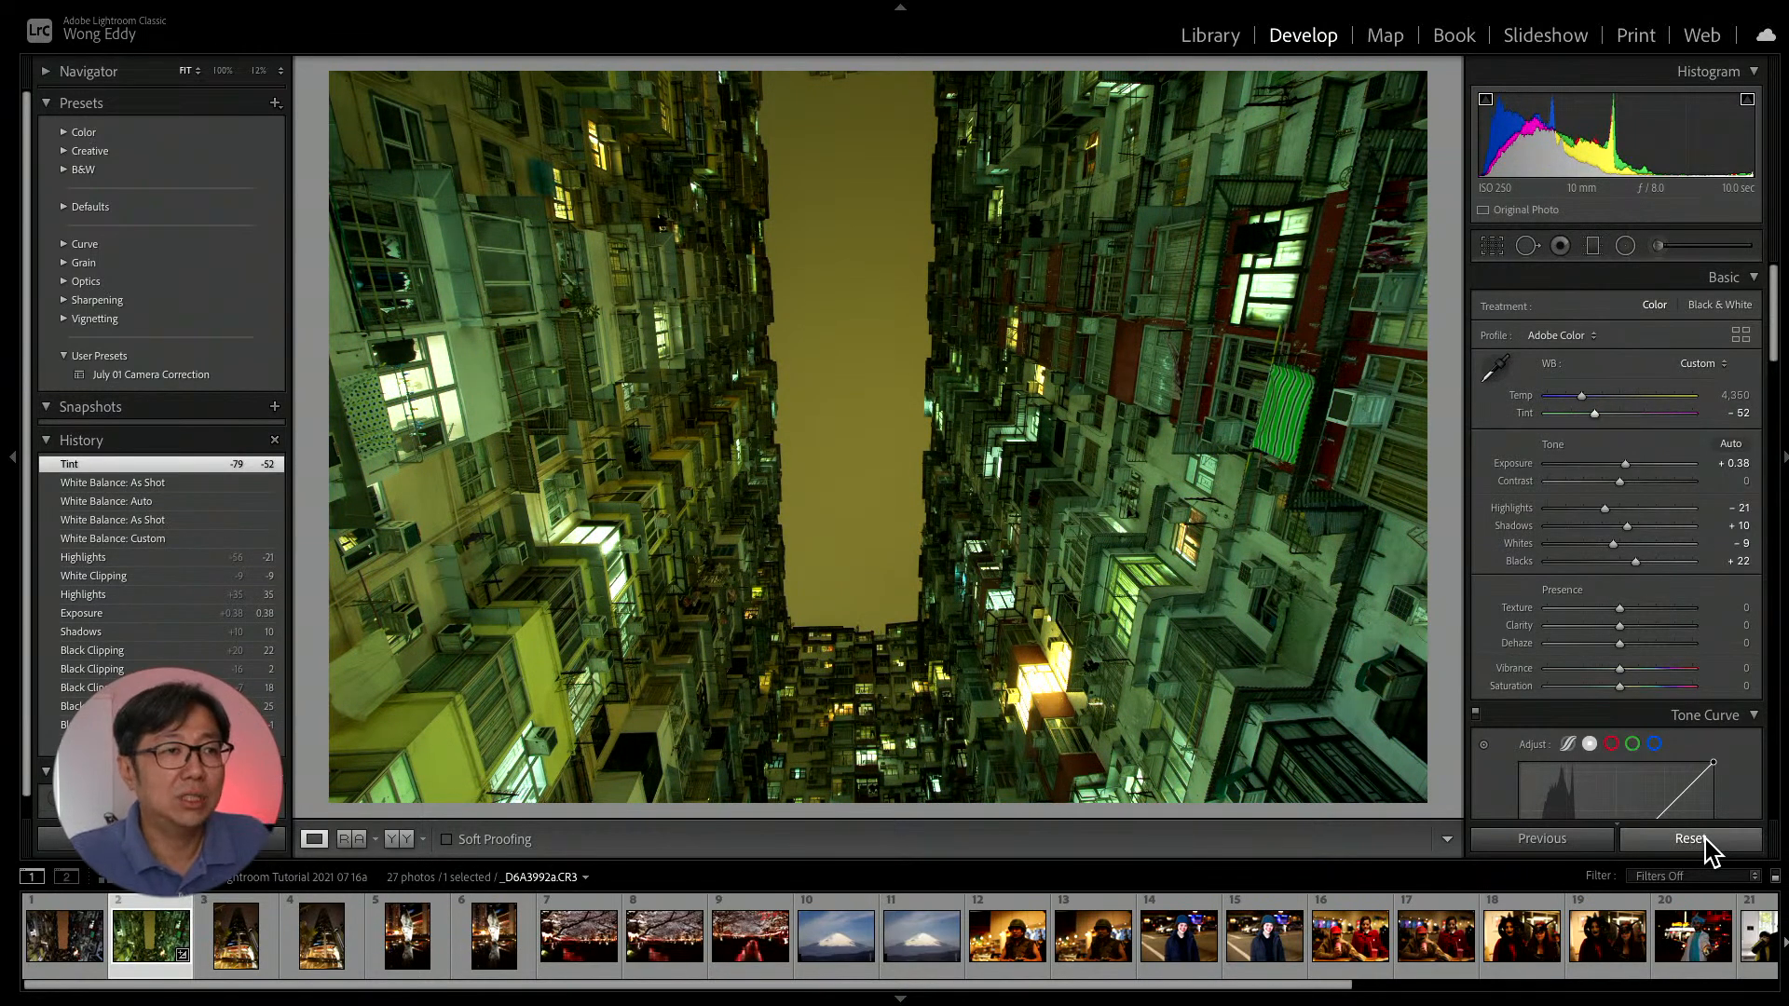
{"action": "left_click", "coordinate": [1705, 838]}
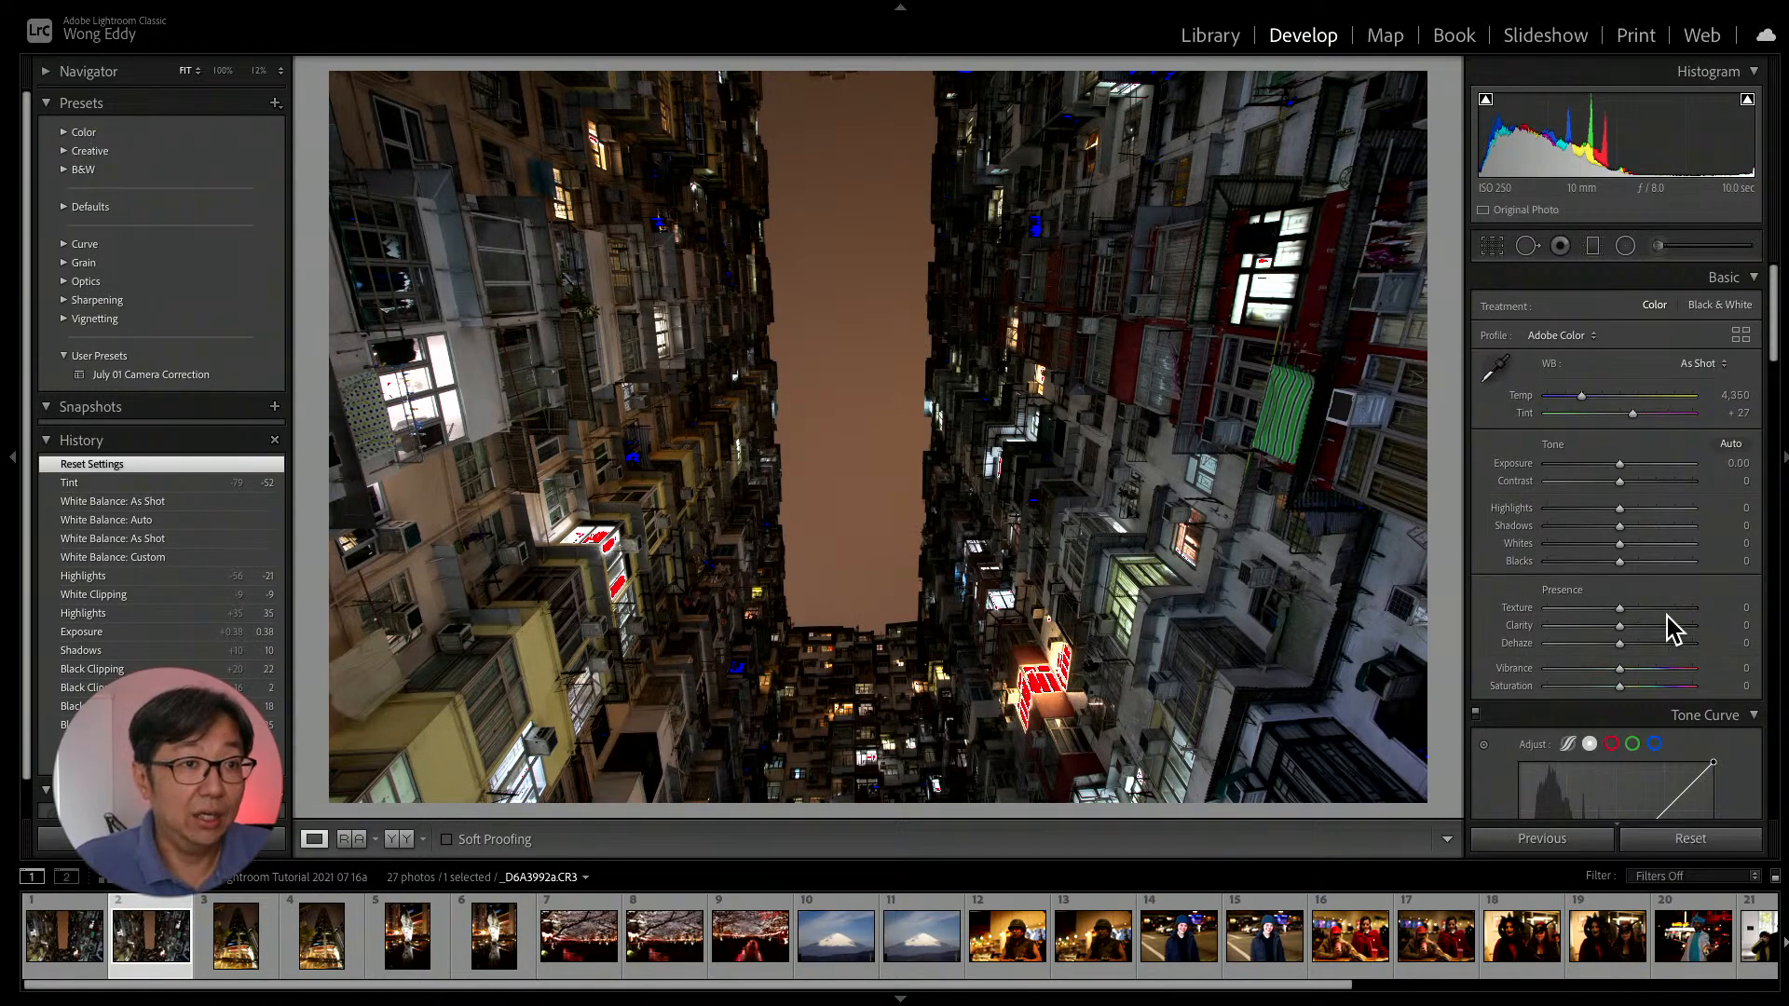
Try Dehaze −4 and Clarity −44 on the photo and reset its Develop settings.
{"action": "scroll", "coordinate": [1668, 617], "scroll_direction": "down", "scroll_amount": 2}
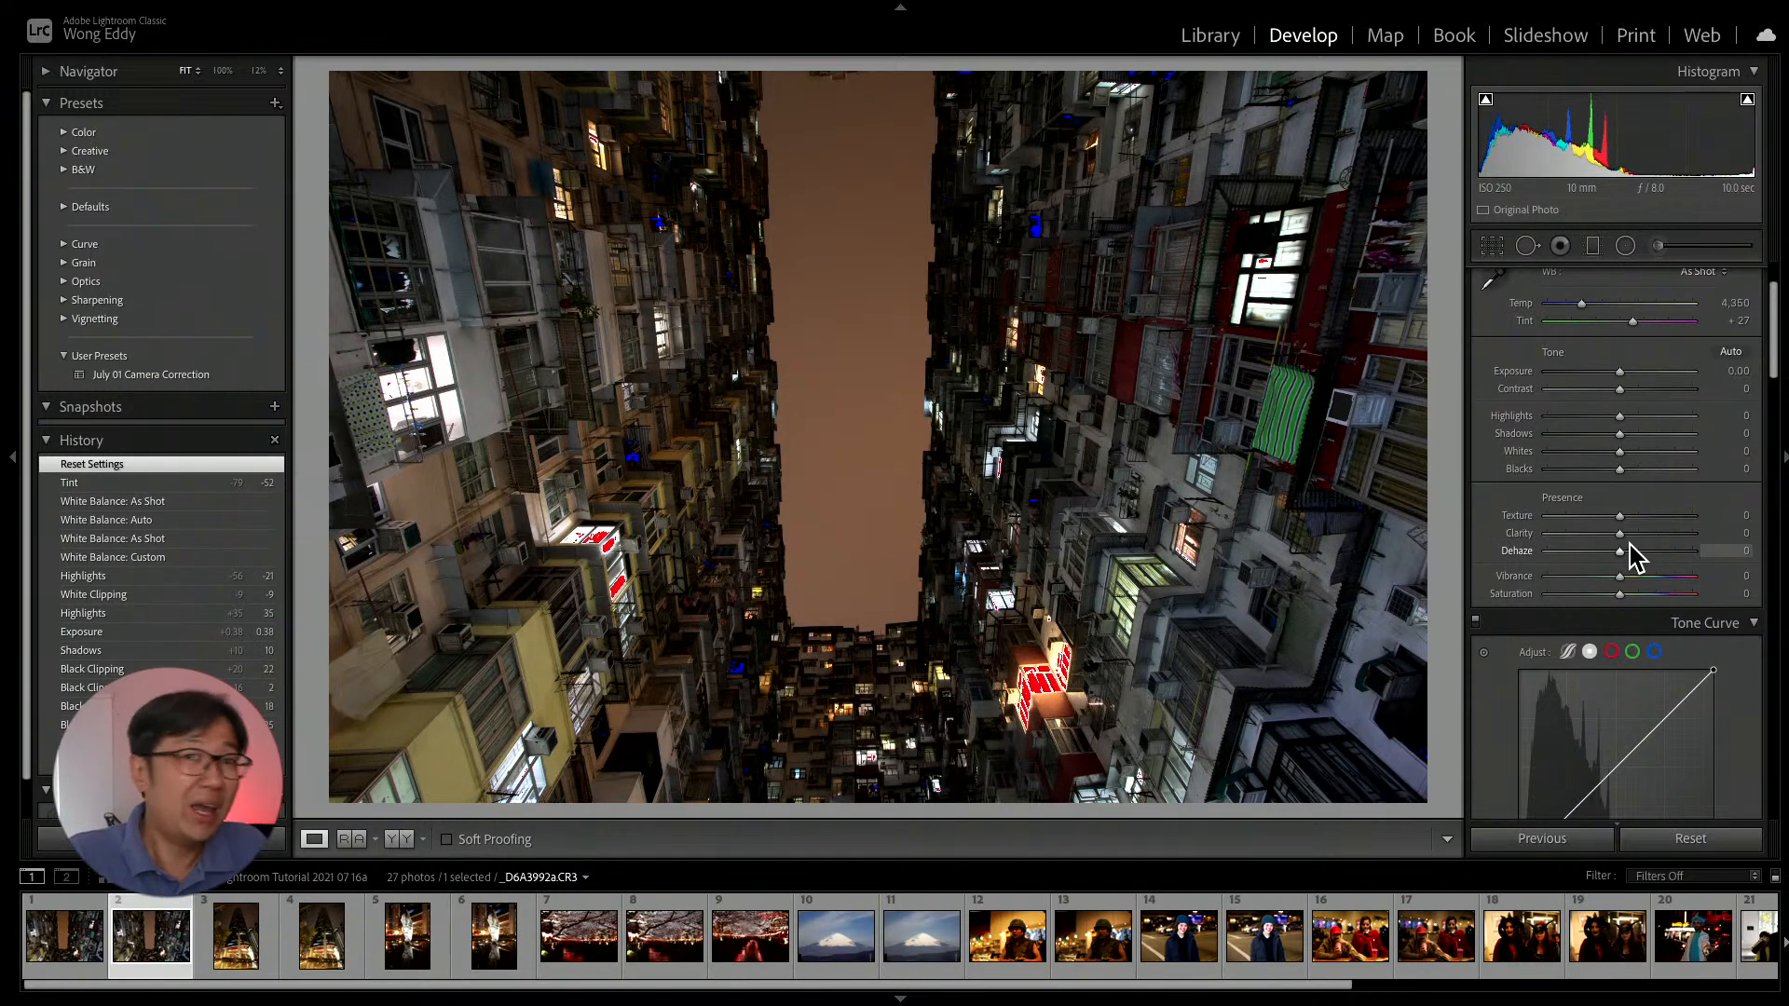
{"action": "scroll", "coordinate": [1630, 545], "scroll_direction": "down", "scroll_amount": 1}
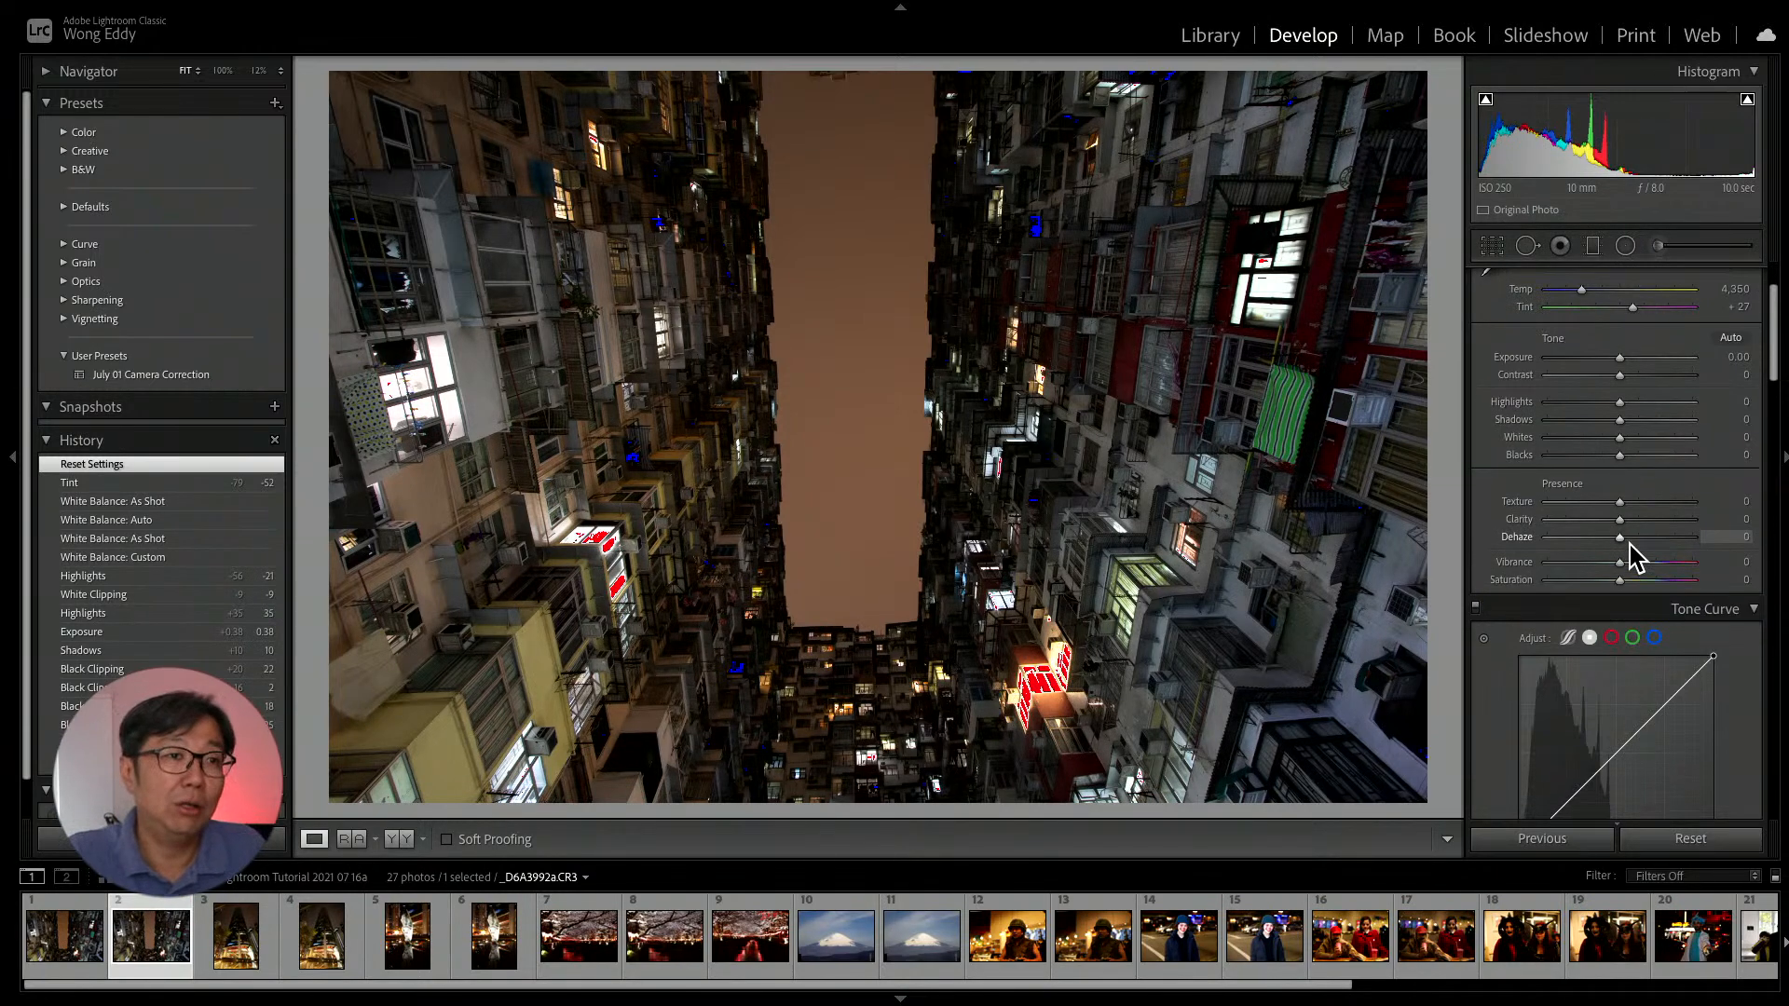
{"action": "scroll", "coordinate": [1630, 544], "scroll_direction": "down", "scroll_amount": 2}
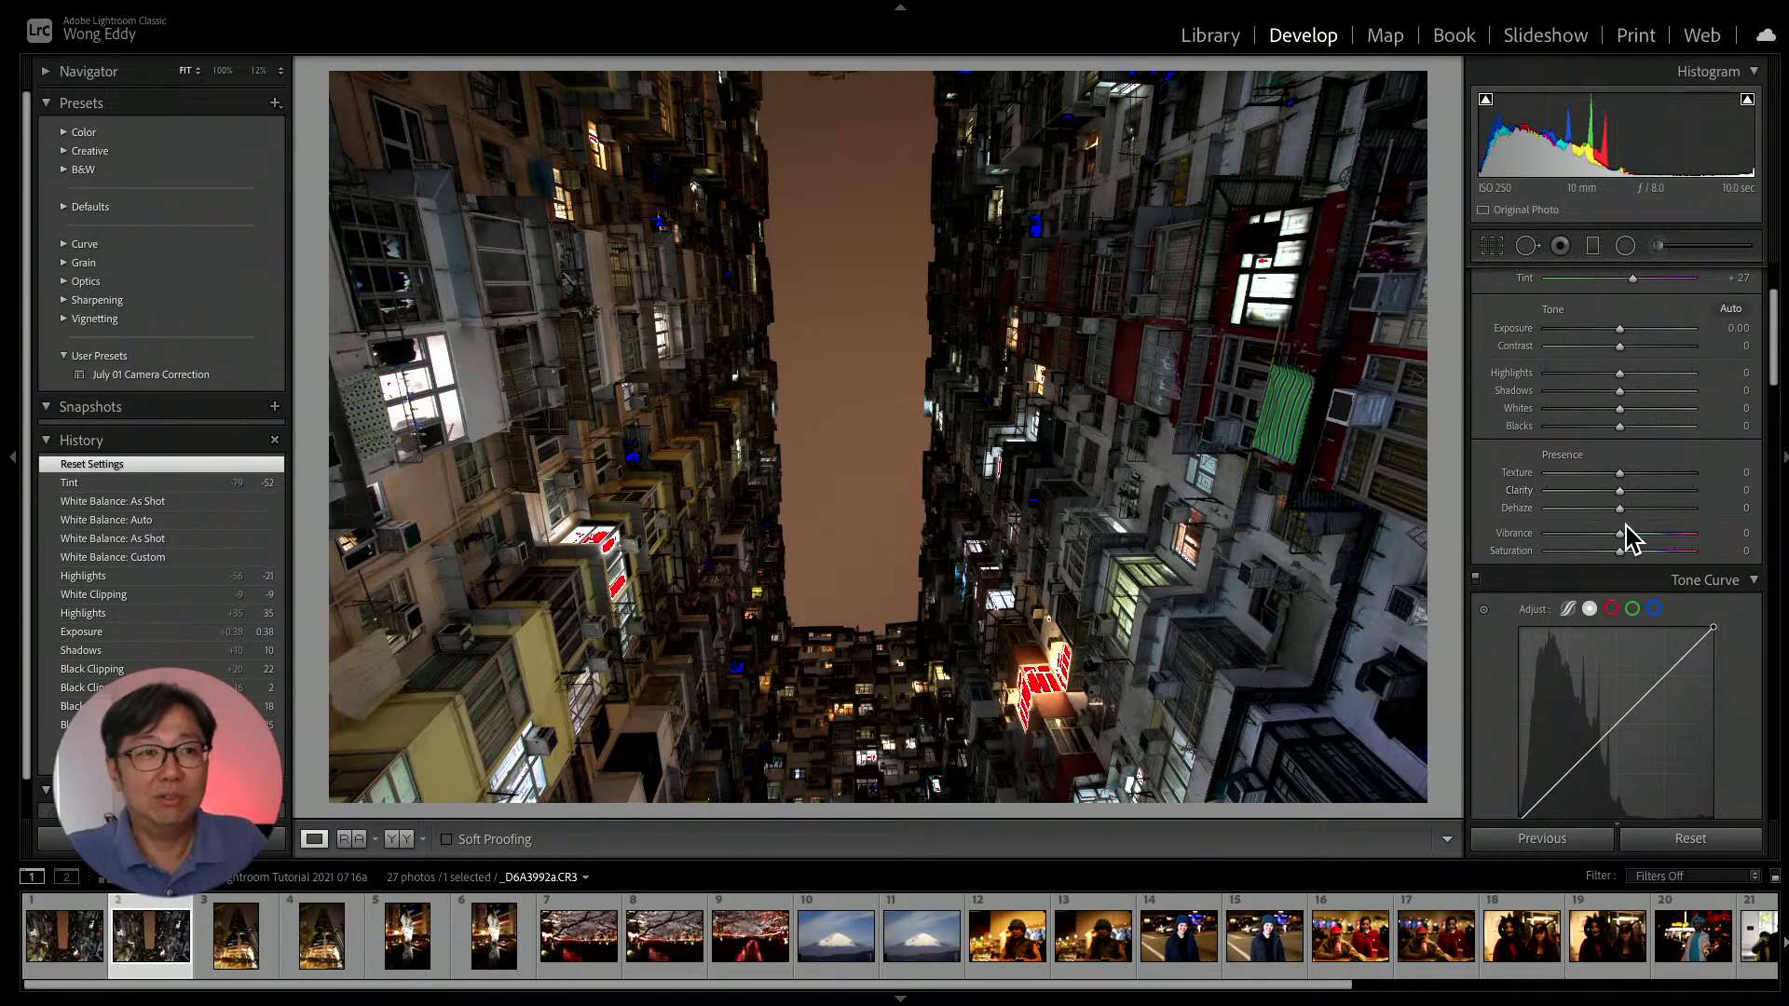
{"action": "left_click_drag", "start_coordinate": [1623, 508], "coordinate": [1590, 493]}
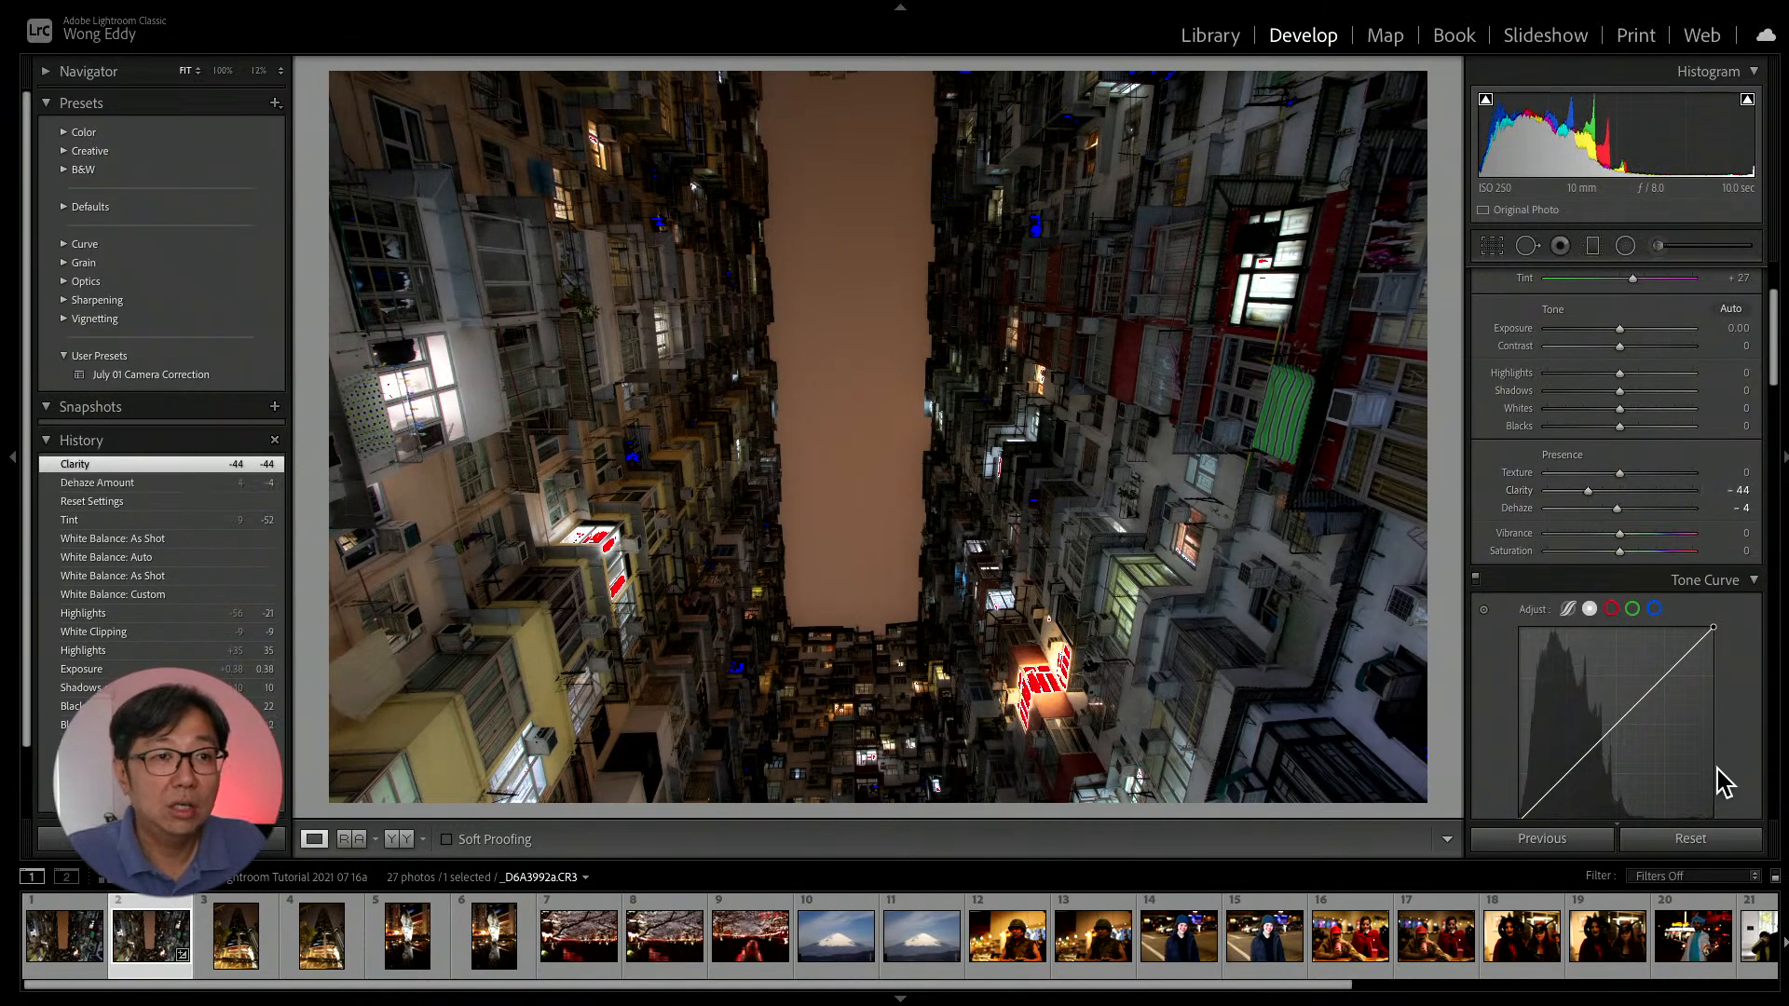
{"action": "left_click", "coordinate": [1714, 838]}
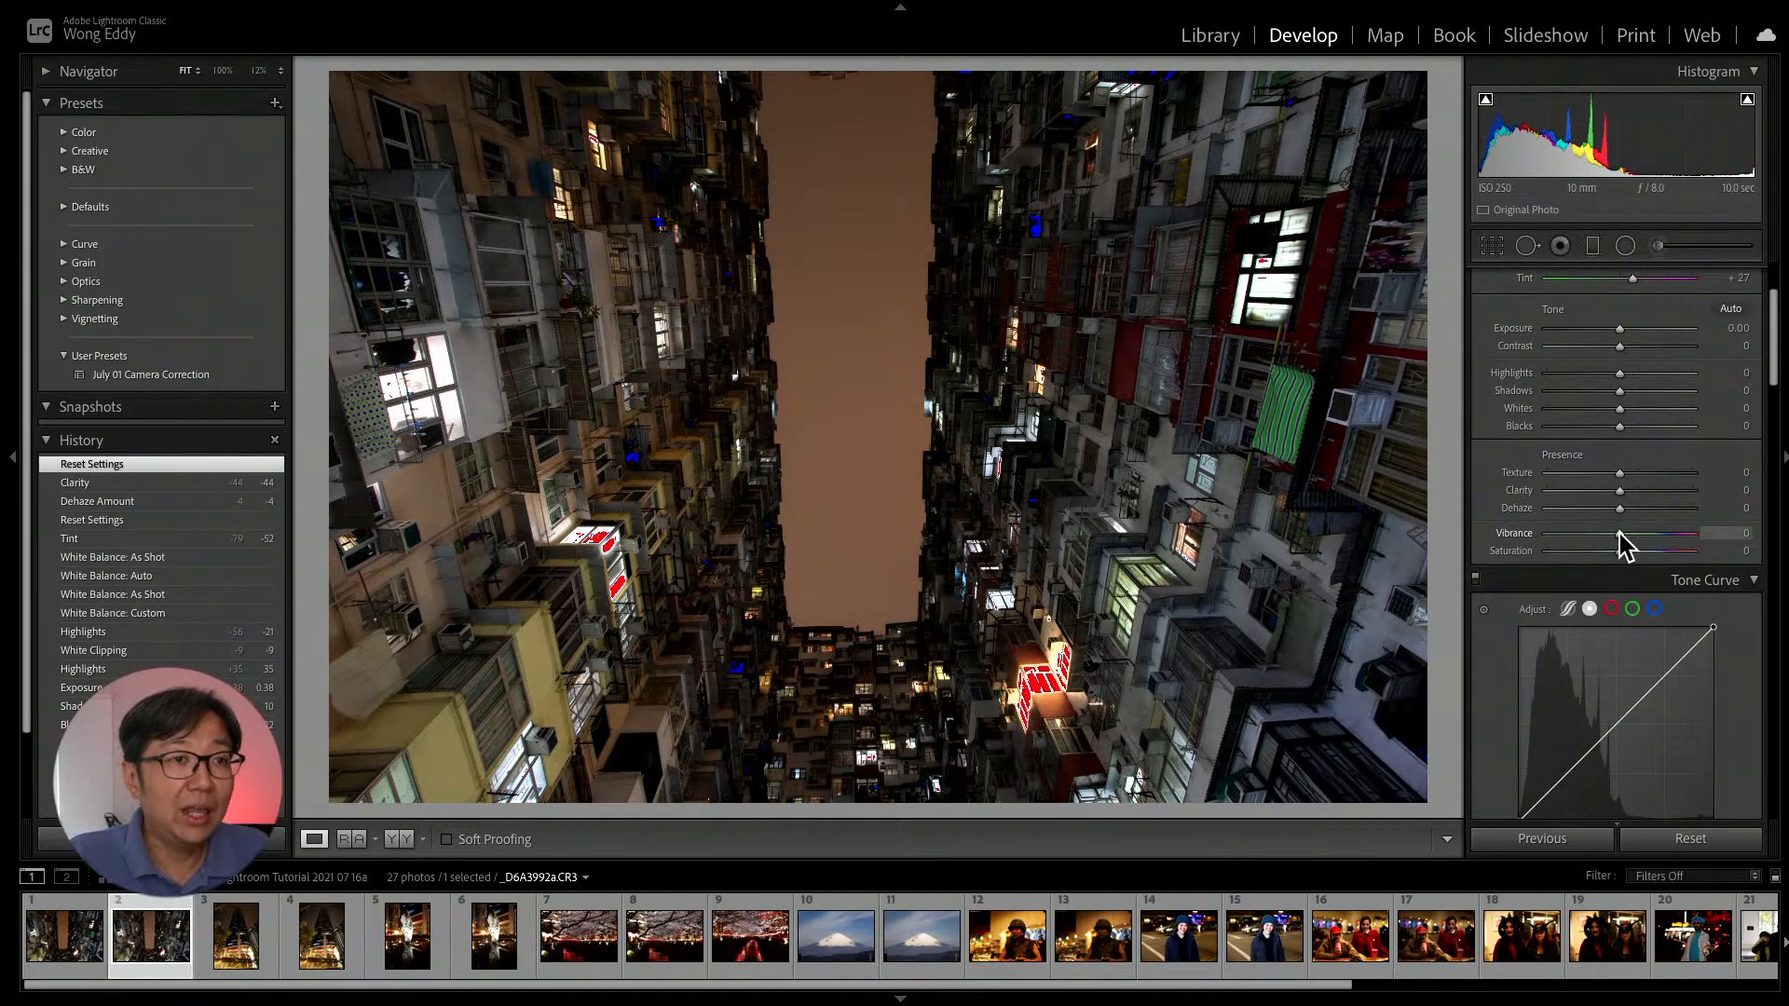
Try Vibrance +21 and Saturation +48 on the photo and reset its Develop settings.
{"action": "mouse_move", "coordinate": [1621, 538]}
{"action": "left_mouse_down"}
{"action": "mouse_move", "coordinate": [1673, 533]}
{"action": "mouse_move", "coordinate": [1617, 529]}
{"action": "mouse_move", "coordinate": [1636, 529]}
{"action": "left_mouse_up"}
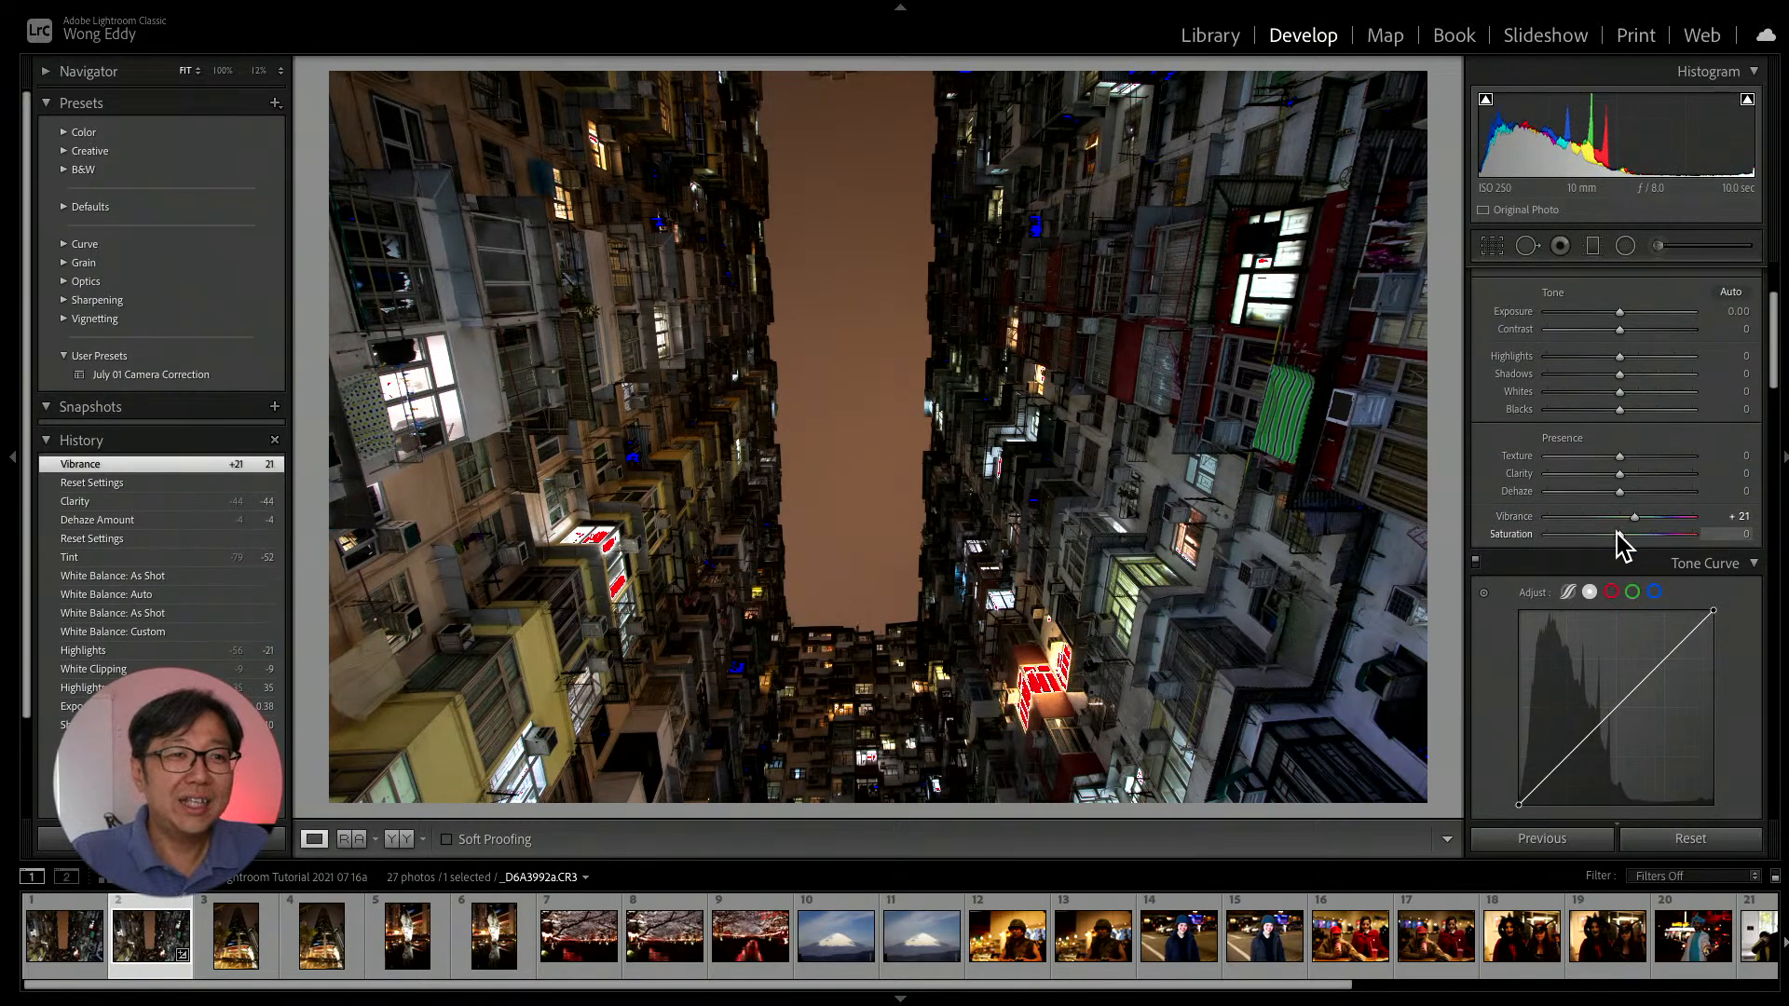
{"action": "mouse_move", "coordinate": [1618, 534]}
{"action": "left_mouse_down"}
{"action": "mouse_move", "coordinate": [1674, 532]}
{"action": "mouse_move", "coordinate": [1651, 533]}
{"action": "left_mouse_up"}
{"action": "left_click", "coordinate": [1715, 838]}
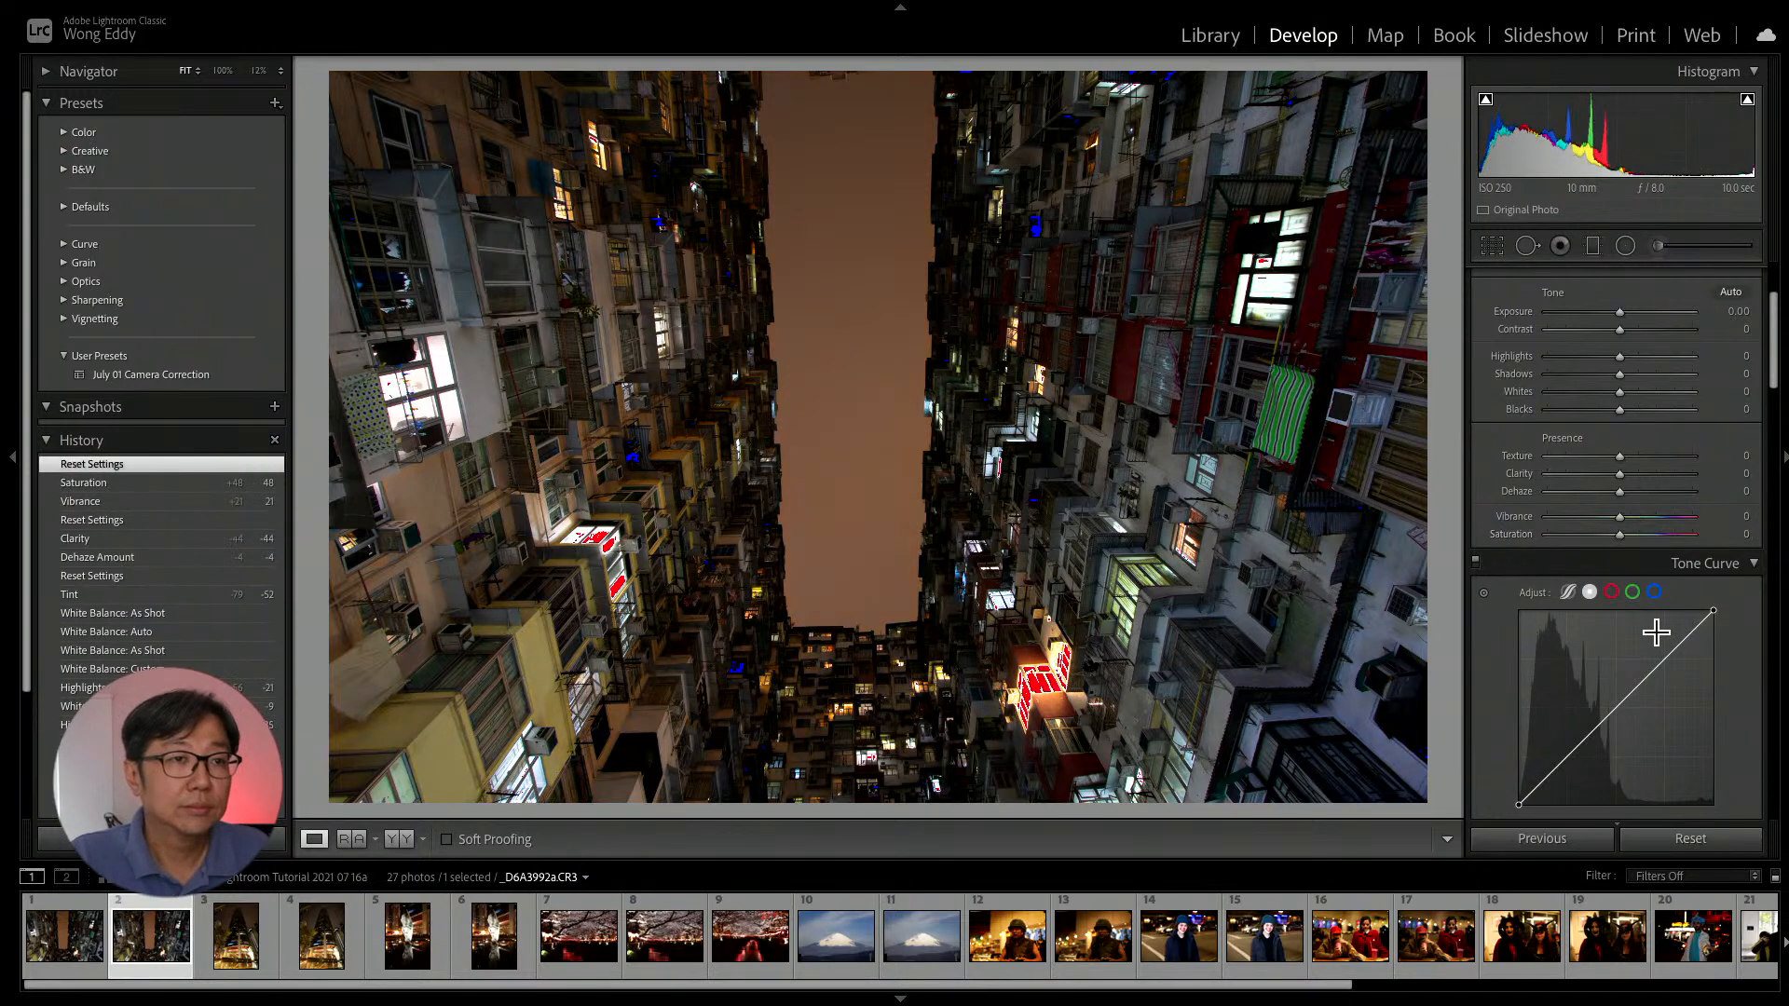
Look through the Basic, Tone Curve, HSL/Color, Color Grading and Detail adjustments available for the photo.
{"action": "scroll", "coordinate": [1657, 629], "scroll_direction": "down", "scroll_amount": 3}
{"action": "scroll", "coordinate": [1658, 630], "scroll_direction": "down", "scroll_amount": 6}
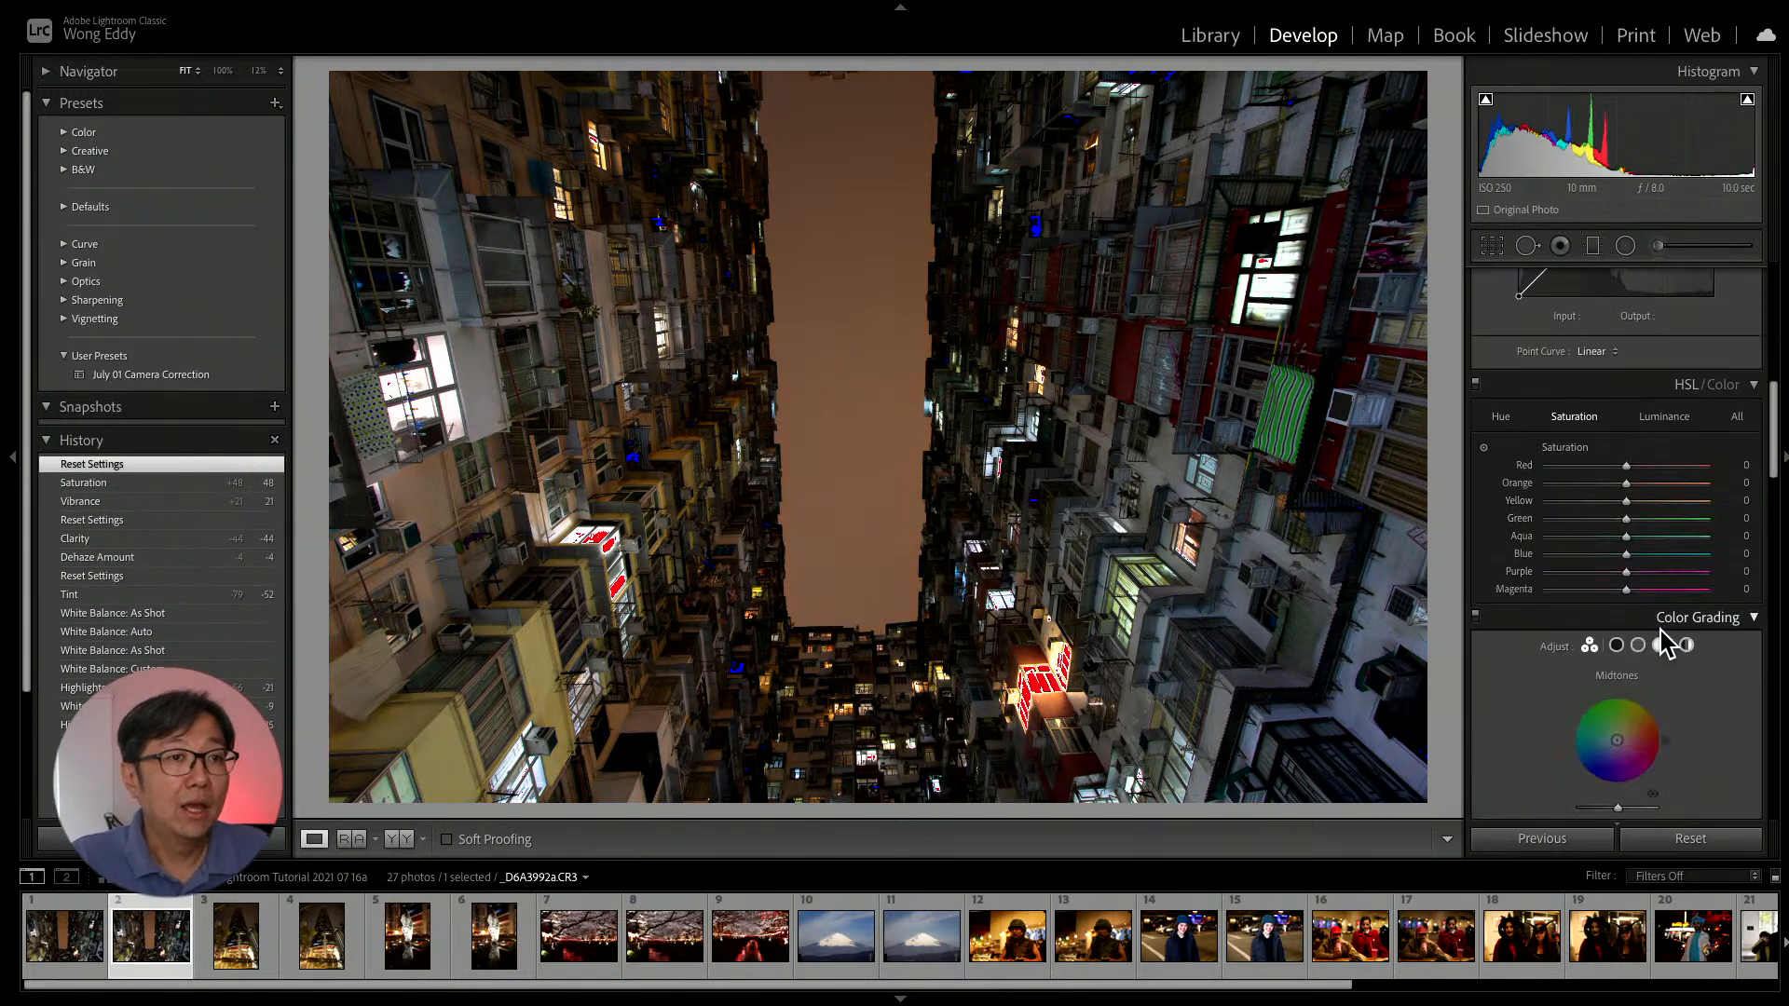
{"action": "scroll", "coordinate": [1661, 628], "scroll_direction": "down", "scroll_amount": 8}
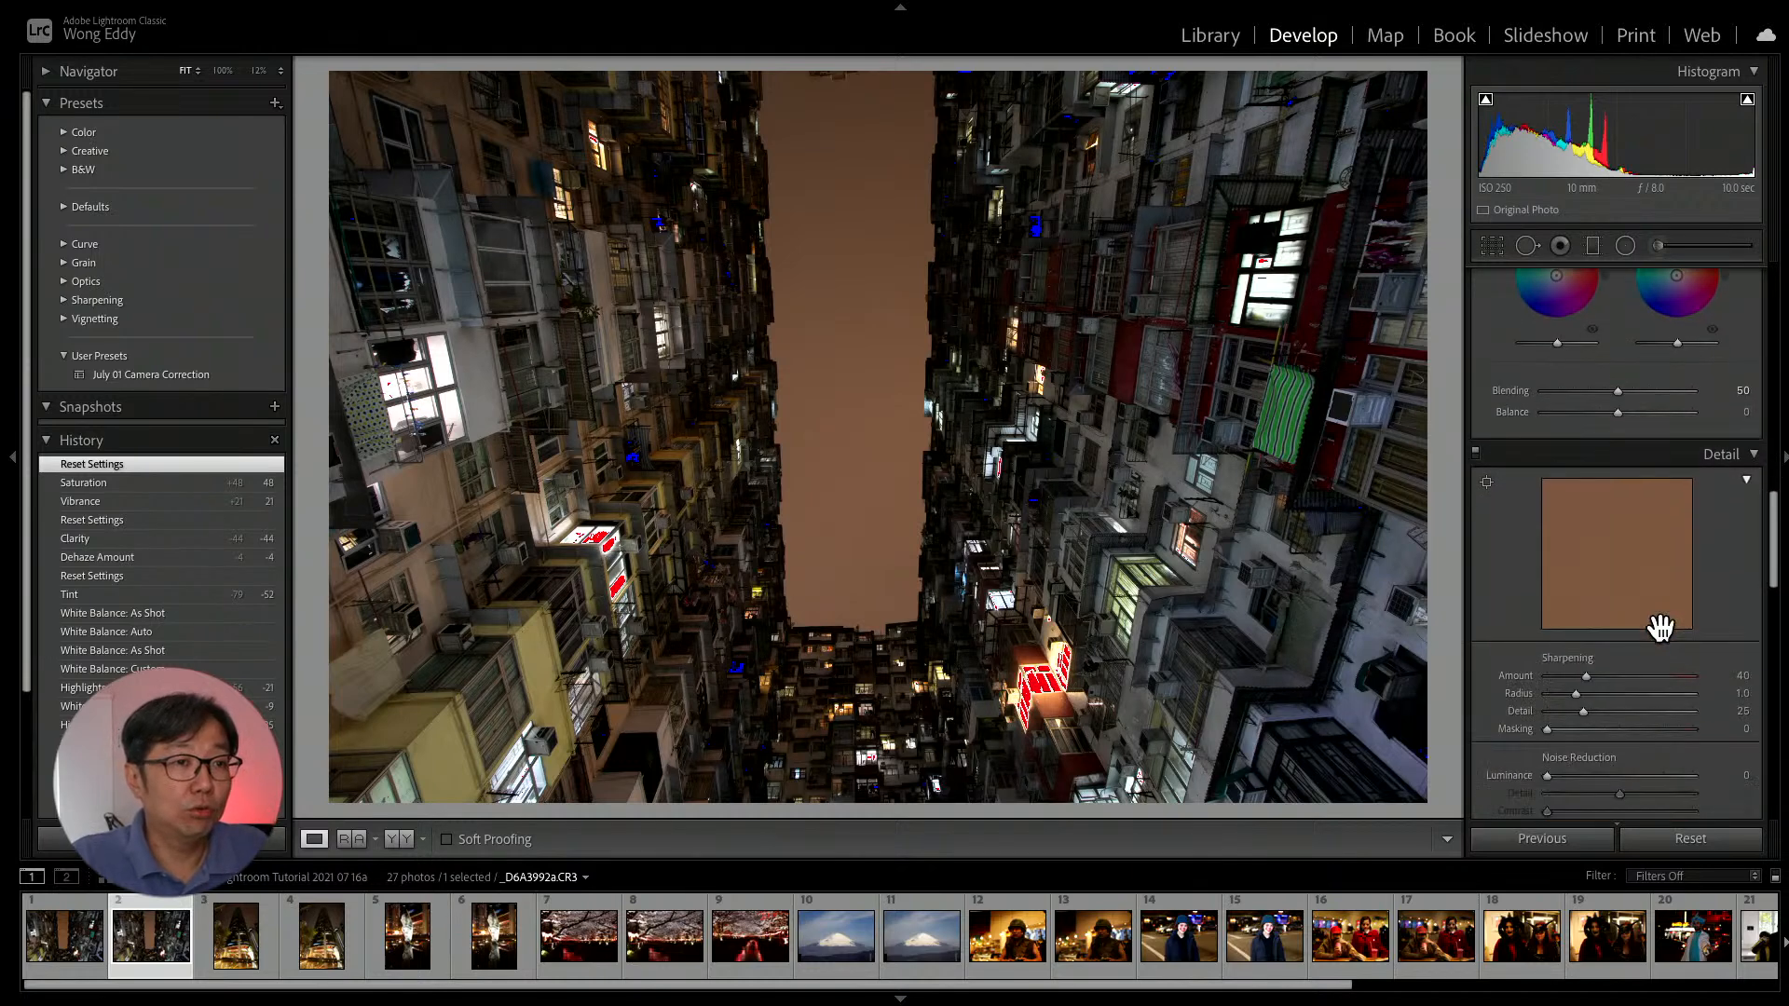
{"action": "scroll", "coordinate": [1659, 622], "scroll_direction": "up", "scroll_amount": 7}
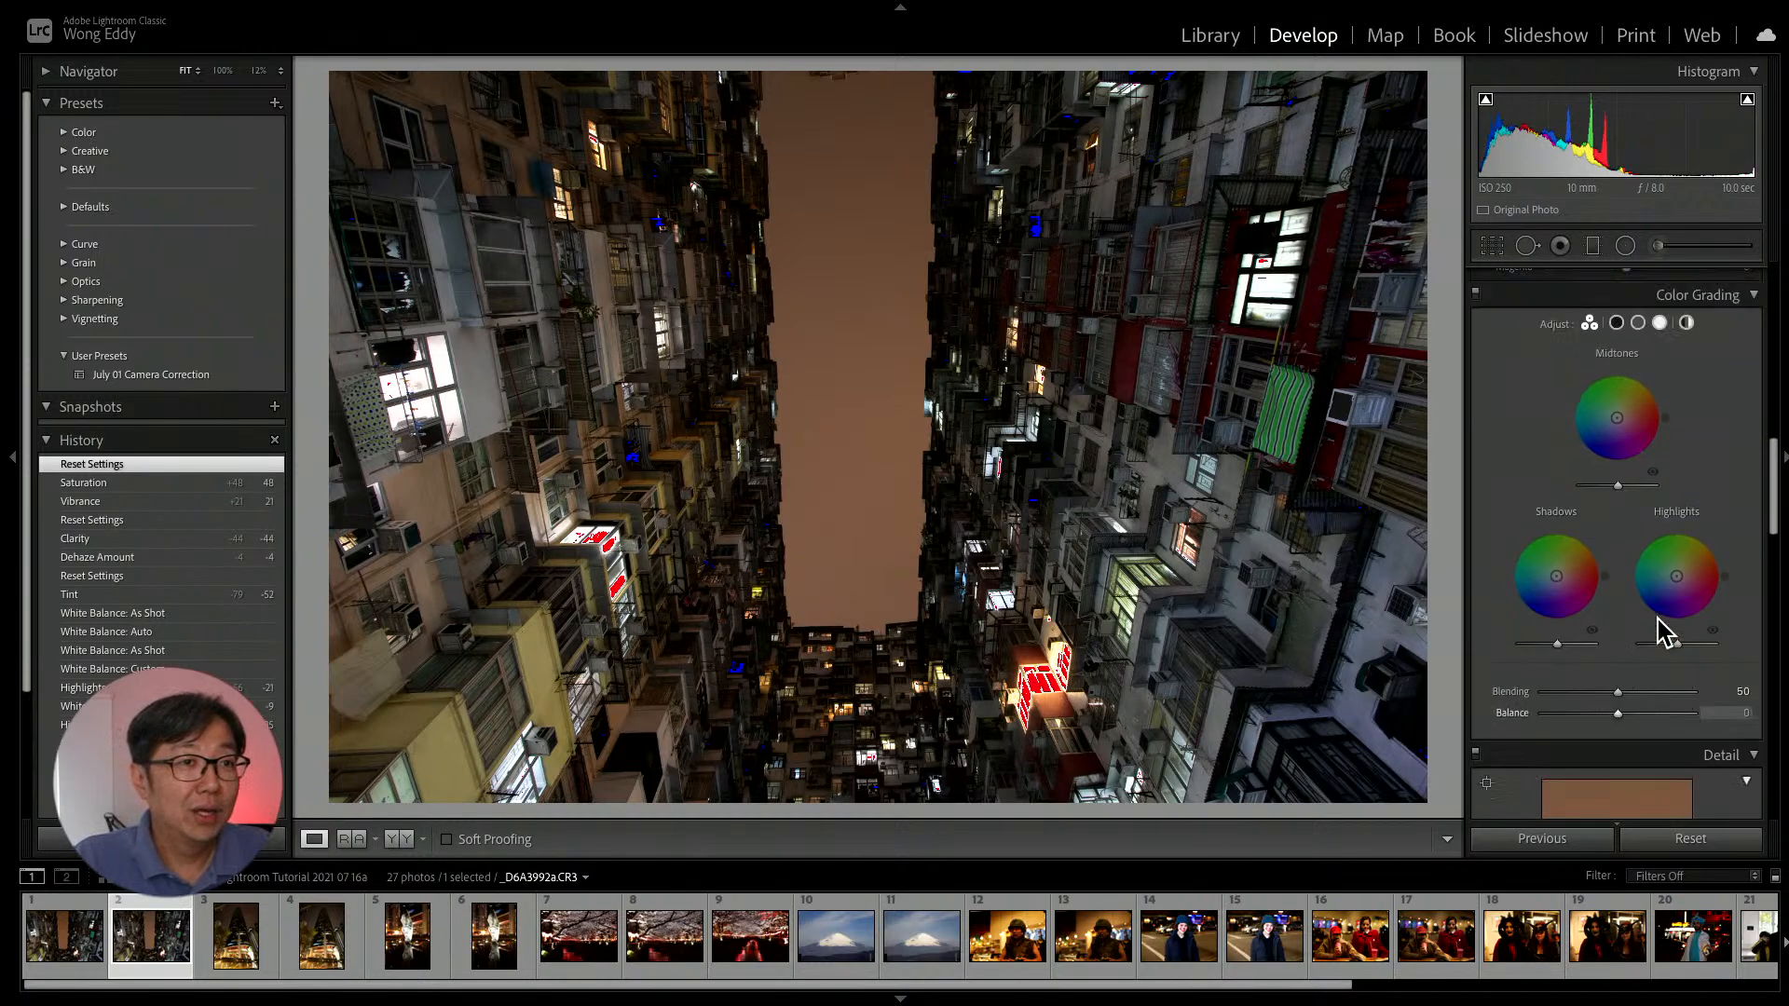
{"action": "scroll", "coordinate": [1659, 617], "scroll_direction": "up", "scroll_amount": 4}
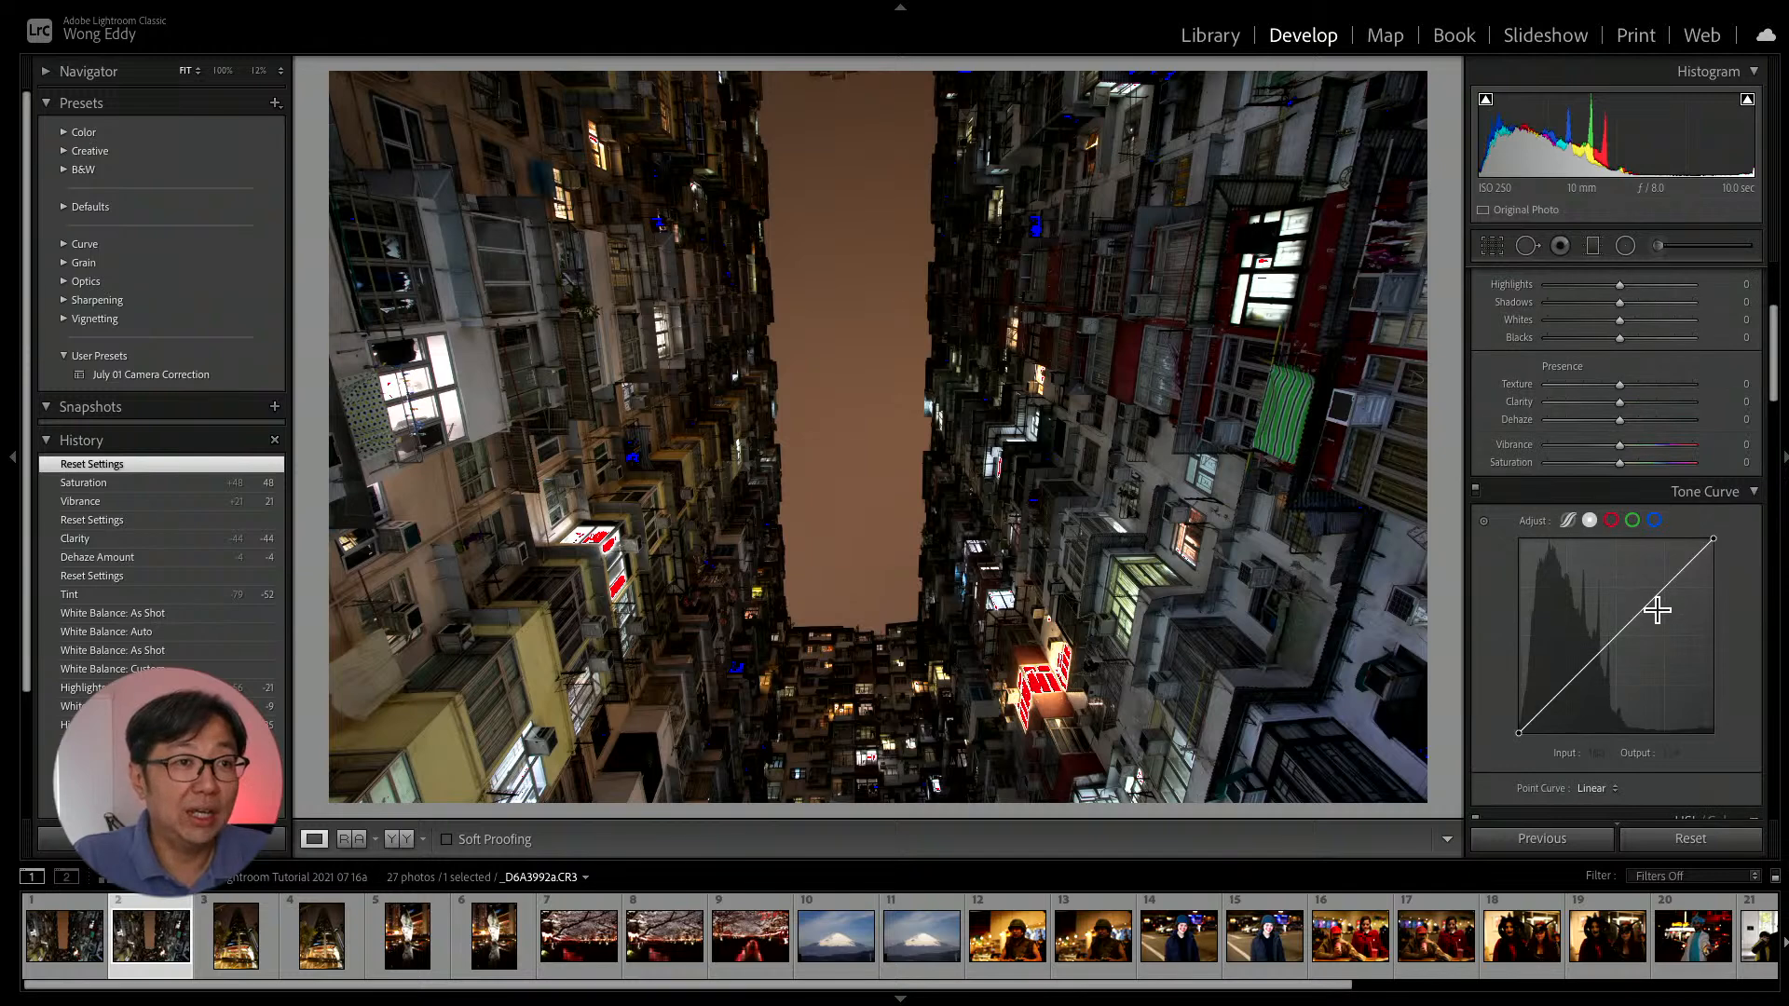
{"action": "scroll", "coordinate": [1656, 610], "scroll_direction": "up", "scroll_amount": 3}
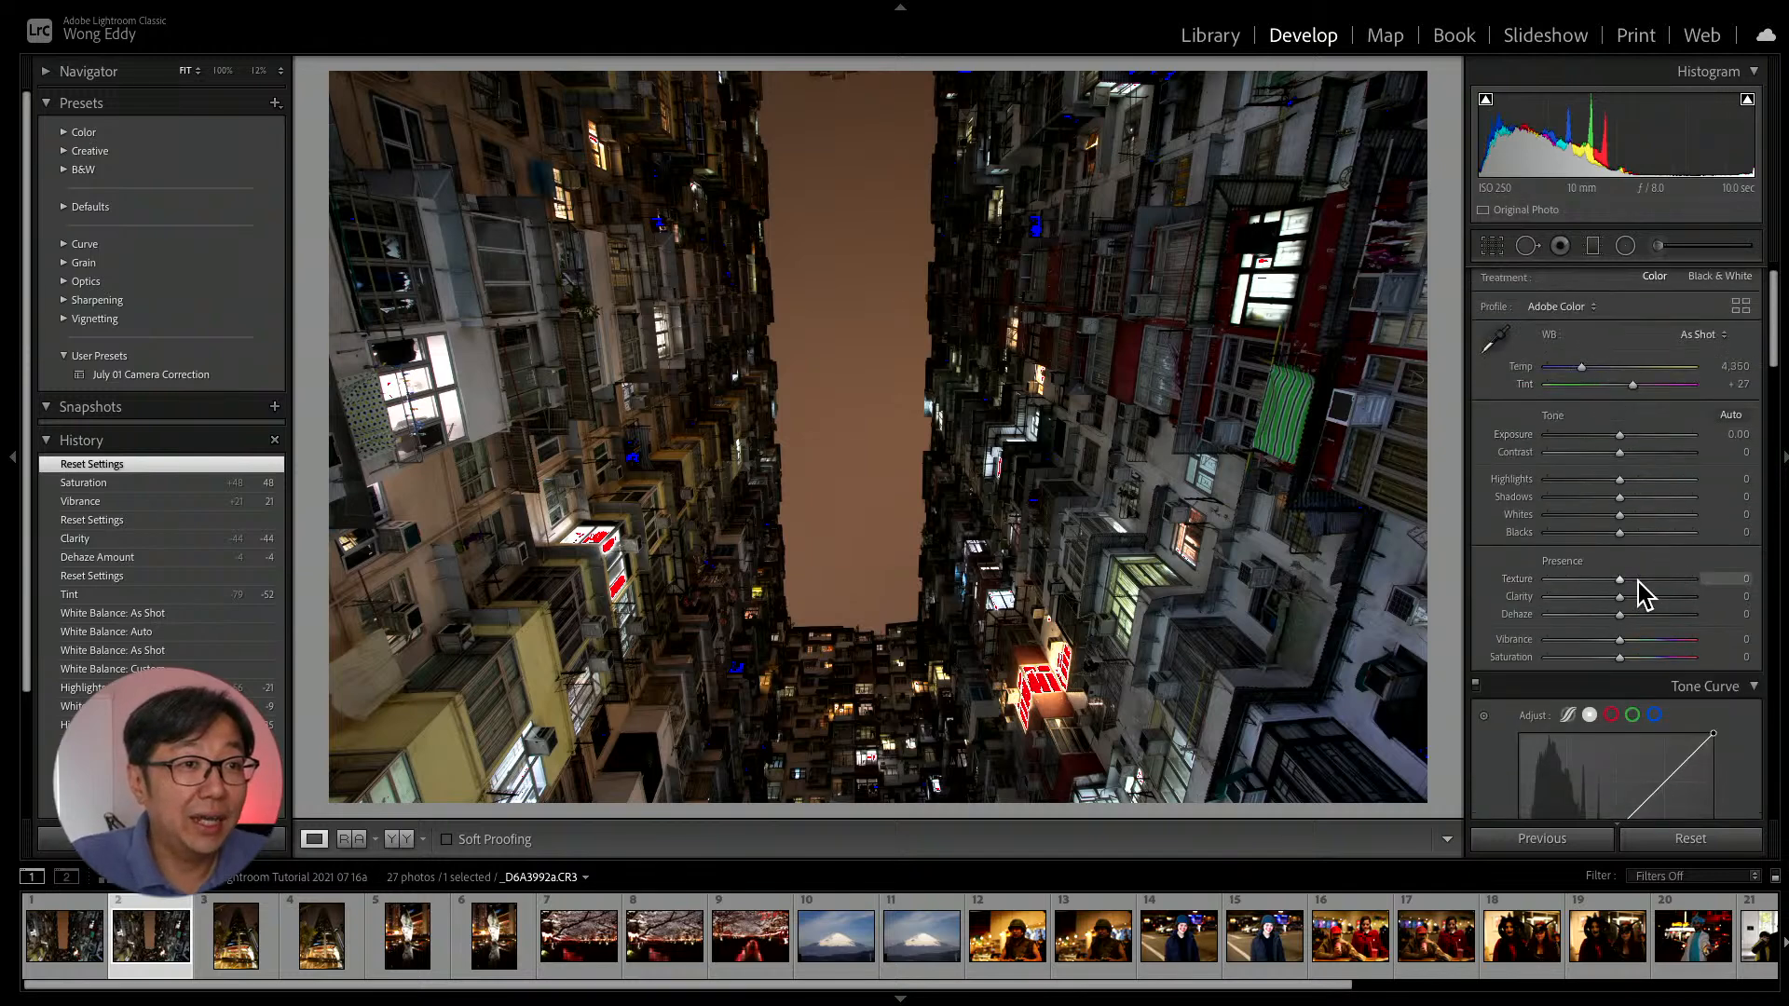
{"action": "scroll", "coordinate": [1626, 580], "scroll_direction": "down", "scroll_amount": 3}
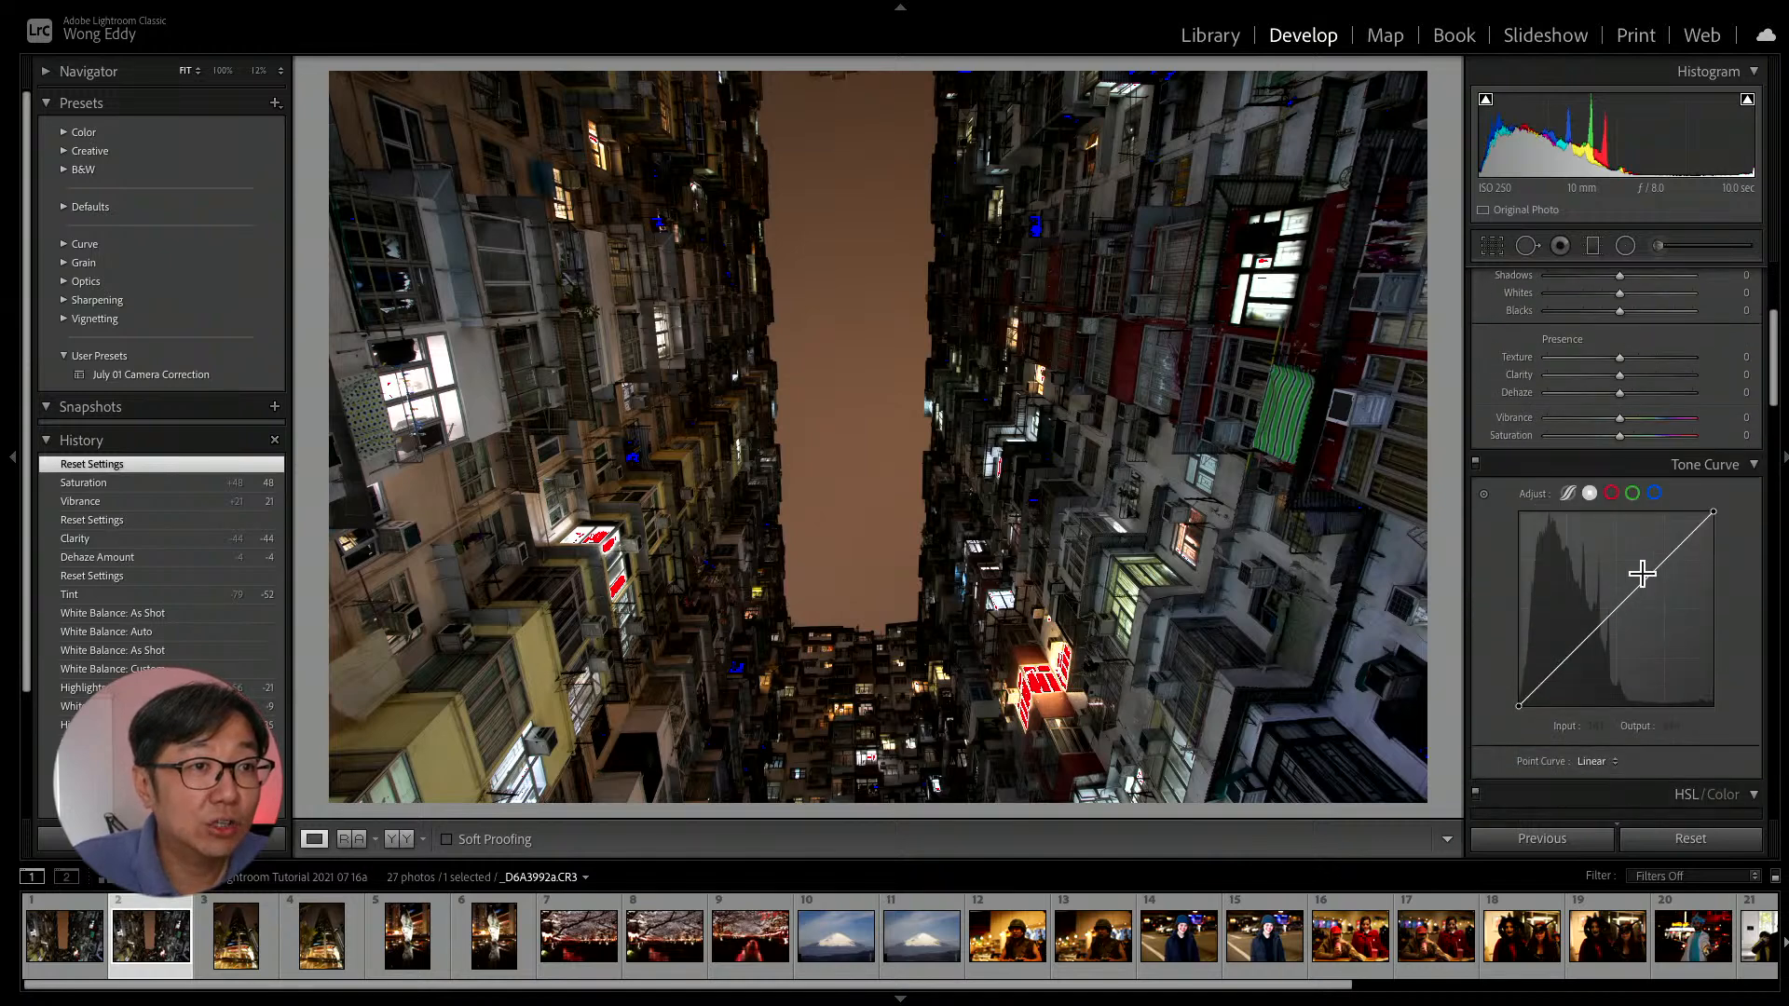
{"action": "scroll", "coordinate": [1728, 545], "scroll_direction": "down", "scroll_amount": 3}
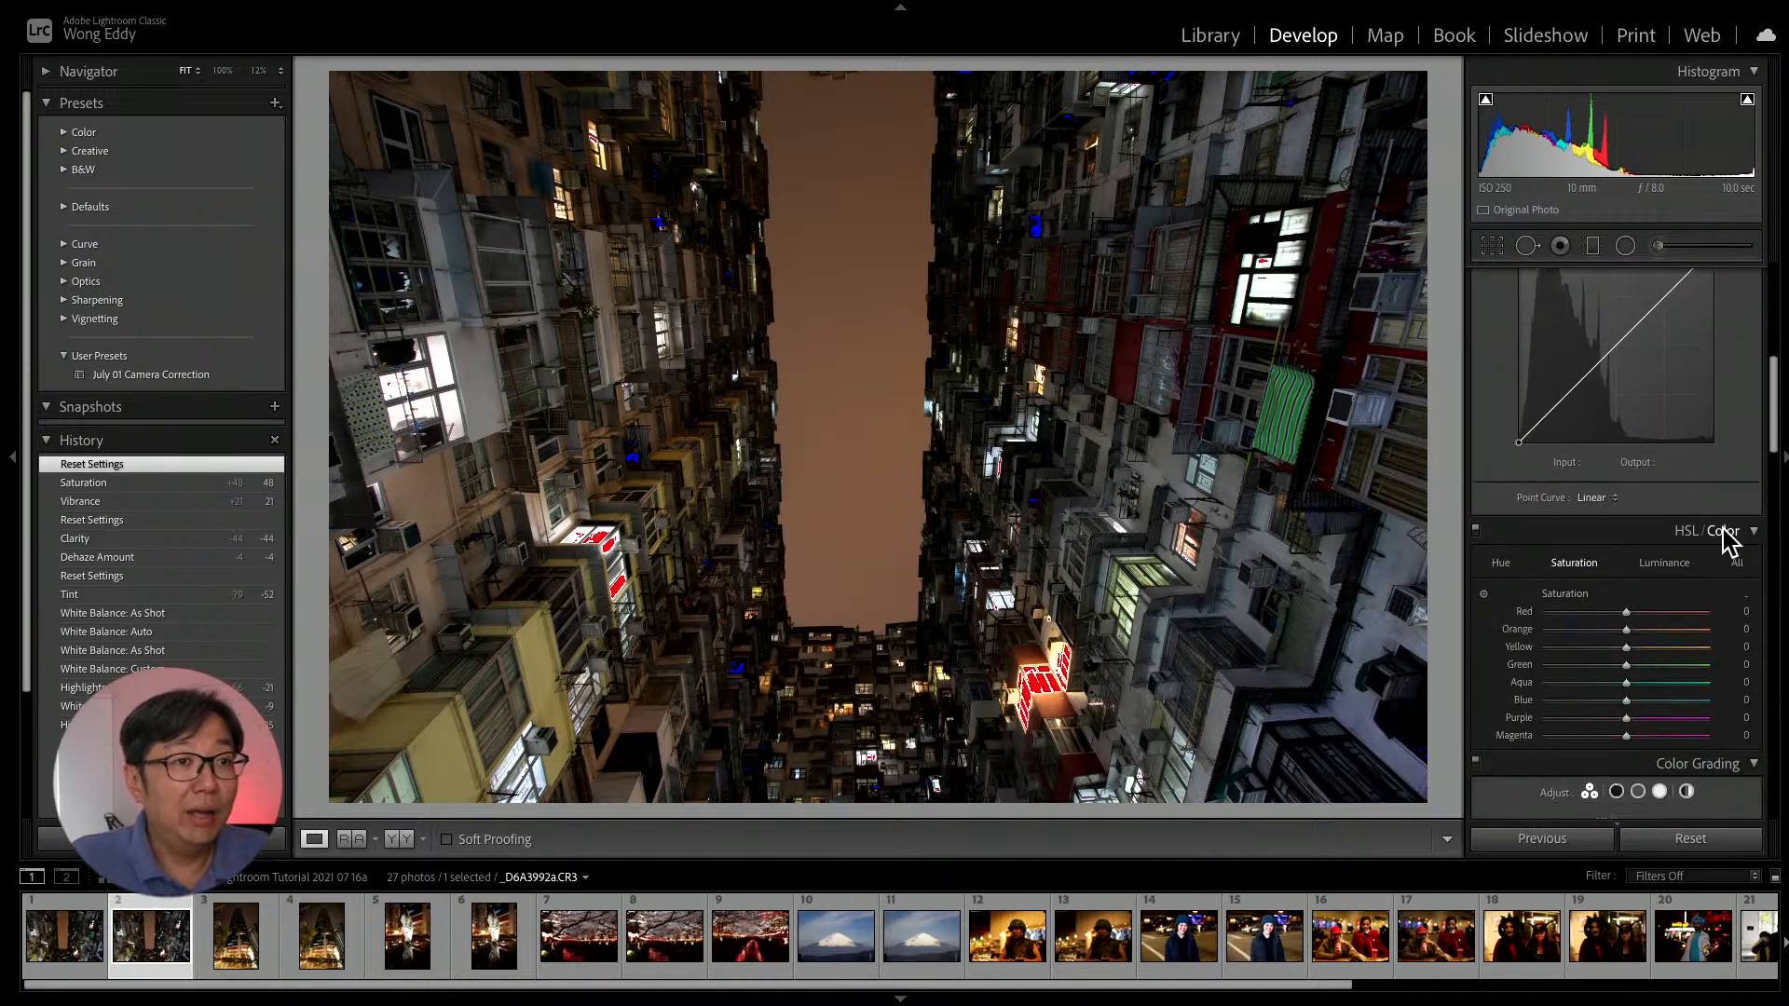
{"action": "scroll", "coordinate": [1690, 572], "scroll_direction": "down", "scroll_amount": 2}
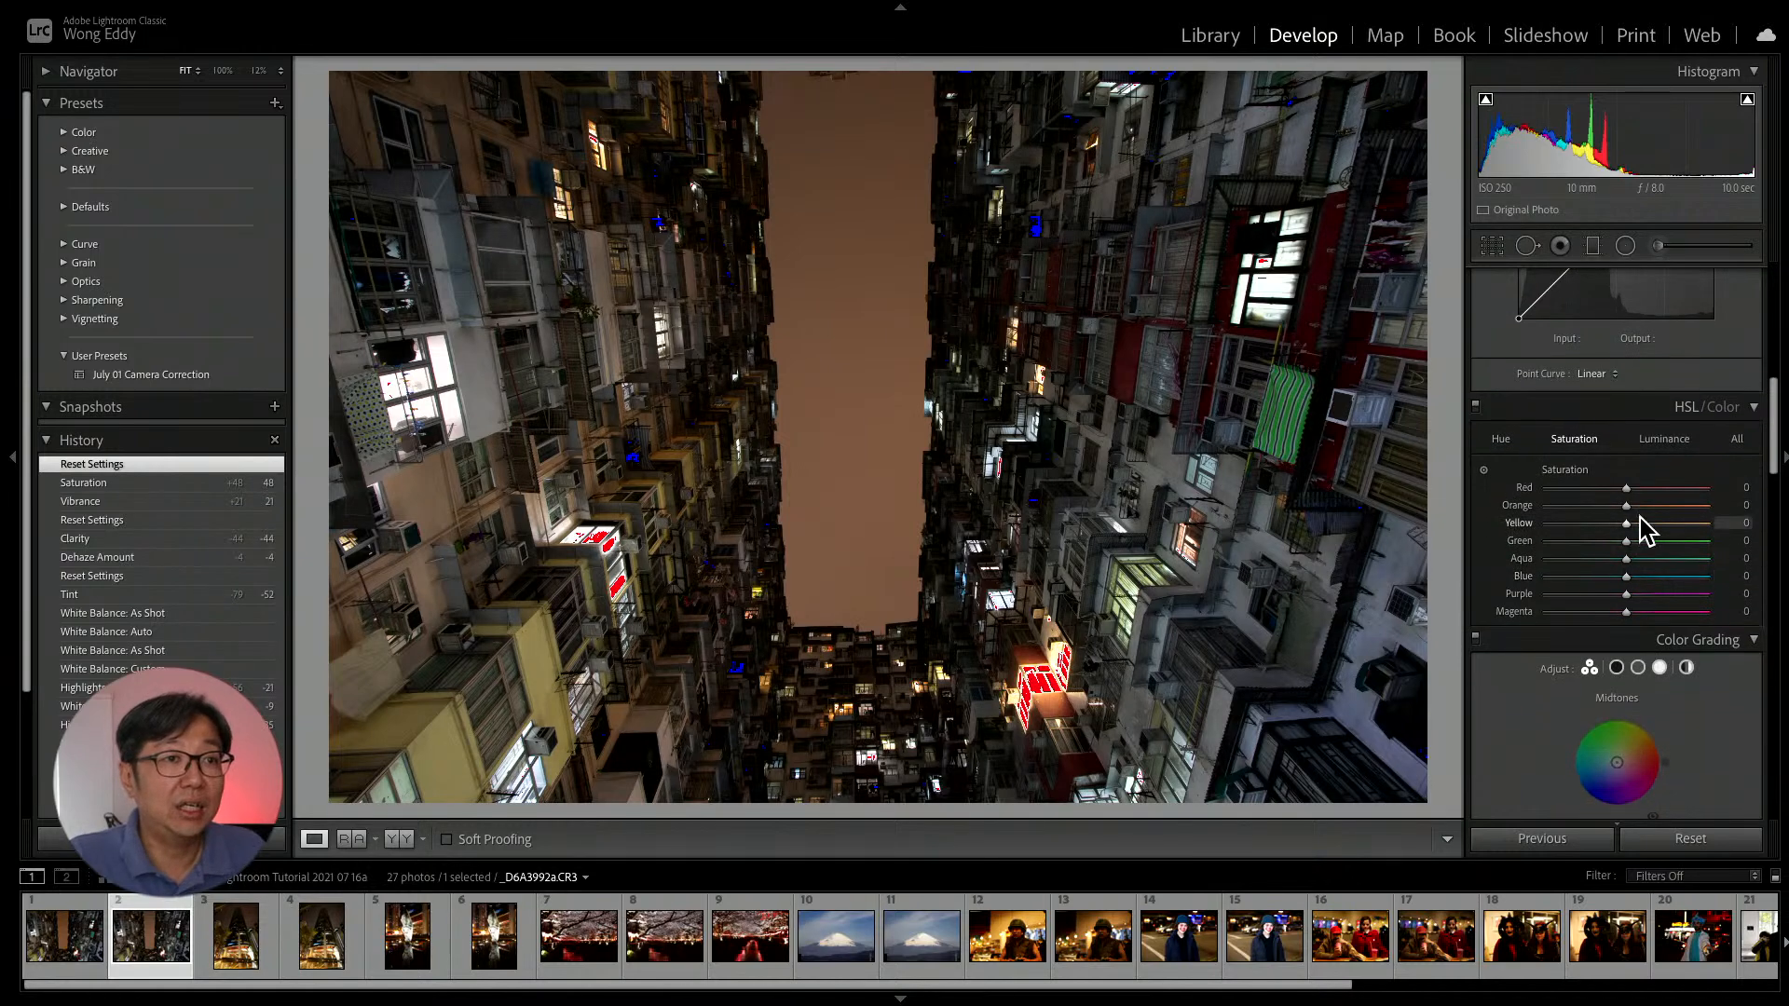
{"action": "scroll", "coordinate": [1640, 521], "scroll_direction": "down", "scroll_amount": 3}
{"action": "scroll", "coordinate": [1640, 518], "scroll_direction": "down", "scroll_amount": 2}
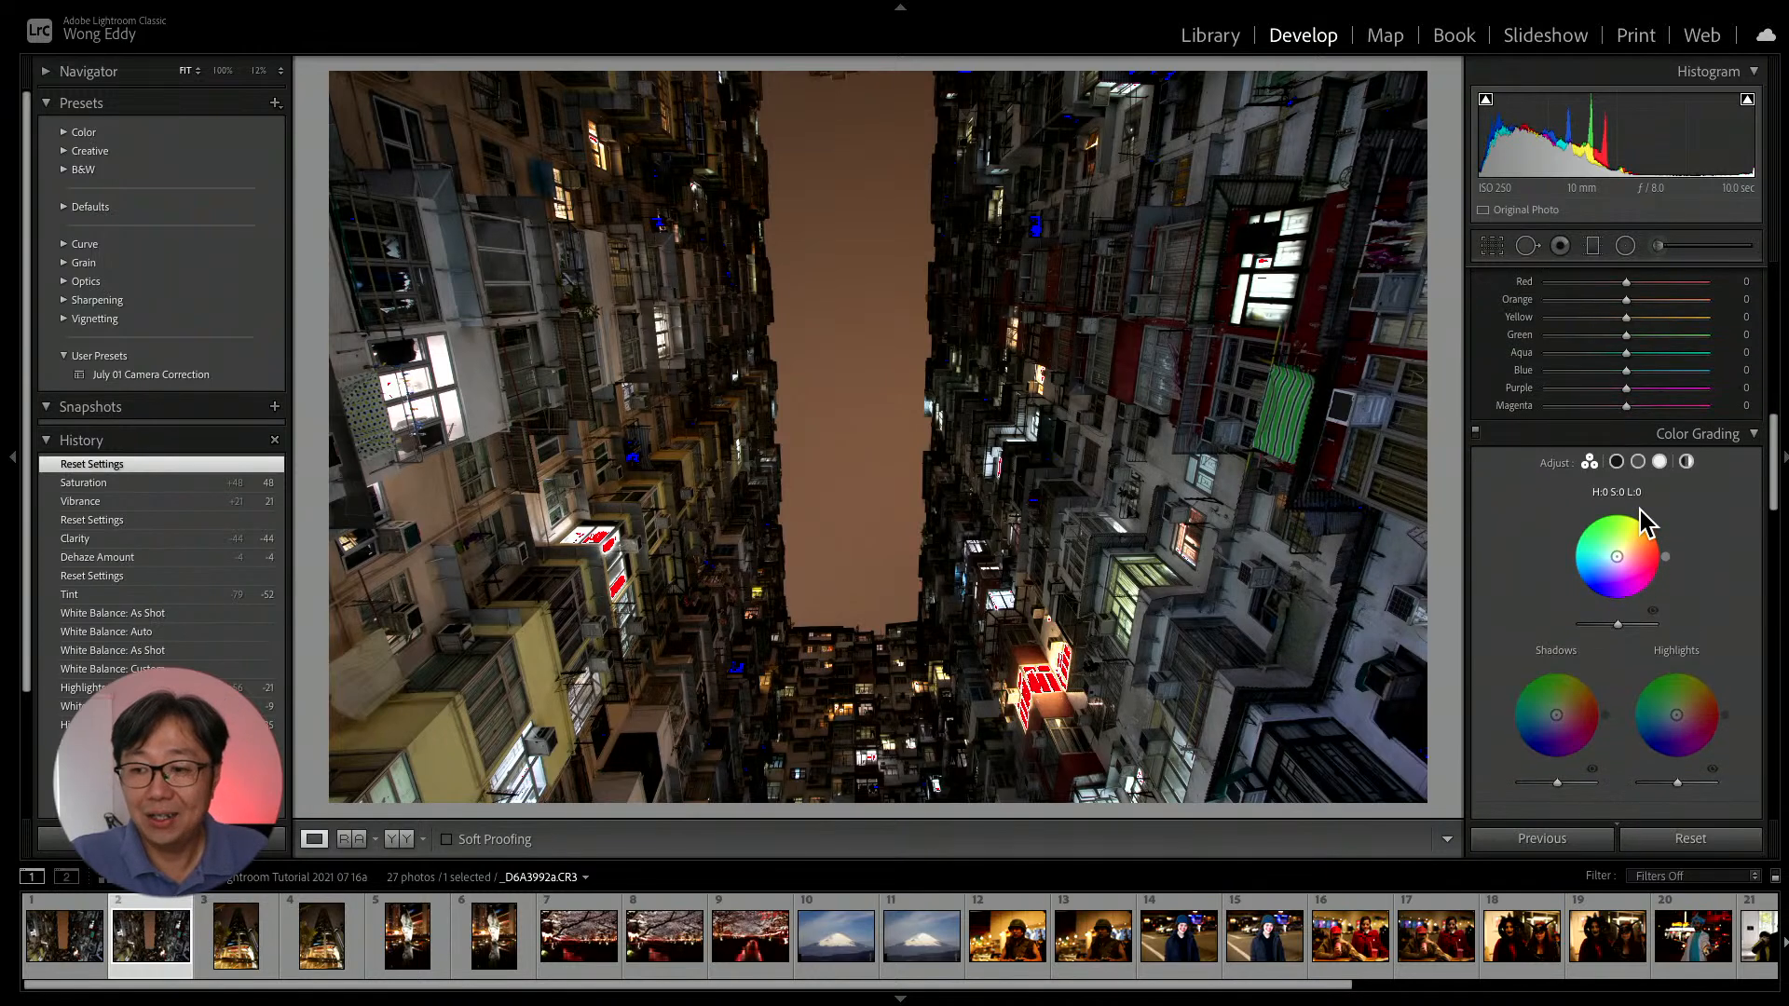
{"action": "scroll", "coordinate": [1640, 510], "scroll_direction": "down", "scroll_amount": 2}
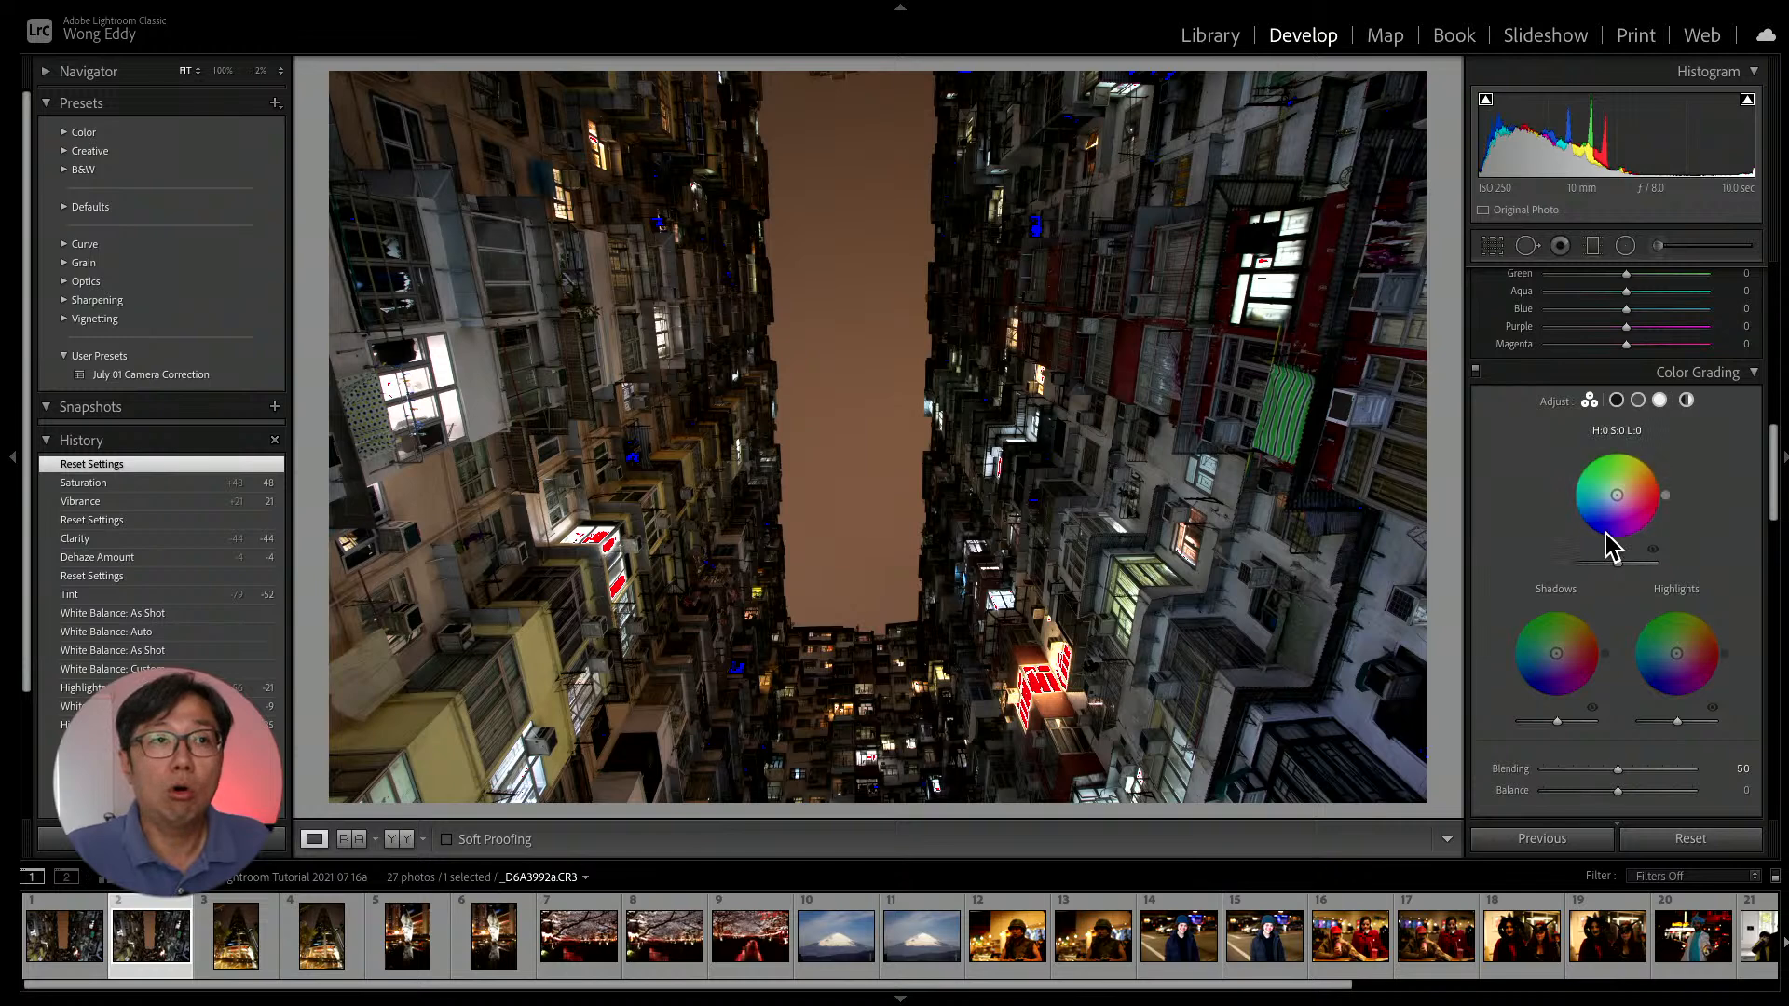
{"action": "scroll", "coordinate": [1611, 540], "scroll_direction": "up", "scroll_amount": 5}
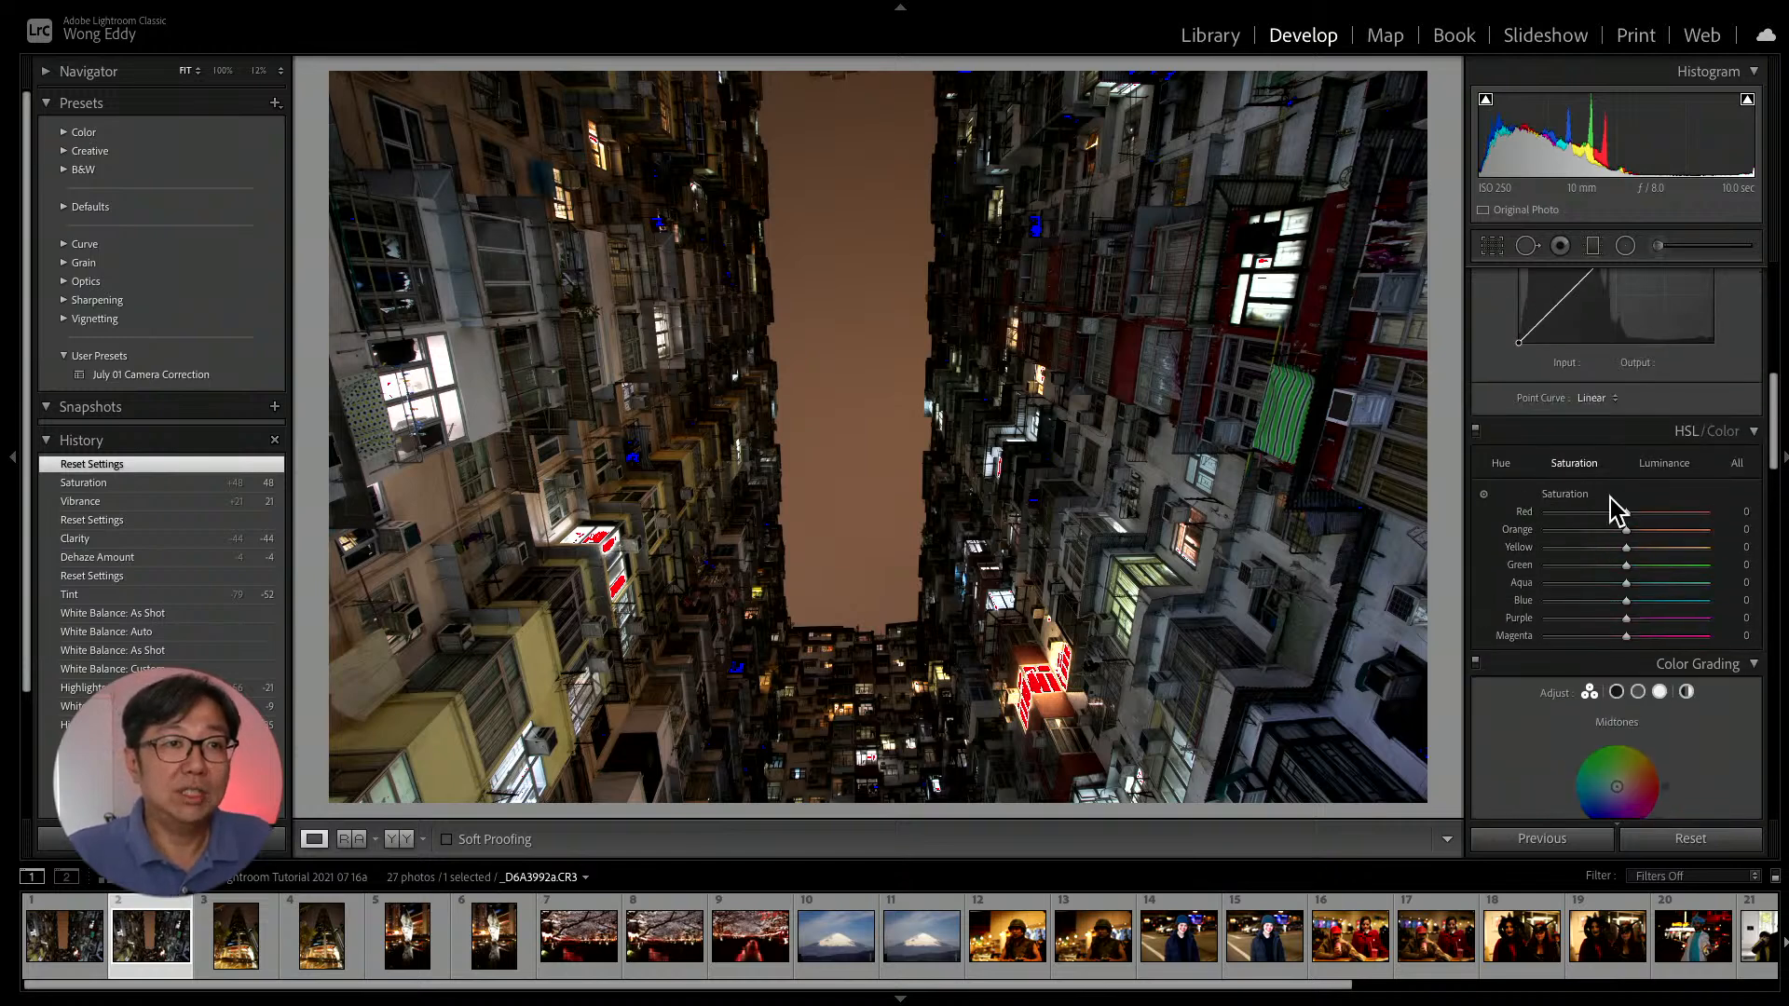
{"action": "scroll", "coordinate": [1729, 490], "scroll_direction": "up", "scroll_amount": 4}
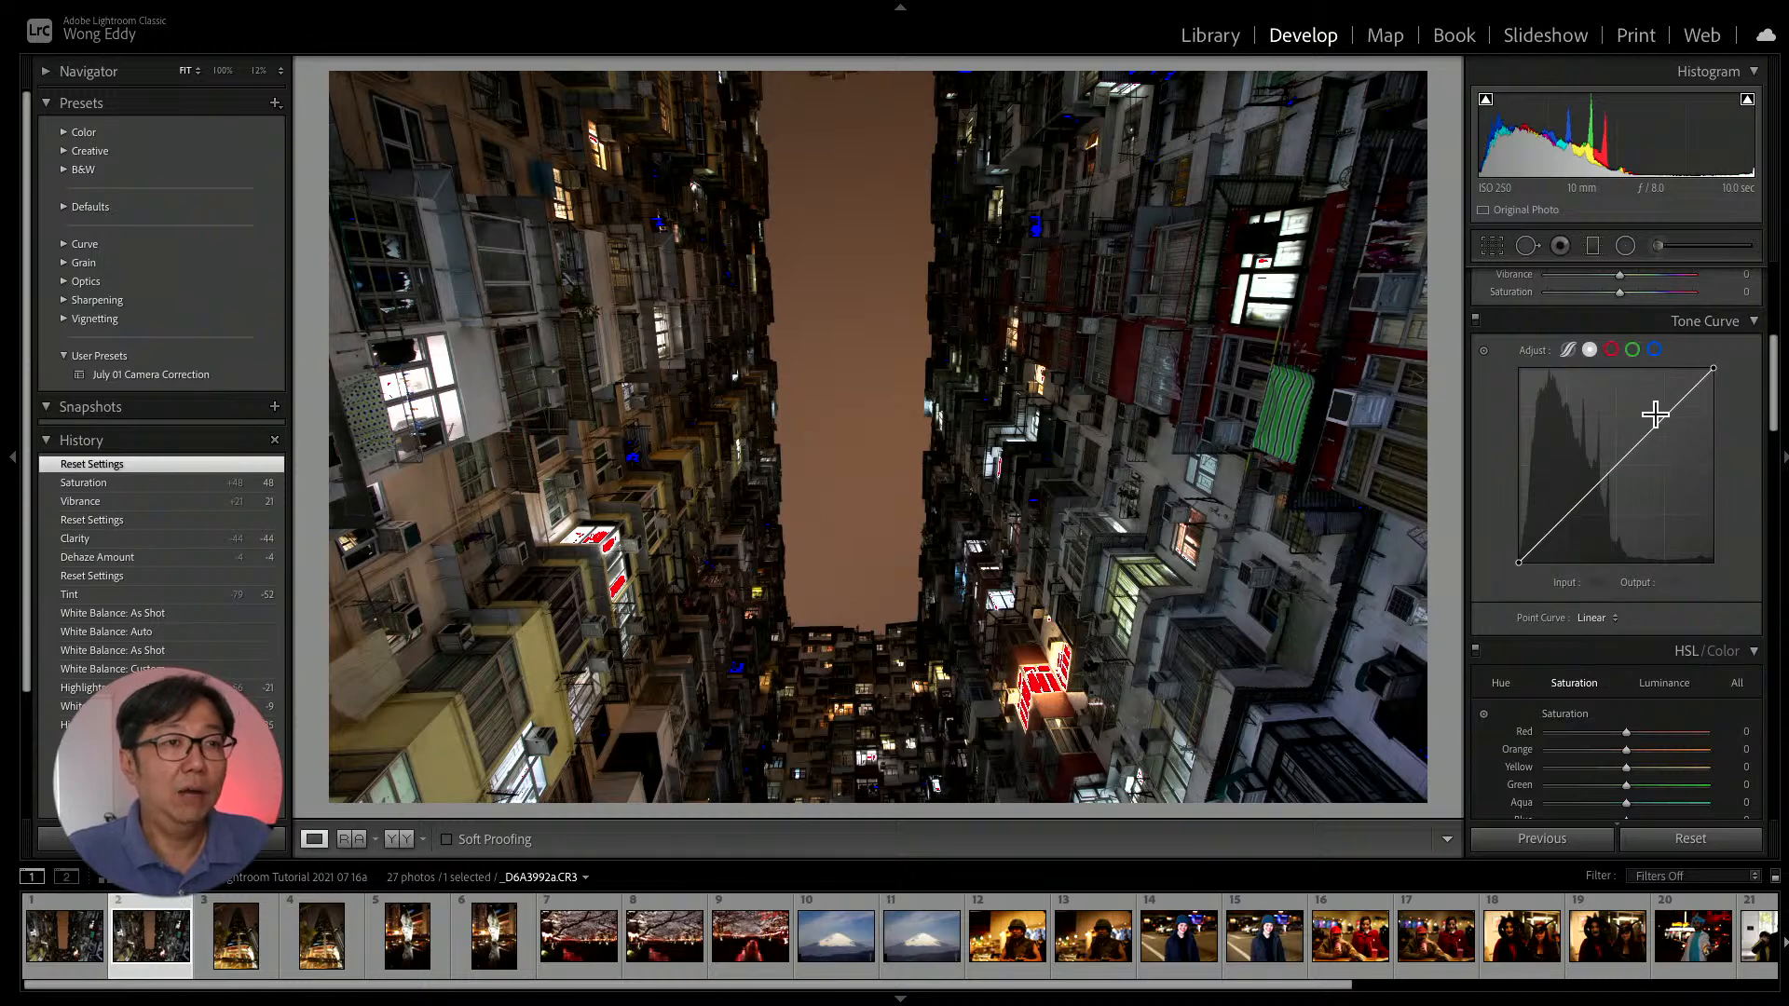
{"action": "scroll", "coordinate": [1668, 424], "scroll_direction": "up", "scroll_amount": 2}
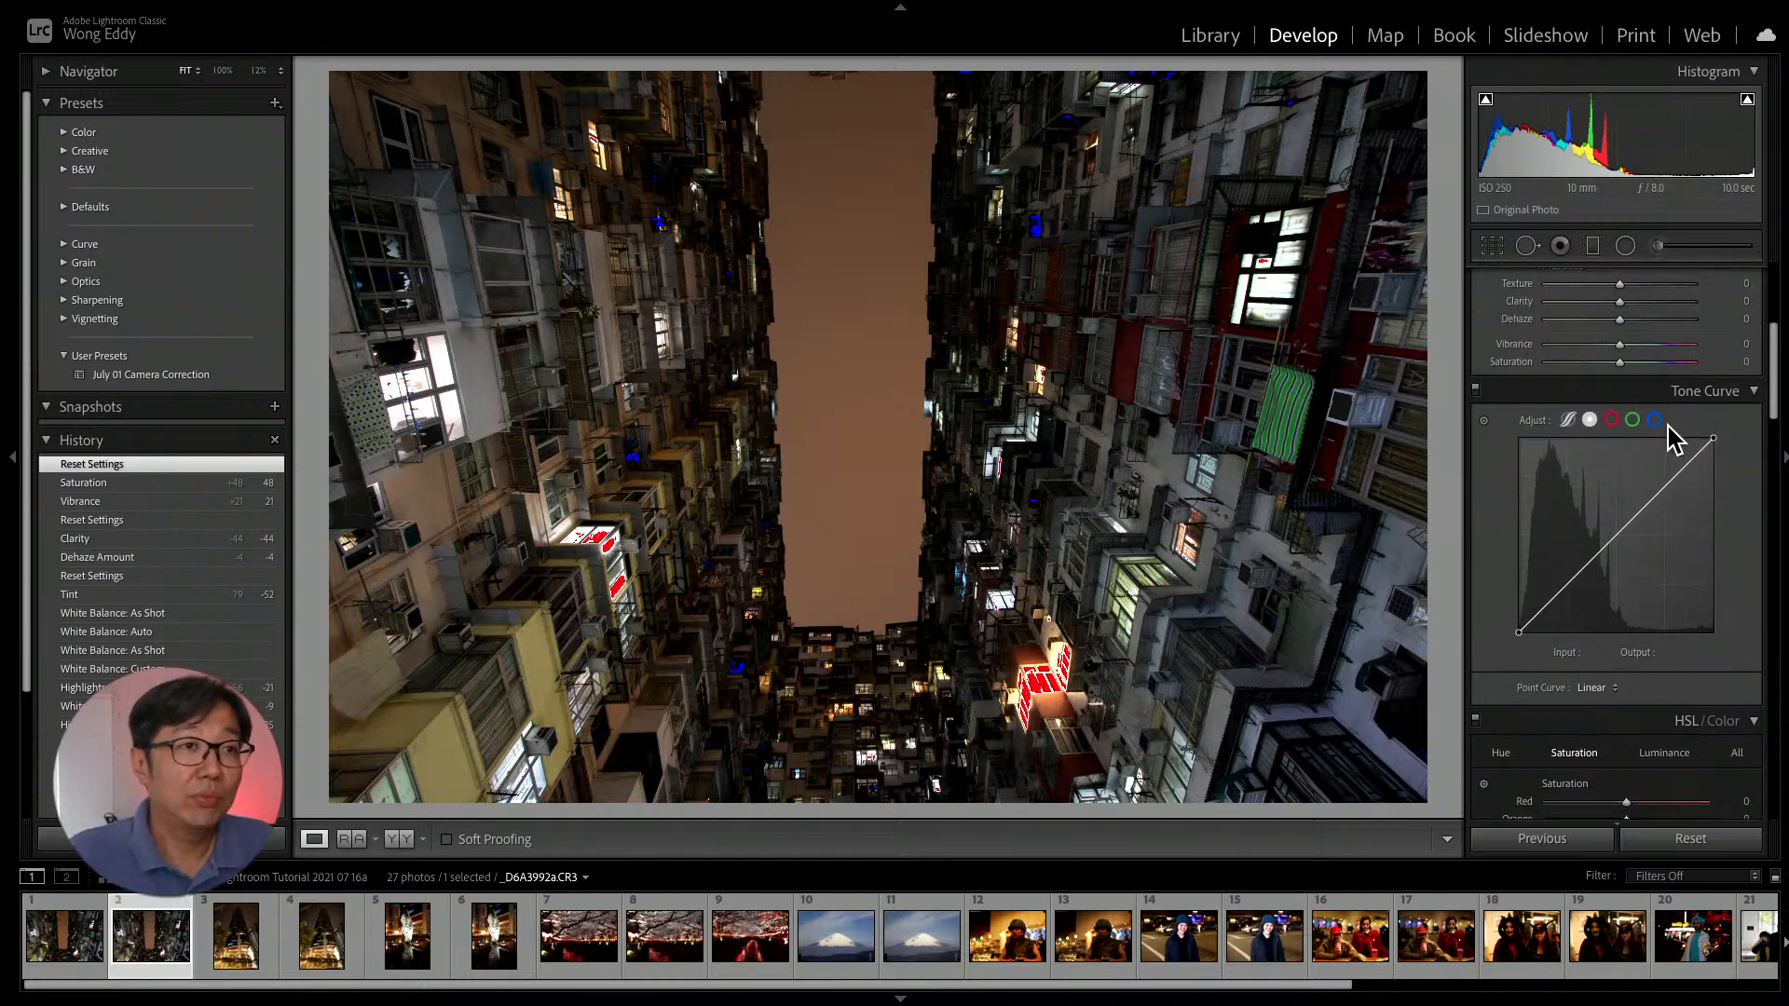
{"action": "scroll", "coordinate": [1680, 466], "scroll_direction": "down", "scroll_amount": 8}
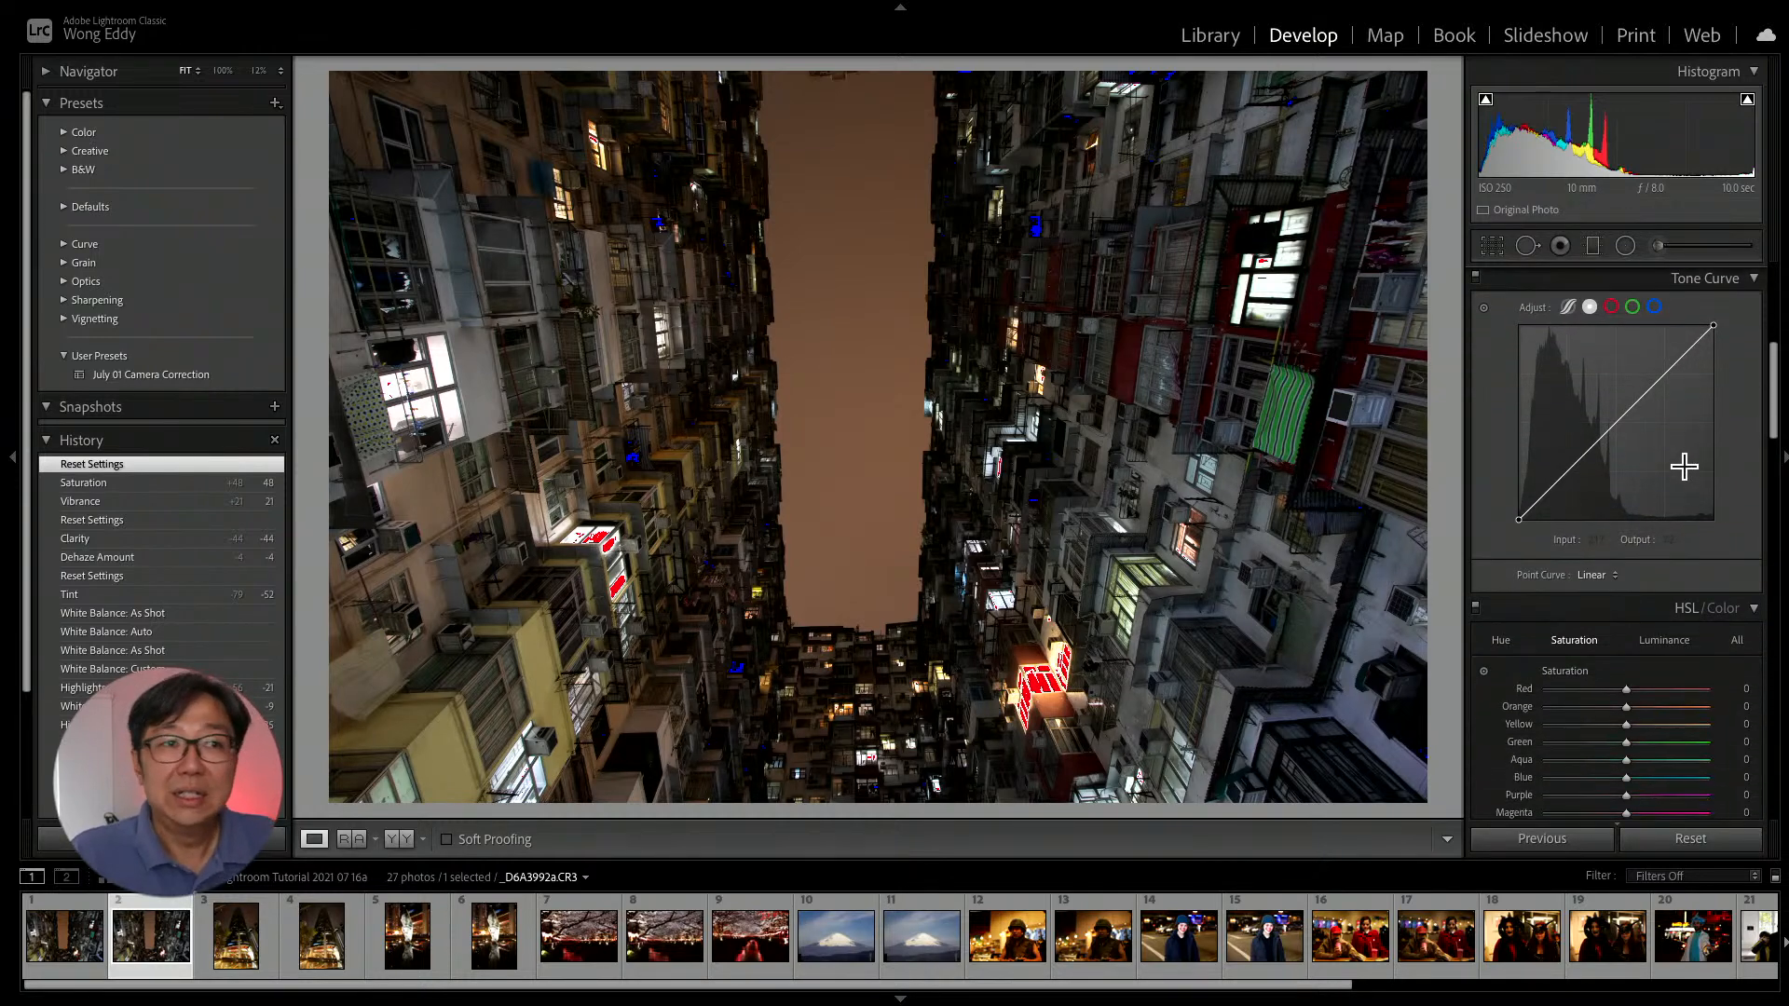
{"action": "scroll", "coordinate": [1685, 467], "scroll_direction": "down", "scroll_amount": 3}
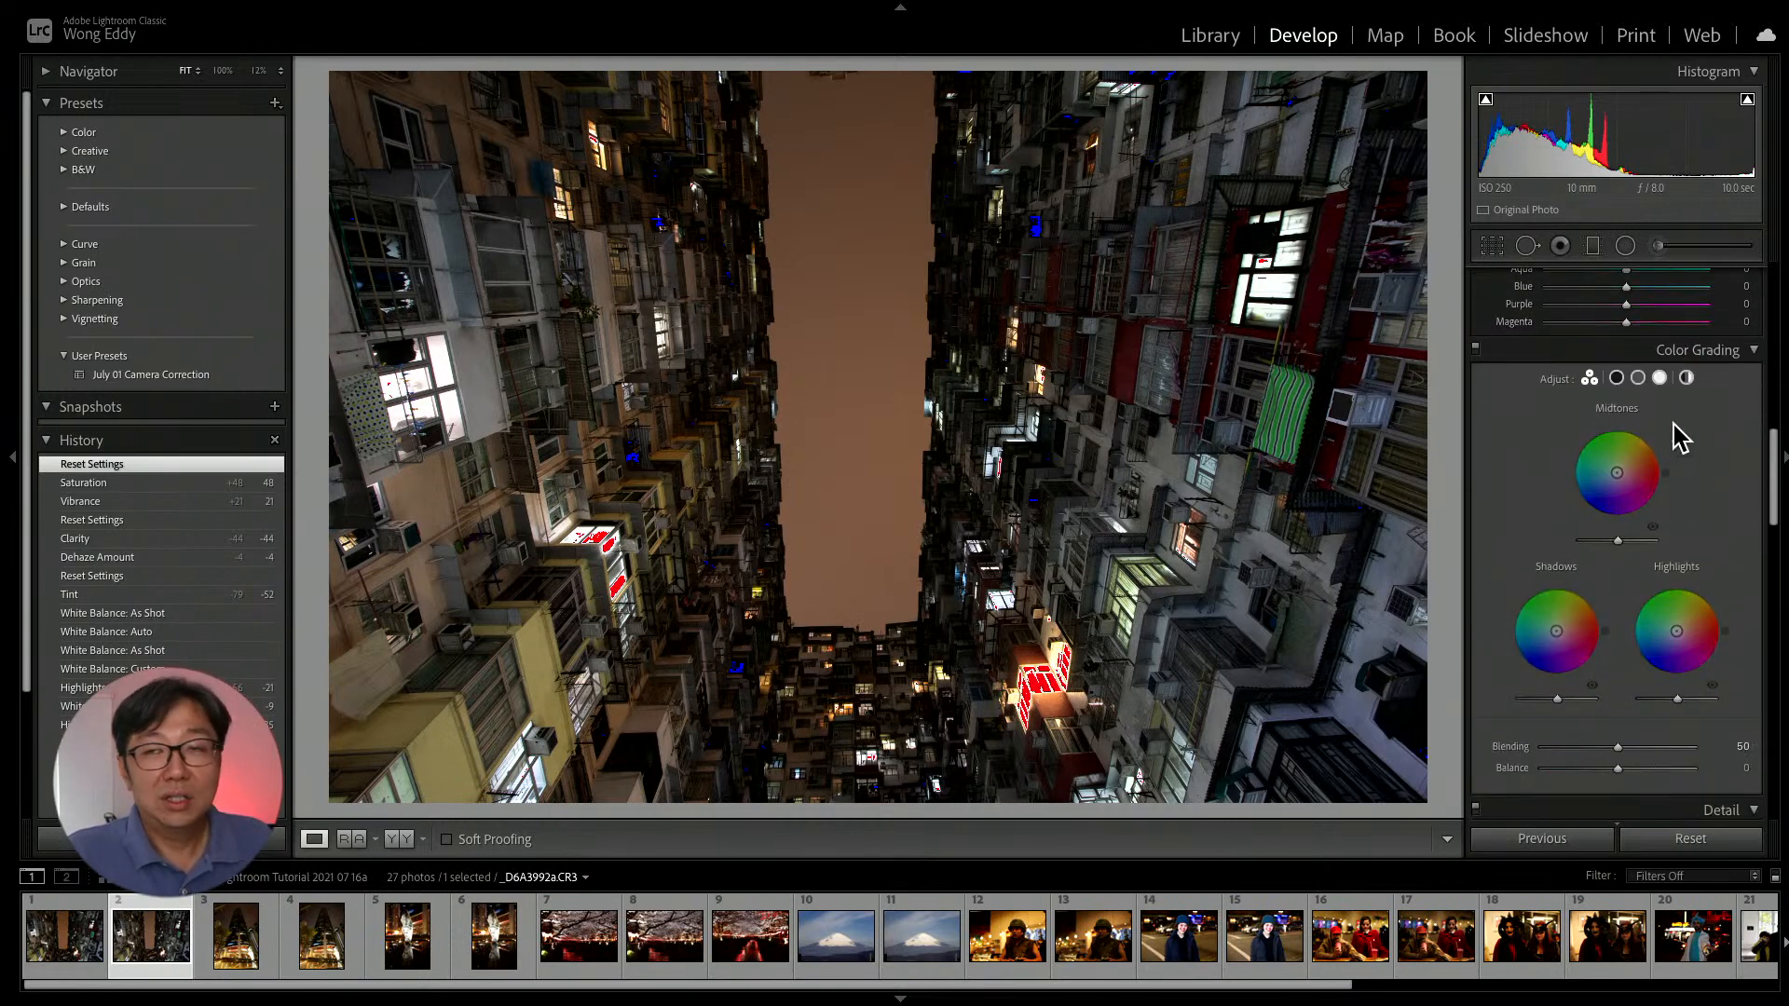
View the separate Color Grading wheels and tint the shadows blue with Hue 219 and Saturation 30.
{"action": "left_click", "coordinate": [1616, 378]}
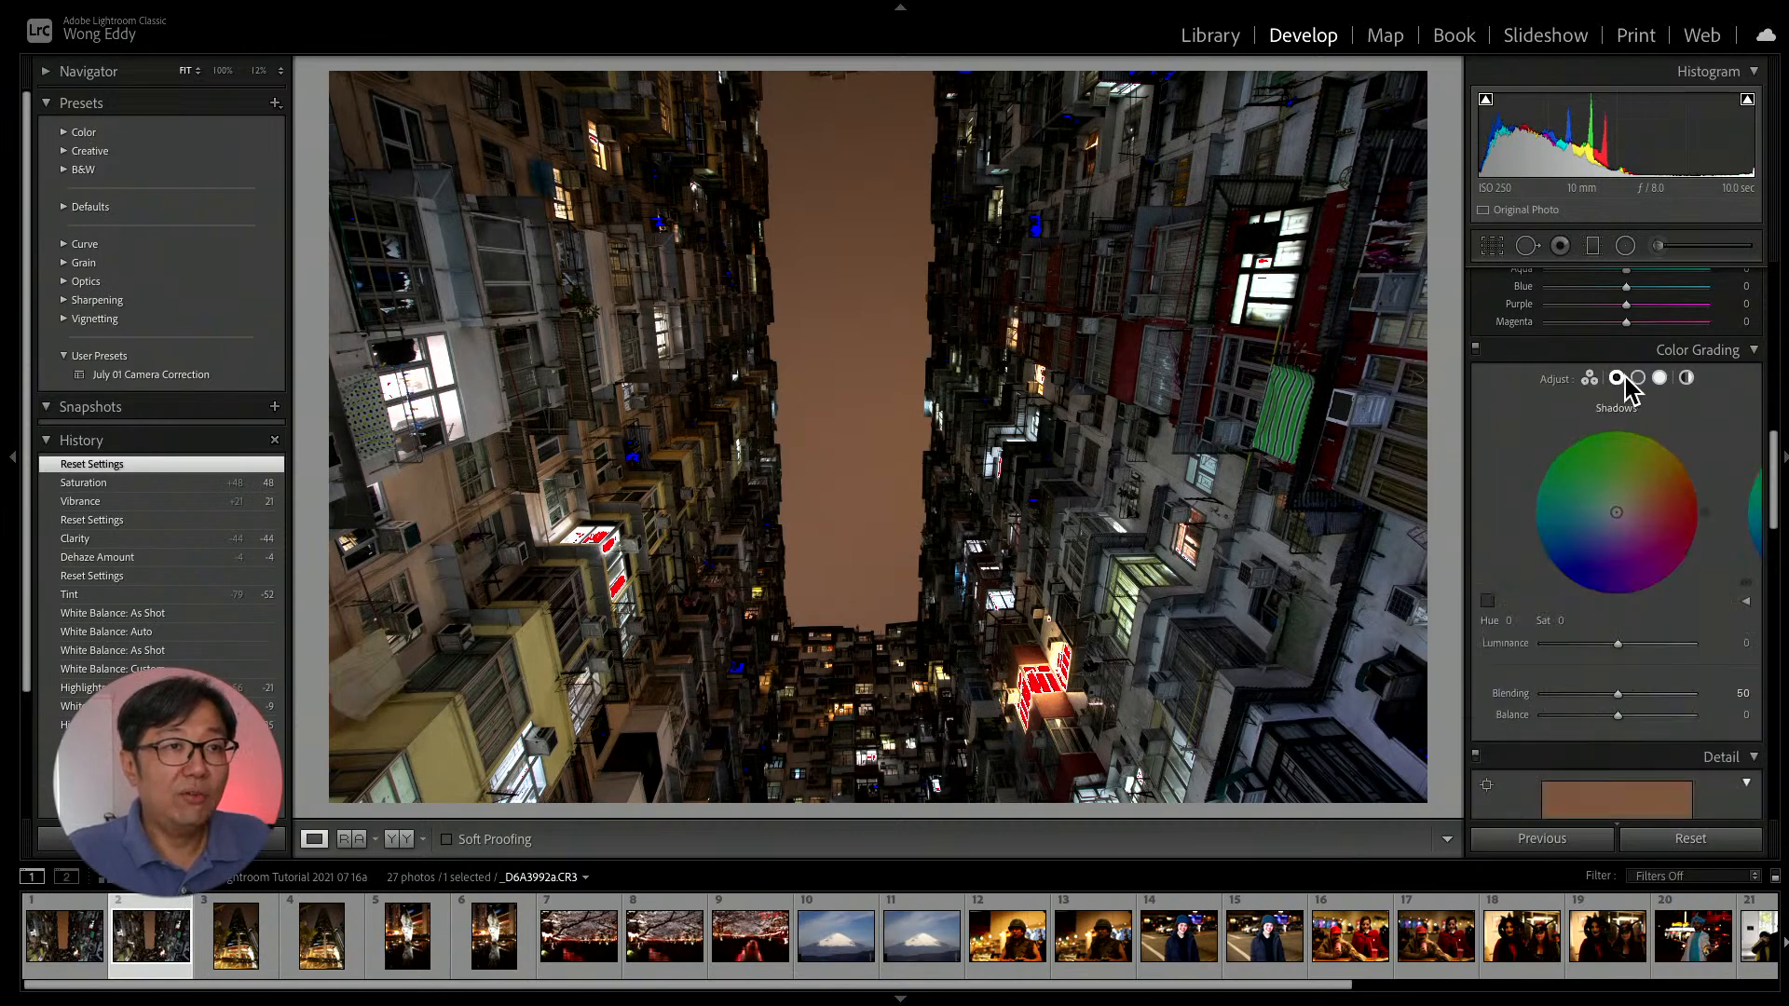
{"action": "left_click", "coordinate": [1638, 379]}
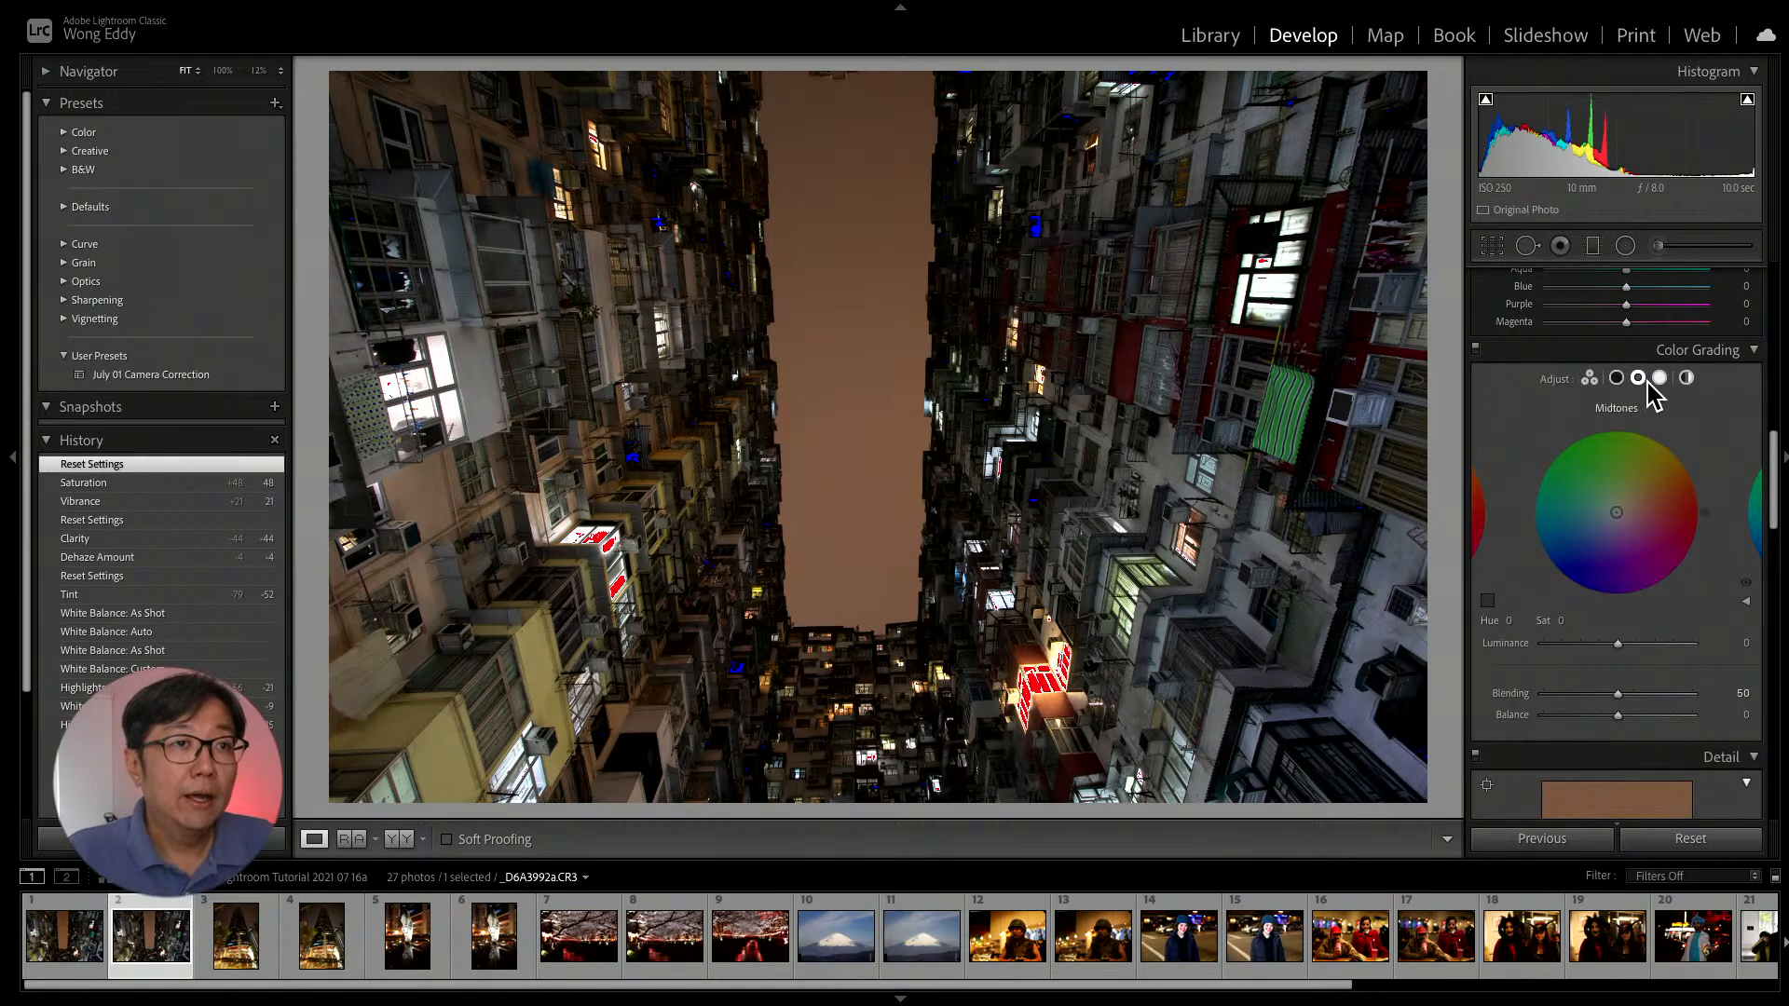
{"action": "left_click", "coordinate": [1659, 378]}
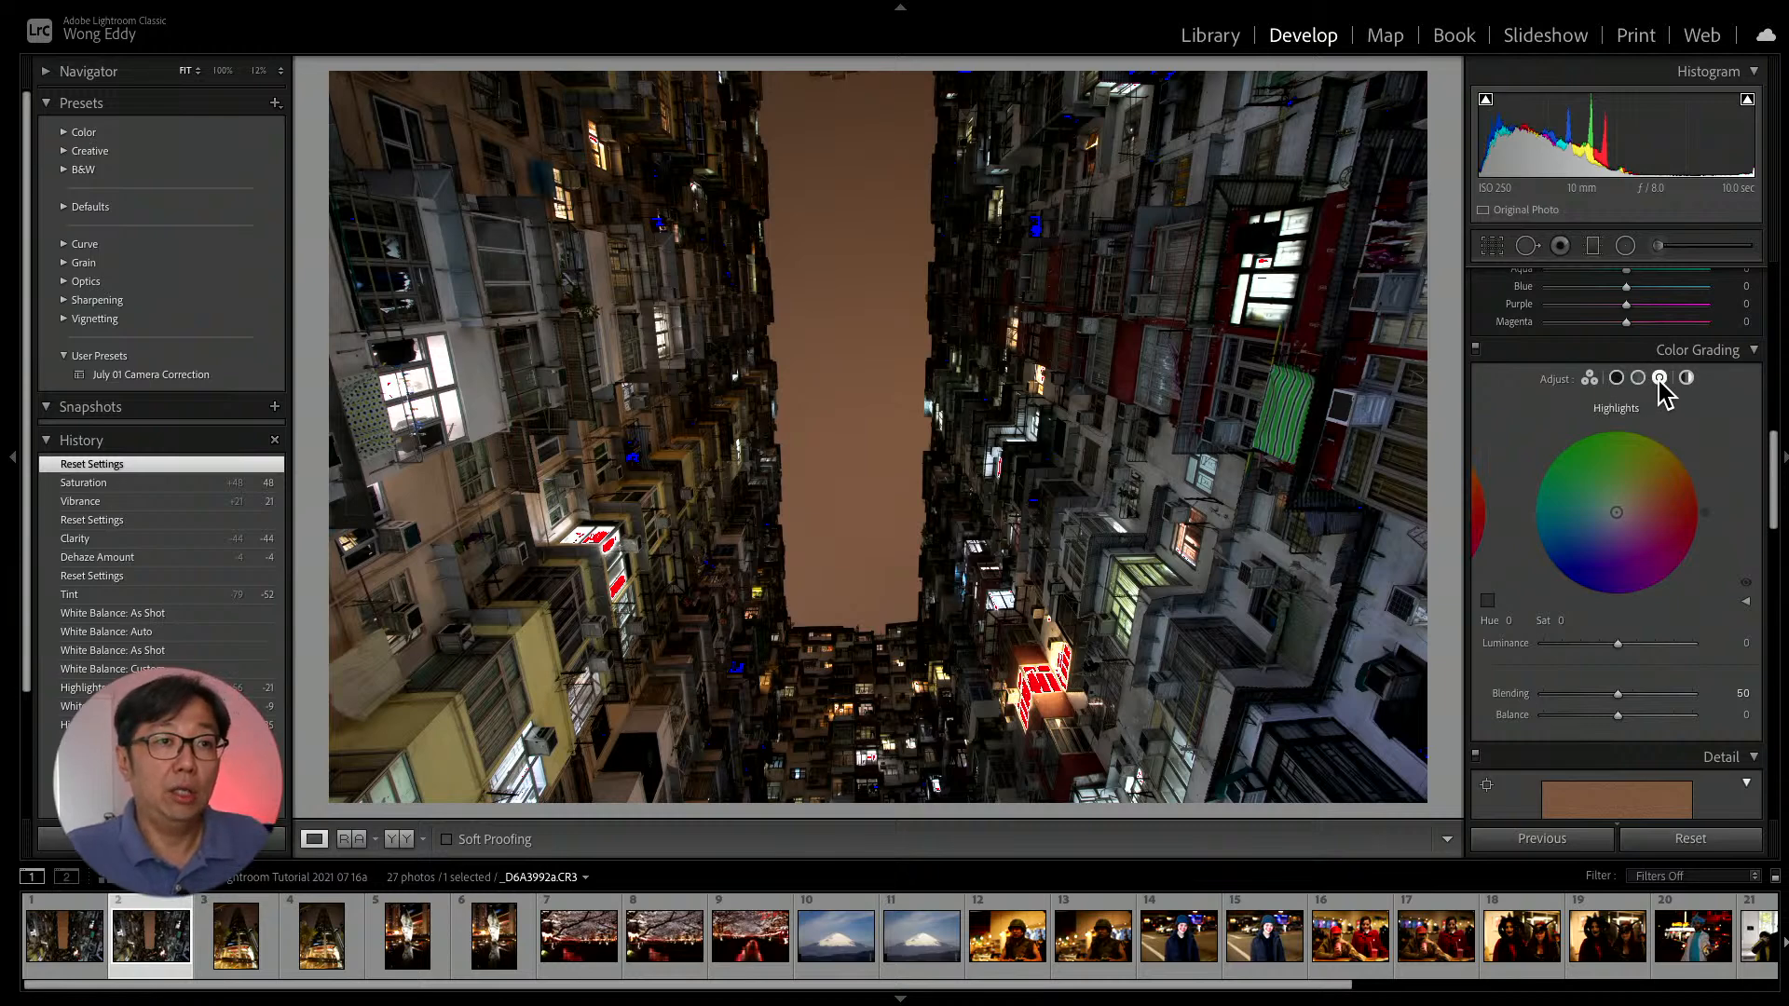
{"action": "left_click", "coordinate": [1616, 378]}
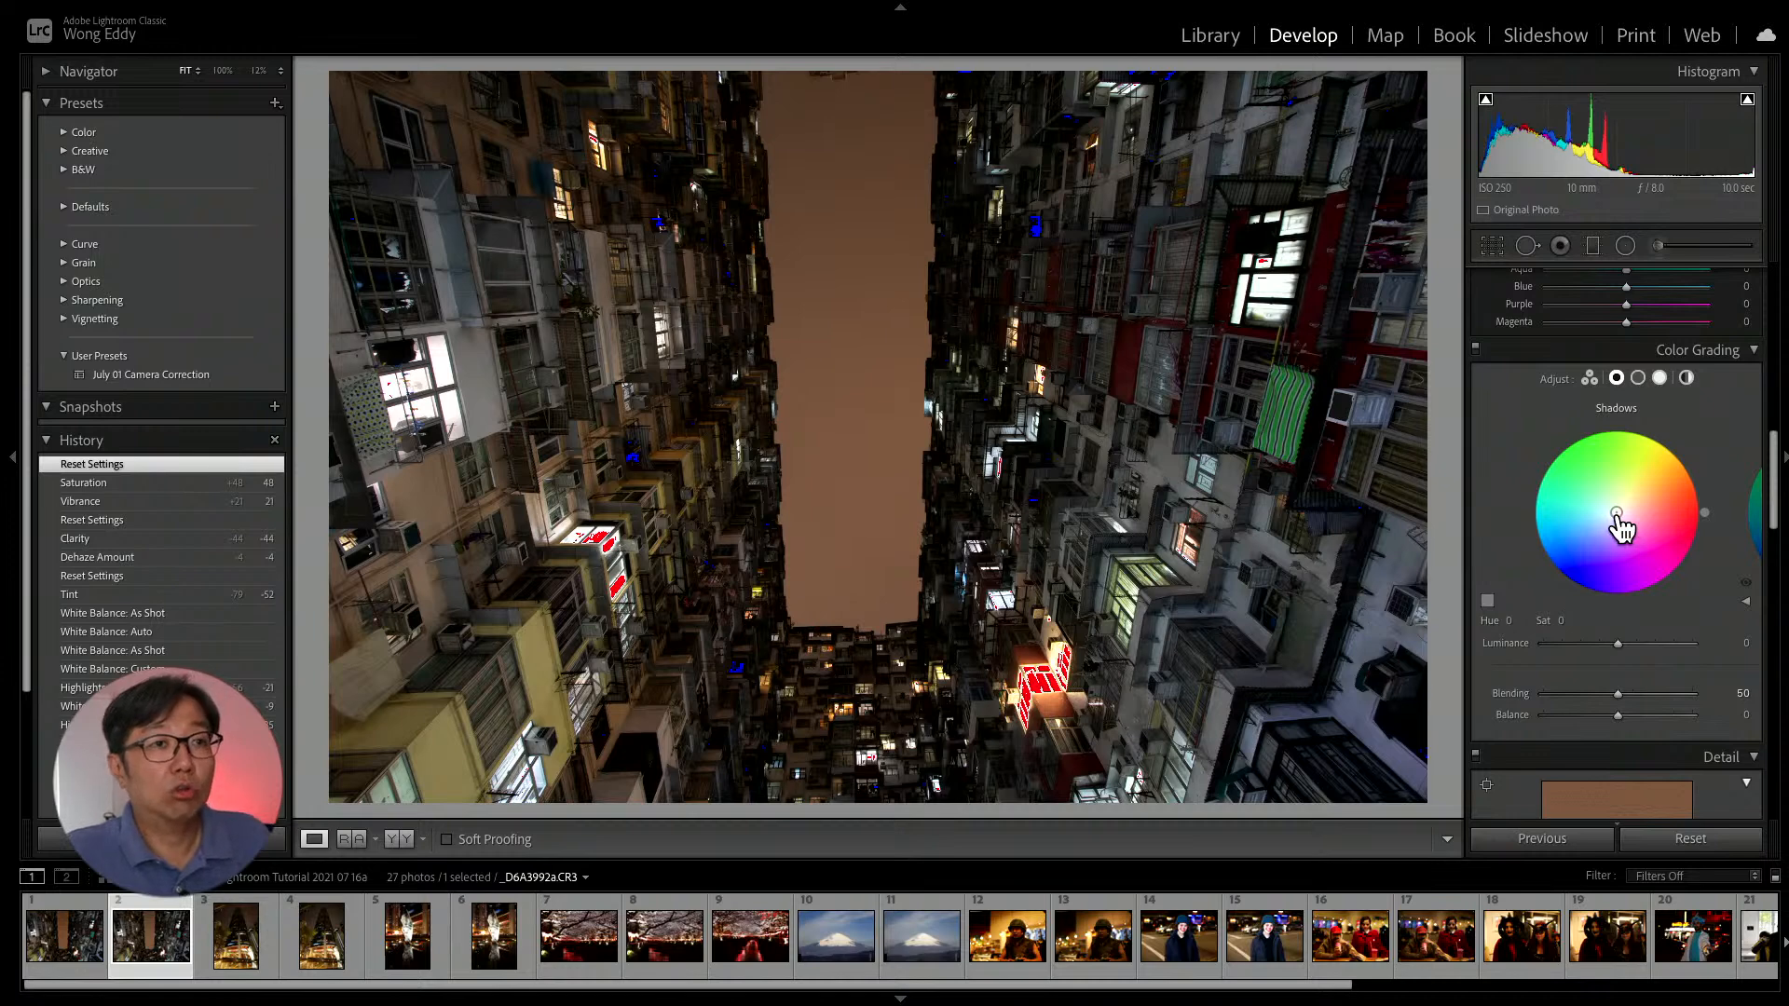
{"action": "mouse_move", "coordinate": [1619, 518]}
{"action": "left_mouse_down"}
{"action": "mouse_move", "coordinate": [1677, 508]}
{"action": "mouse_move", "coordinate": [1596, 529]}
{"action": "left_mouse_up"}
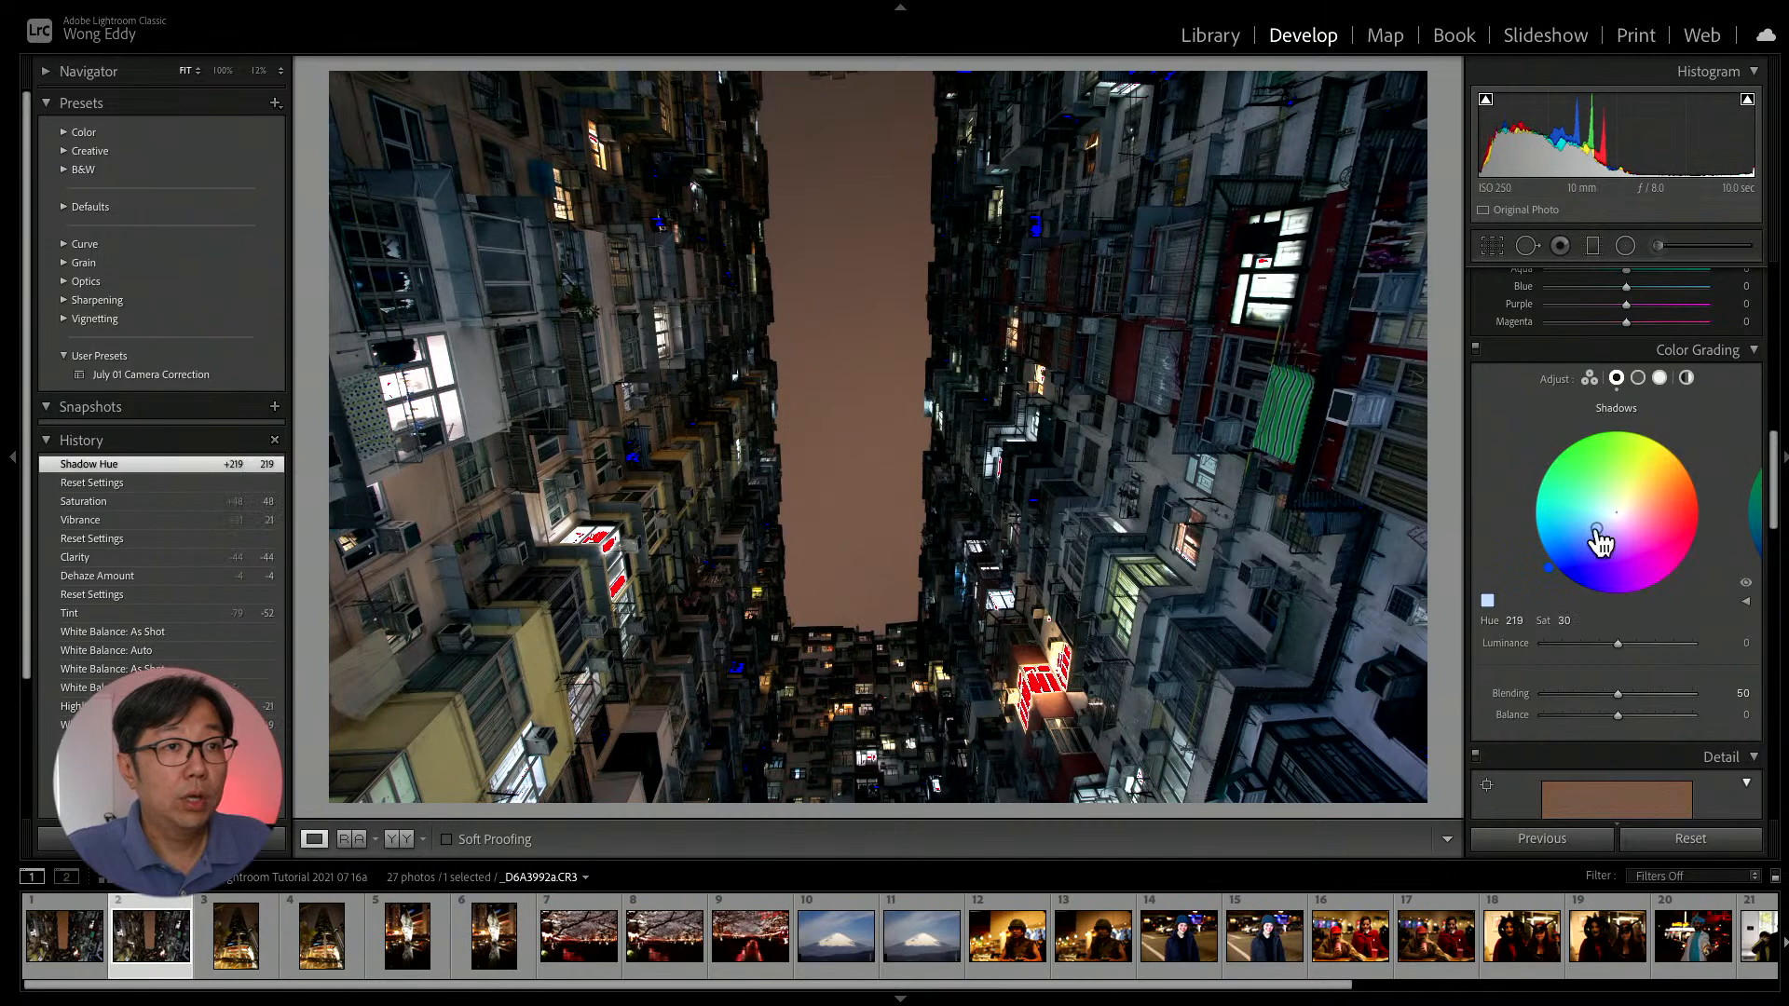
Color grade the highlights with Hue 43 and the midtones with Hue 234 and Saturation 63.
{"action": "left_click", "coordinate": [1659, 377]}
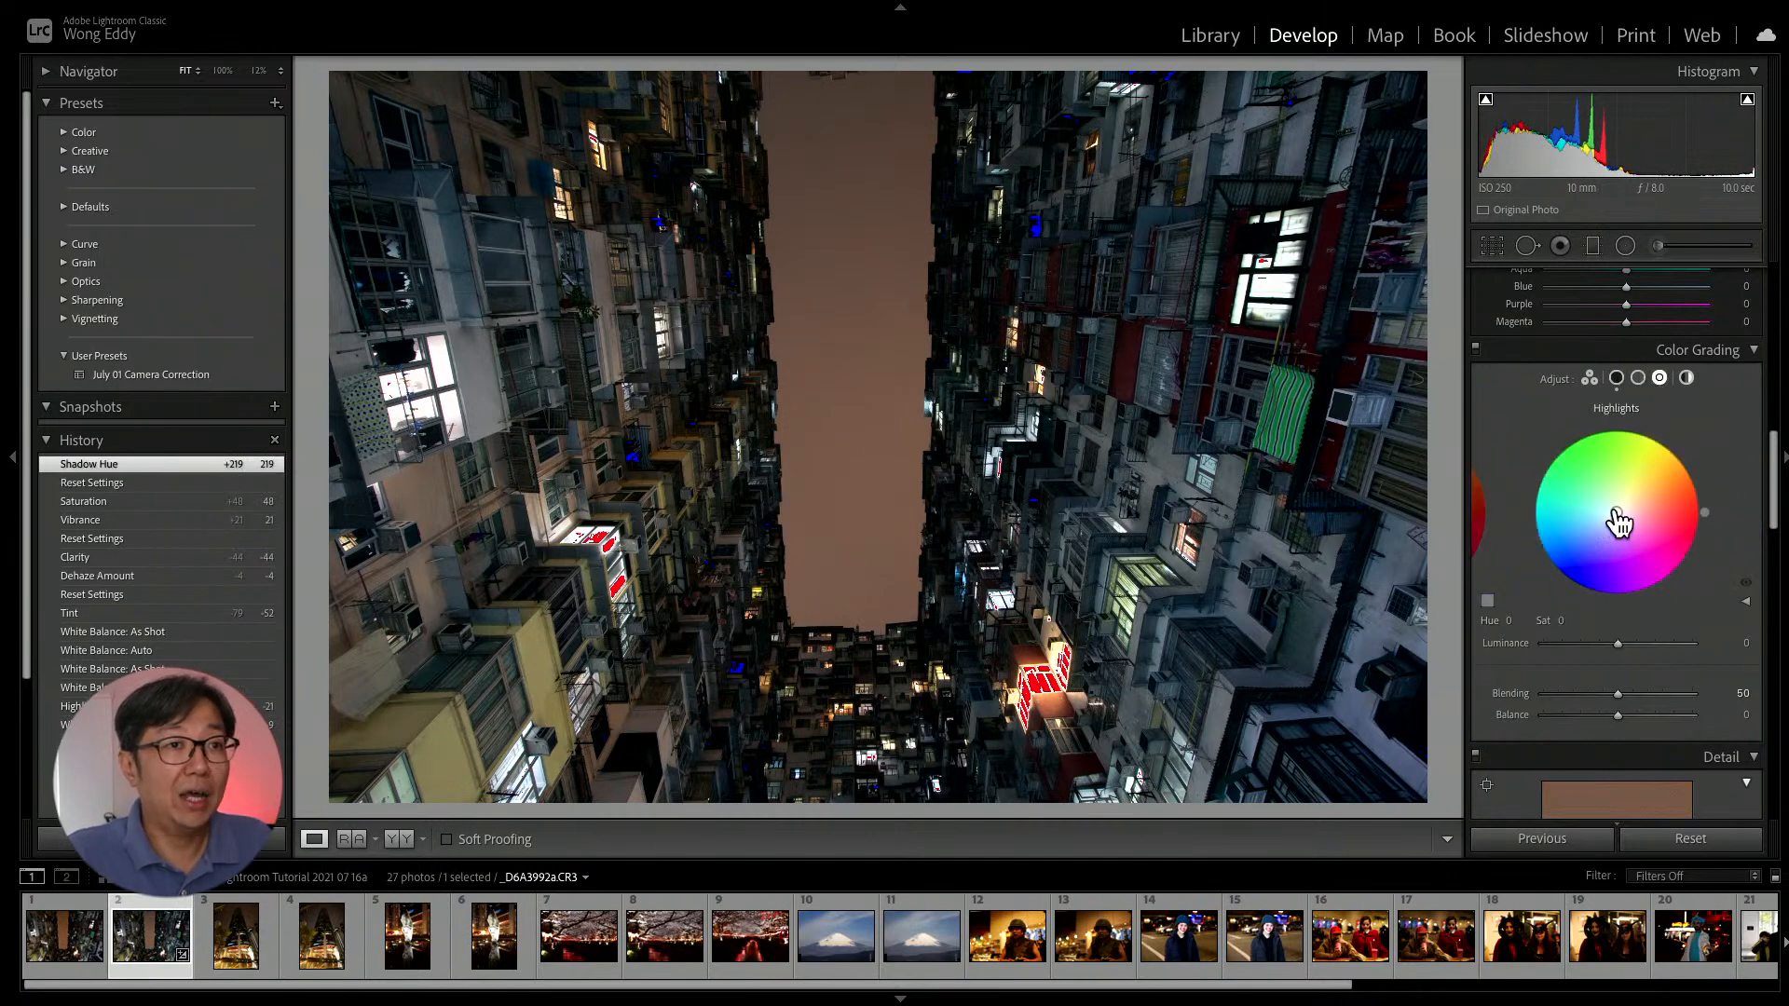
{"action": "left_click_drag", "start_coordinate": [1619, 524], "coordinate": [1586, 553]}
{"action": "left_click", "coordinate": [1638, 377]}
Return to the shadows grading and compare the photo with the shadow tint hidden and shown.
{"action": "scroll", "coordinate": [1640, 501], "scroll_direction": "up", "scroll_amount": 3}
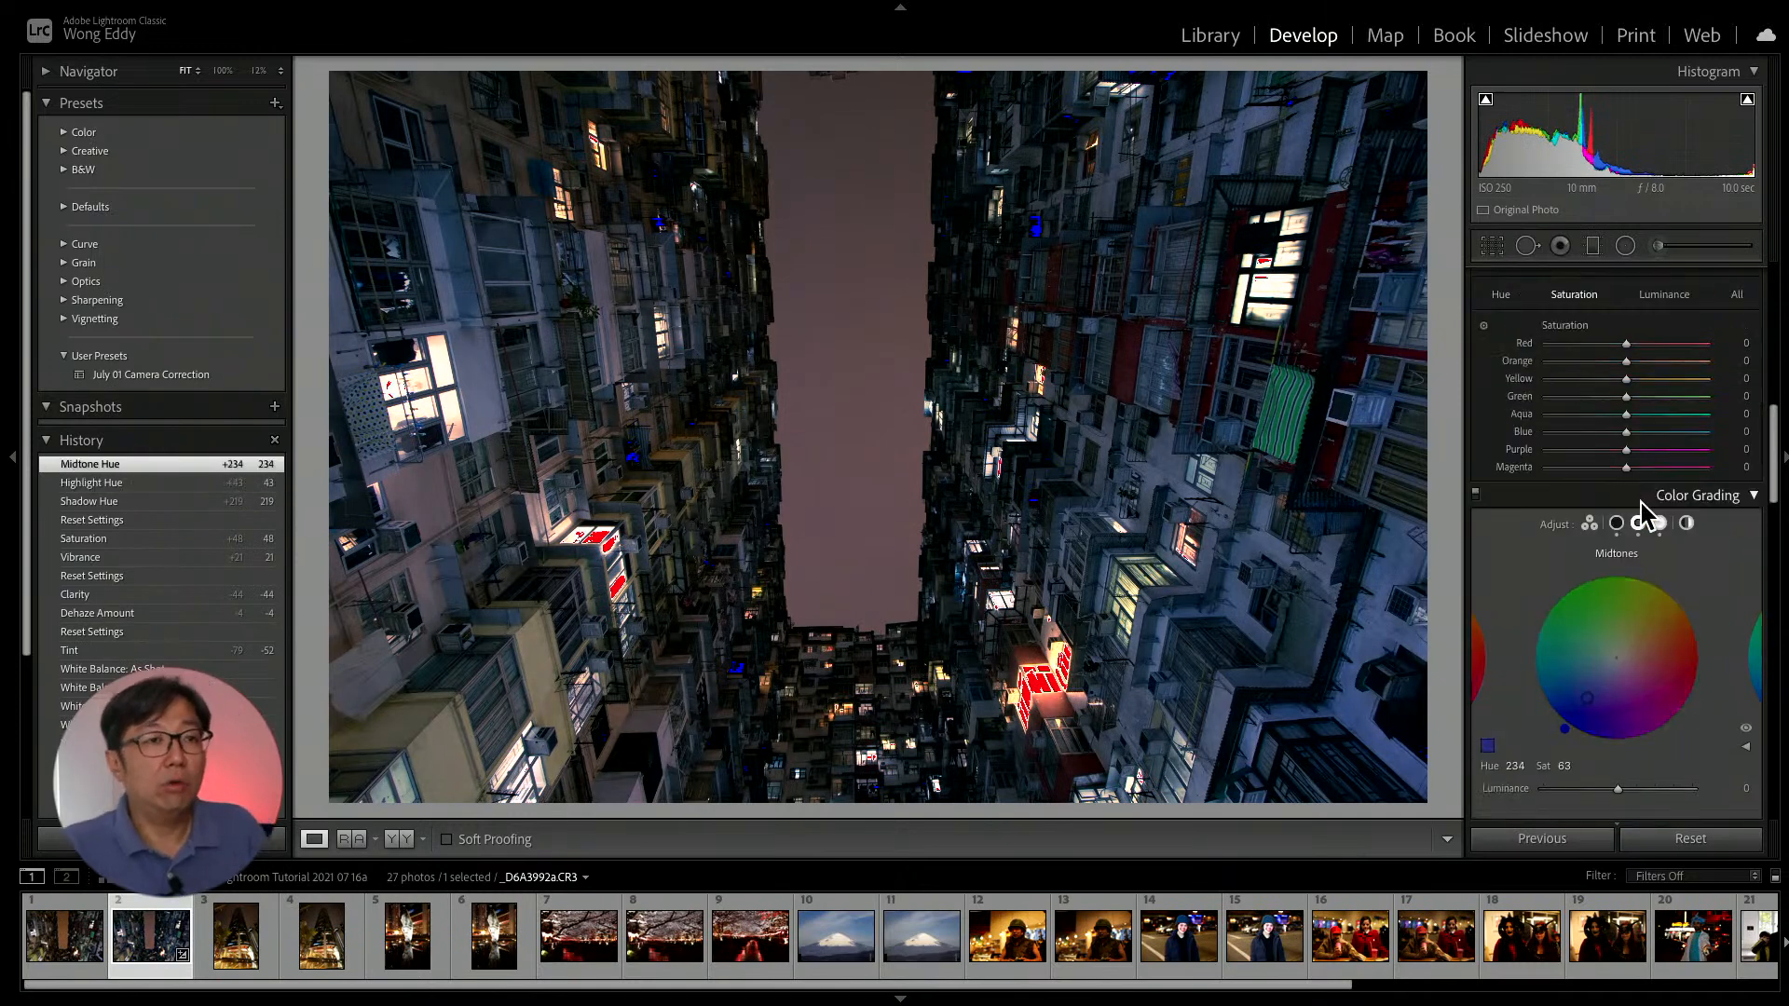
{"action": "scroll", "coordinate": [1704, 506], "scroll_direction": "down", "scroll_amount": 3}
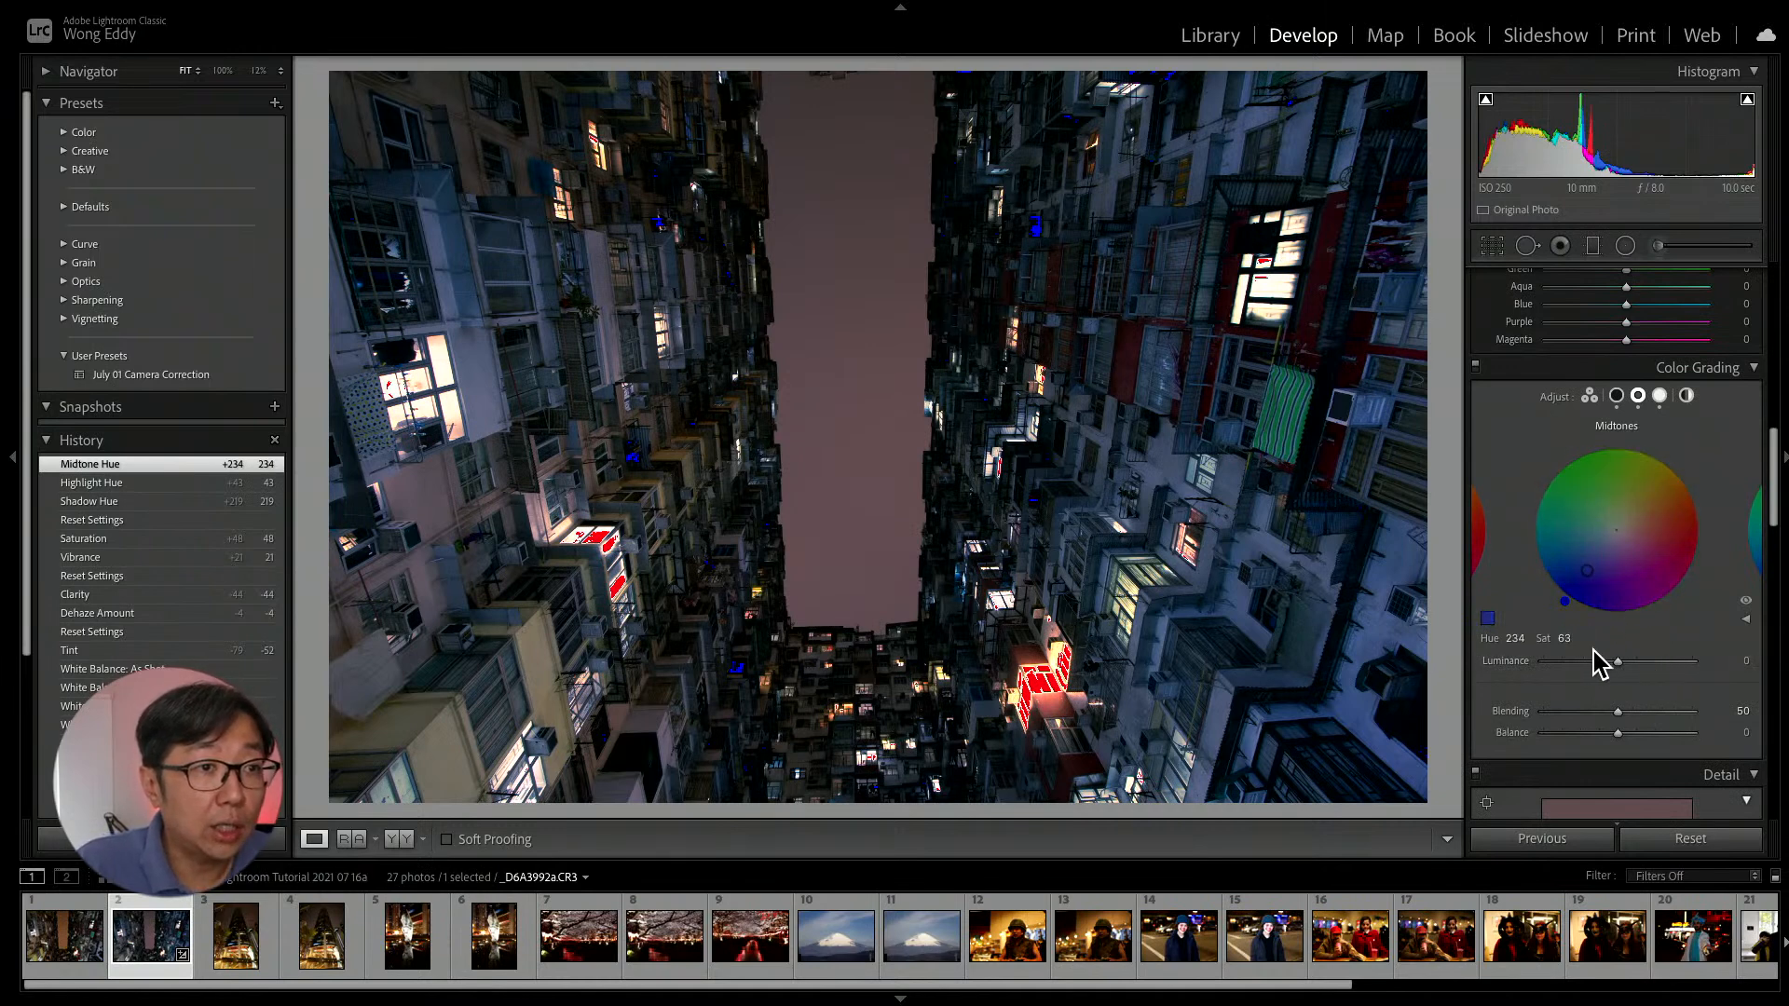
{"action": "left_click", "coordinate": [1617, 396]}
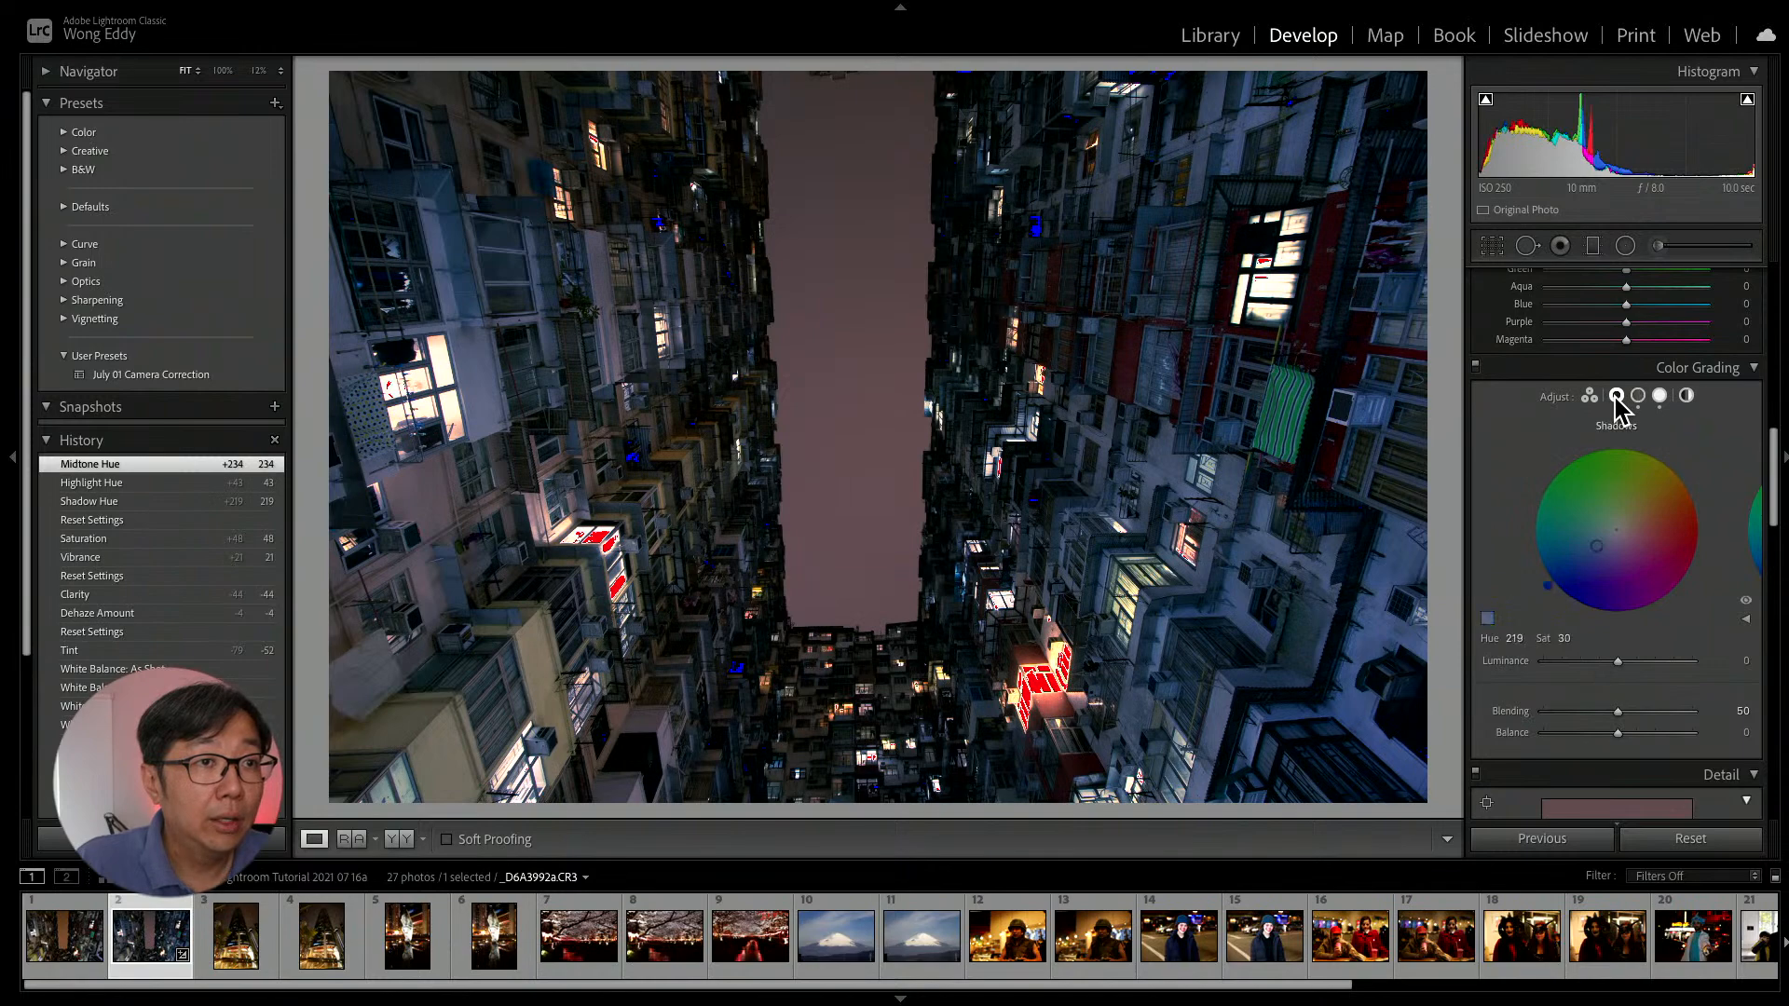
{"action": "left_click", "coordinate": [1748, 603]}
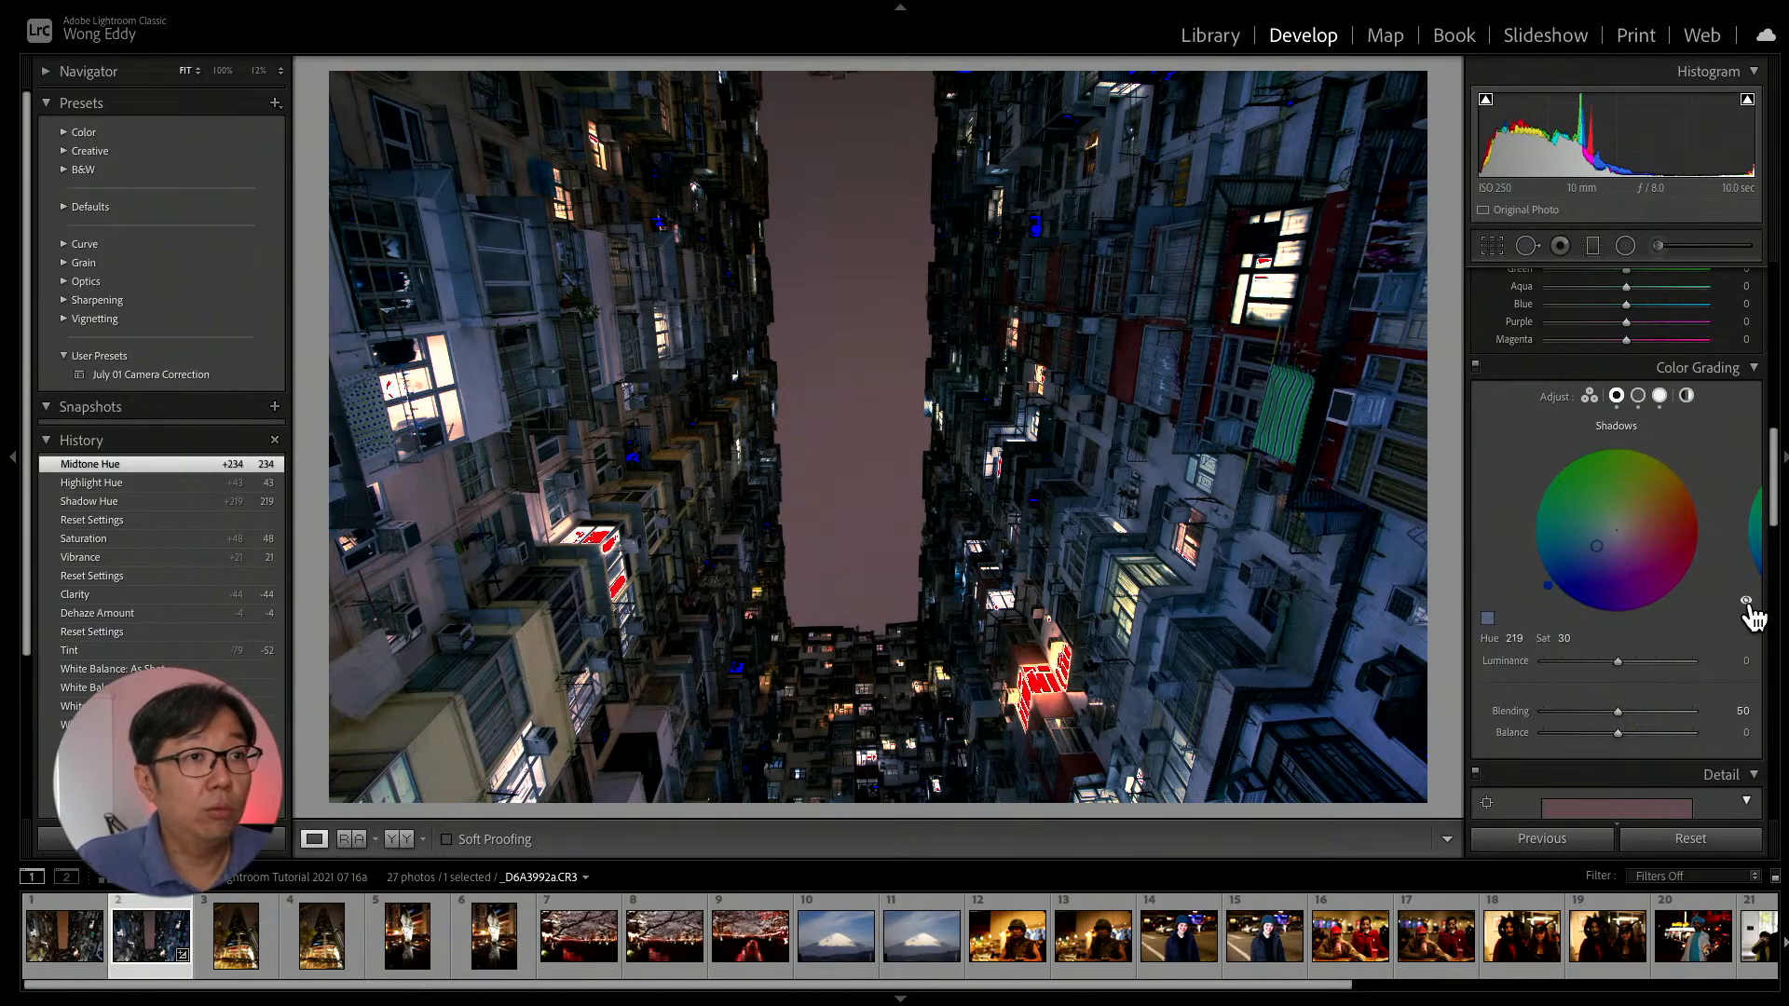
{"action": "left_click", "coordinate": [1748, 603]}
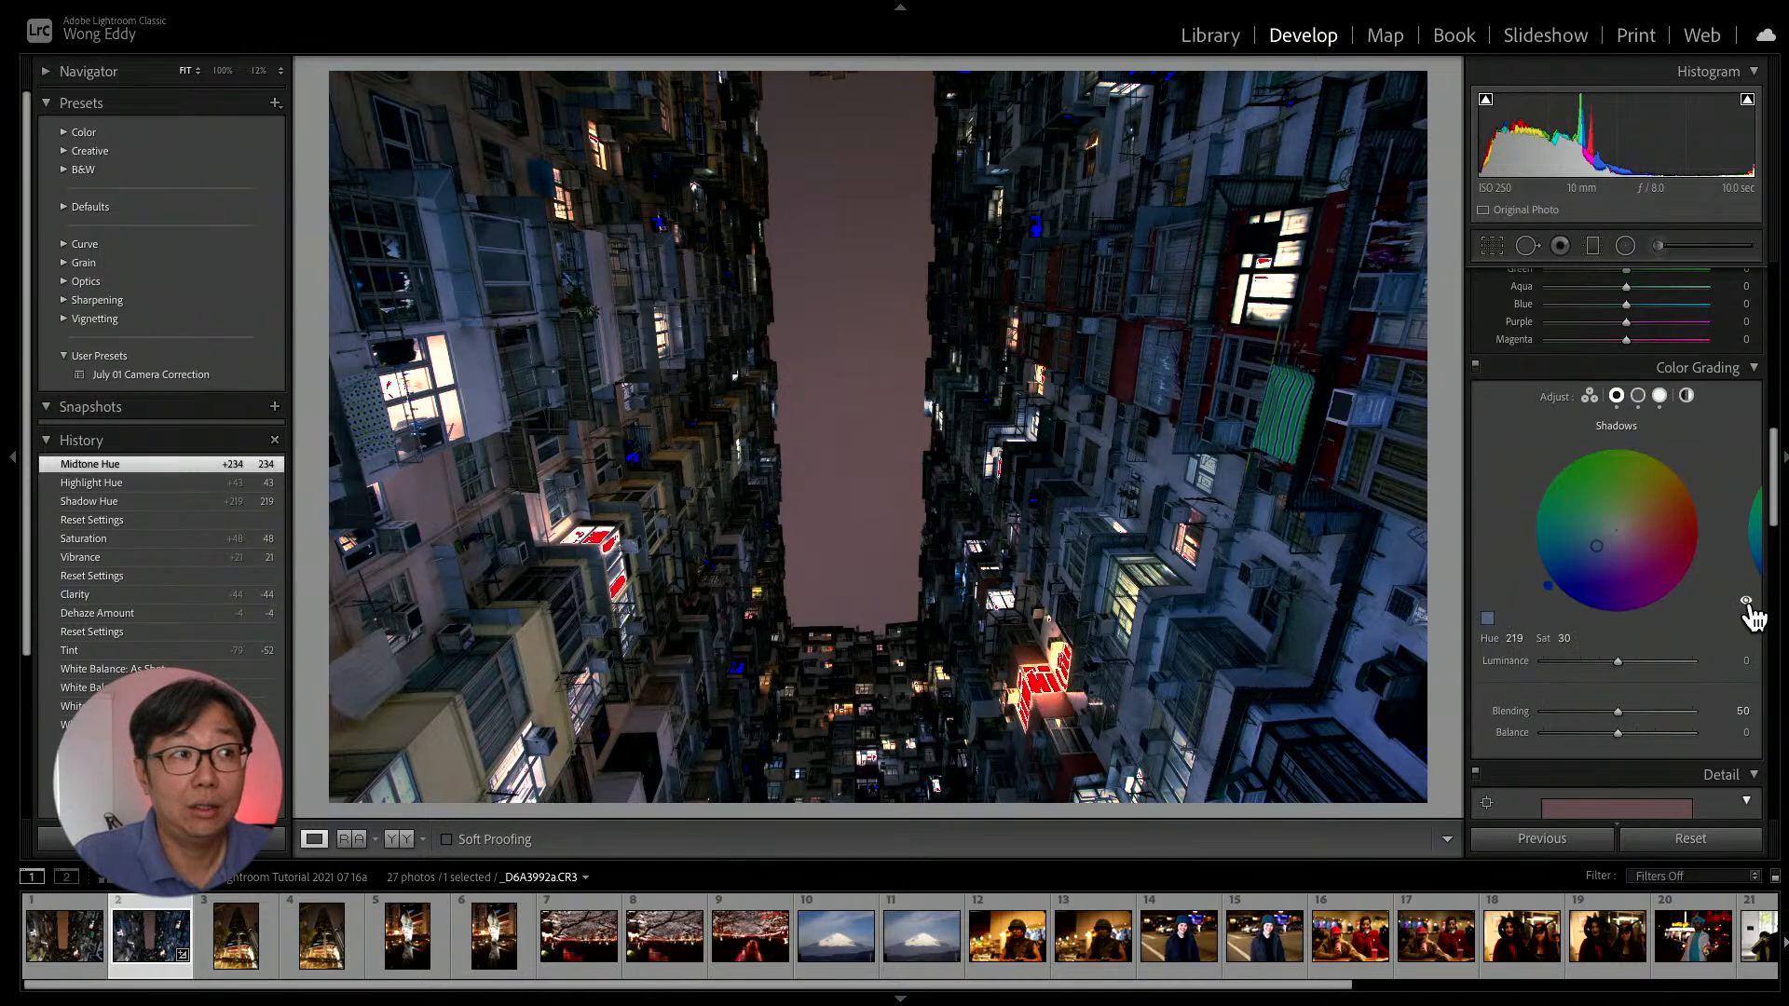
{"action": "left_click", "coordinate": [1748, 604]}
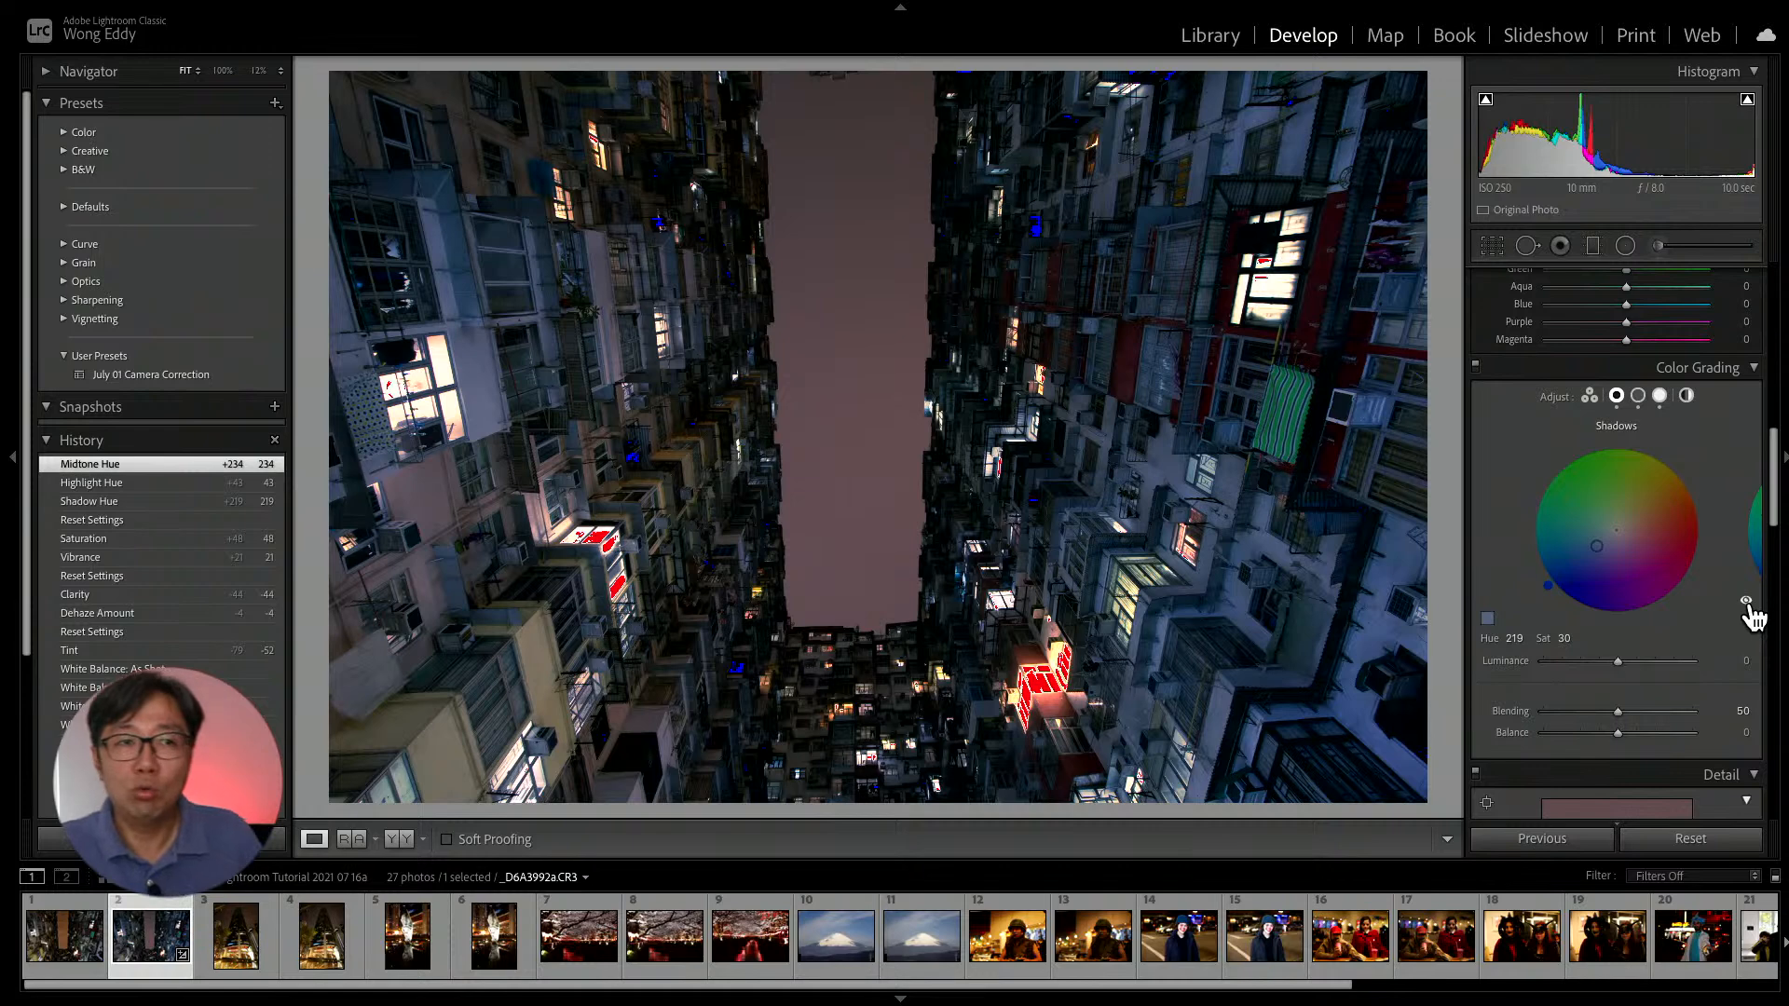
Tint the shadows reddish with Hue 339 and Saturation 22, and compare the photo with that tint hidden and shown.
{"action": "left_click_drag", "start_coordinate": [1596, 547], "coordinate": [1634, 537]}
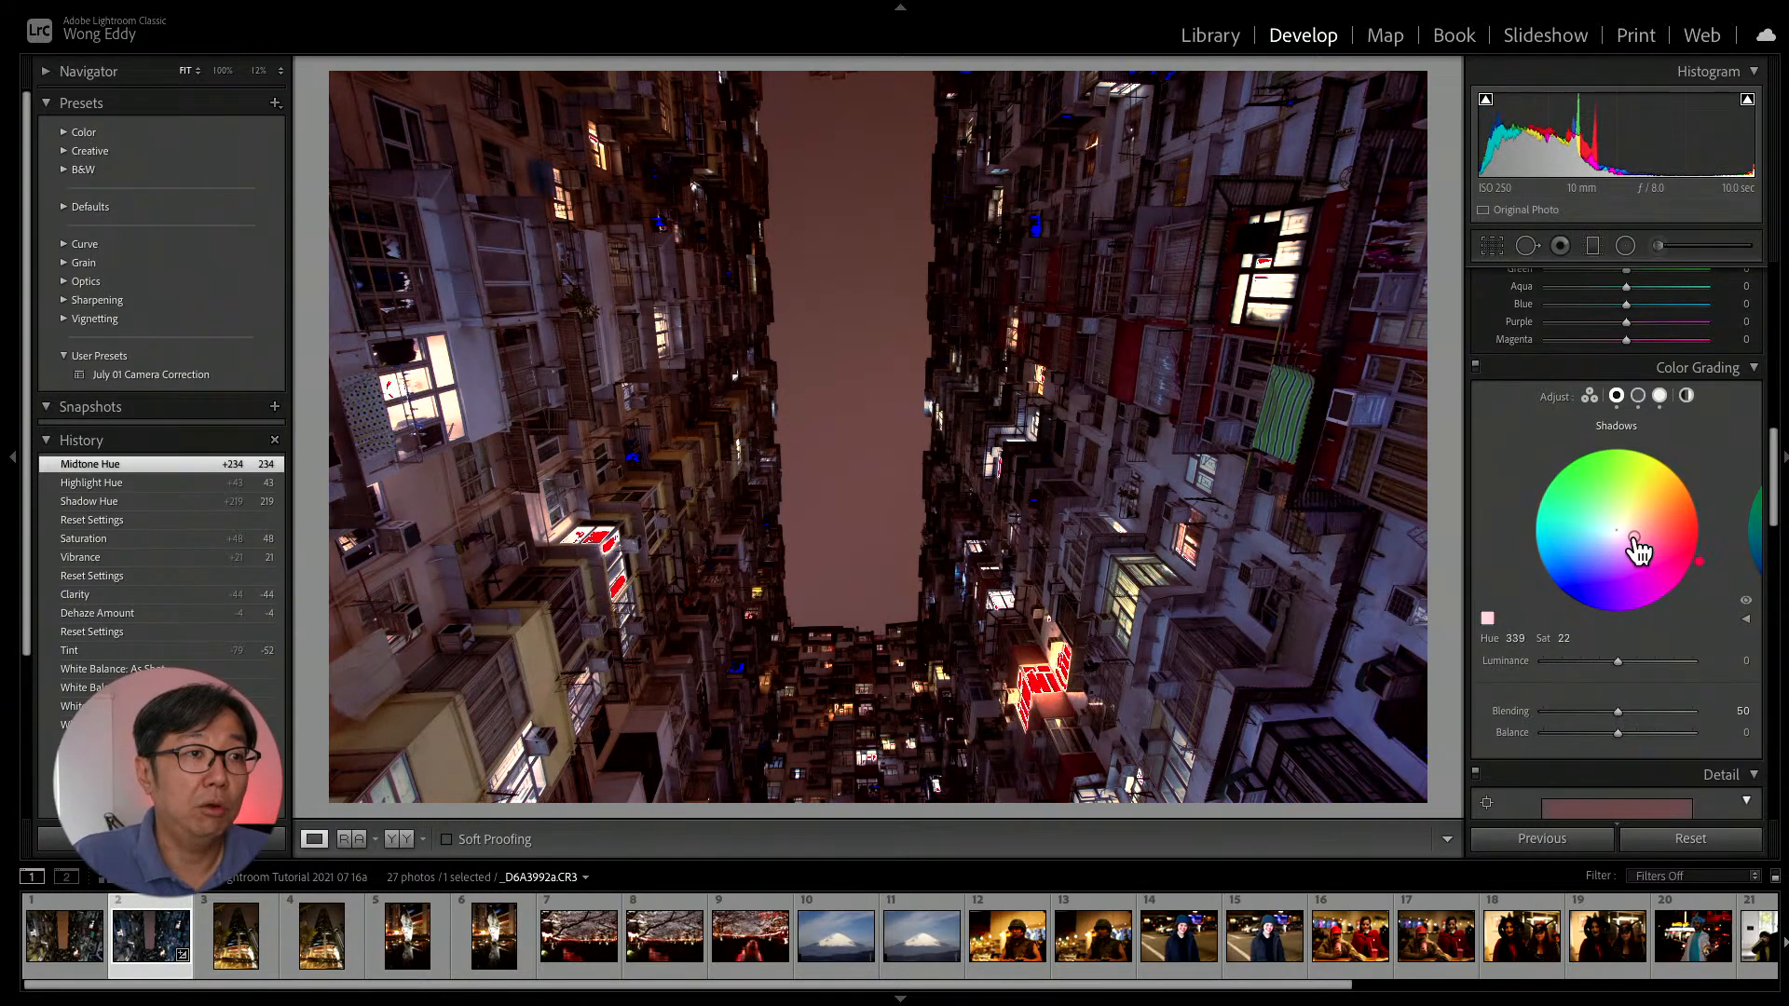
{"action": "left_click", "coordinate": [1747, 601]}
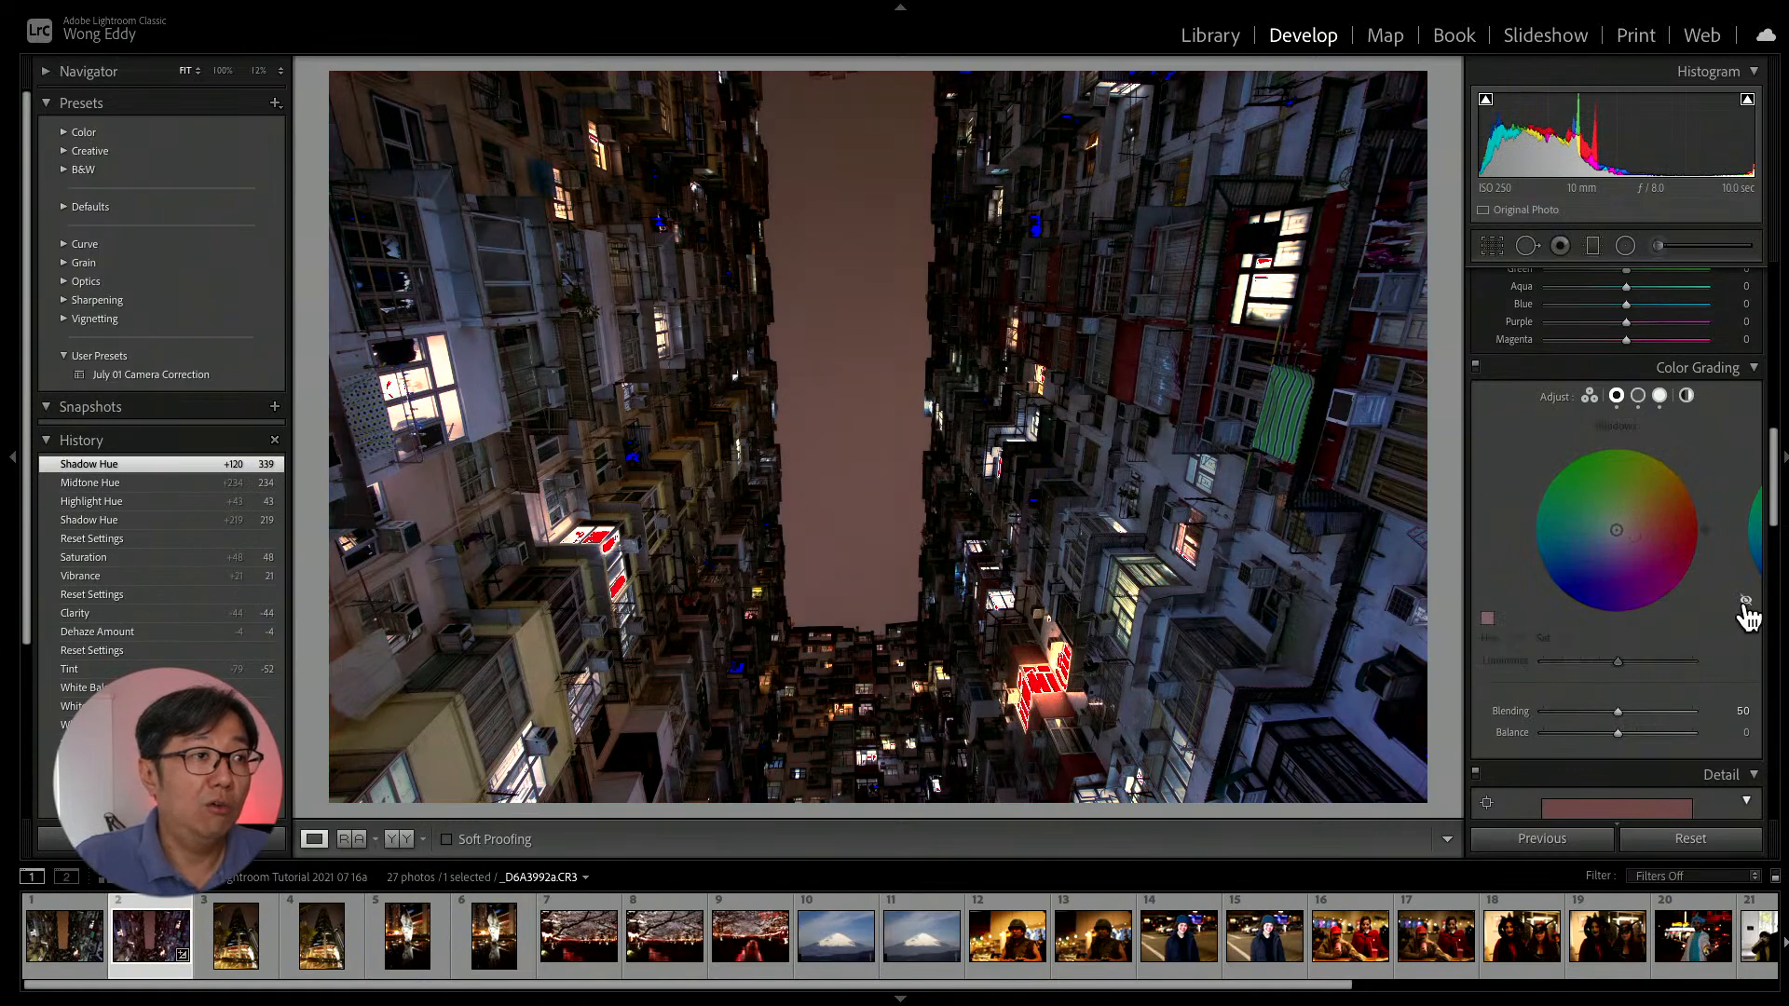
{"action": "left_click", "coordinate": [1746, 601]}
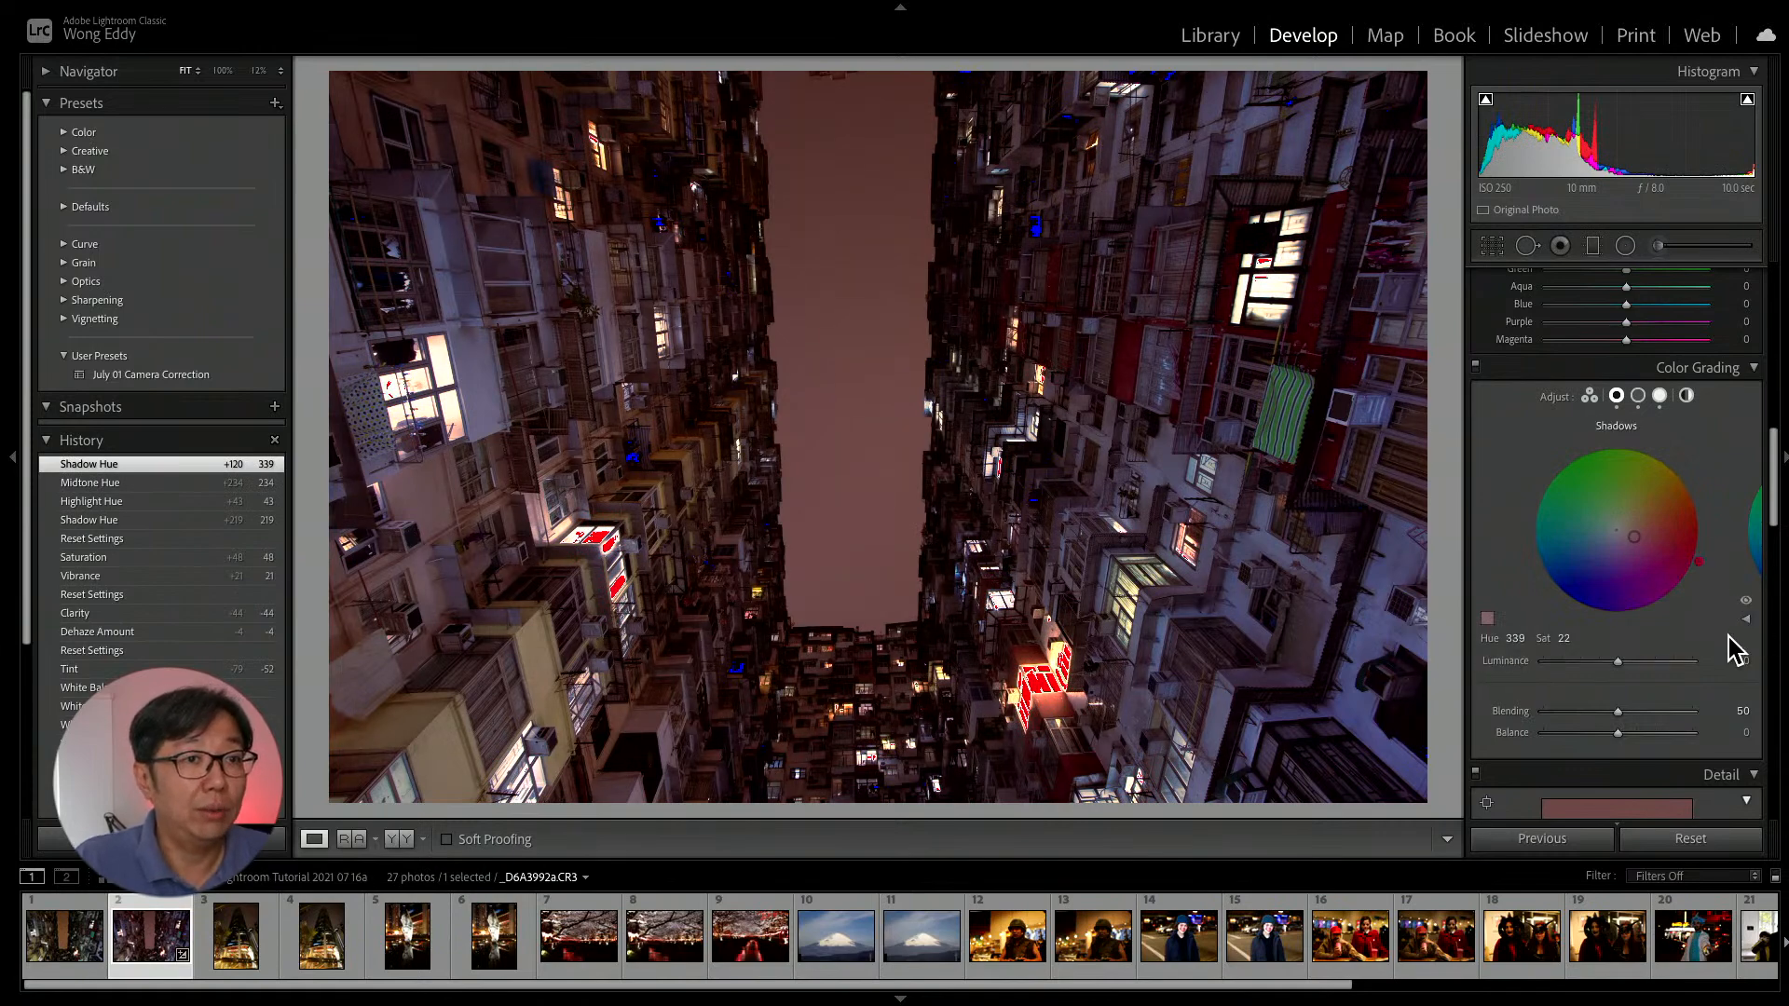
Try midtones at Hue 18 and highlights at Saturation 23 in Color Grading, and reset the photo's Develop settings.
{"action": "left_click", "coordinate": [1639, 397]}
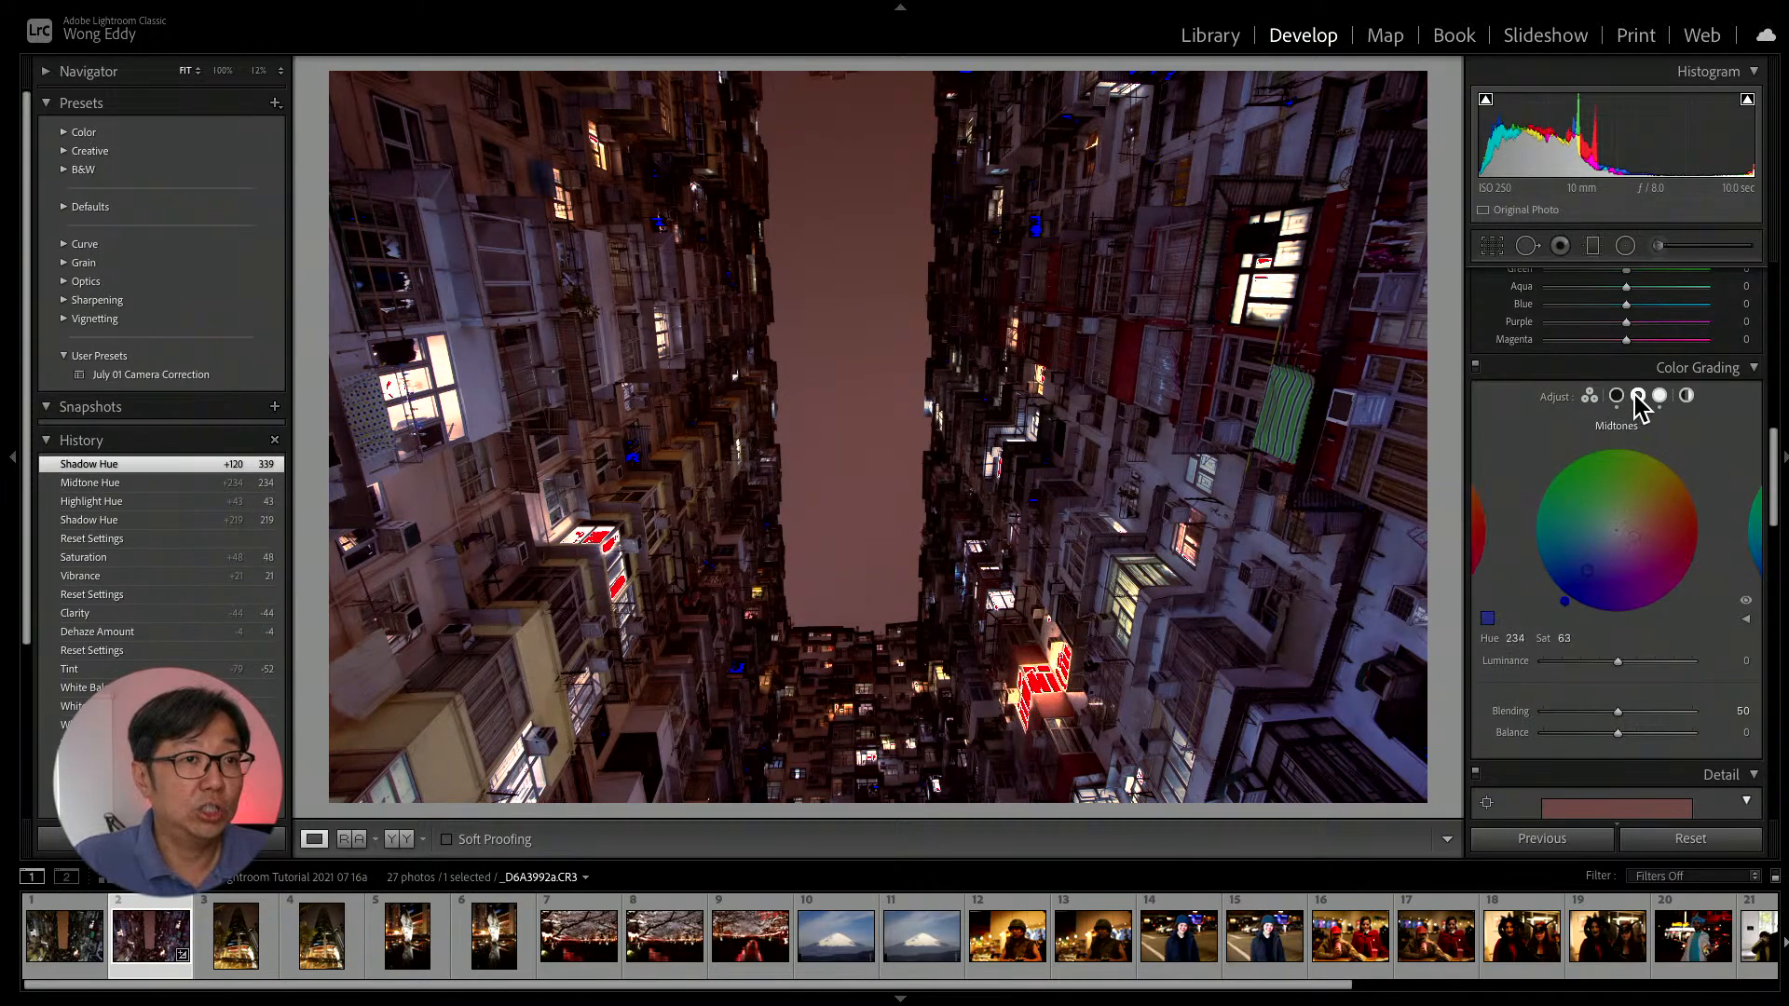
{"action": "left_click_drag", "start_coordinate": [1589, 572], "coordinate": [1631, 516]}
{"action": "left_click", "coordinate": [1659, 395]}
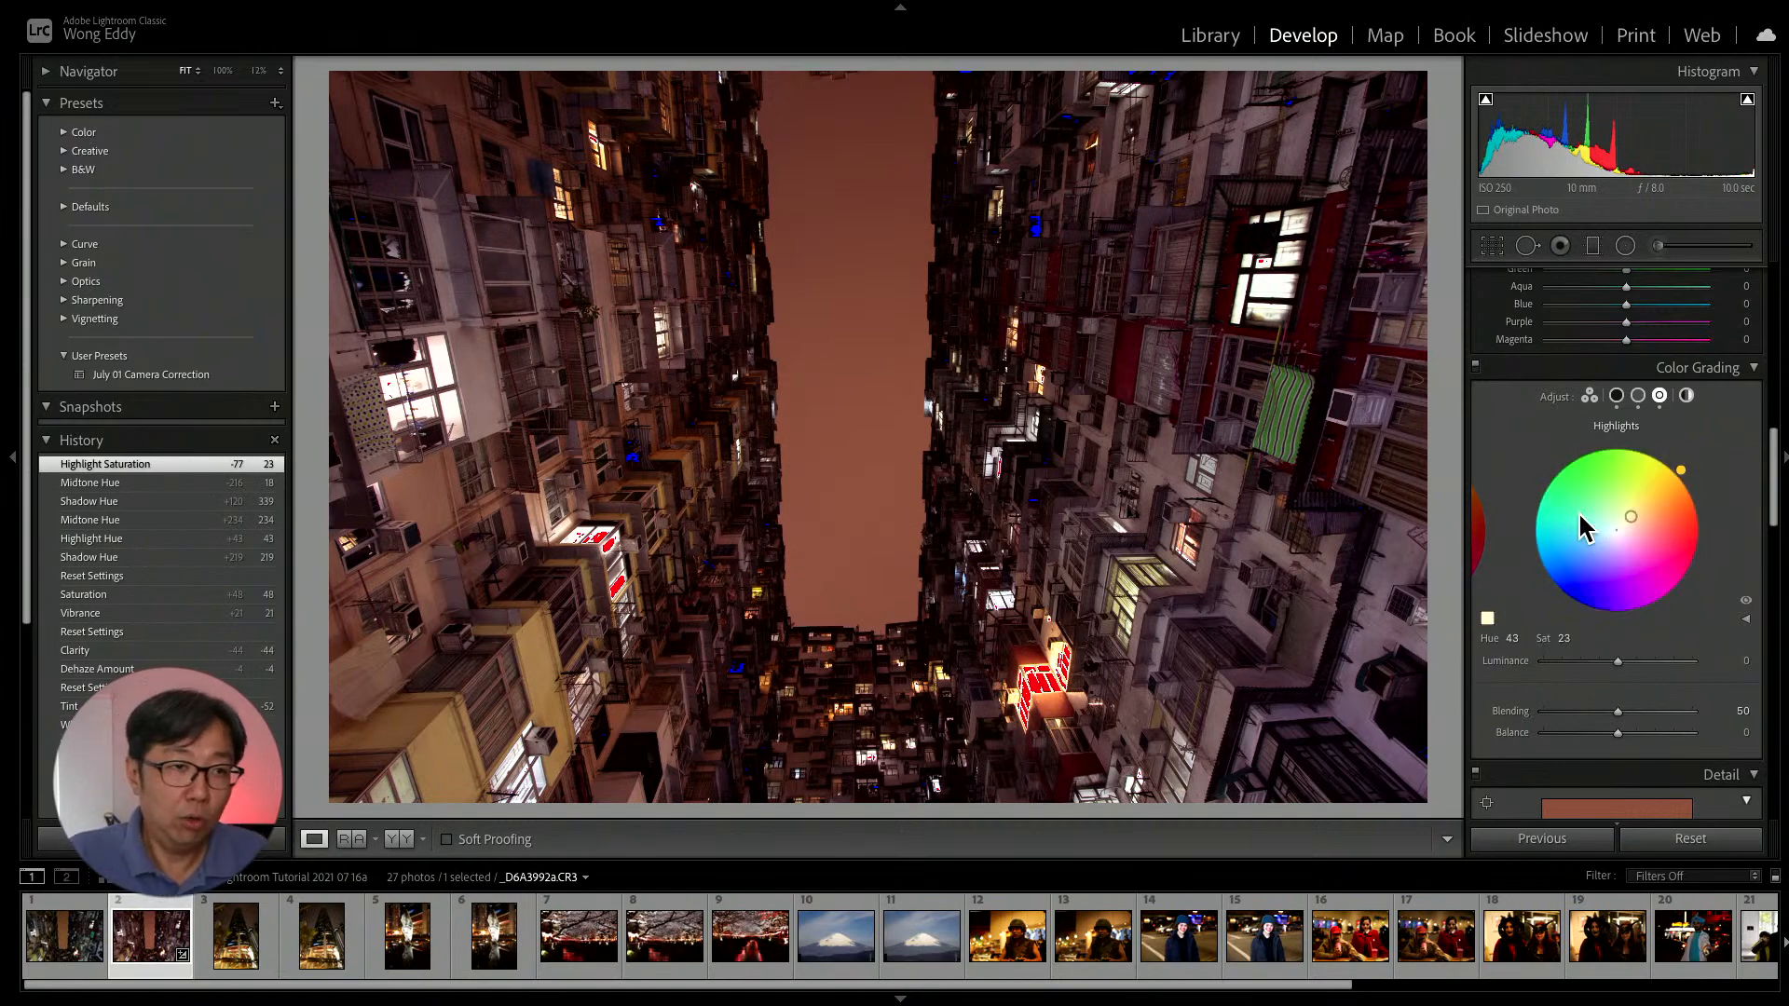
{"action": "scroll", "coordinate": [1581, 494], "scroll_direction": "down", "scroll_amount": 3}
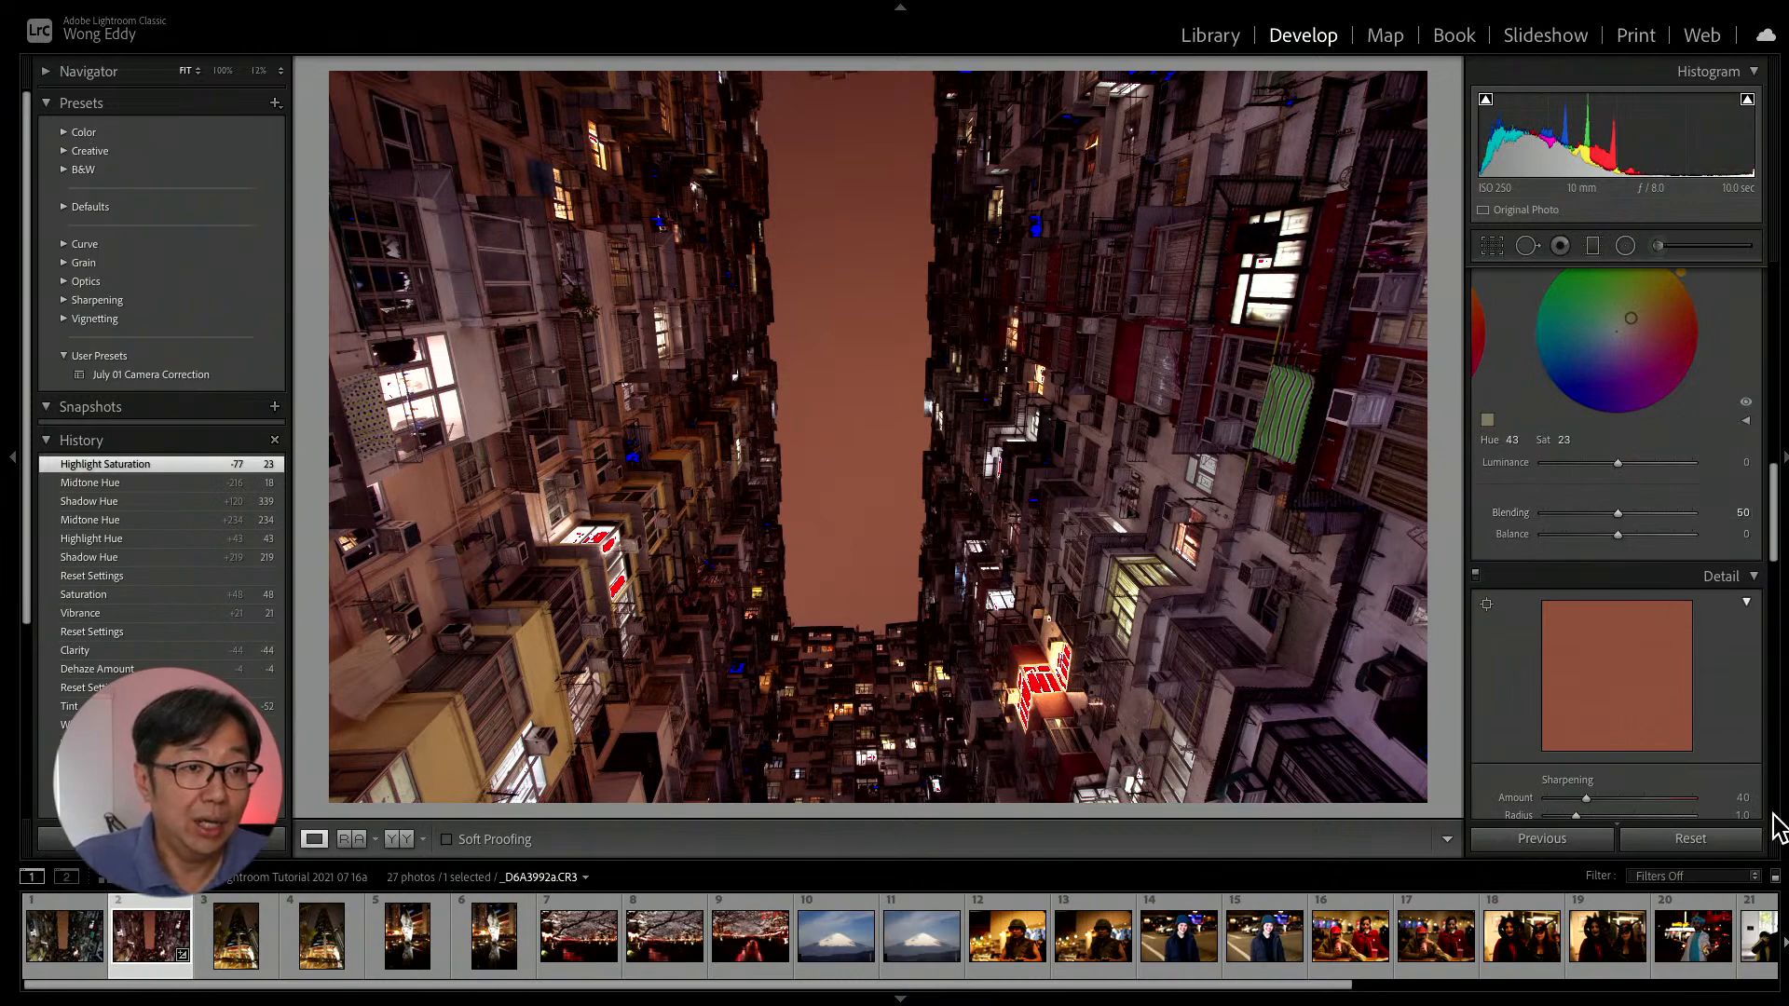
{"action": "left_click", "coordinate": [1732, 842]}
Look through the Sharpening, Noise Reduction and Lens Corrections settings available for the photo.
{"action": "scroll", "coordinate": [1609, 586], "scroll_direction": "down", "scroll_amount": 2}
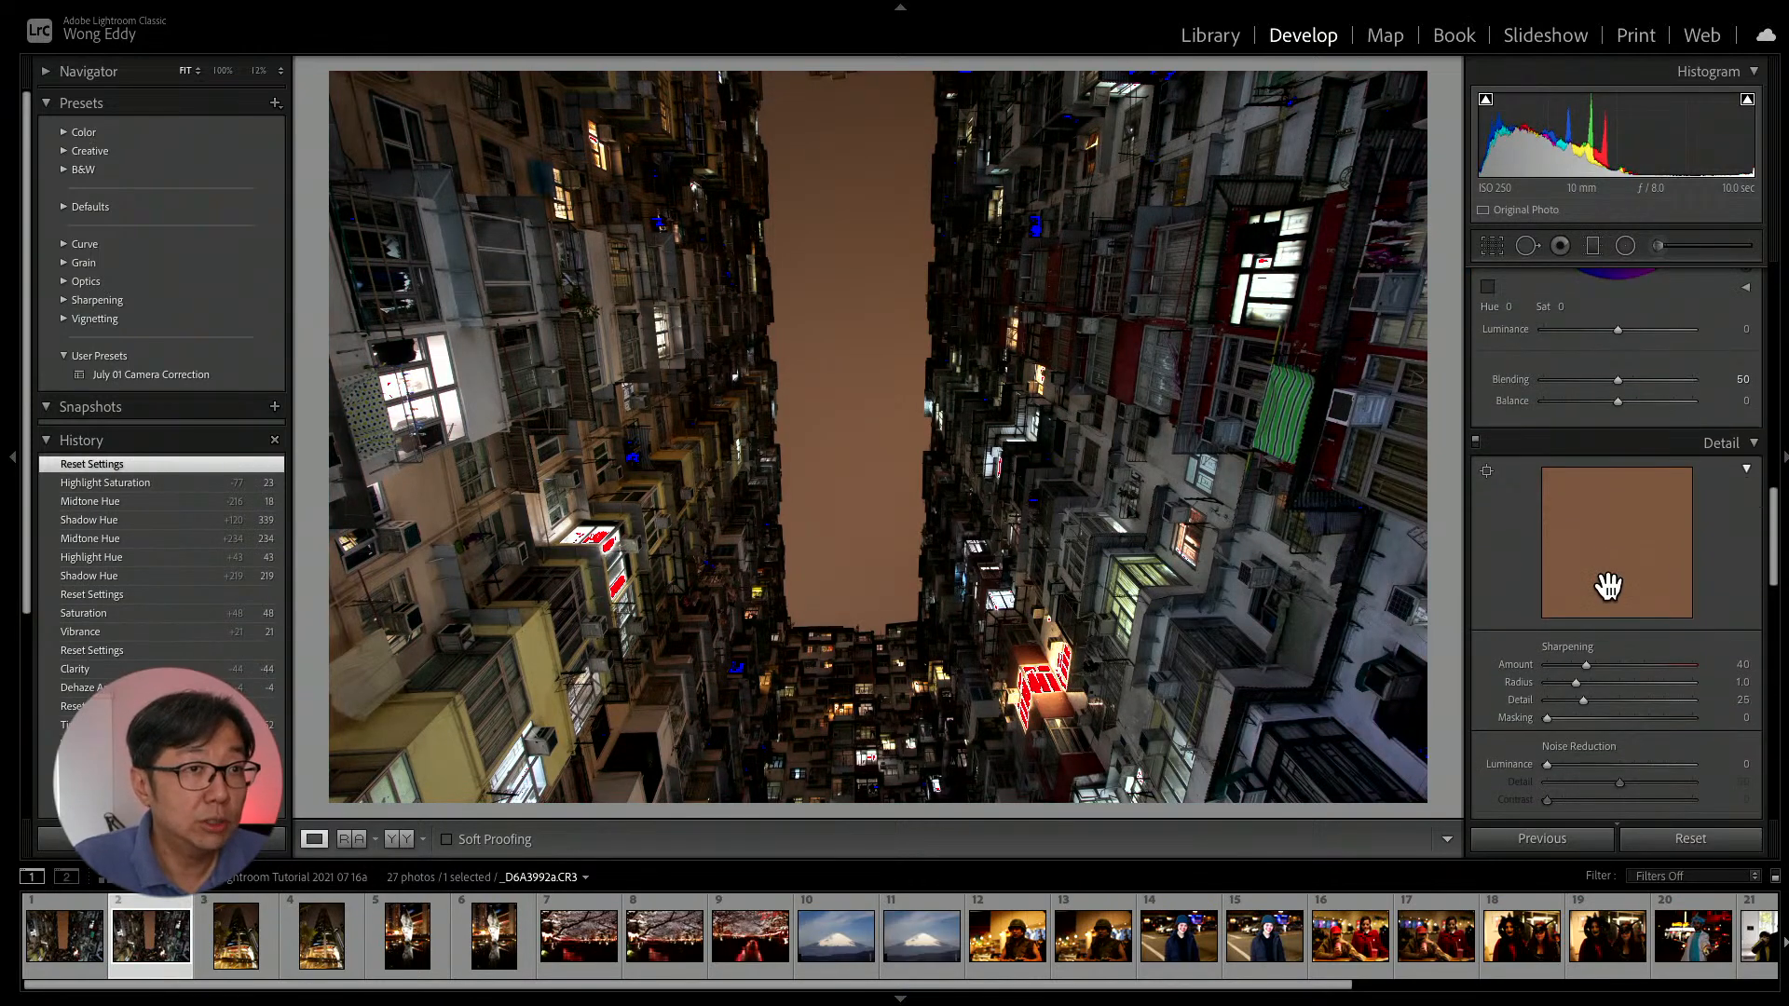
{"action": "scroll", "coordinate": [1609, 585], "scroll_direction": "down", "scroll_amount": 2}
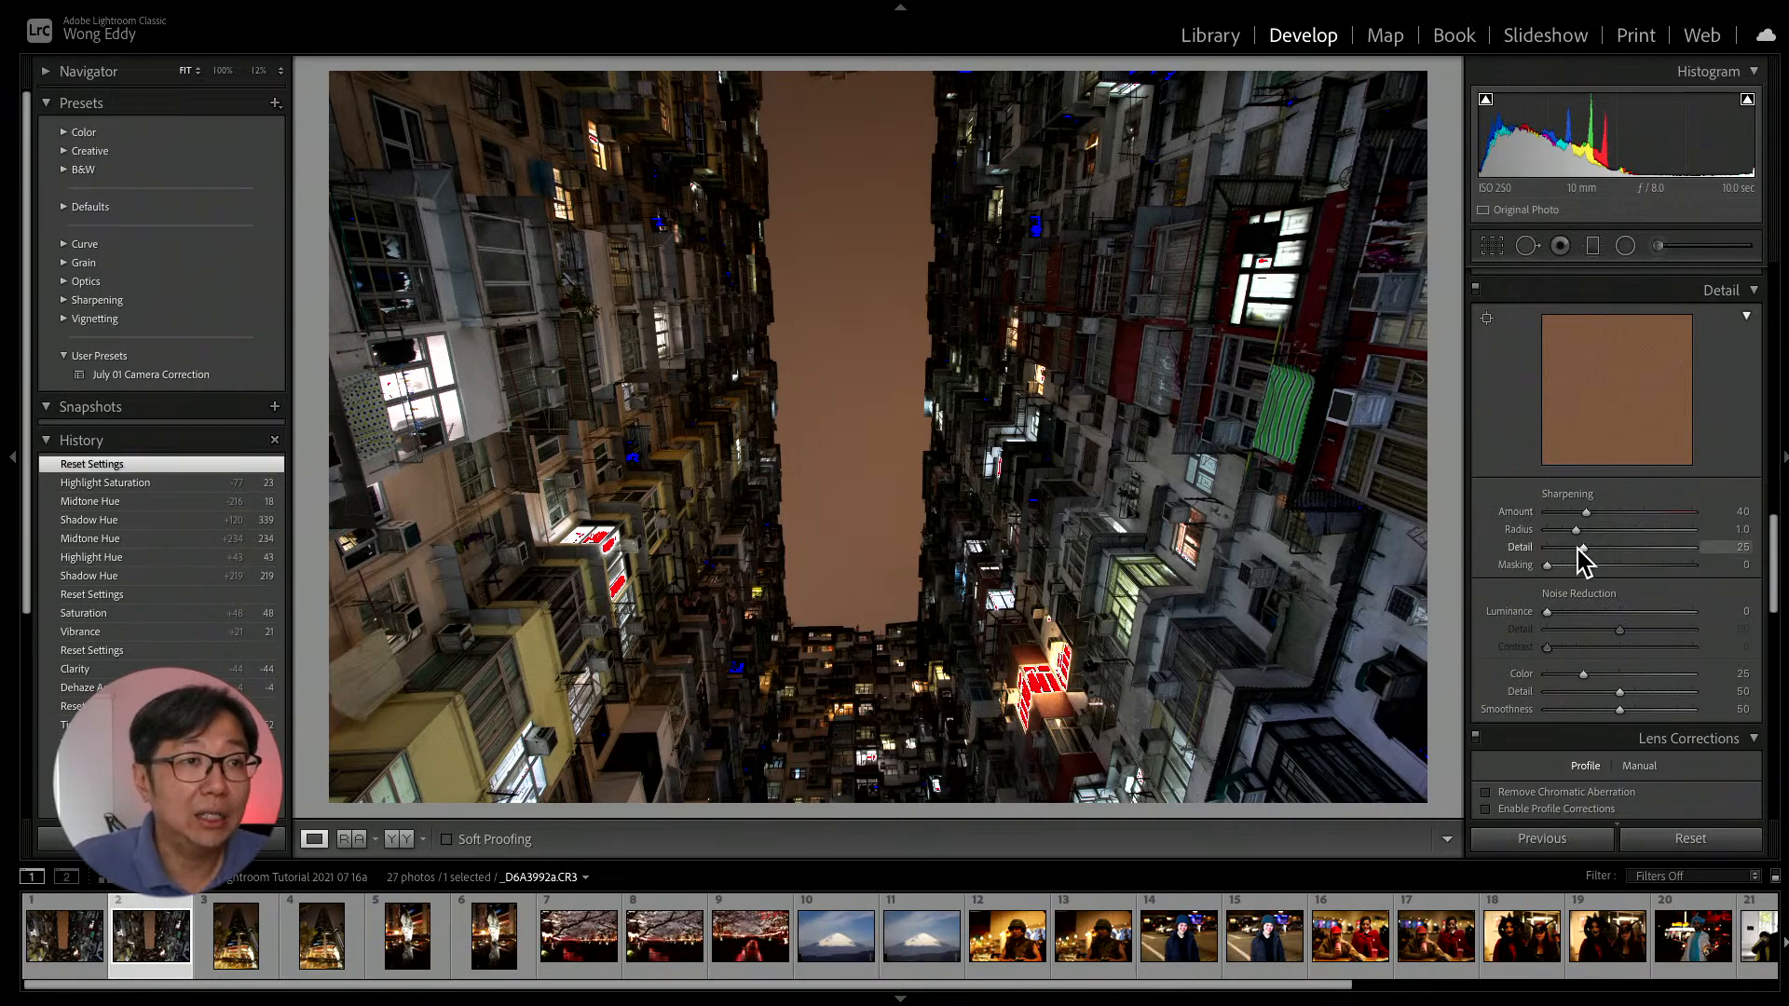
{"action": "scroll", "coordinate": [1609, 633], "scroll_direction": "down", "scroll_amount": 2}
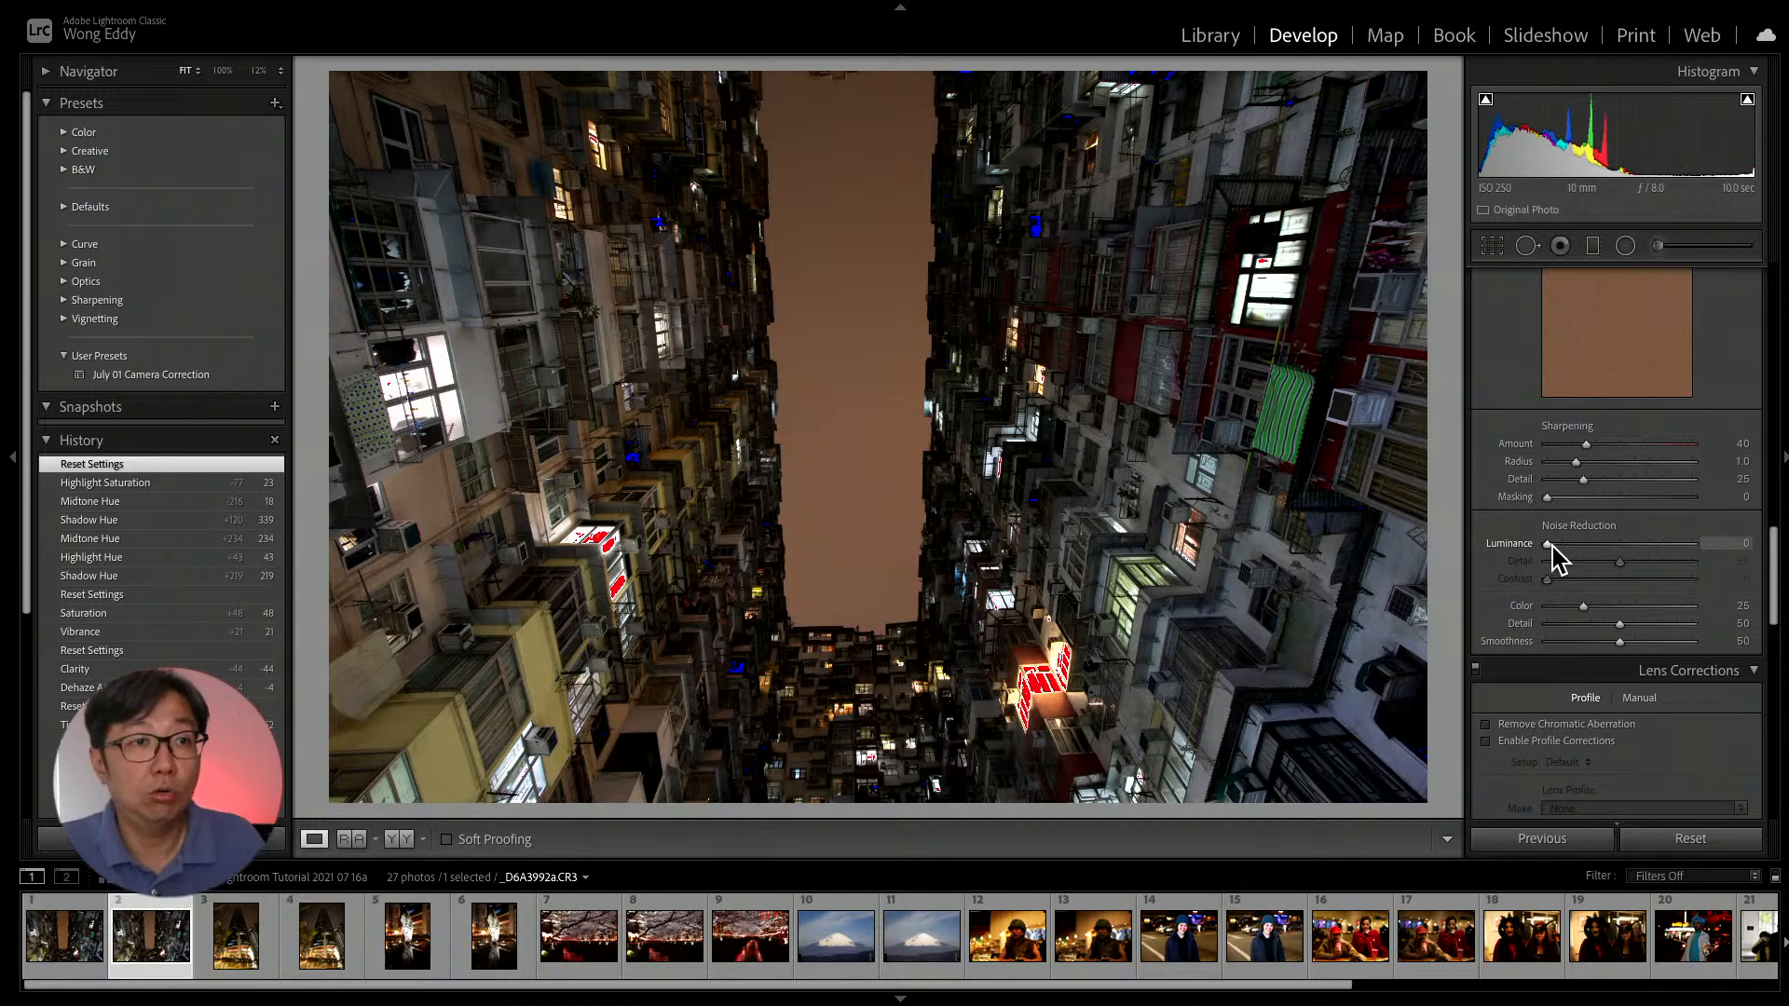
{"action": "left_click_drag", "start_coordinate": [1554, 547], "coordinate": [1494, 550]}
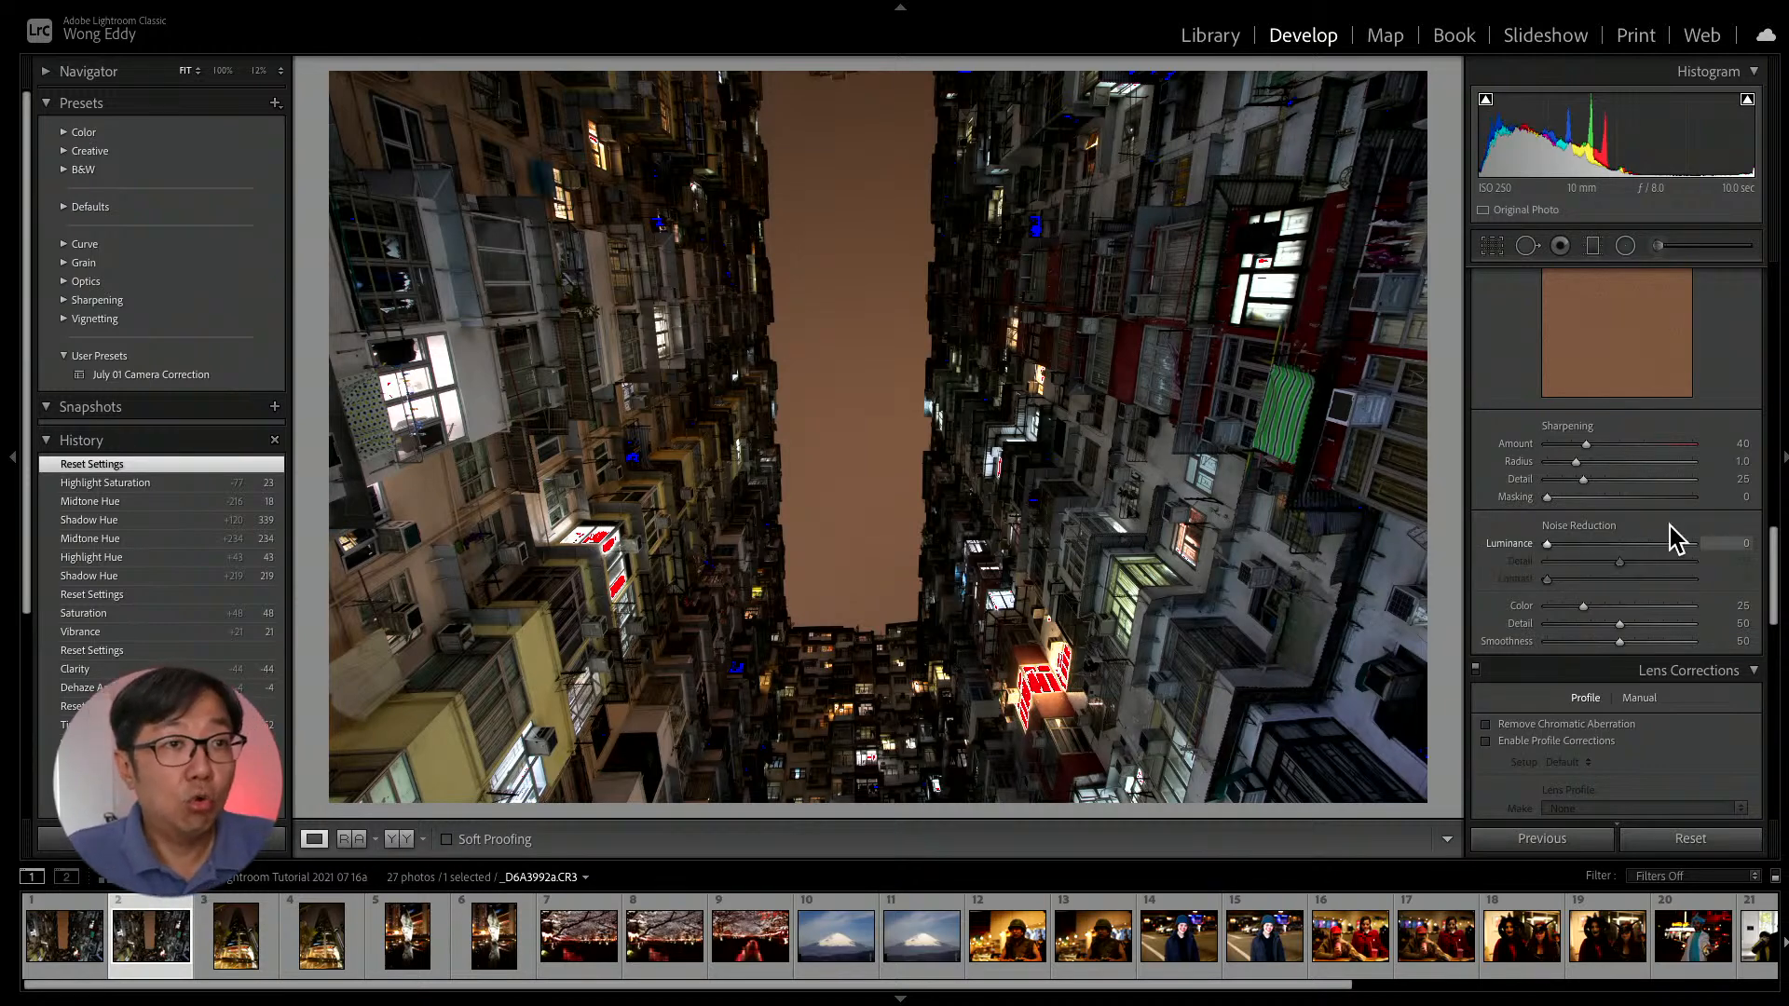
{"action": "scroll", "coordinate": [1681, 690], "scroll_direction": "down", "scroll_amount": 2}
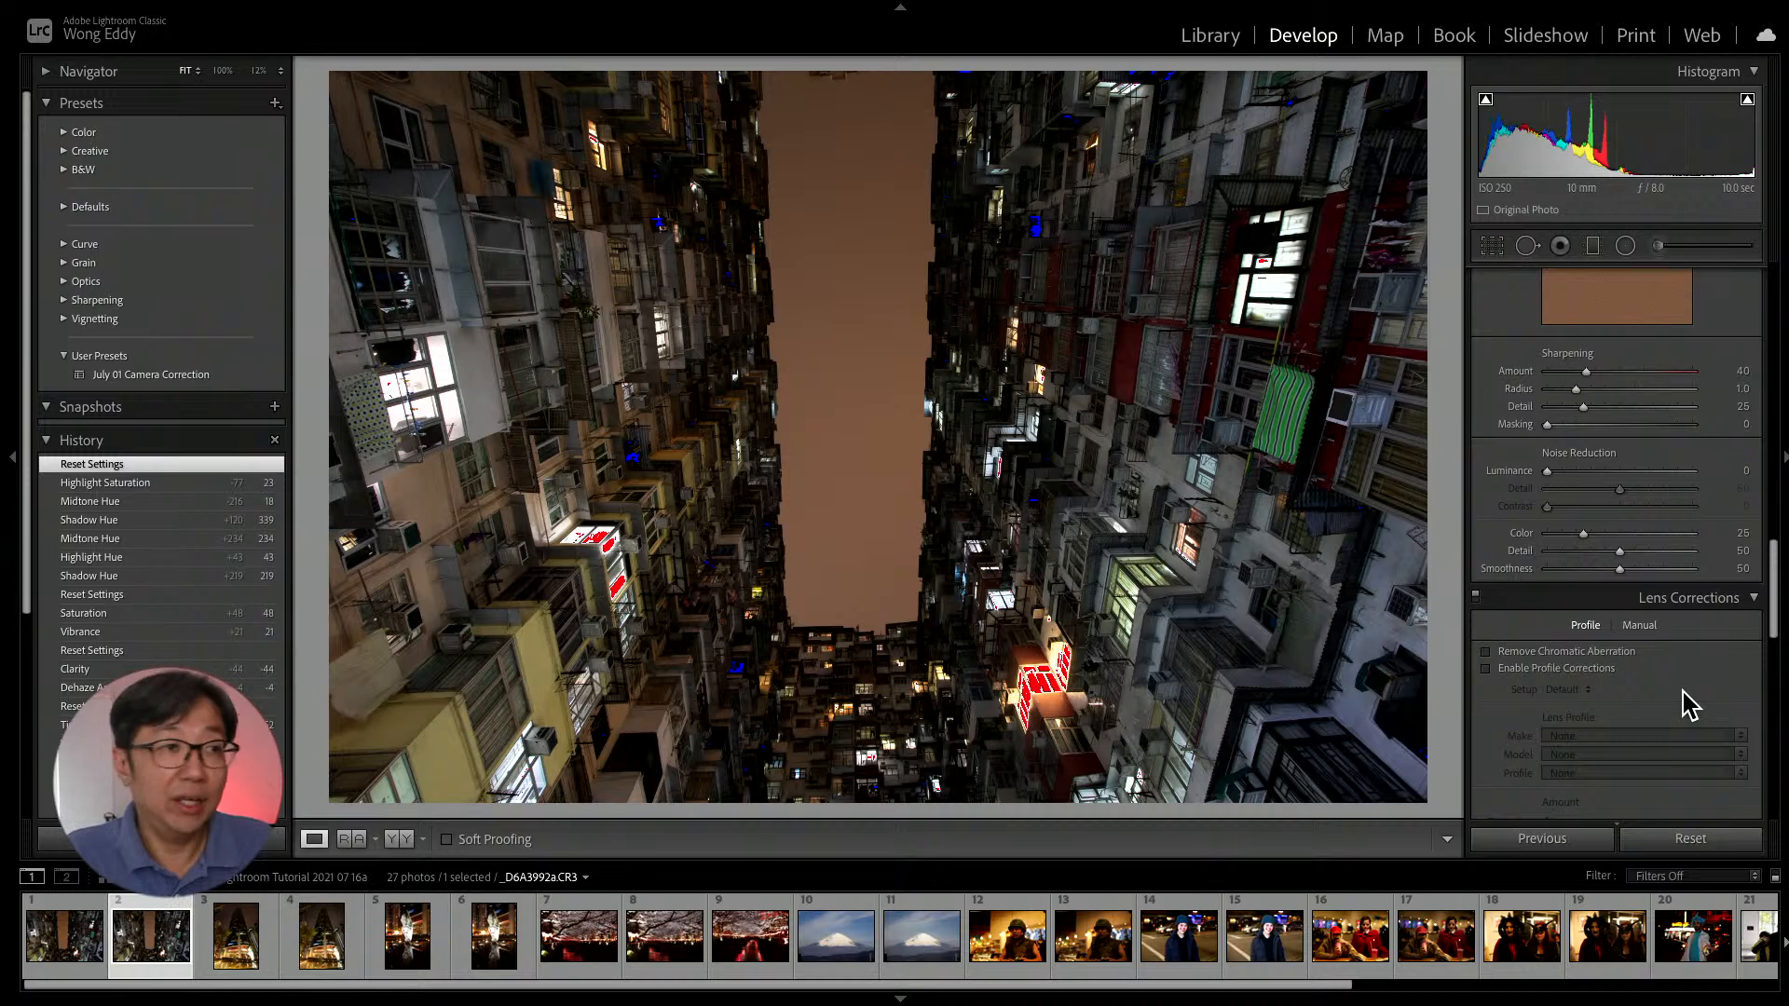
{"action": "scroll", "coordinate": [1658, 667], "scroll_direction": "down", "scroll_amount": 2}
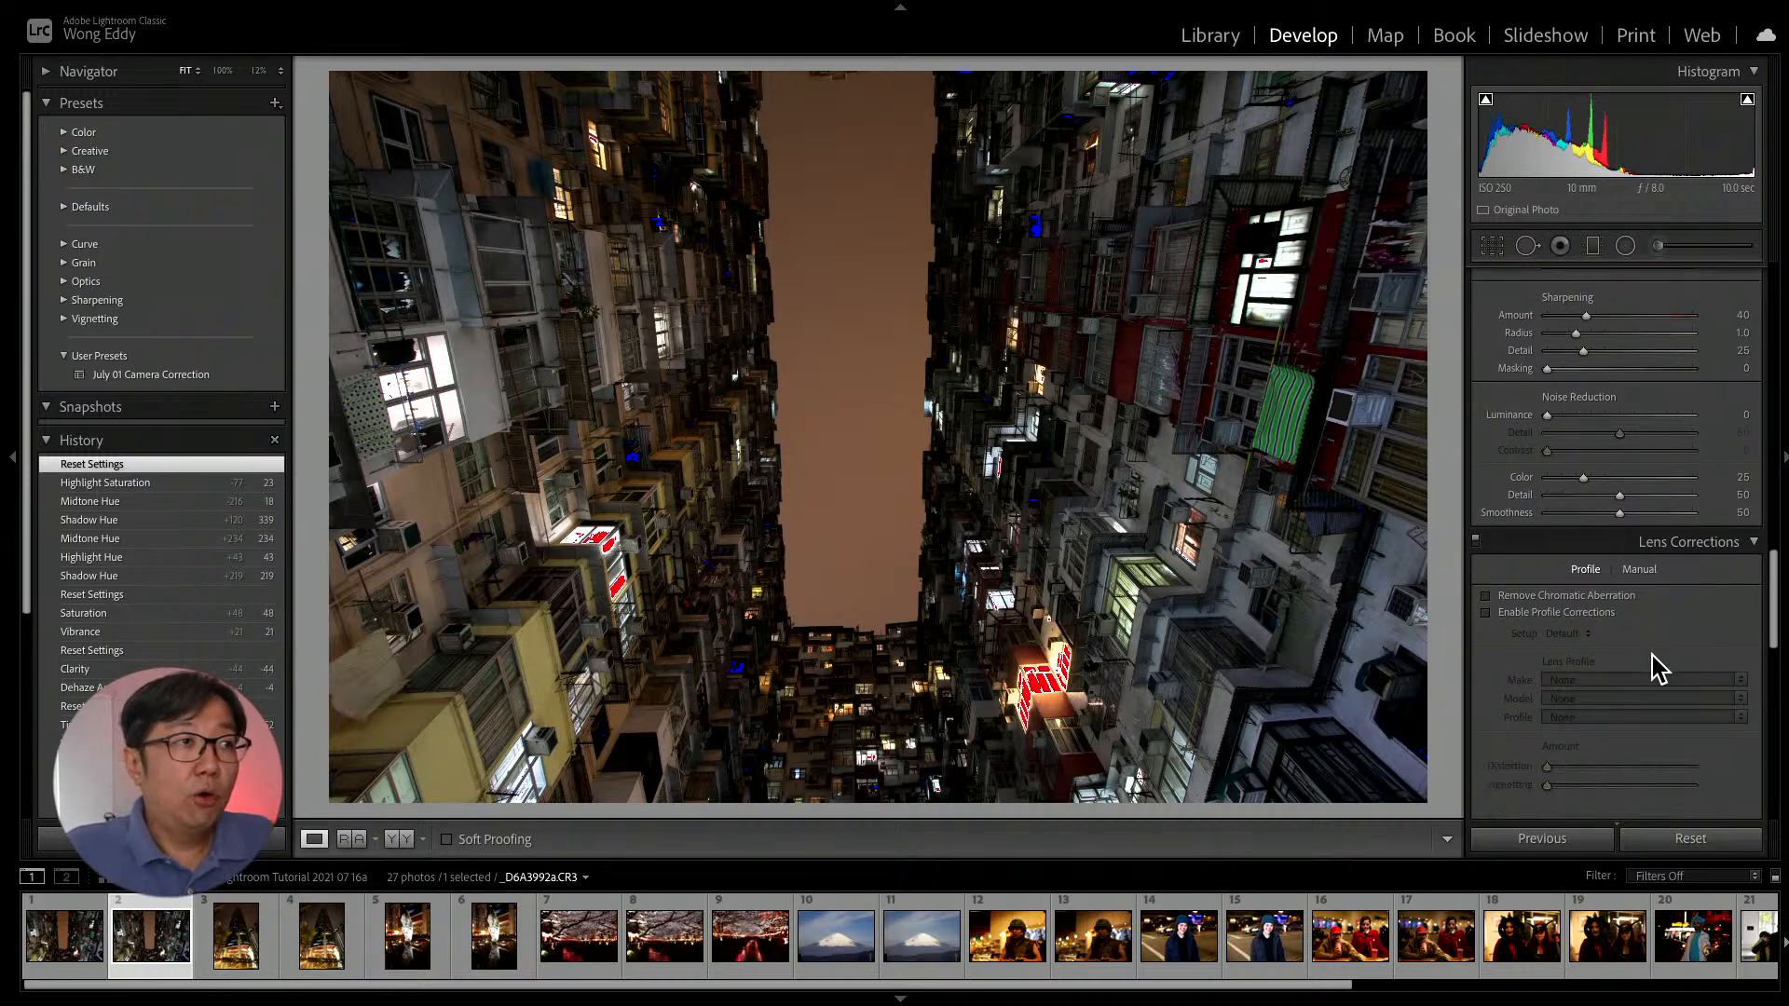
{"action": "scroll", "coordinate": [1655, 668], "scroll_direction": "down", "scroll_amount": 2}
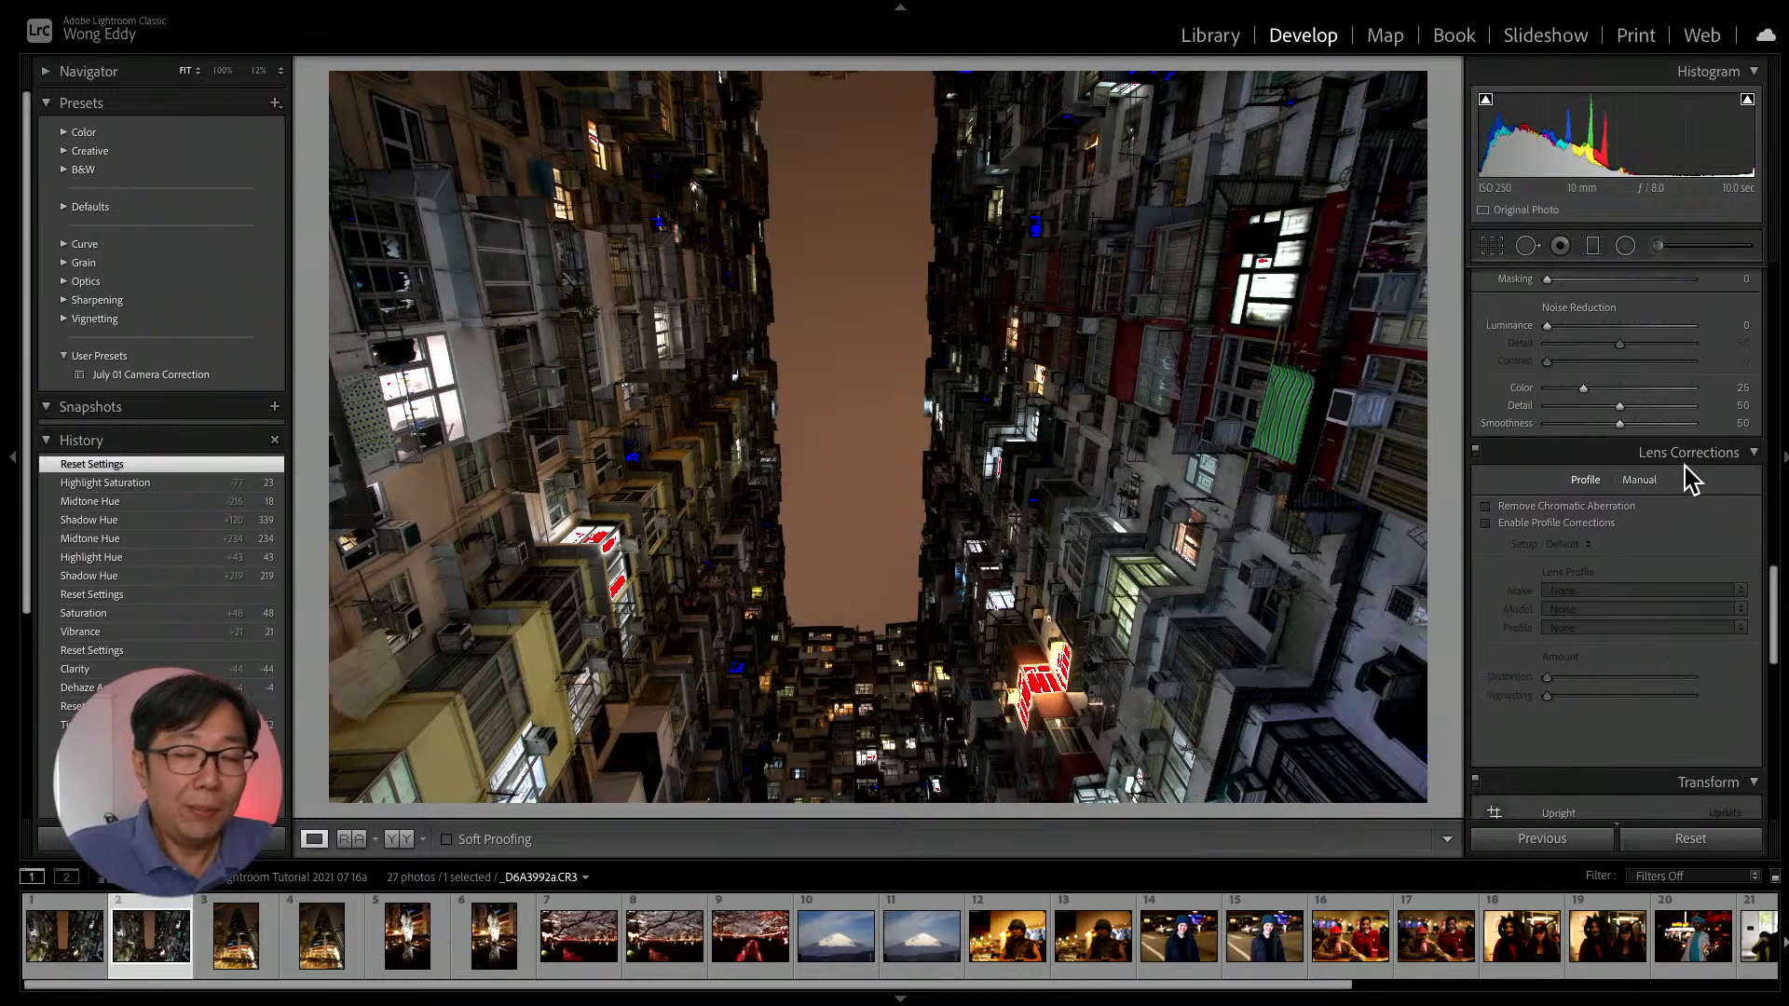
{"action": "scroll", "coordinate": [1684, 466], "scroll_direction": "down", "scroll_amount": 1}
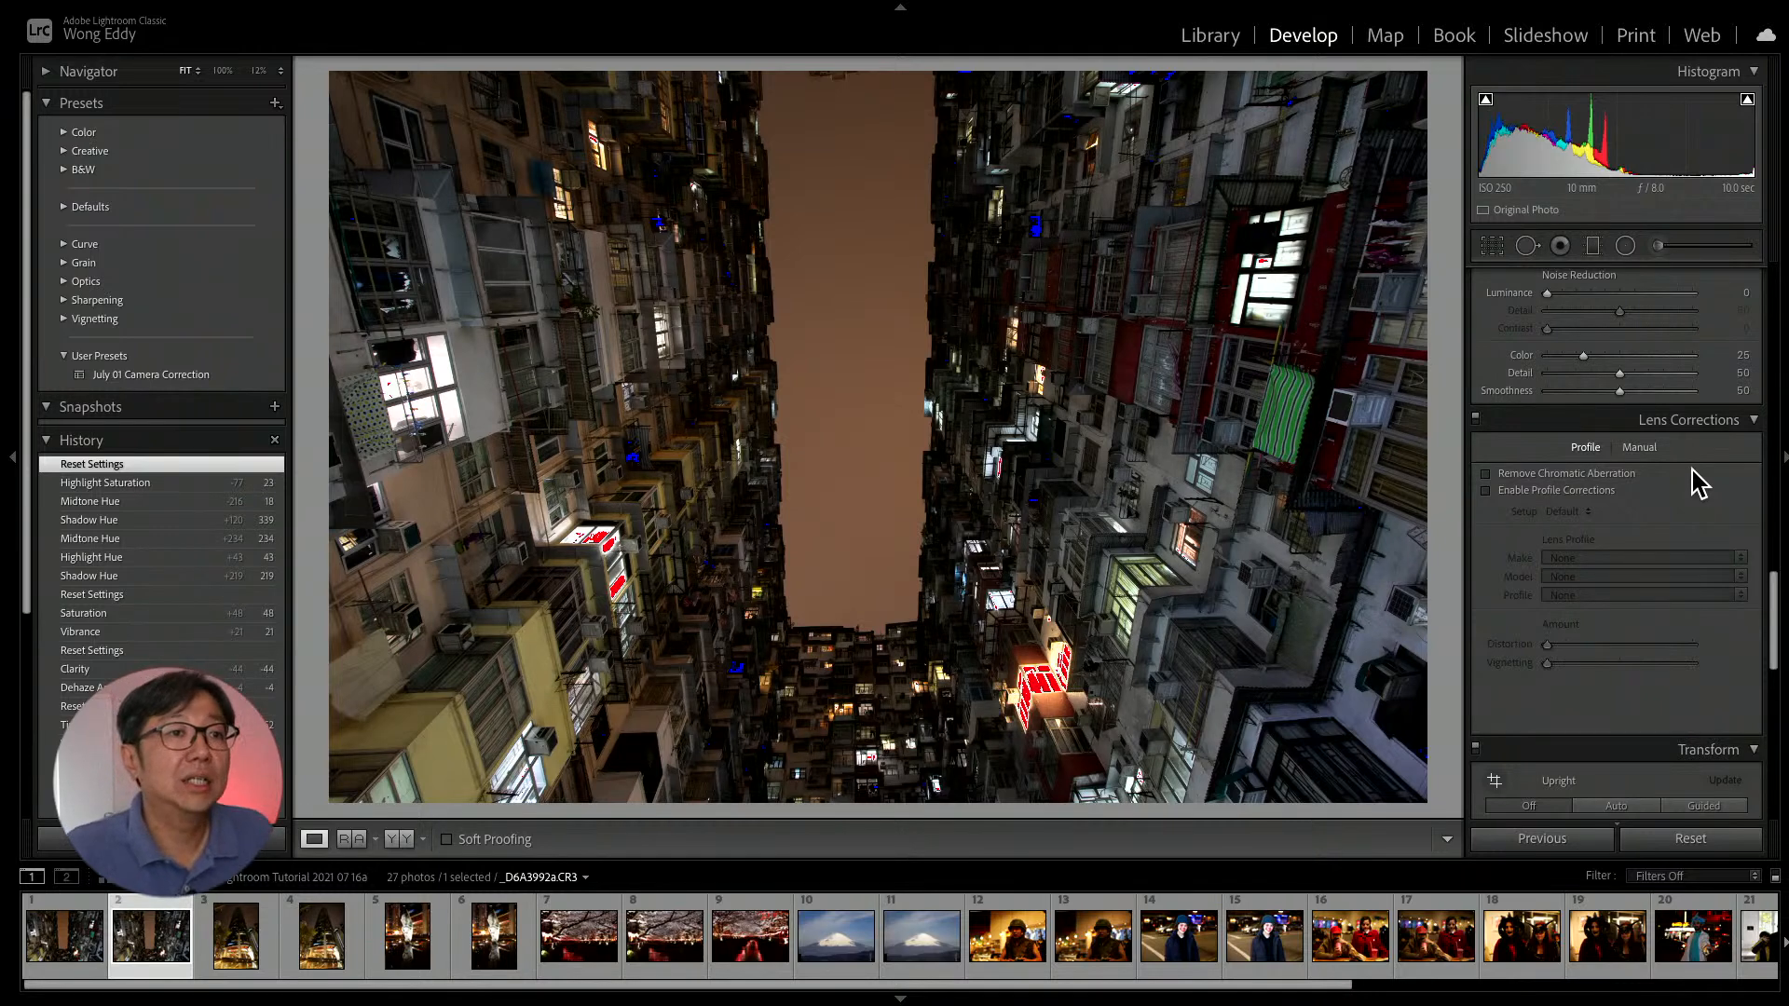
Try Remove Chromatic Aberration and Enable Profile Corrections on the raw photo, and reset its Develop settings.
{"action": "left_click", "coordinate": [1626, 475]}
{"action": "left_click", "coordinate": [1606, 491]}
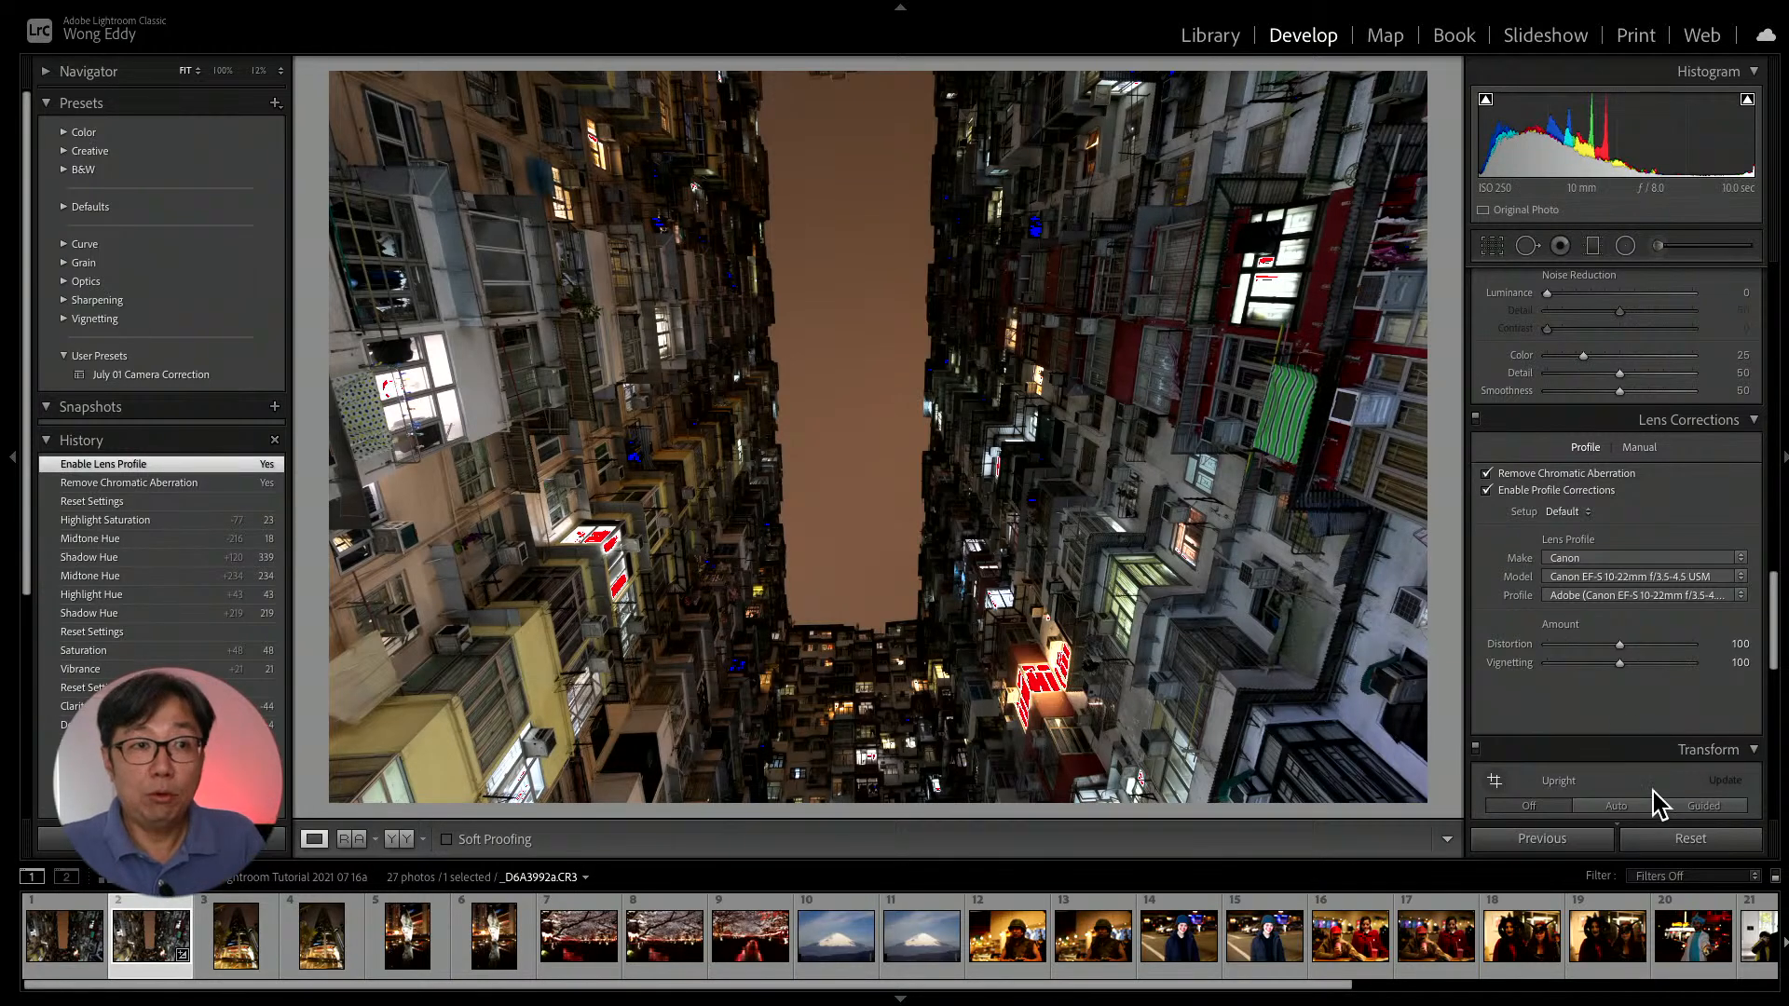
{"action": "left_click", "coordinate": [1683, 838]}
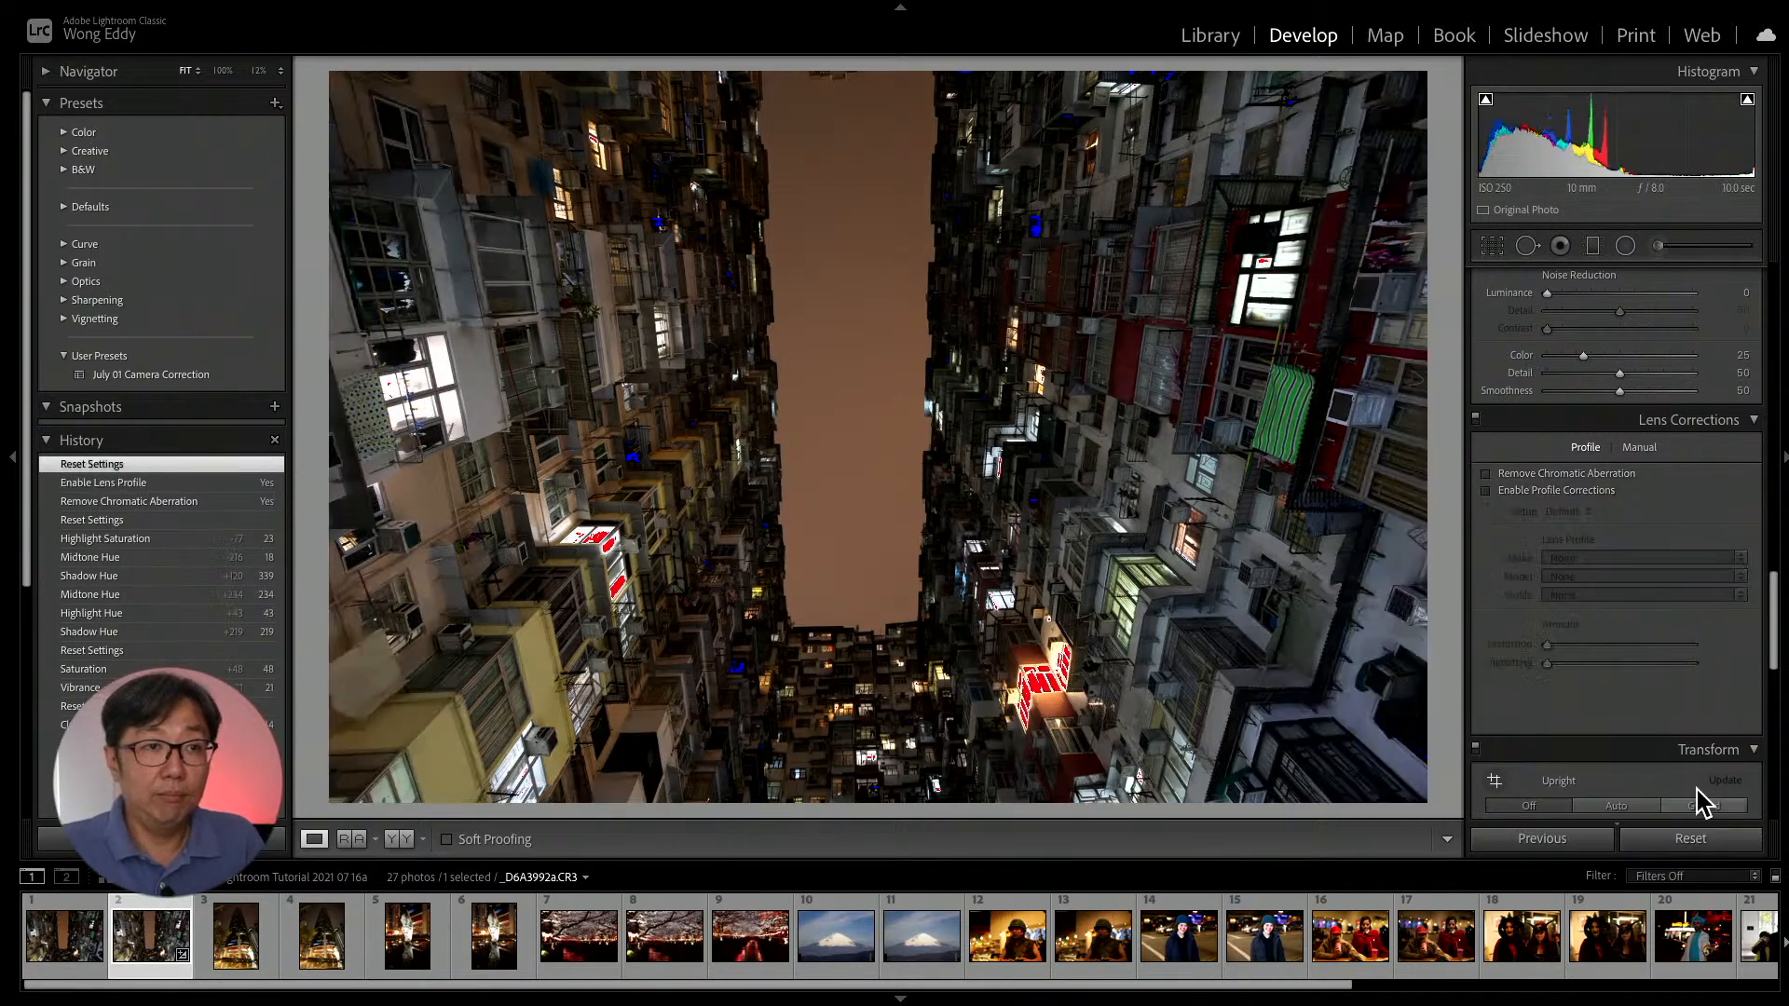
Re-enable the lens profile corrections and chromatic aberration removal, and compare the raw photo with its JPEG version.
{"action": "left_click", "coordinate": [1541, 488]}
{"action": "left_click", "coordinate": [1537, 473]}
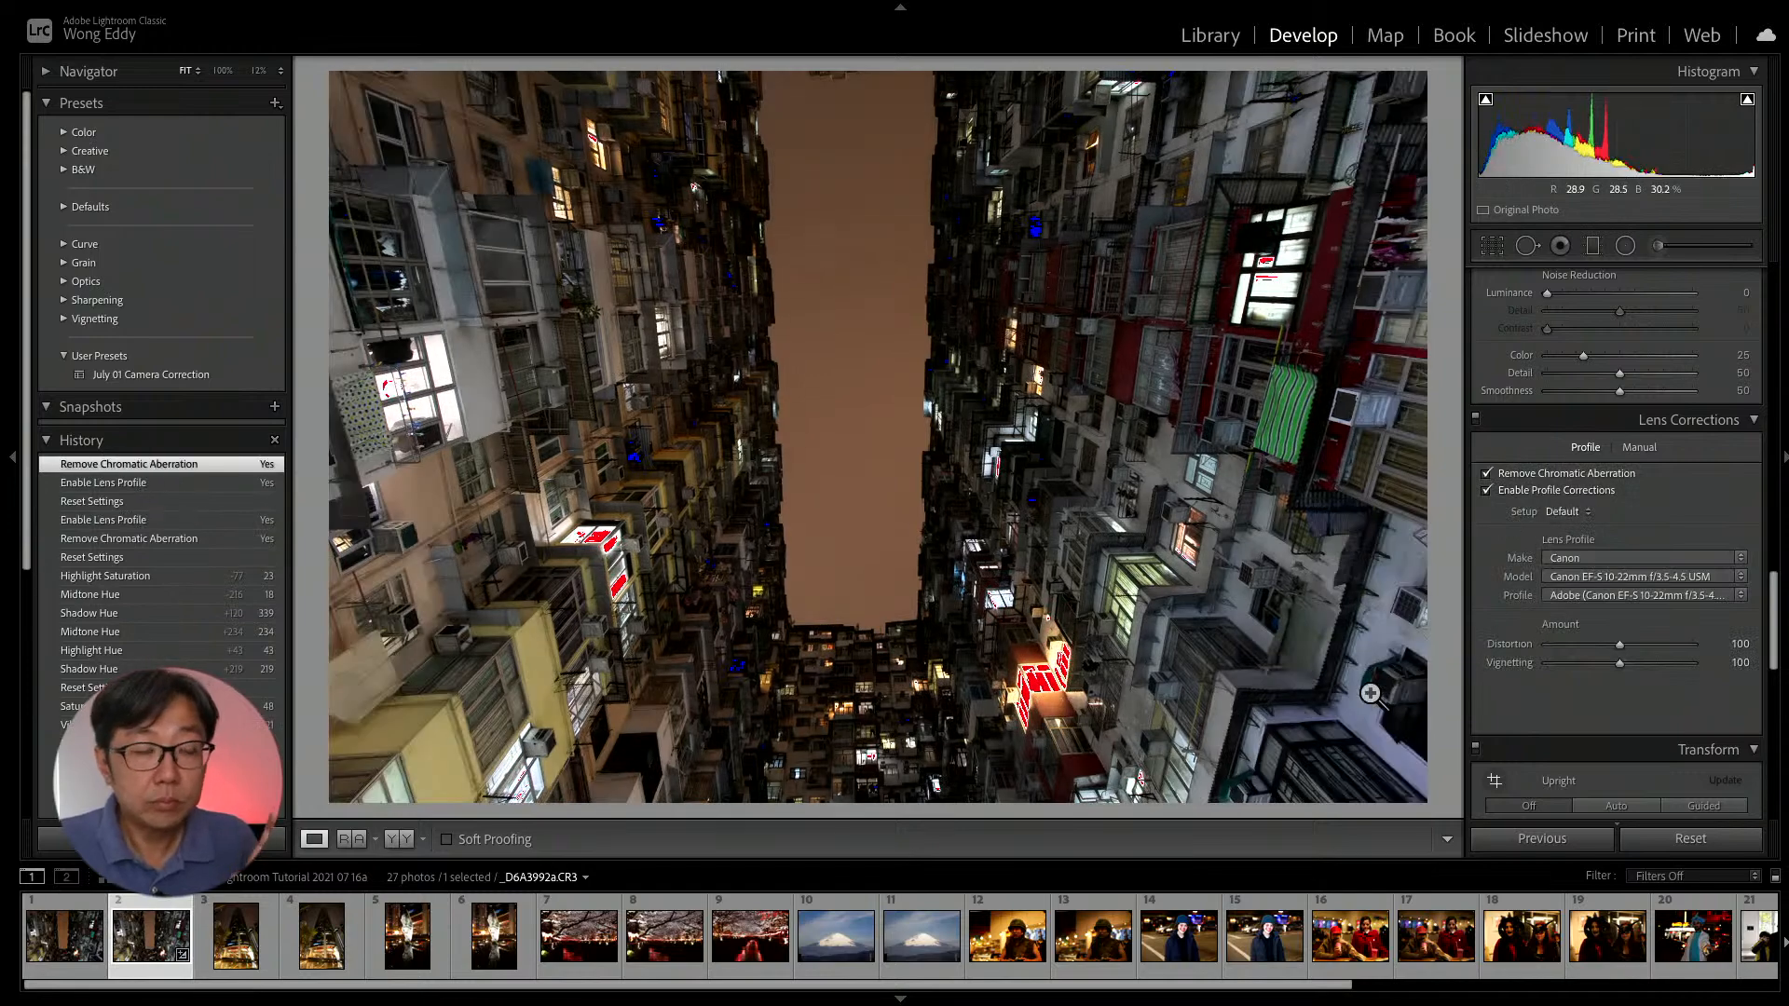
{"action": "left_click", "coordinate": [54, 947]}
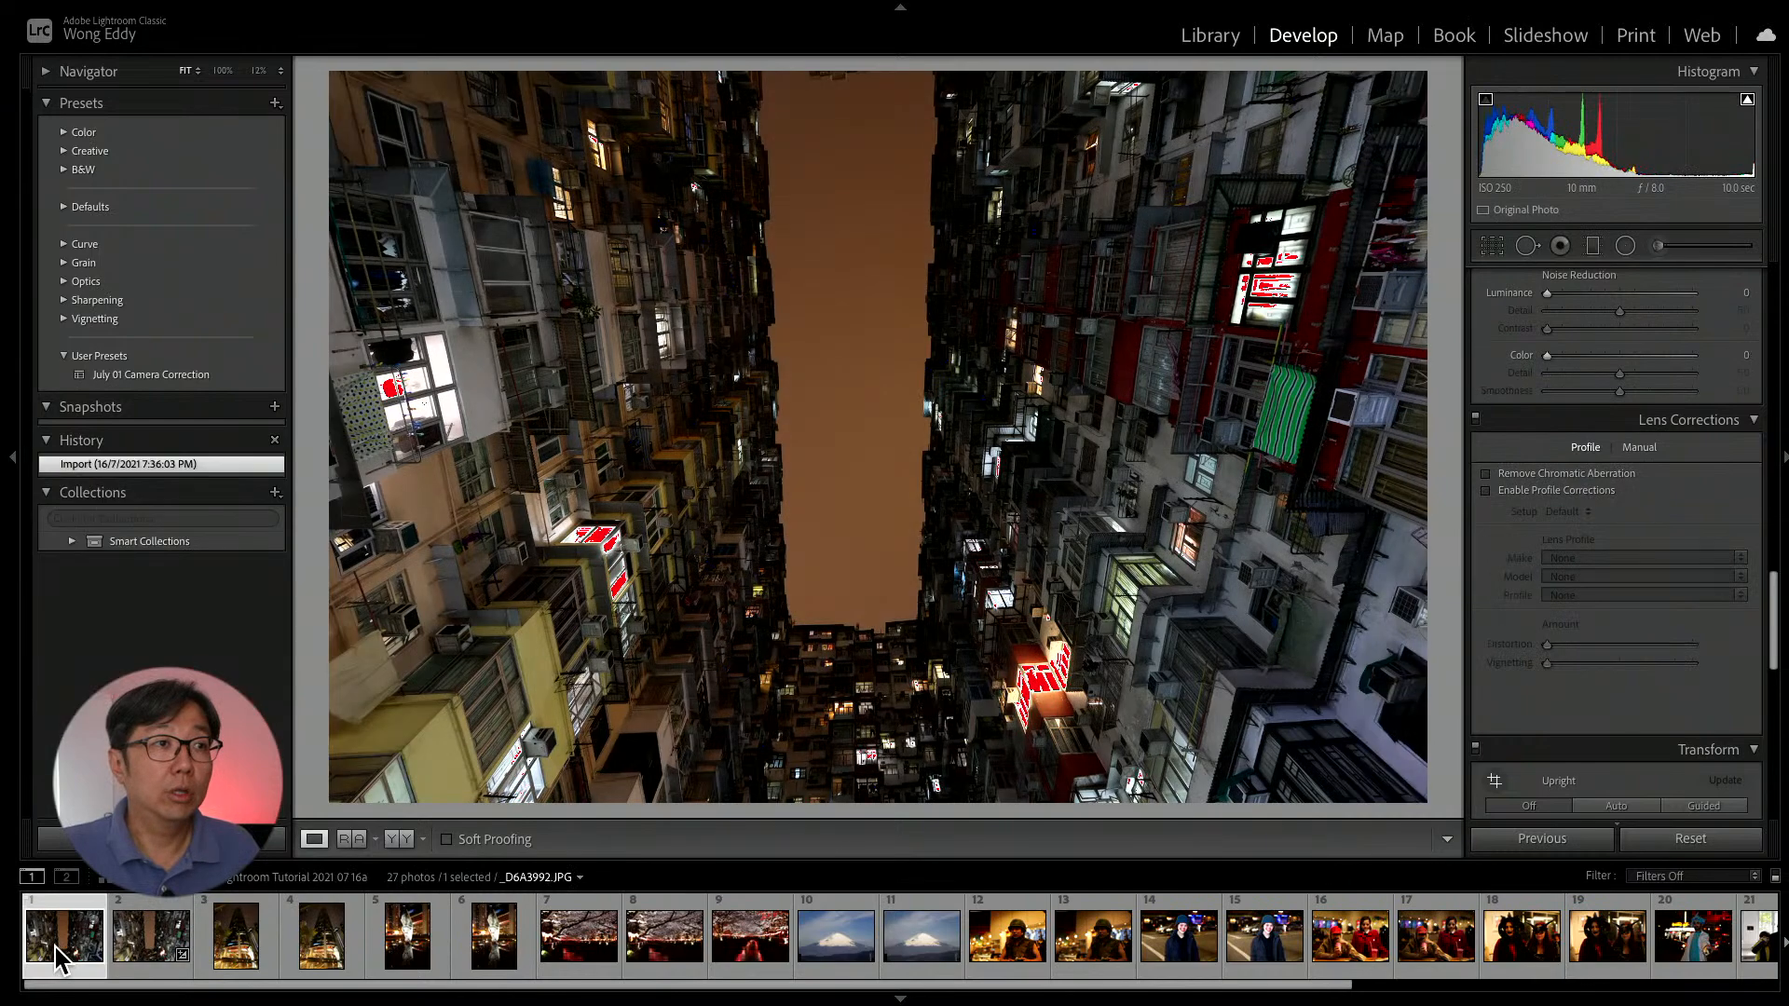
{"action": "left_click", "coordinate": [126, 949]}
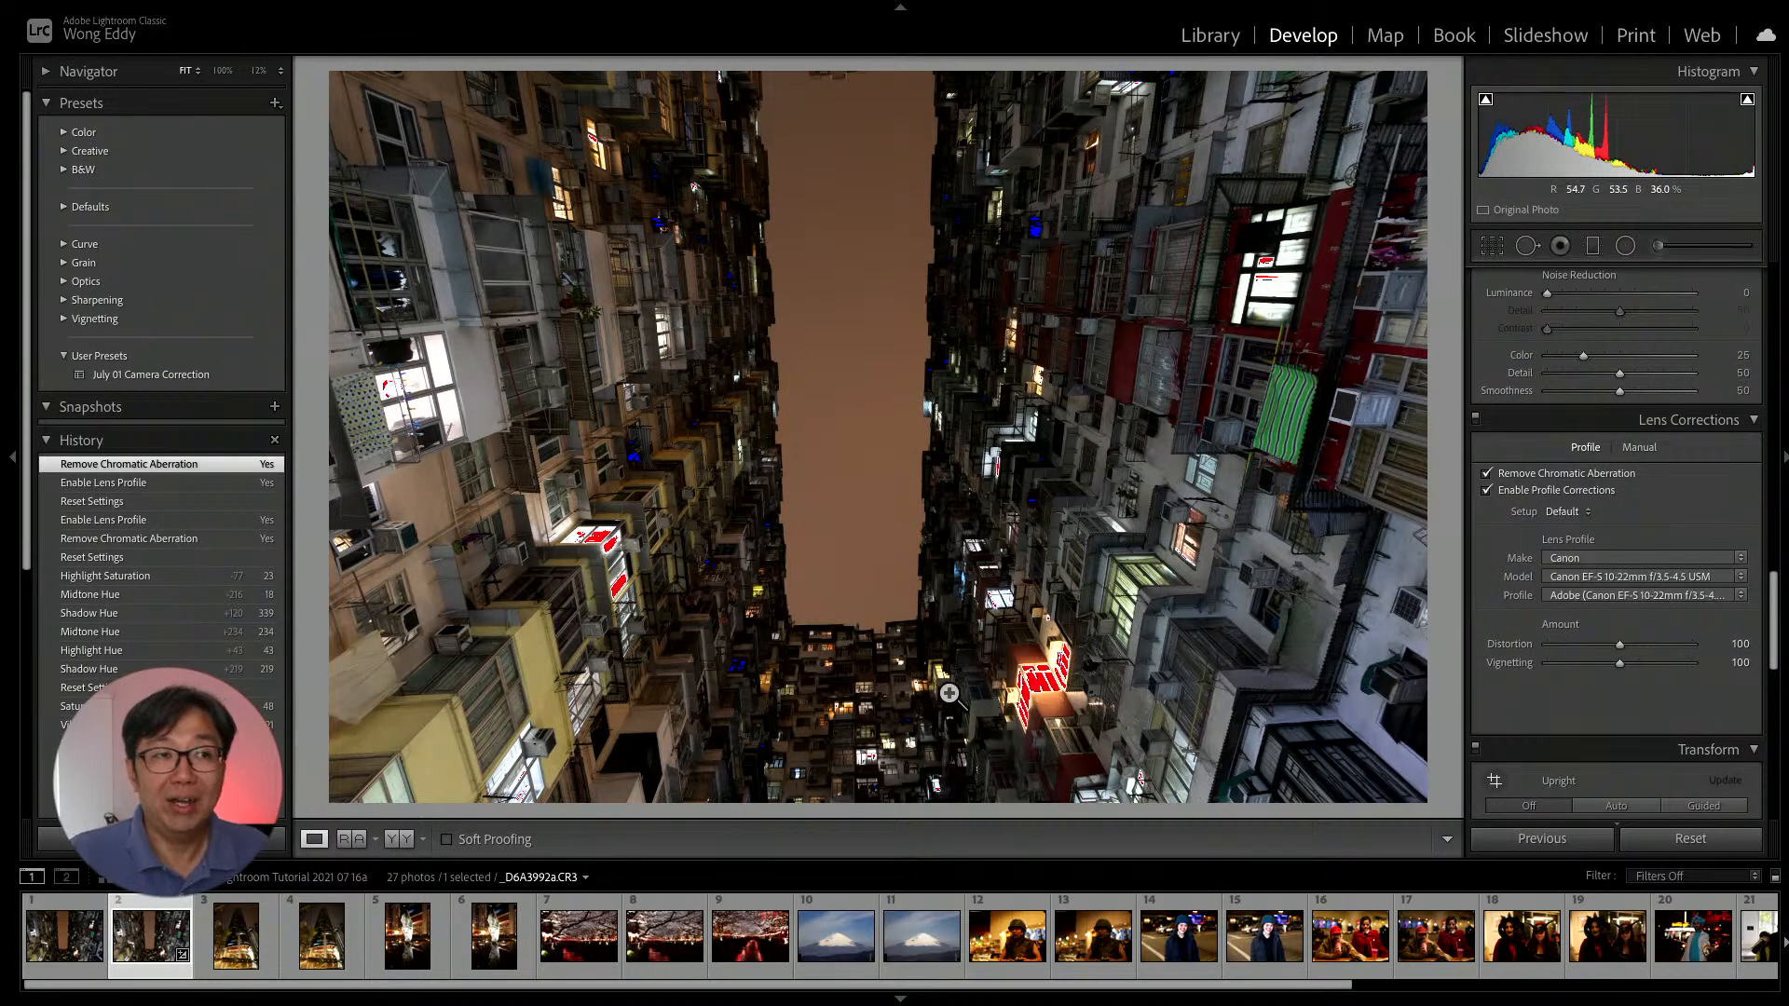
{"action": "left_click", "coordinate": [85, 943]}
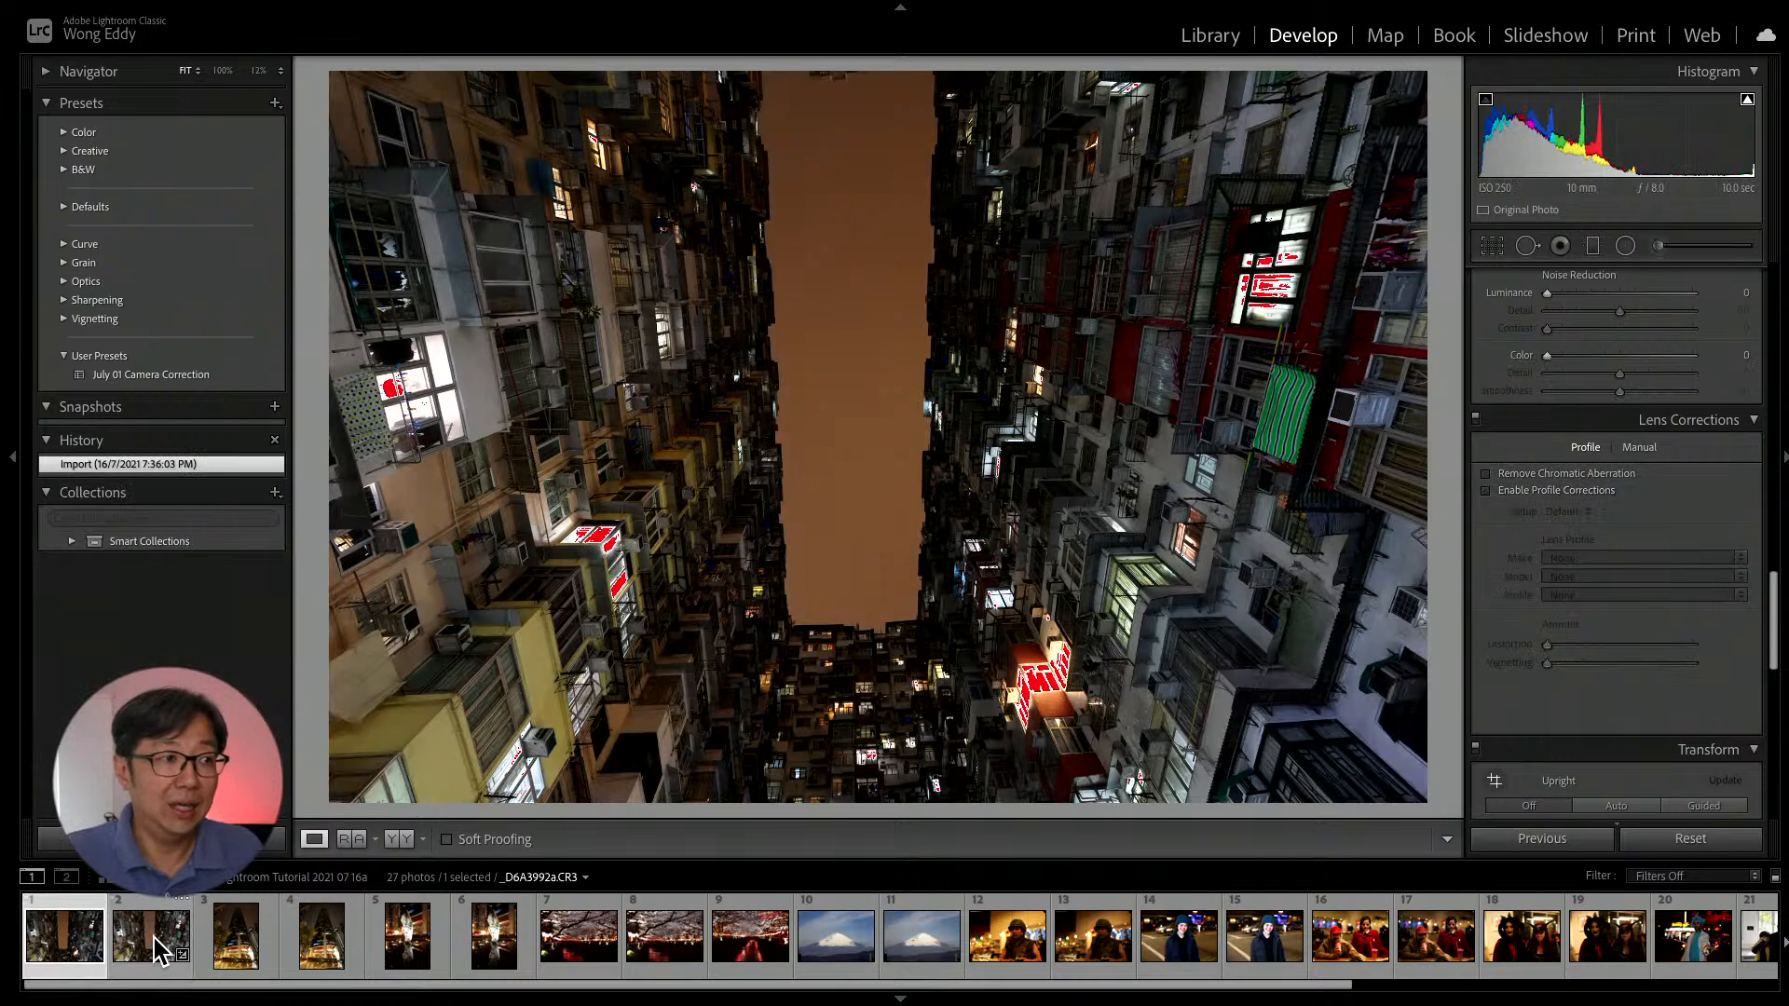
{"action": "left_click", "coordinate": [158, 950]}
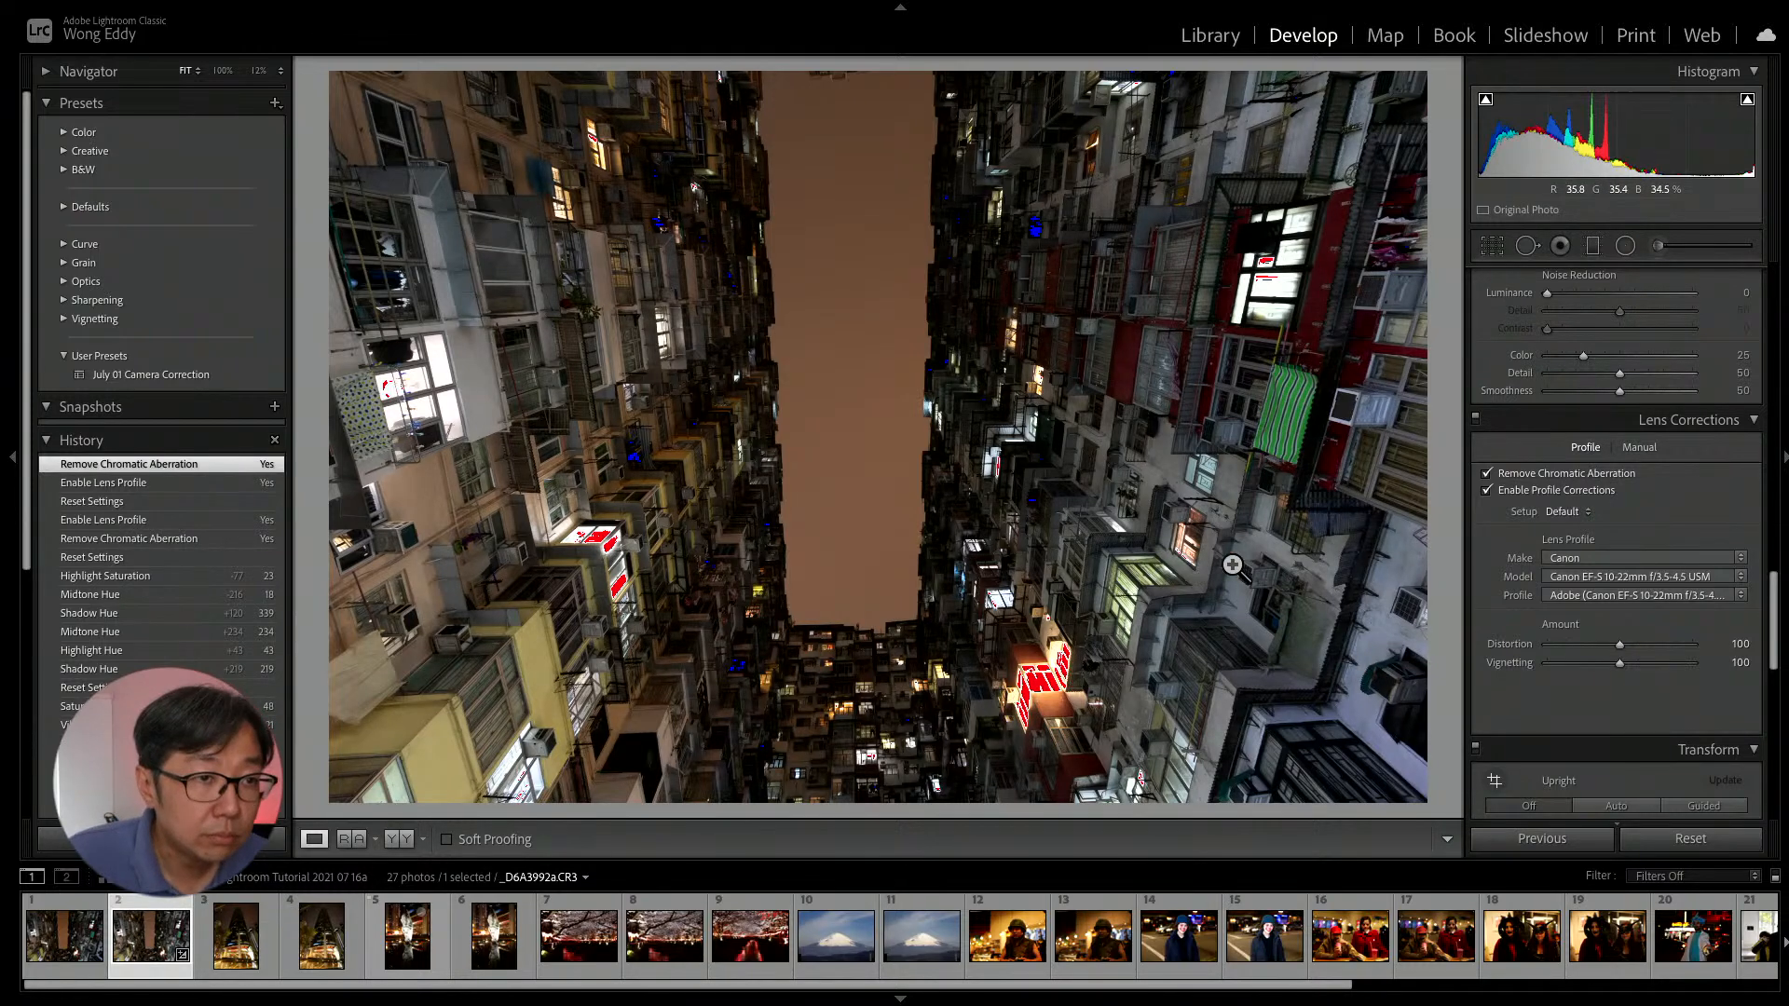
Look through the Transform, Effects and Calibration adjustments and reset the raw photo's Develop settings.
{"action": "scroll", "coordinate": [1668, 650], "scroll_direction": "down", "scroll_amount": 3}
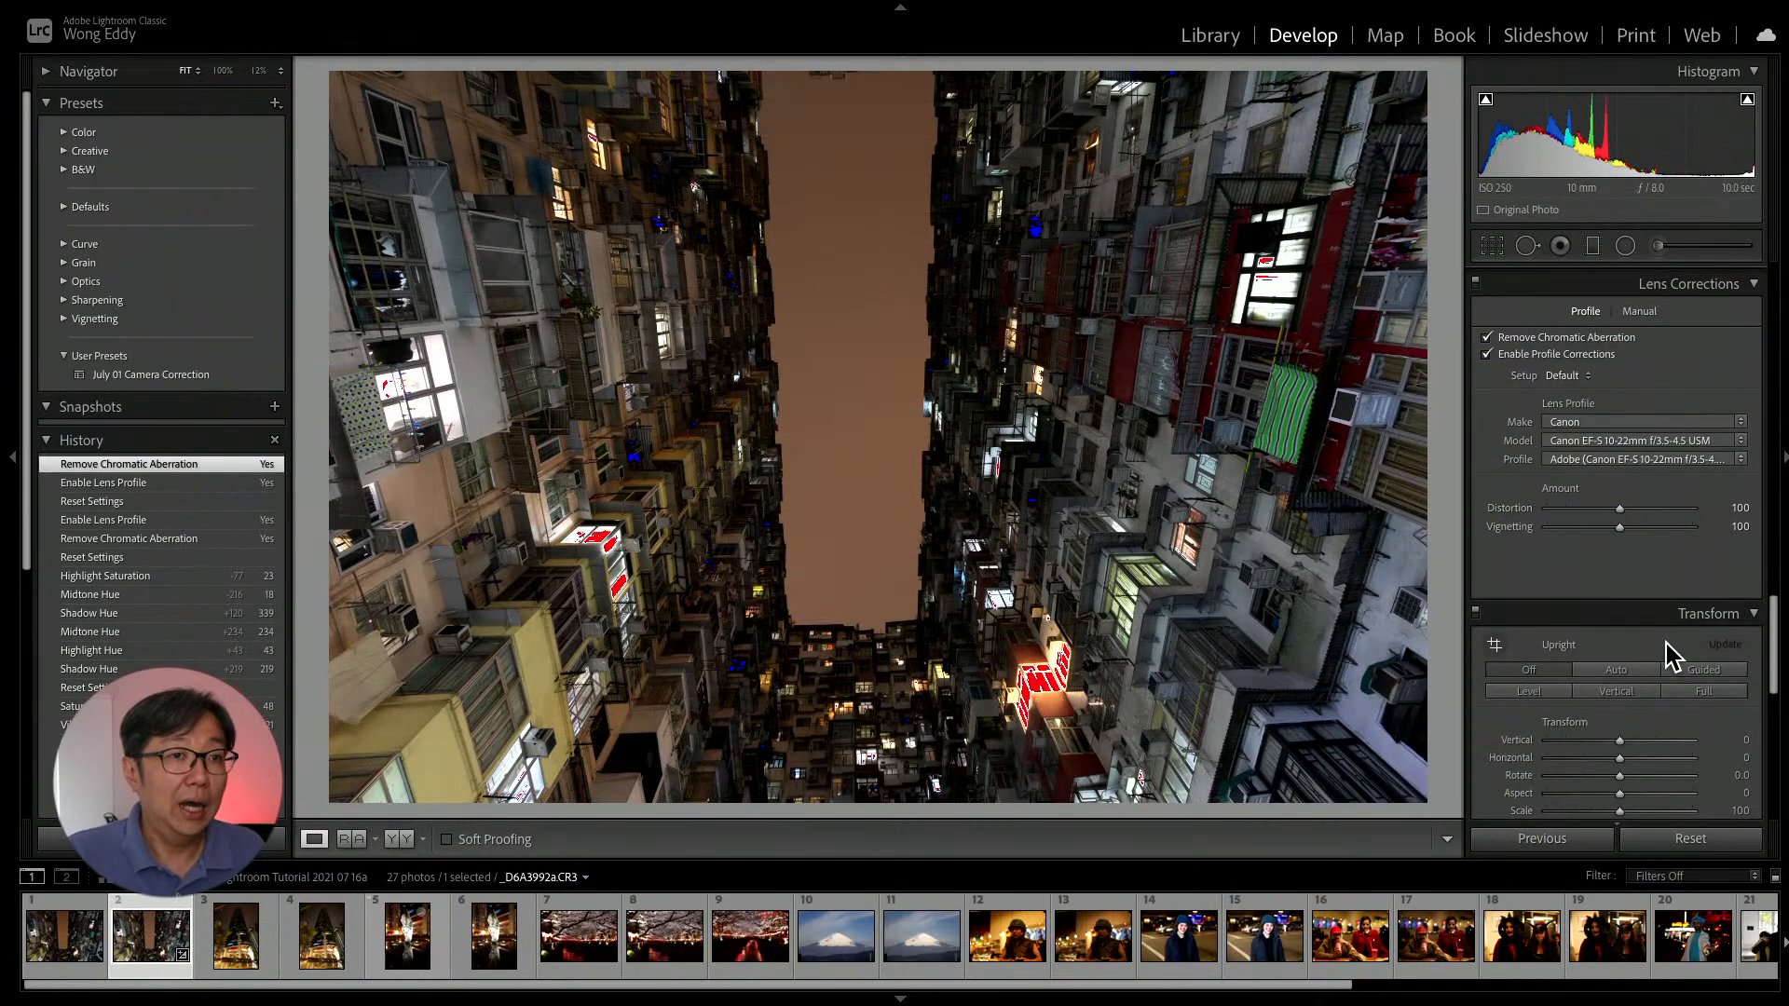
{"action": "scroll", "coordinate": [1668, 655], "scroll_direction": "down", "scroll_amount": 3}
{"action": "scroll", "coordinate": [1668, 655], "scroll_direction": "down", "scroll_amount": 4}
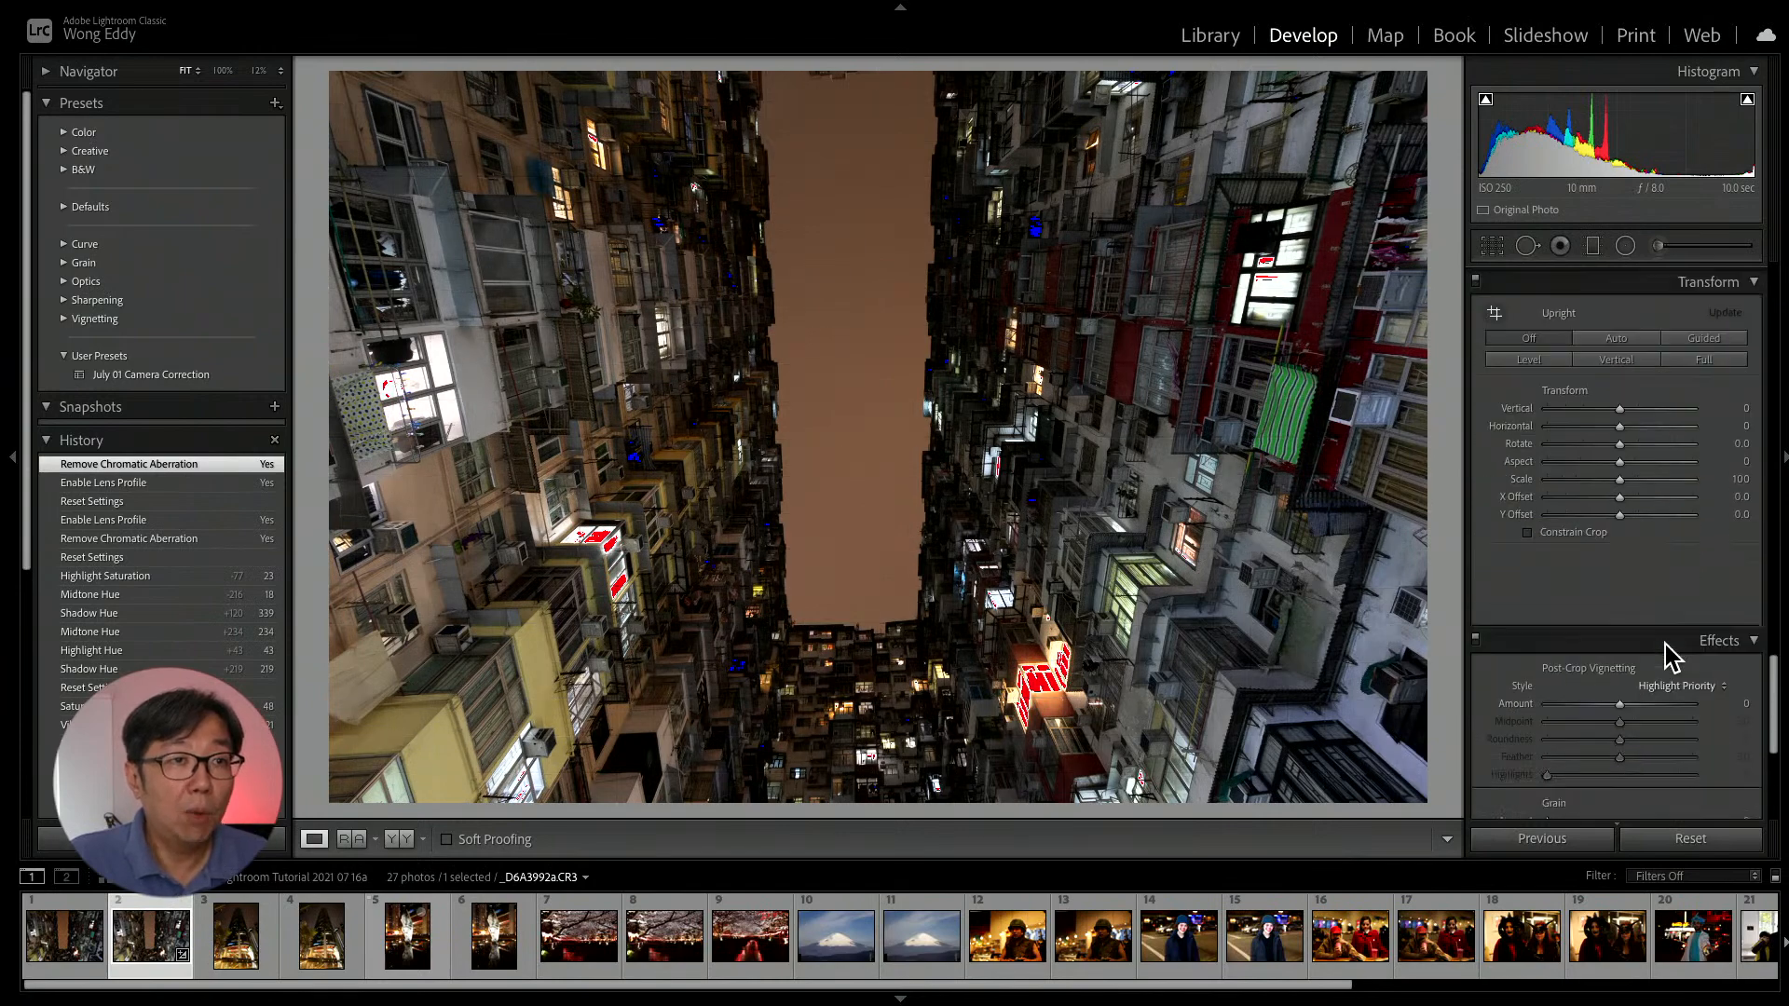
{"action": "scroll", "coordinate": [1668, 655], "scroll_direction": "down", "scroll_amount": 4}
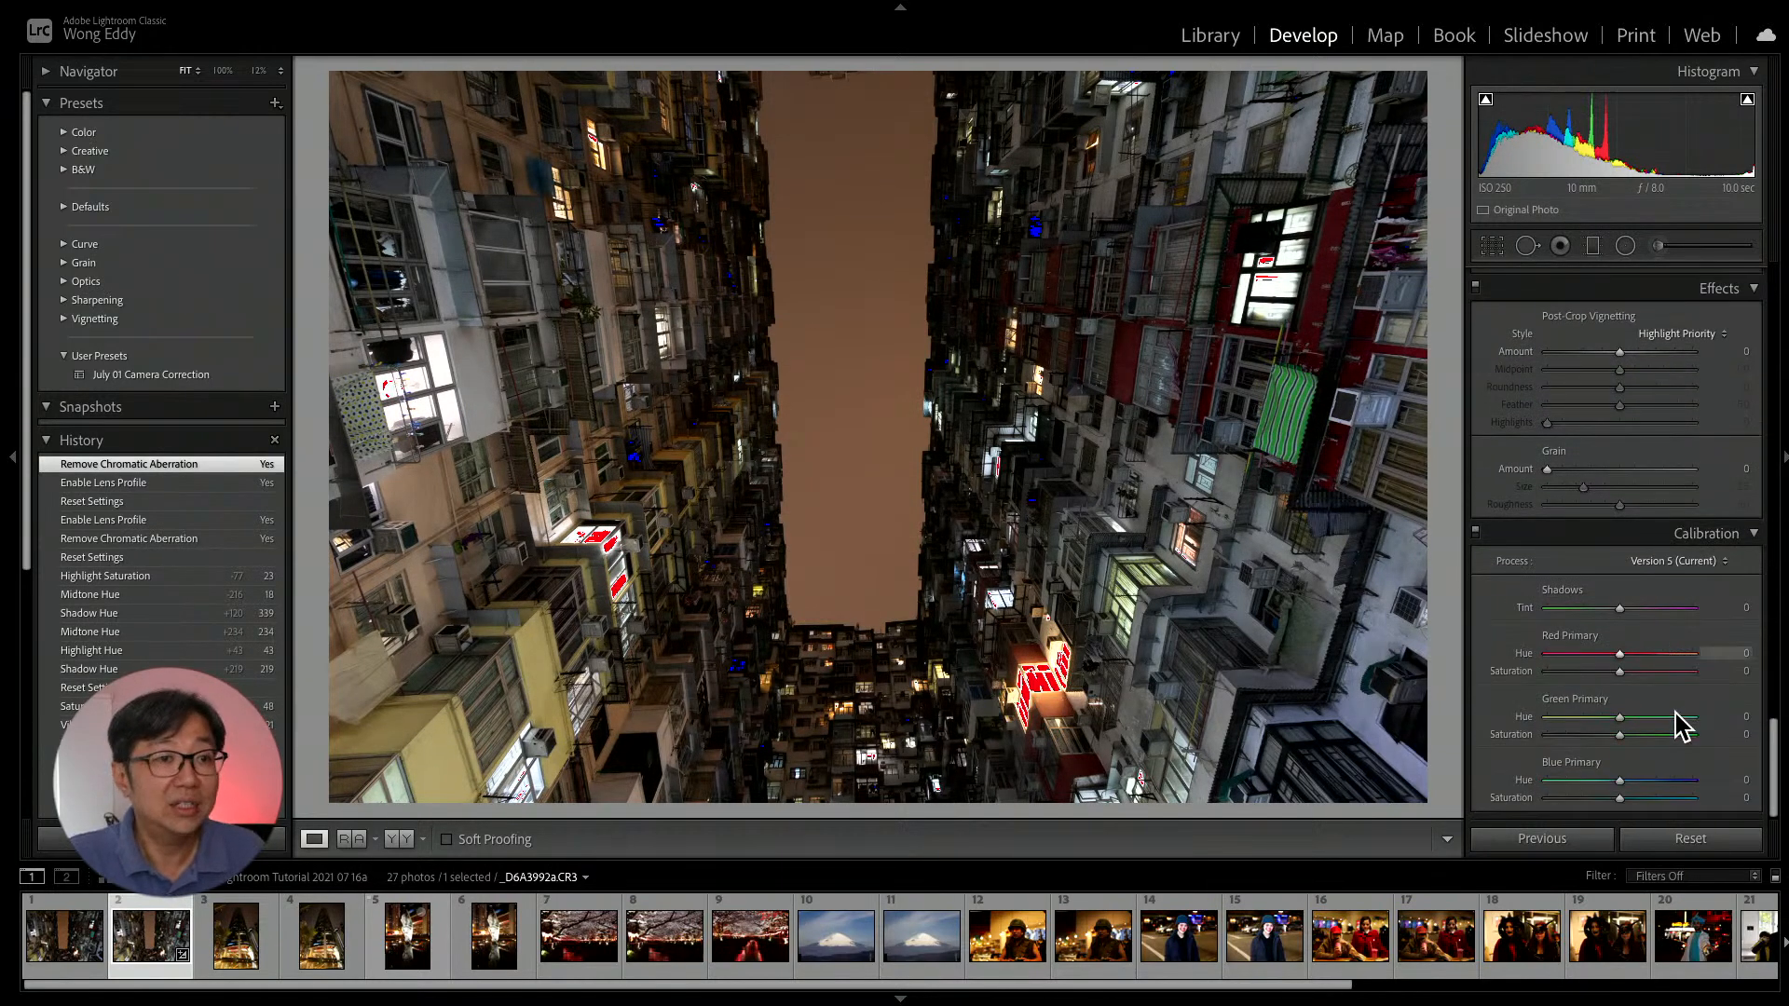
{"action": "left_click", "coordinate": [1698, 844]}
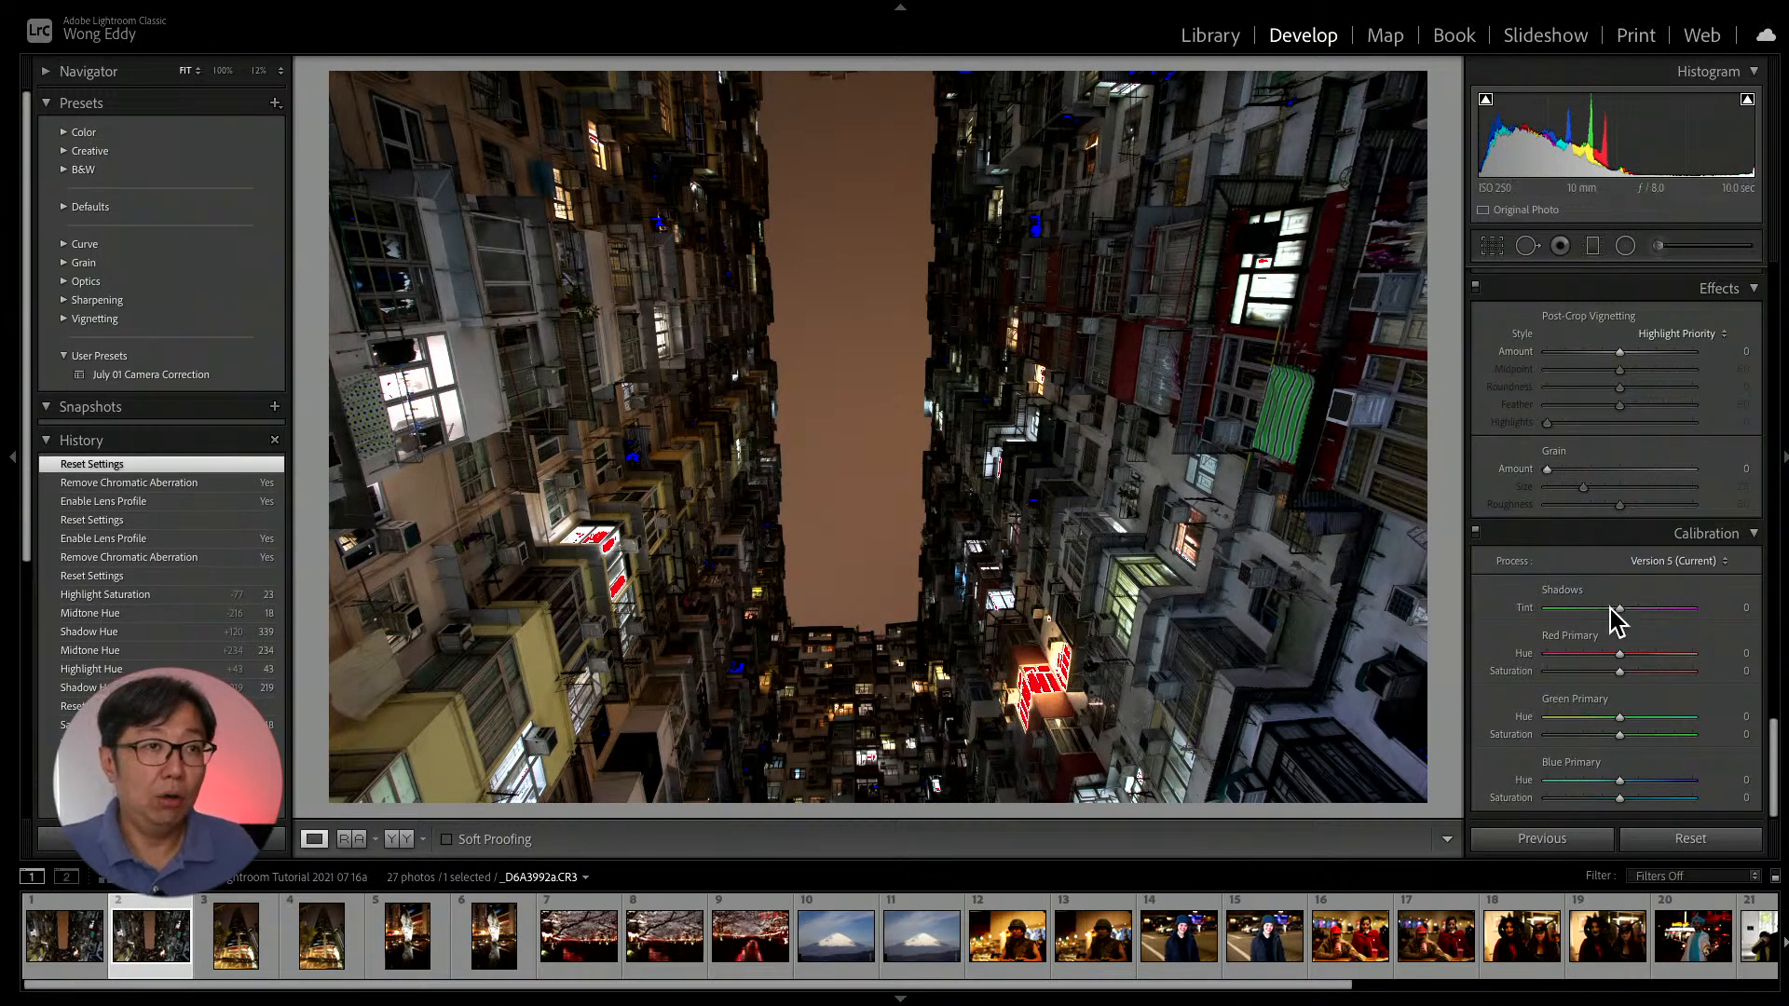
Return to the Basic adjustments, collapse the histogram and view the building edge beside the sky at 100%.
{"action": "scroll", "coordinate": [1613, 619], "scroll_direction": "up", "scroll_amount": 10}
{"action": "scroll", "coordinate": [1635, 671], "scroll_direction": "up", "scroll_amount": 10}
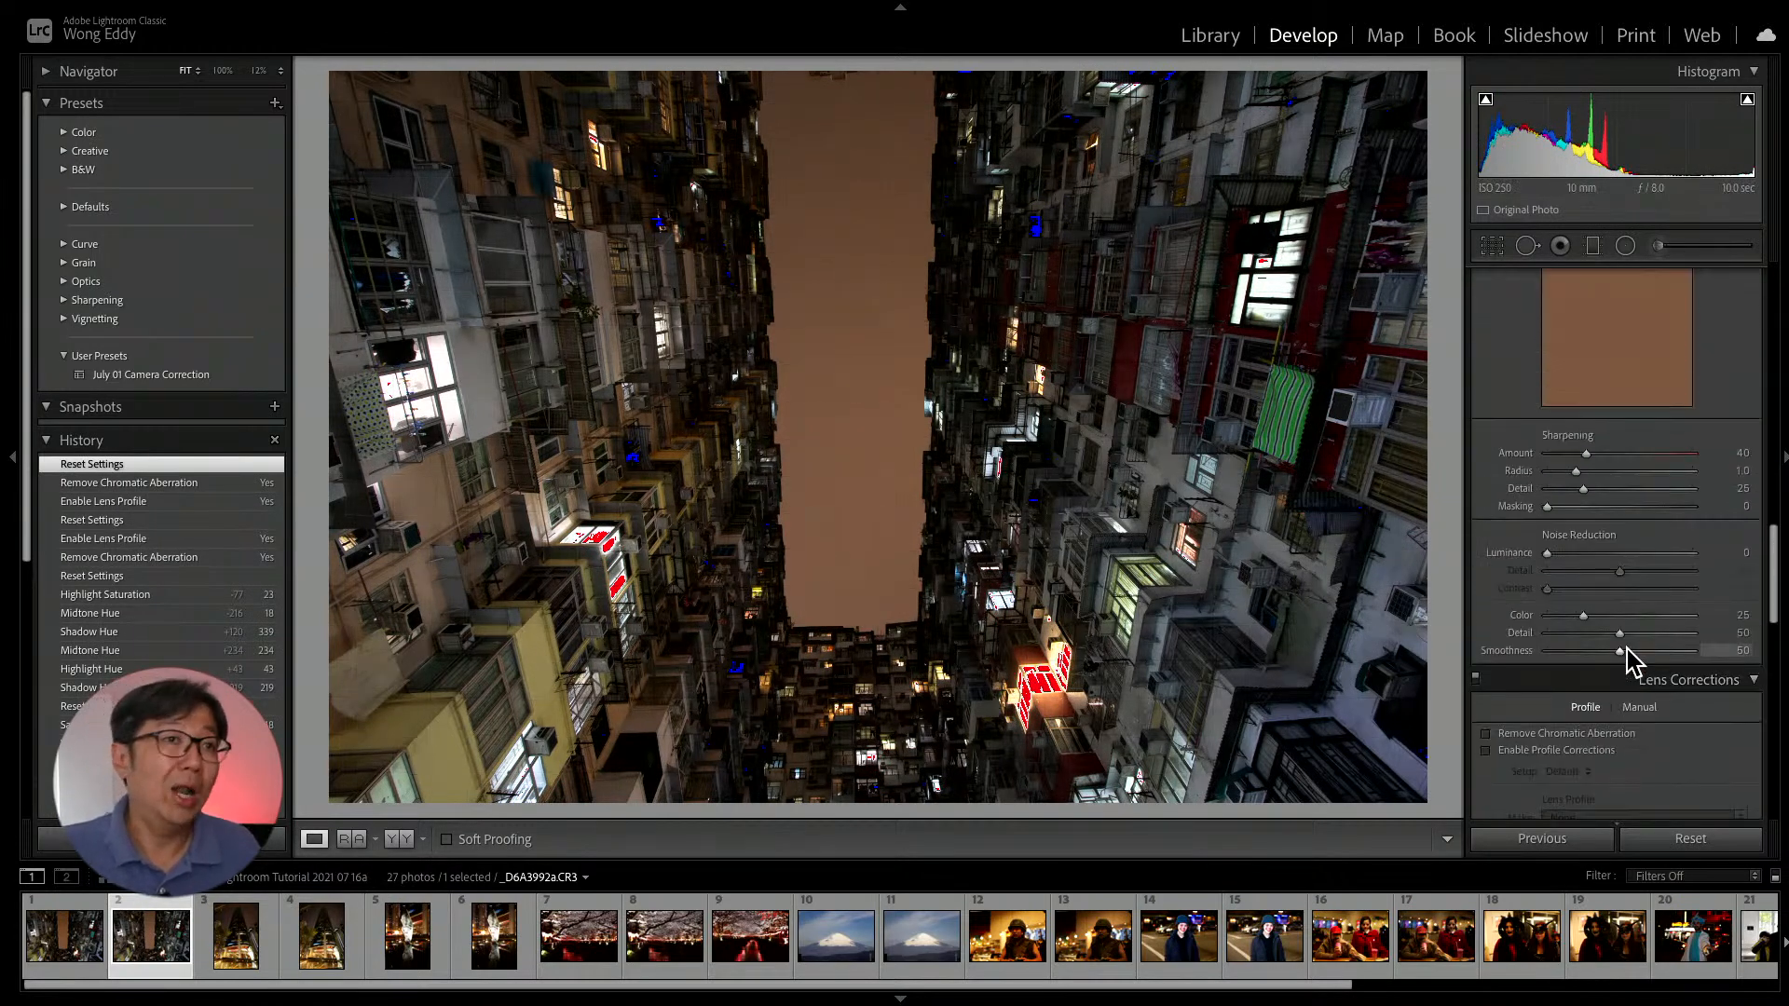
{"action": "scroll", "coordinate": [1617, 629], "scroll_direction": "up", "scroll_amount": 6}
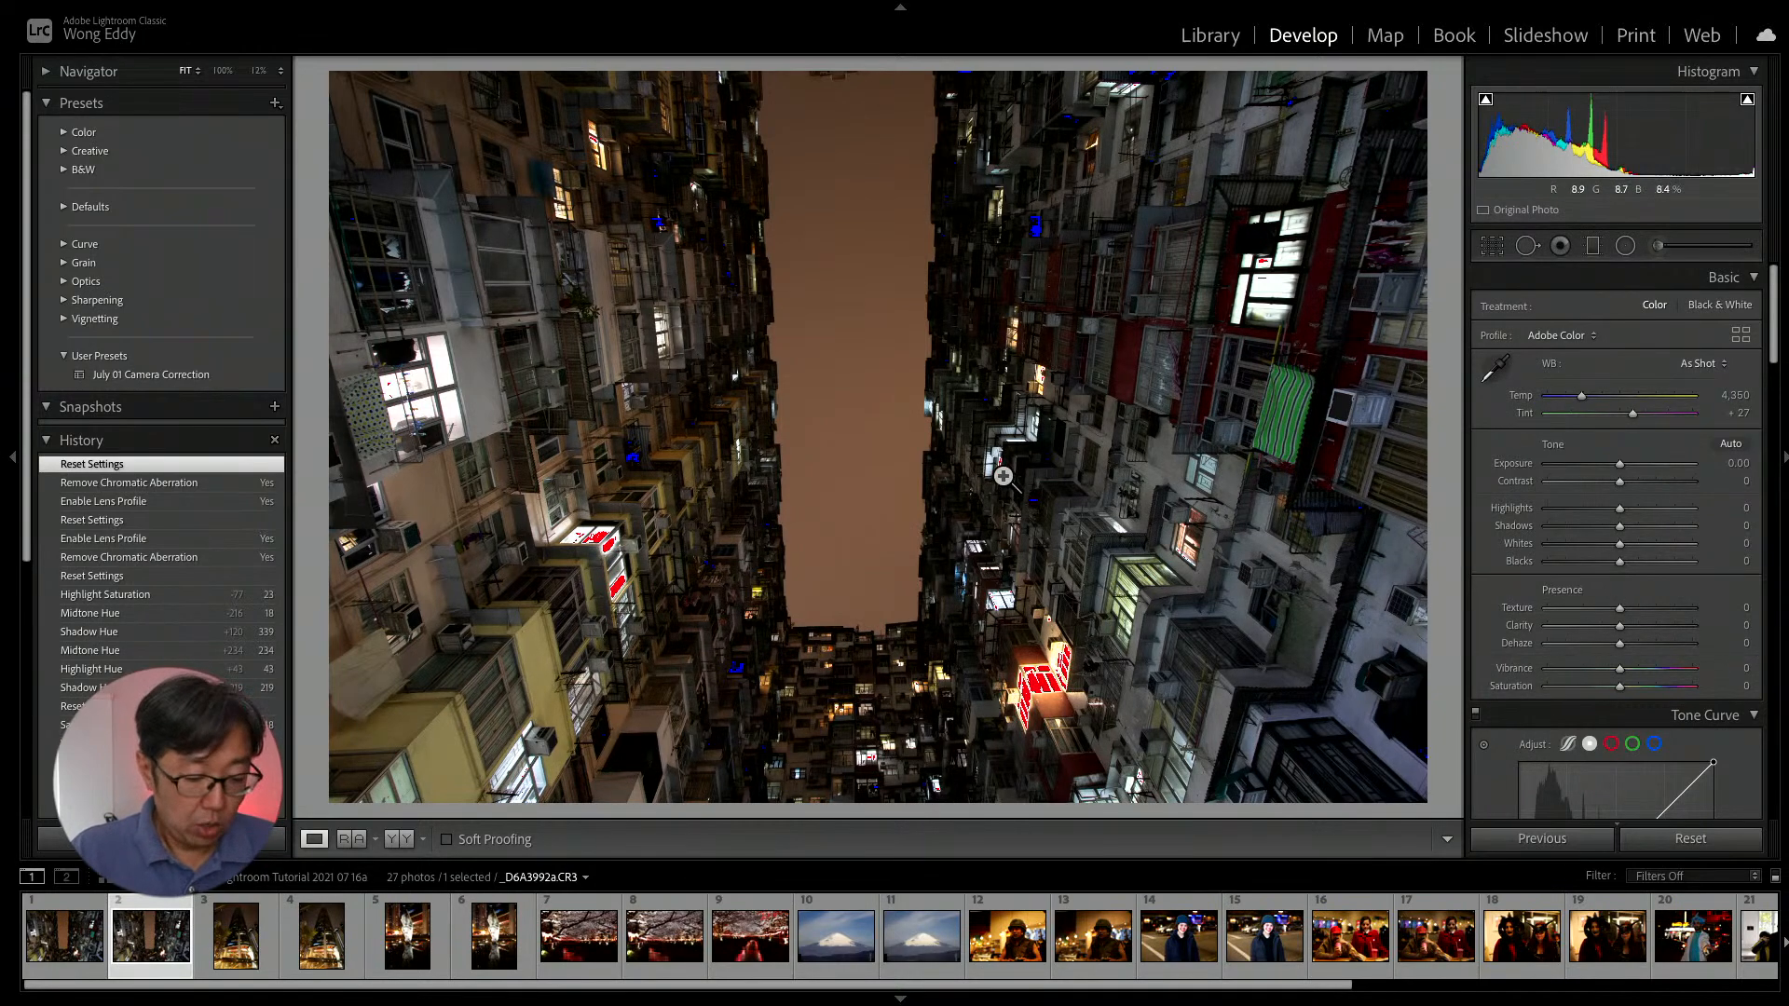
{"action": "key", "text": "ctrl+0"}
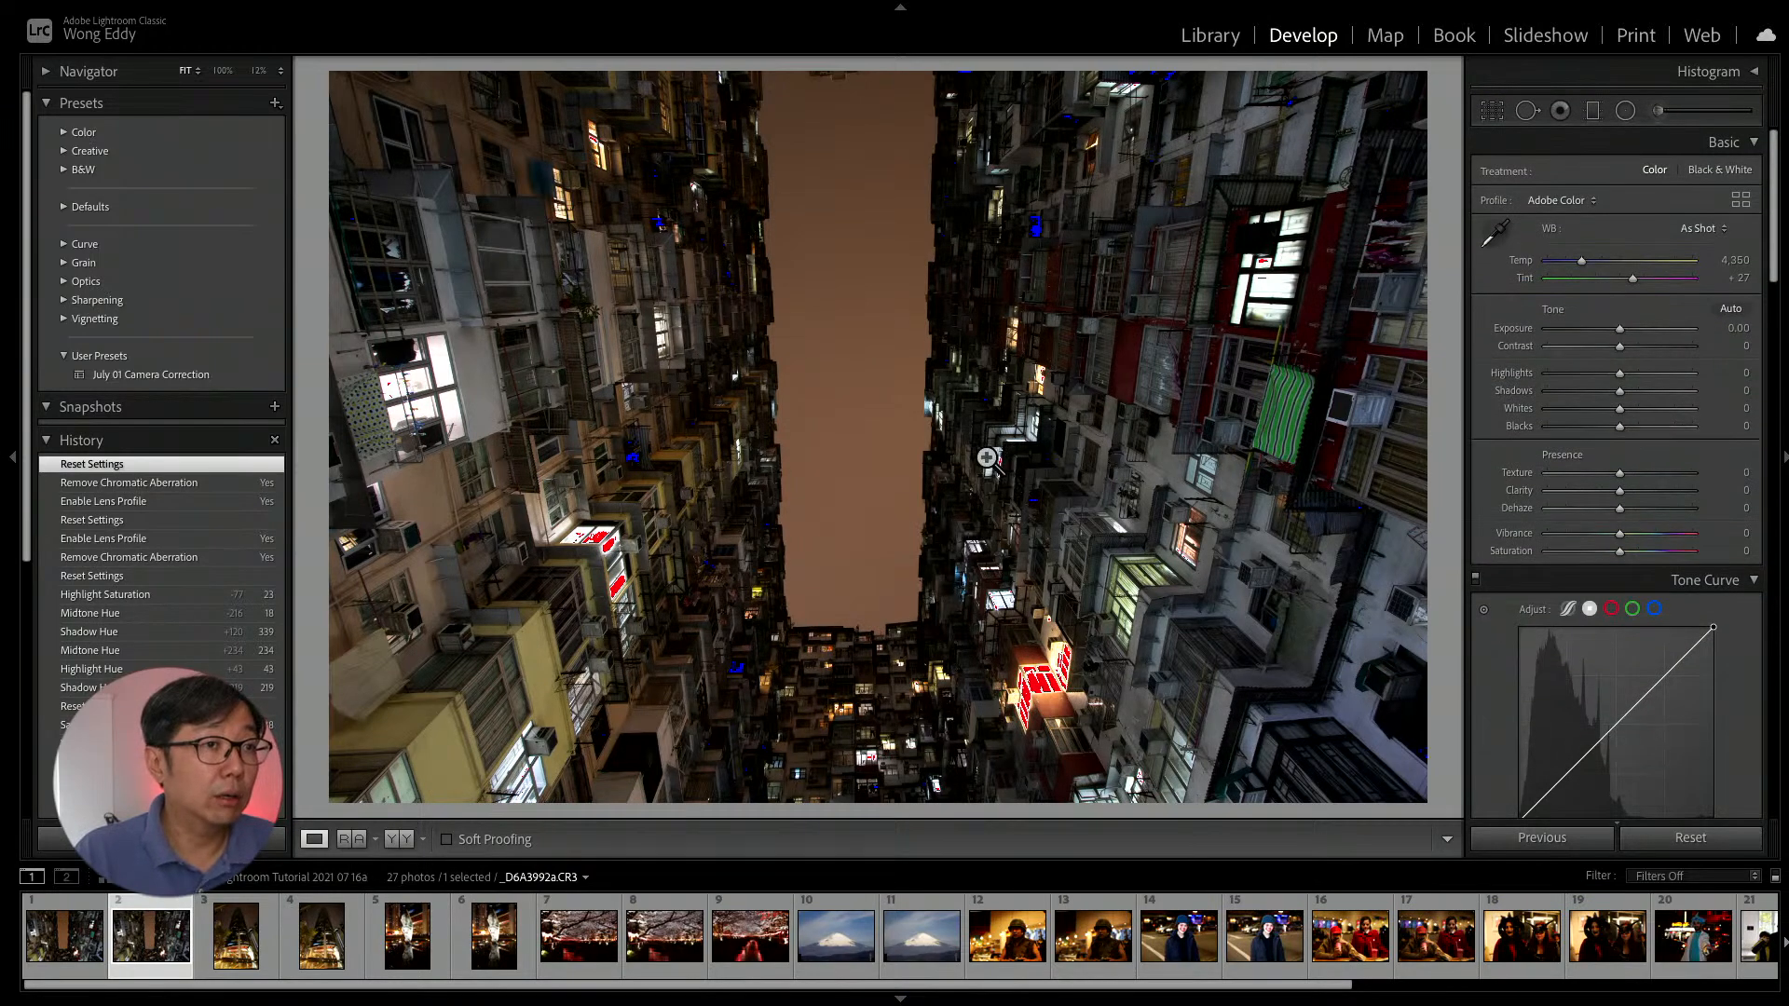
{"action": "left_click", "coordinate": [978, 354]}
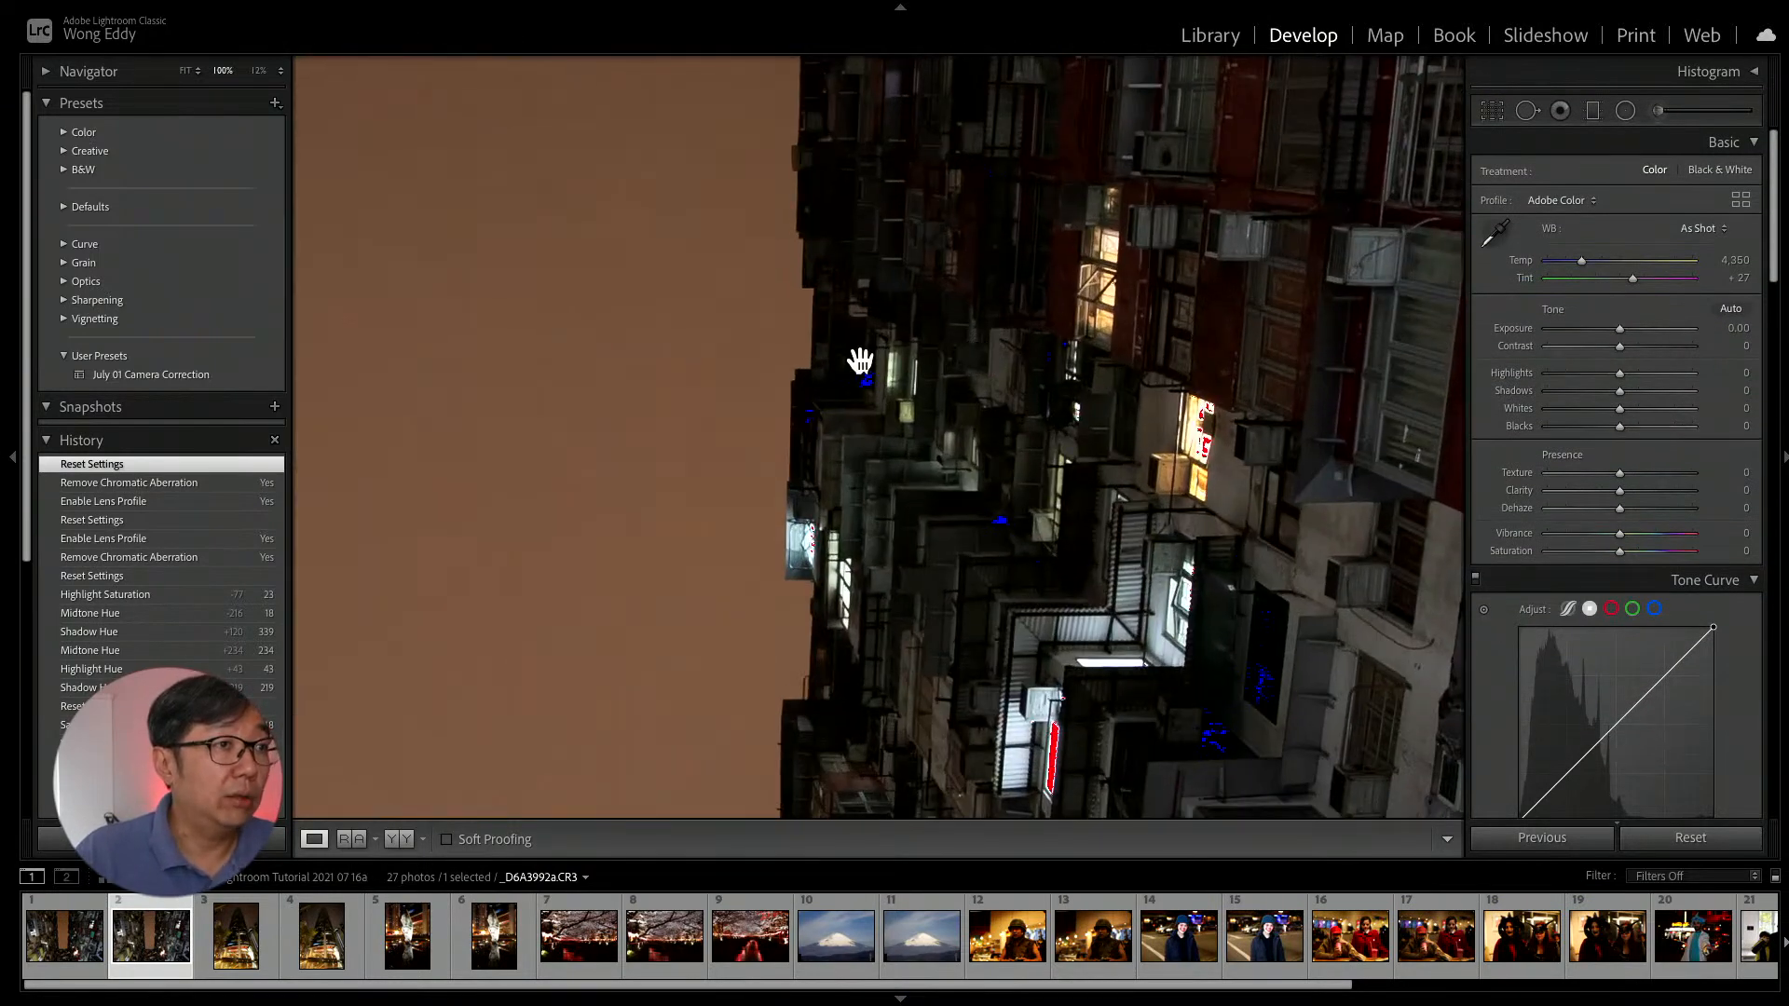
Examine the raw building photo in full and at 100% along the building edge beside the sky.
{"action": "left_click", "coordinate": [874, 366]}
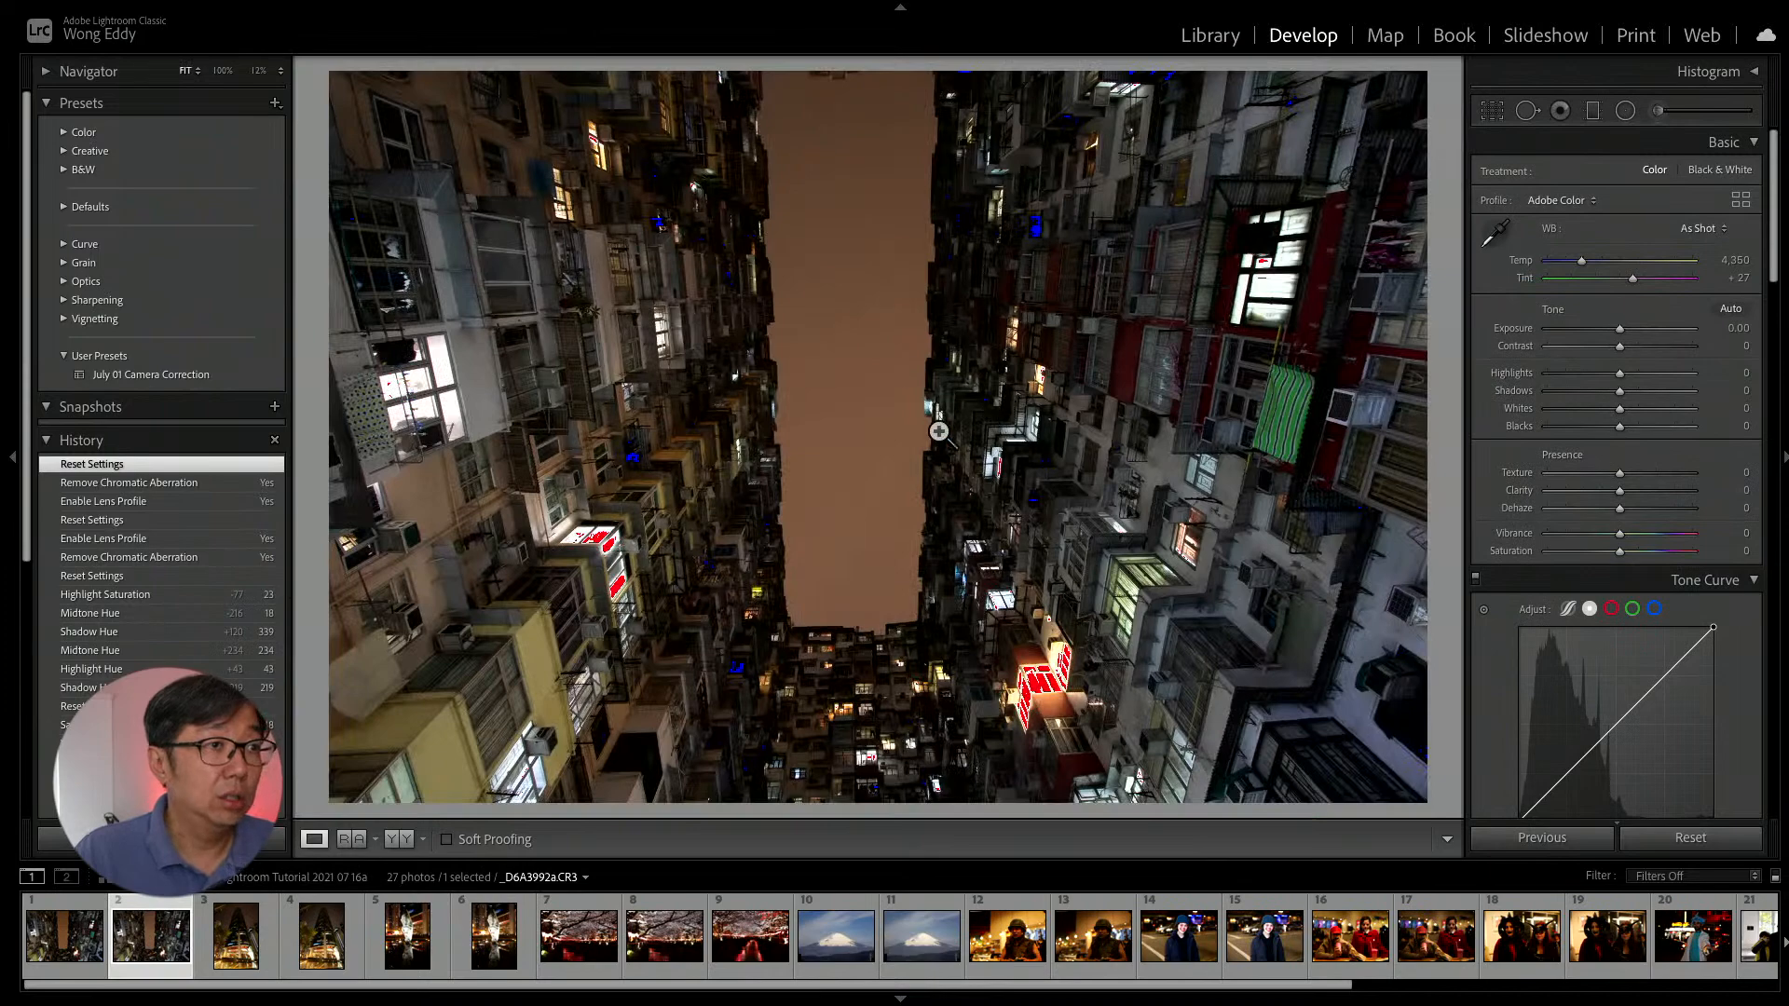
{"action": "left_click", "coordinate": [986, 331]}
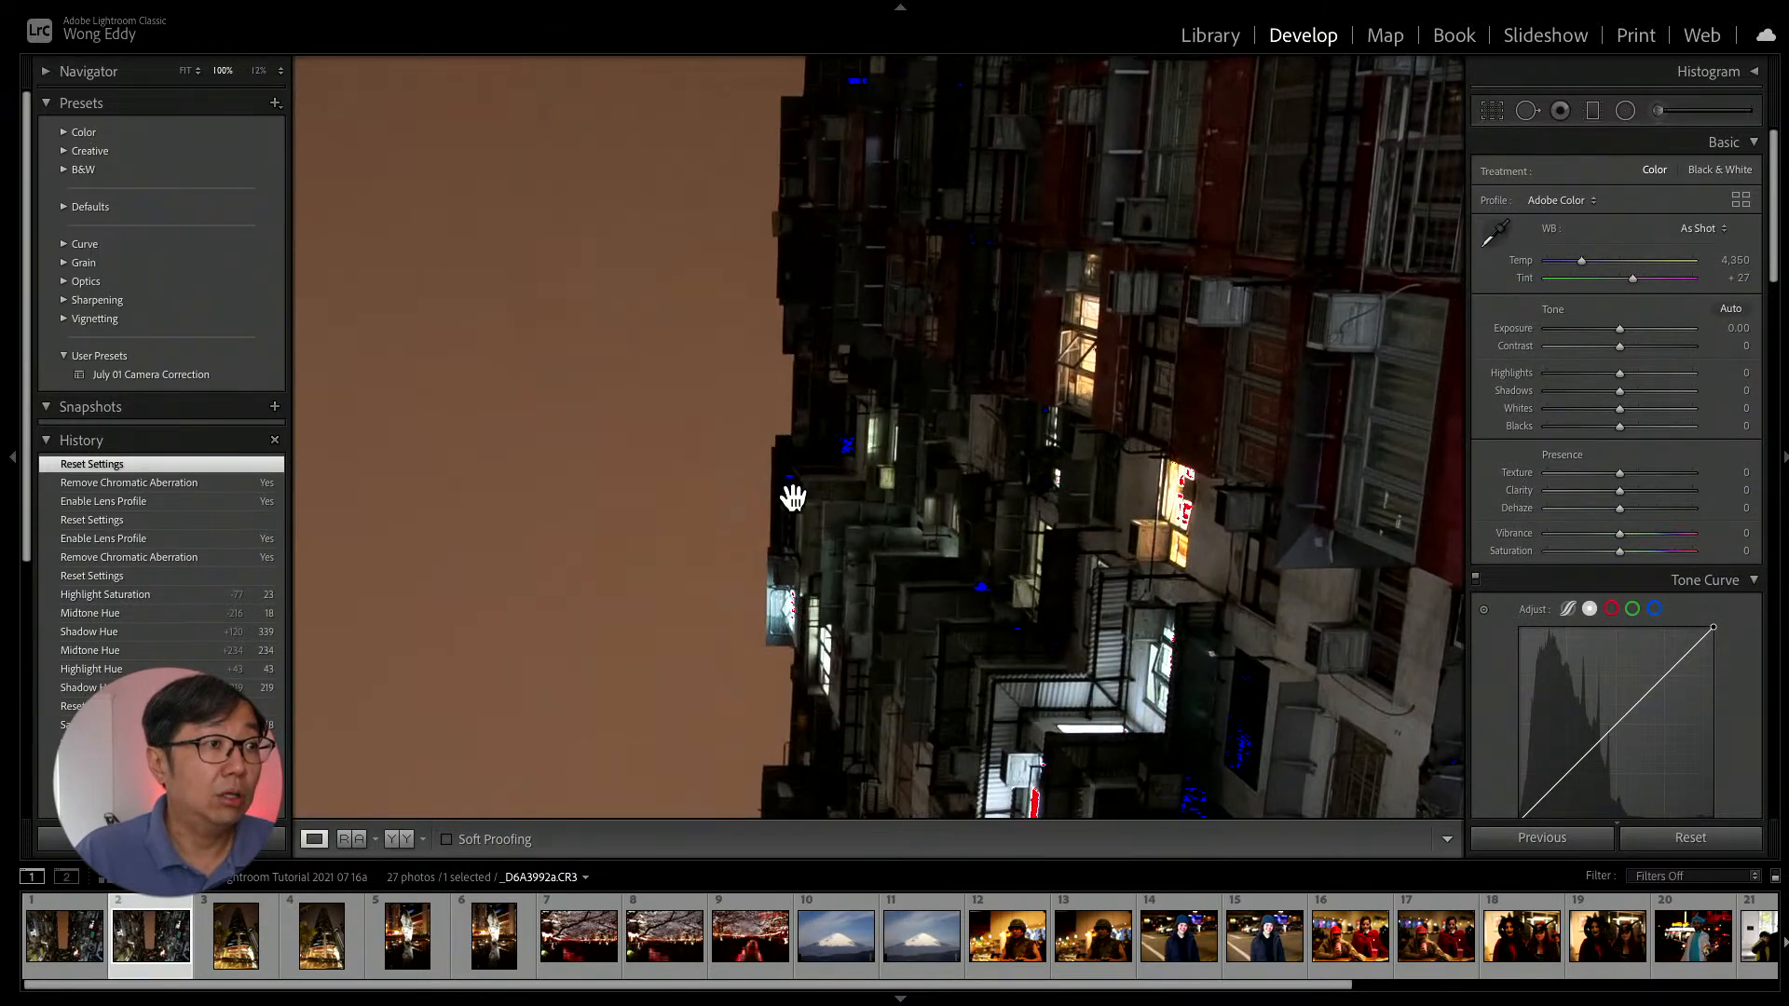
{"action": "left_click_drag", "start_coordinate": [1030, 272], "coordinate": [926, 347]}
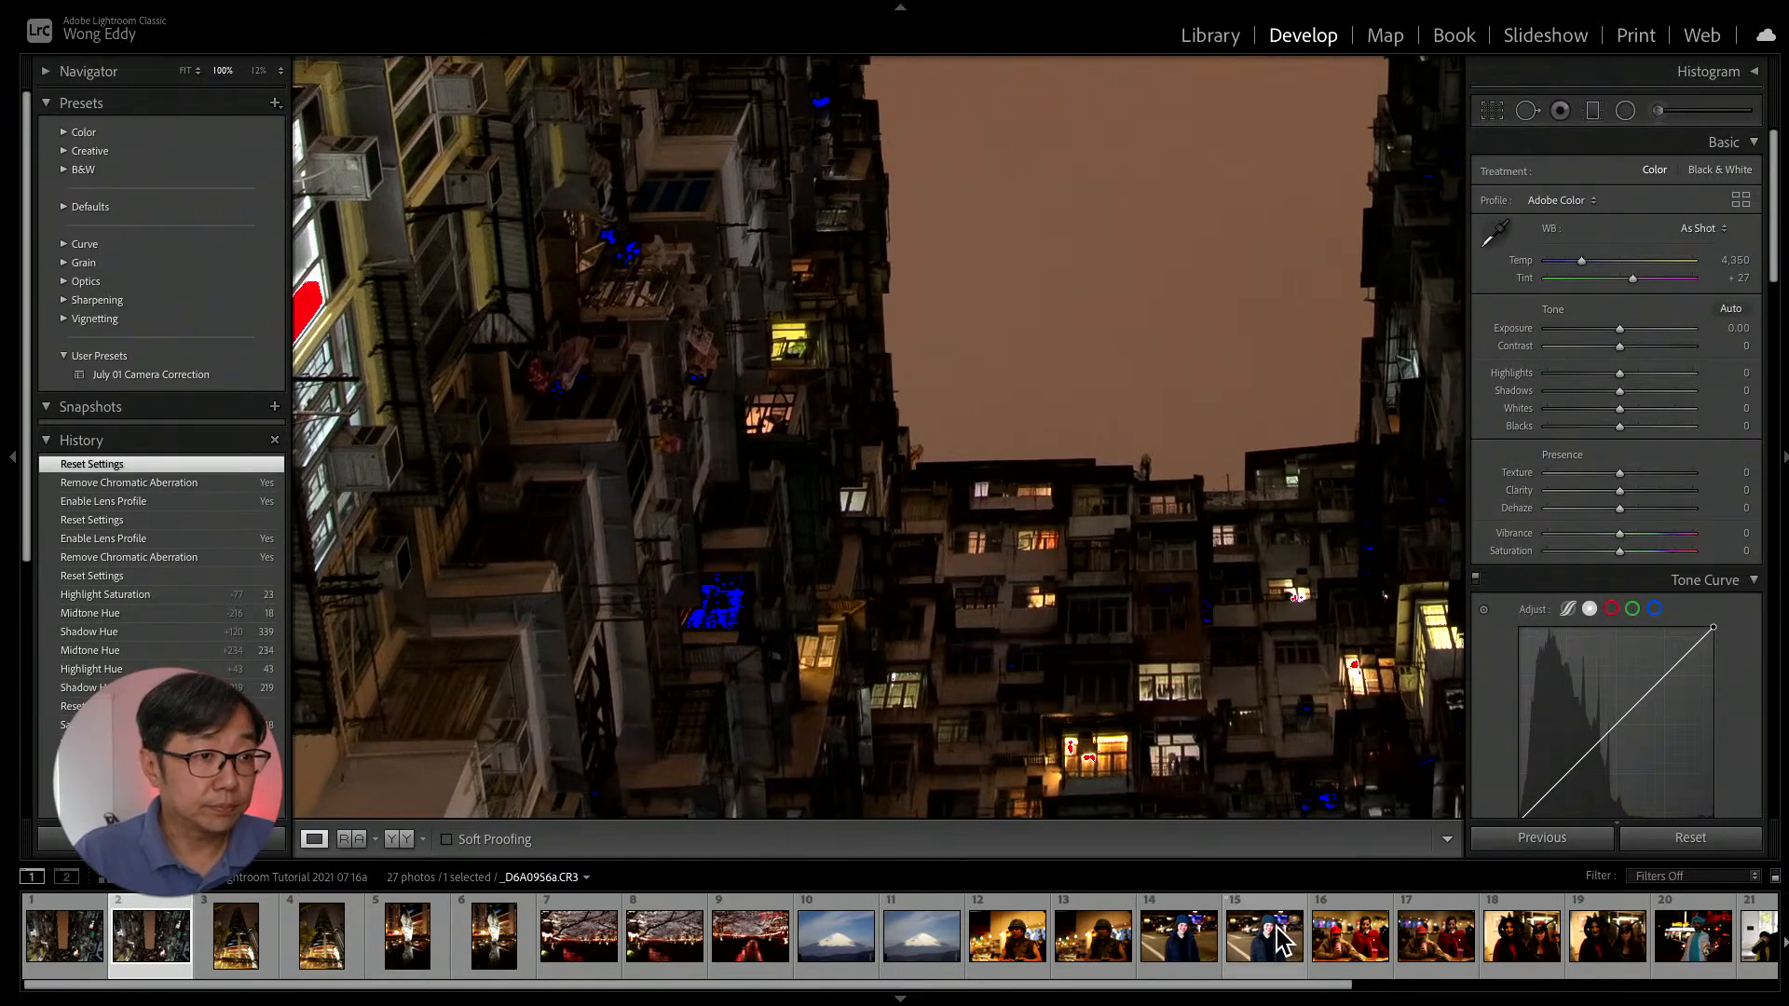
Select the raw portrait of the helmeted soldier, inspect the face at 100%, expand the histogram and fit the whole photo in view.
{"action": "left_click", "coordinate": [1081, 943]}
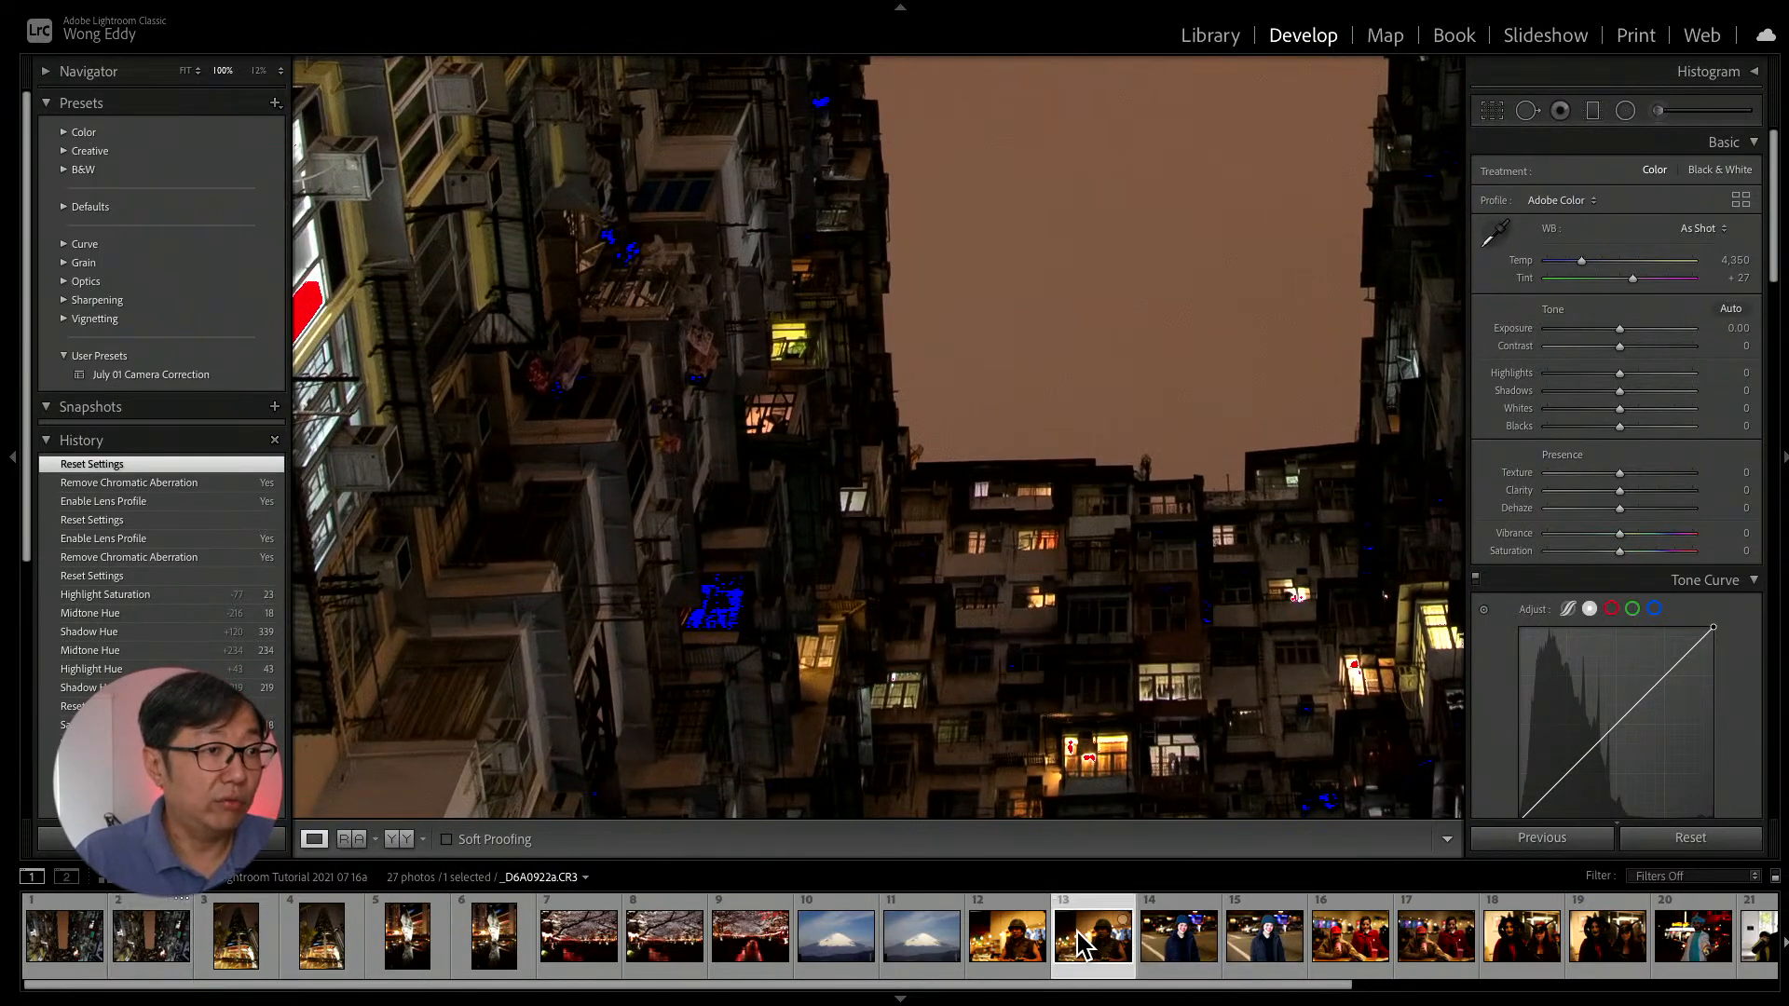
{"action": "left_click_drag", "start_coordinate": [1206, 339], "coordinate": [1087, 342]}
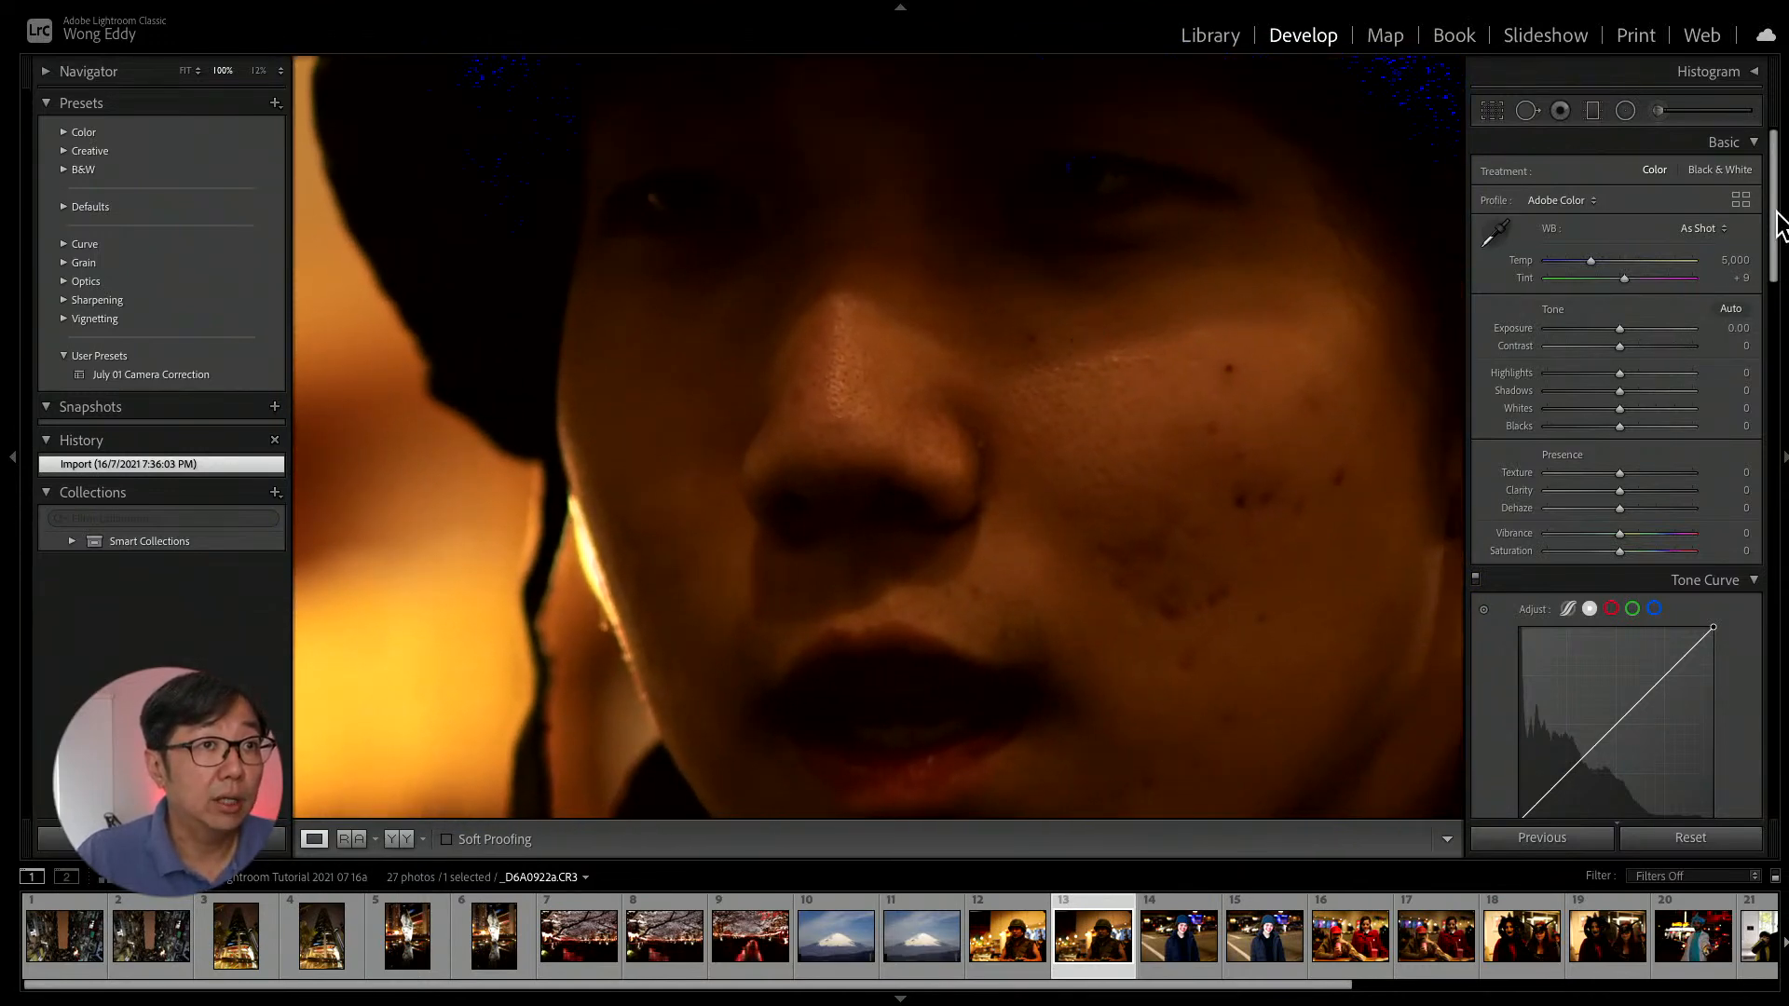
{"action": "left_click_drag", "start_coordinate": [1772, 158], "coordinate": [1756, 89]}
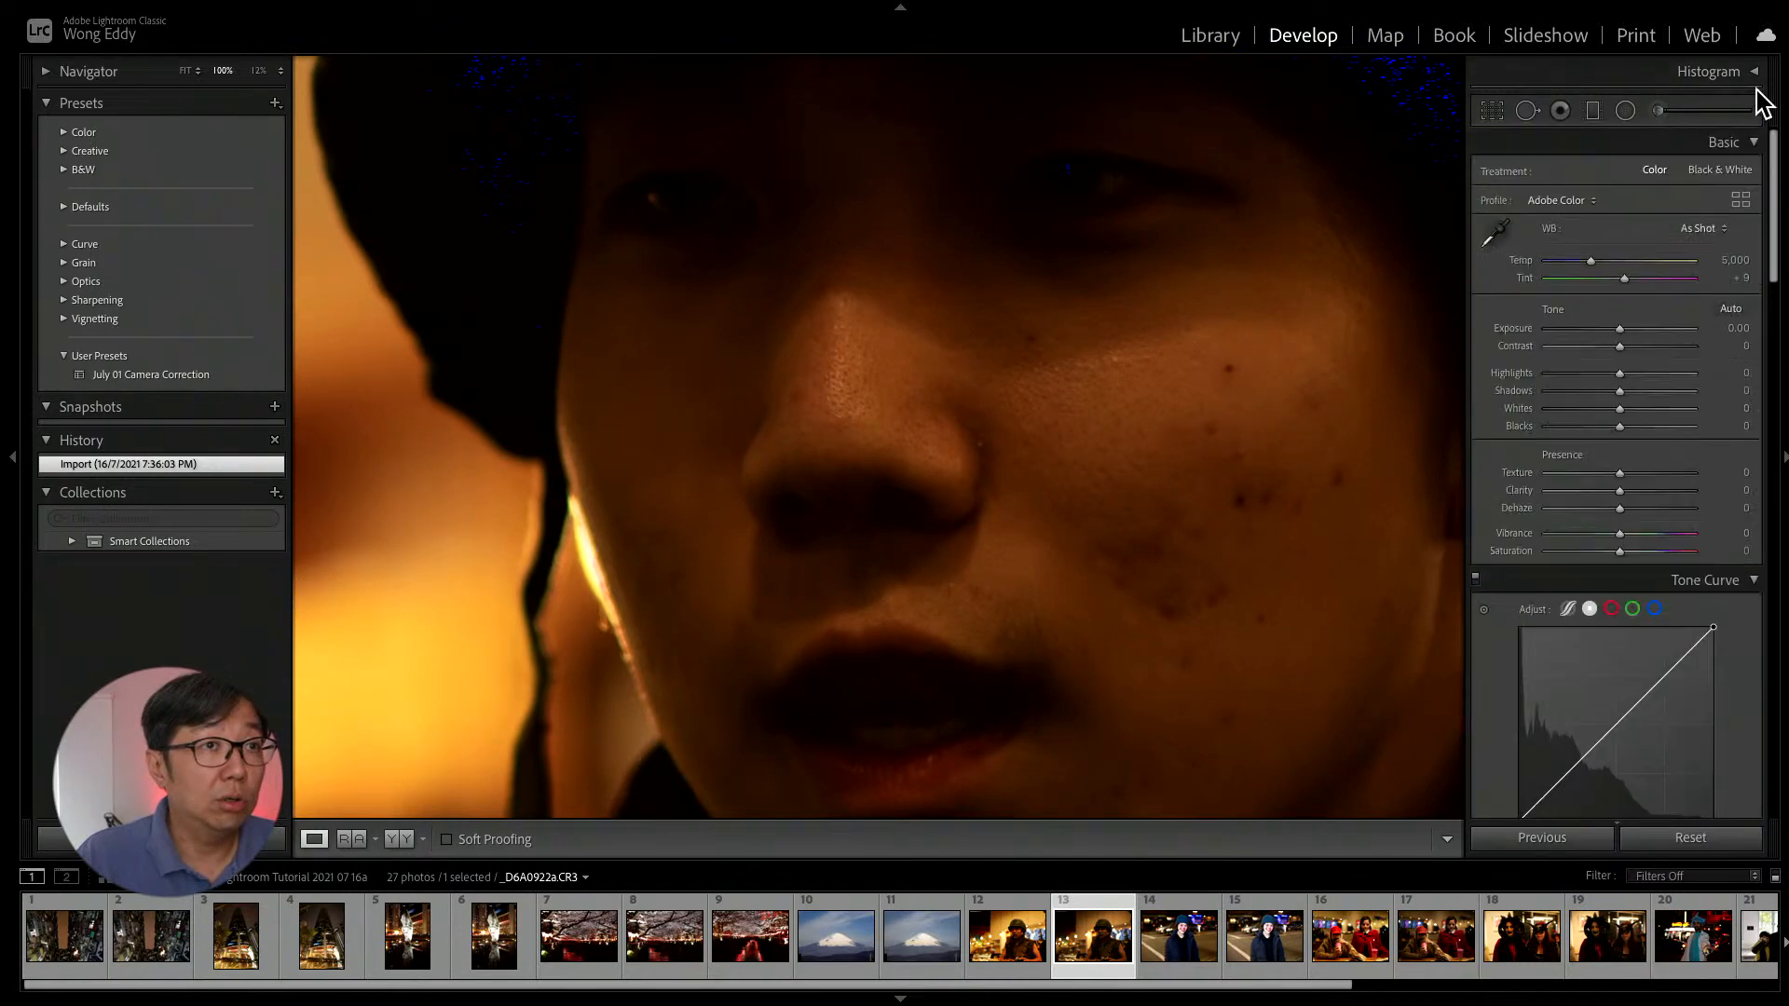
{"action": "left_click", "coordinate": [1754, 76]}
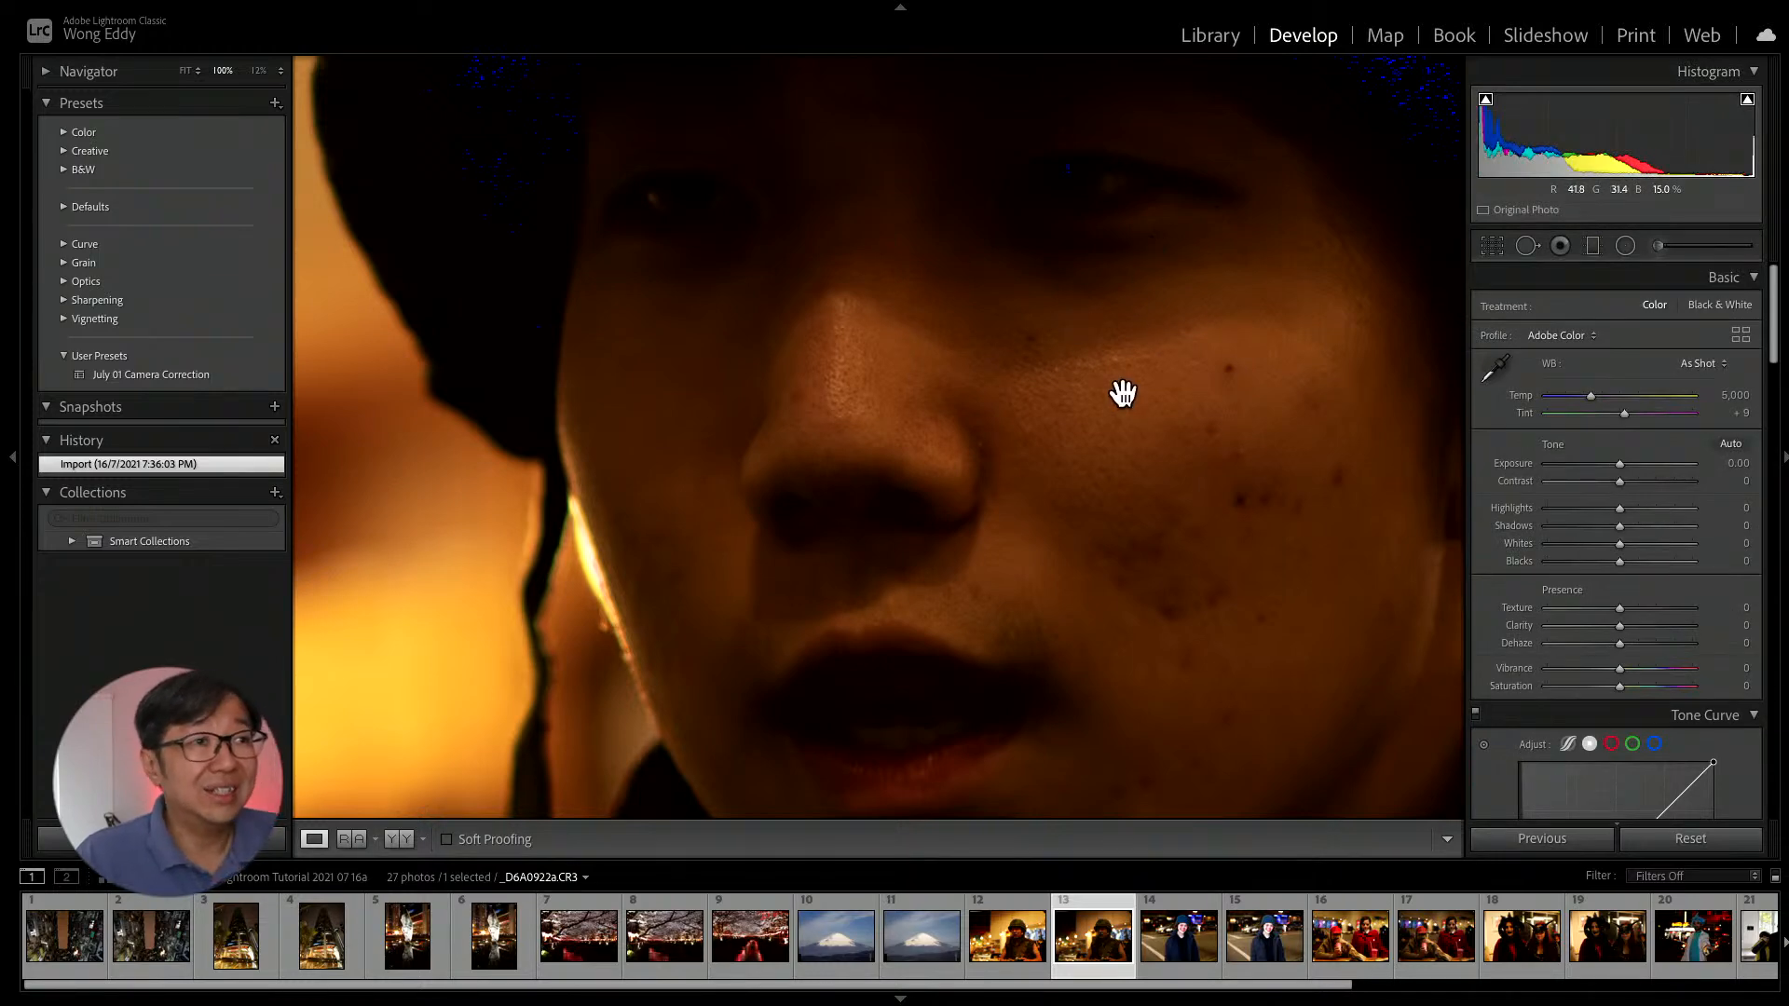
{"action": "left_click", "coordinate": [975, 457]}
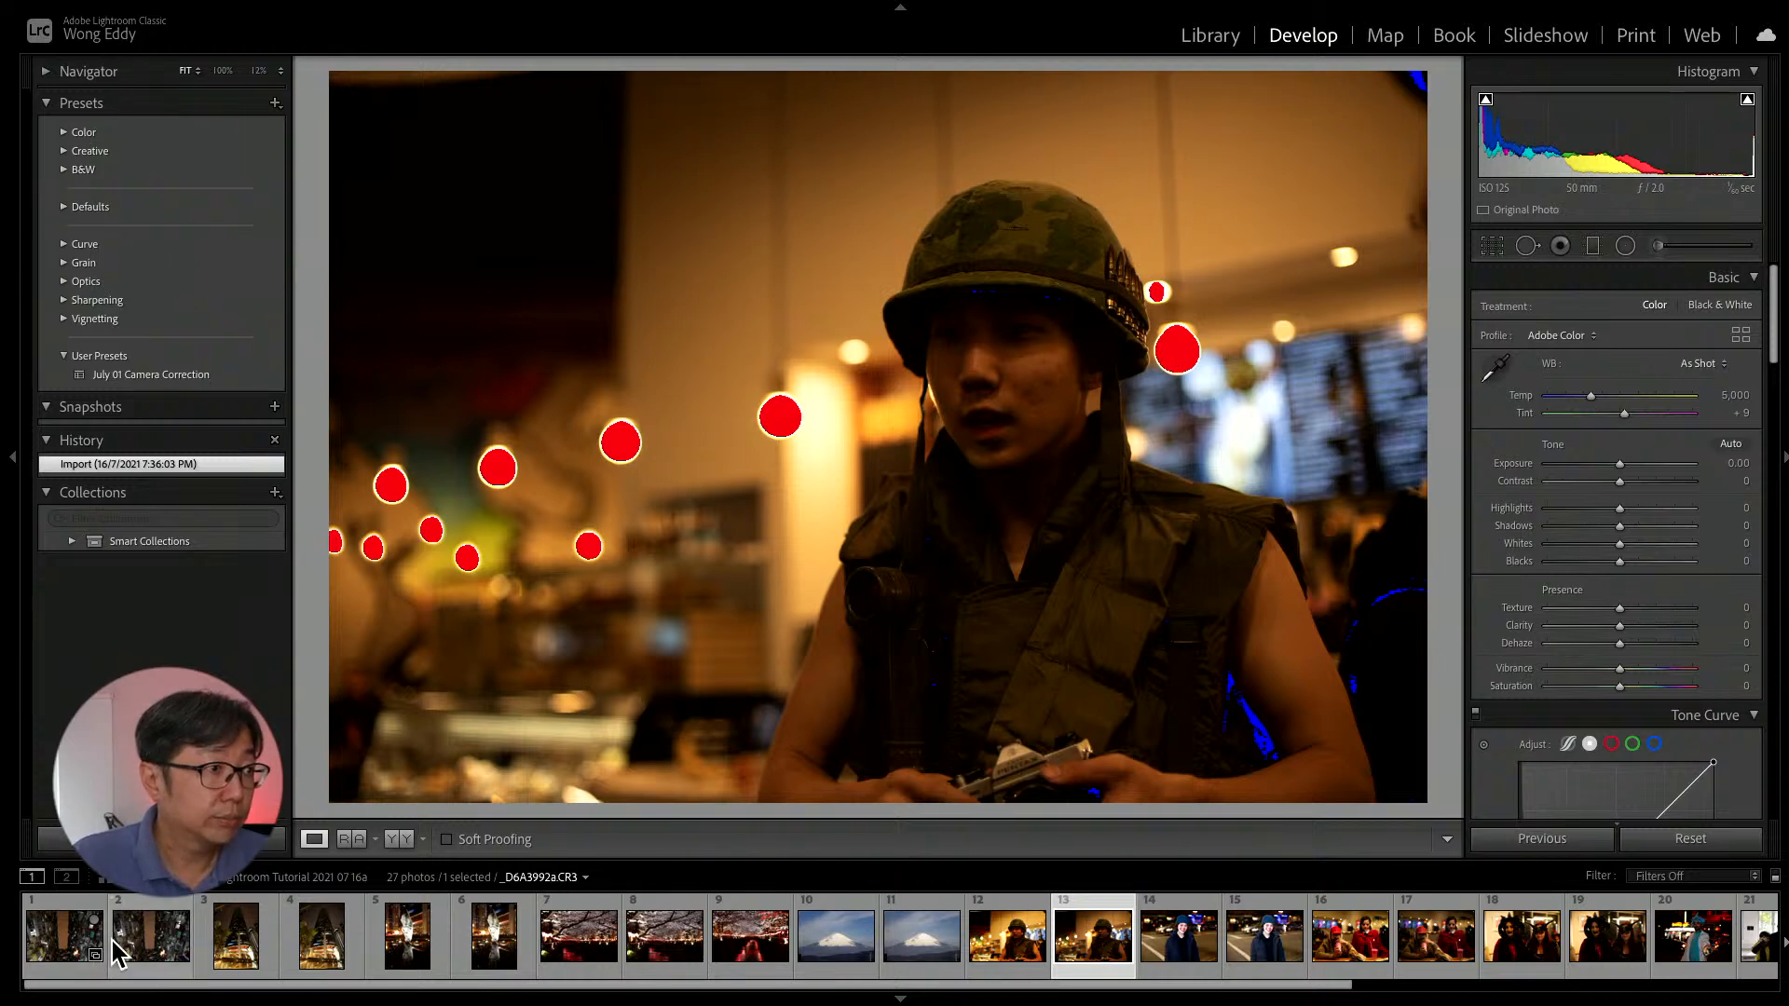
Compare the JPEG and raw versions of the building photo and rate the raw version five stars.
{"action": "left_click", "coordinate": [70, 936]}
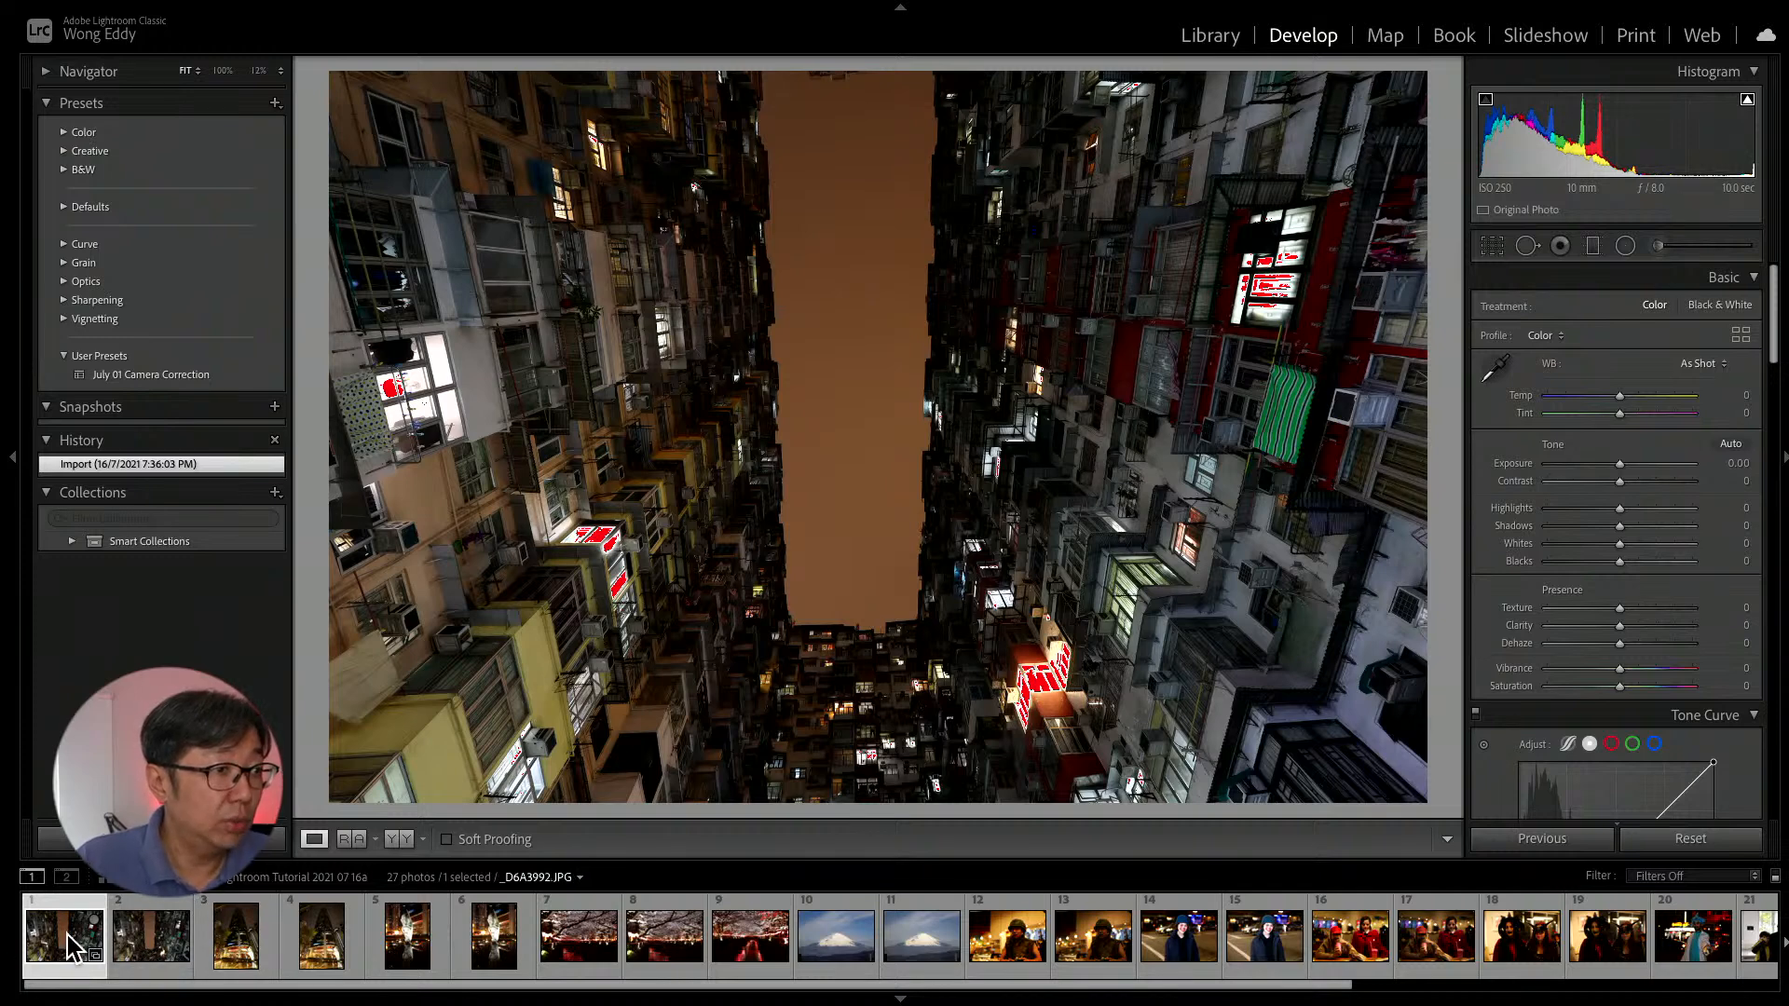
{"action": "left_click", "coordinate": [120, 943]}
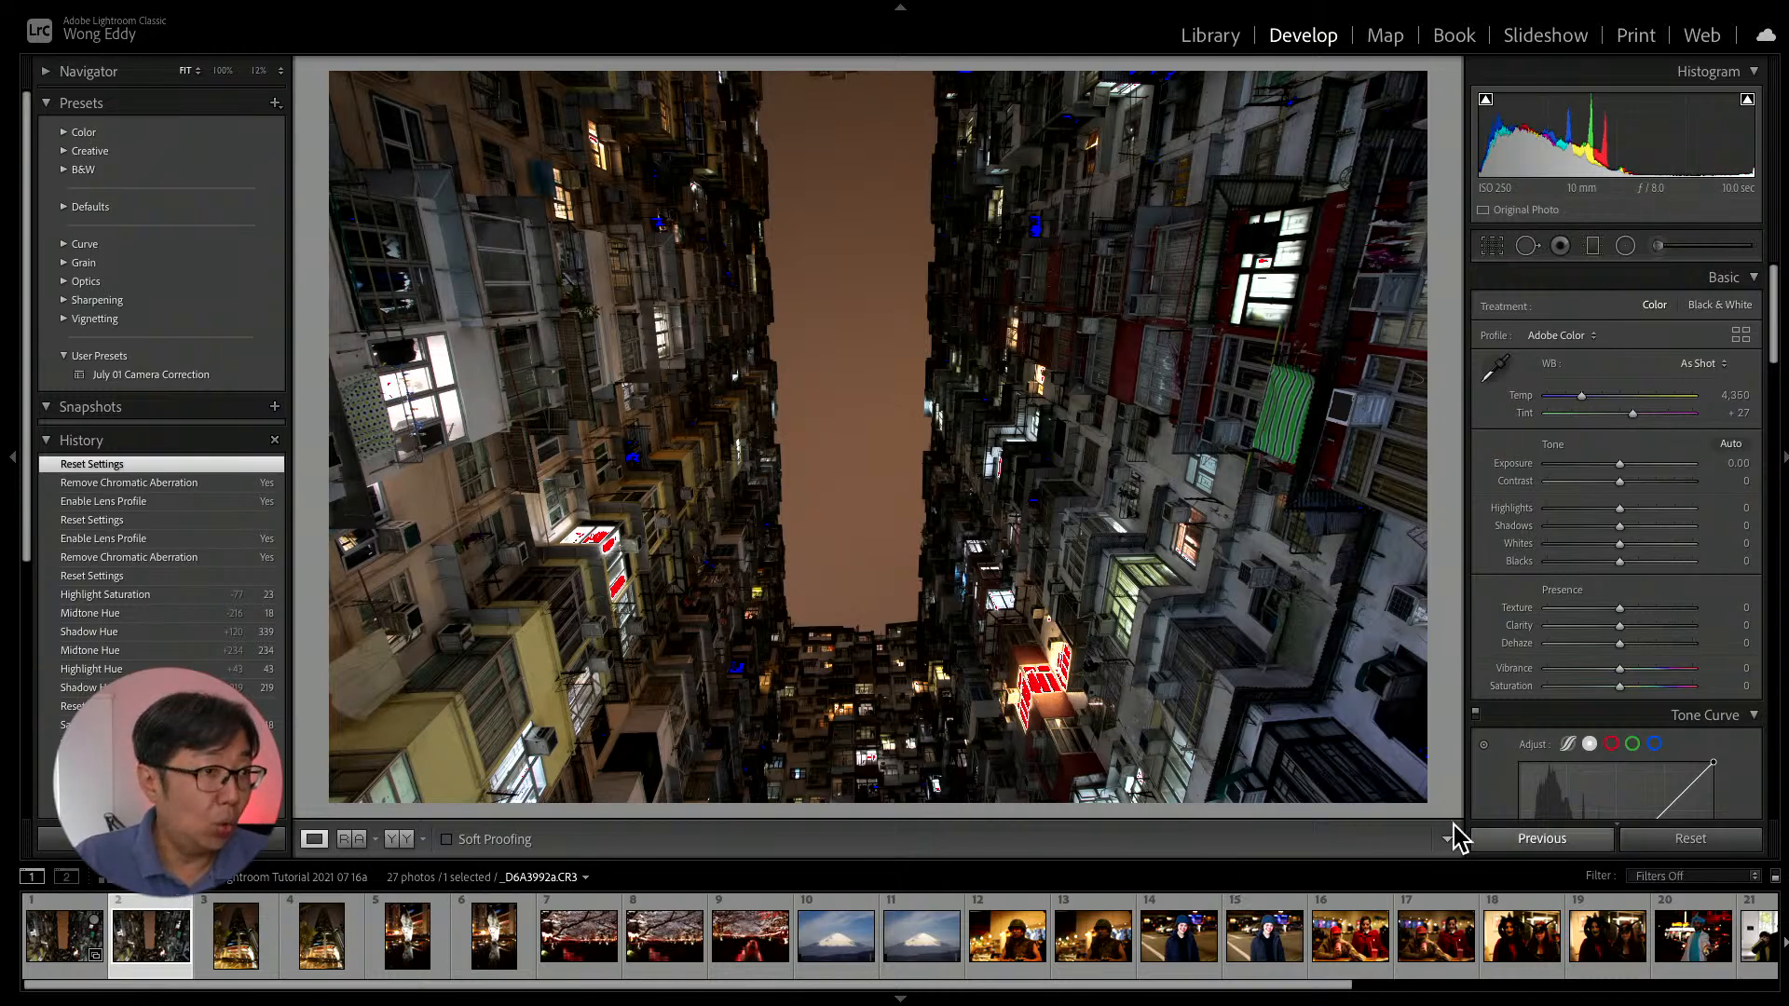
{"action": "key", "text": "1"}
{"action": "key", "text": "5"}
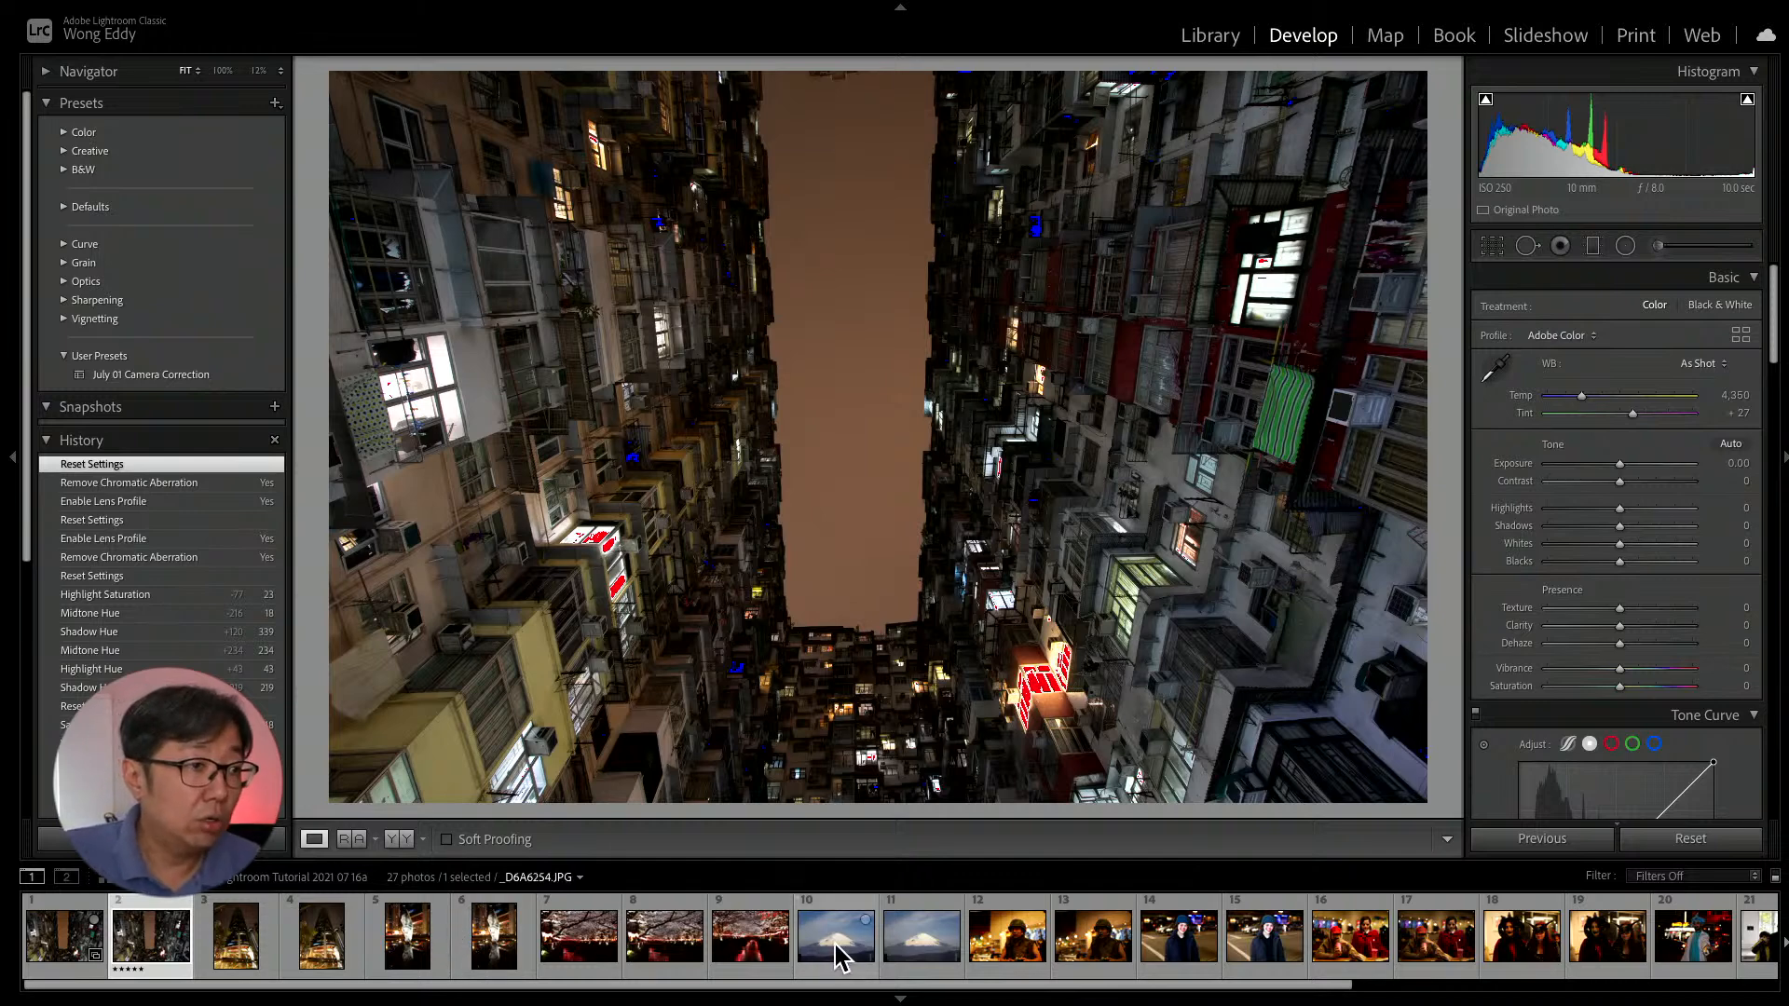
Rate the raw photos _D6A6254a, _D6A4033a, _D6A4046a and _D6A6120a five stars.
{"action": "left_click", "coordinate": [899, 960]}
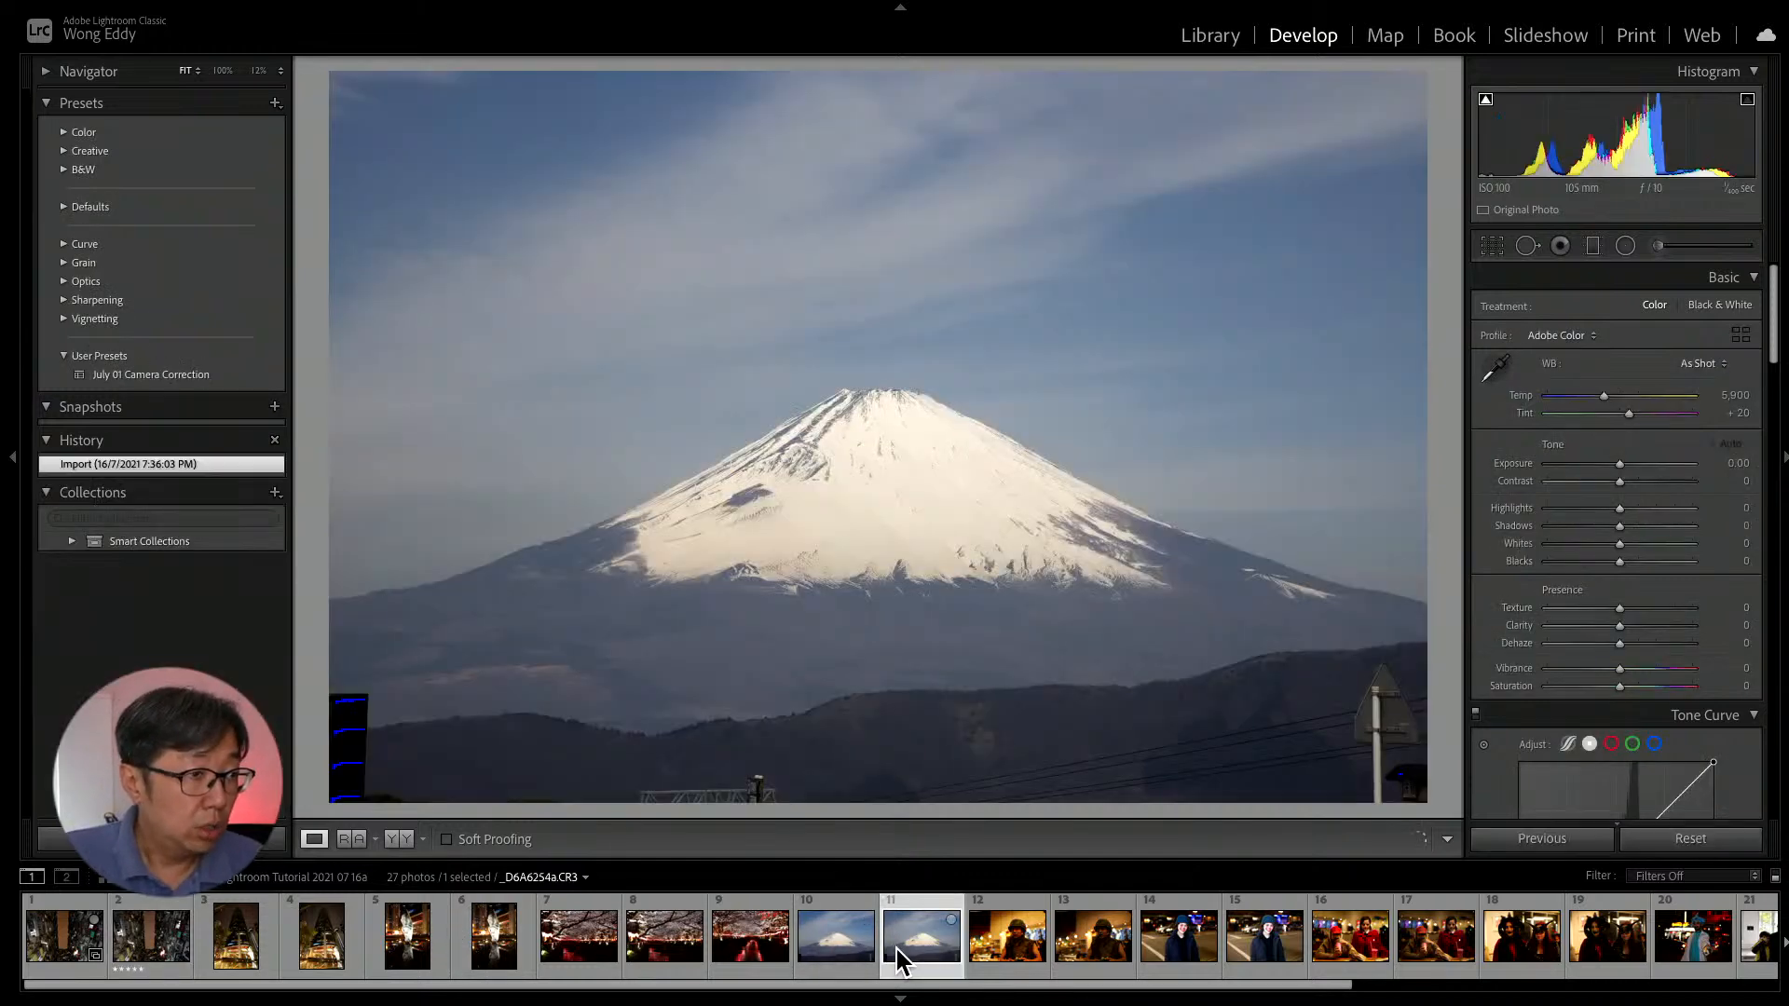
{"action": "key", "text": "5"}
{"action": "left_click", "coordinate": [321, 941]}
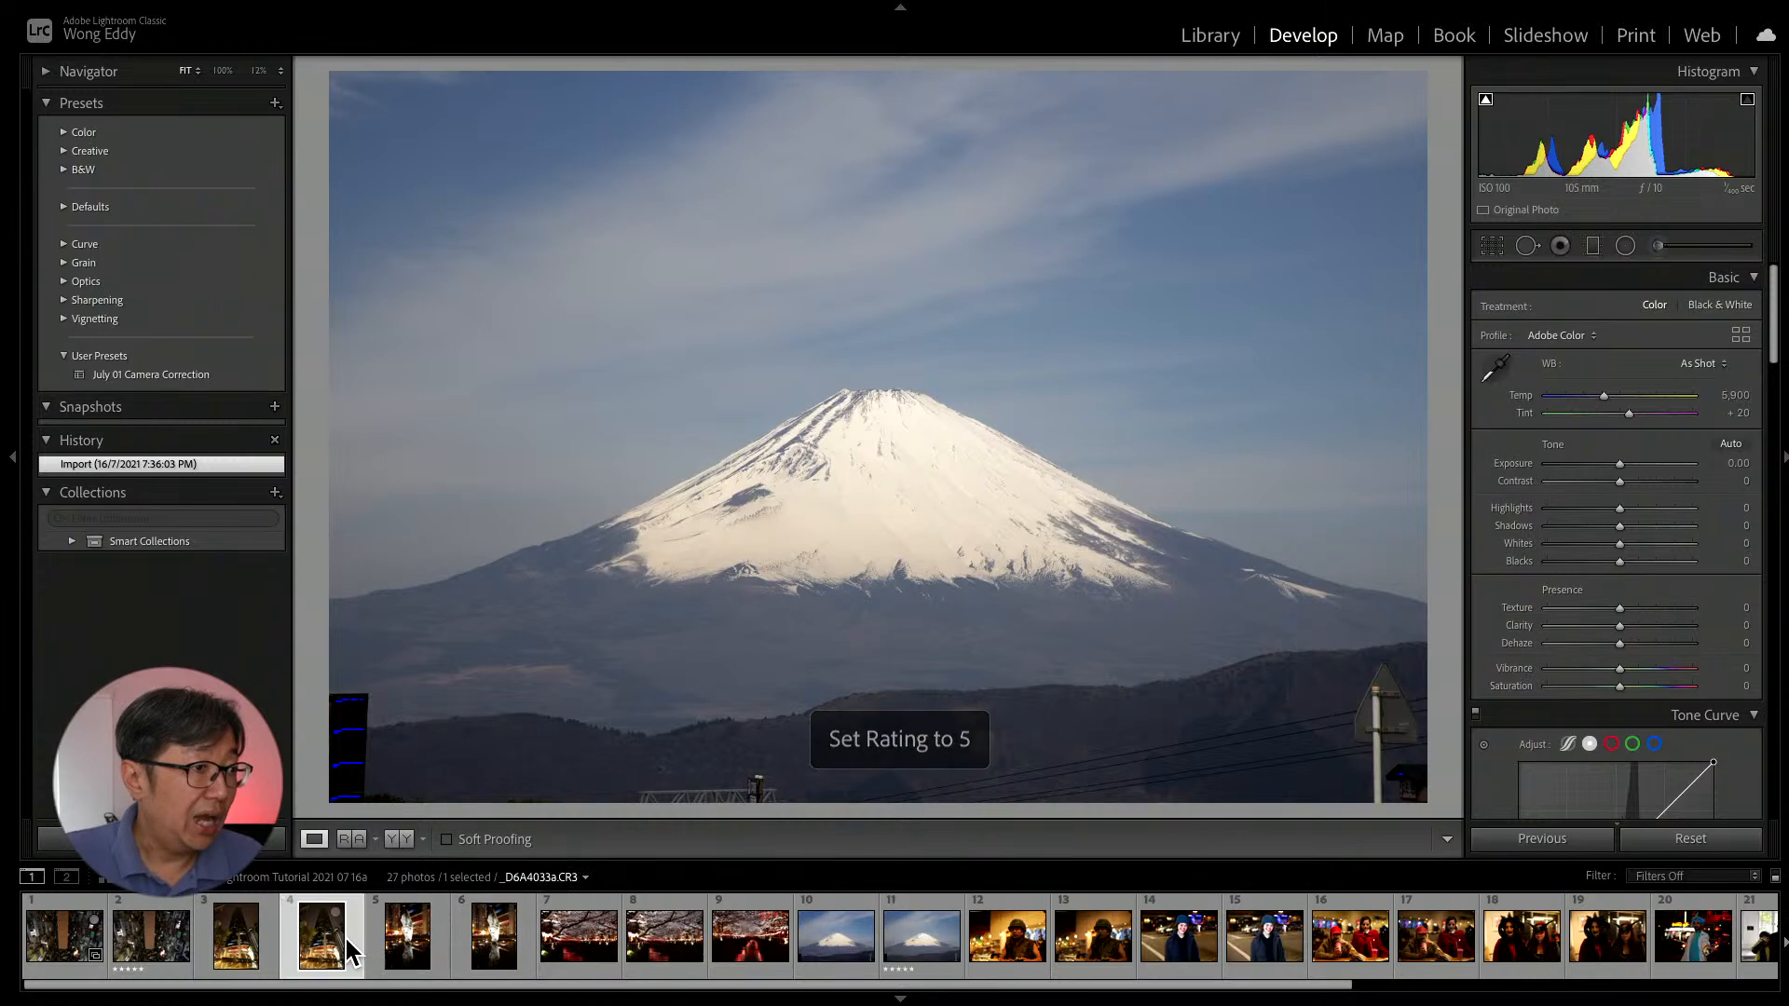
{"action": "key", "text": "5"}
{"action": "left_click", "coordinate": [492, 950]}
{"action": "key", "text": "5"}
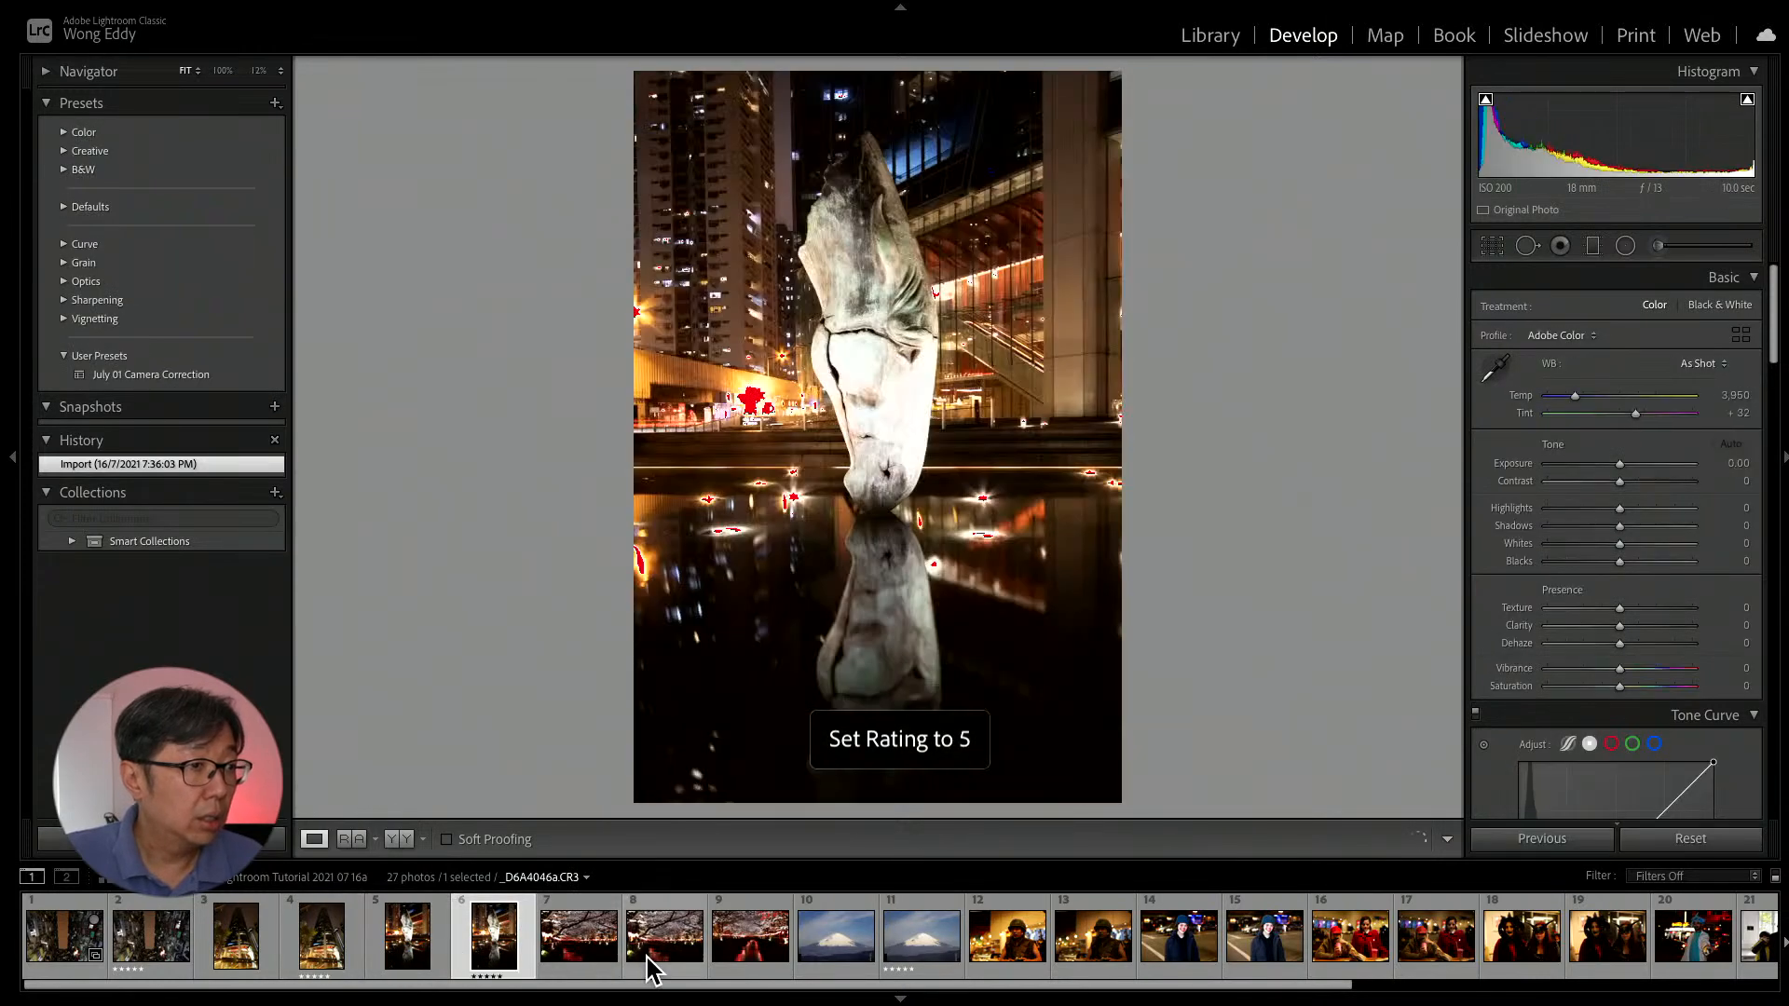
{"action": "left_click", "coordinate": [650, 959]}
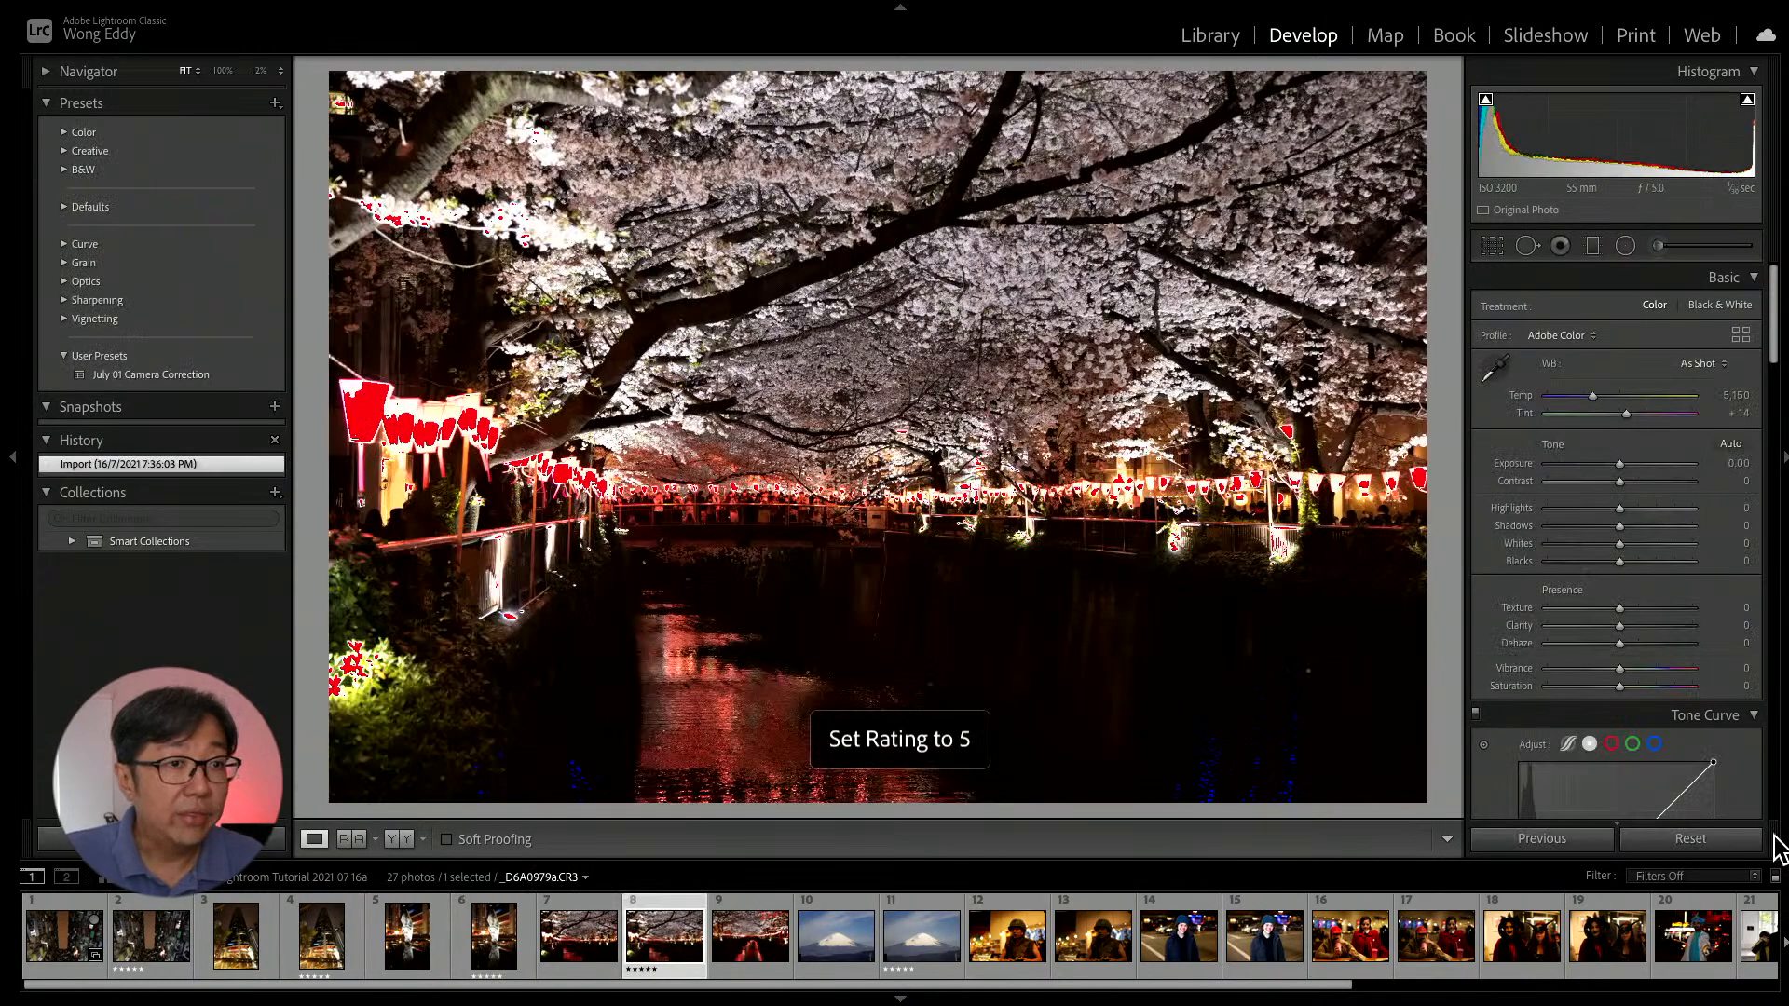
{"action": "key", "text": "5"}
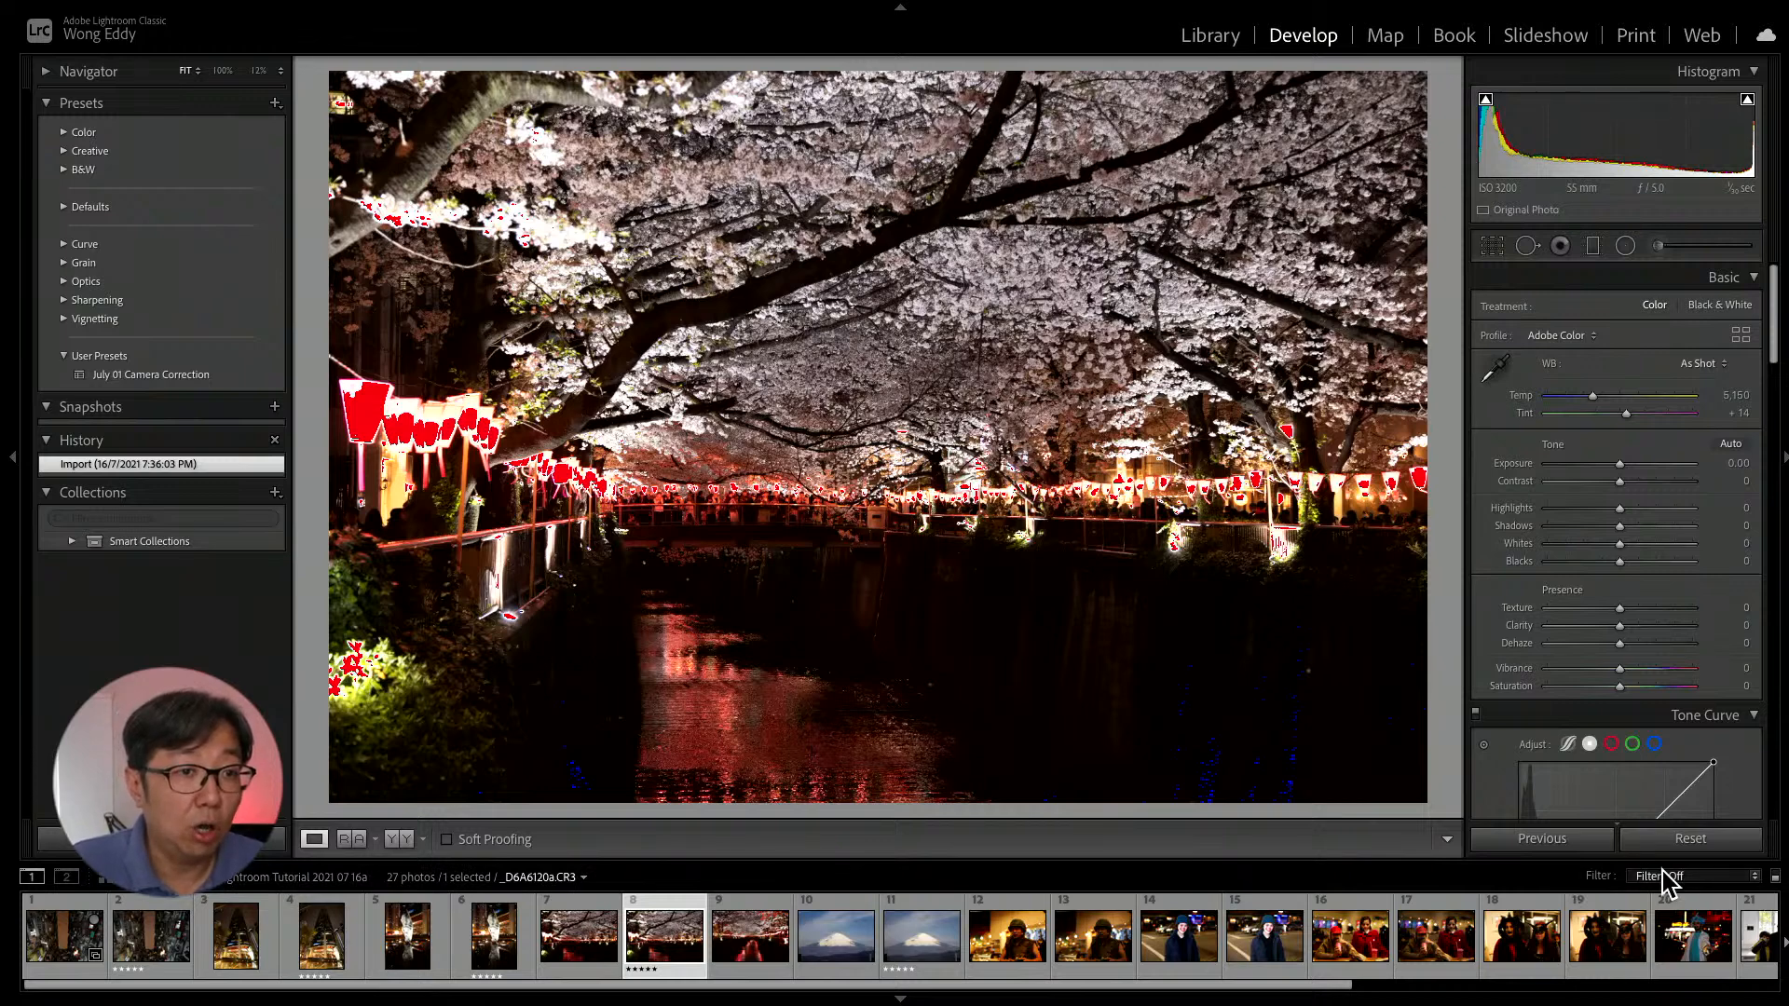
Filter the filmstrip to rated photos, try five stars and higher, return to one star and higher, and check the rating comparison options.
{"action": "left_click", "coordinate": [1755, 876]}
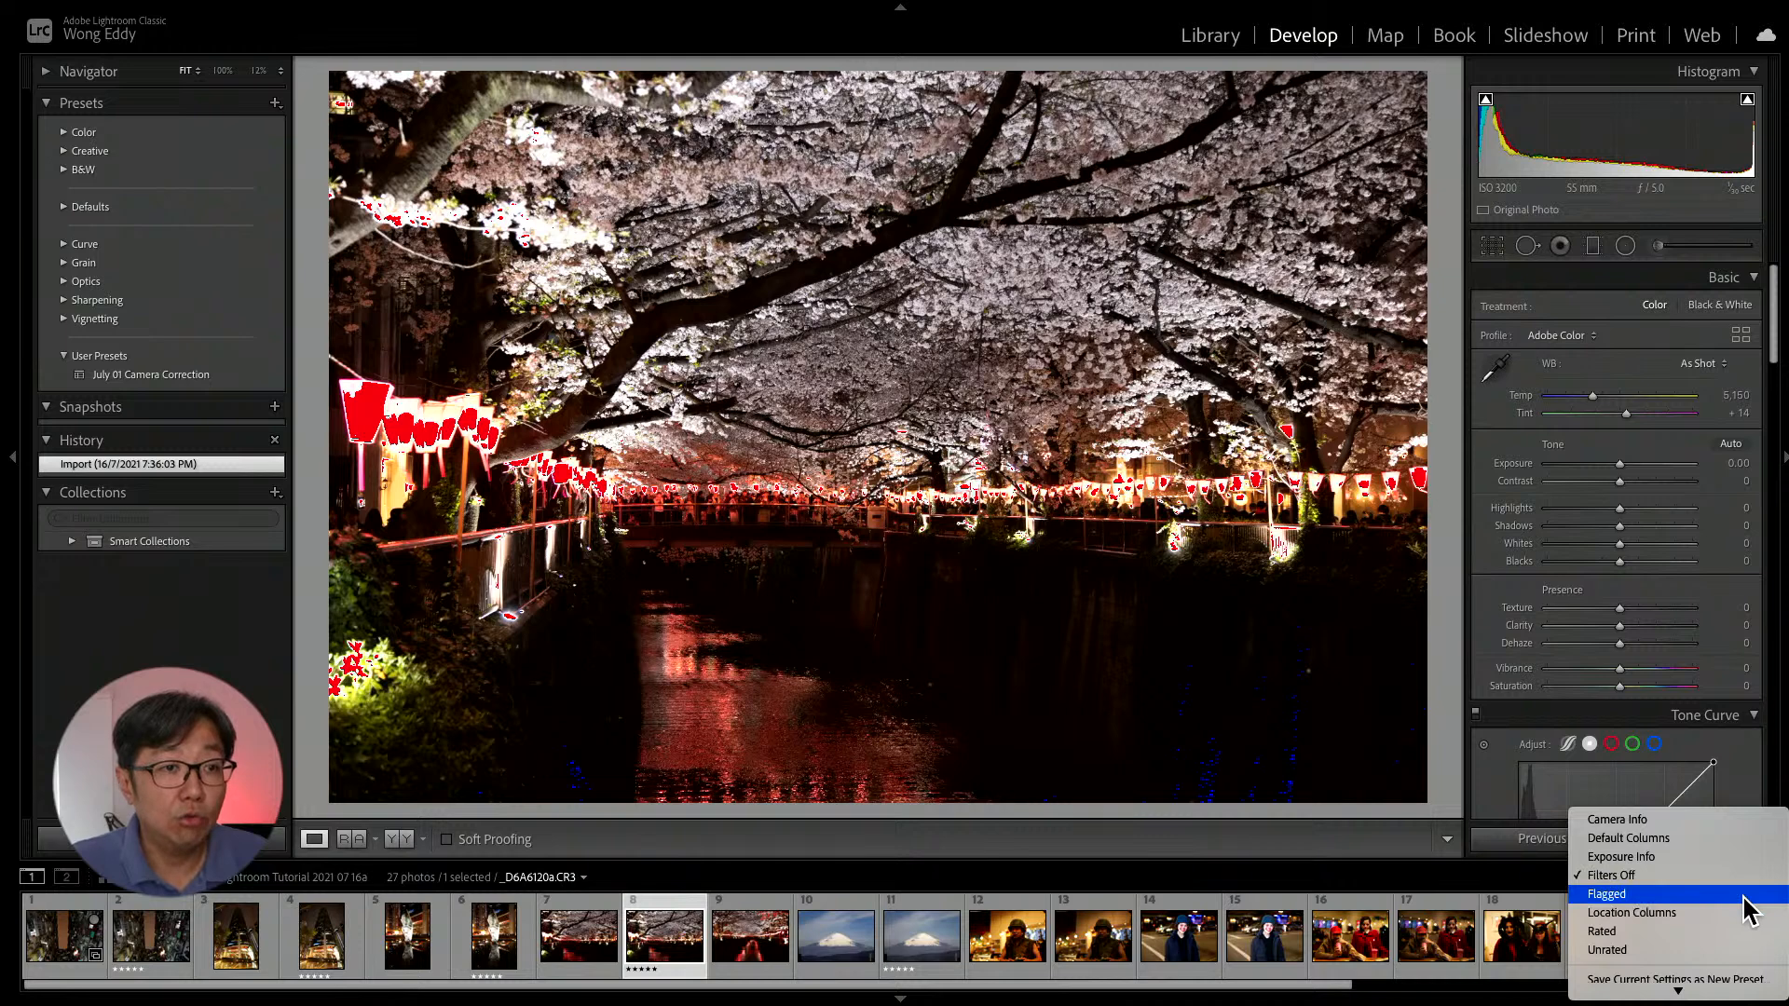
{"action": "left_click", "coordinate": [1745, 932]}
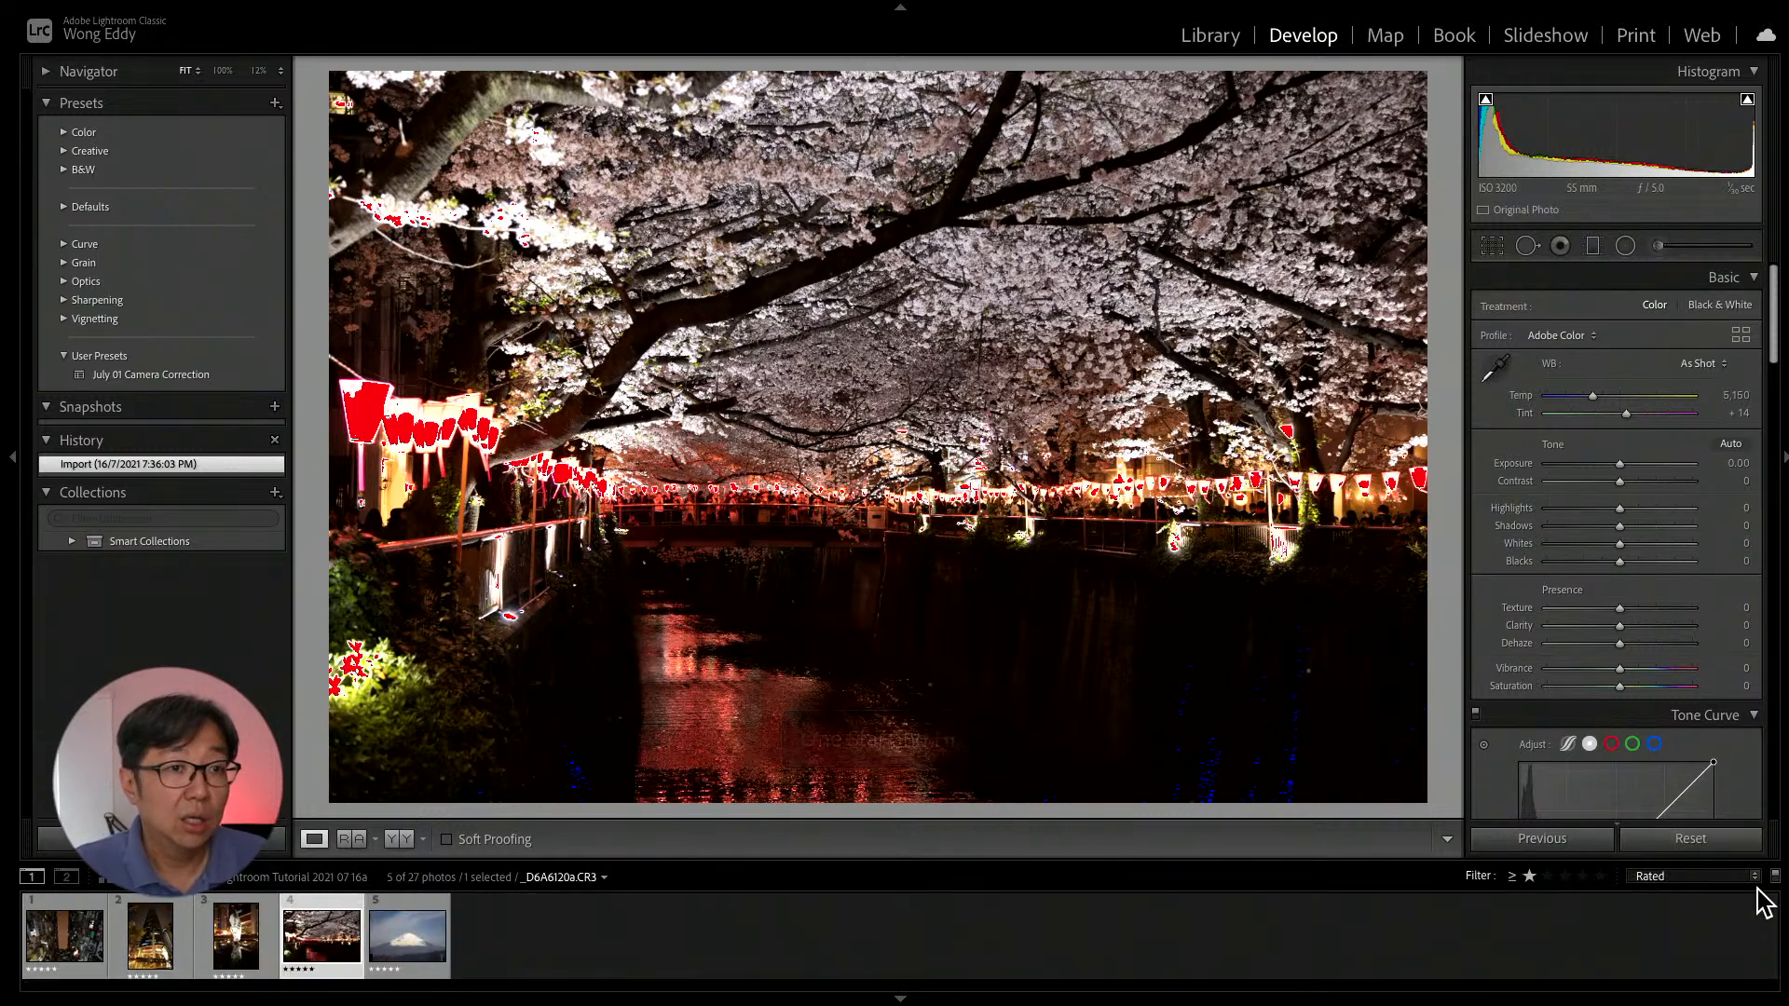
{"action": "left_click", "coordinate": [1601, 877]}
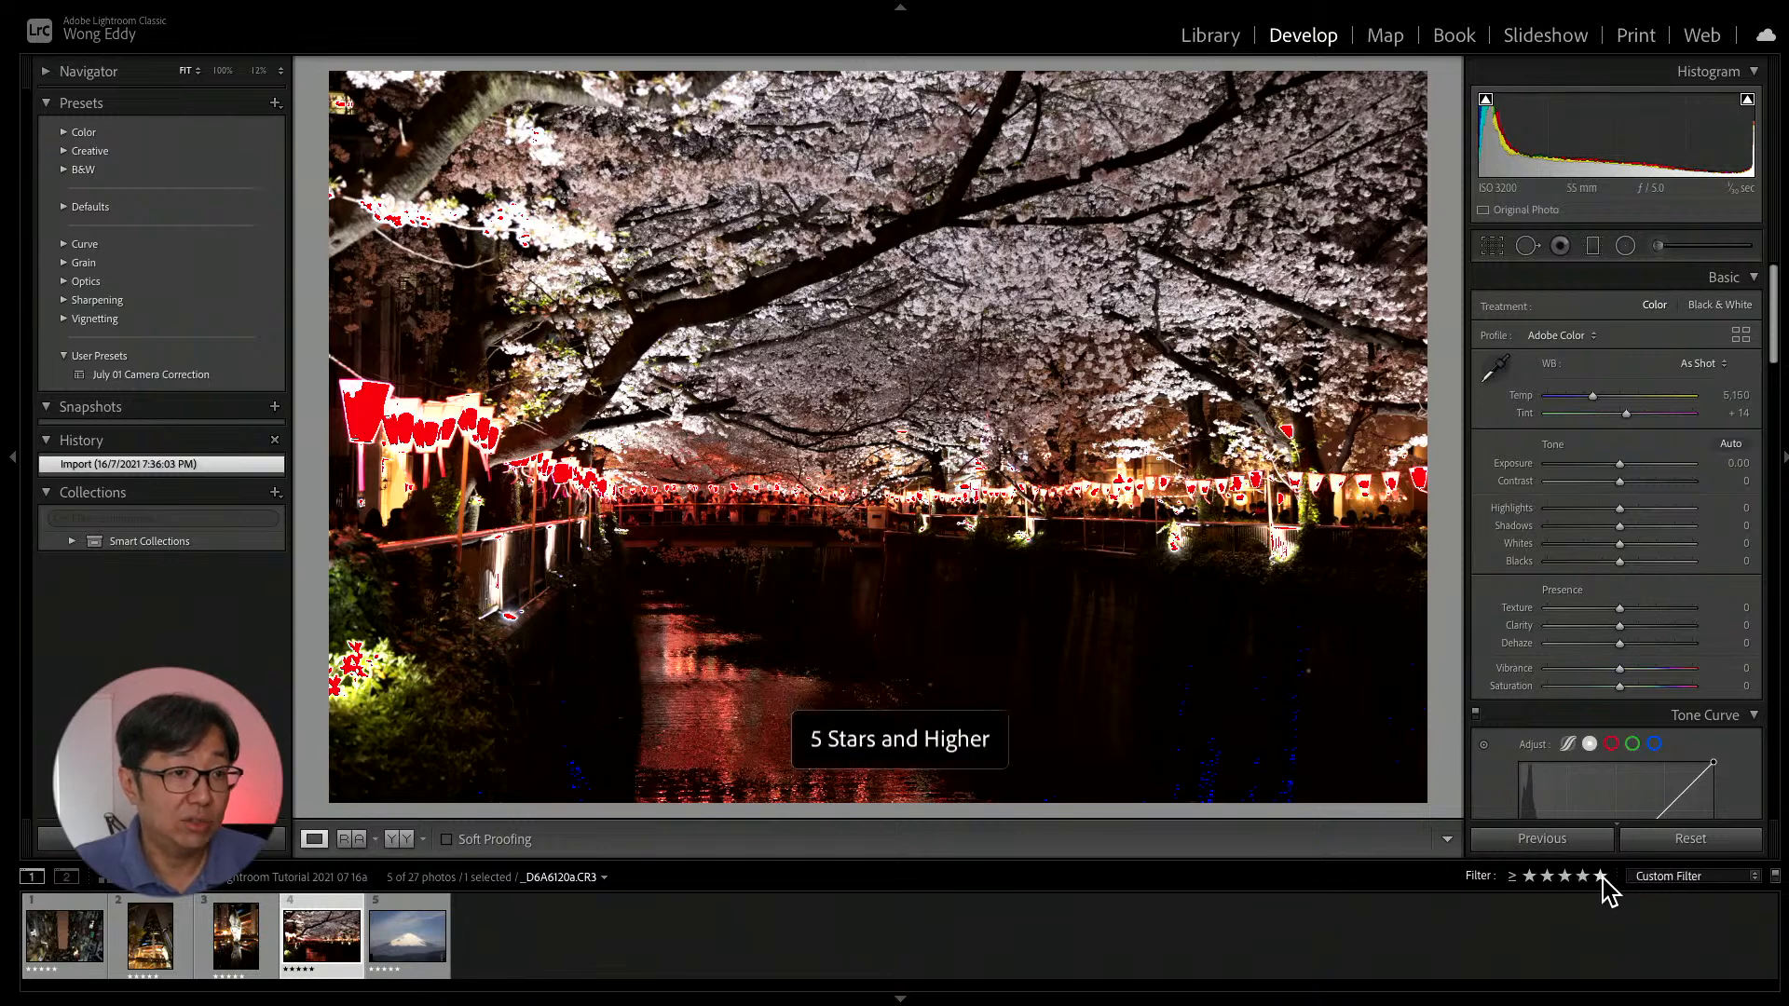
{"action": "left_click", "coordinate": [1529, 877]}
{"action": "left_click", "coordinate": [1512, 877]}
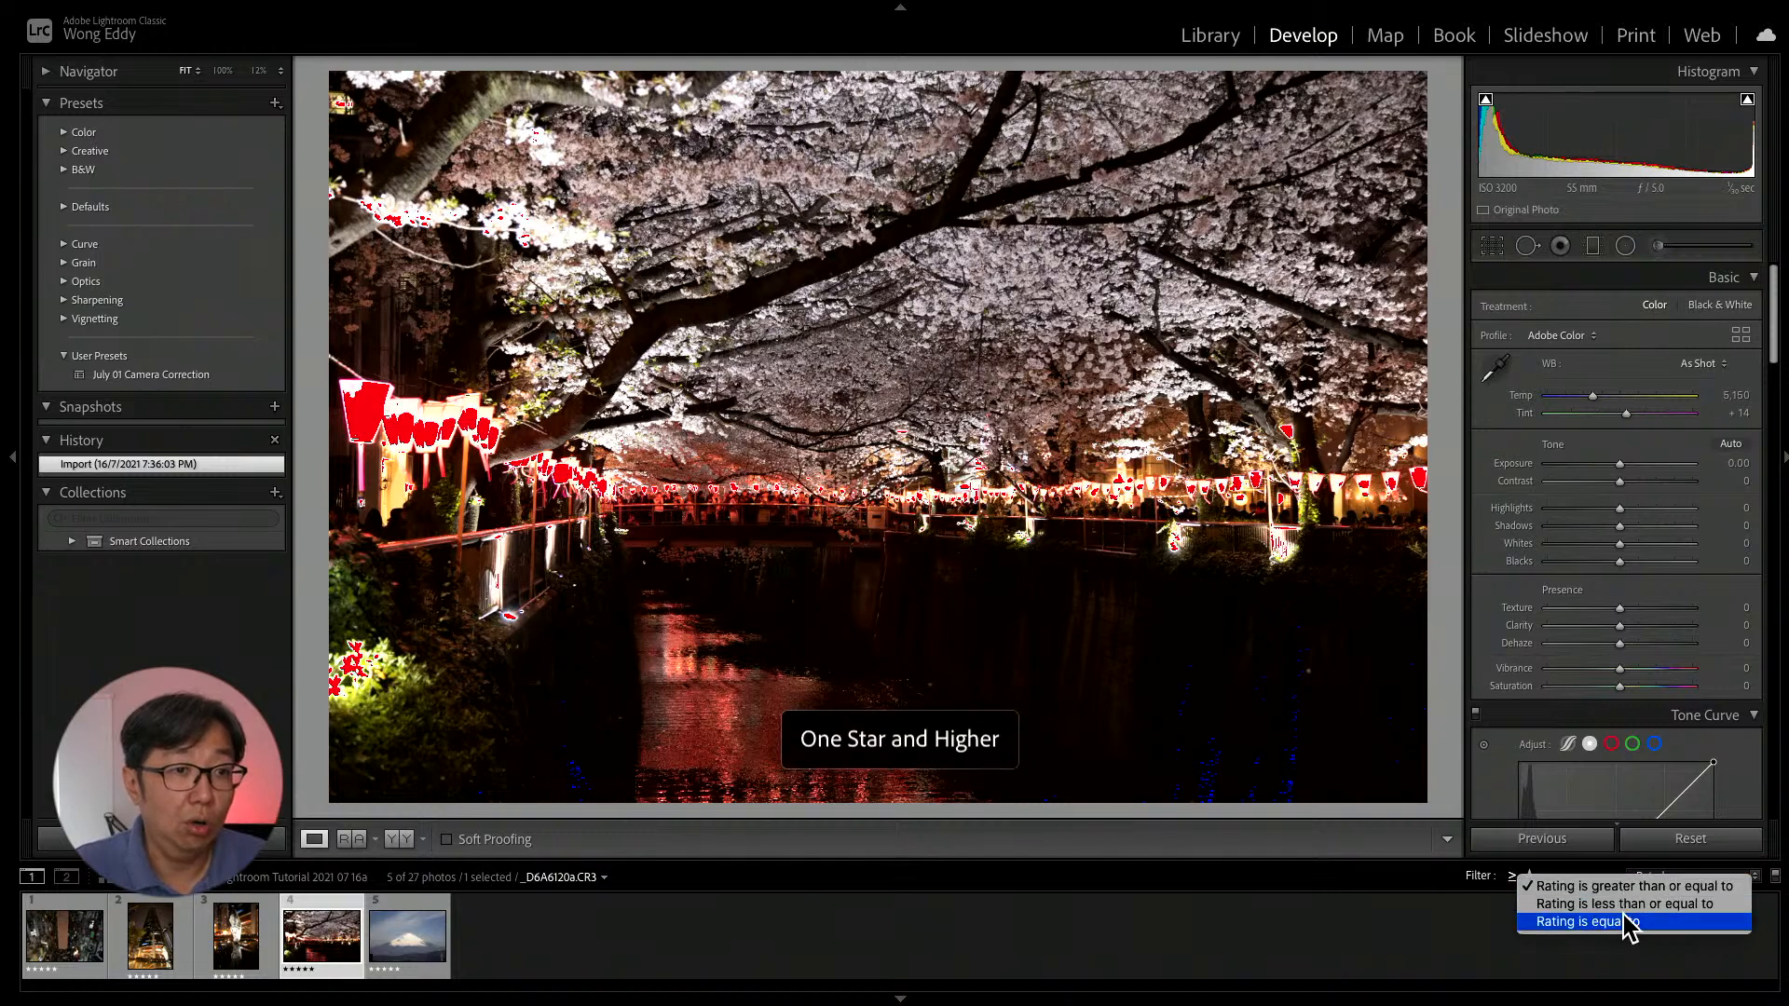
{"action": "left_click", "coordinate": [1542, 942]}
Check the filter presets and turn off the rating filter to show all photos in the filmstrip.
{"action": "left_click", "coordinate": [1692, 881]}
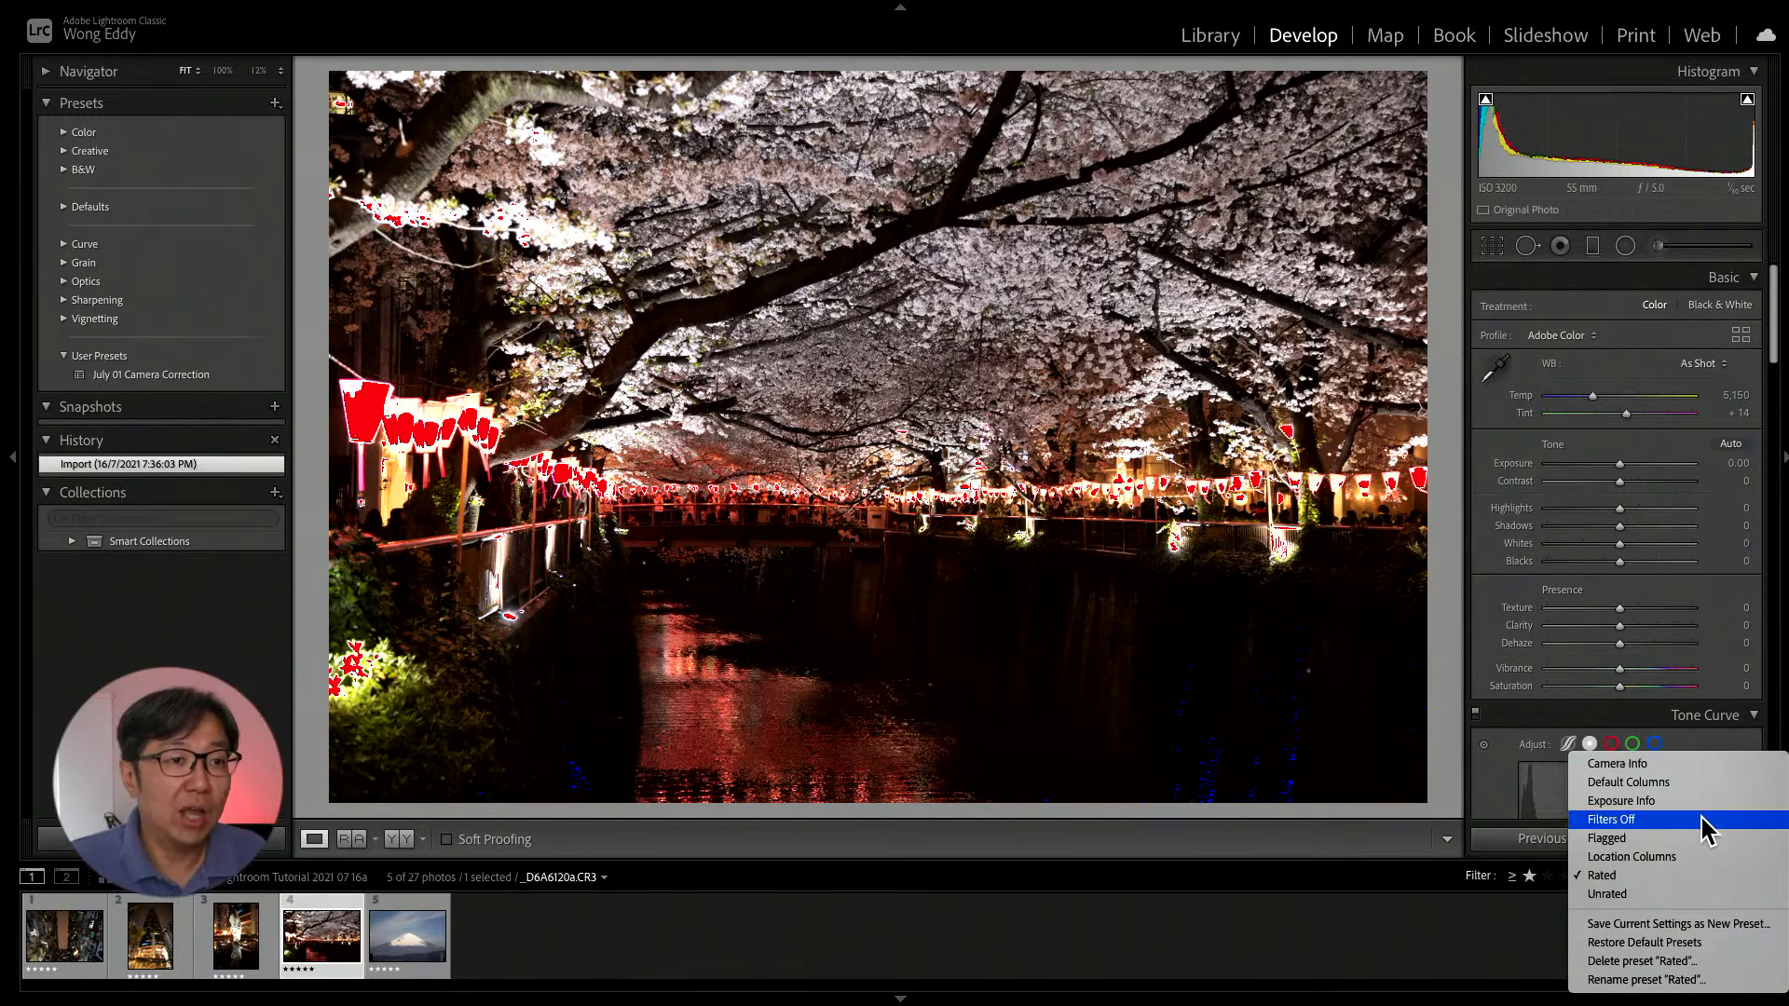
{"action": "left_click", "coordinate": [1659, 879]}
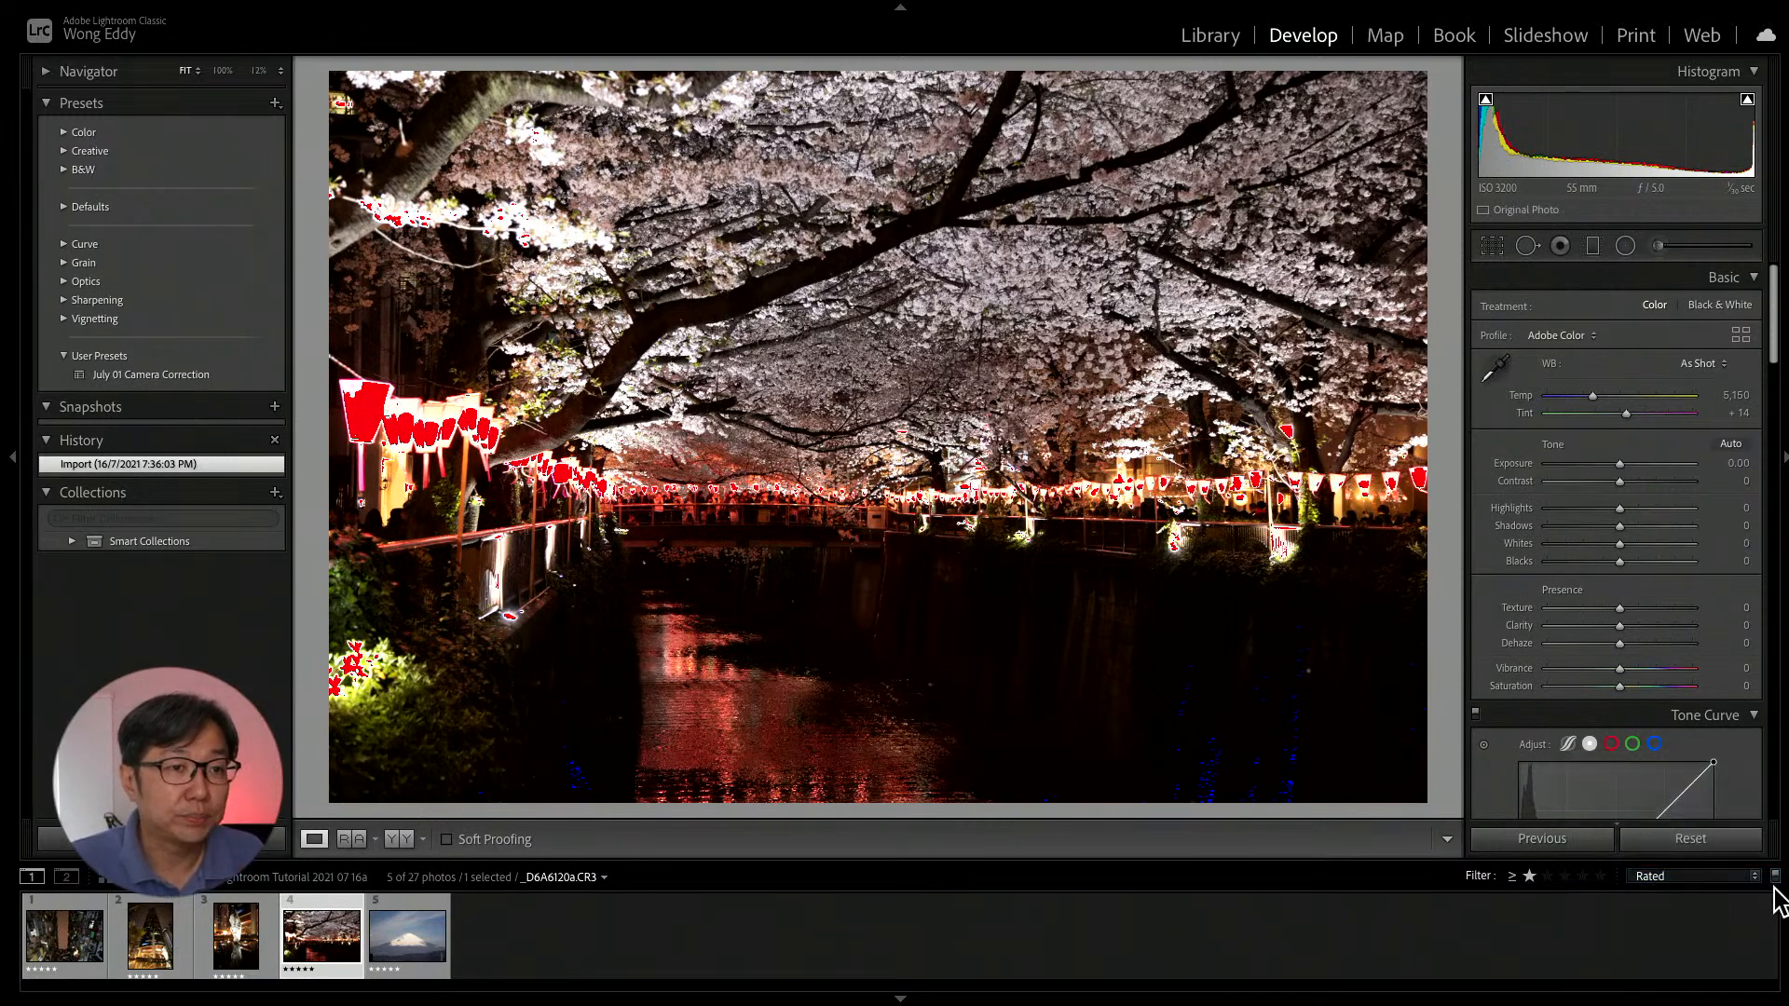
{"action": "left_click", "coordinate": [1775, 877]}
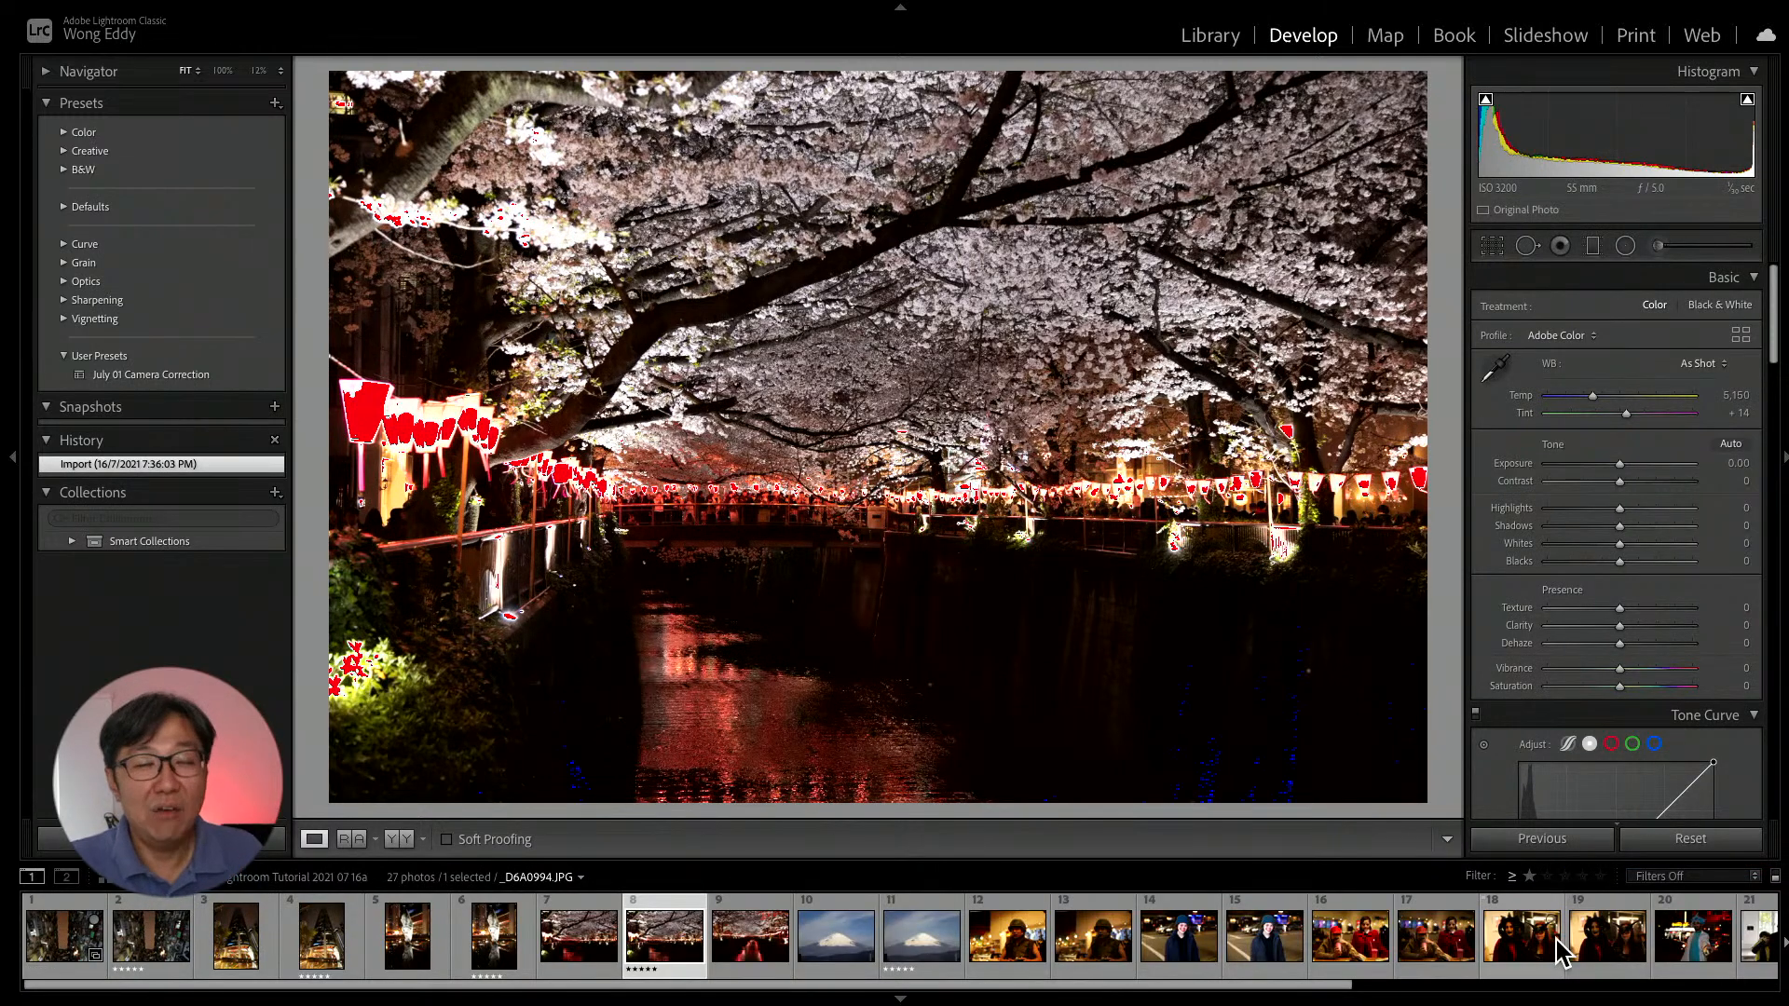
Select the raw building photo and look over the available filter presets without changing the filter.
{"action": "left_click", "coordinate": [163, 955]}
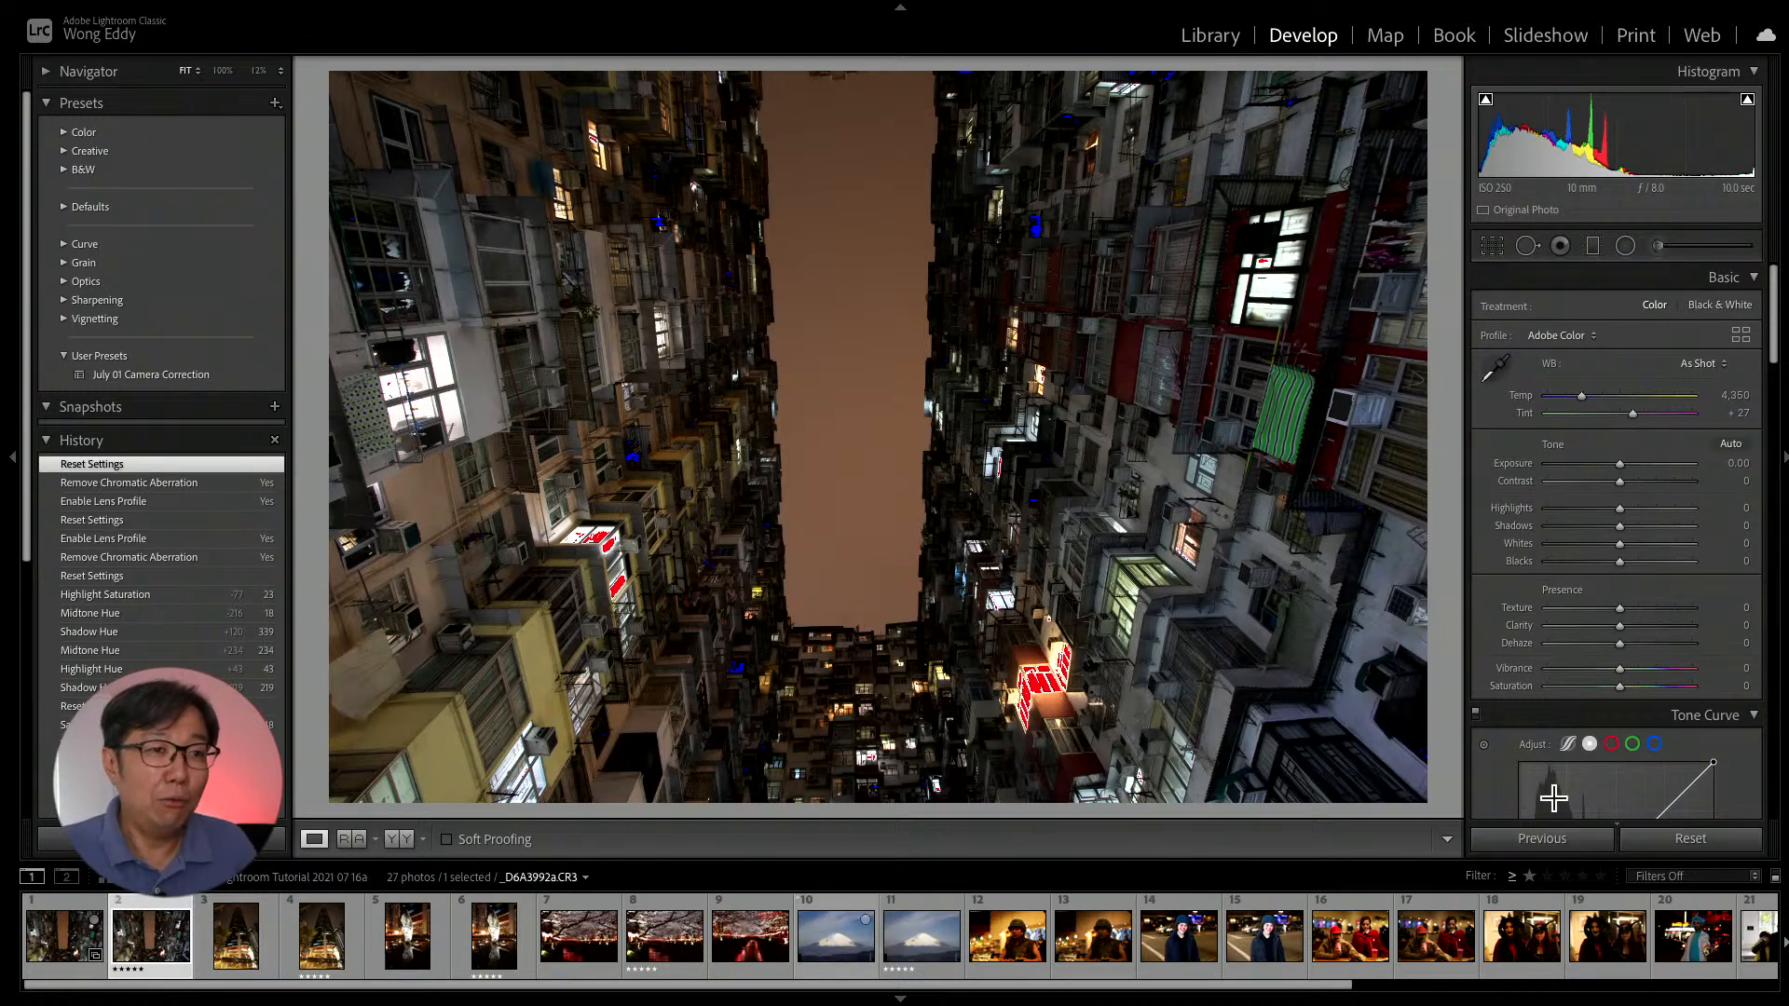
{"action": "left_click", "coordinate": [1756, 881]}
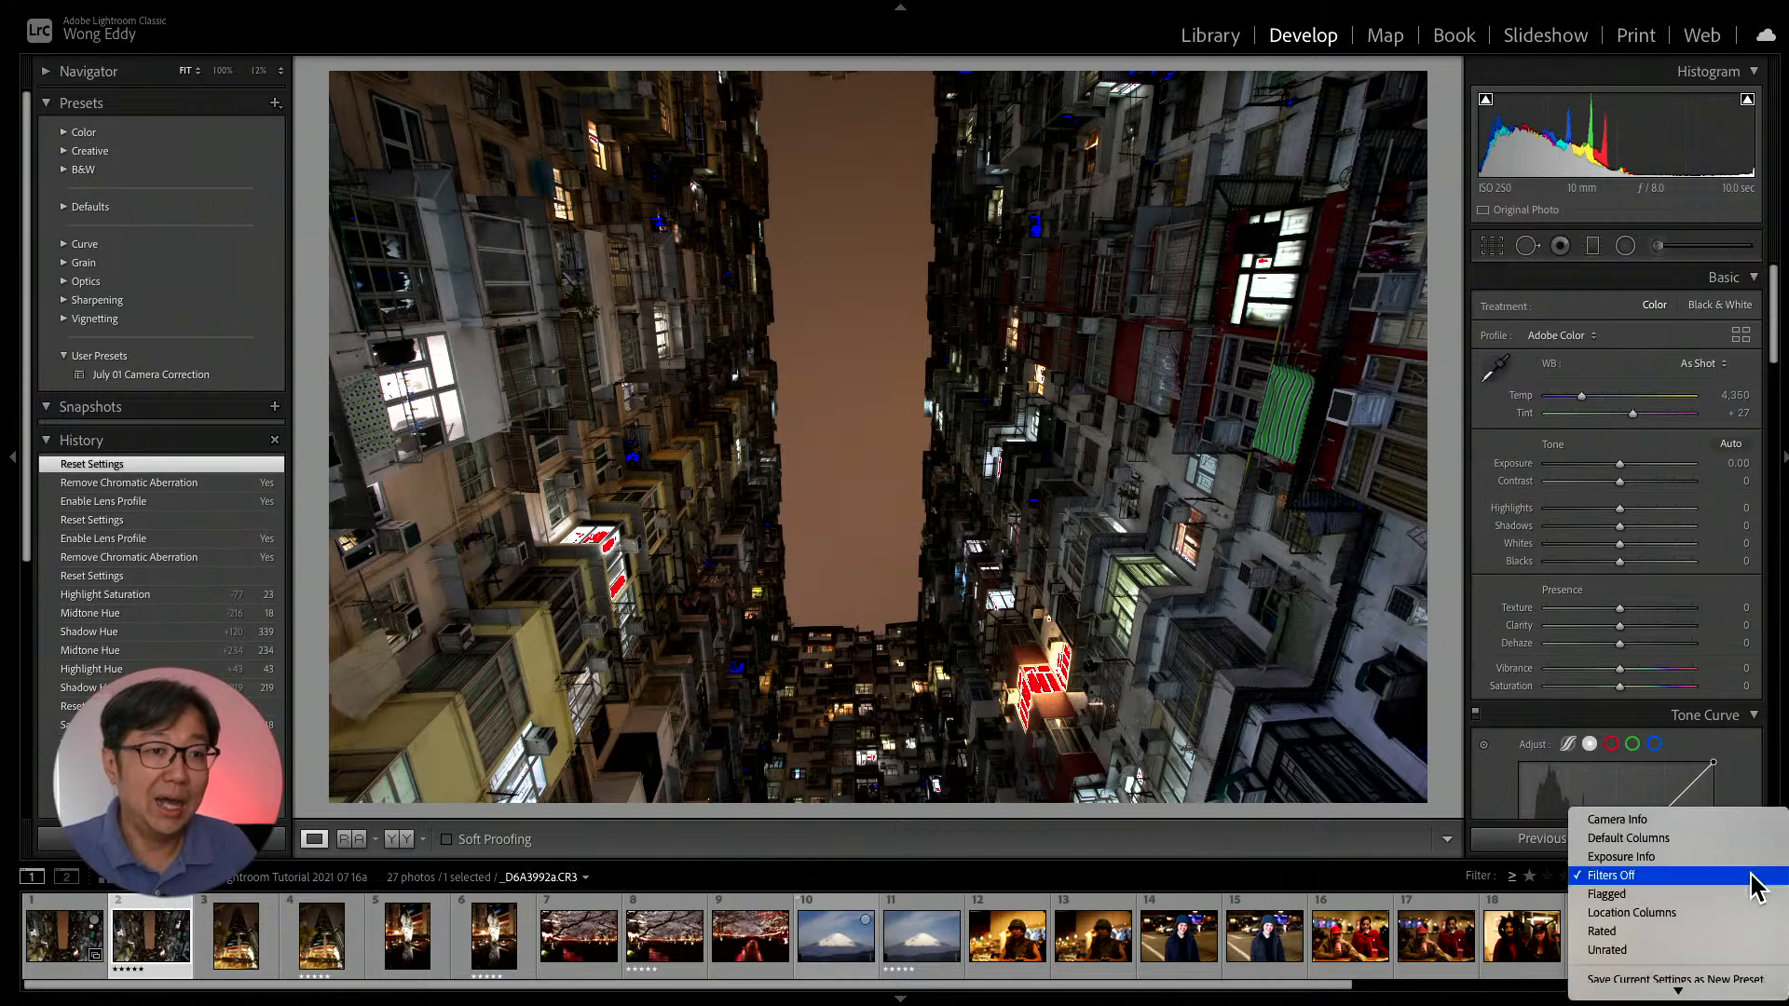
{"action": "left_click", "coordinate": [1343, 885]}
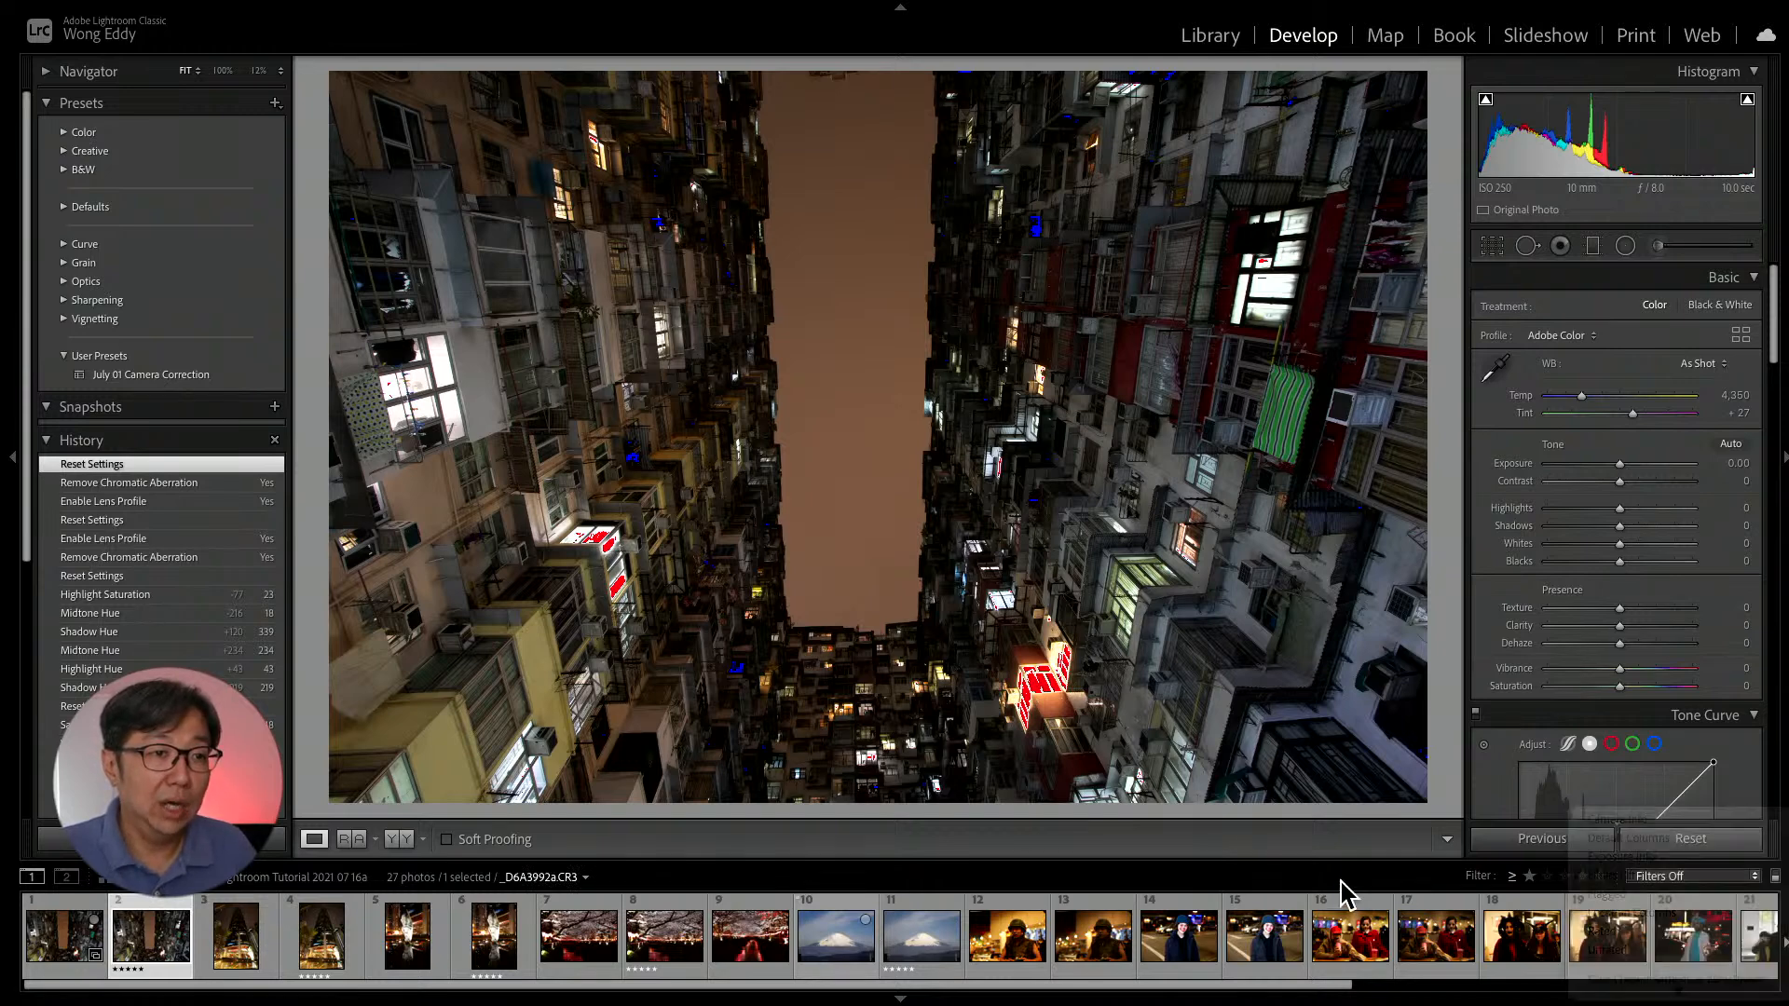
Rate the raw portraits of the helmeted soldier and the woman in the blue beanie five stars.
{"action": "left_click", "coordinate": [1100, 937]}
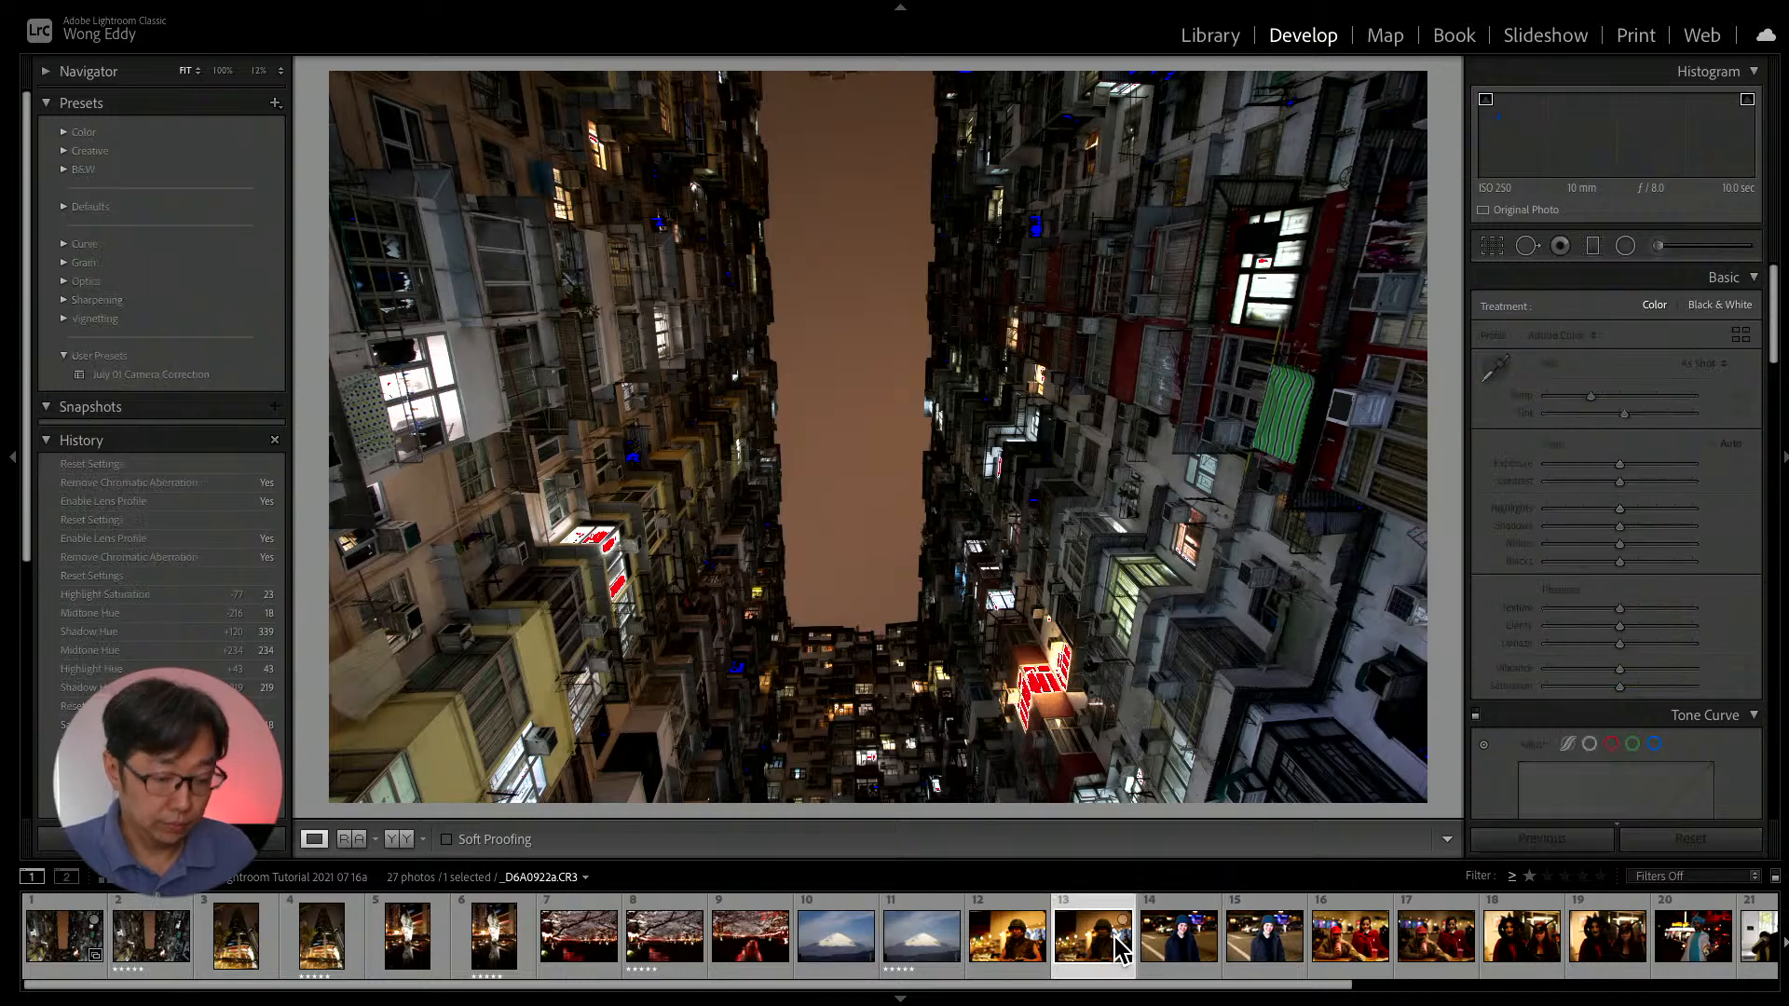
{"action": "key", "text": "5"}
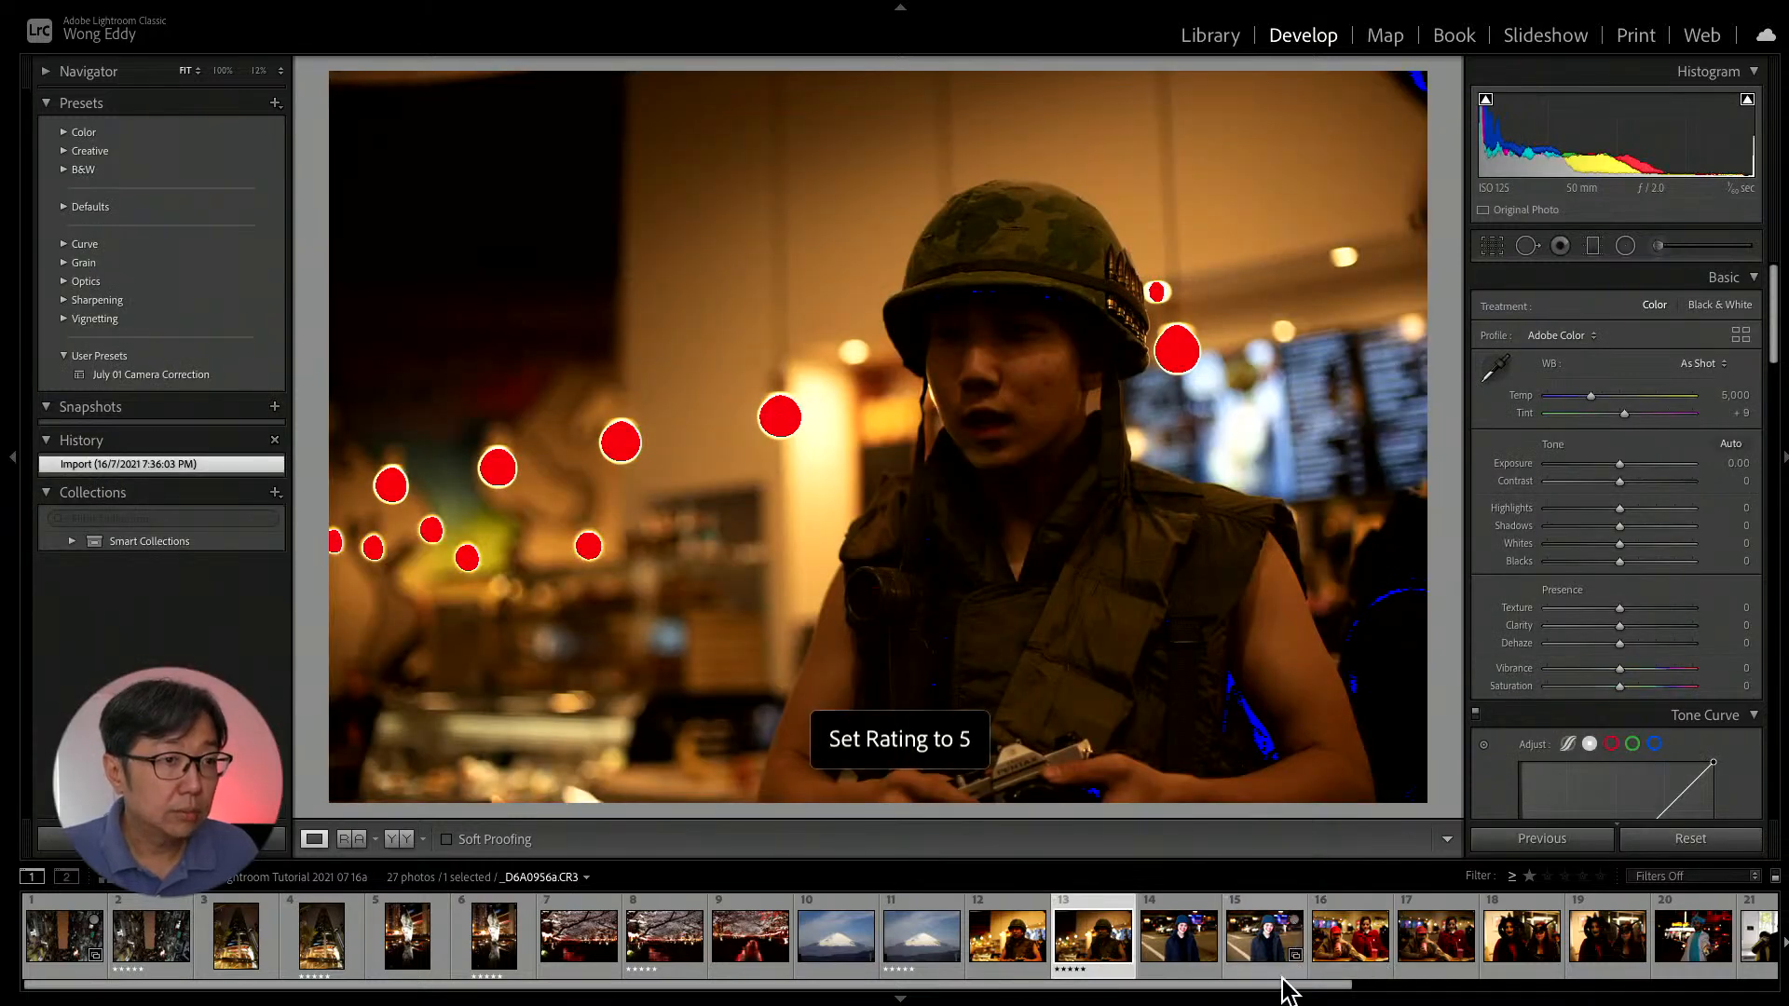
{"action": "left_click", "coordinate": [1263, 947]}
{"action": "key", "text": "5"}
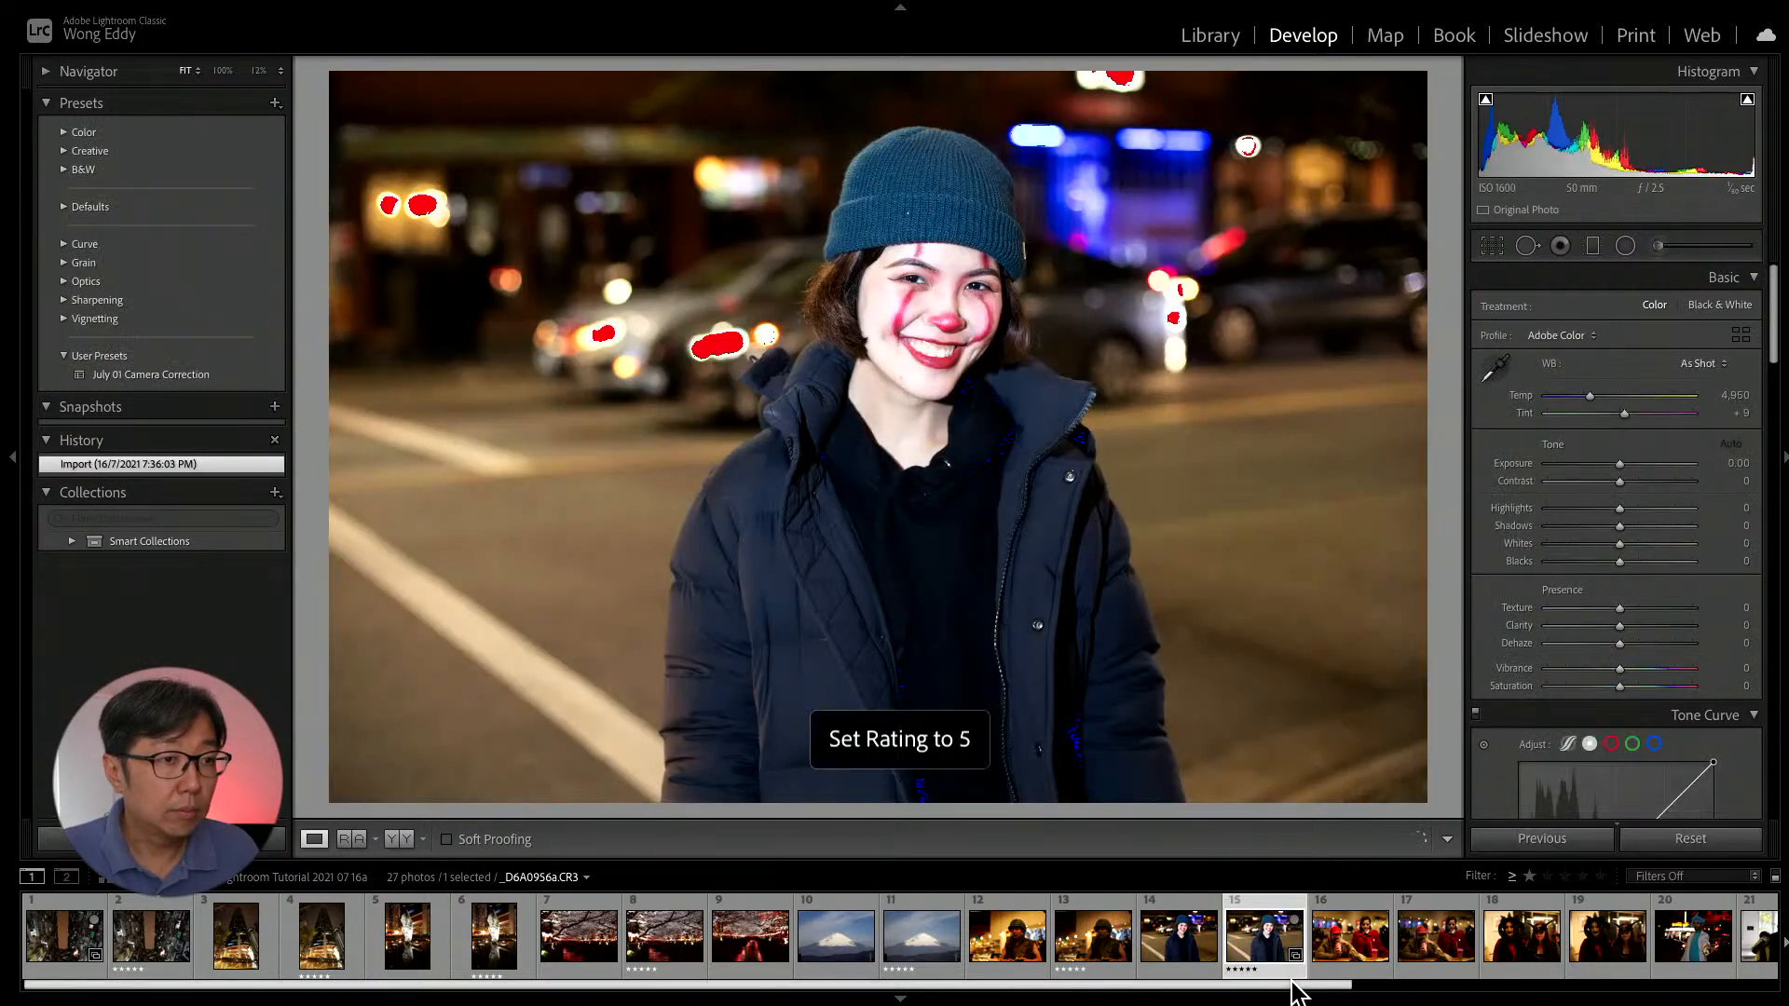
Rate _D6A7484.CR3, the raw bald eagle photo and _D6A4439a.CR3 near the end of the filmstrip five stars.
{"action": "left_click_drag", "start_coordinate": [1293, 984], "coordinate": [1752, 980]}
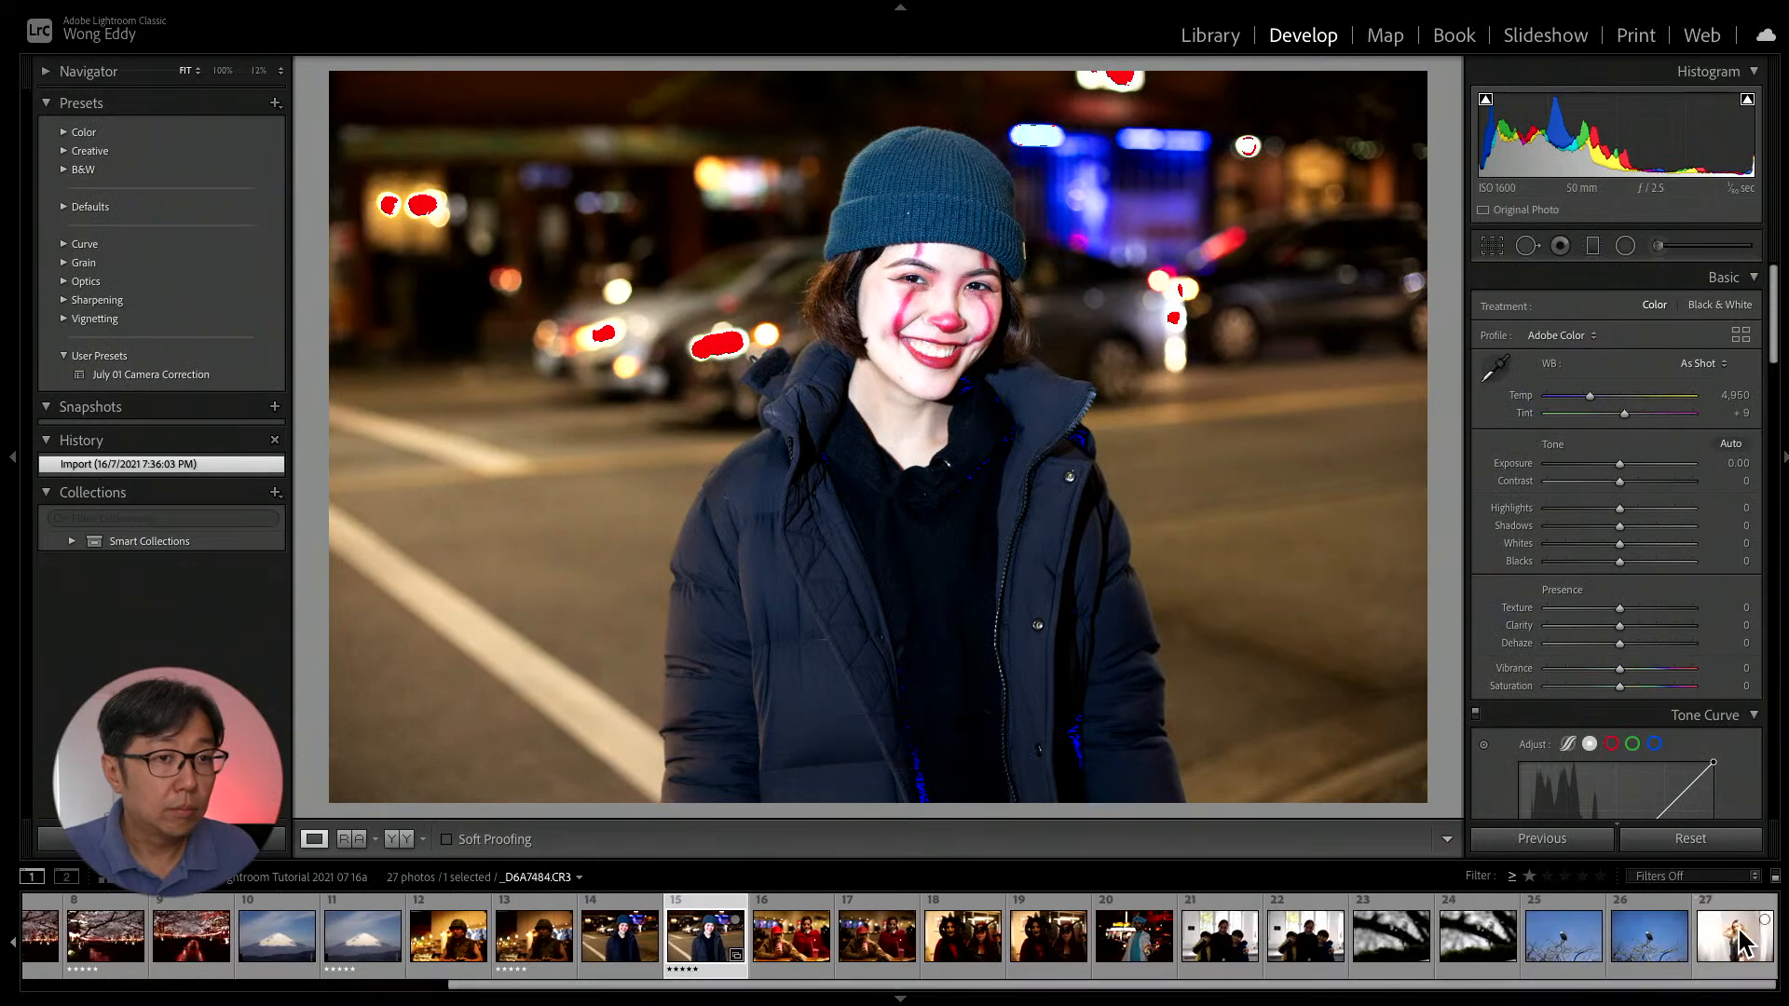
{"action": "left_click", "coordinate": [1739, 932]}
{"action": "key", "text": "5"}
{"action": "left_click", "coordinate": [1649, 937]}
{"action": "key", "text": "5"}
{"action": "left_click", "coordinate": [1476, 943]}
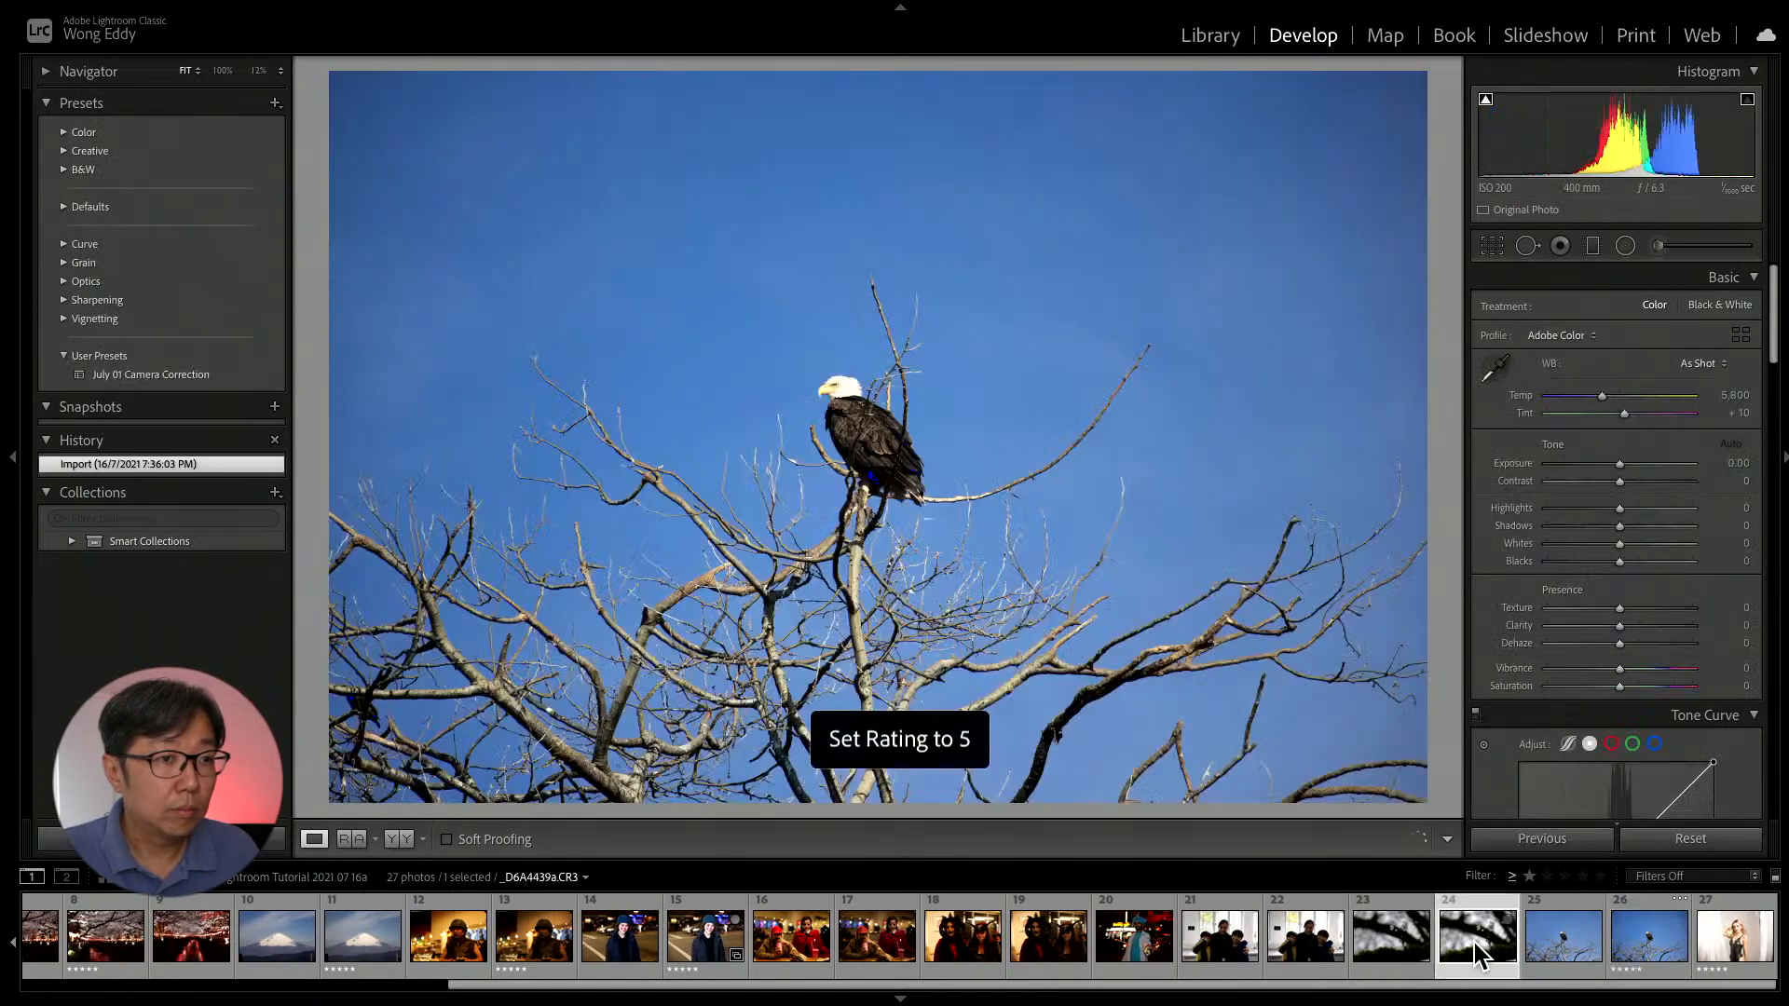
{"action": "key", "text": "5"}
Give five stars to photo 22 of the woman with two boys, the blue-haired man in the lab coat, and the raw horned-costume pair.
{"action": "left_click", "coordinate": [1307, 937]}
{"action": "key", "text": "5"}
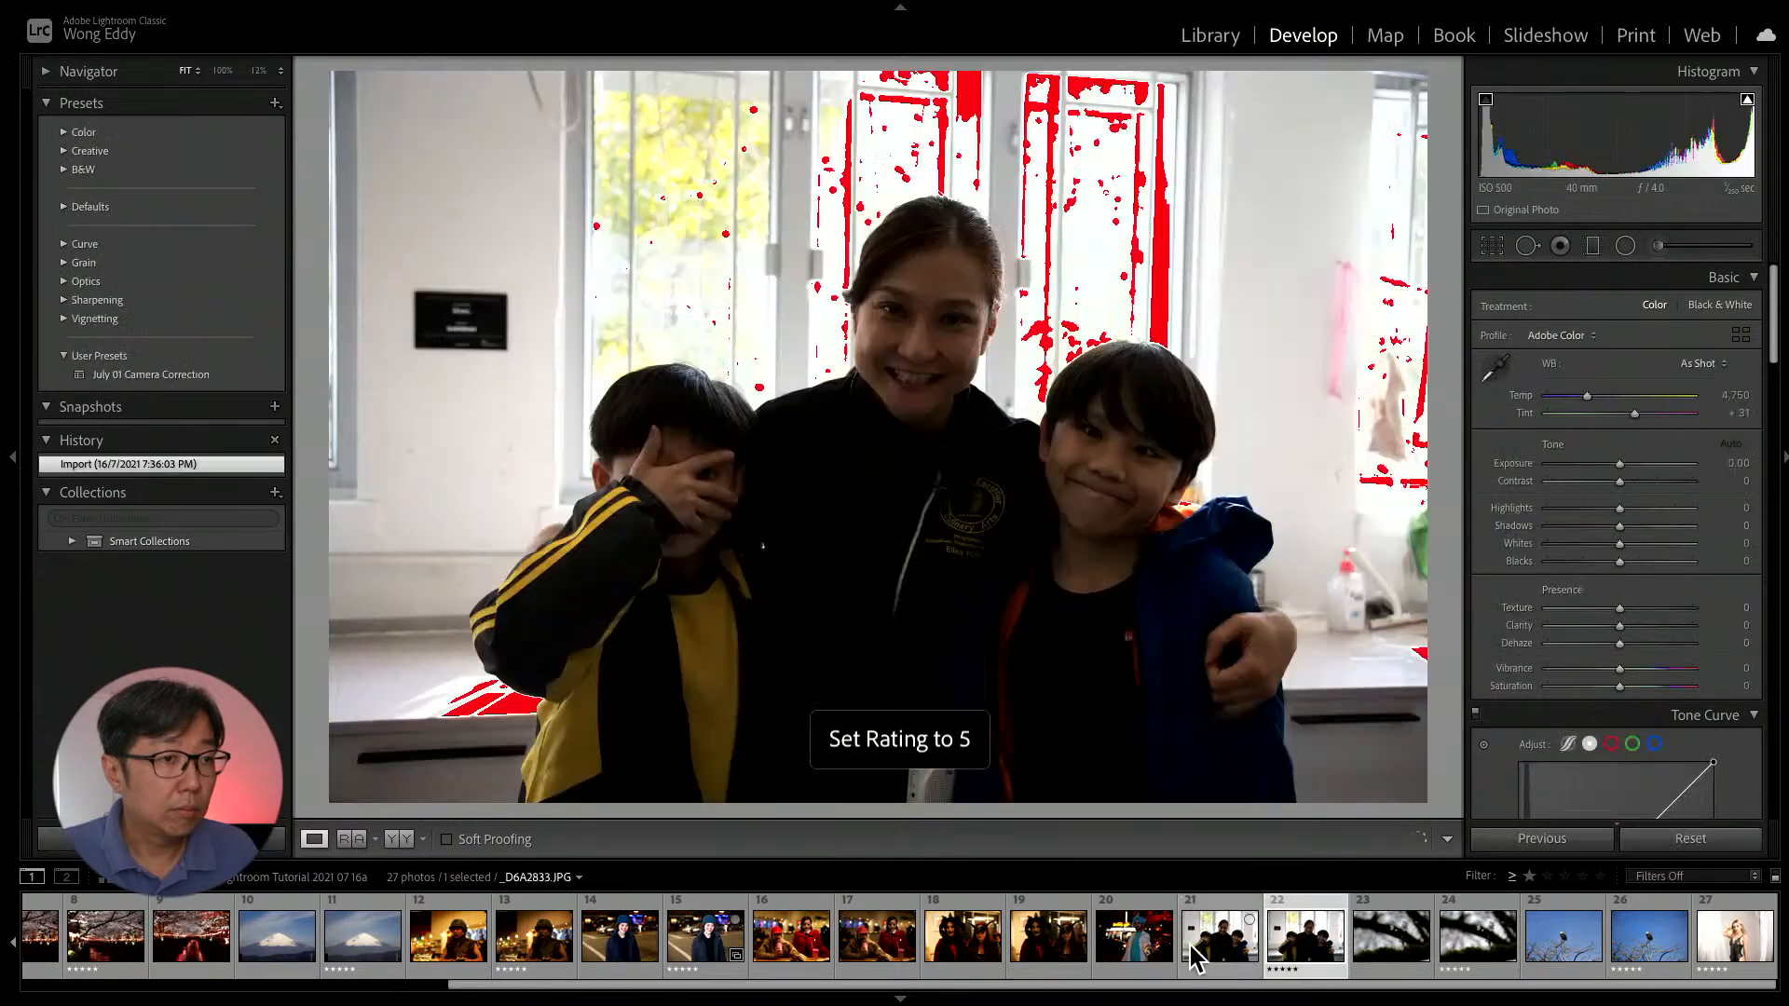
{"action": "left_click", "coordinate": [1122, 942]}
{"action": "key", "text": "5"}
{"action": "left_click", "coordinate": [1071, 952]}
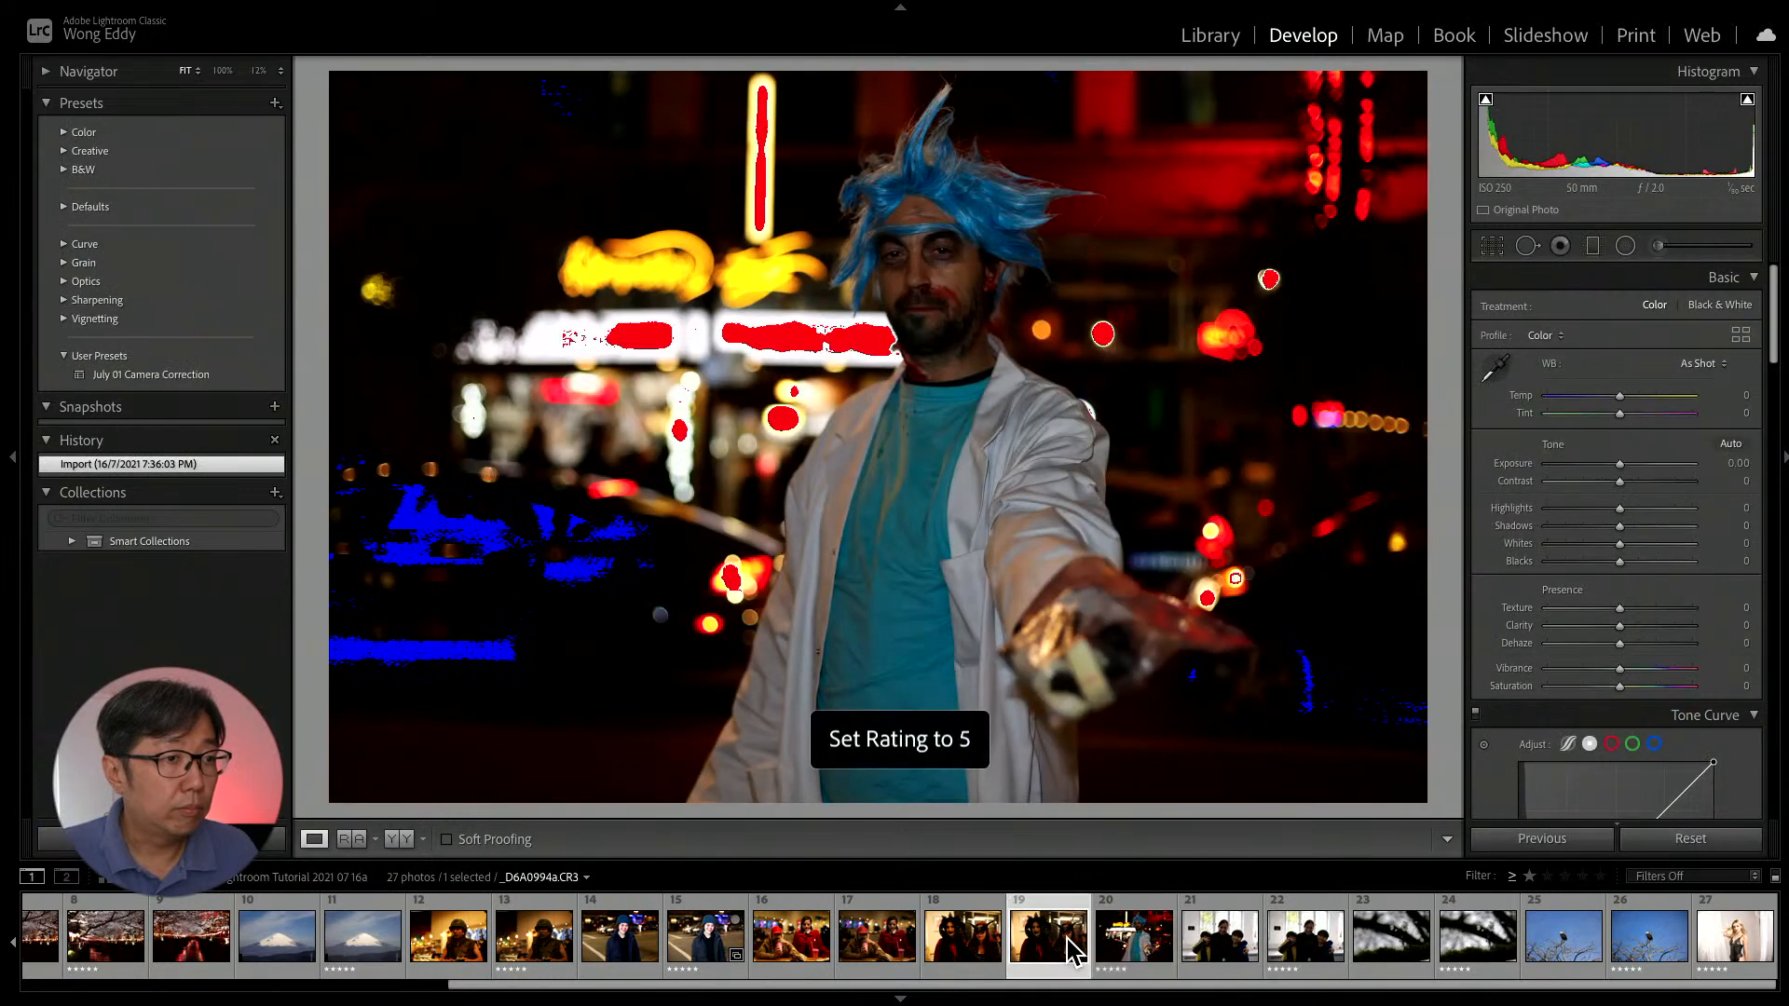
{"action": "key", "text": "5"}
Return to the start of the filmstrip and select the JPEG version of the building photo.
{"action": "left_click_drag", "start_coordinate": [1023, 986], "coordinate": [461, 973]}
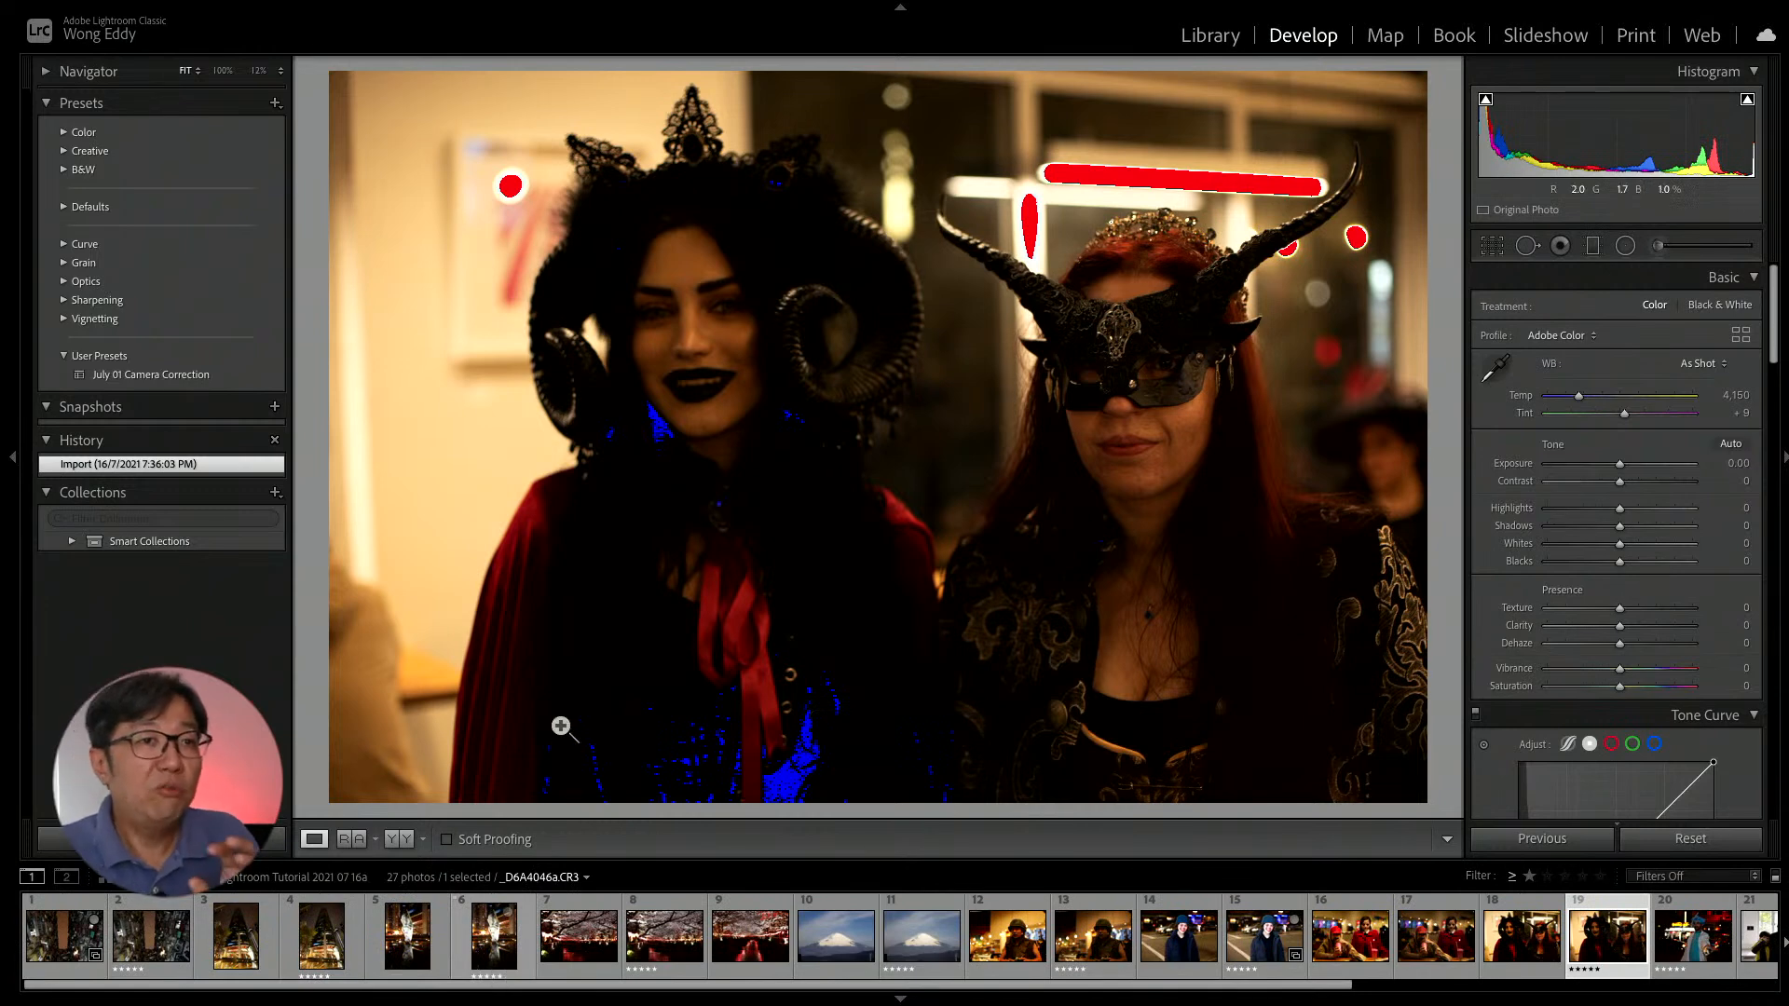
{"action": "left_click", "coordinate": [89, 939]}
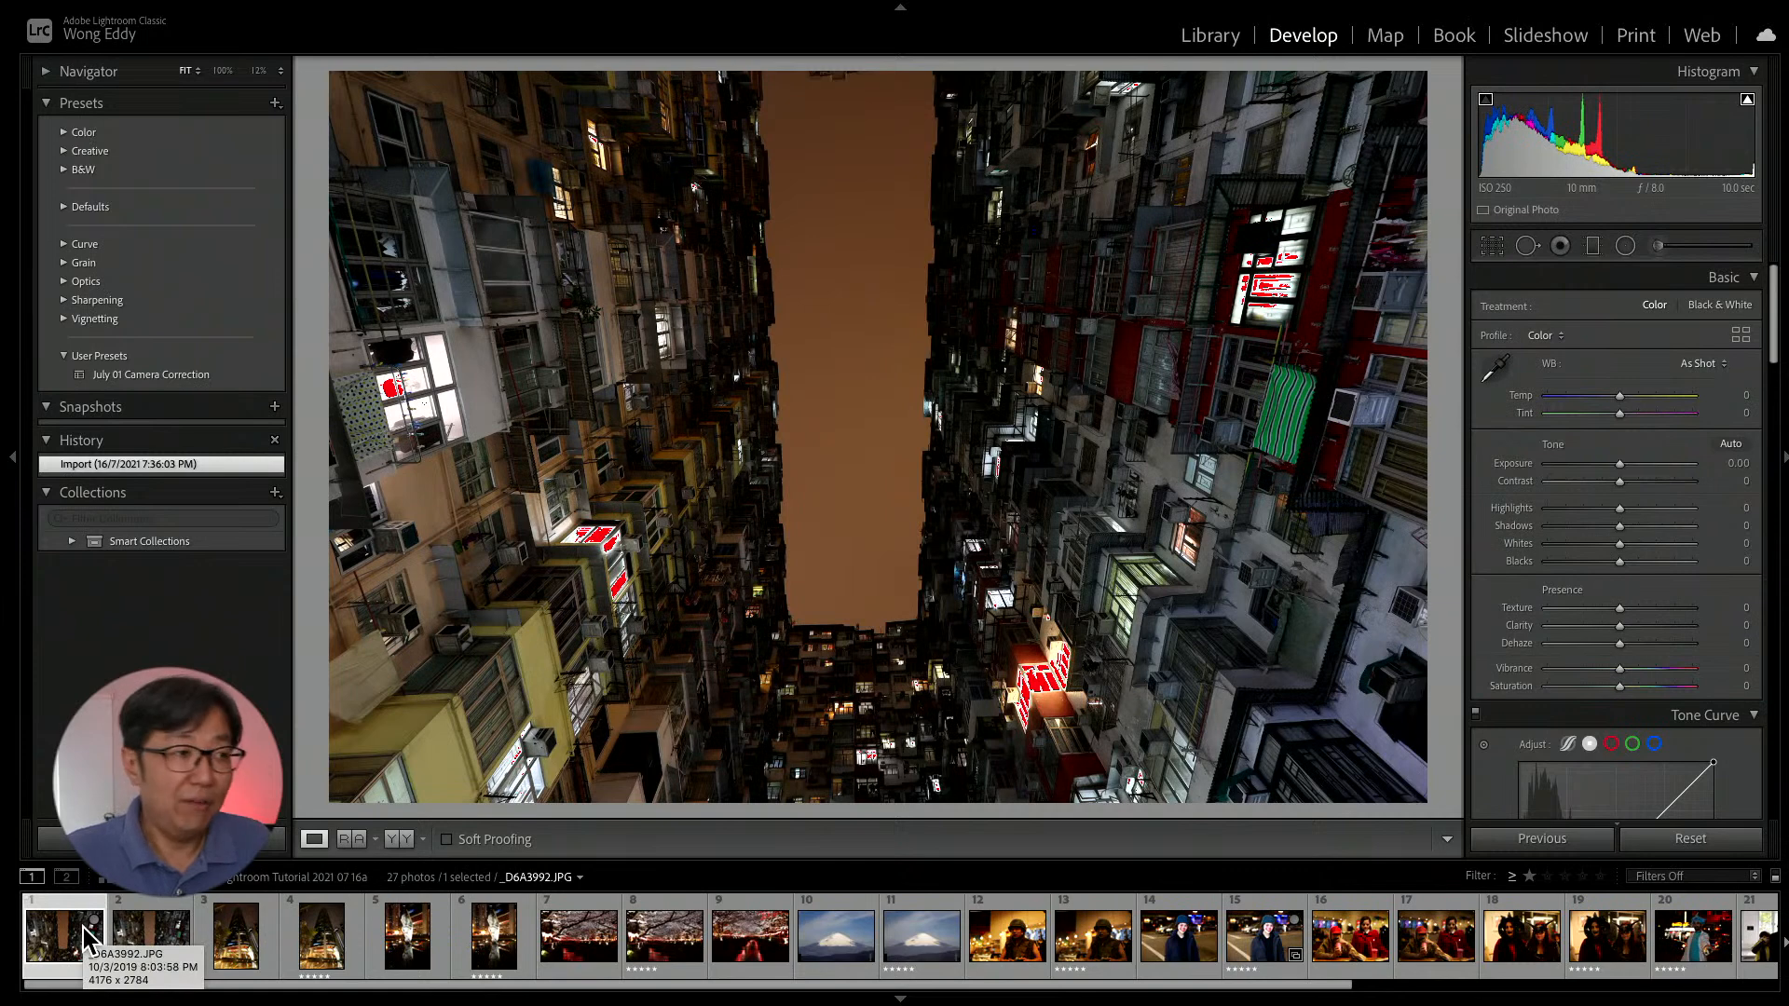
Rate the JPEG version of the building photo five stars and filter the filmstrip to rated photos.
{"action": "key", "text": "5"}
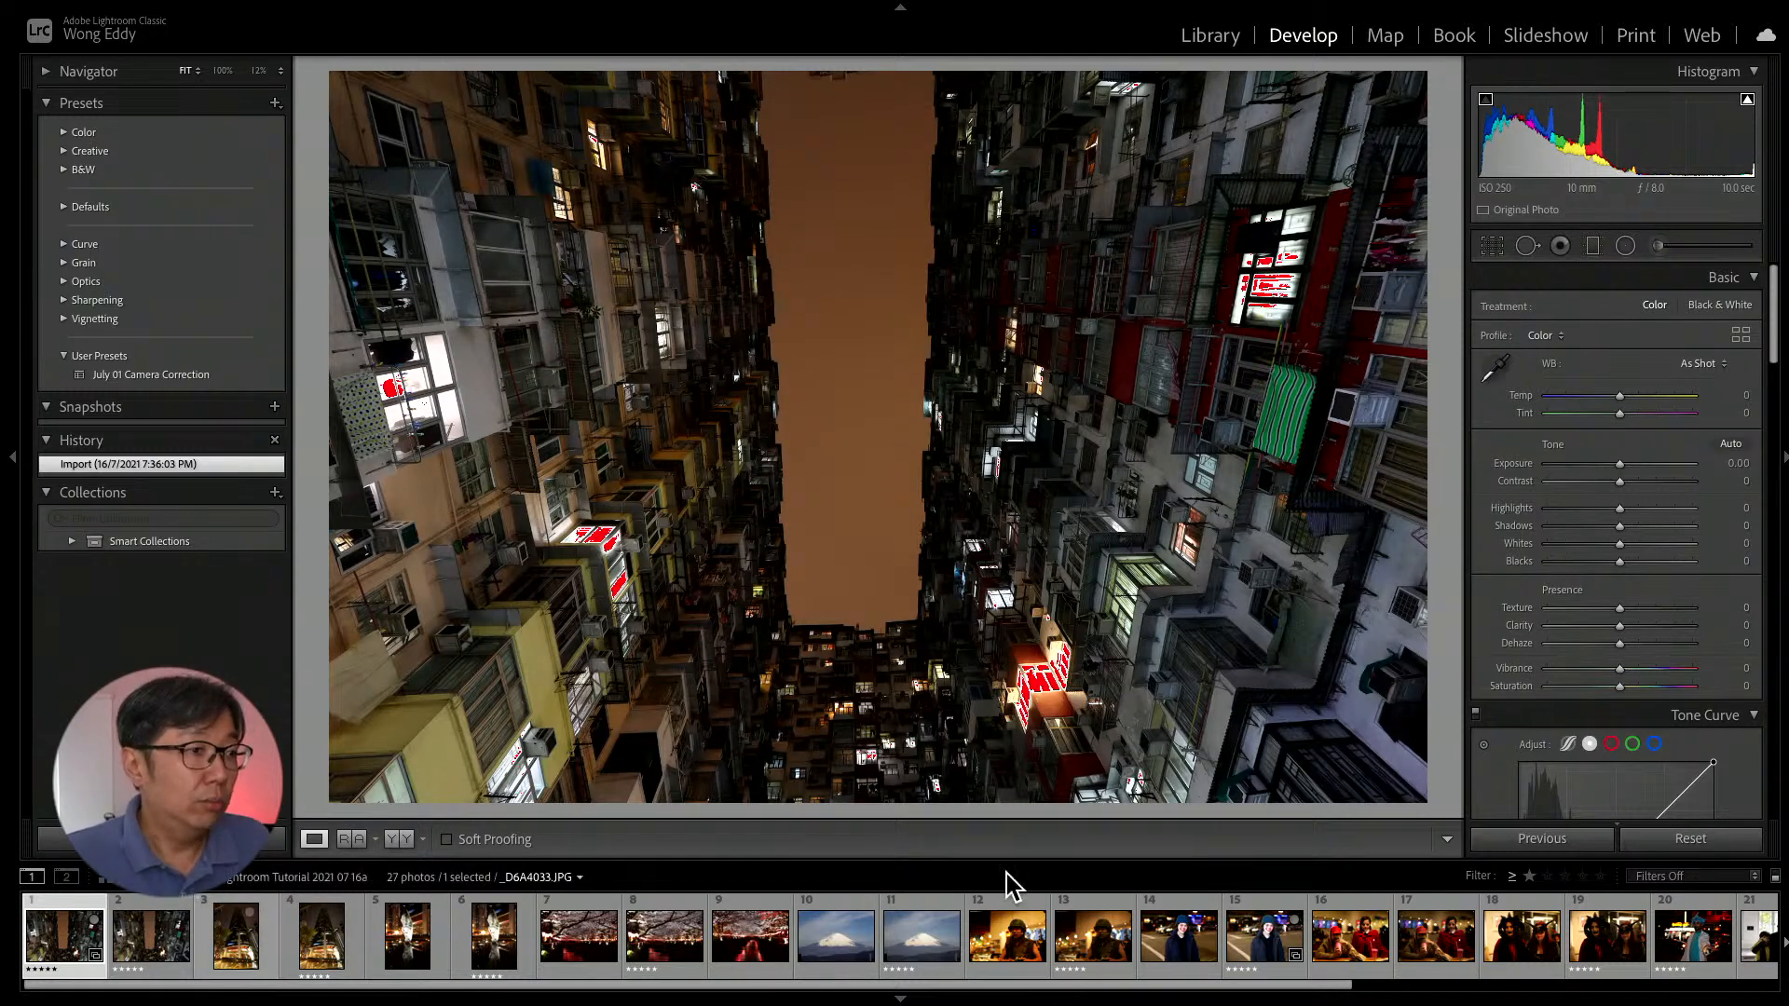
{"action": "left_click", "coordinate": [1755, 879]}
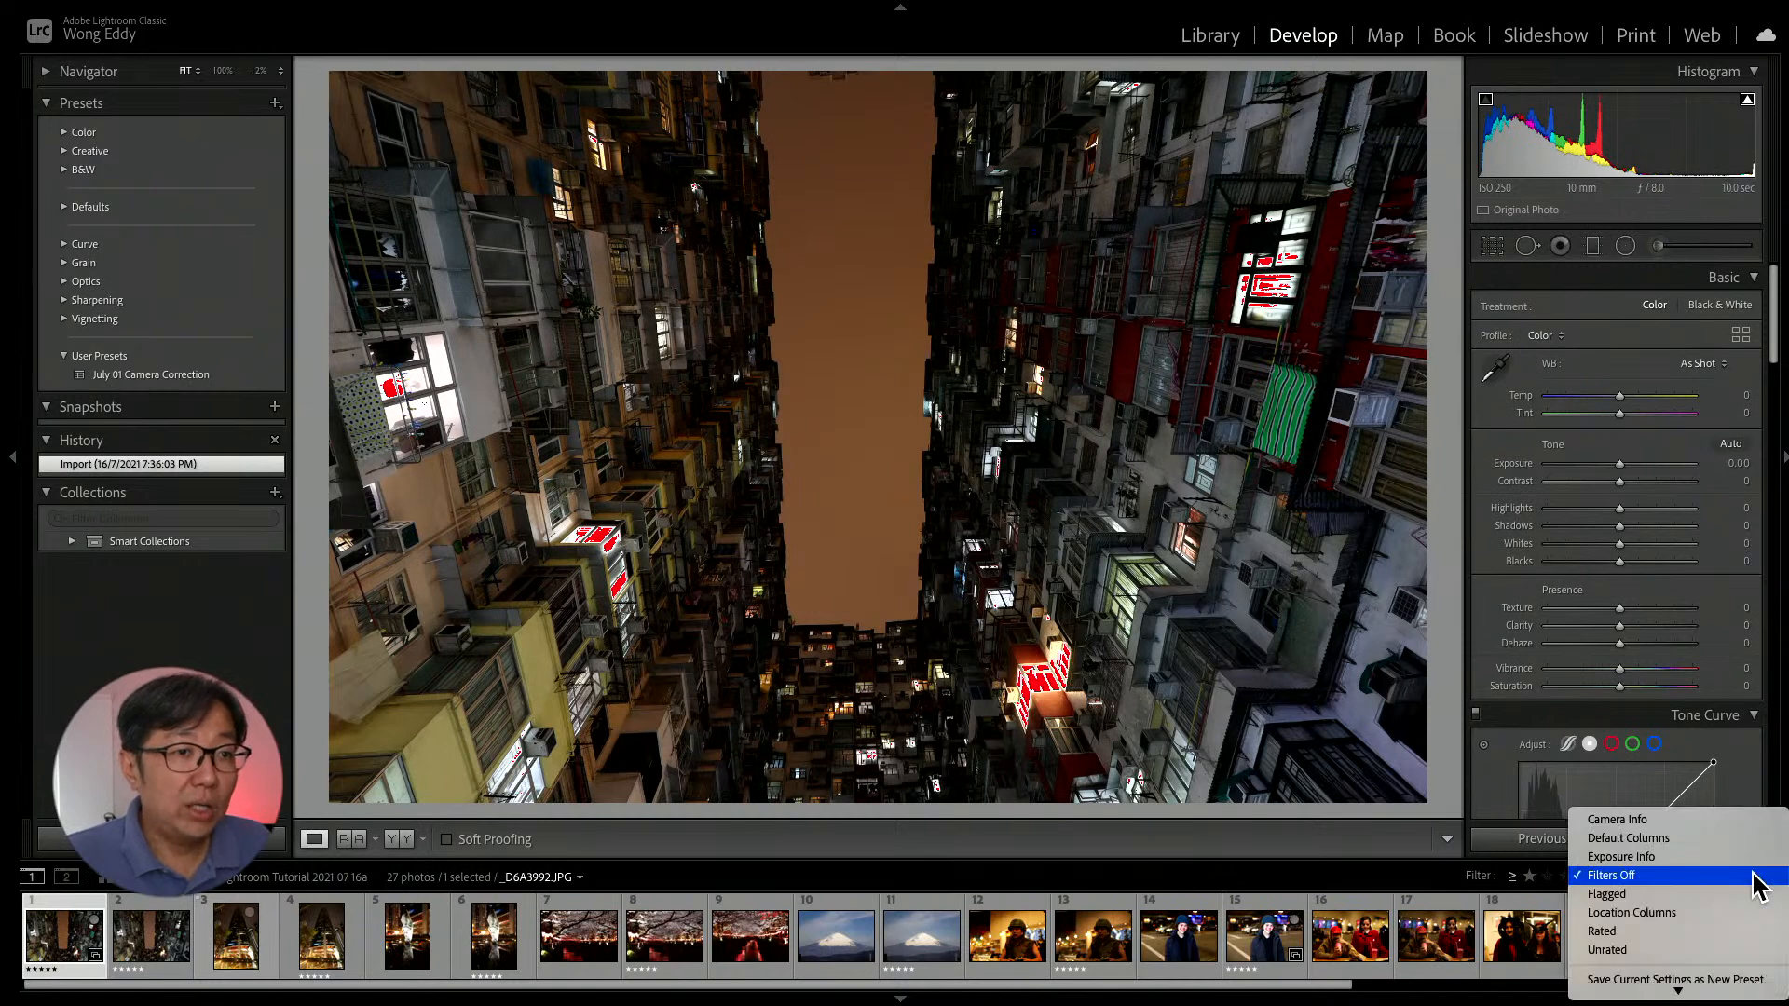
{"action": "left_click", "coordinate": [1719, 931]}
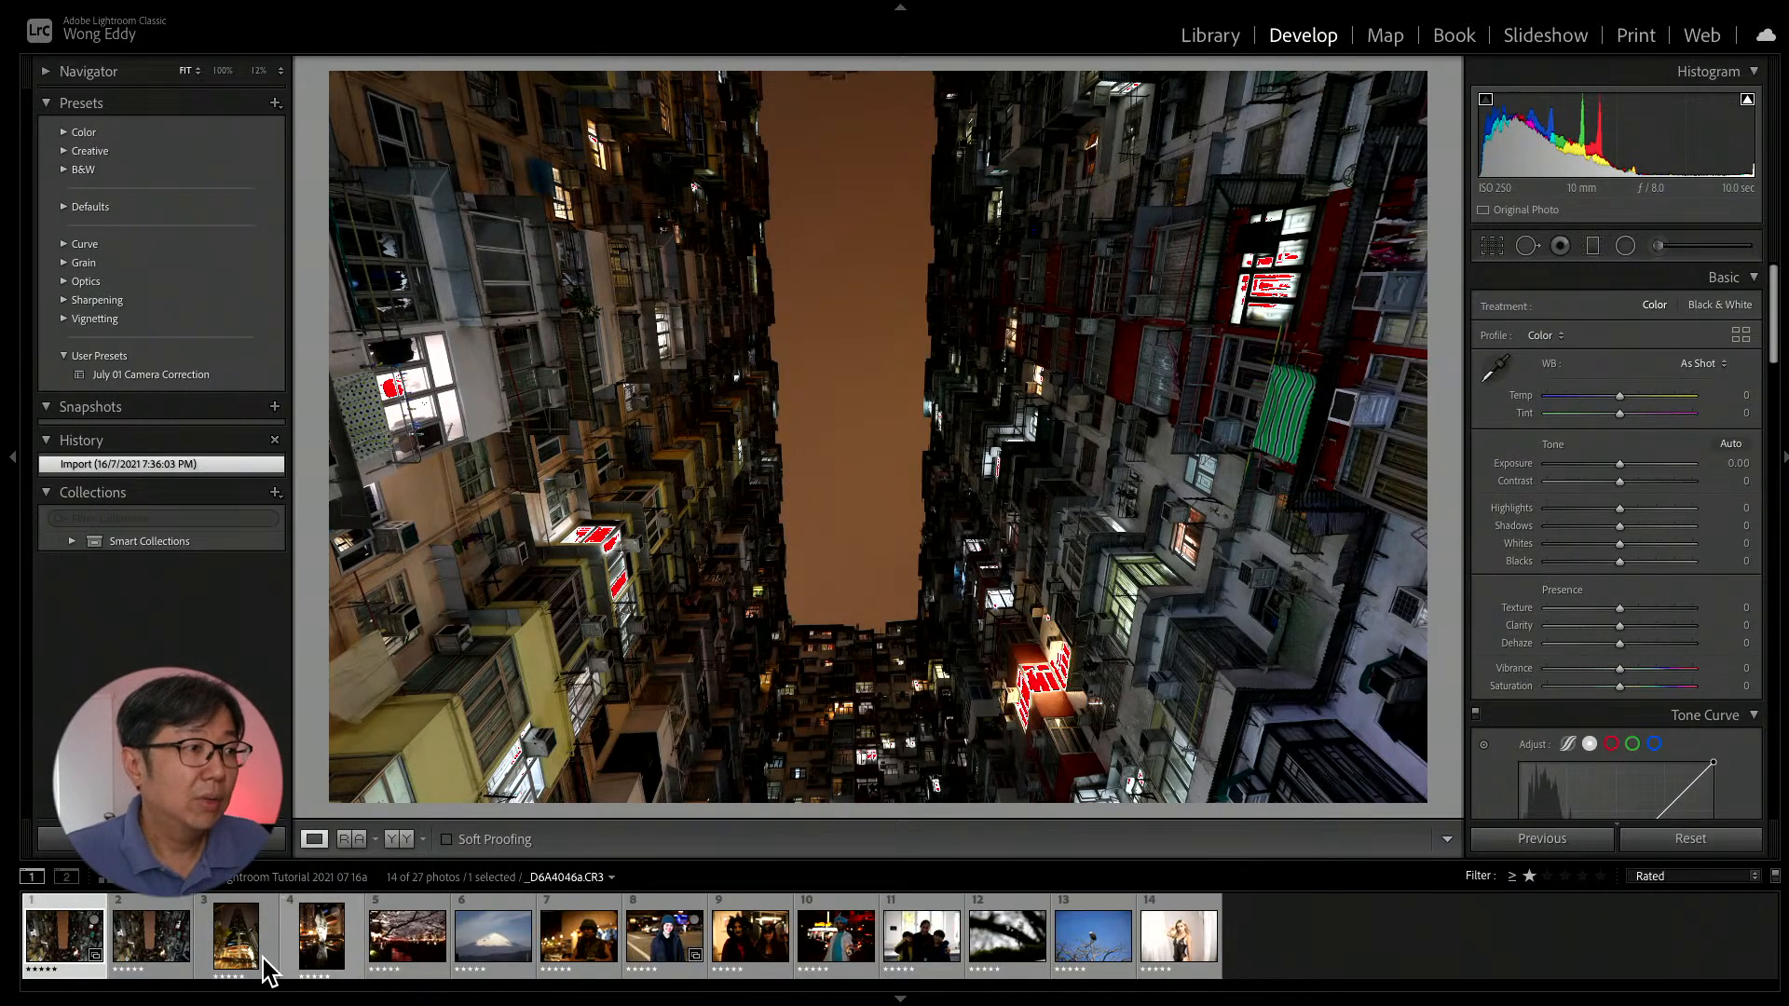
Select the raw version of the building photo, _D6A3992a.CR3, among the rated photos.
{"action": "left_click", "coordinate": [52, 946]}
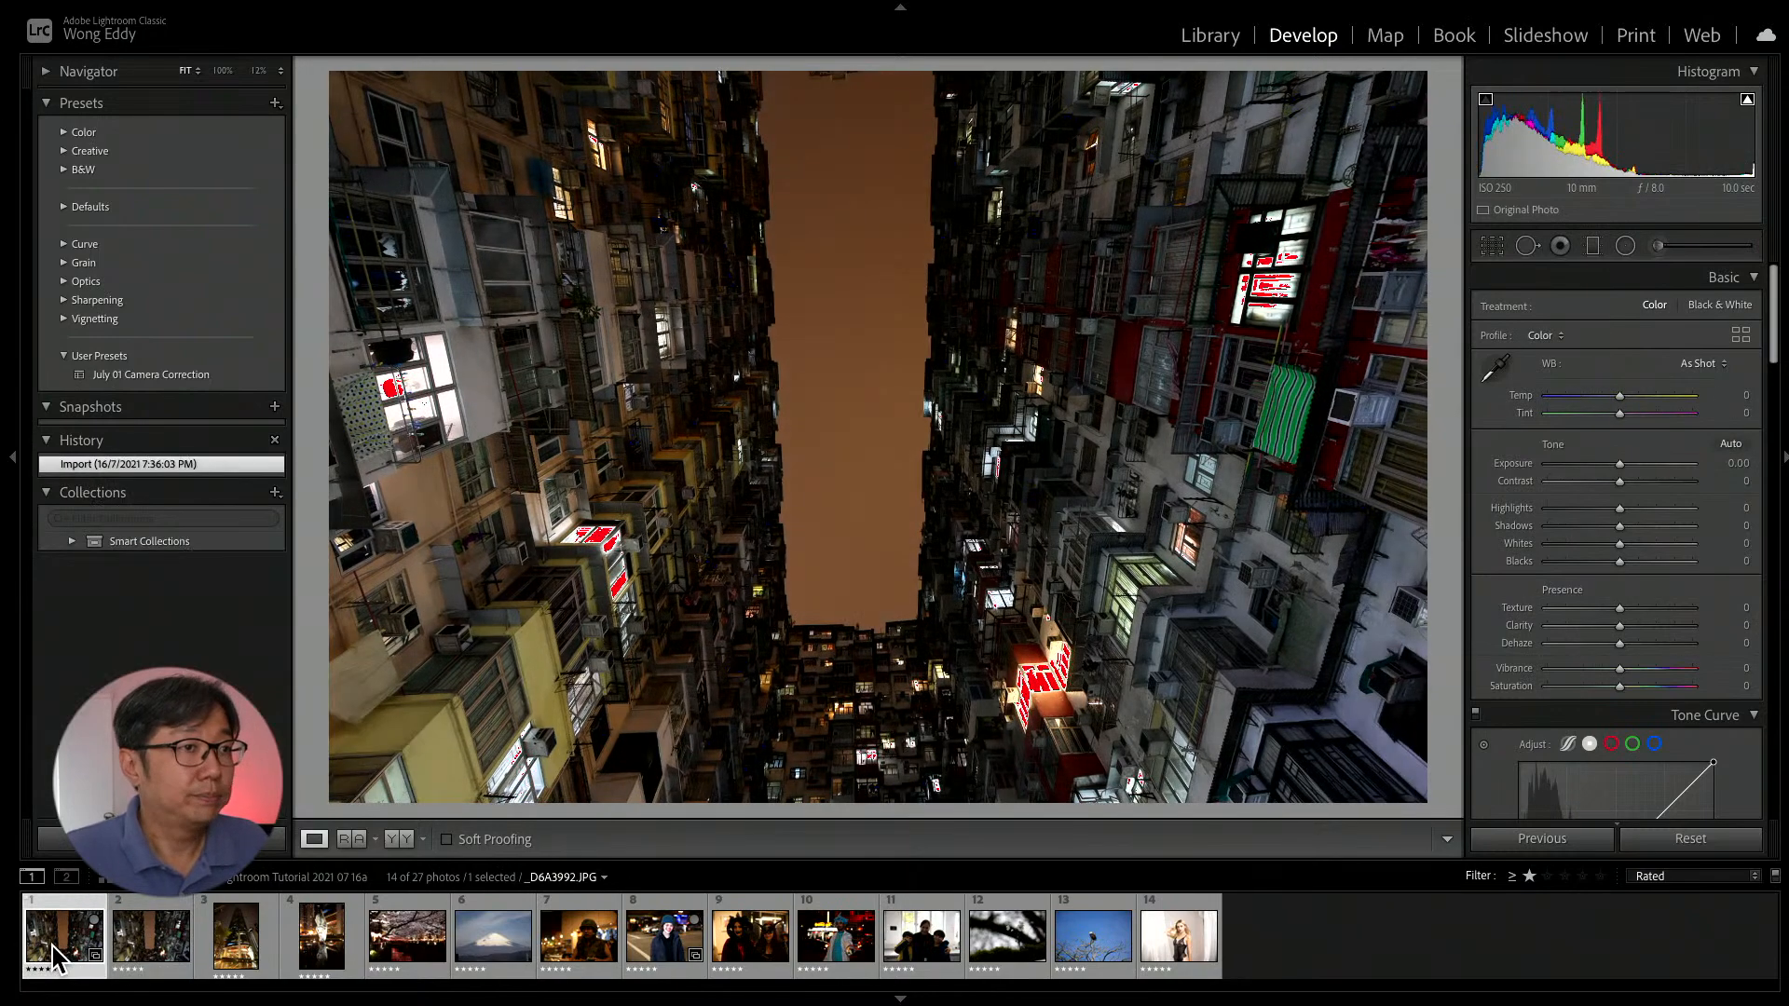
{"action": "left_click", "coordinate": [131, 943]}
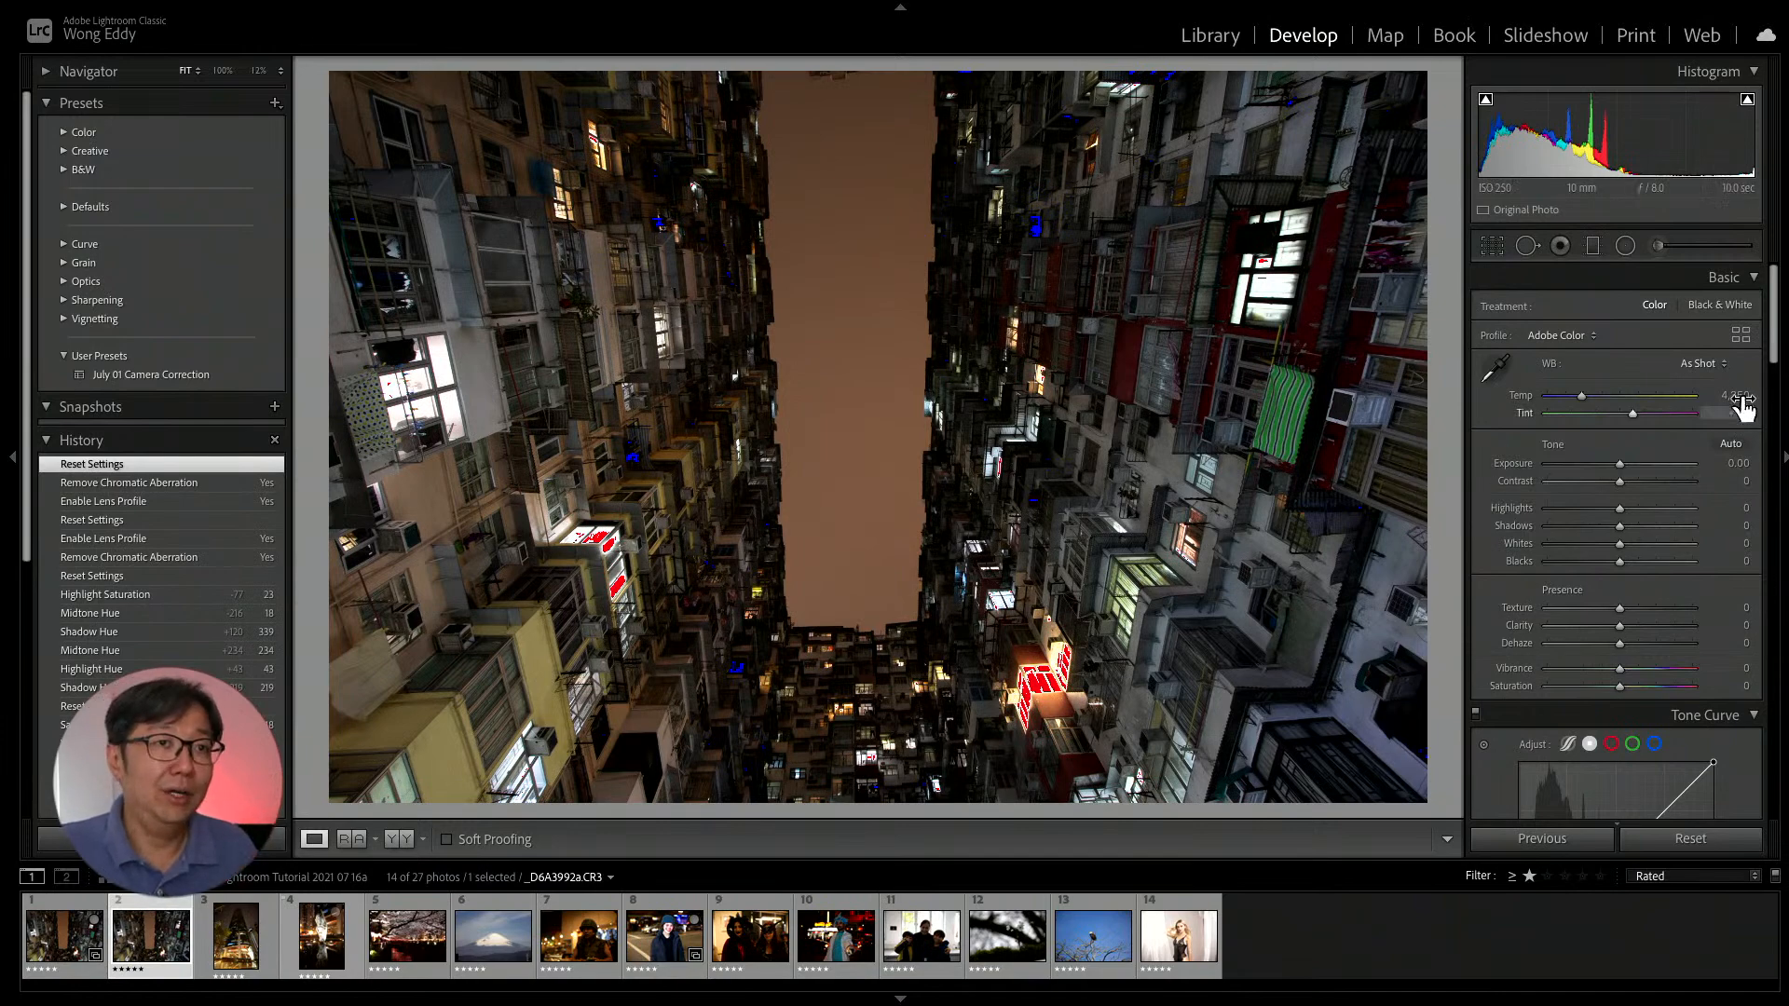
Enable Remove Chromatic Aberration and Profile Corrections on the raw building photo, switching the profile corrections off and on to compare.
{"action": "left_click_drag", "start_coordinate": [1775, 359], "coordinate": [1779, 666]}
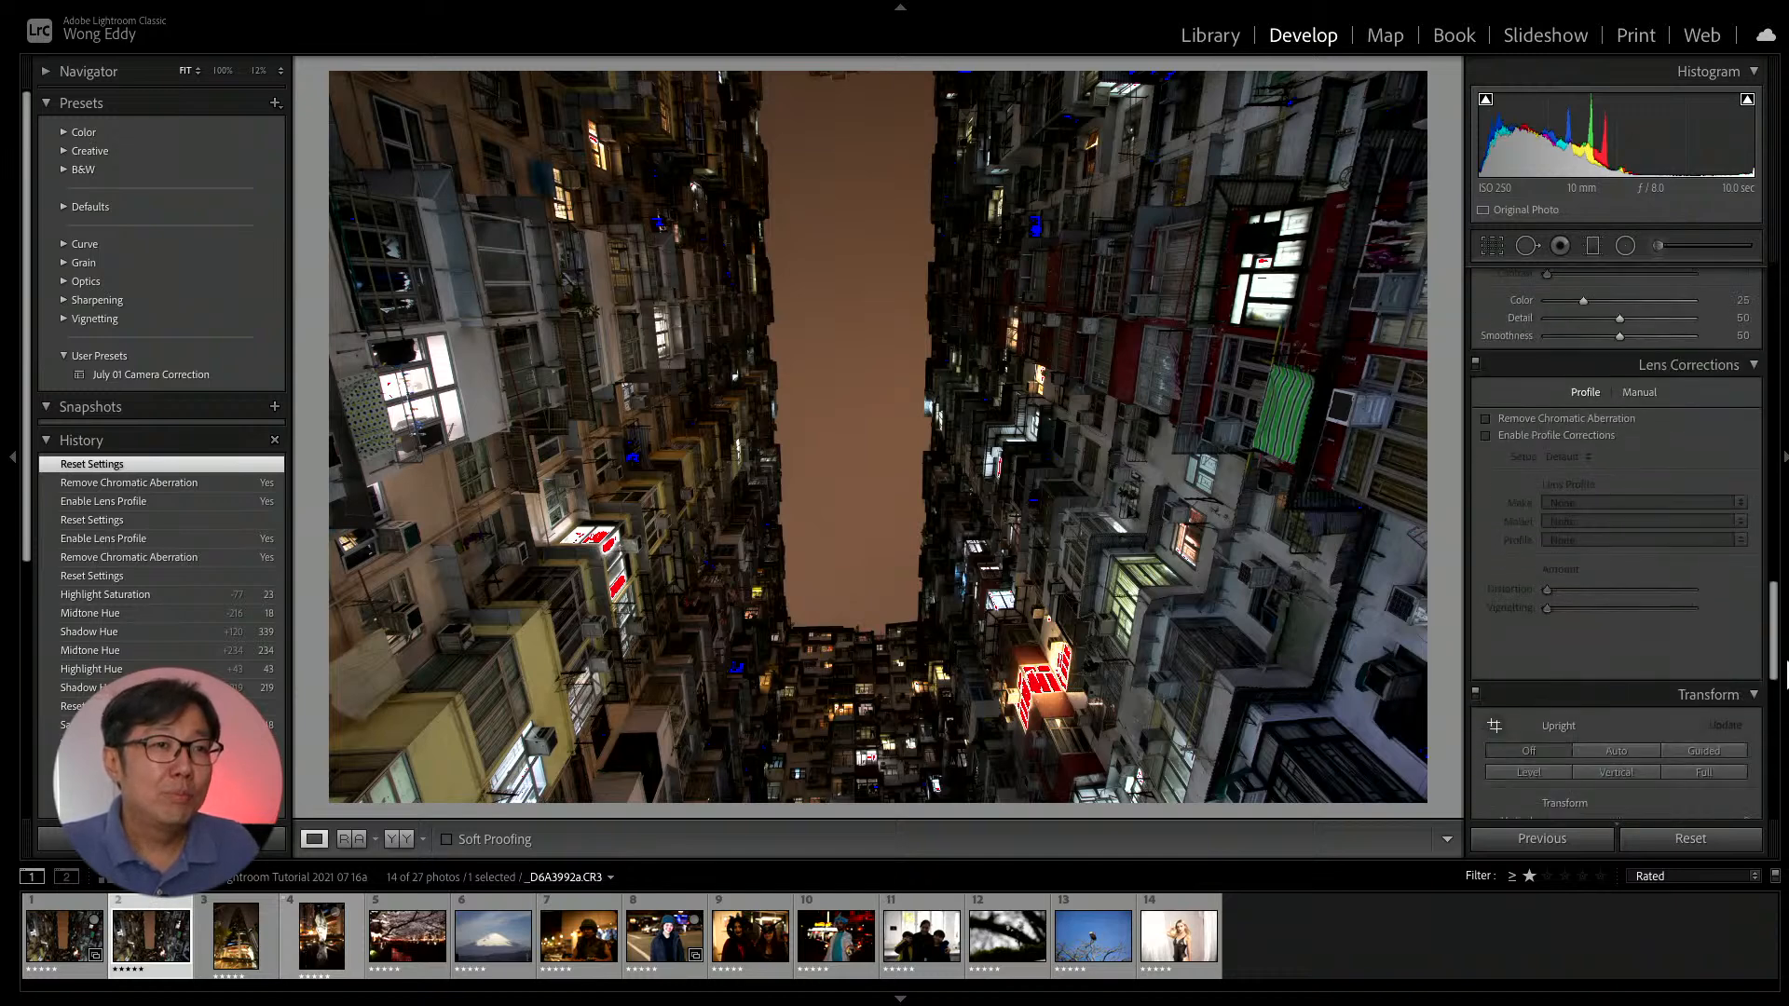
{"action": "left_click", "coordinate": [1602, 421]}
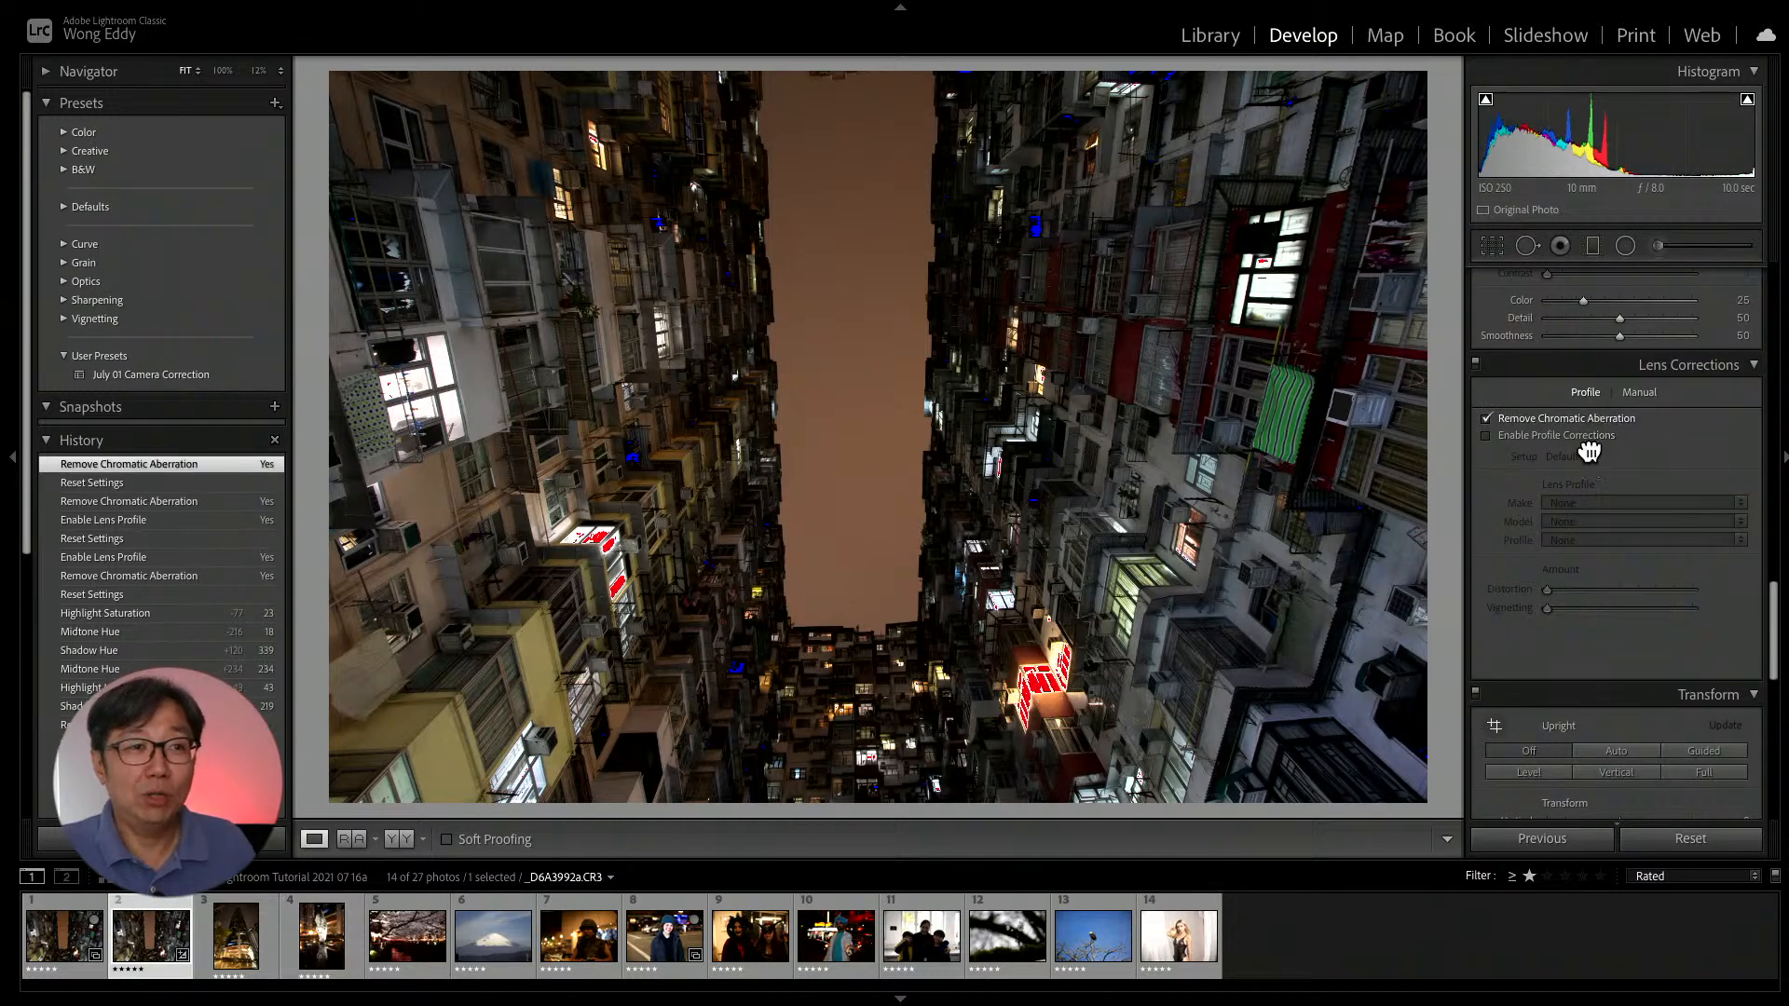
{"action": "left_click", "coordinate": [1591, 437]}
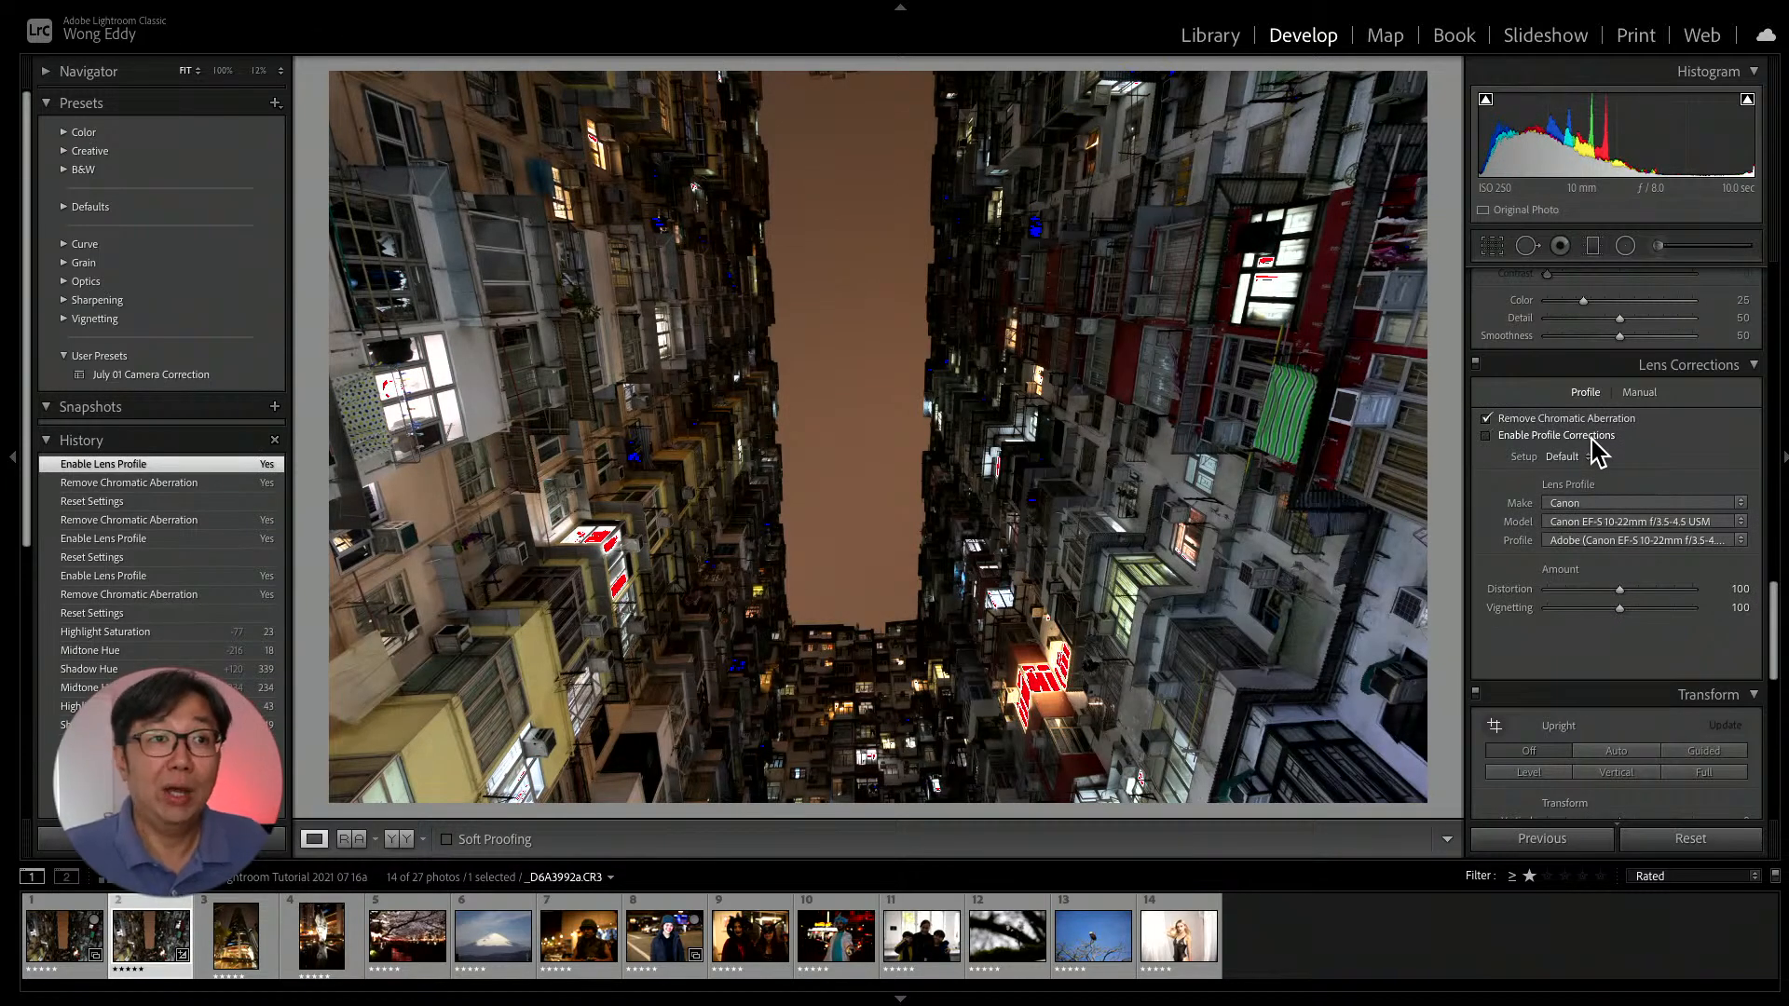
{"action": "left_click", "coordinate": [1592, 442]}
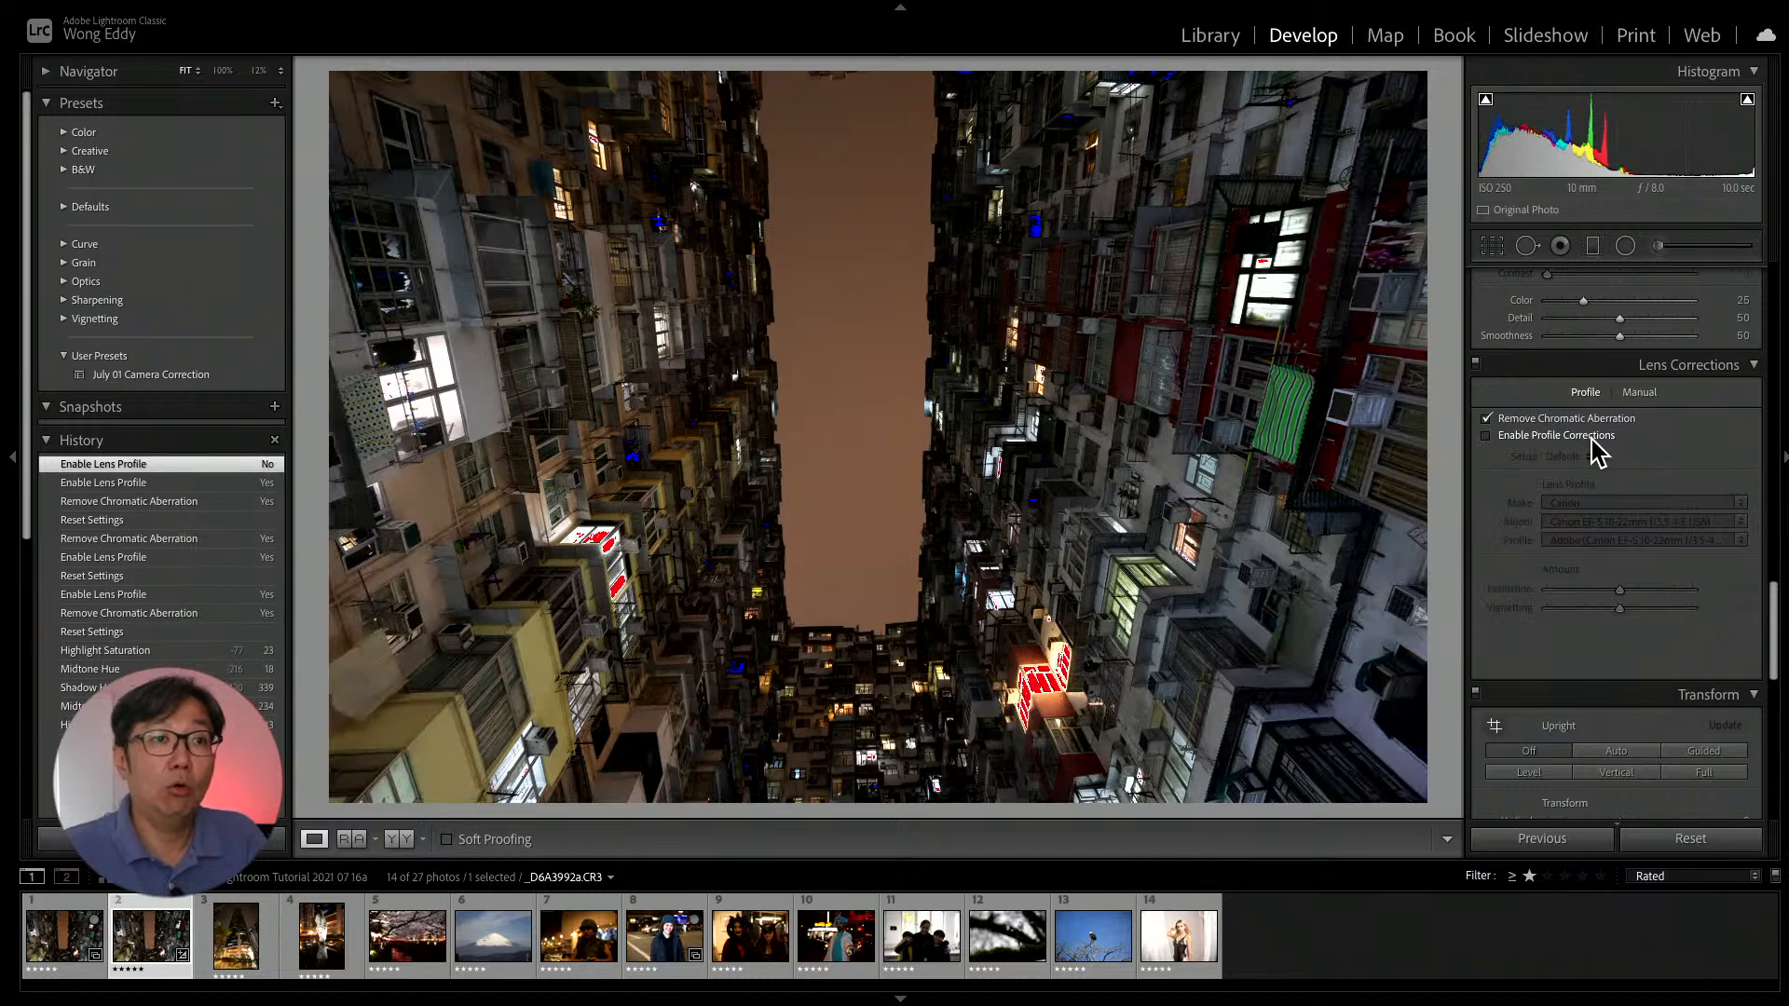
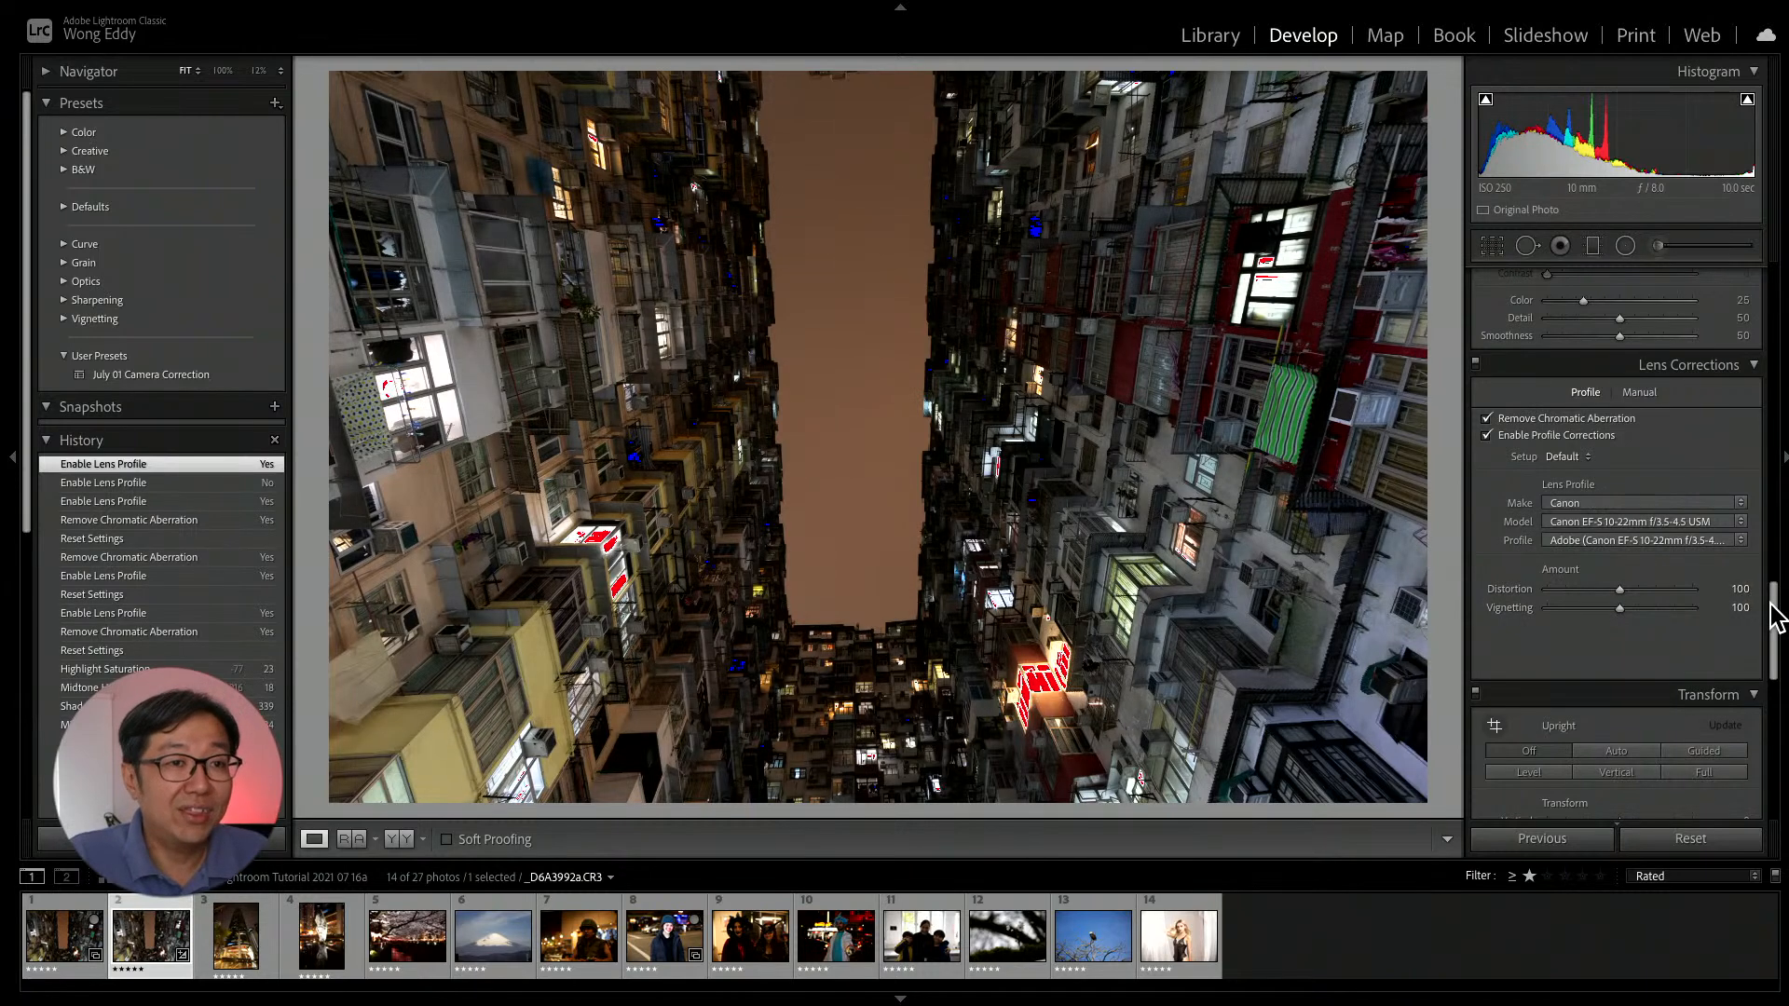
Try Blacks at +32 and Highlights at -20, inspect the bright lit windows at 100%, and reset all the photo's settings.
{"action": "left_click_drag", "start_coordinate": [1771, 606], "coordinate": [1769, 254]}
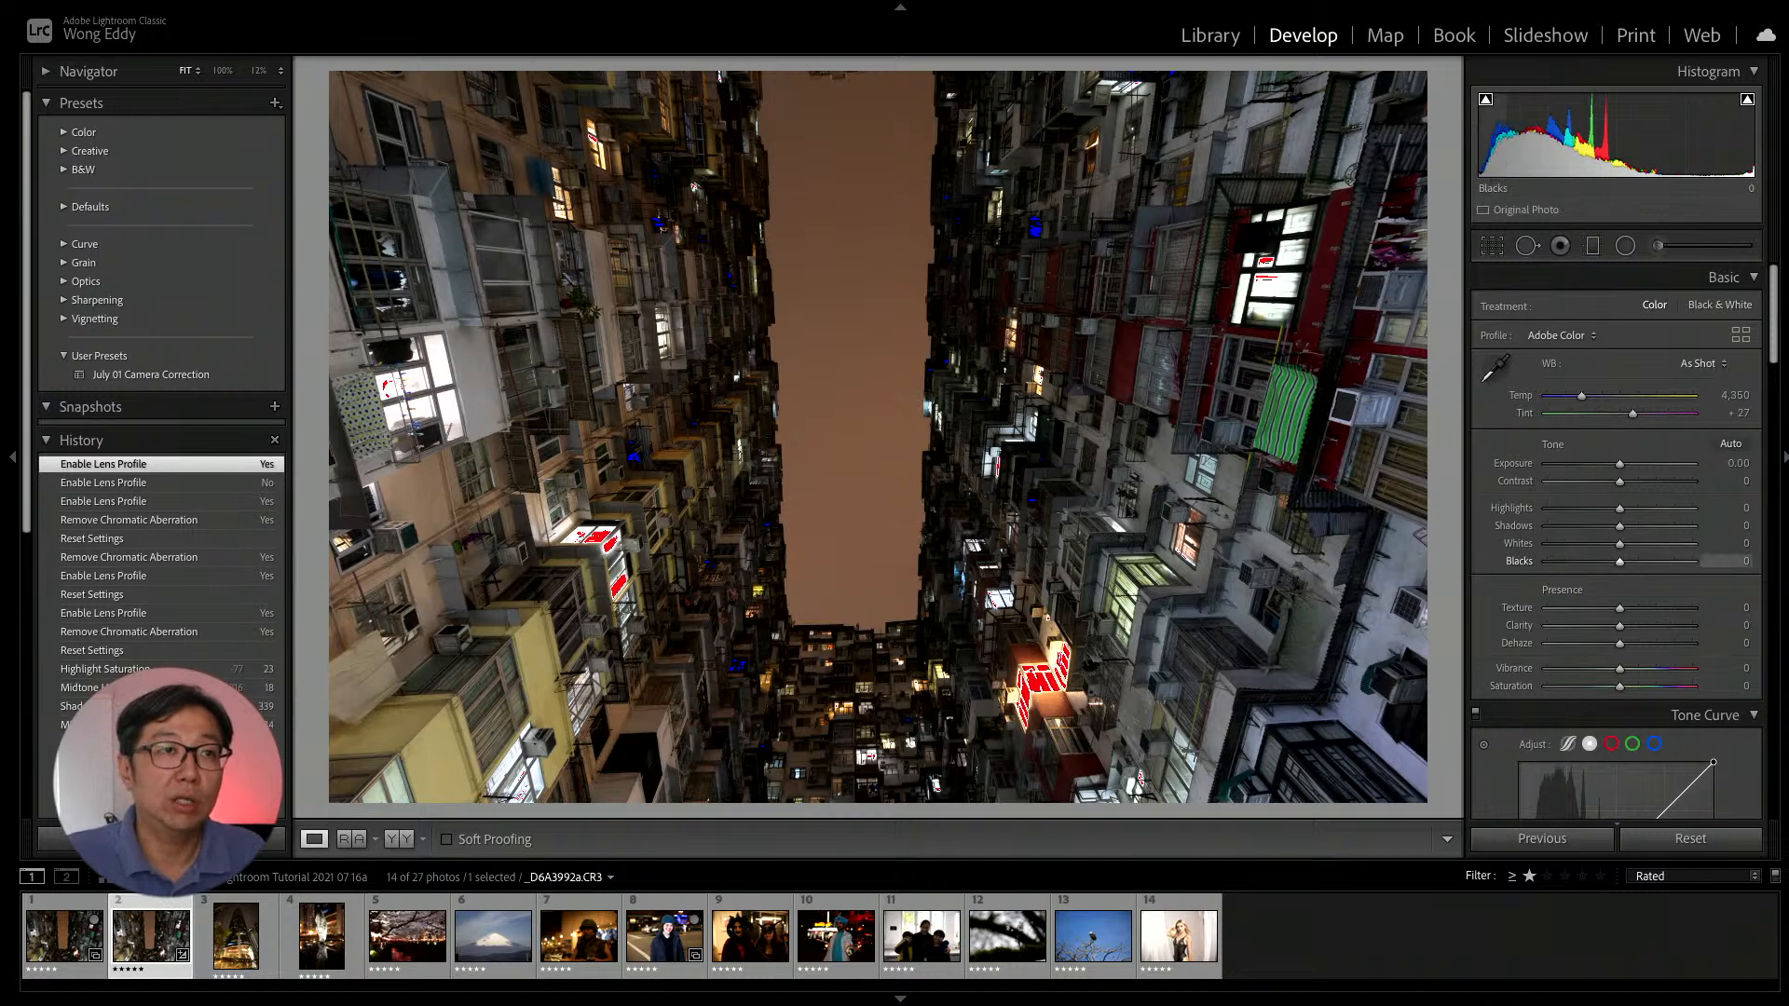
{"action": "left_click_drag", "start_coordinate": [1619, 562], "coordinate": [1643, 562]}
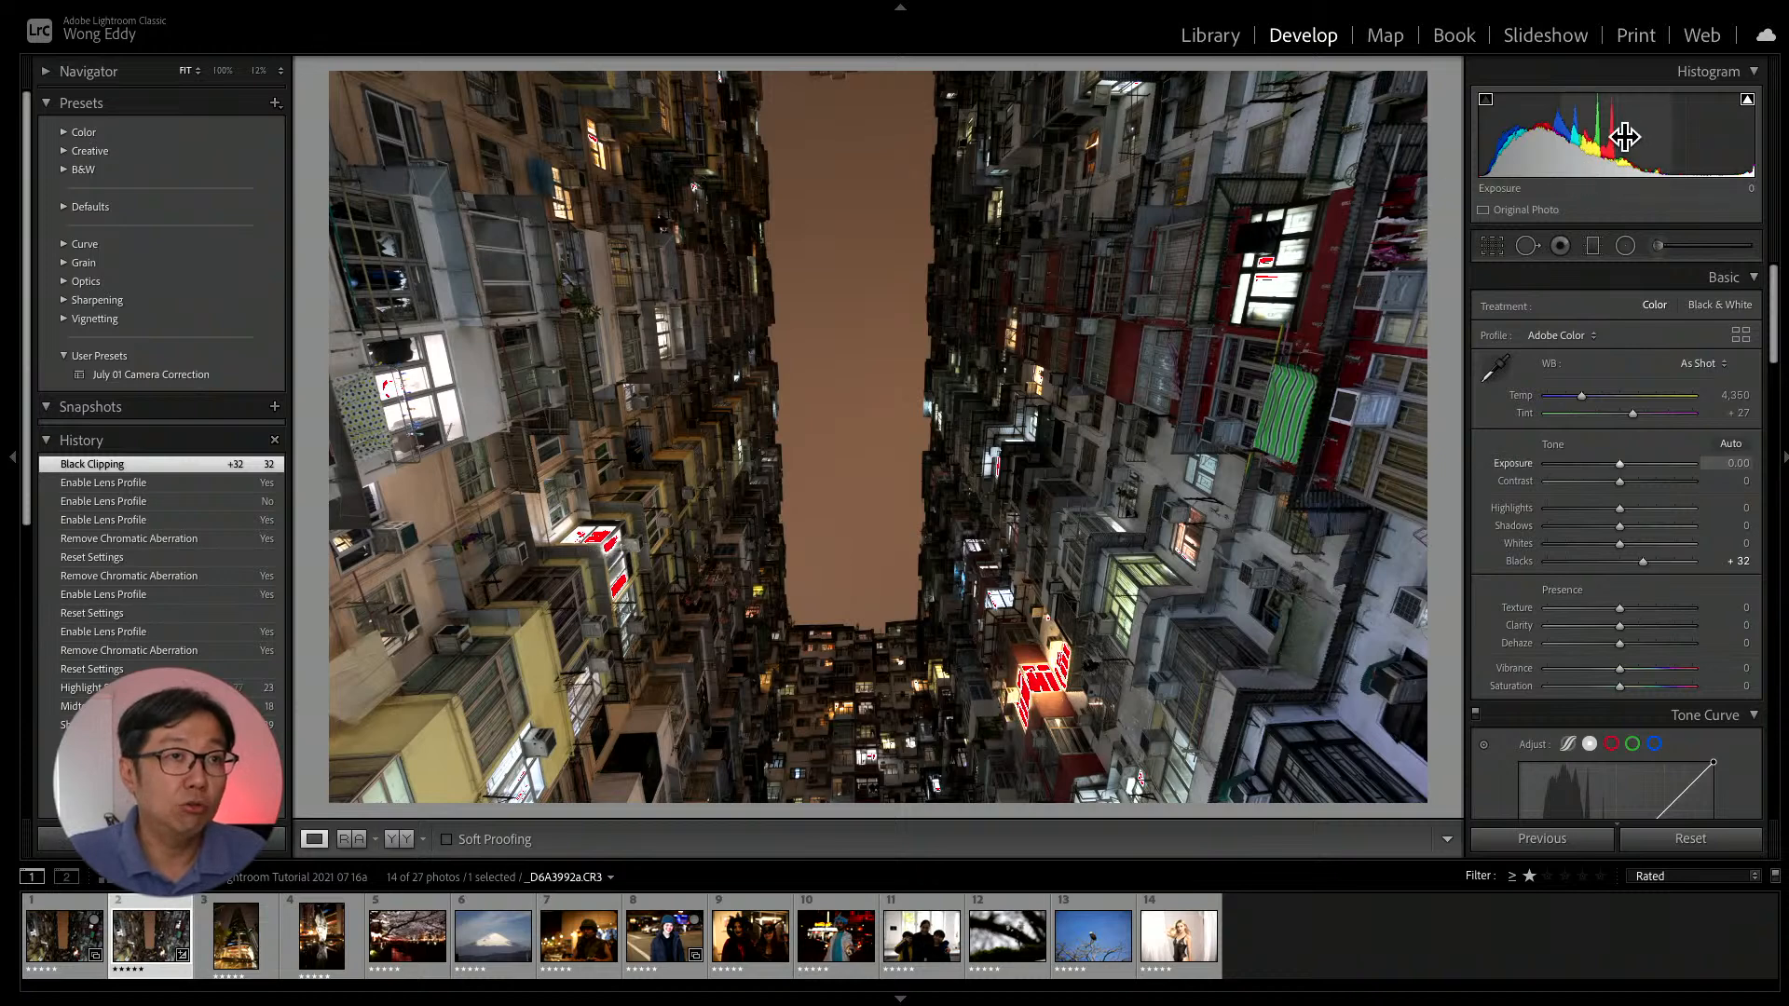
{"action": "left_click_drag", "start_coordinate": [1626, 130], "coordinate": [1598, 132]}
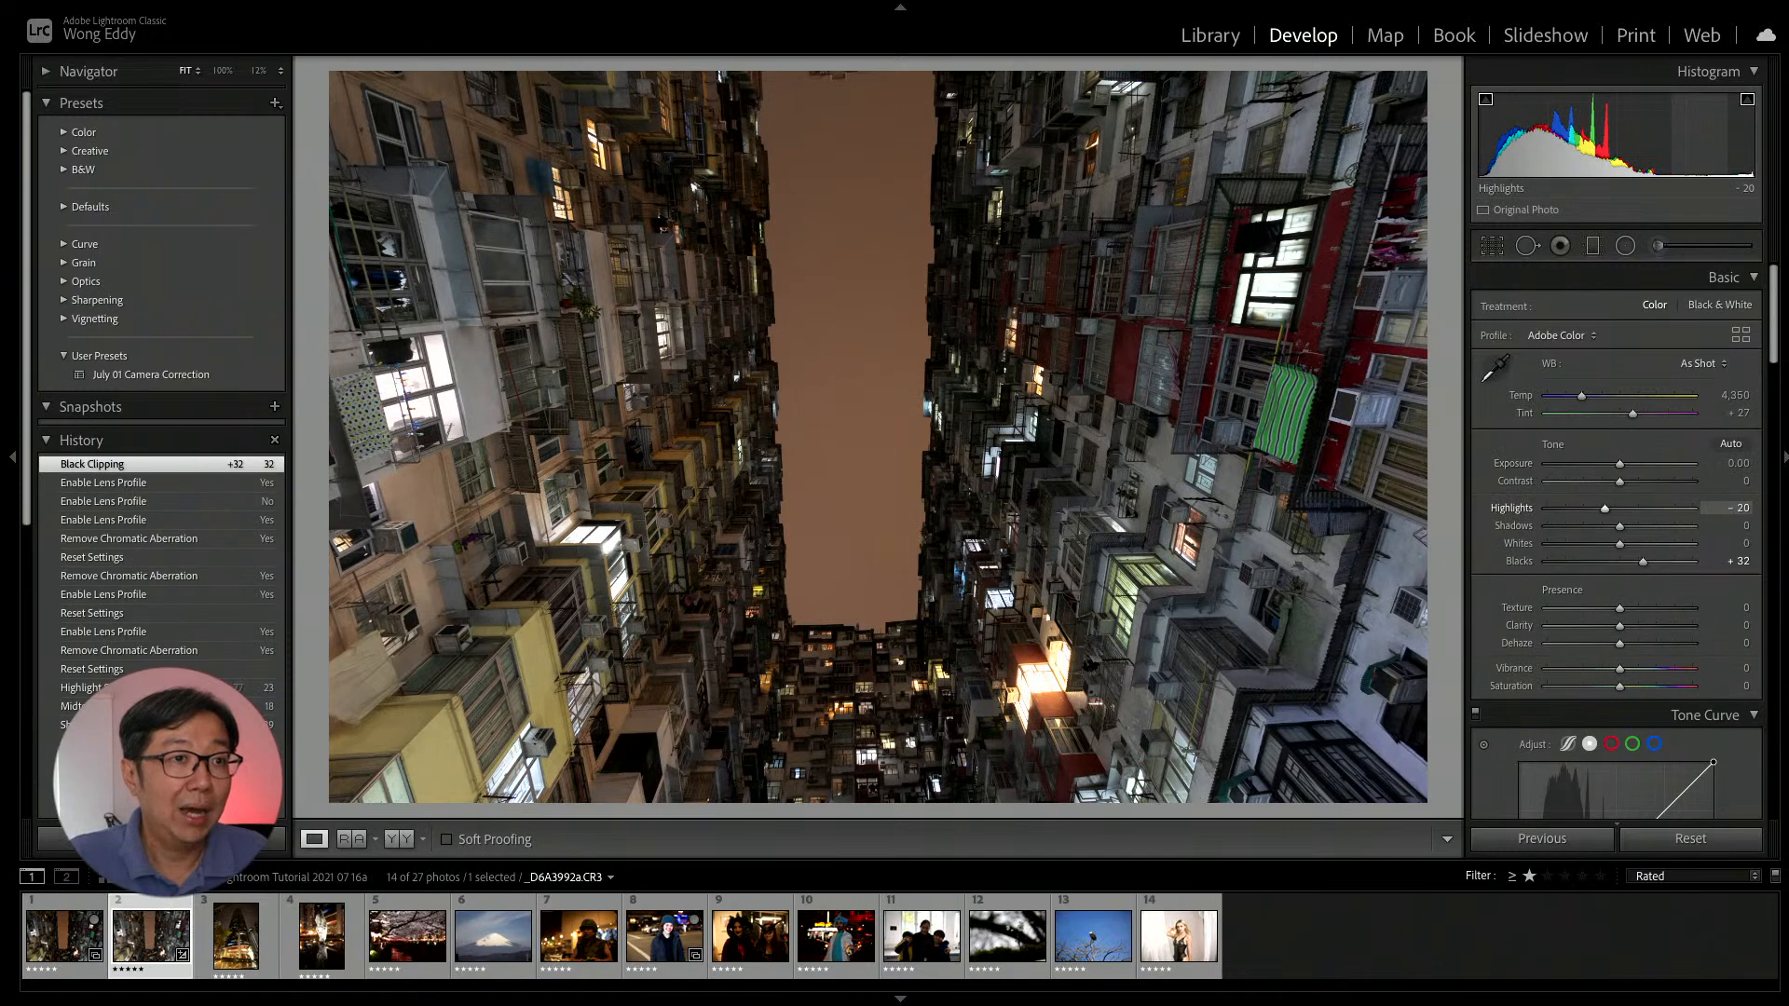
{"action": "left_click", "coordinate": [1043, 693]}
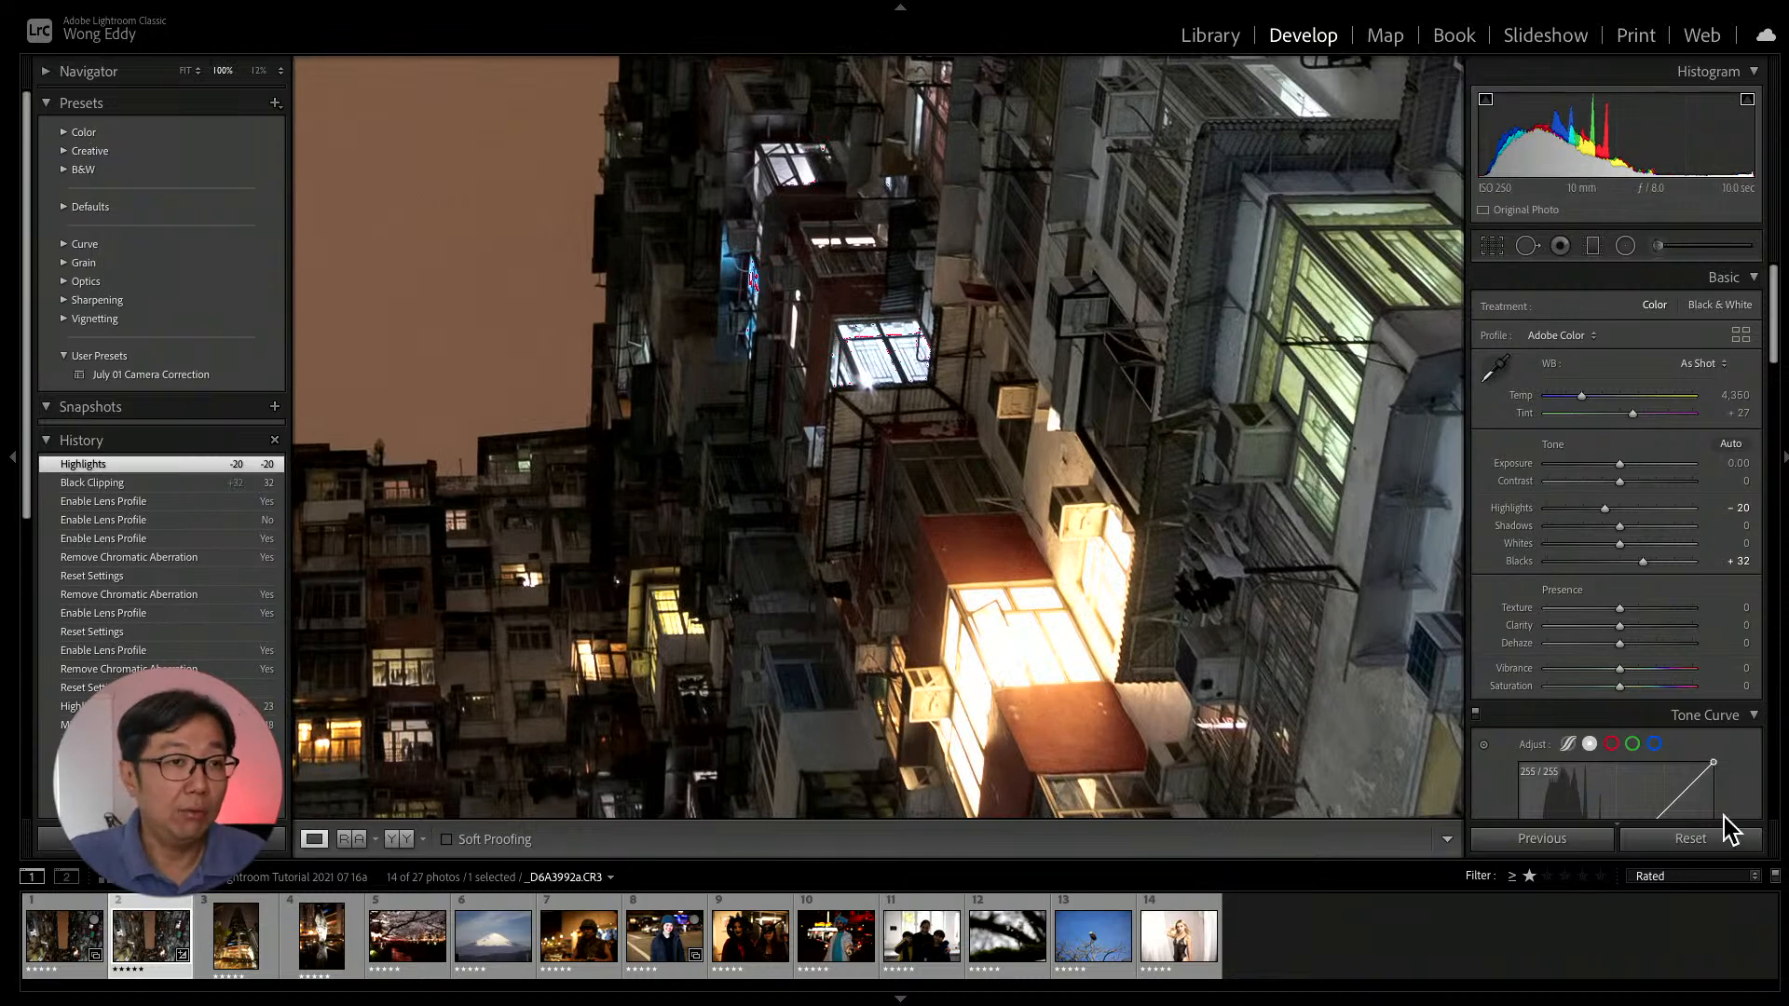
{"action": "left_click", "coordinate": [1690, 838]}
{"action": "key", "text": "j"}
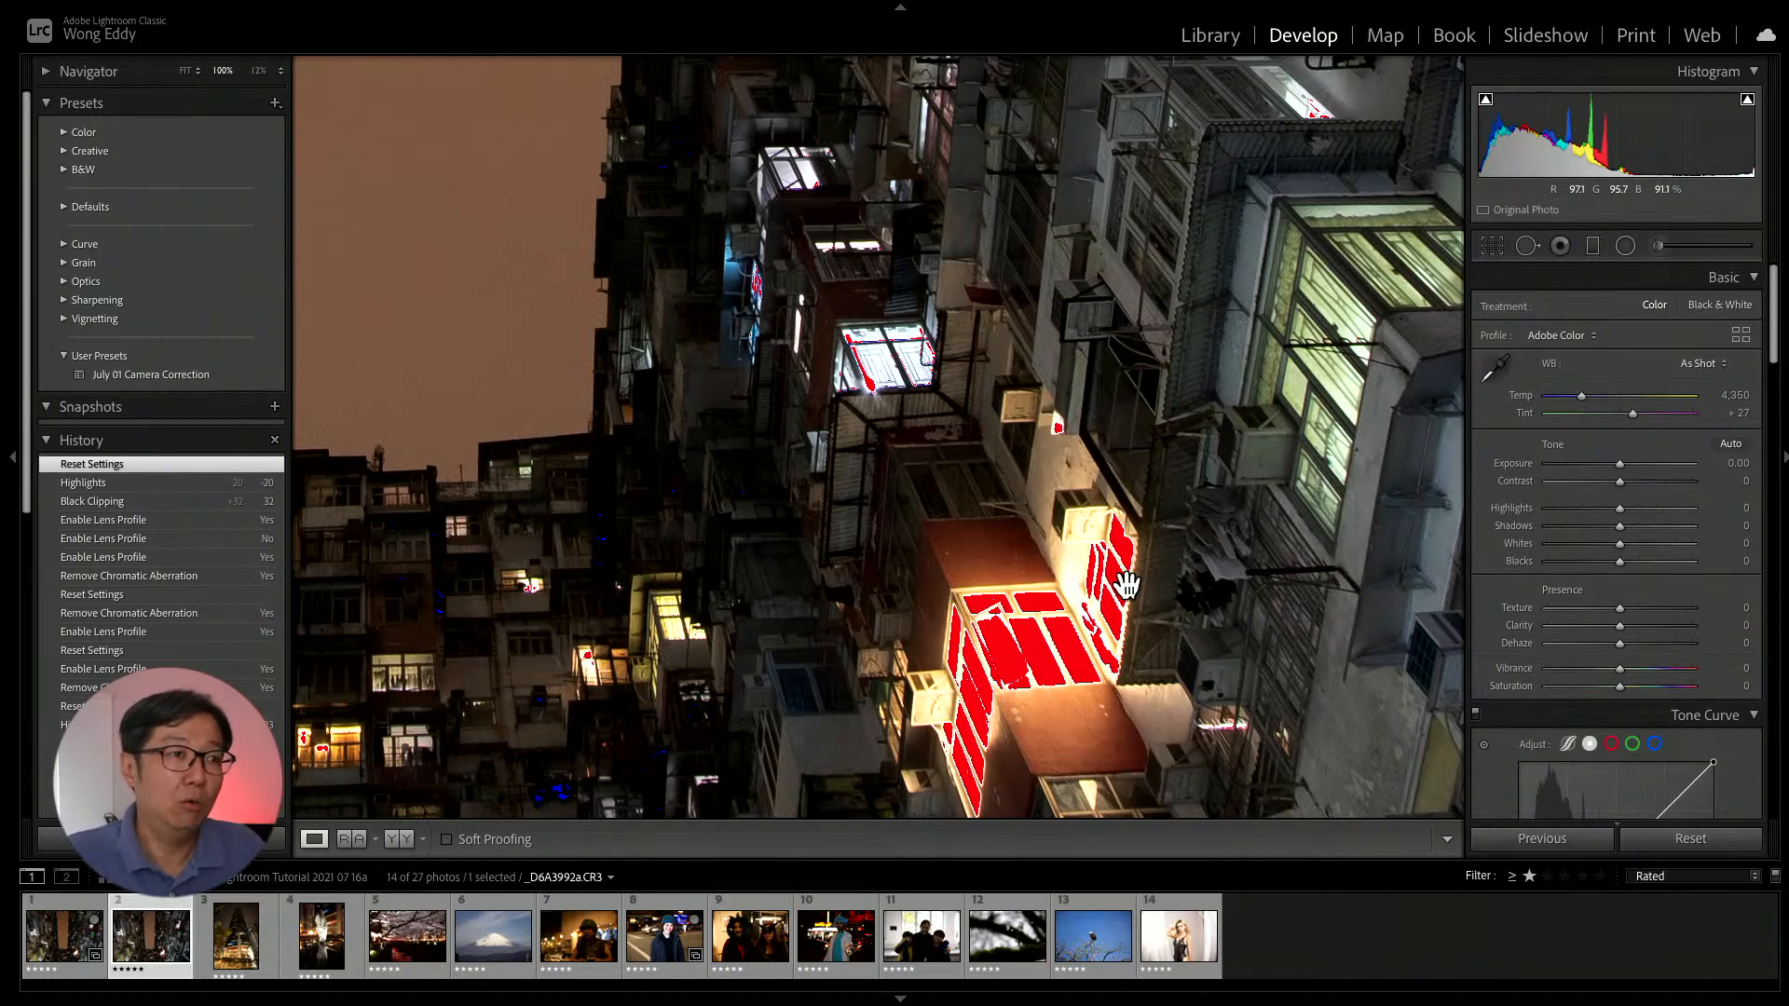
Inspect the clipped dark areas of the building at 100% and raise Blacks to +20 to recover them.
{"action": "left_click_drag", "start_coordinate": [817, 691], "coordinate": [1326, 486]}
{"action": "left_click_drag", "start_coordinate": [718, 498], "coordinate": [1031, 532]}
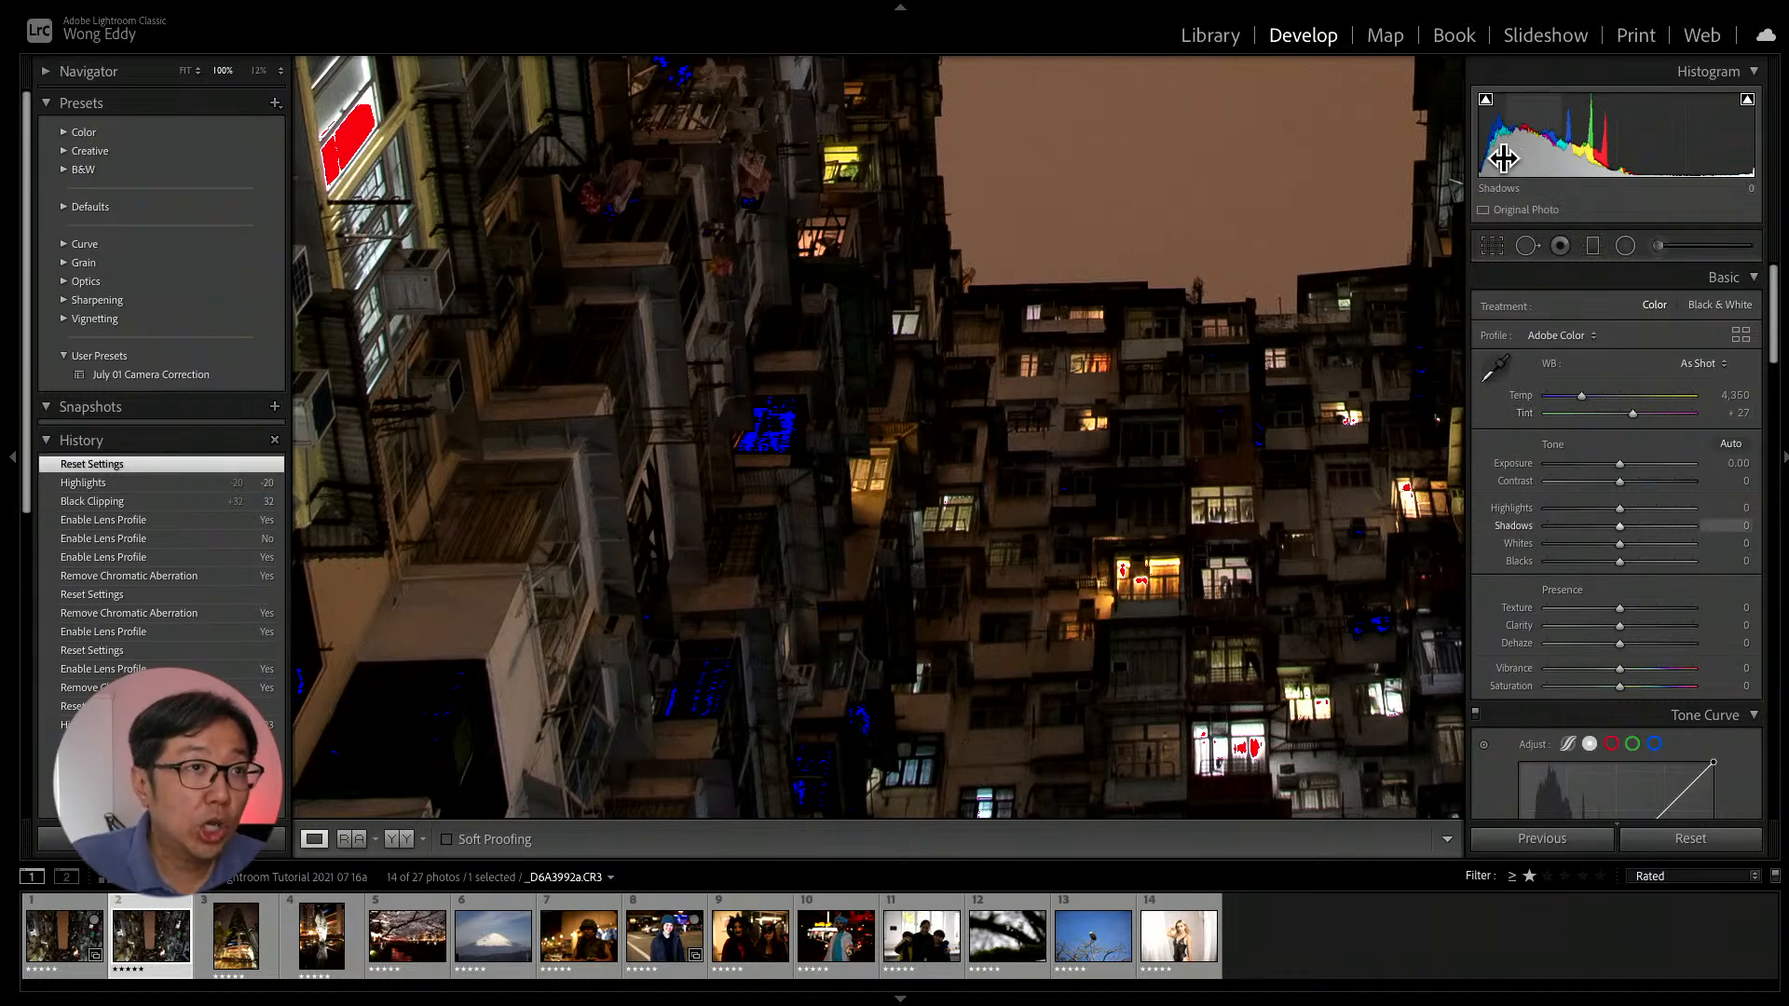
{"action": "left_click_drag", "start_coordinate": [1485, 157], "coordinate": [1495, 157]}
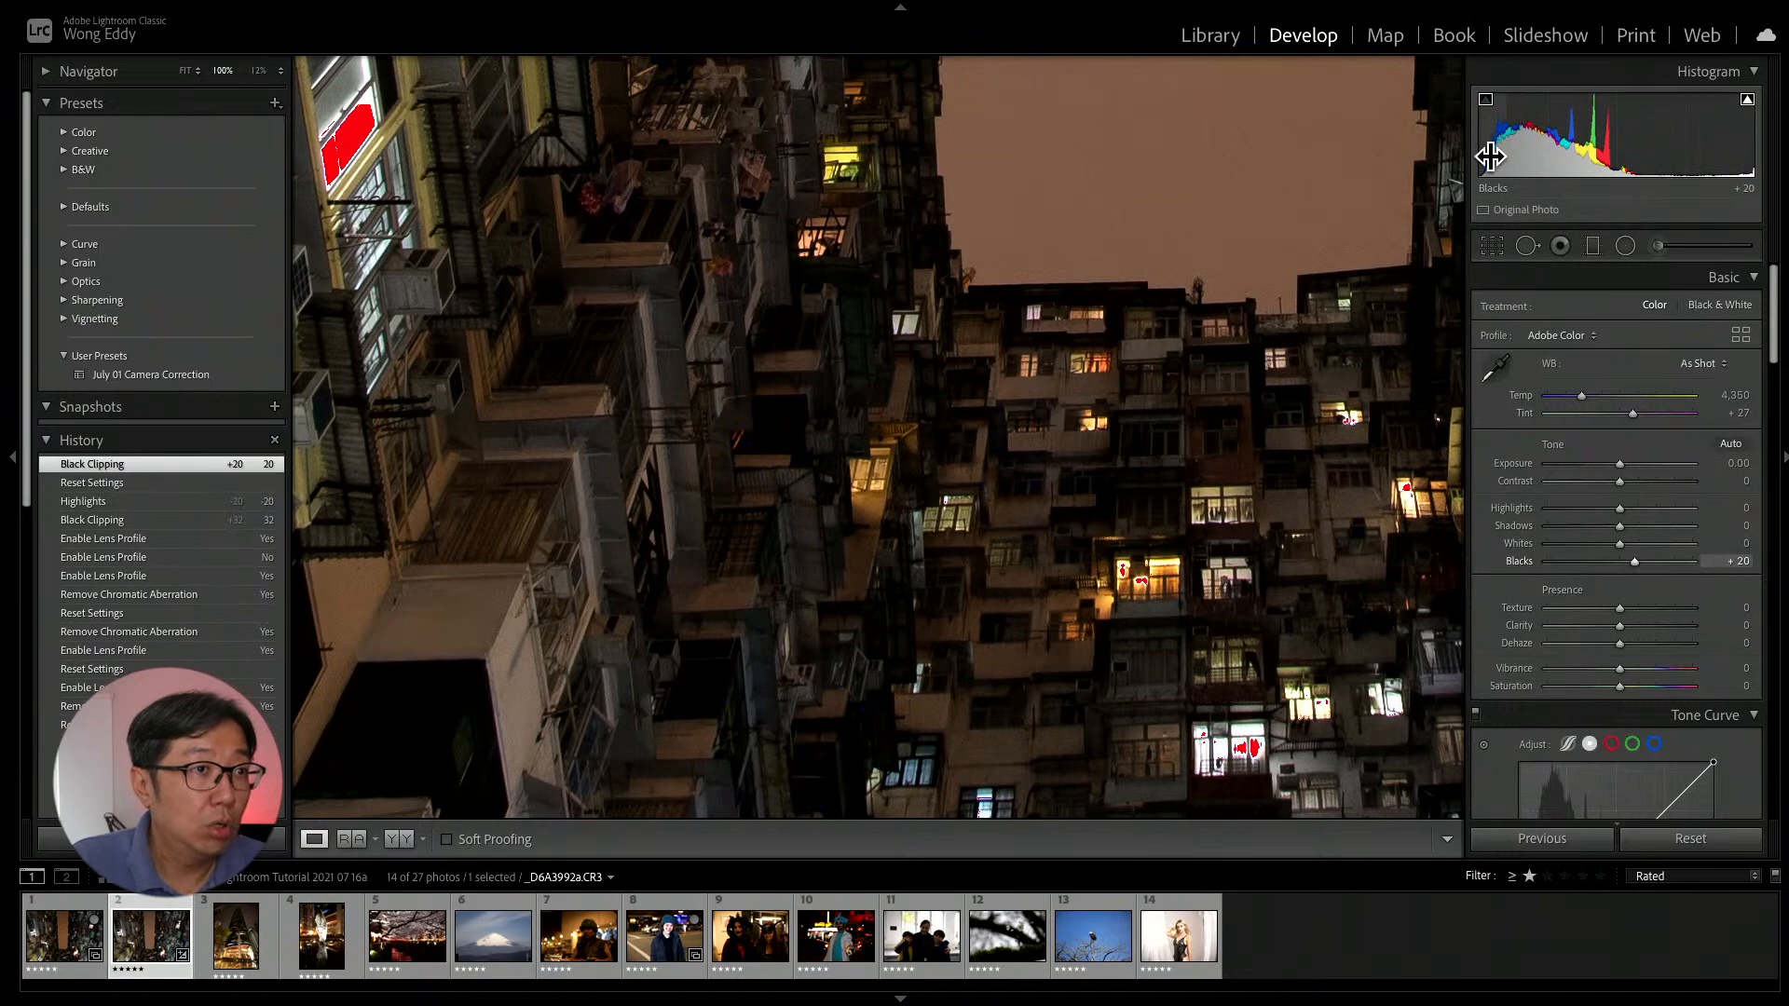
{"action": "left_click", "coordinate": [1172, 287]}
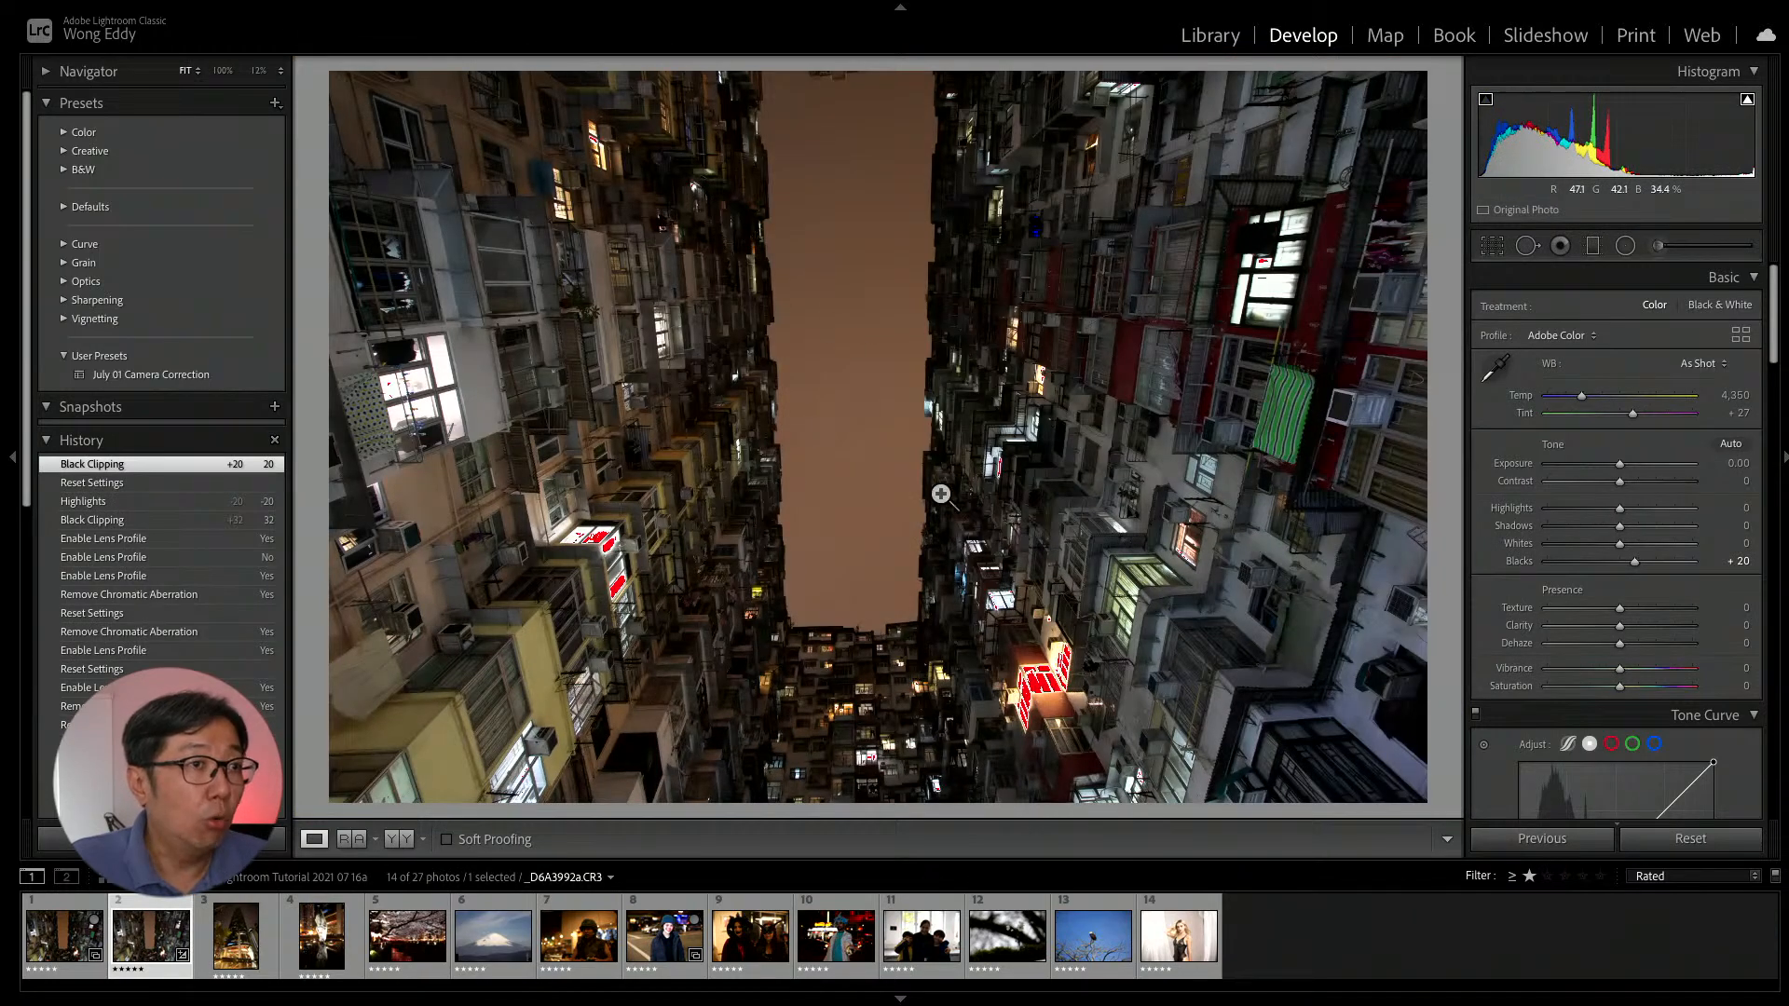
Lower Highlights to -15 and Whites to -30 to recover the clipped windows.
{"action": "left_click_drag", "start_coordinate": [1702, 127], "coordinate": [1674, 127]}
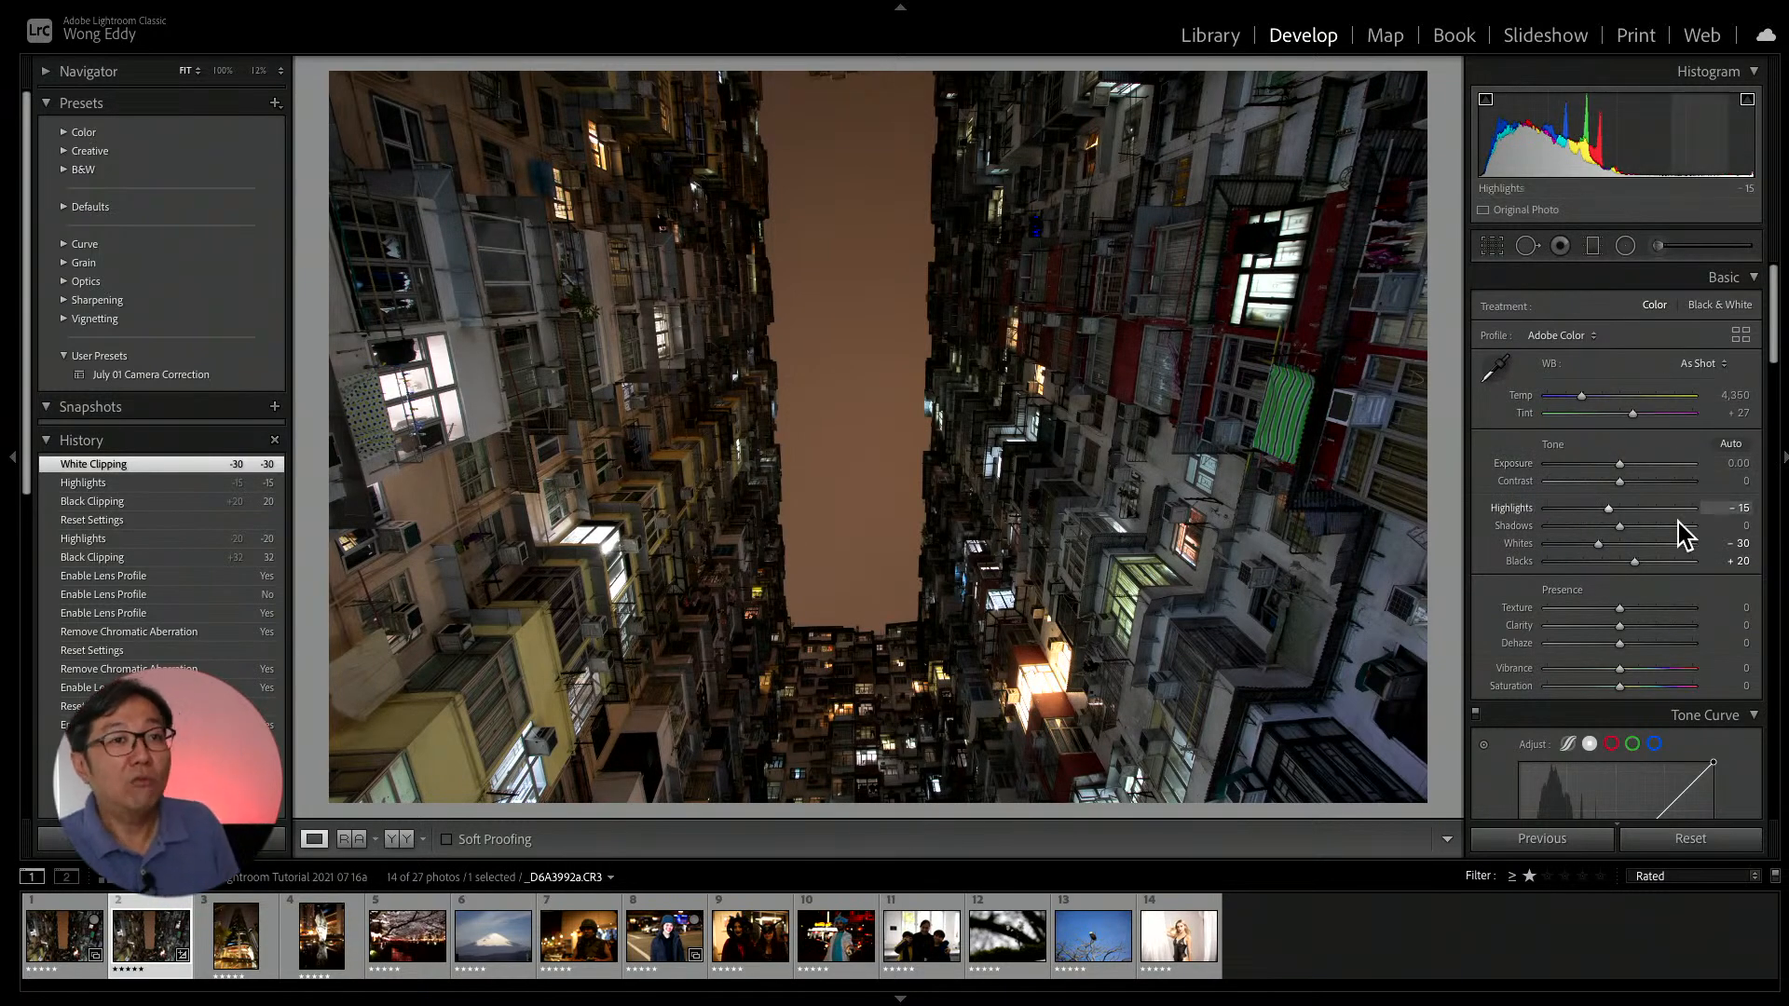
{"action": "left_click", "coordinate": [1740, 524]}
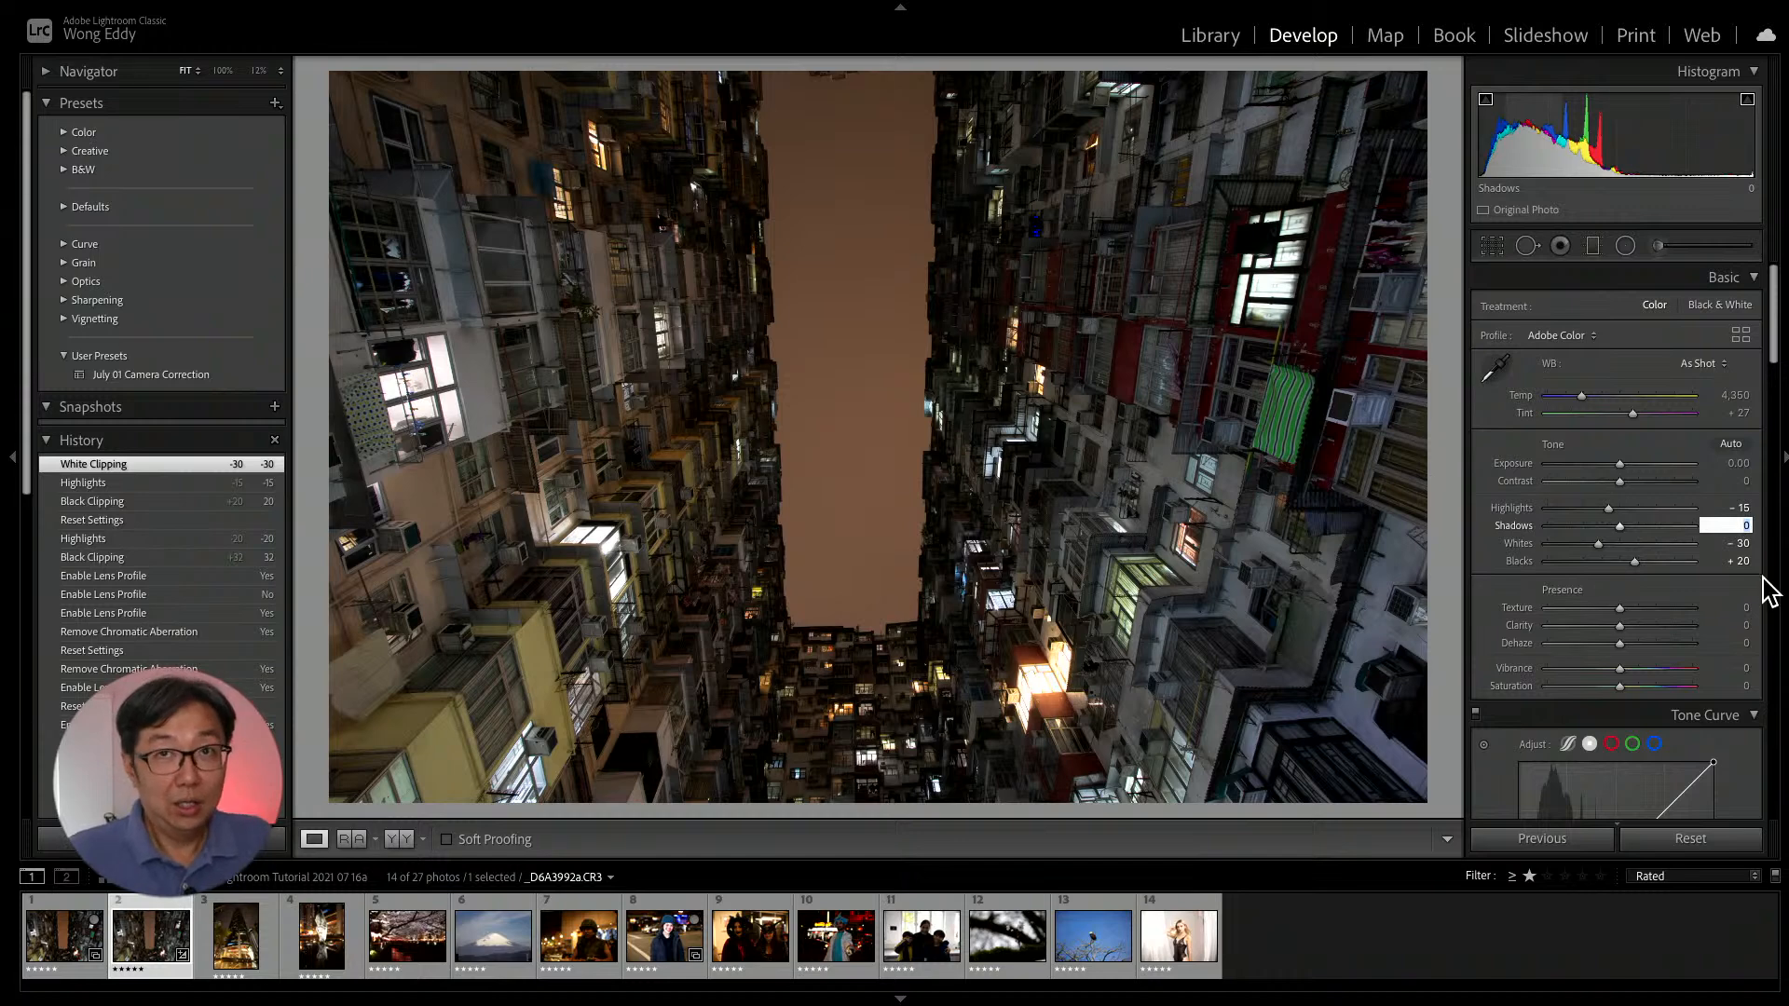
{"action": "key", "text": "Return"}
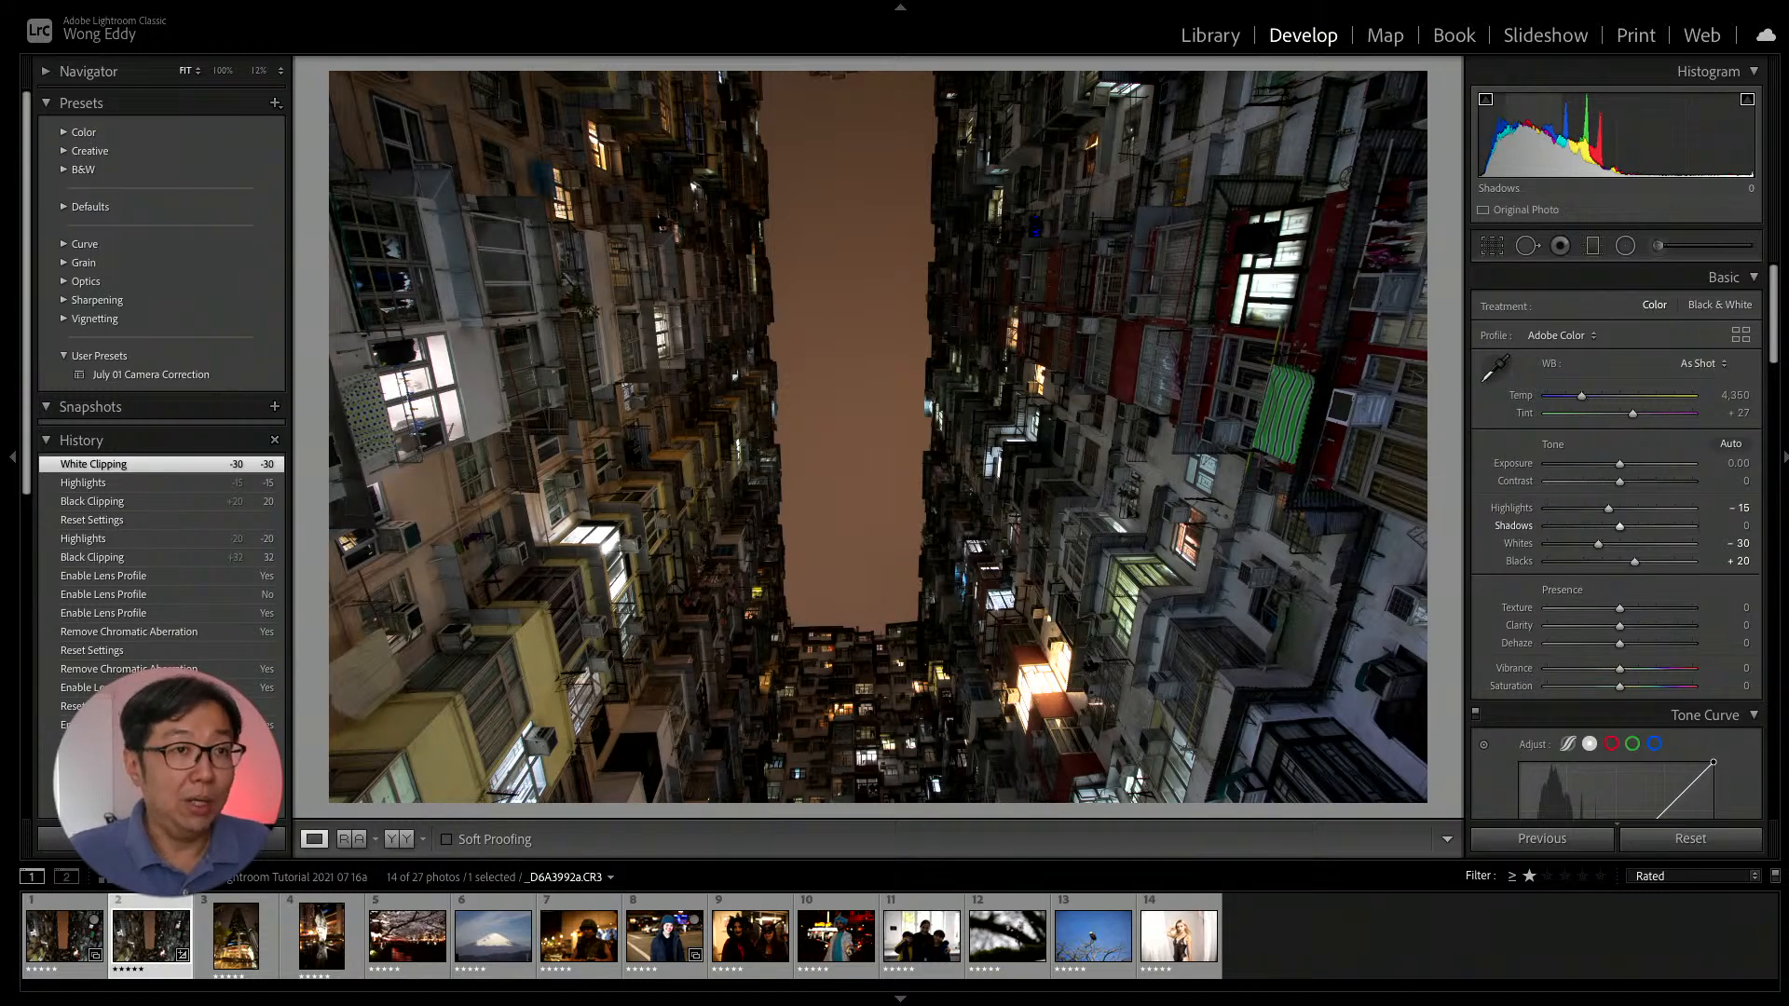
Set the Highlights value to -16.
{"action": "left_click", "coordinate": [1740, 509]}
{"action": "type", "text": "- "}
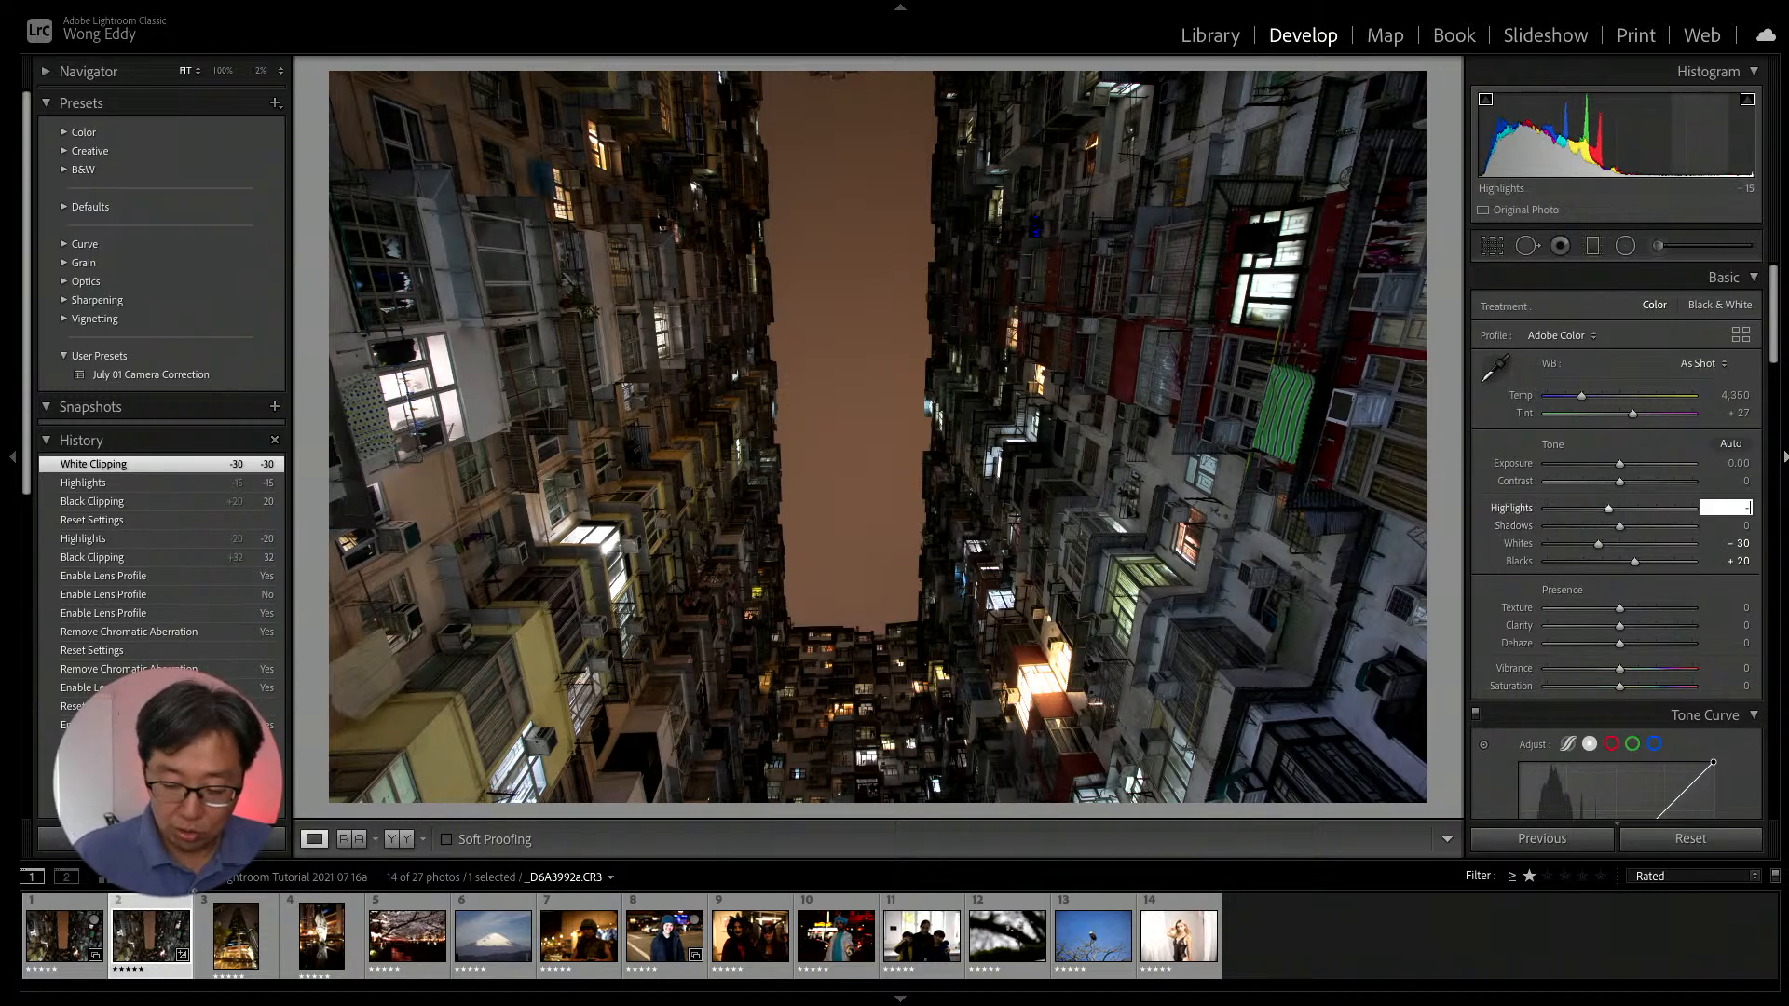
{"action": "type", "text": "16"}
{"action": "key", "text": "Return"}
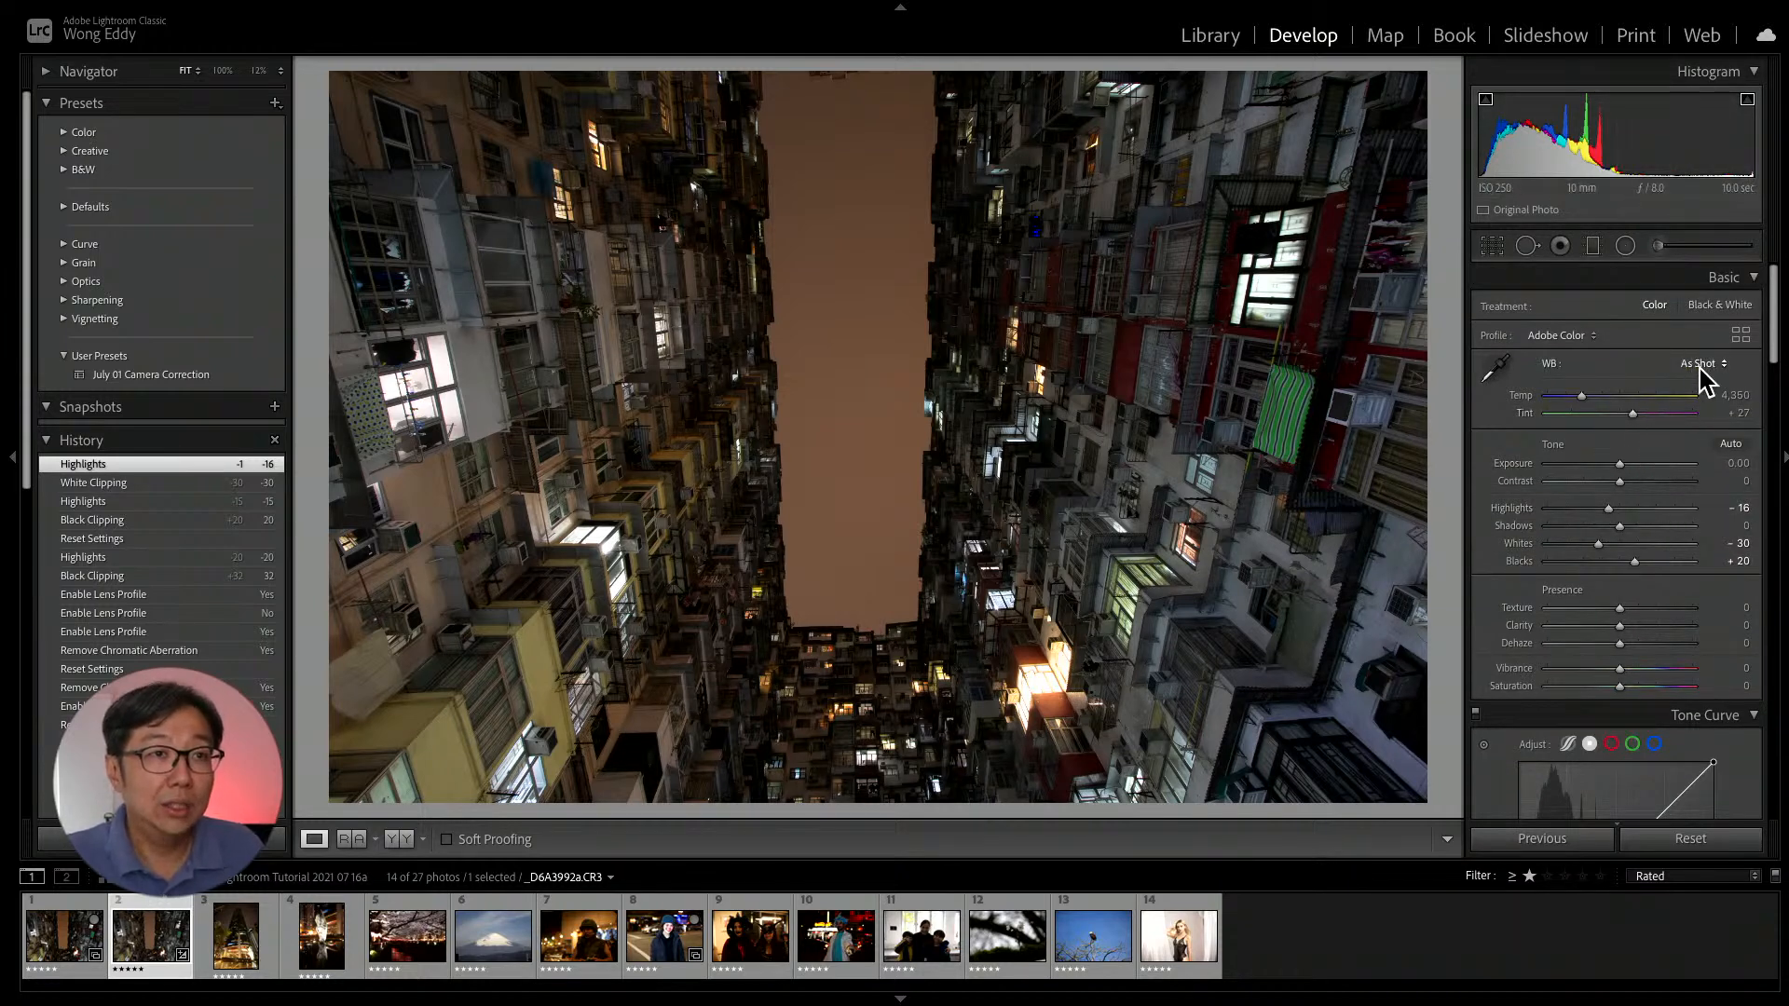
Sample the white balance from the pale wall beside the lit window in the left building, and warm Temp to 8,545.
{"action": "left_click", "coordinate": [1495, 370]}
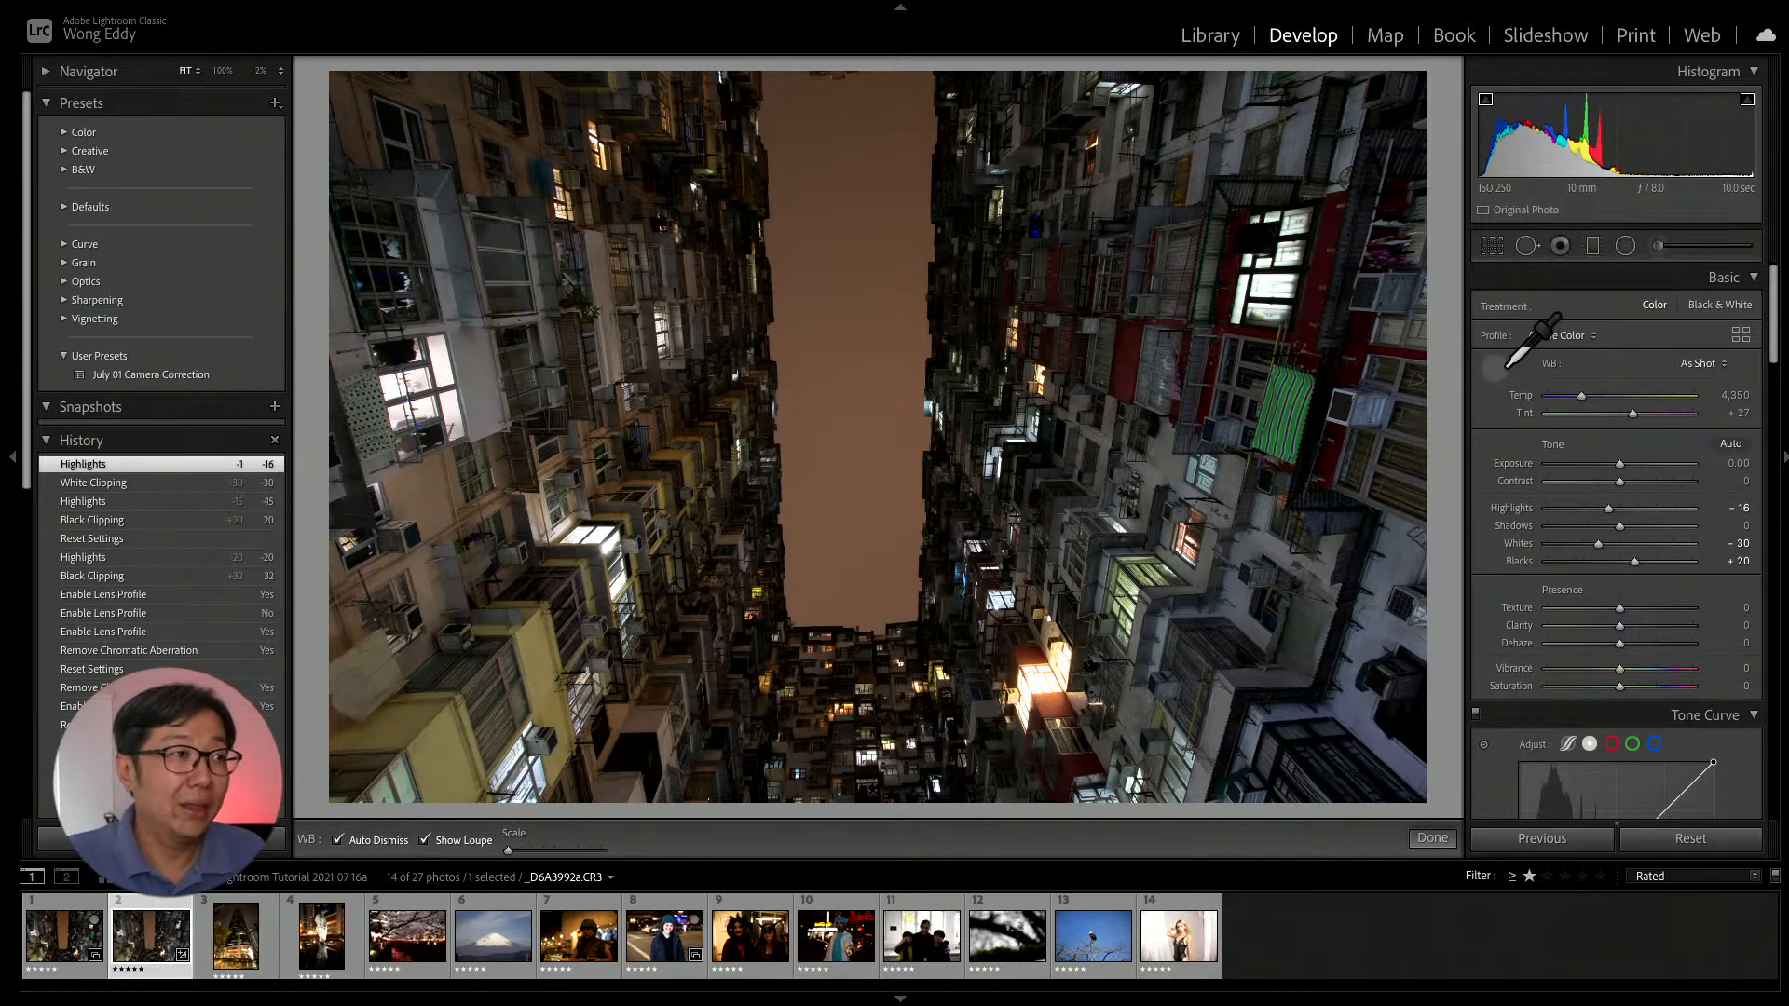
{"action": "left_click", "coordinate": [479, 359]}
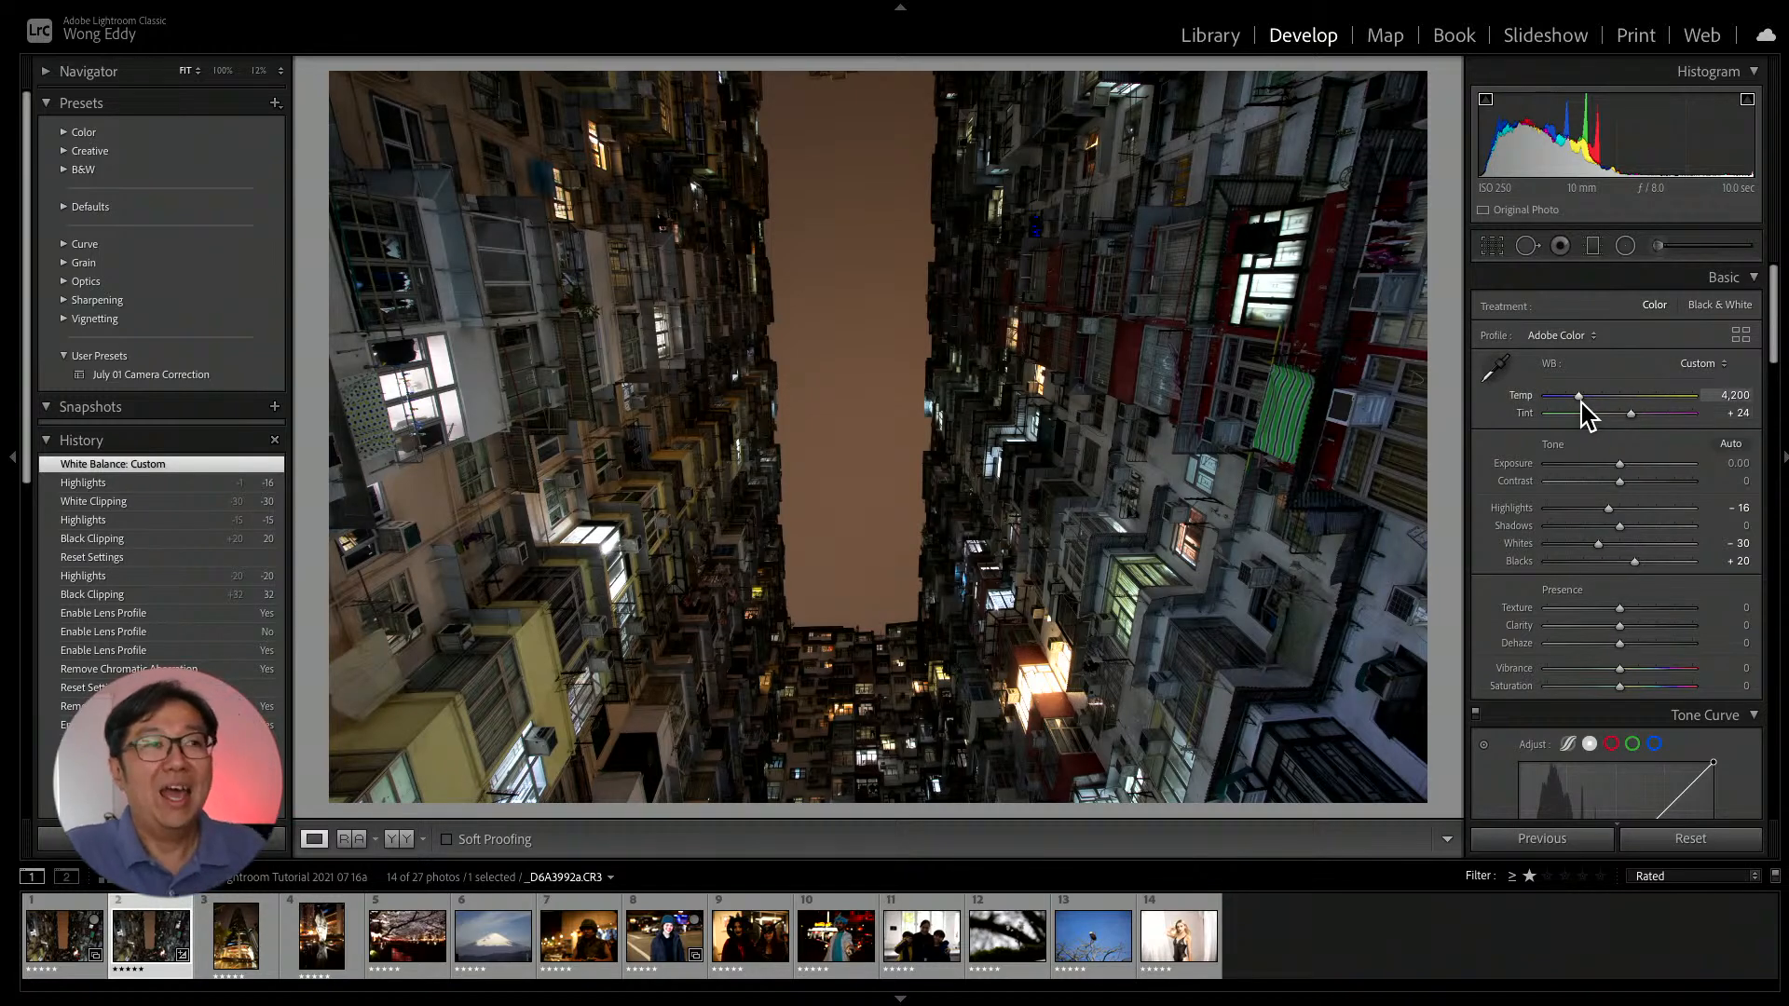
{"action": "left_click_drag", "start_coordinate": [1581, 401], "coordinate": [1641, 411]}
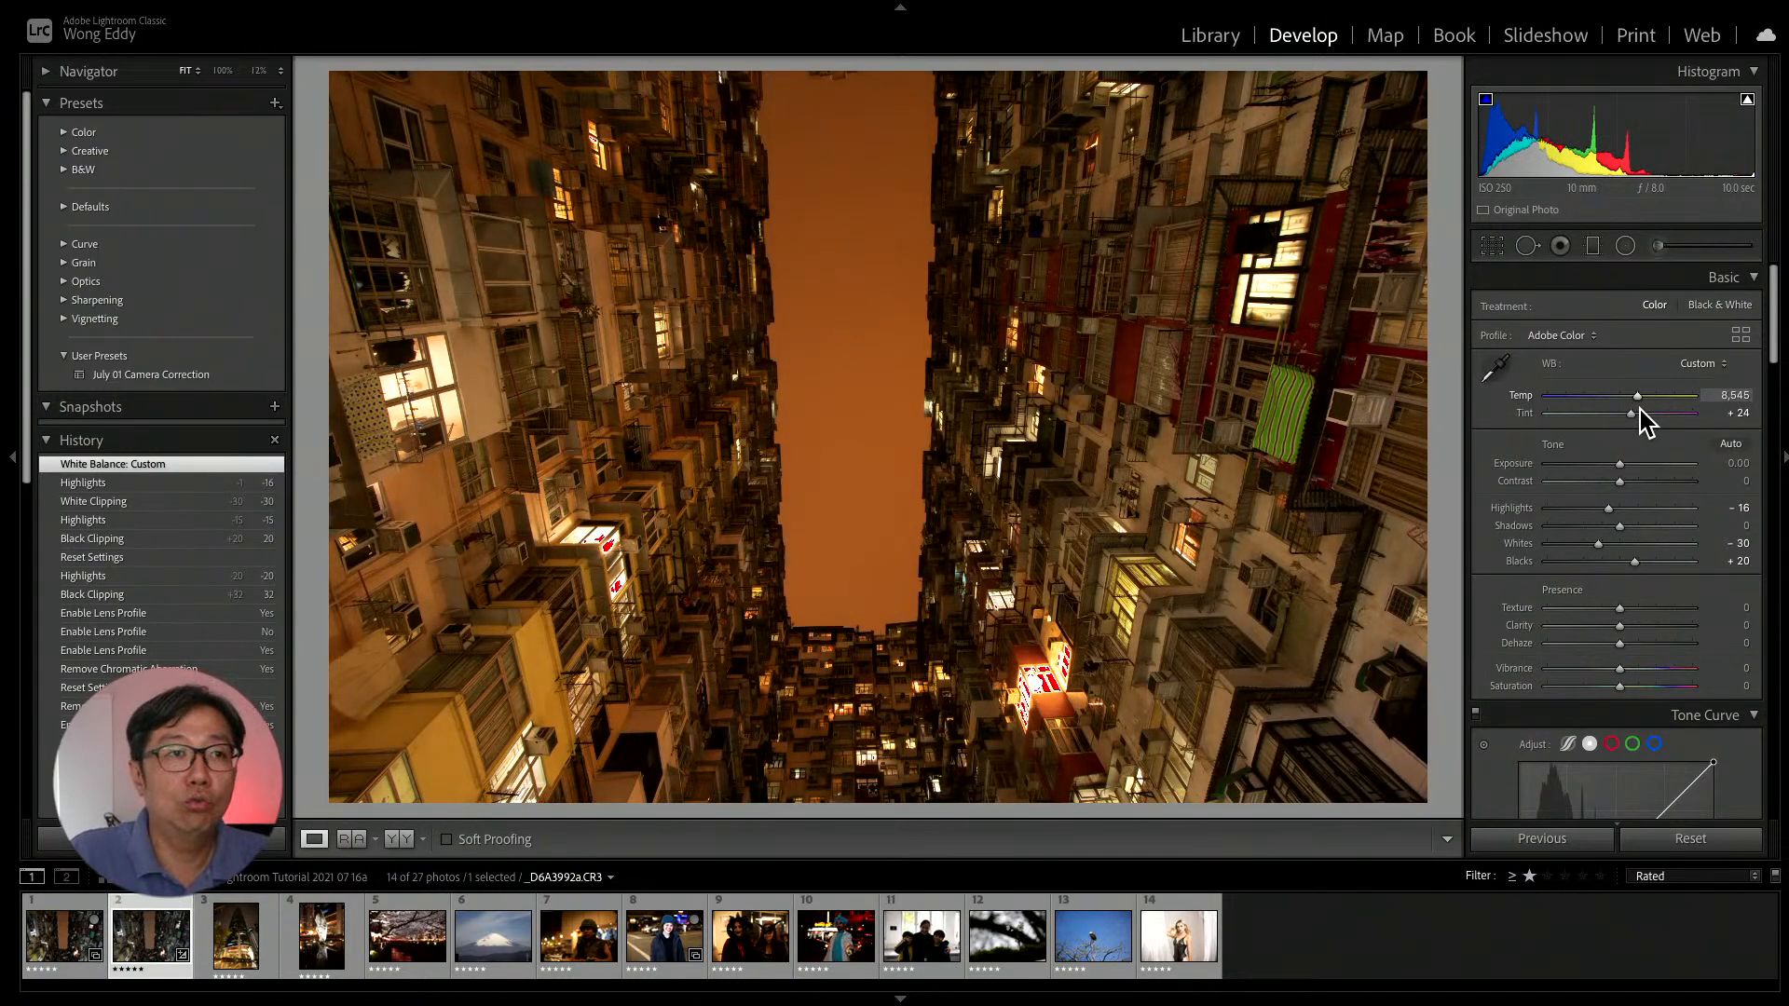
{"action": "left_click_drag", "start_coordinate": [1640, 410], "coordinate": [1640, 410]}
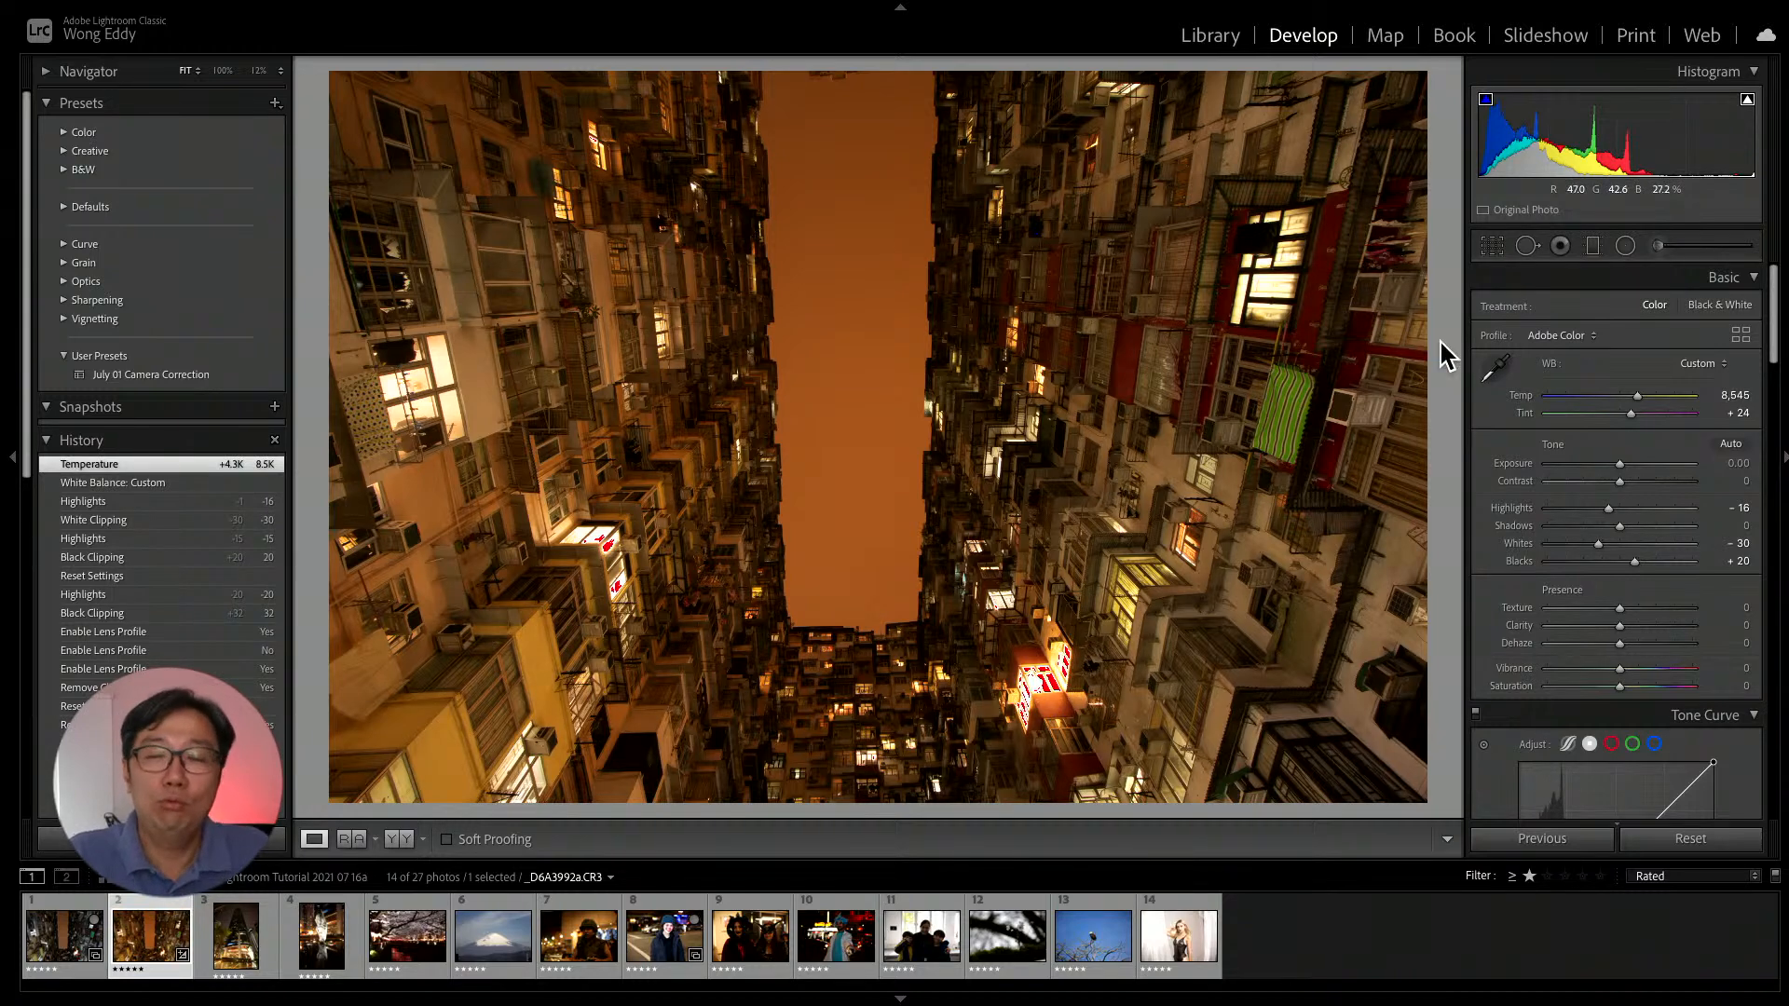
Neutralize the orange cast by sampling the white balance again from the pale wall in the left building.
{"action": "left_click", "coordinate": [1498, 372]}
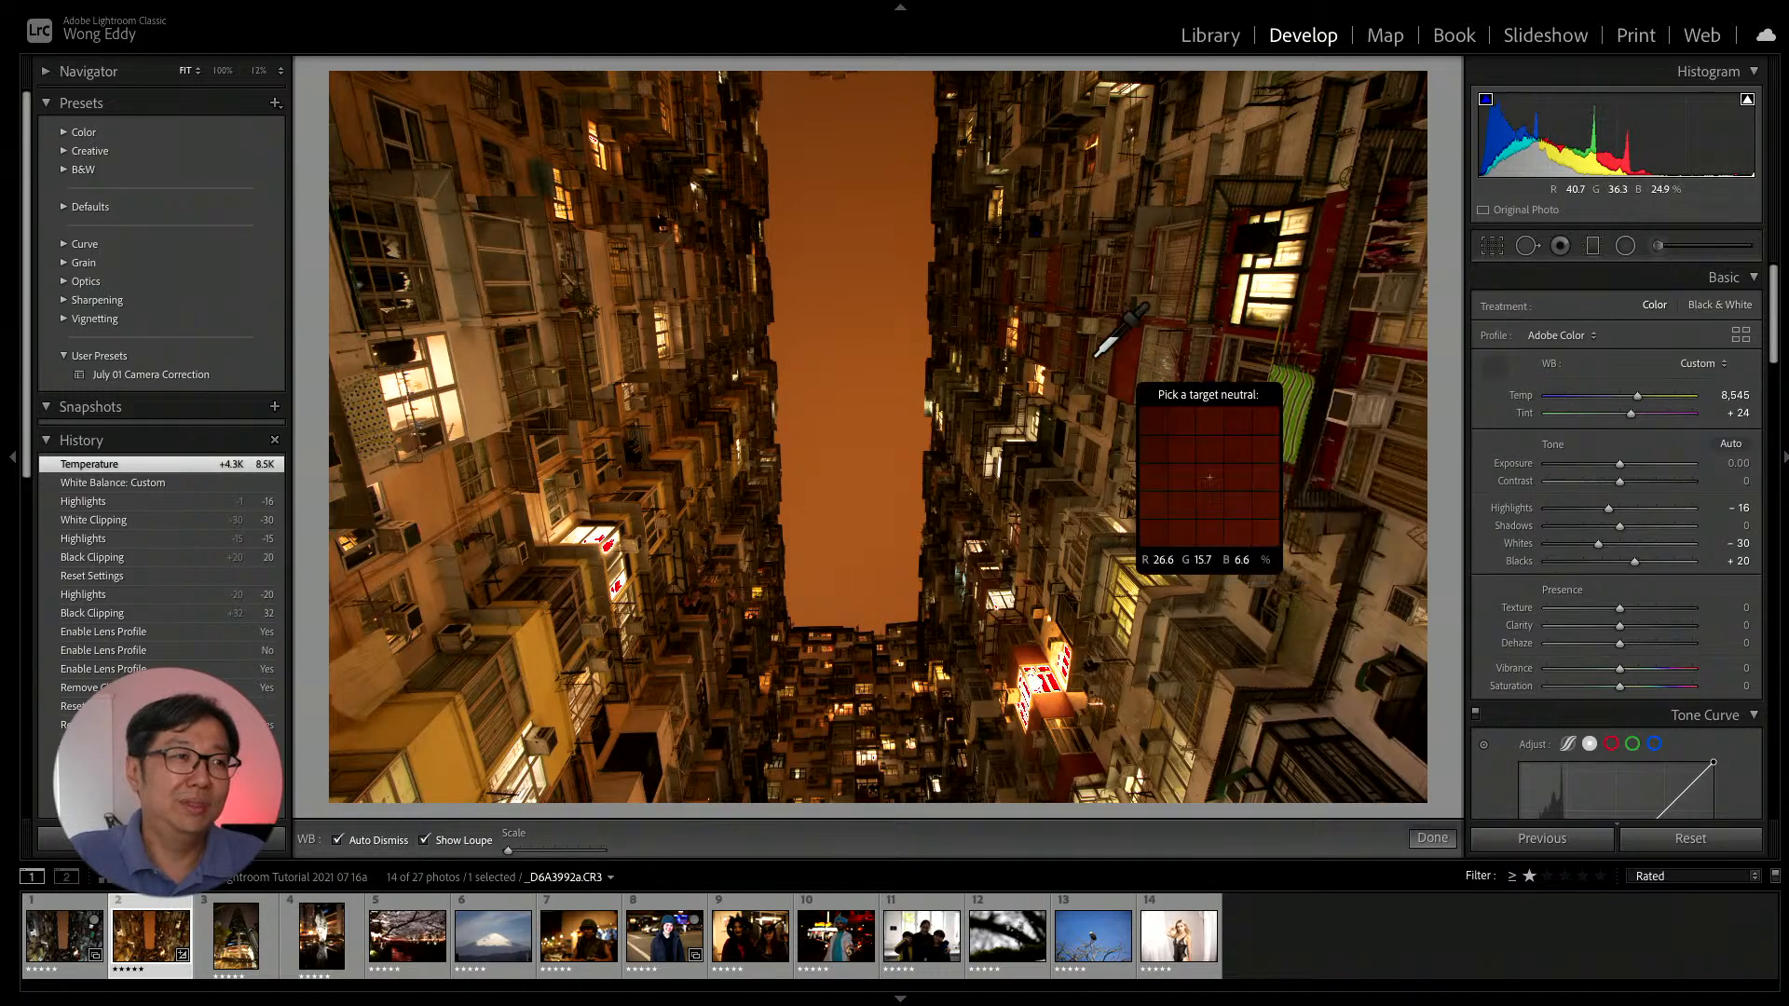
{"action": "left_click", "coordinate": [466, 354]}
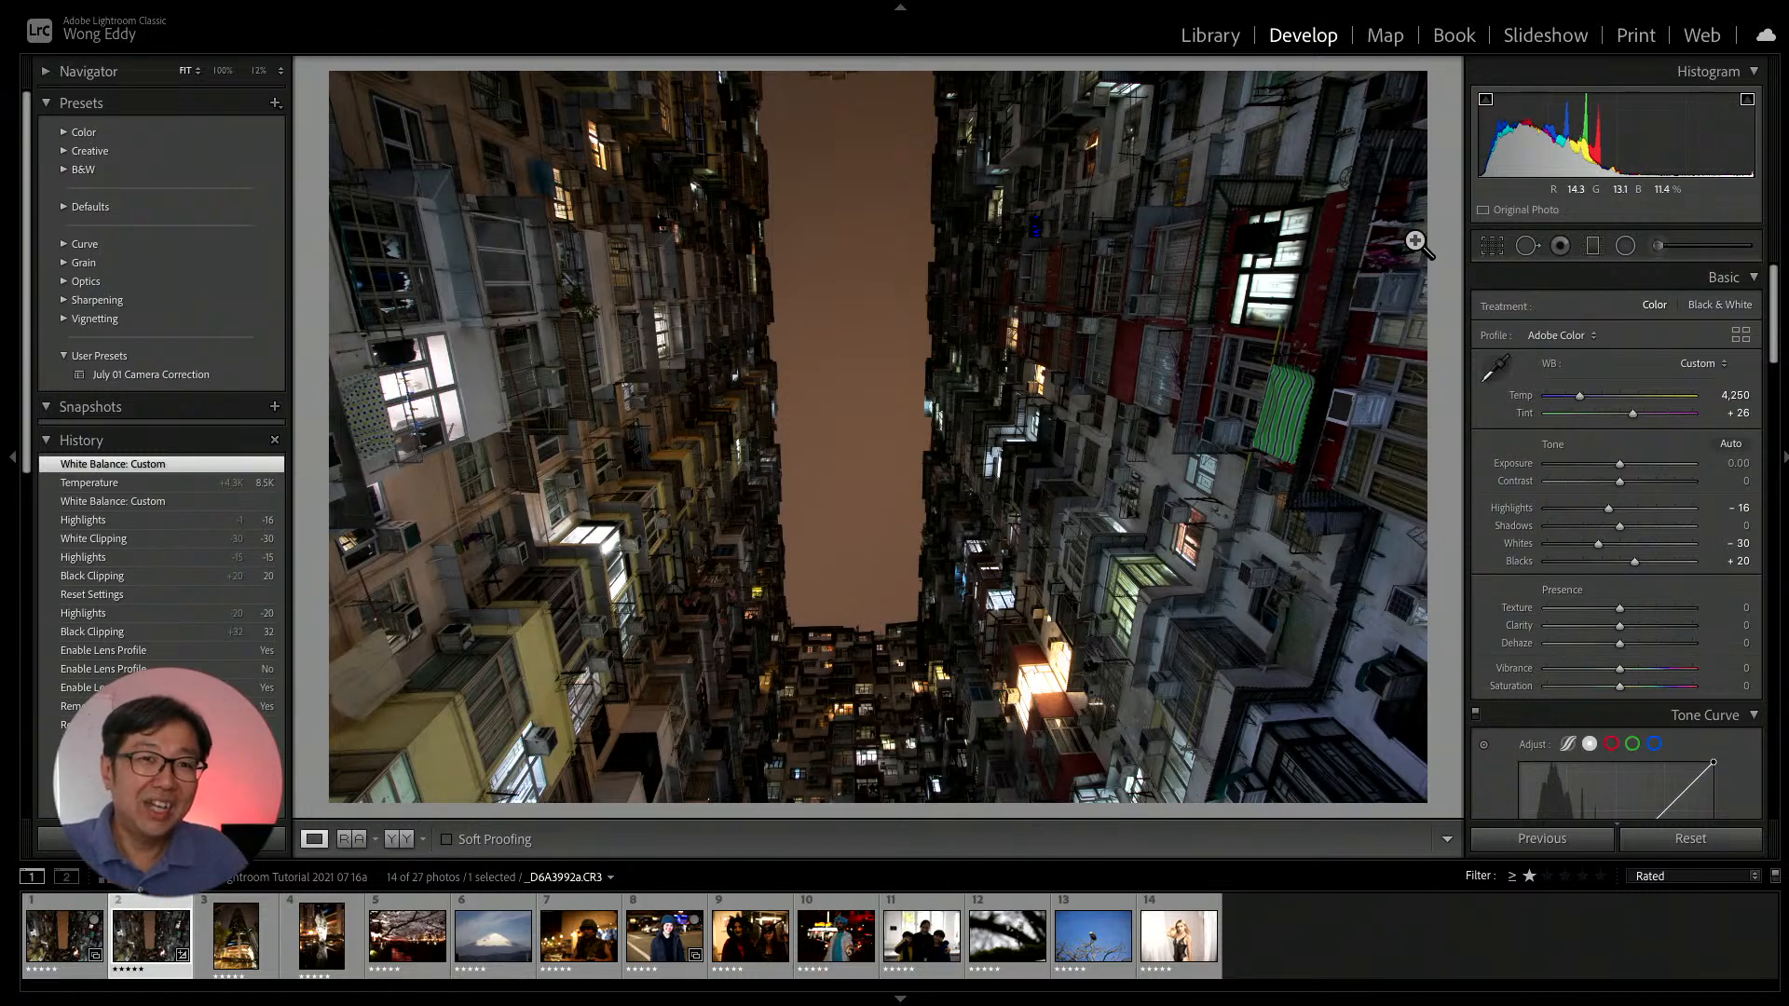
Unlock the crop's aspect ratio, try resizing the frame freely from its upper corner, and lock the original ratio again.
{"action": "left_click", "coordinate": [1491, 246]}
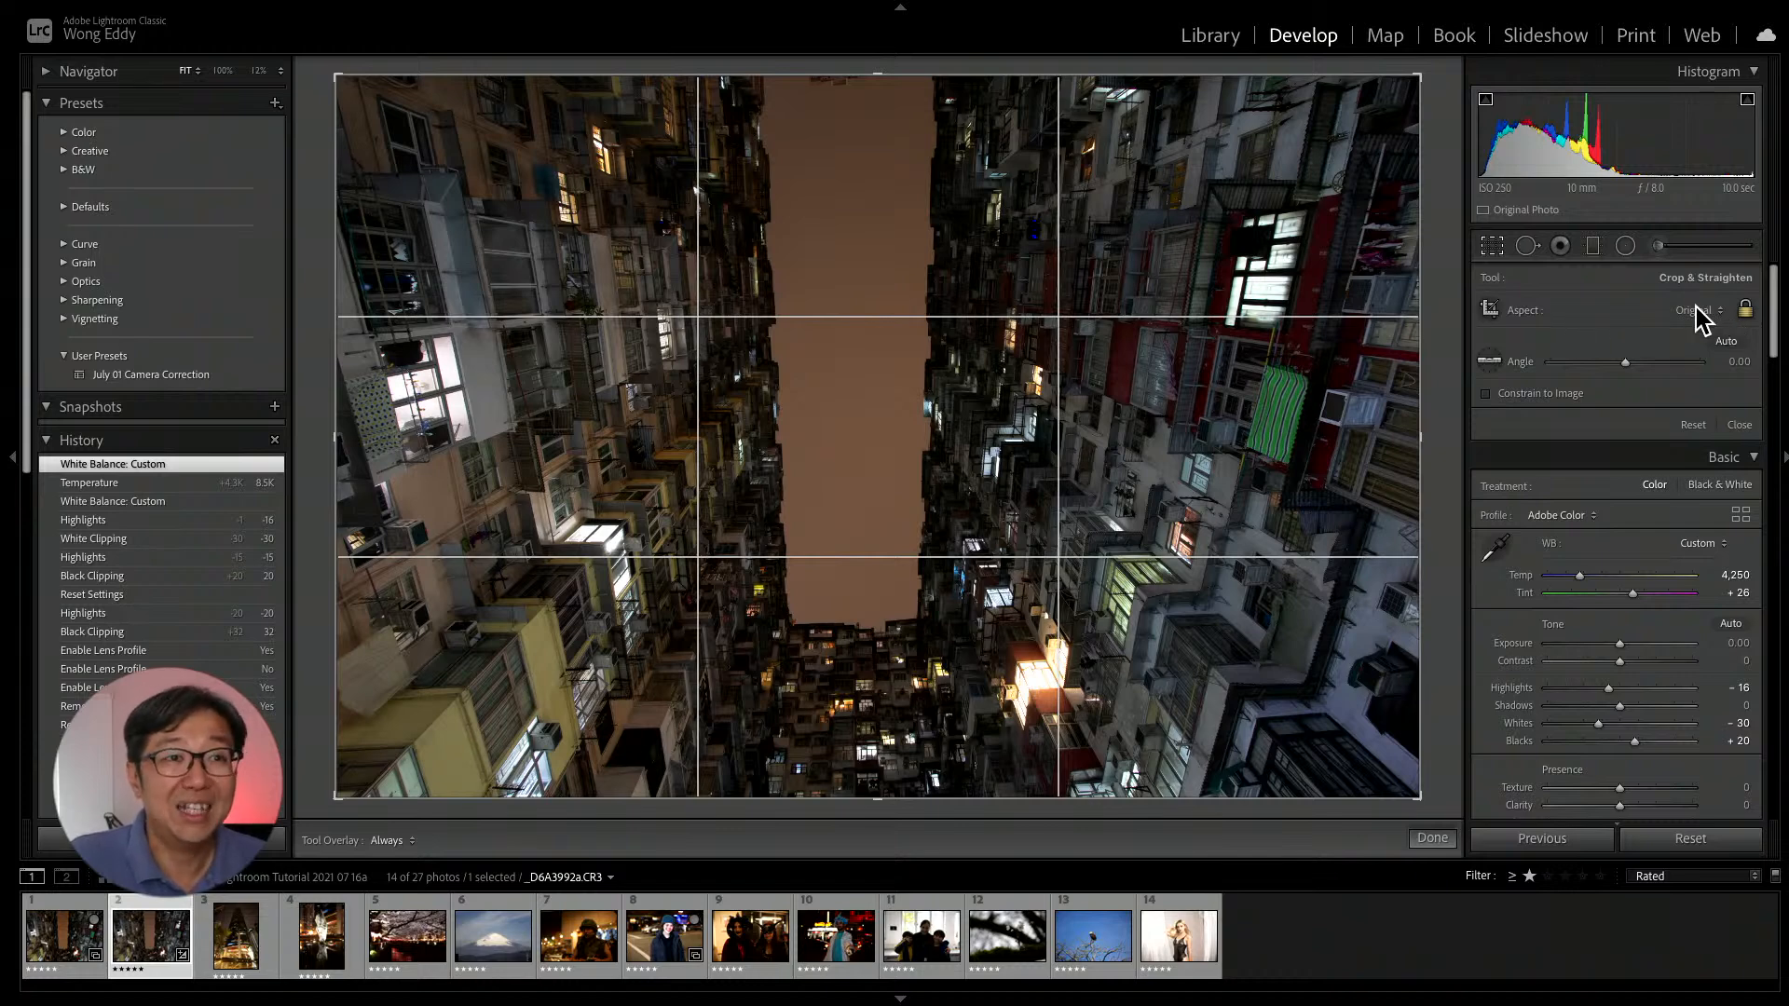
{"action": "left_click", "coordinate": [1742, 313]}
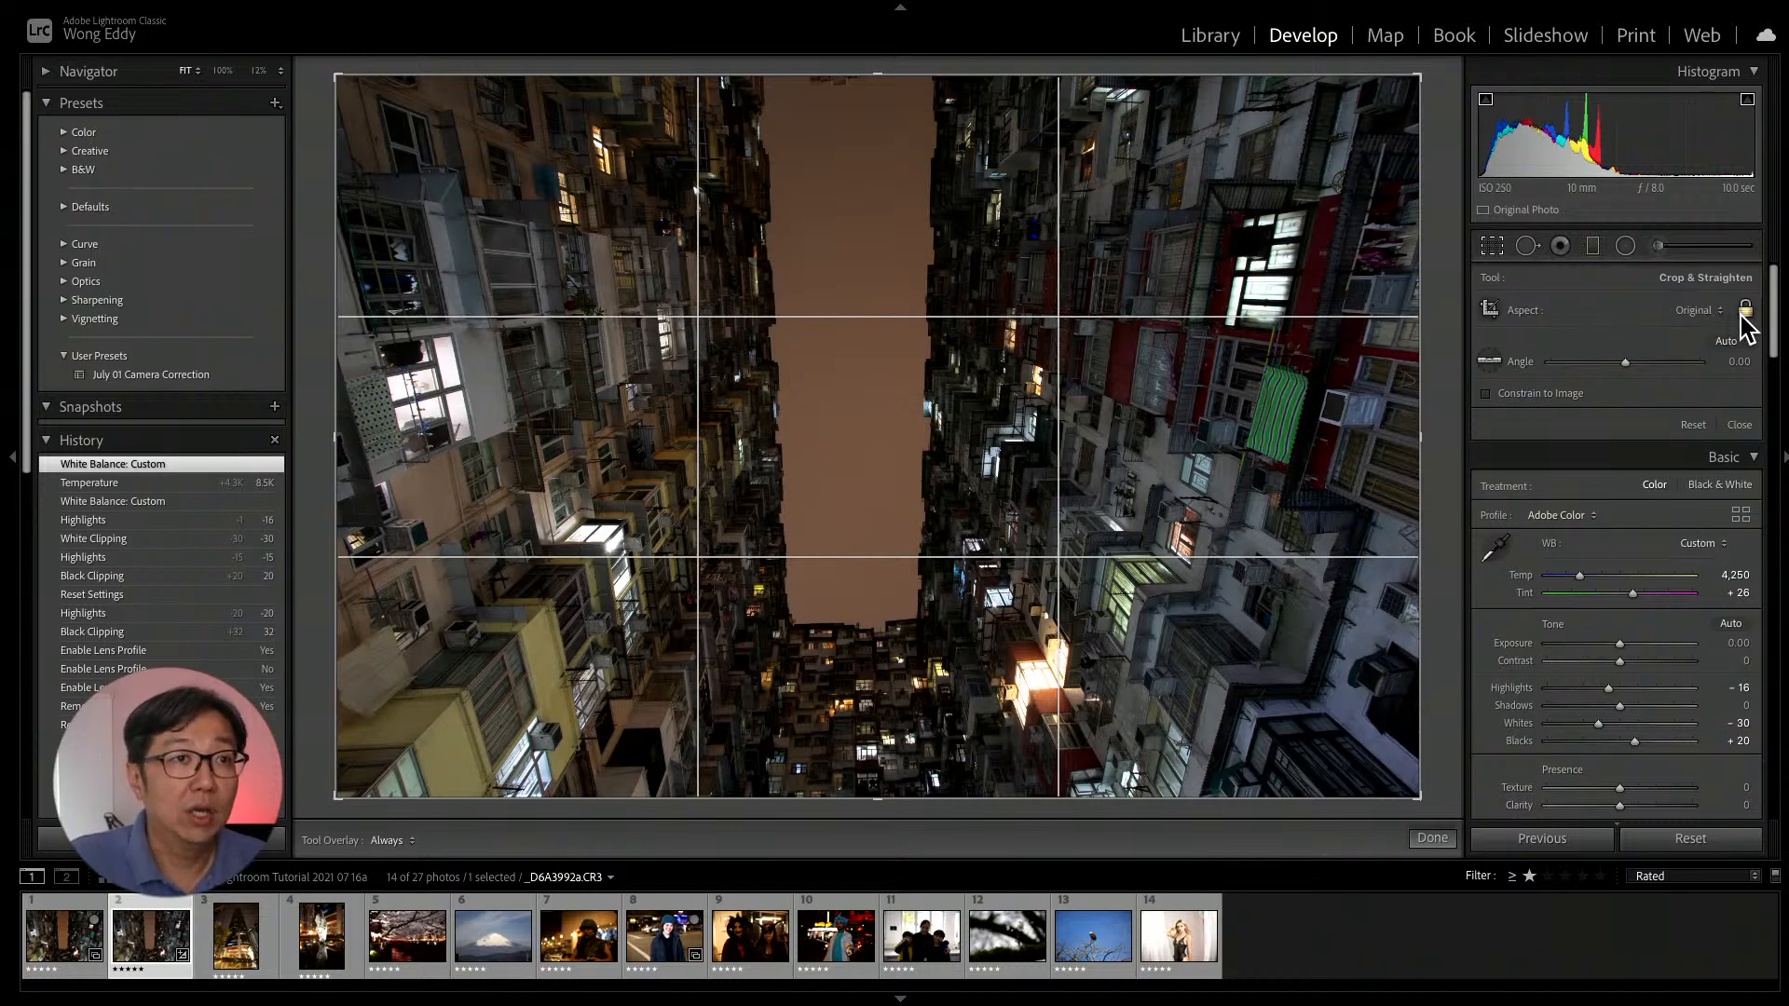
{"action": "left_click", "coordinate": [1743, 315]}
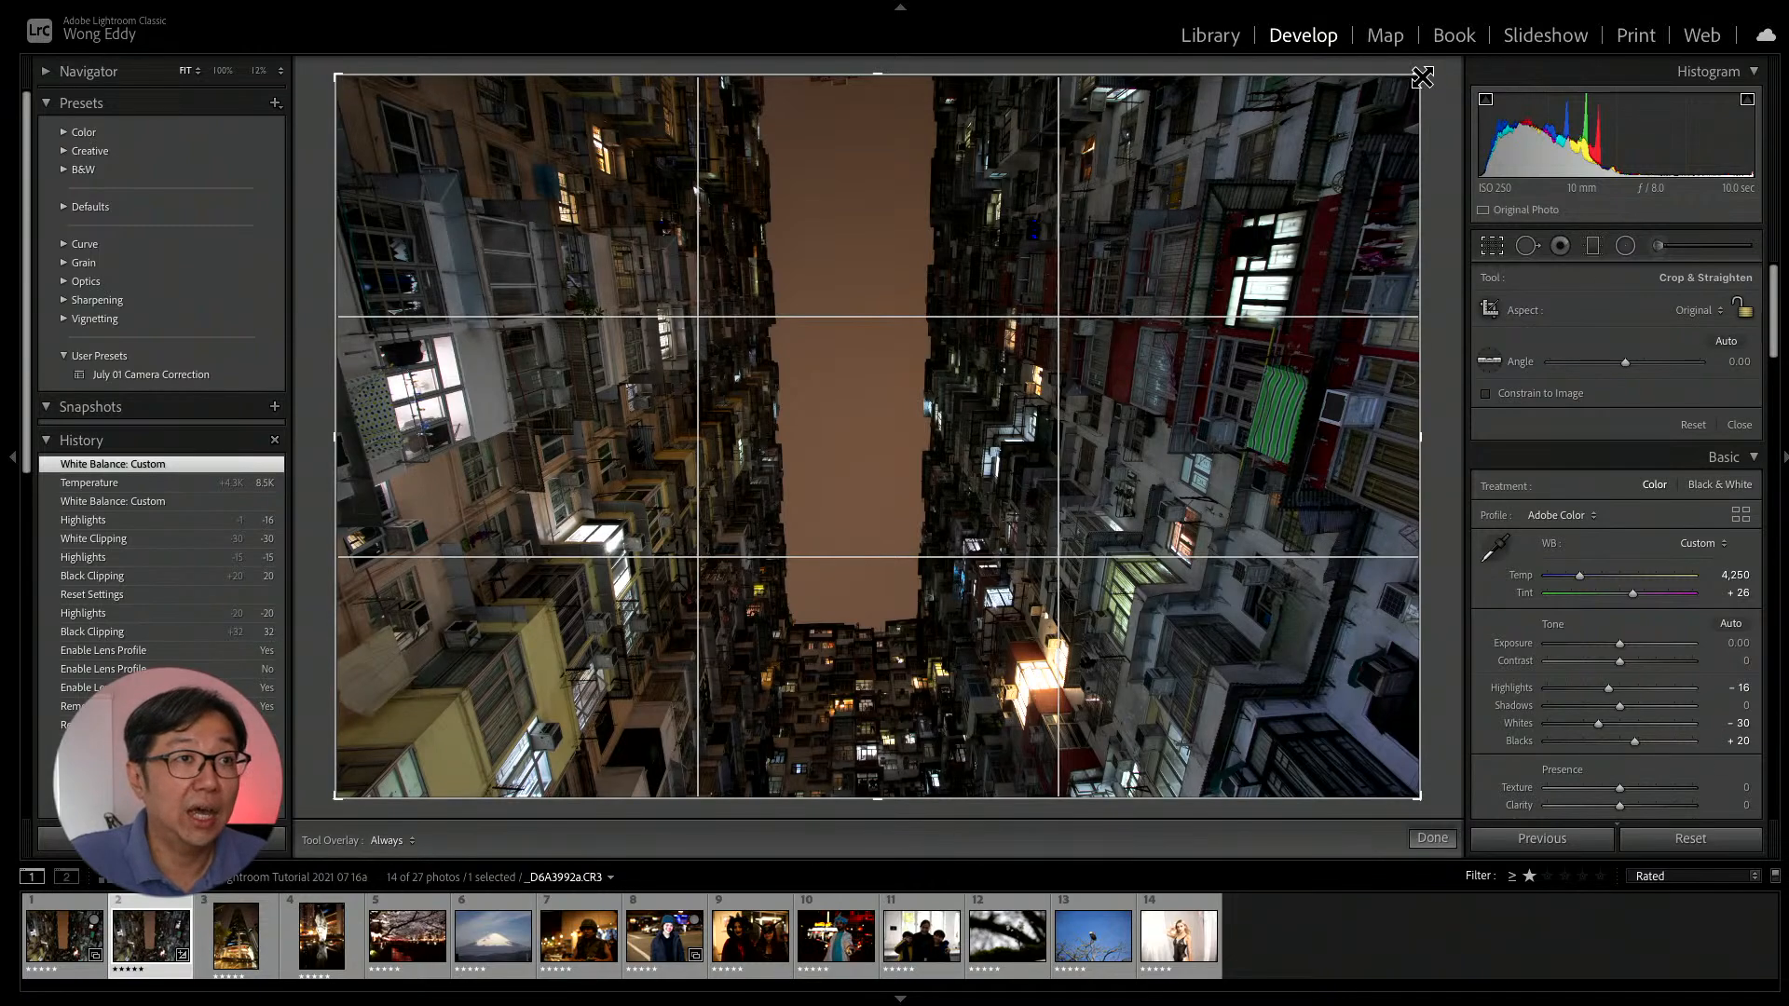
{"action": "left_click_drag", "start_coordinate": [1418, 75], "coordinate": [1531, 66]}
{"action": "left_click", "coordinate": [1744, 311]}
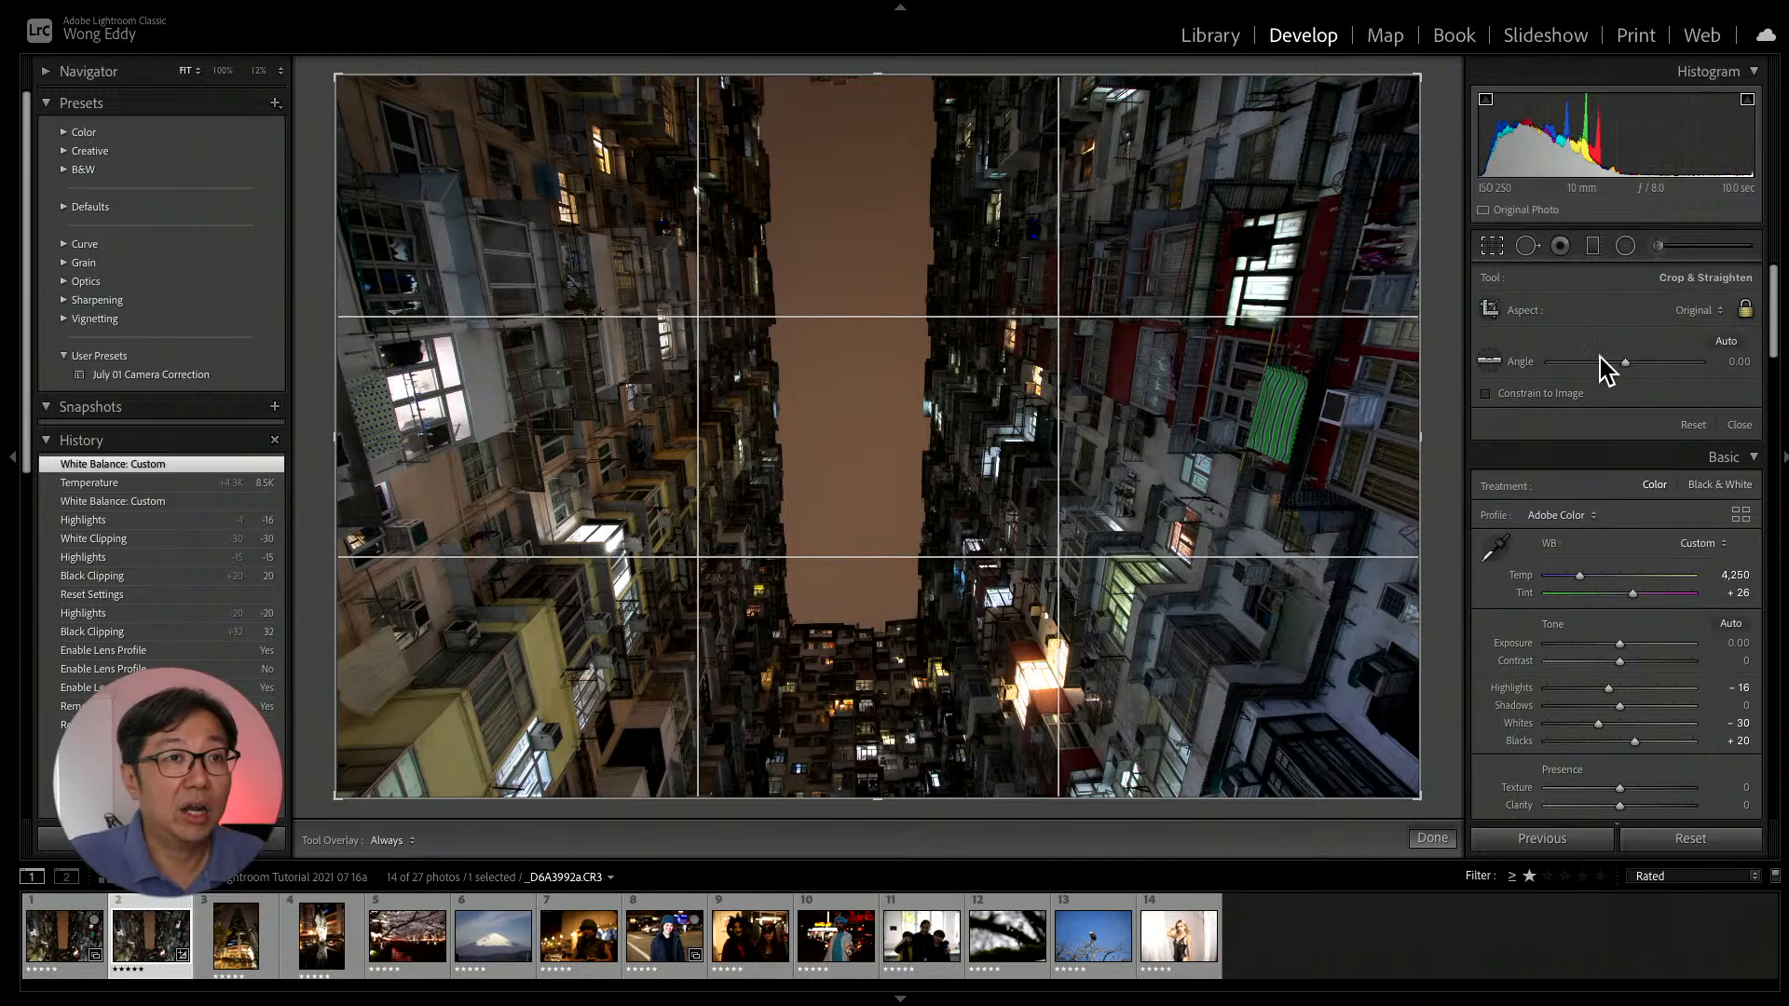
Crop the raw building photo slightly inward at its original aspect ratio and rotate it to an angle of 1.01.
{"action": "left_click_drag", "start_coordinate": [1419, 75], "coordinate": [1414, 83]}
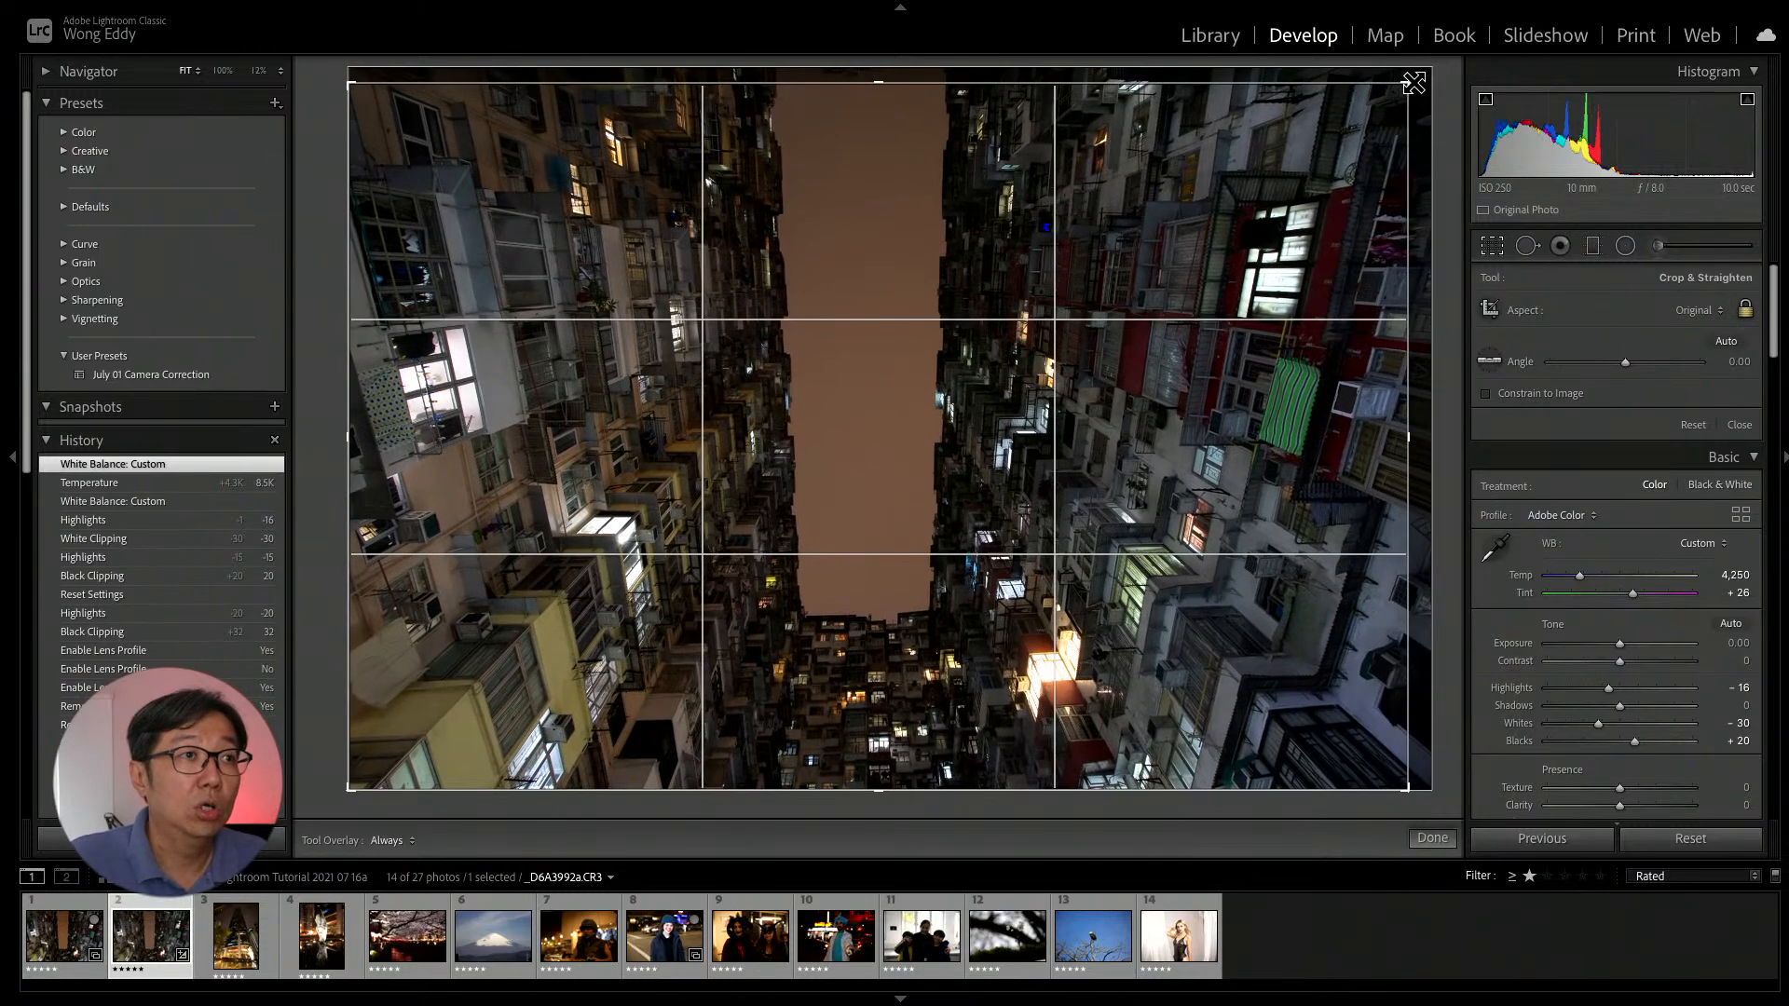
{"action": "mouse_move", "coordinate": [1277, 202]}
{"action": "left_mouse_down"}
{"action": "mouse_move", "coordinate": [1264, 196]}
{"action": "mouse_move", "coordinate": [1283, 196]}
{"action": "left_mouse_up"}
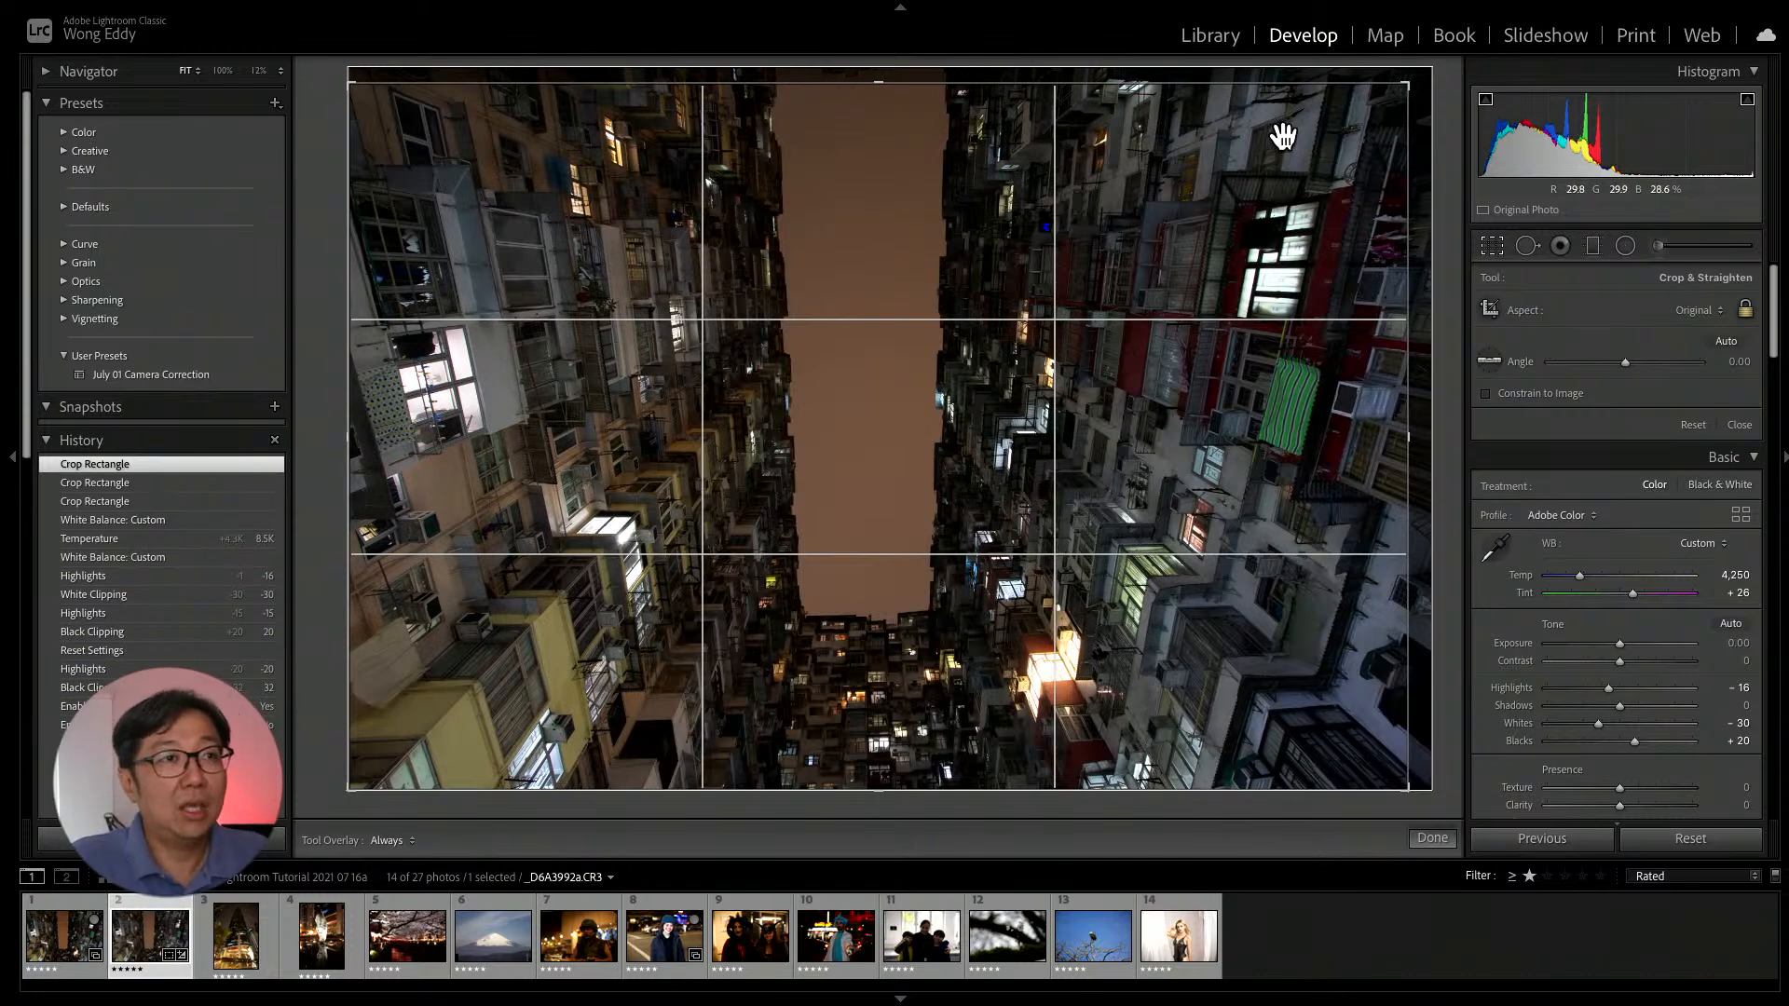
{"action": "left_click_drag", "start_coordinate": [1438, 102], "coordinate": [1438, 115]}
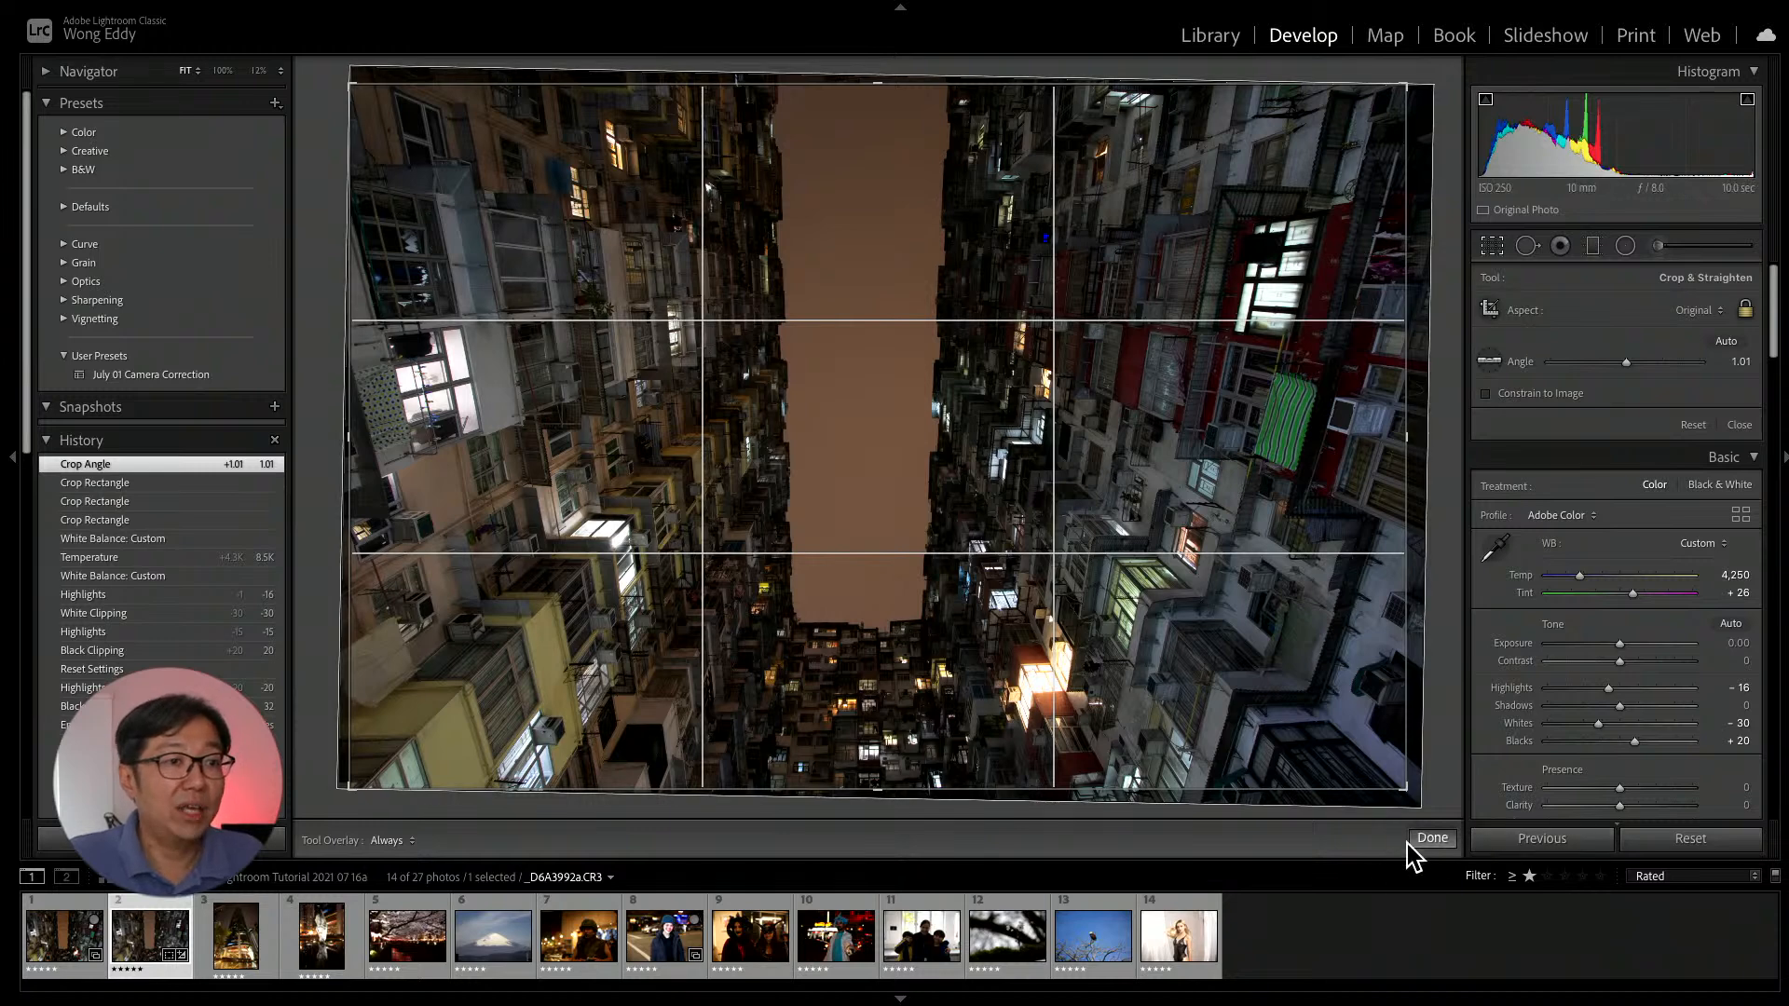
{"action": "left_click", "coordinate": [1435, 841]}
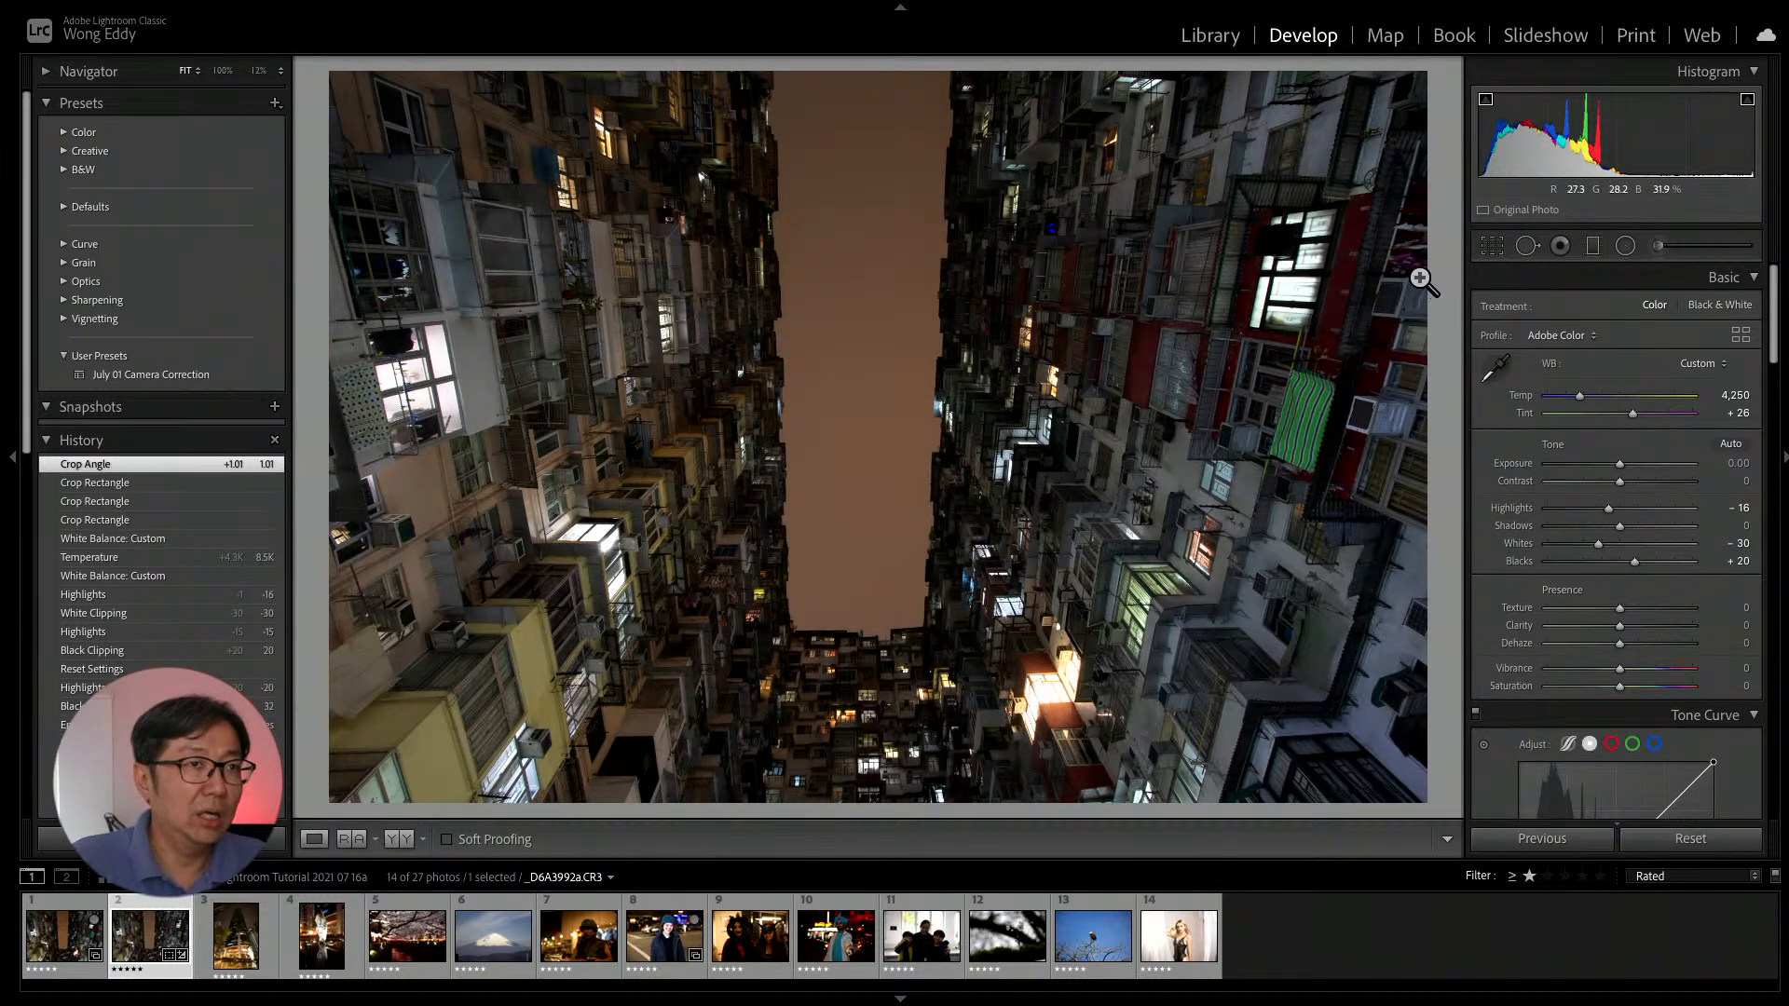
Readjust the crop angle of the building photo to 0.35 and review the crop frame once more.
{"action": "left_click", "coordinate": [1483, 246]}
{"action": "left_click_drag", "start_coordinate": [1451, 218], "coordinate": [1472, 237]}
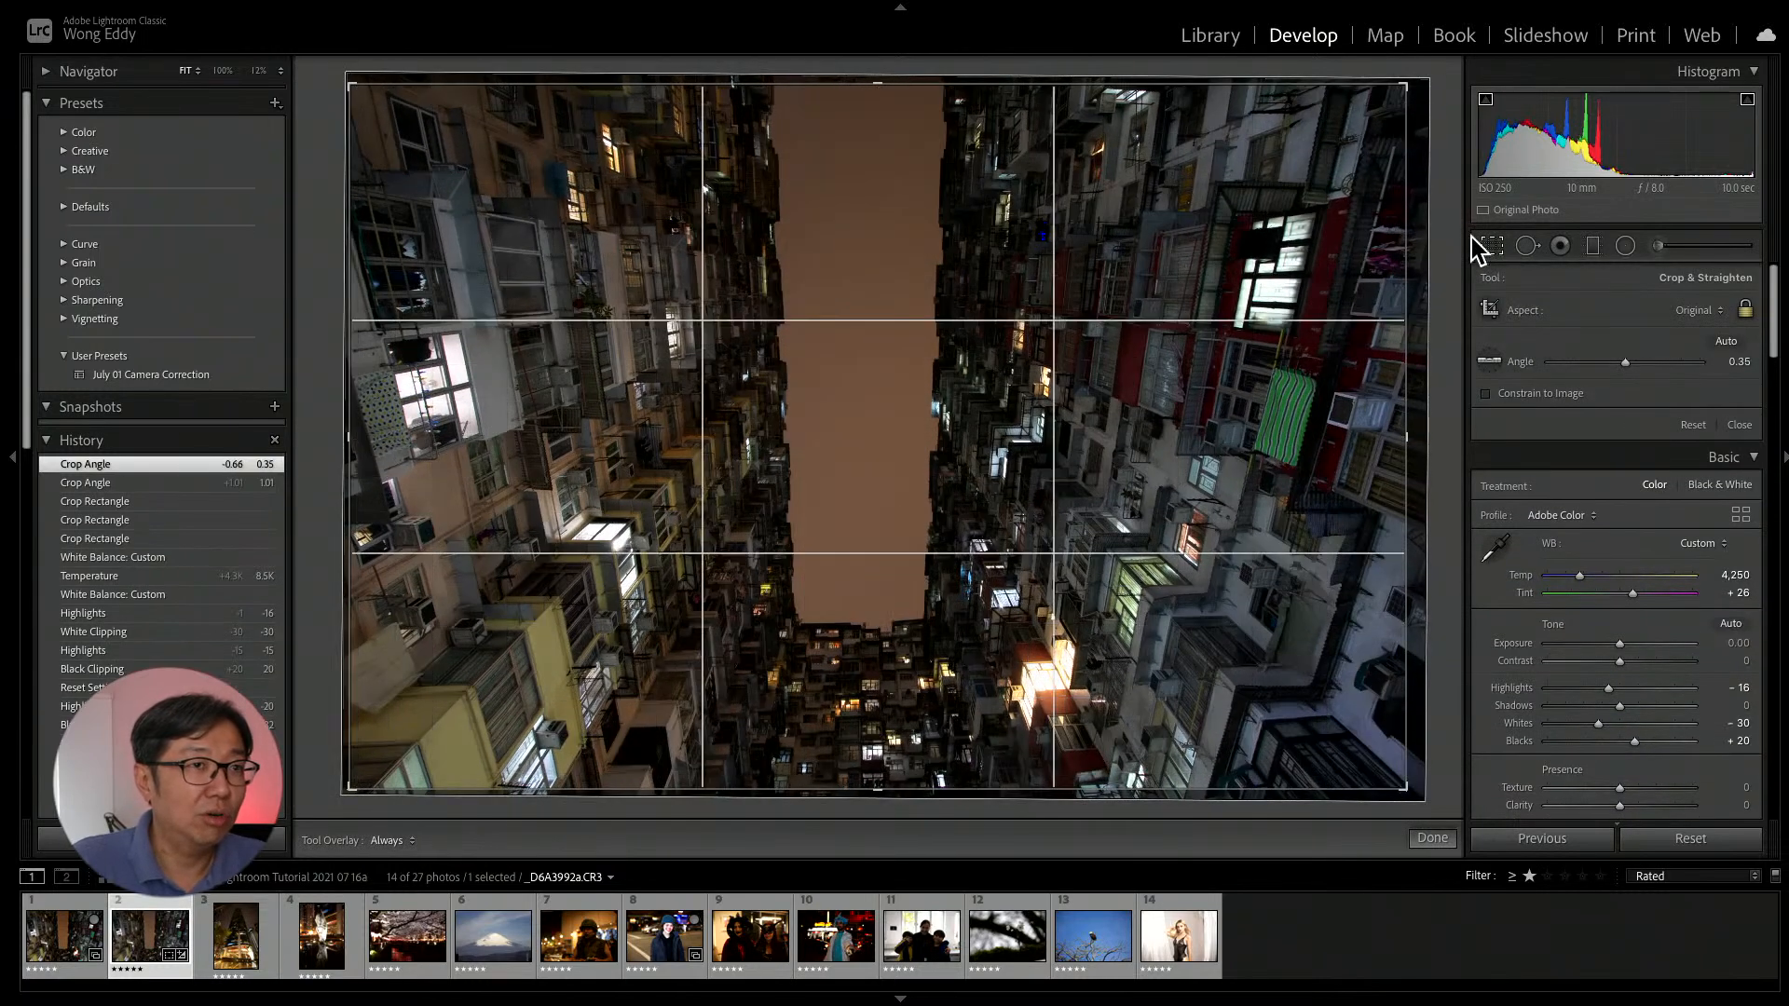
{"action": "left_click", "coordinate": [1441, 843]}
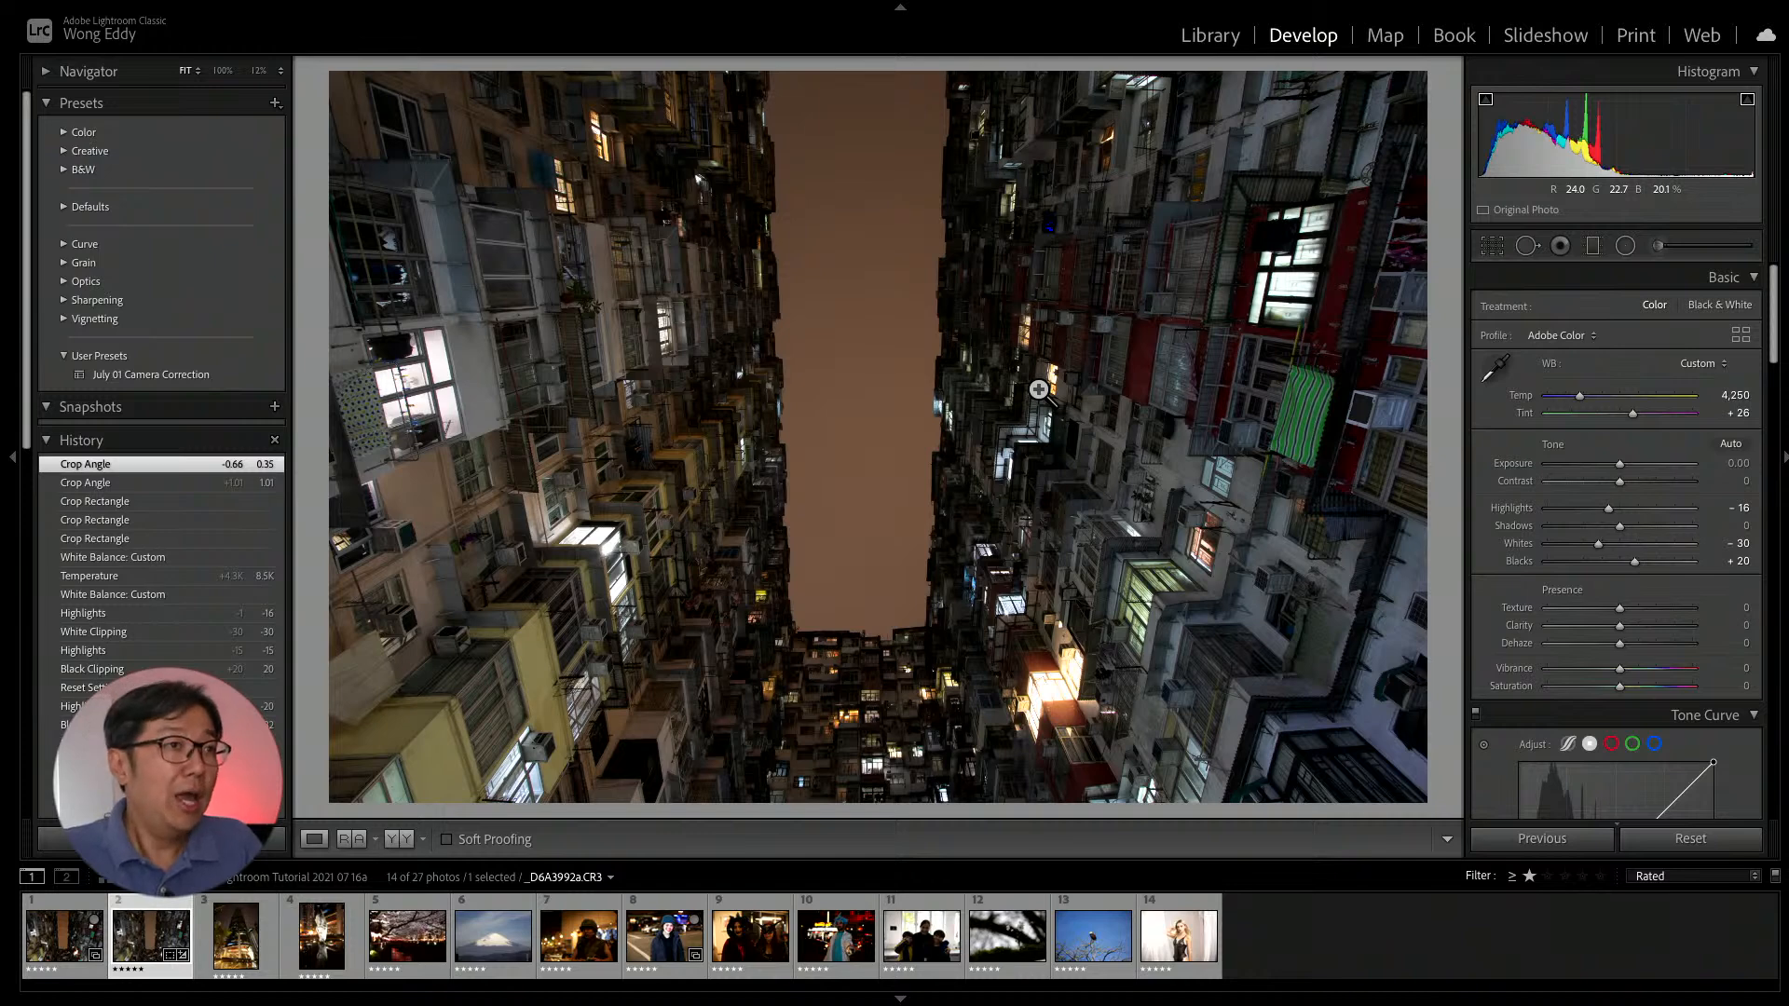
{"action": "left_click", "coordinate": [1491, 246]}
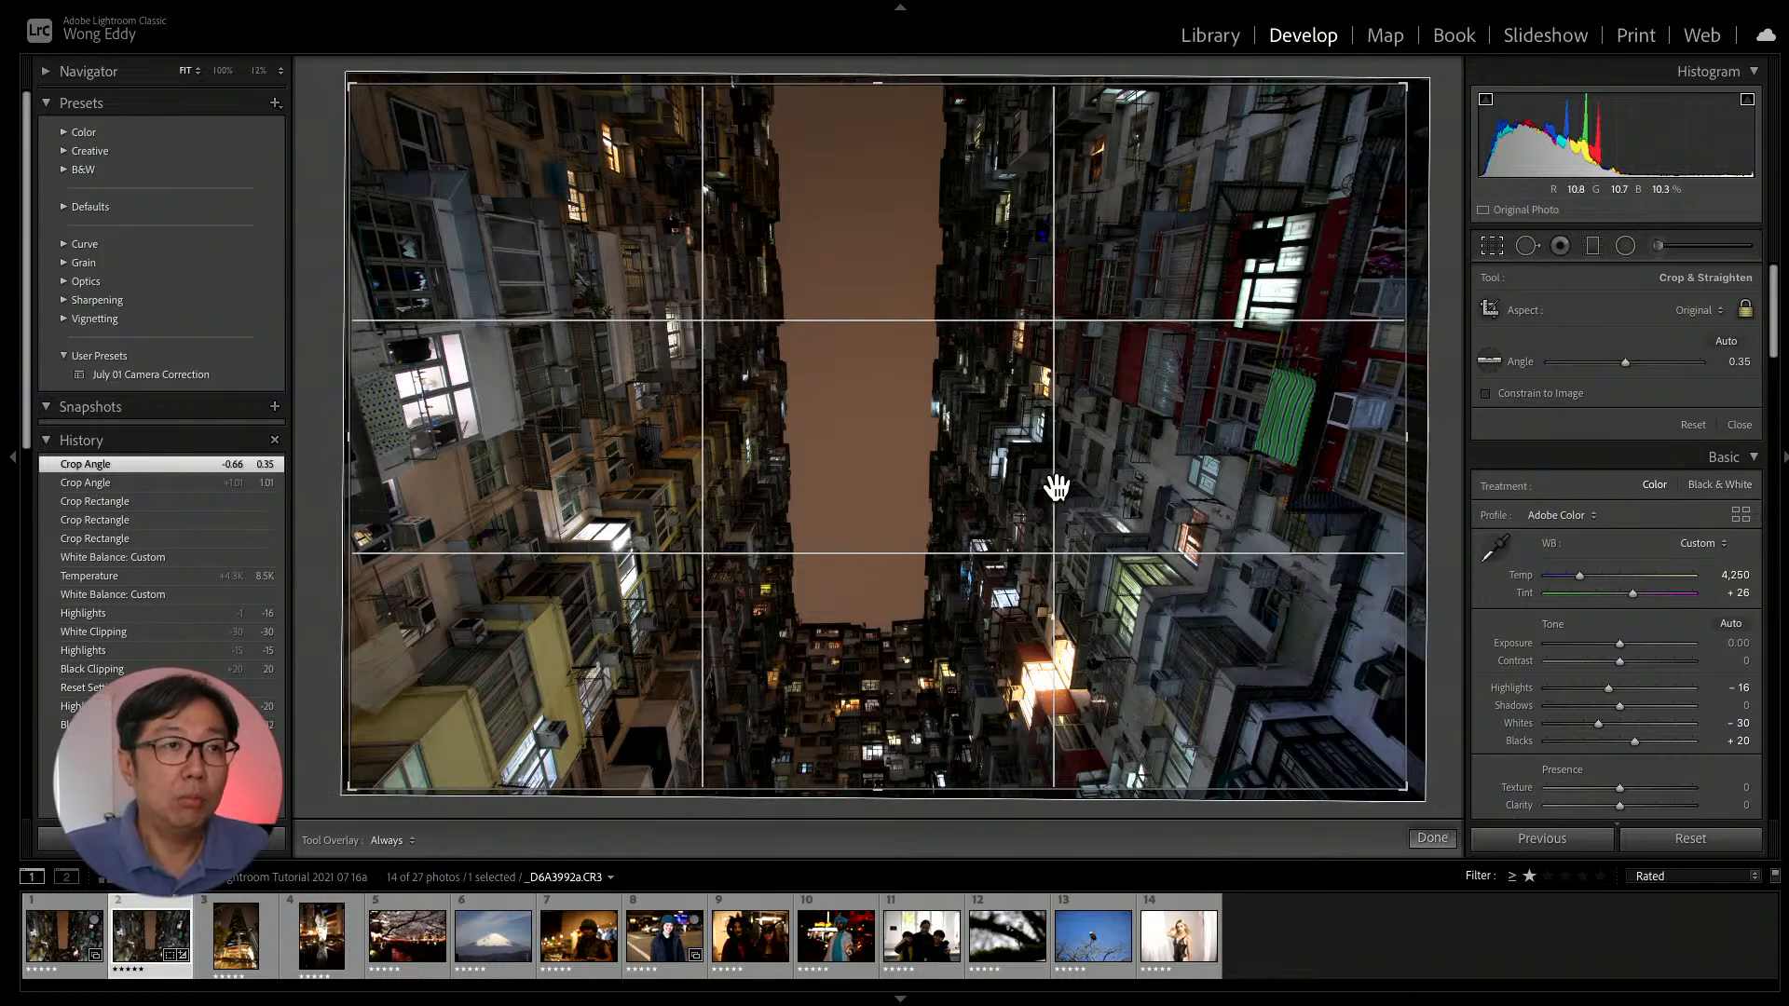
{"action": "left_click", "coordinate": [1432, 838]}
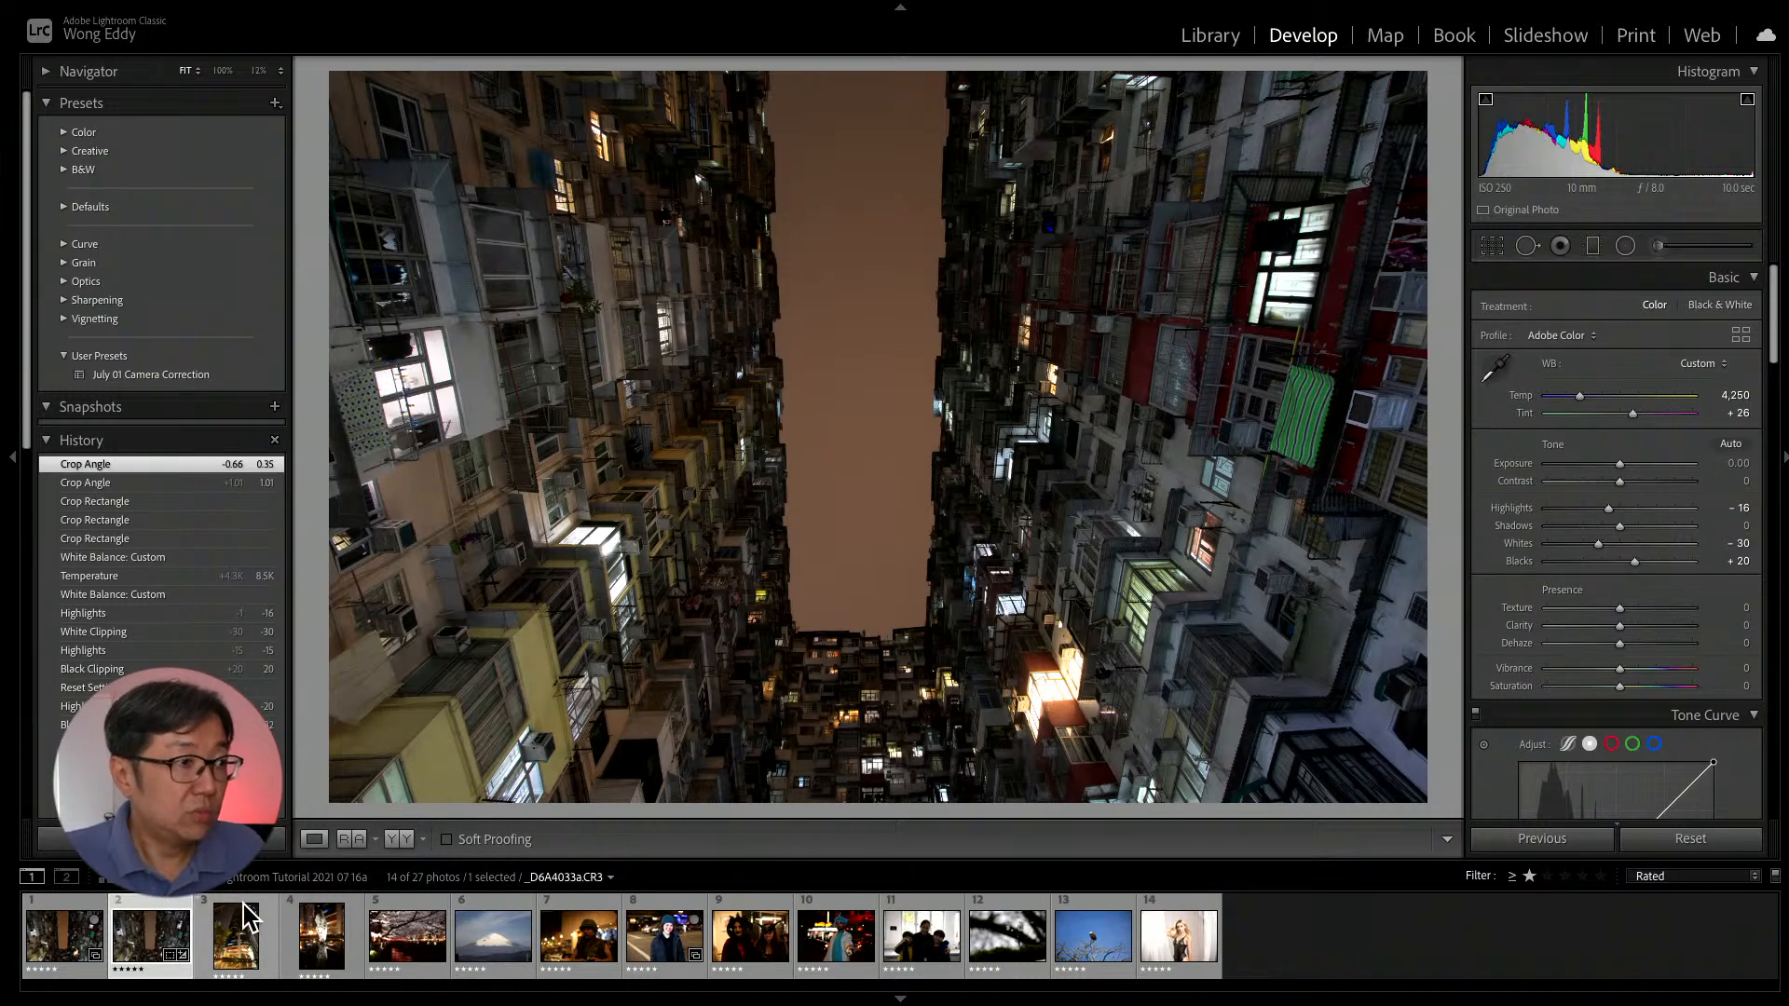
Set Highlights to -14 on the JPEG version of the building photo, _D6A3992.JPG.
{"action": "left_click", "coordinate": [72, 930]}
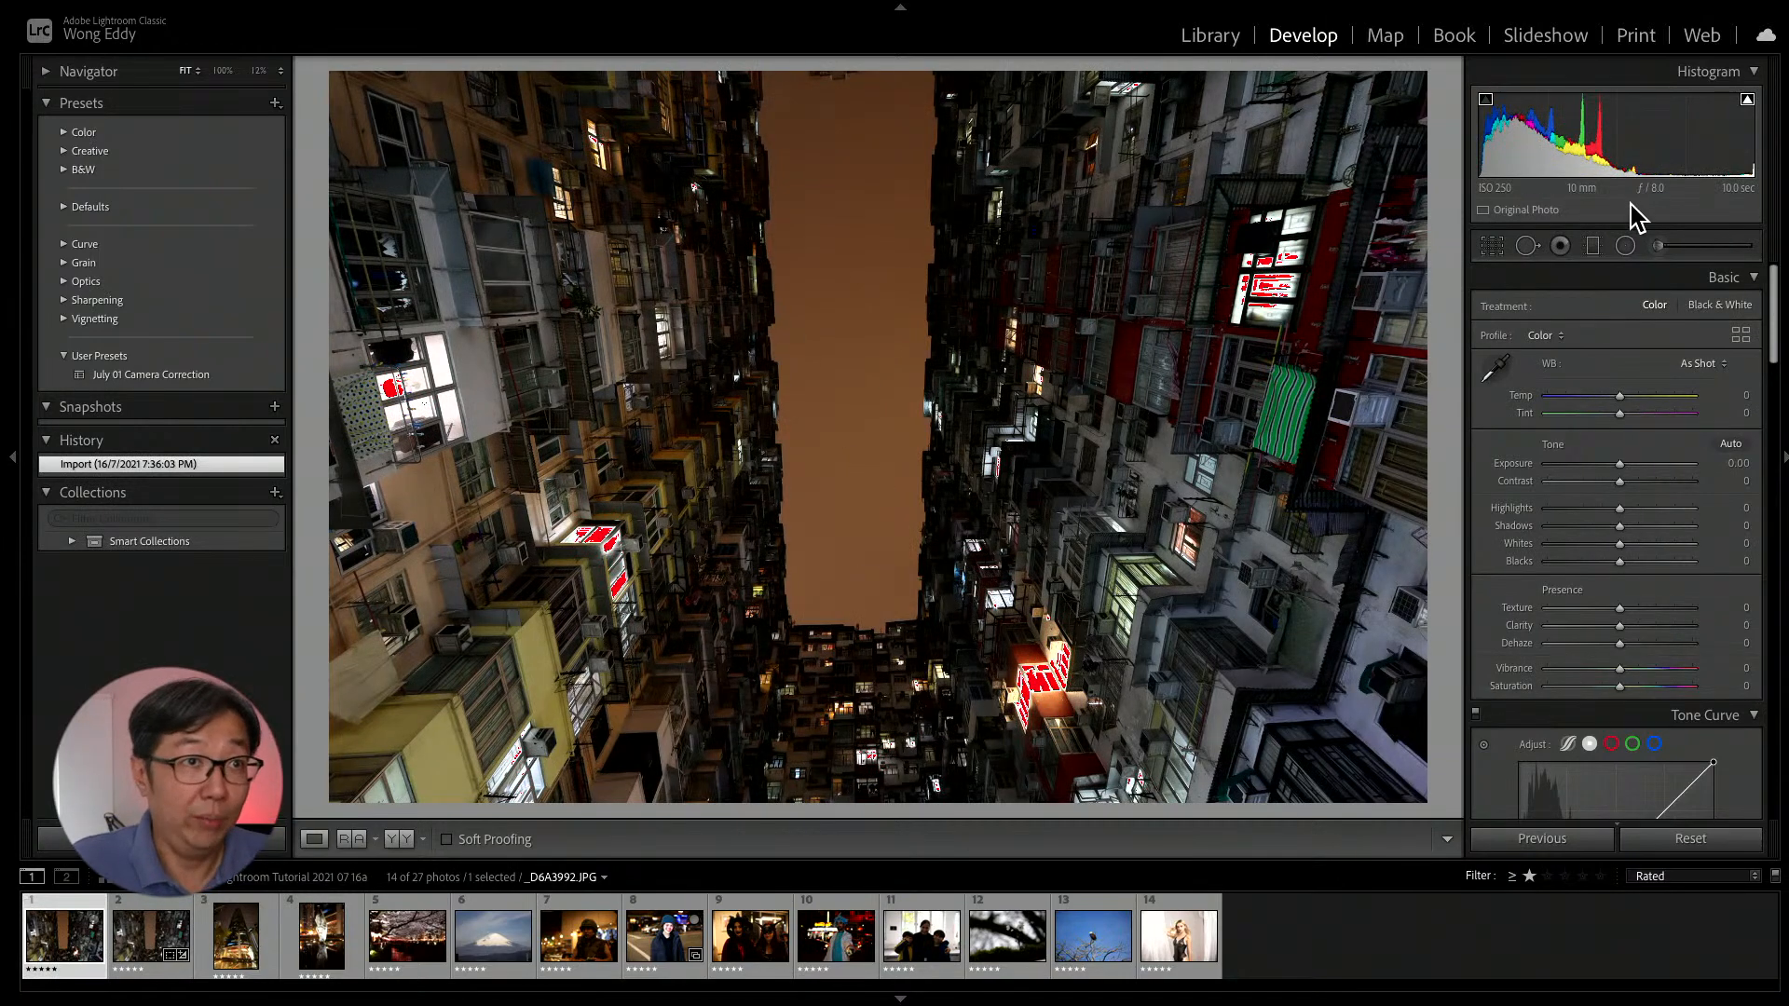
{"action": "left_click_drag", "start_coordinate": [1616, 135], "coordinate": [1584, 135]}
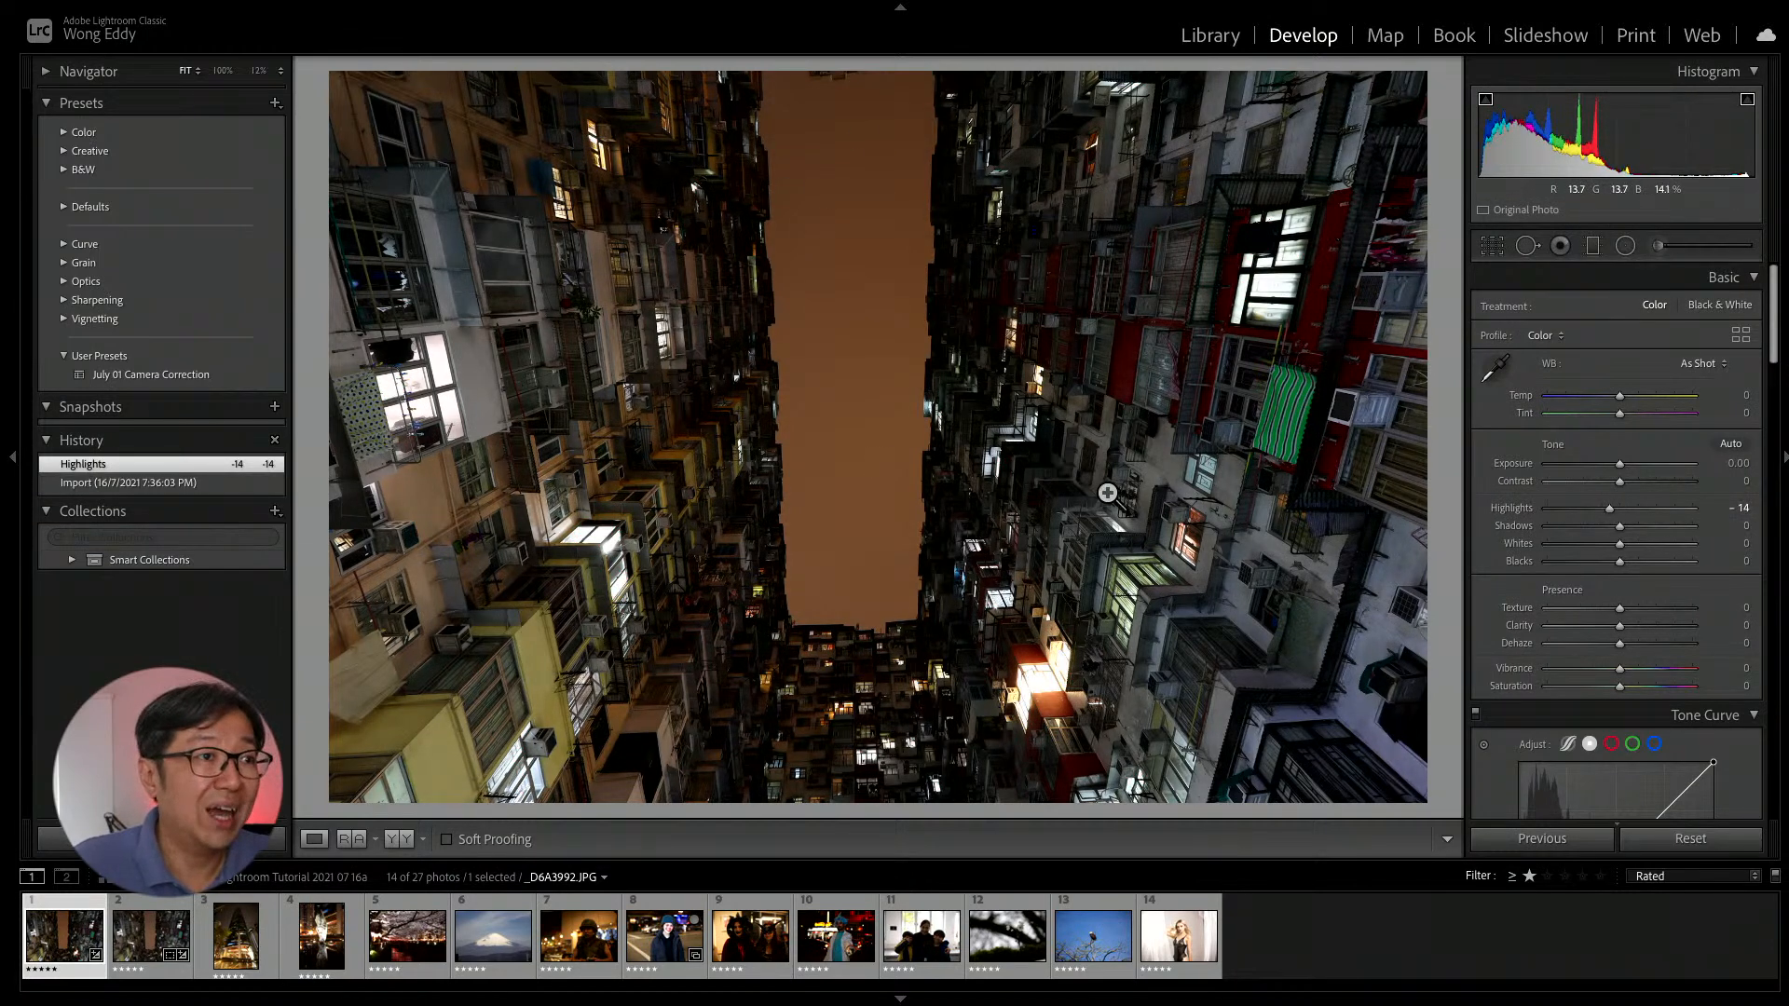
Compare the detail around the bright lit window at 100% between the JPEG and raw versions of the building photo.
{"action": "left_click", "coordinate": [1069, 687]}
{"action": "left_click_drag", "start_coordinate": [1069, 688], "coordinate": [1102, 533]}
{"action": "left_click_drag", "start_coordinate": [962, 538], "coordinate": [937, 373]}
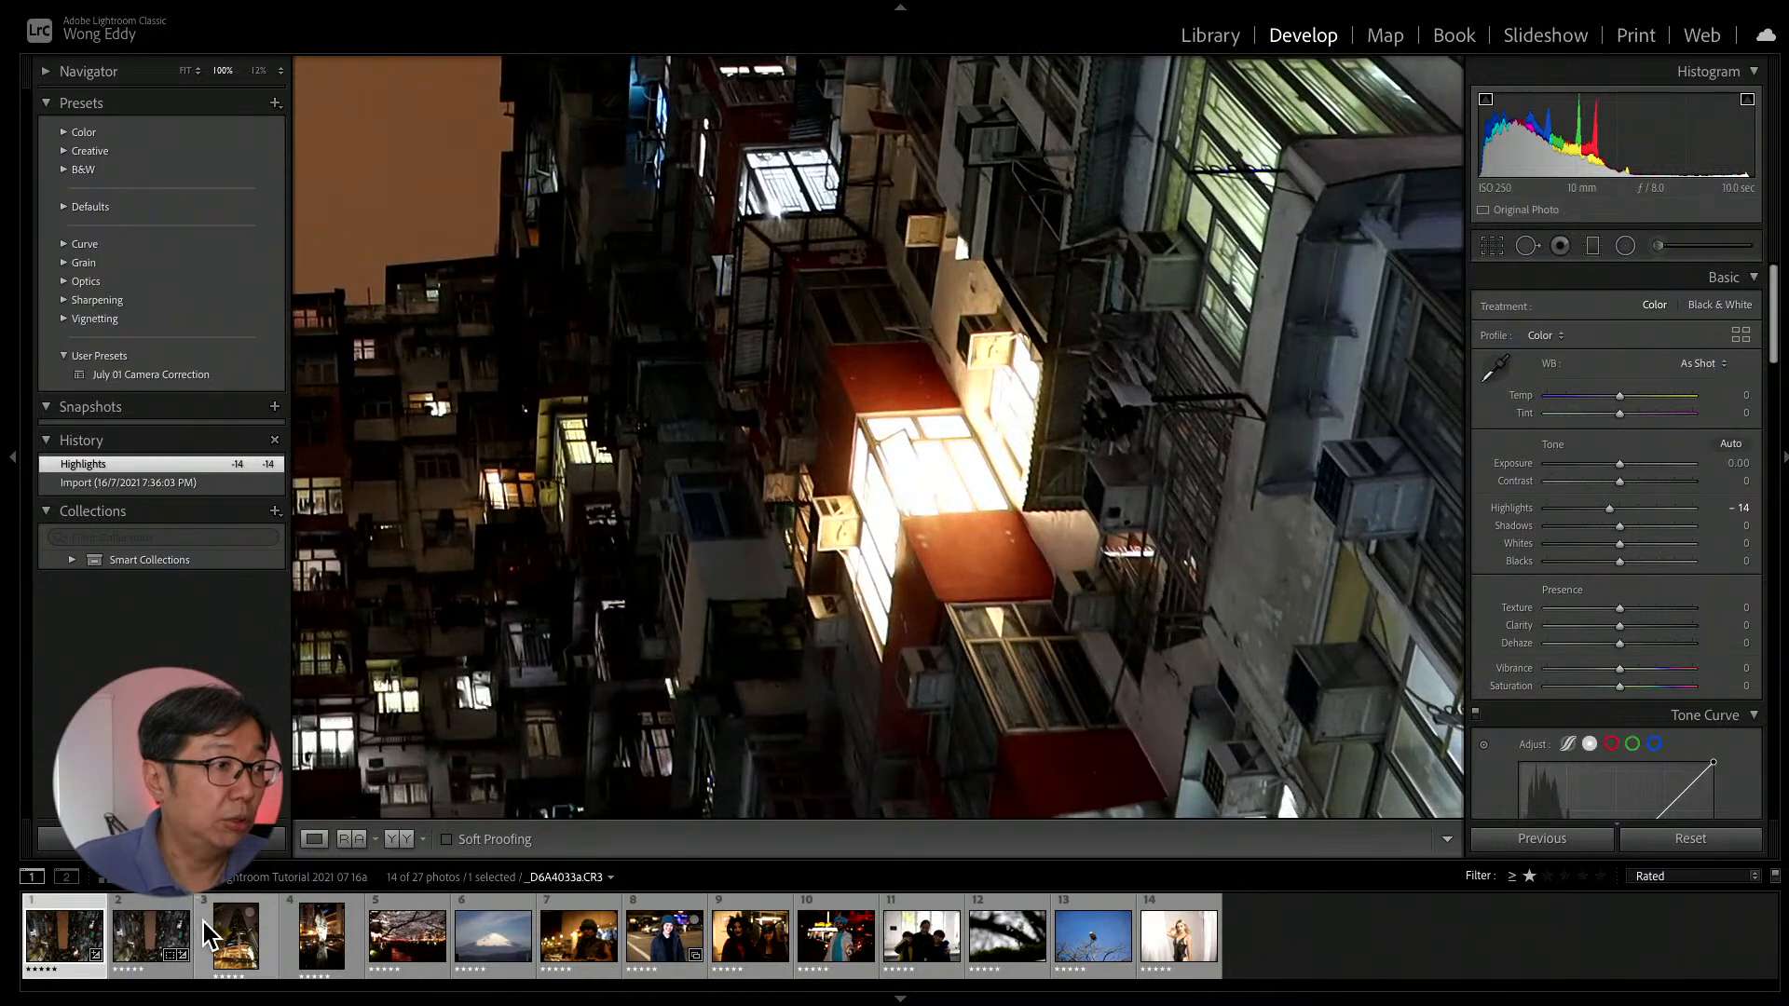
{"action": "left_click", "coordinate": [155, 933]}
{"action": "left_click_drag", "start_coordinate": [1136, 543], "coordinate": [545, 300]}
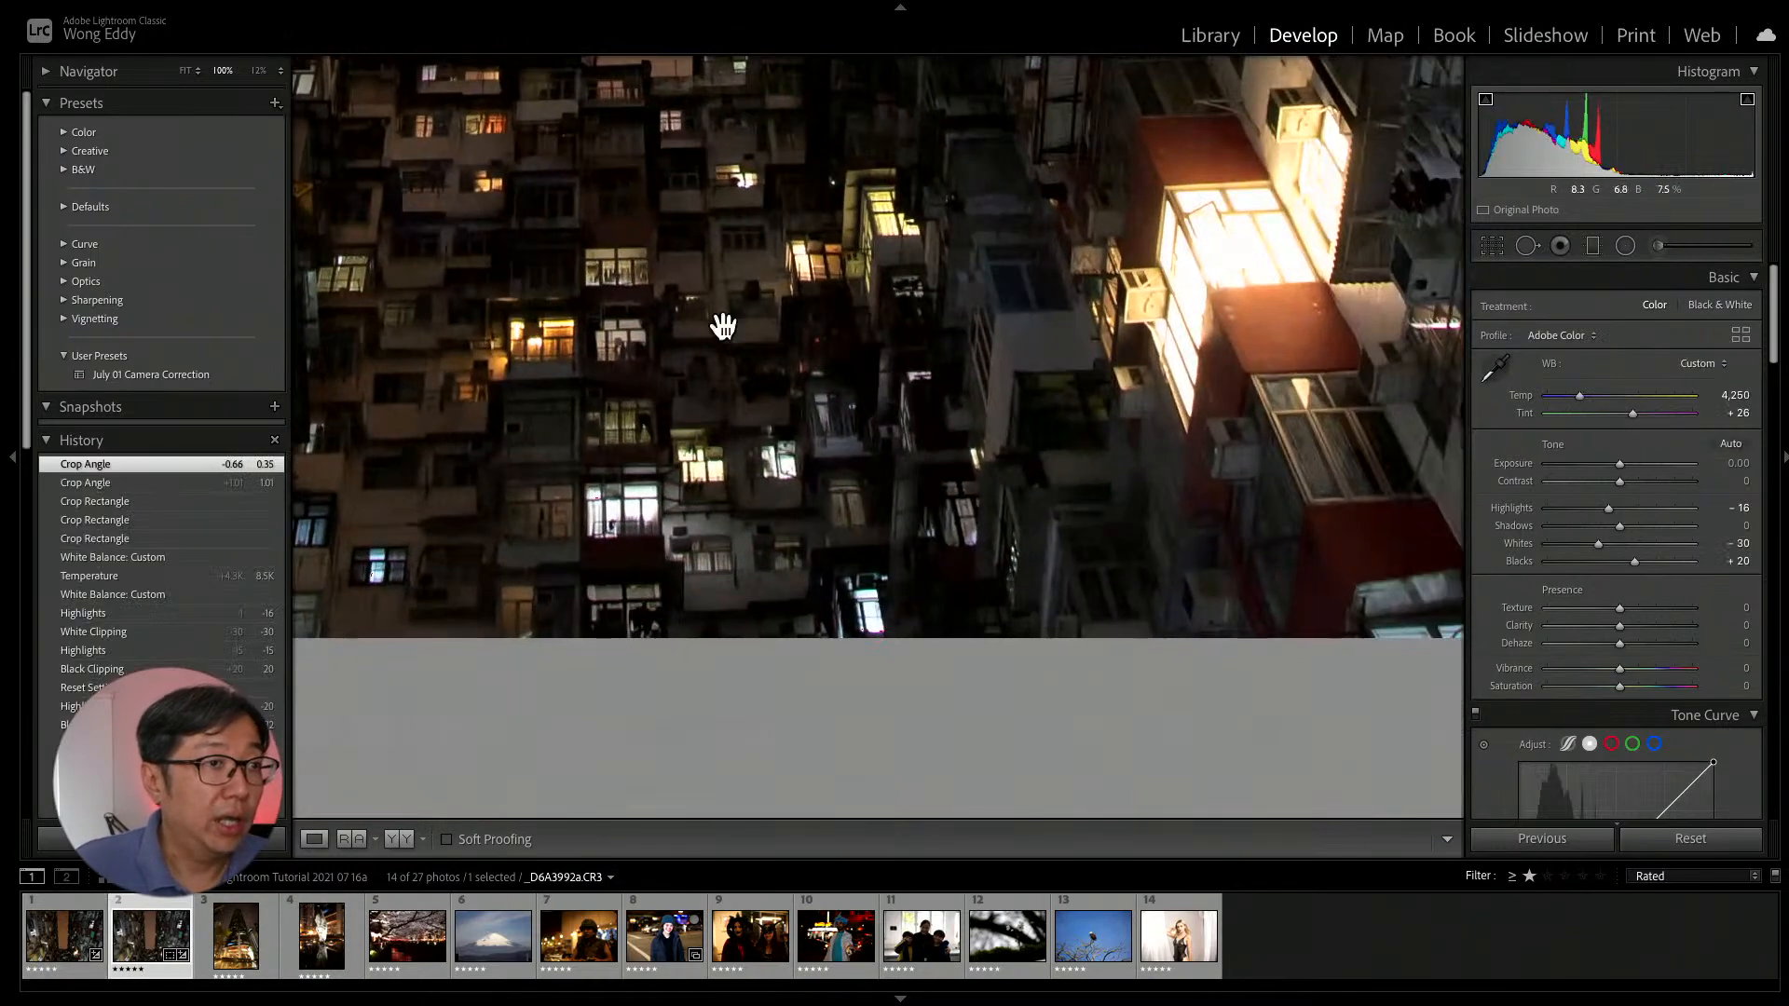
{"action": "left_click_drag", "start_coordinate": [1209, 355], "coordinate": [988, 629]}
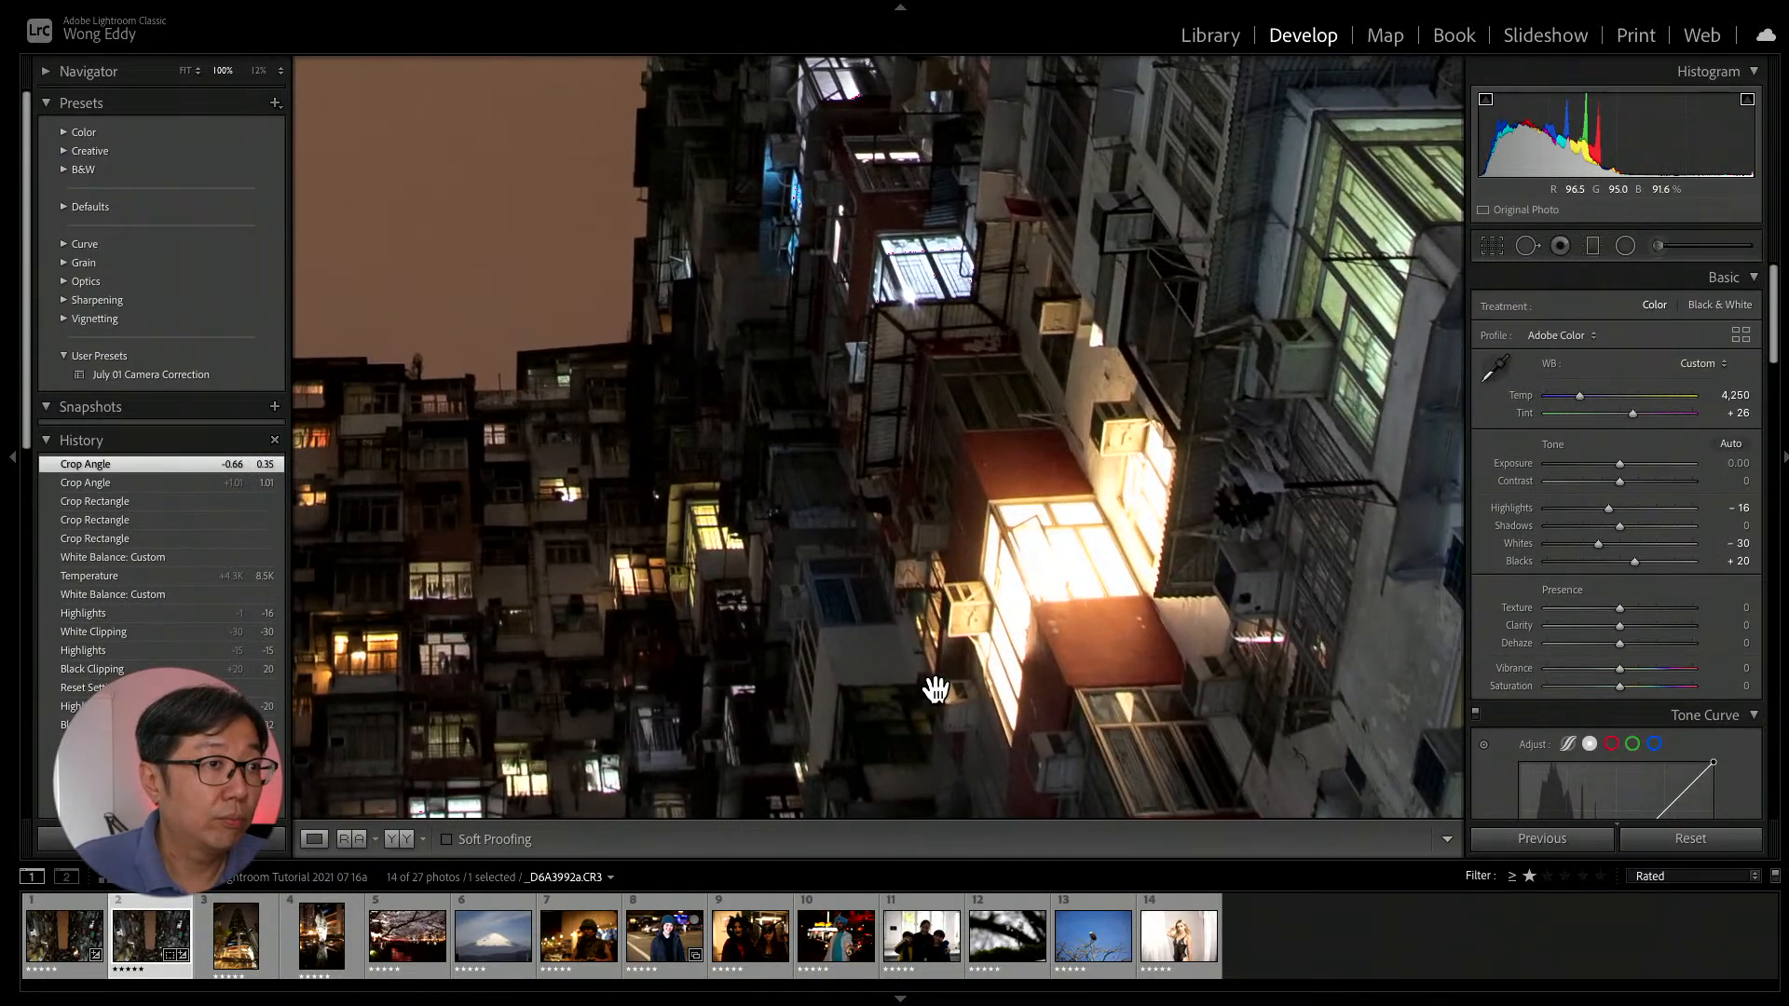
{"action": "left_click", "coordinate": [78, 925]}
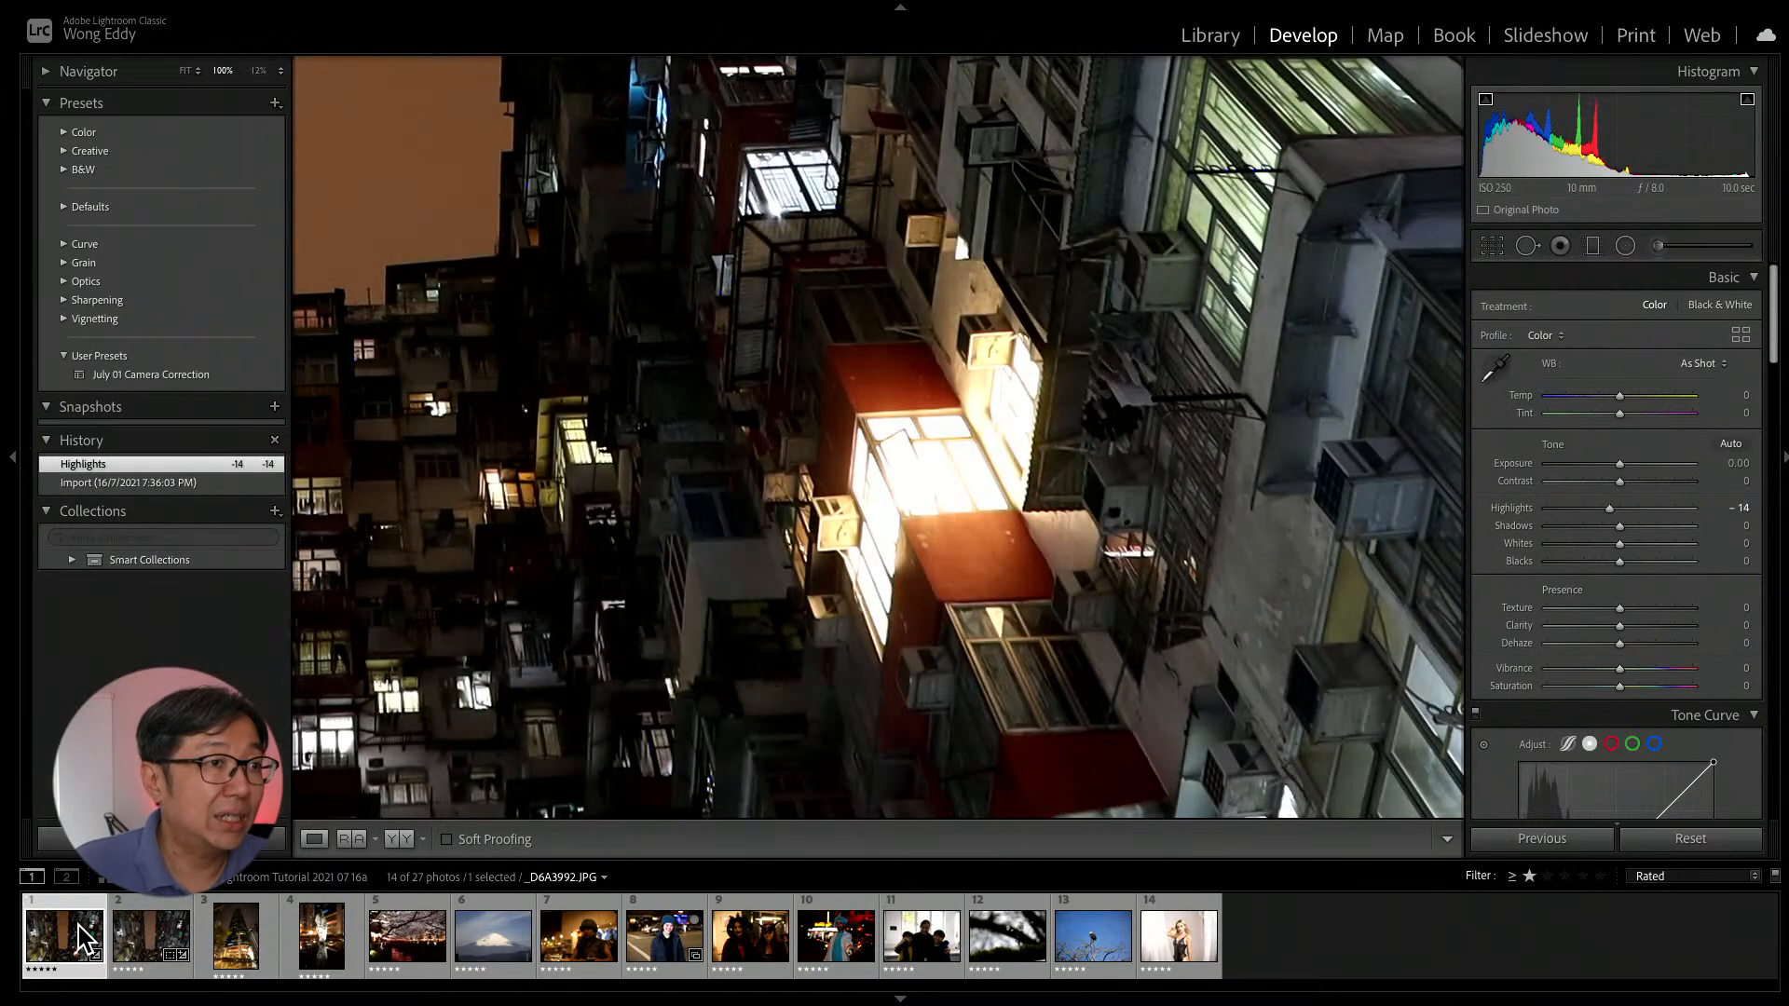
{"action": "left_click_drag", "start_coordinate": [607, 616], "coordinate": [657, 652]}
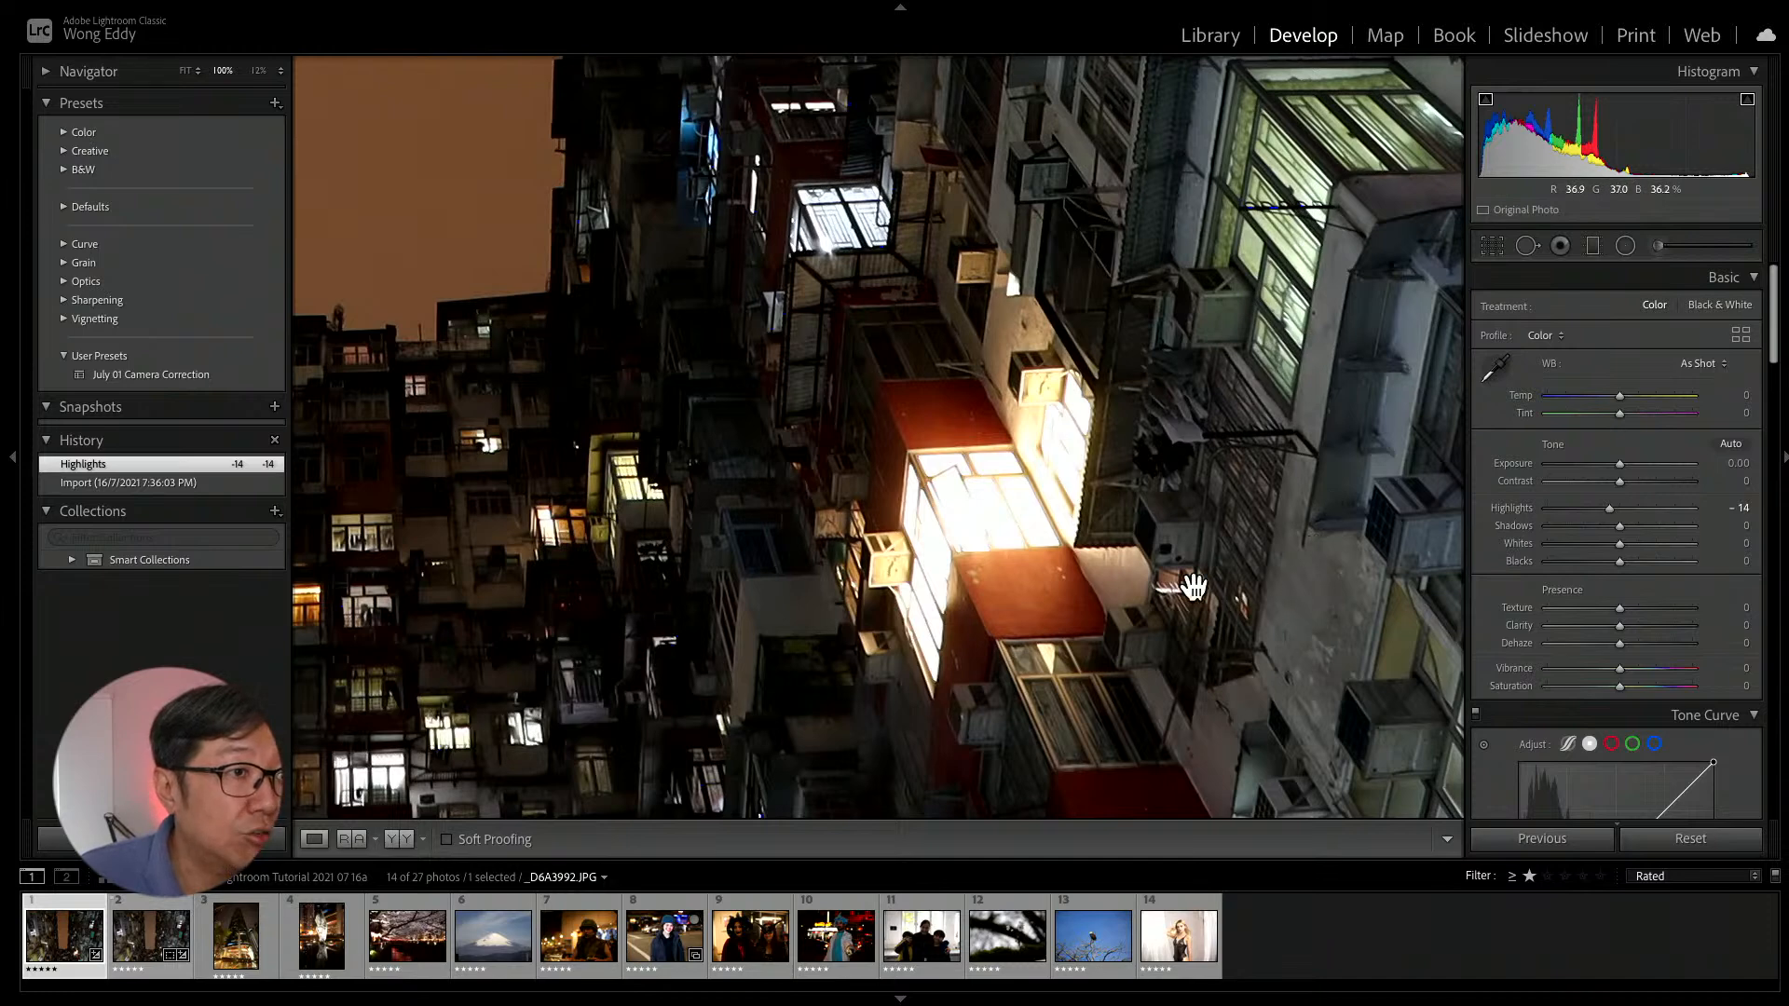
{"action": "left_click", "coordinate": [130, 932]}
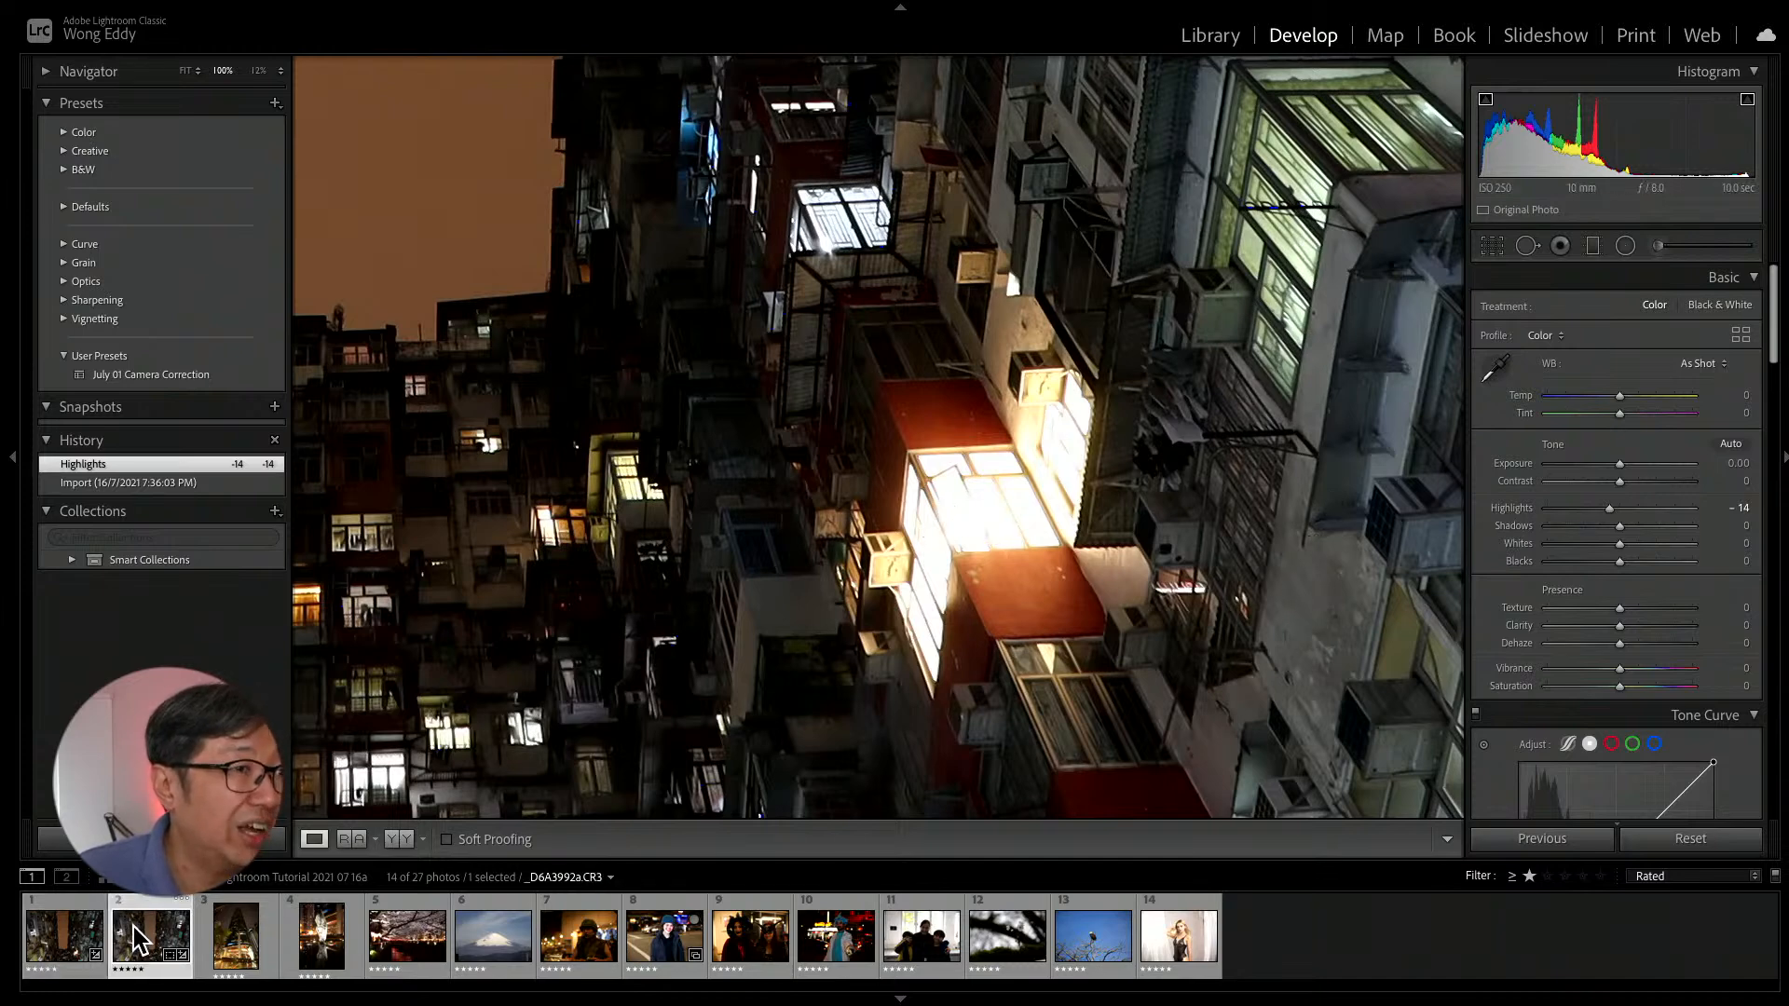
{"action": "left_click_drag", "start_coordinate": [791, 631], "coordinate": [616, 579]}
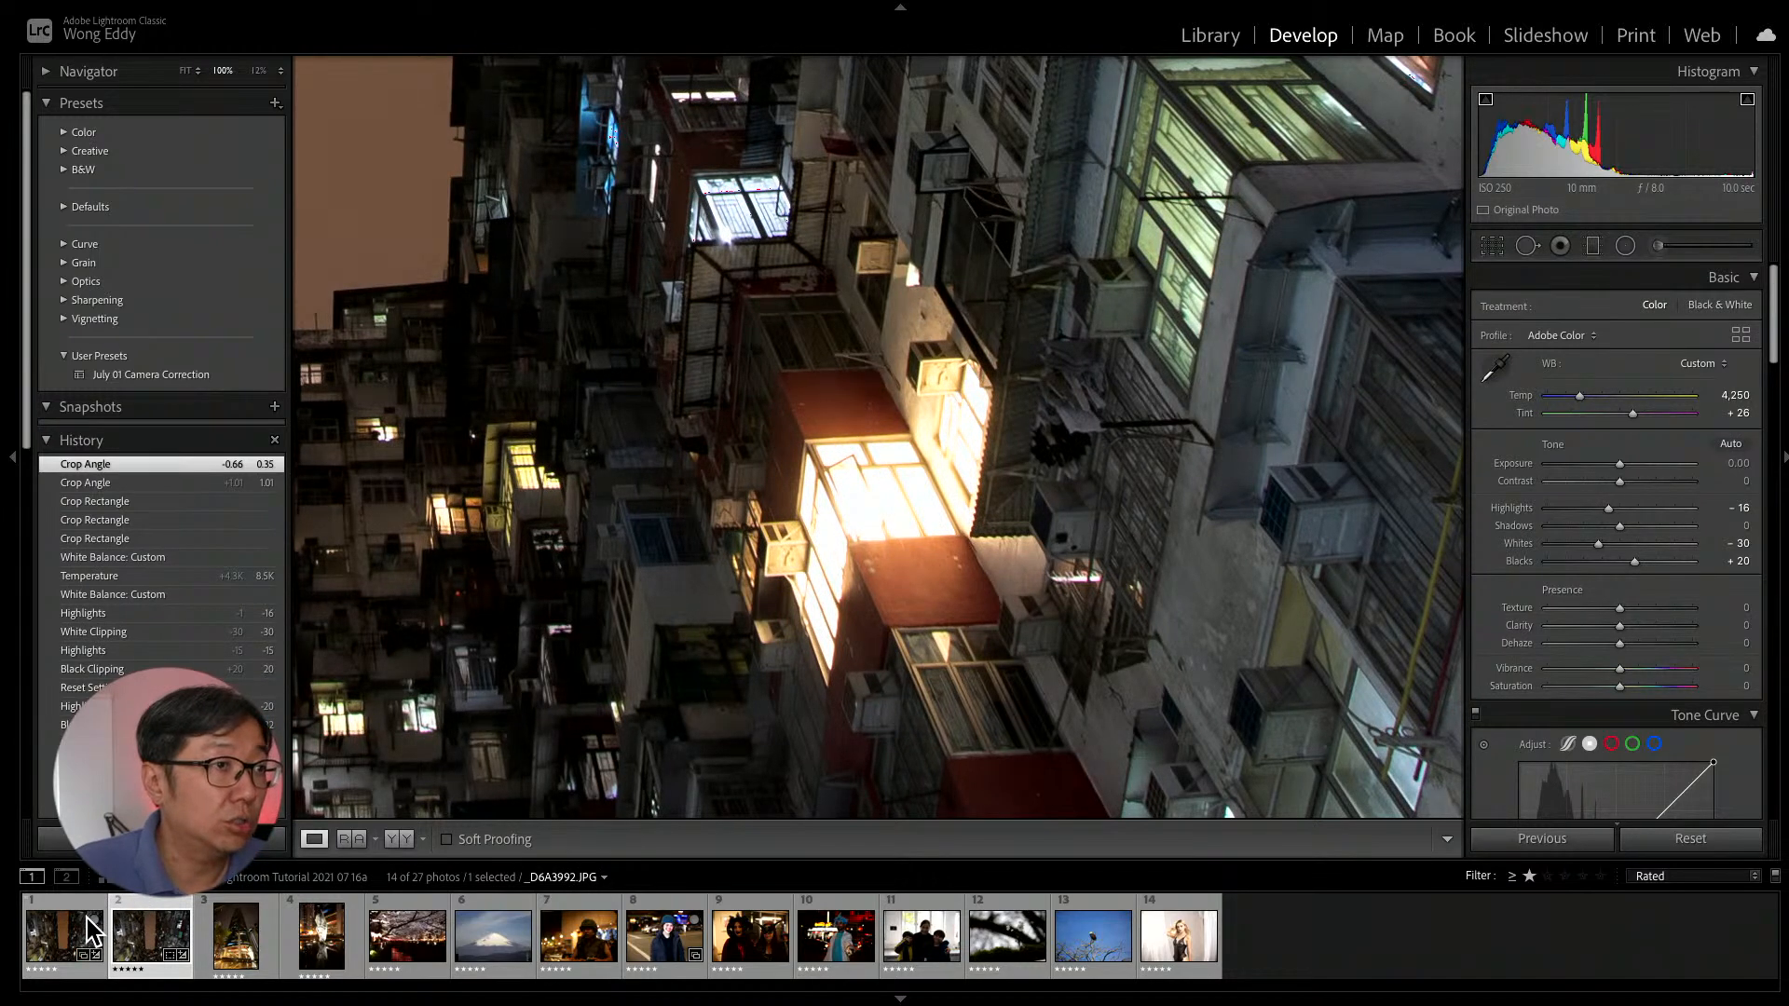
{"action": "left_click", "coordinate": [58, 936]}
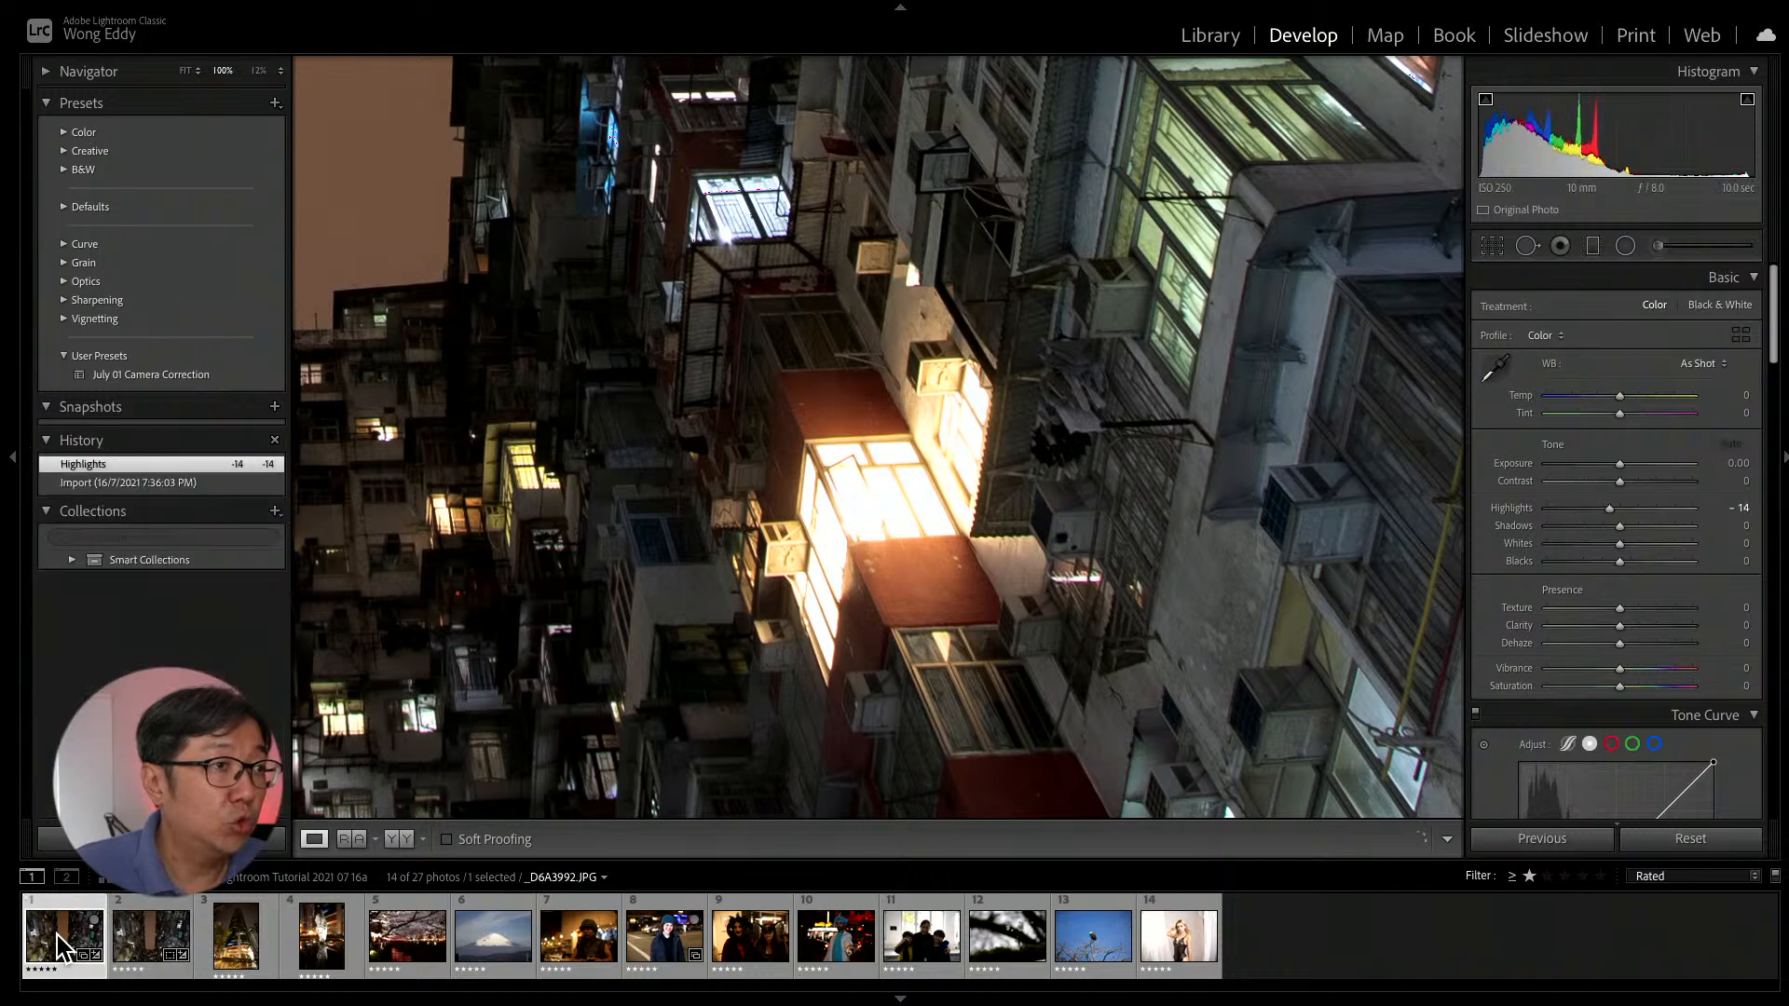
{"action": "left_click_drag", "start_coordinate": [971, 519], "coordinate": [964, 509]}
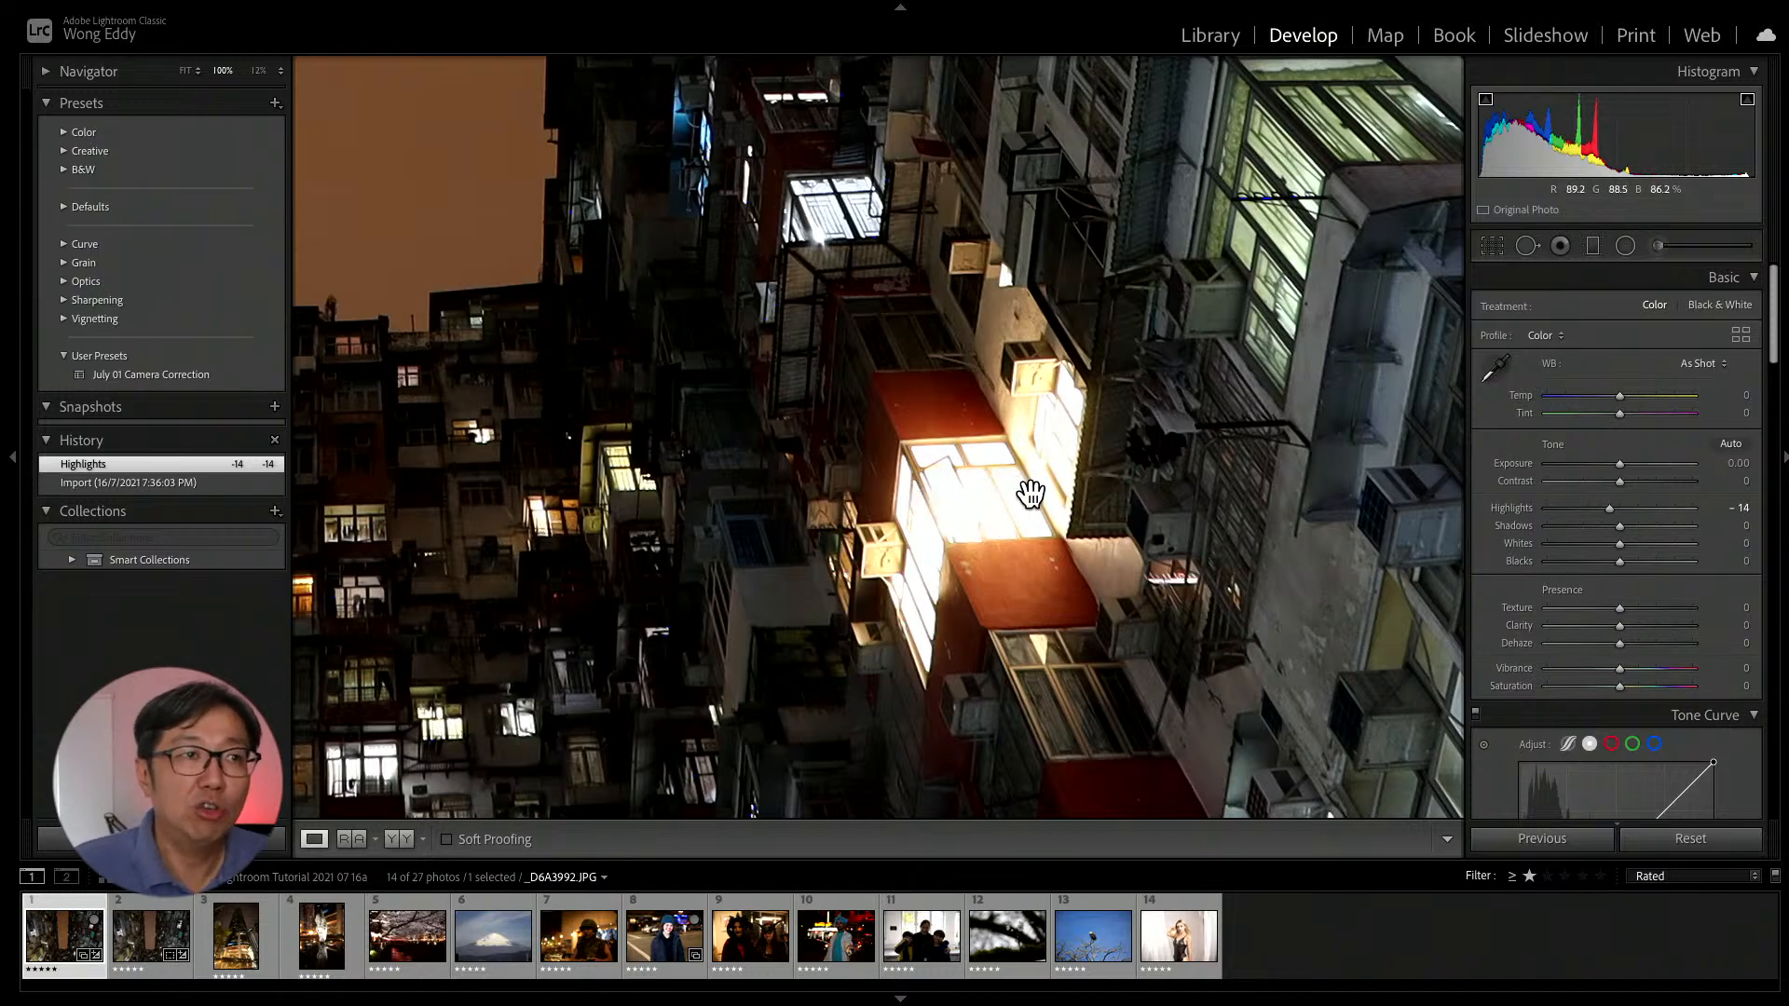
{"action": "left_click", "coordinate": [960, 503]}
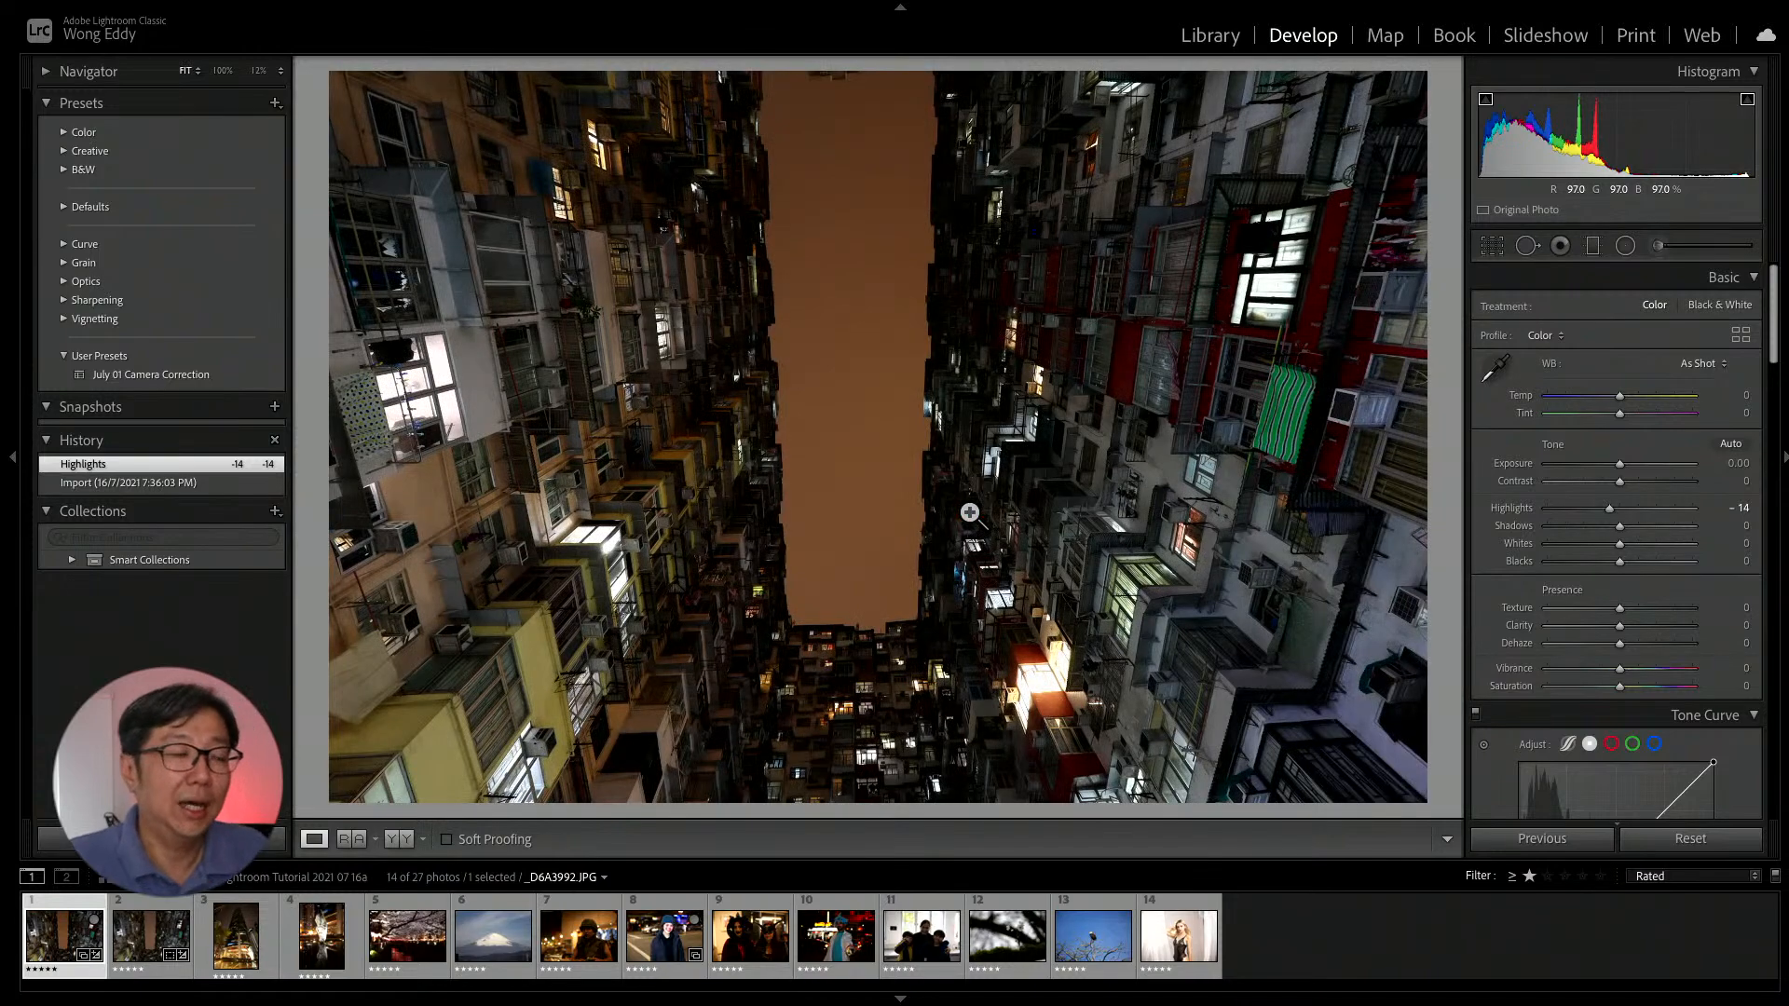
{"action": "left_click", "coordinate": [994, 691]}
{"action": "left_click_drag", "start_coordinate": [1051, 677], "coordinate": [1018, 464]}
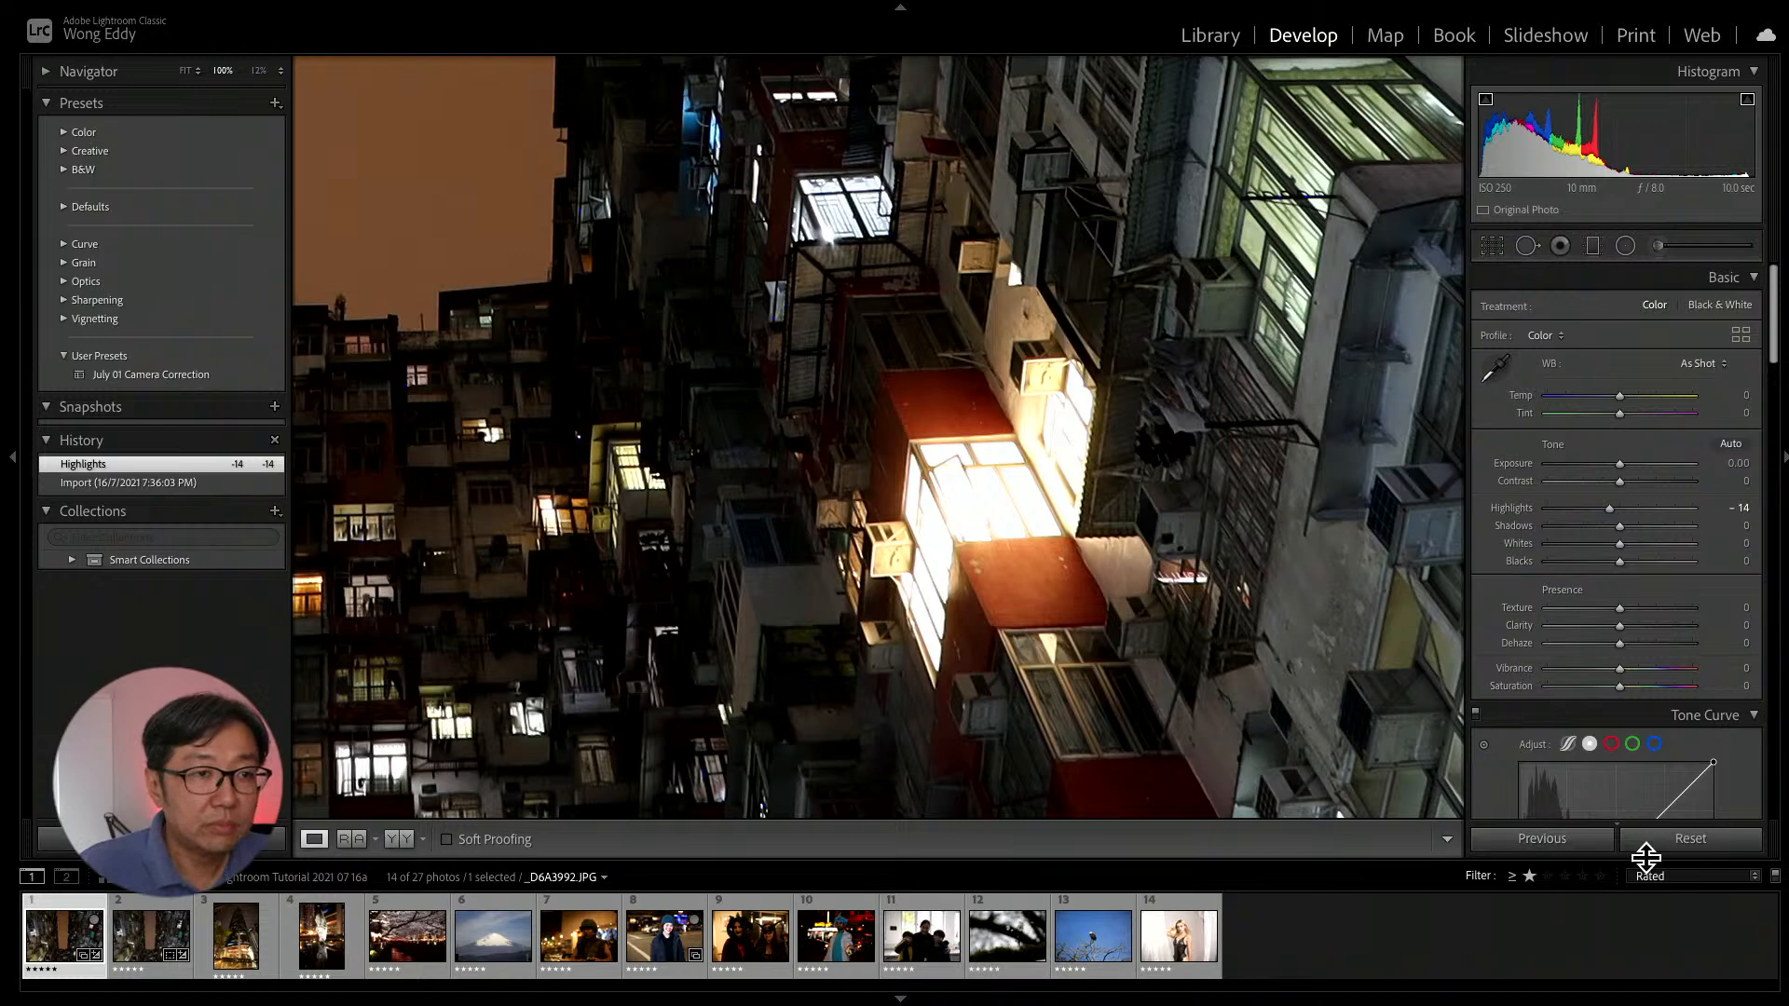
Turn off the photo filter, rate the group portrait _D6A2833.JPG five stars, and filter by Rated again.
{"action": "left_click", "coordinate": [1775, 877]}
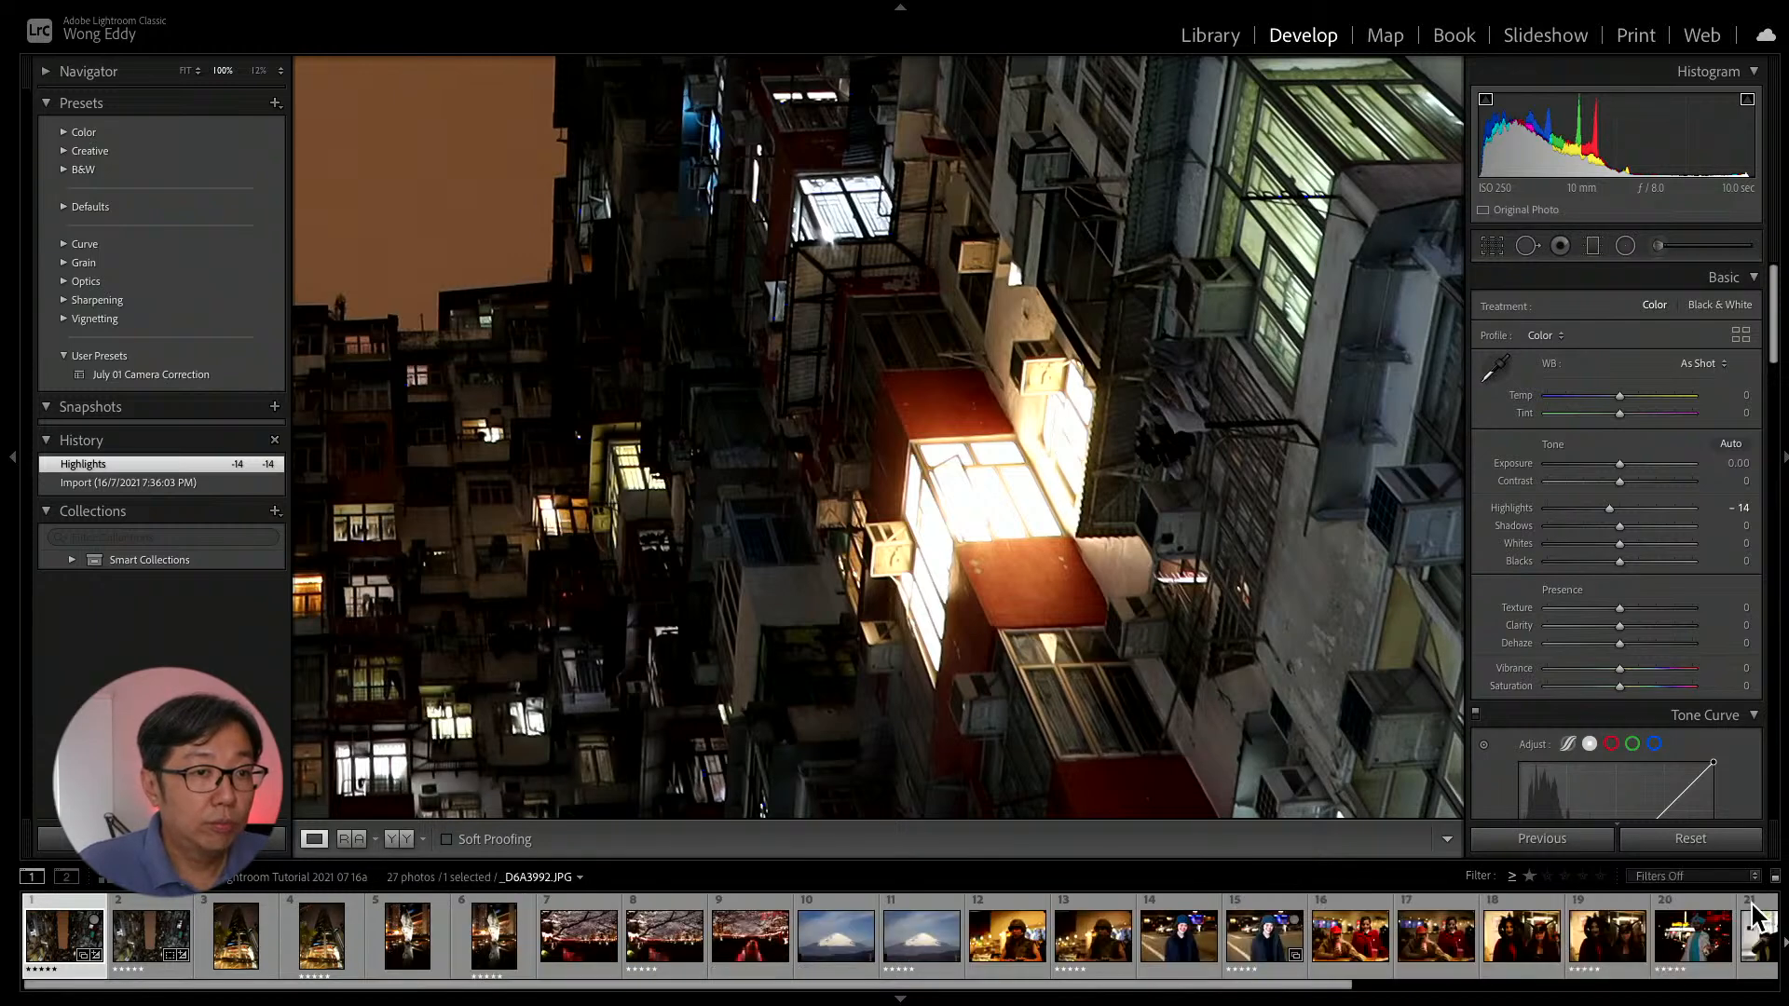
{"action": "left_click", "coordinate": [1375, 985]}
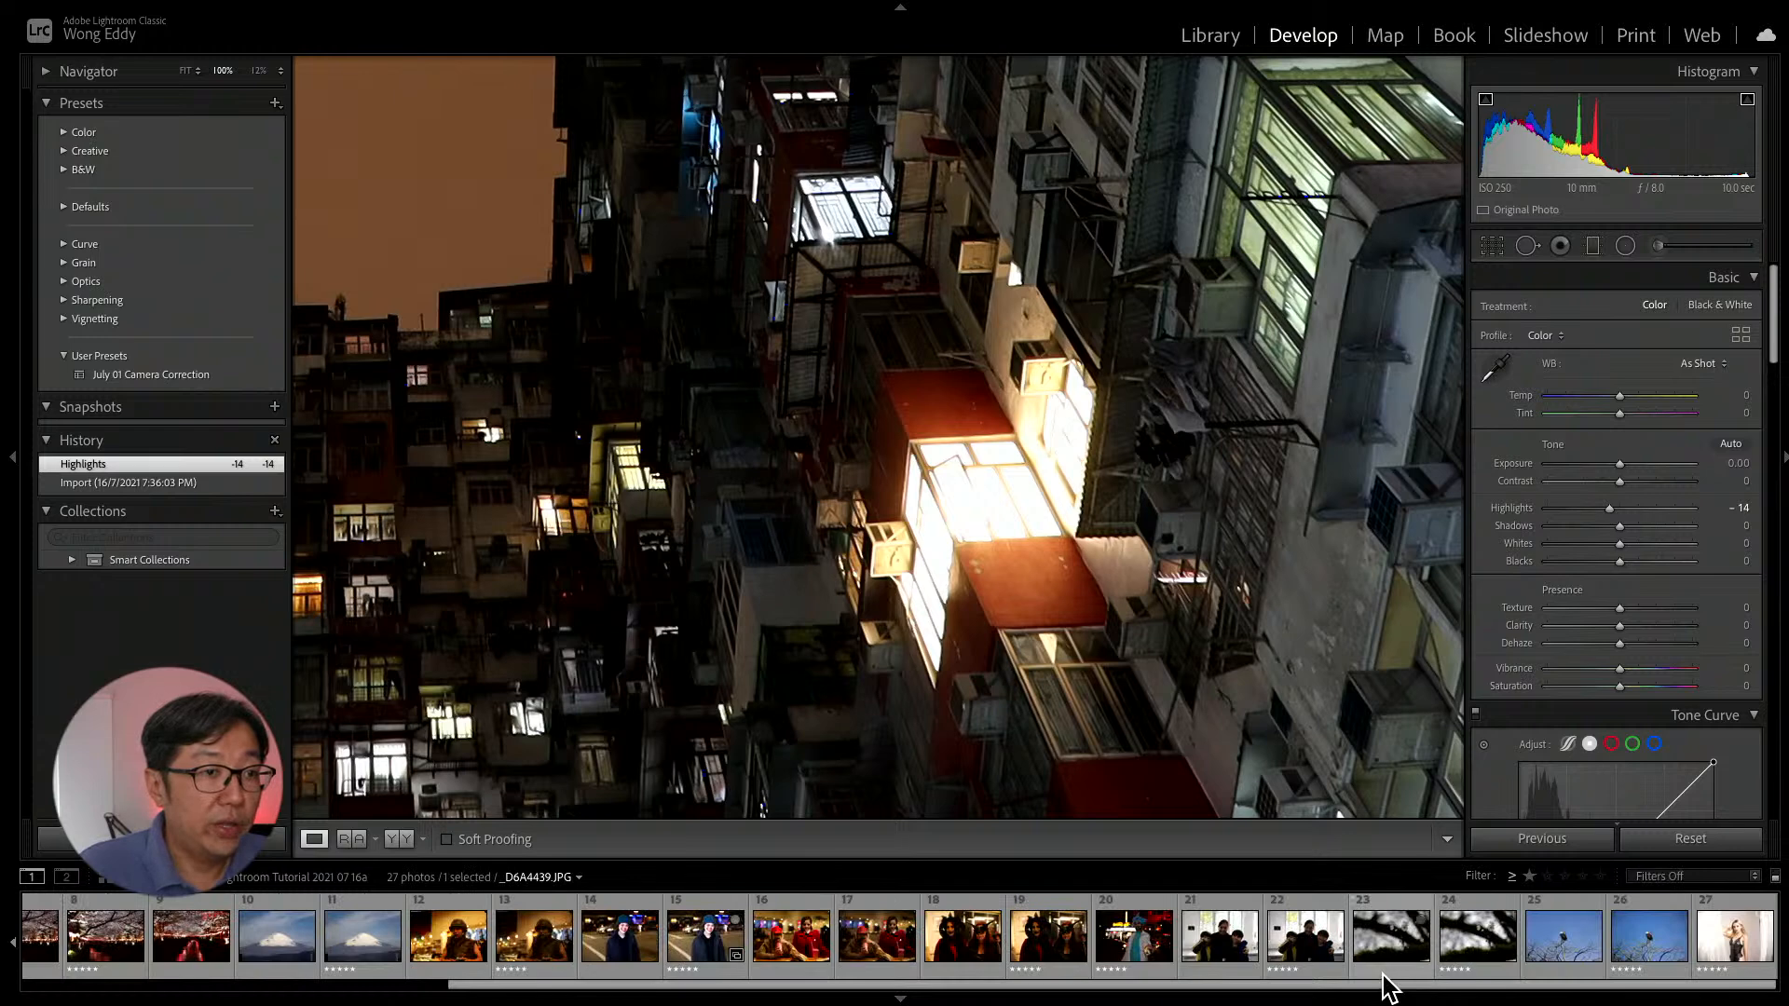
{"action": "left_click", "coordinate": [1220, 954]}
{"action": "key", "text": "5"}
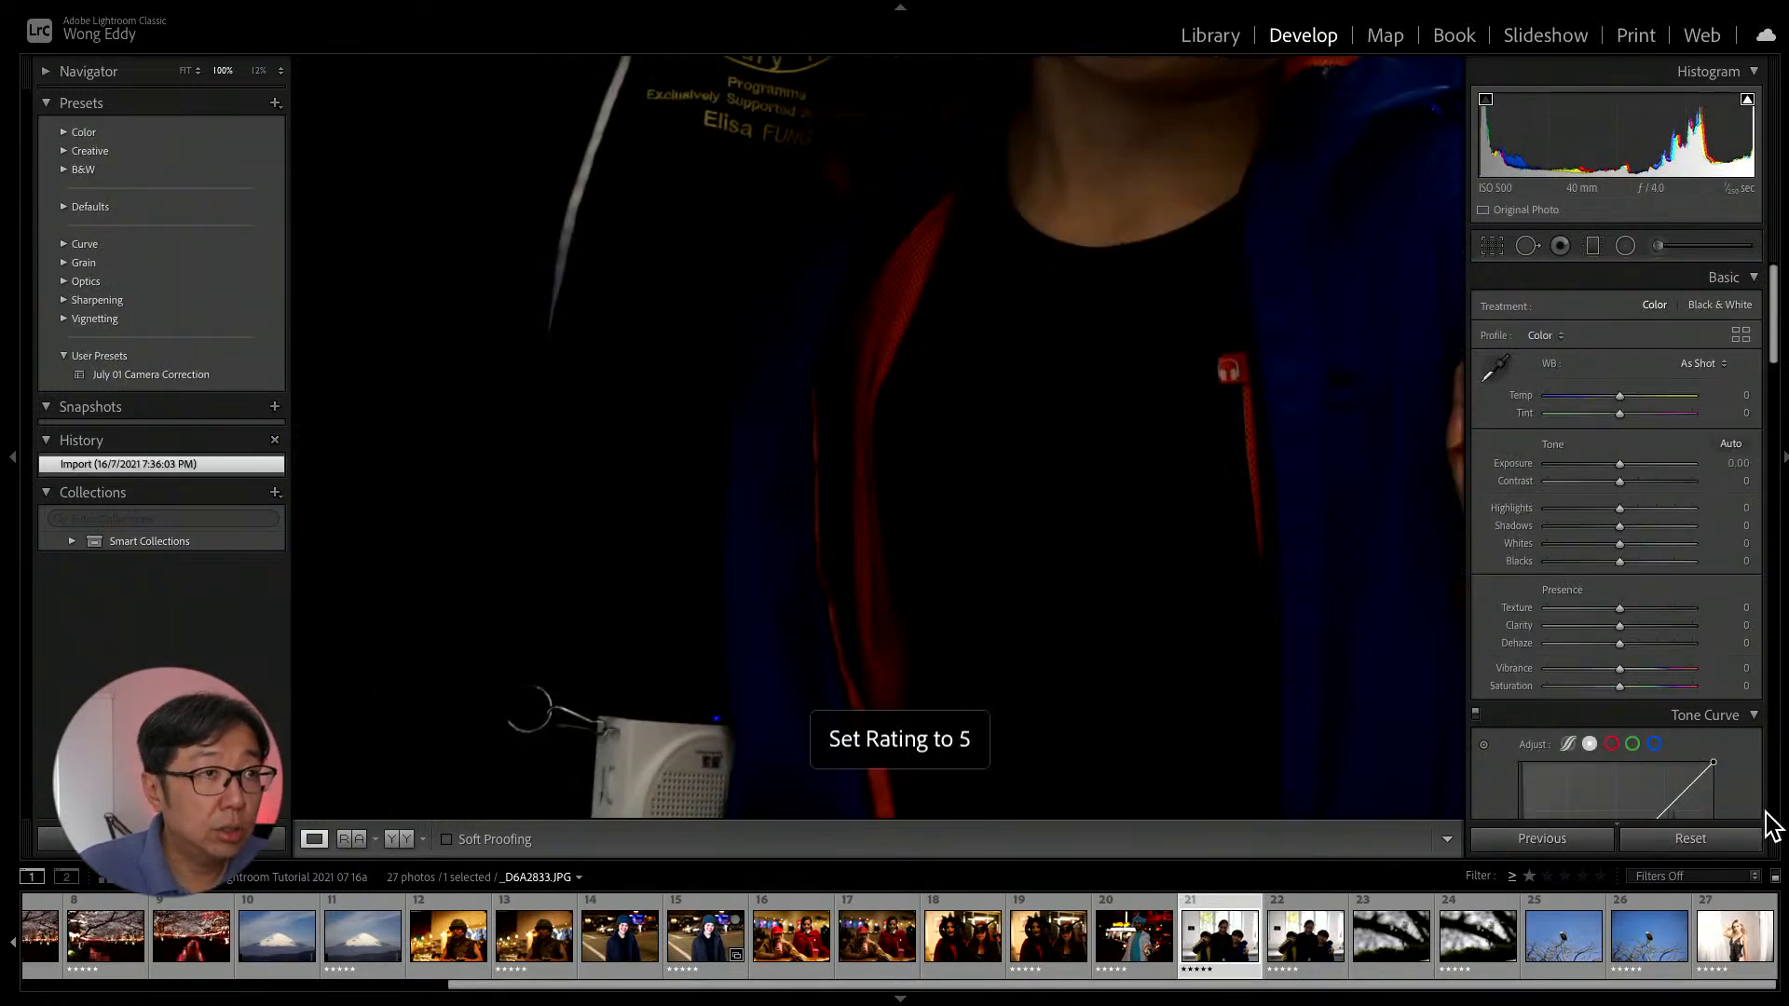
{"action": "left_click", "coordinate": [1766, 876]}
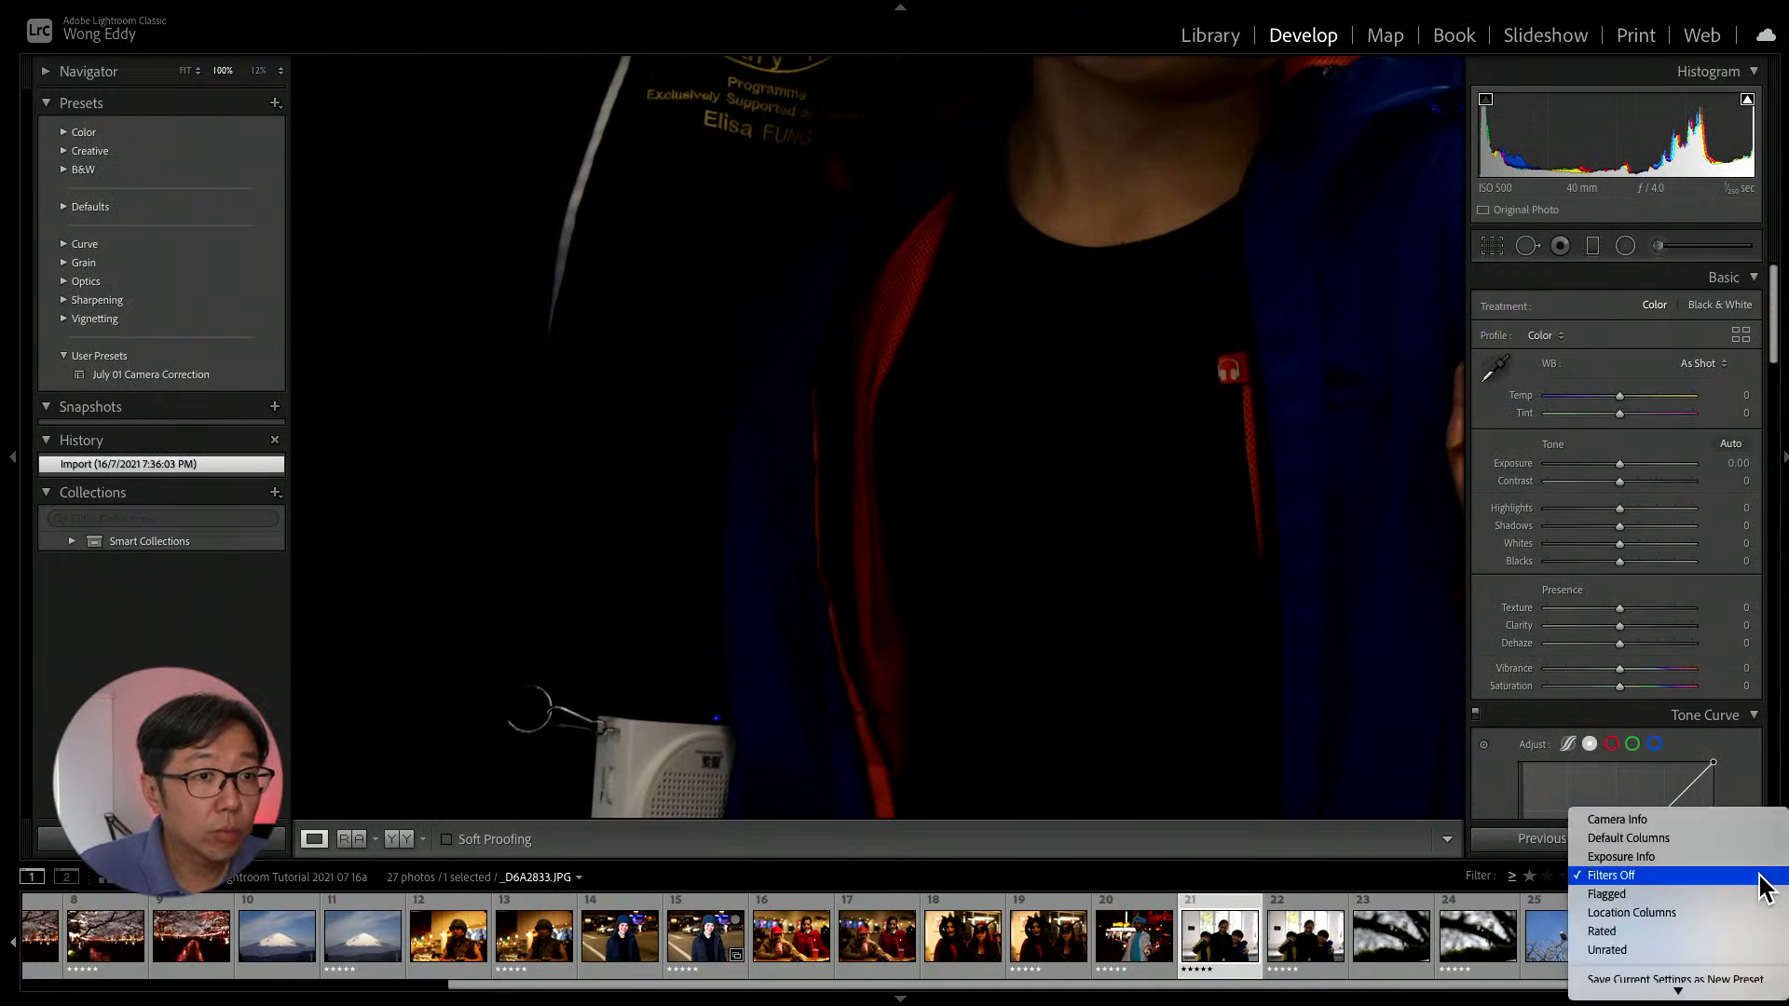
{"action": "left_click", "coordinate": [1703, 925]}
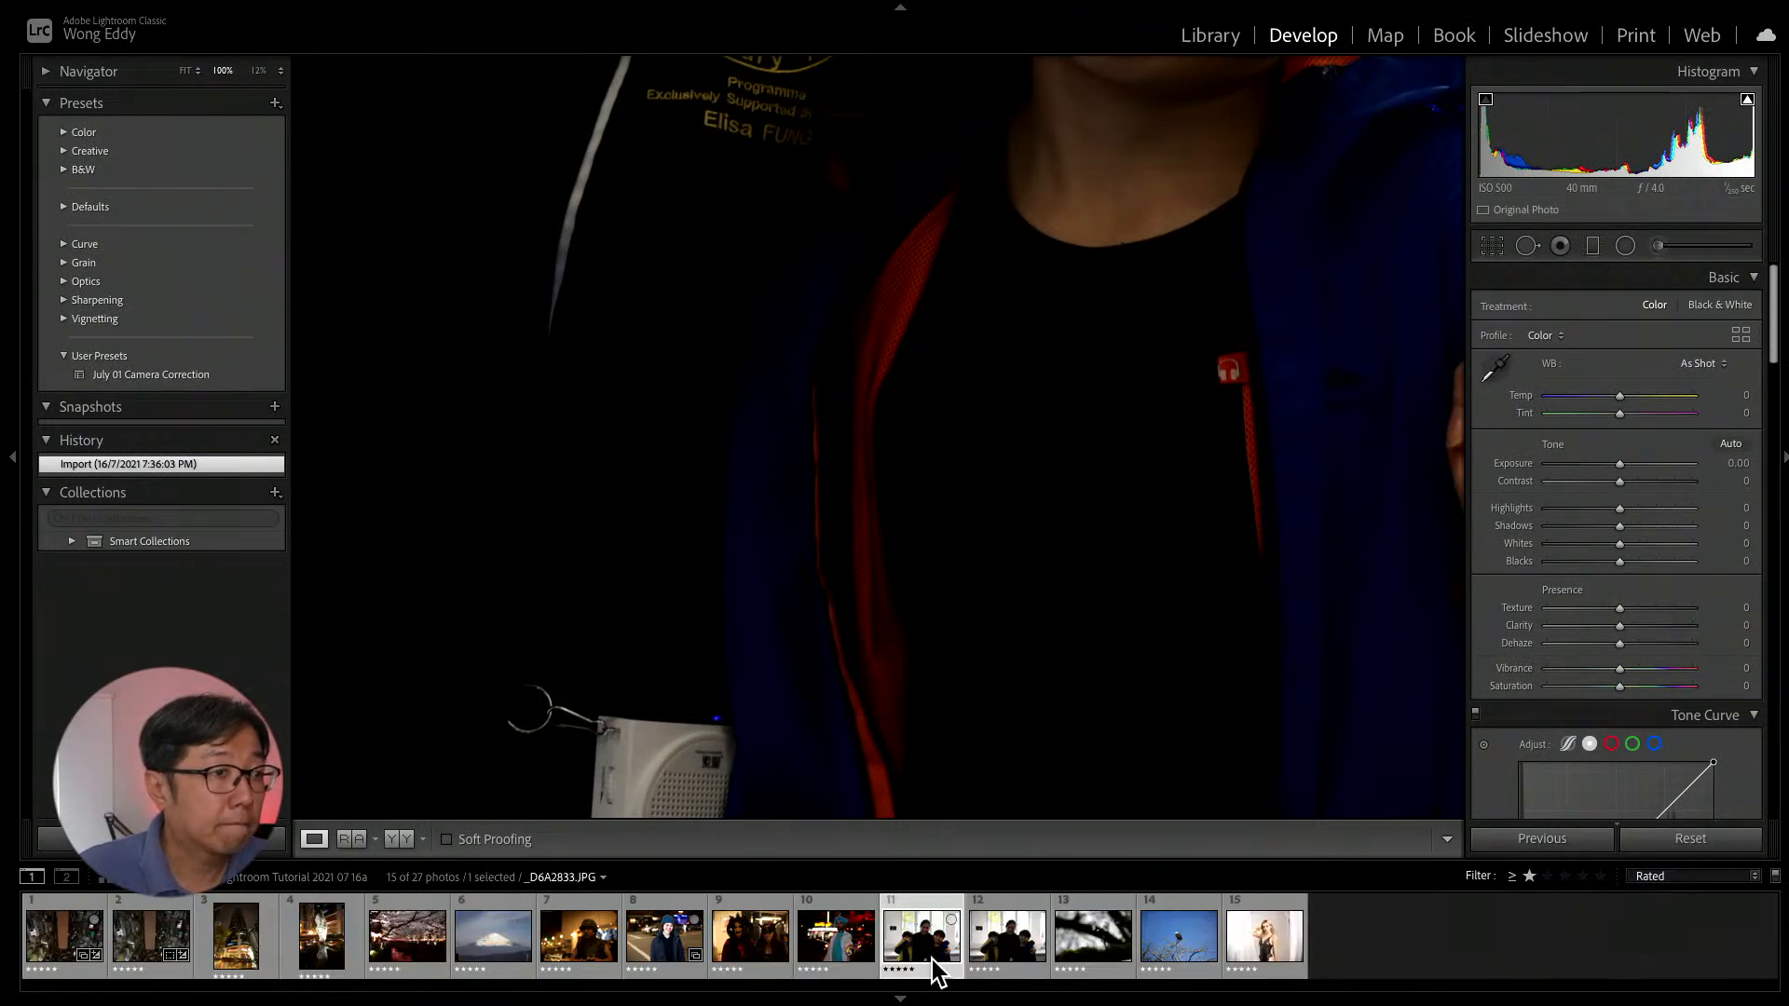
Enable profile corrections and Remove Chromatic Aberration for the raw group portrait _D6A2833a.CR3.
{"action": "left_click", "coordinate": [961, 396]}
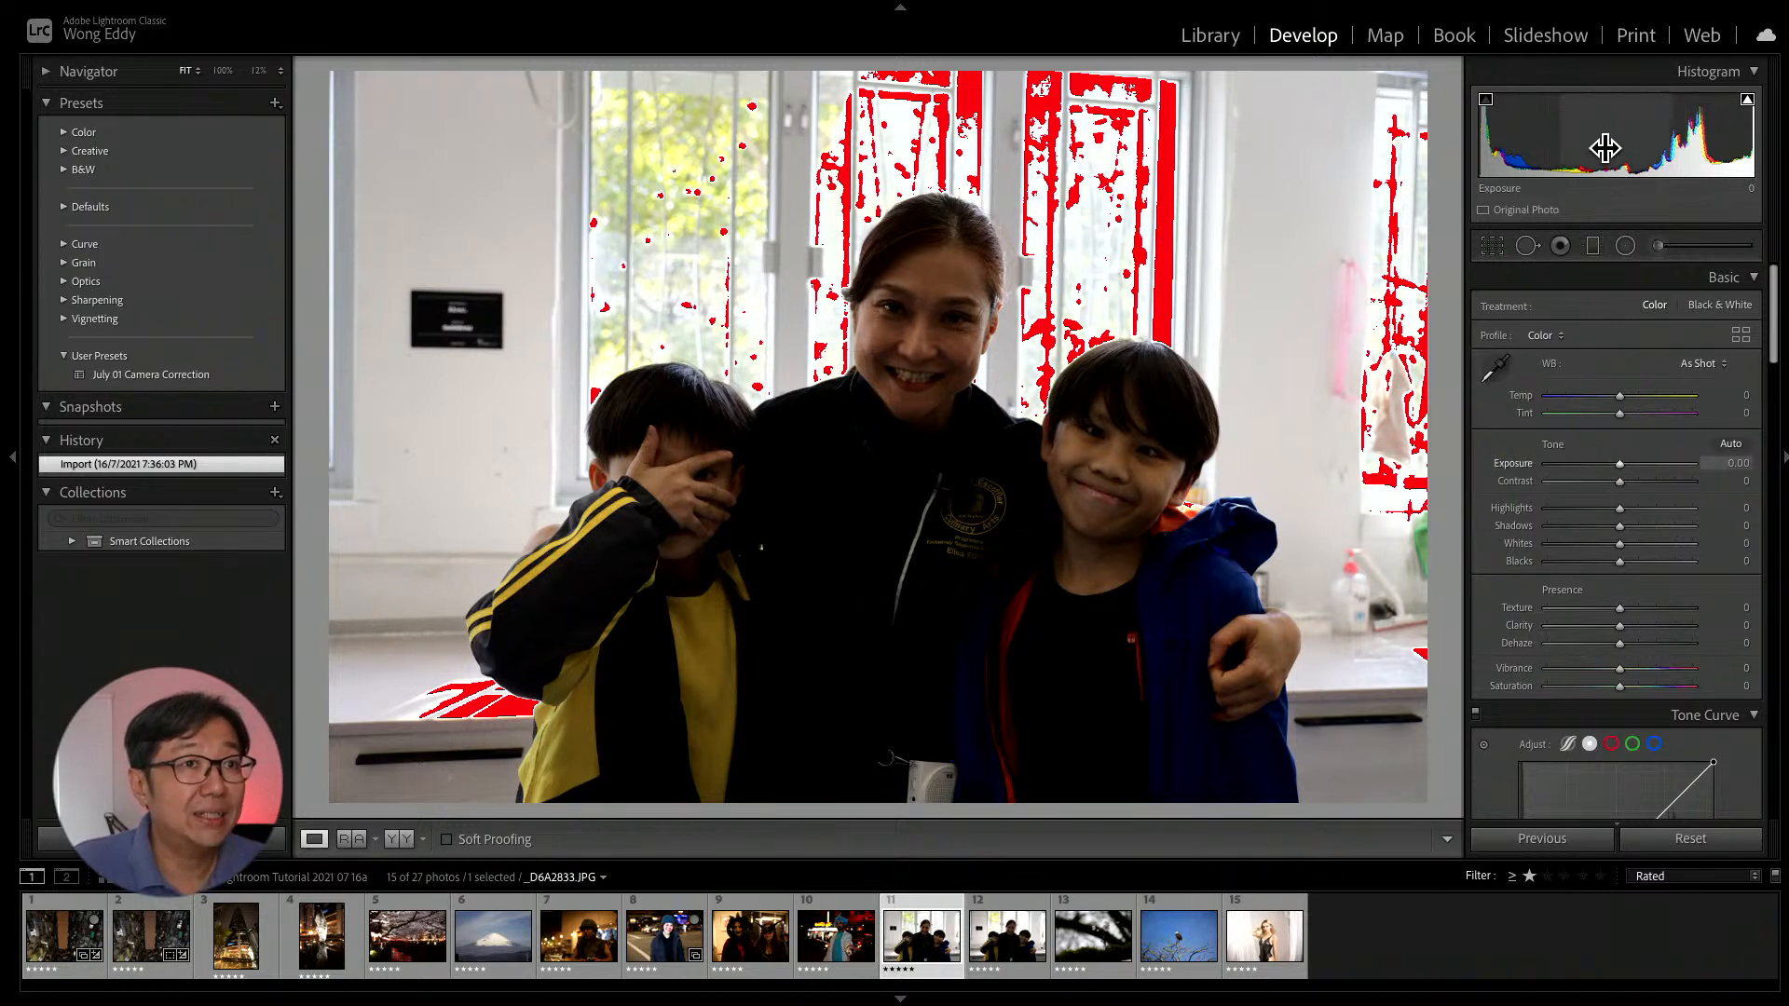
{"action": "left_click", "coordinate": [1005, 923]}
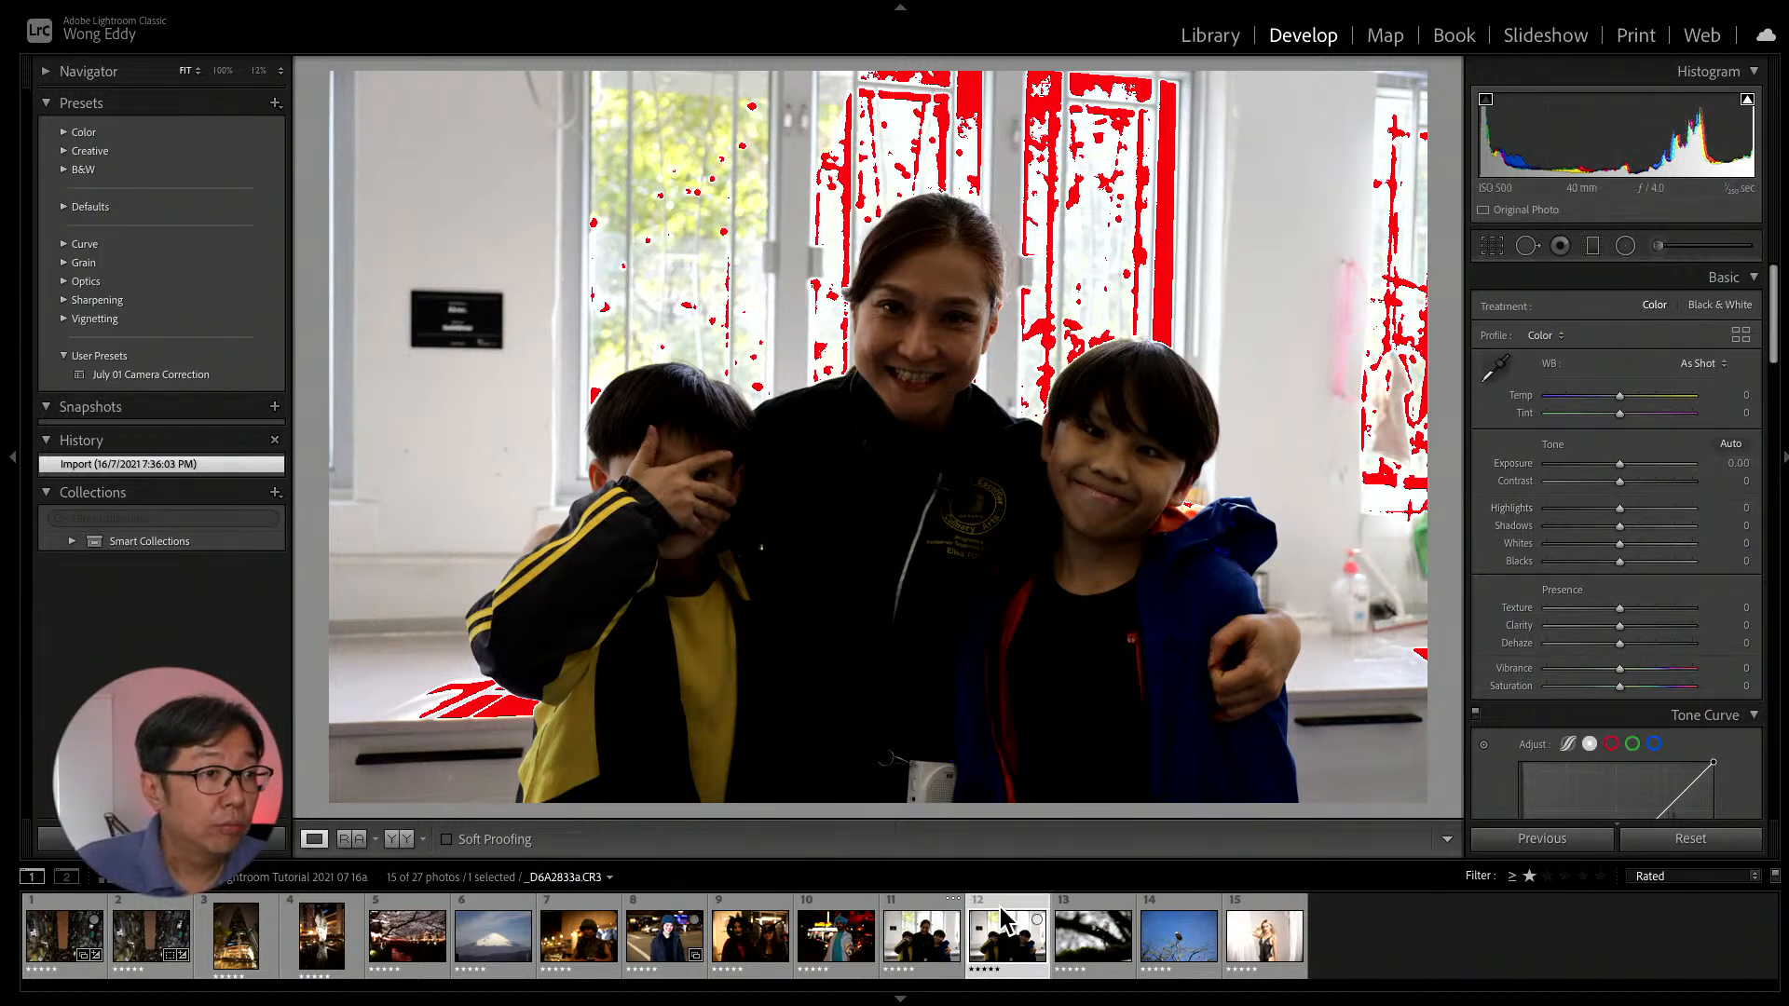
{"action": "scroll", "coordinate": [1590, 474], "scroll_direction": "down", "scroll_amount": 10}
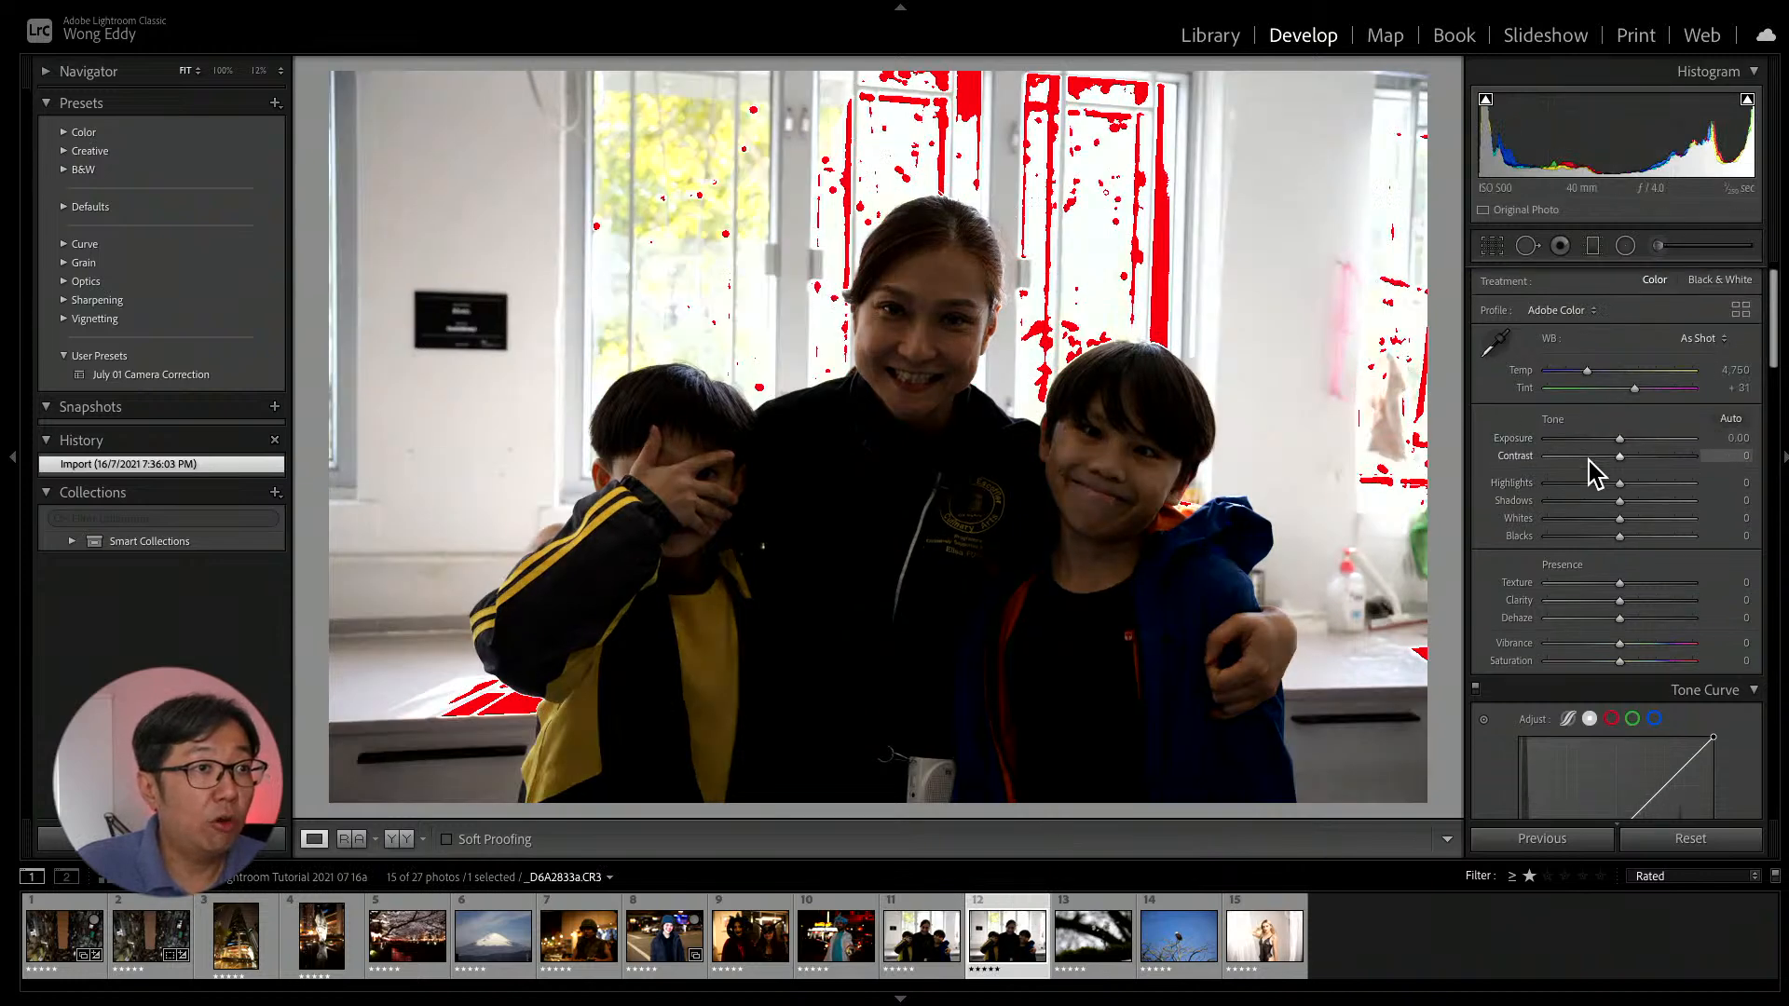
{"action": "scroll", "coordinate": [1590, 473], "scroll_direction": "down", "scroll_amount": 10}
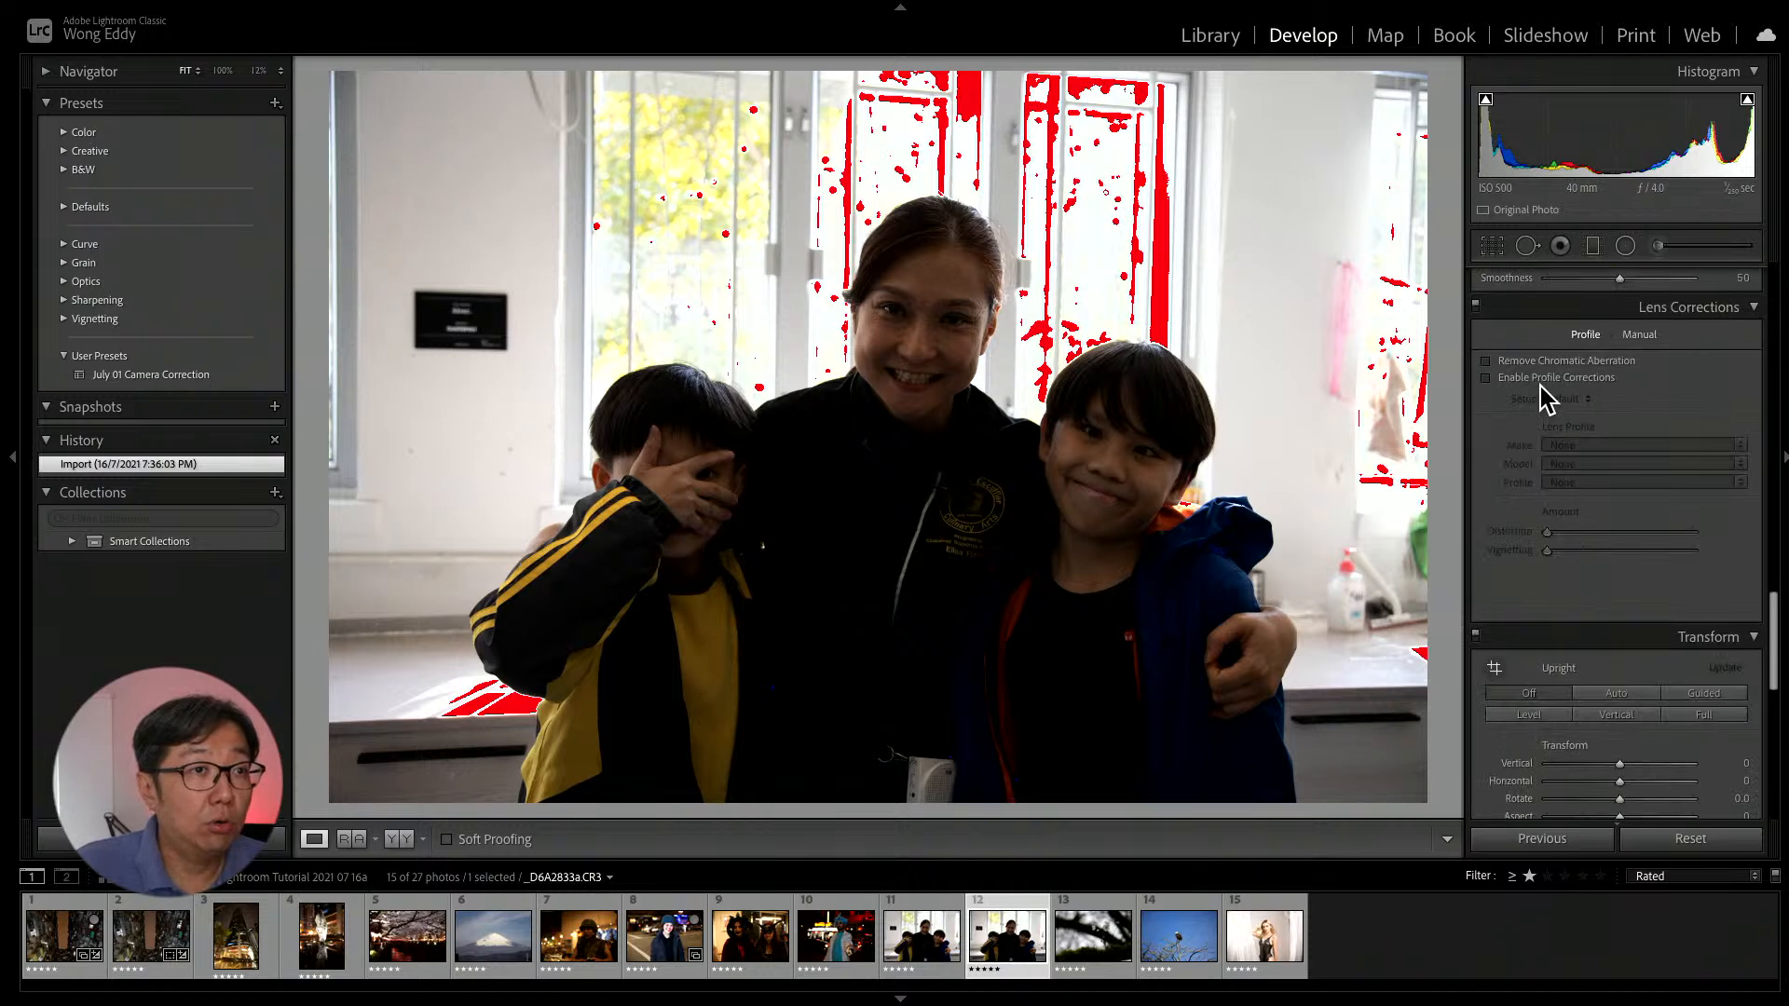
{"action": "left_click", "coordinate": [1549, 363]}
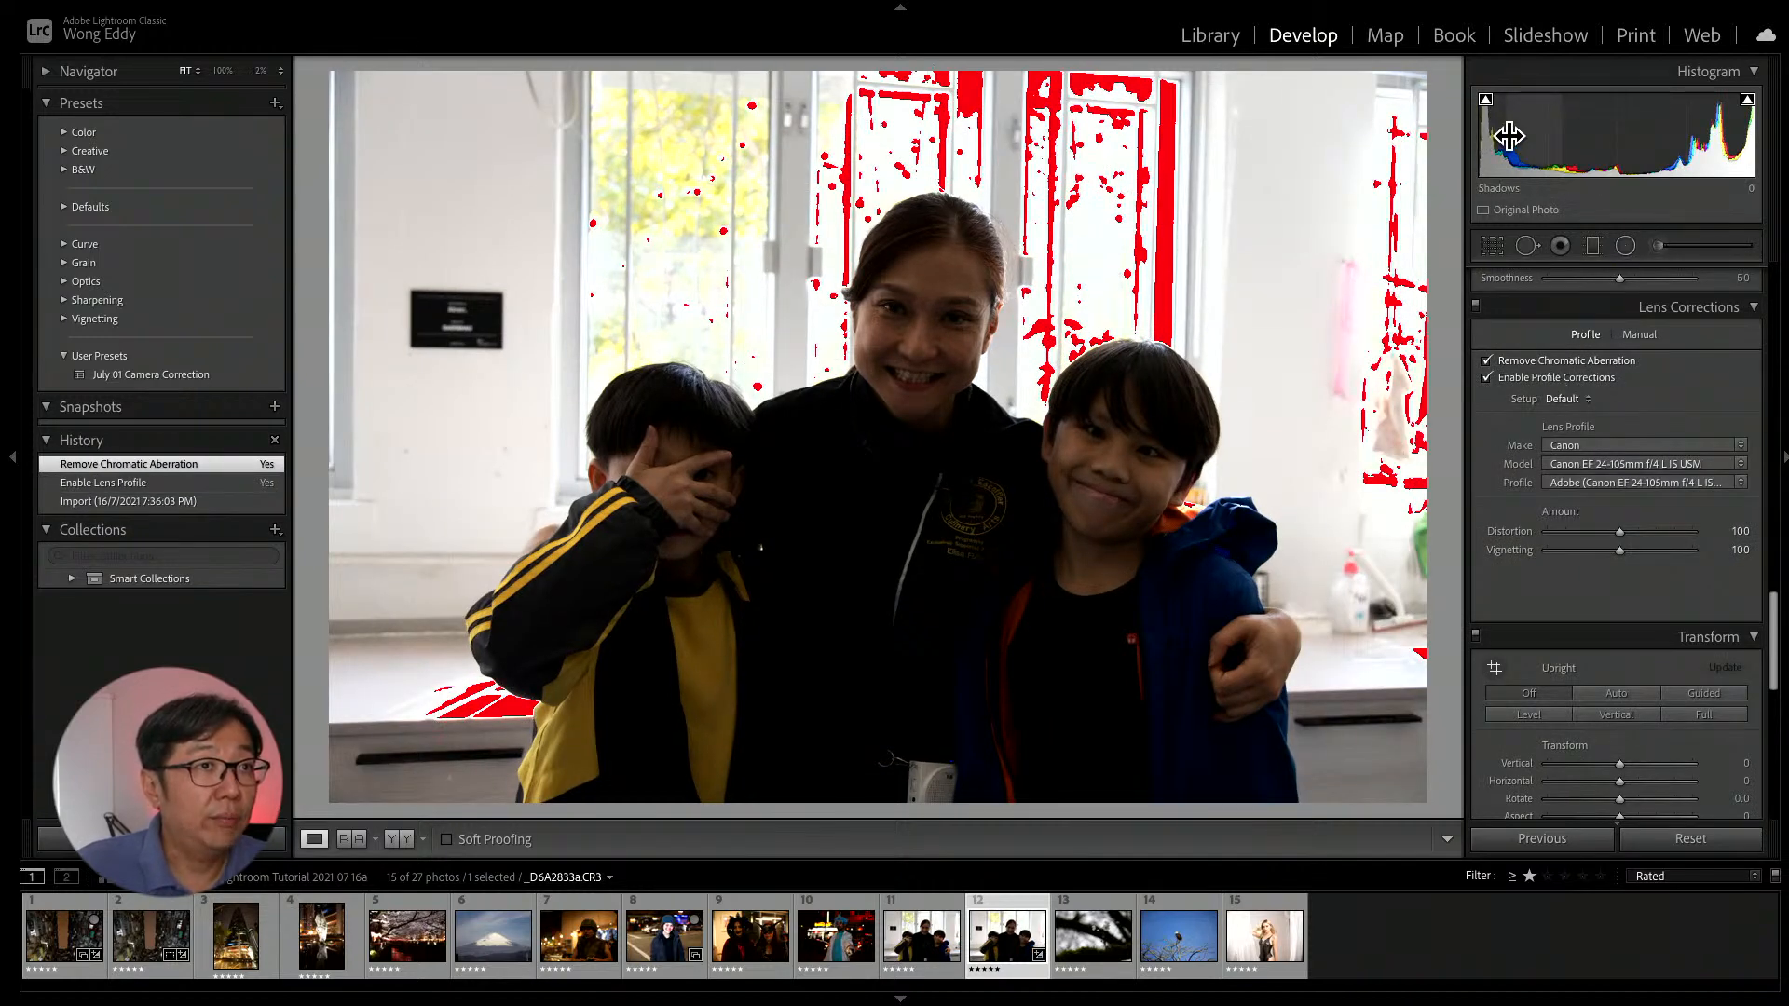
Set Shadows to 46, Highlights to -64 and Whites to -42 on the raw group portrait.
{"action": "left_click_drag", "start_coordinate": [1565, 140], "coordinate": [1740, 133]}
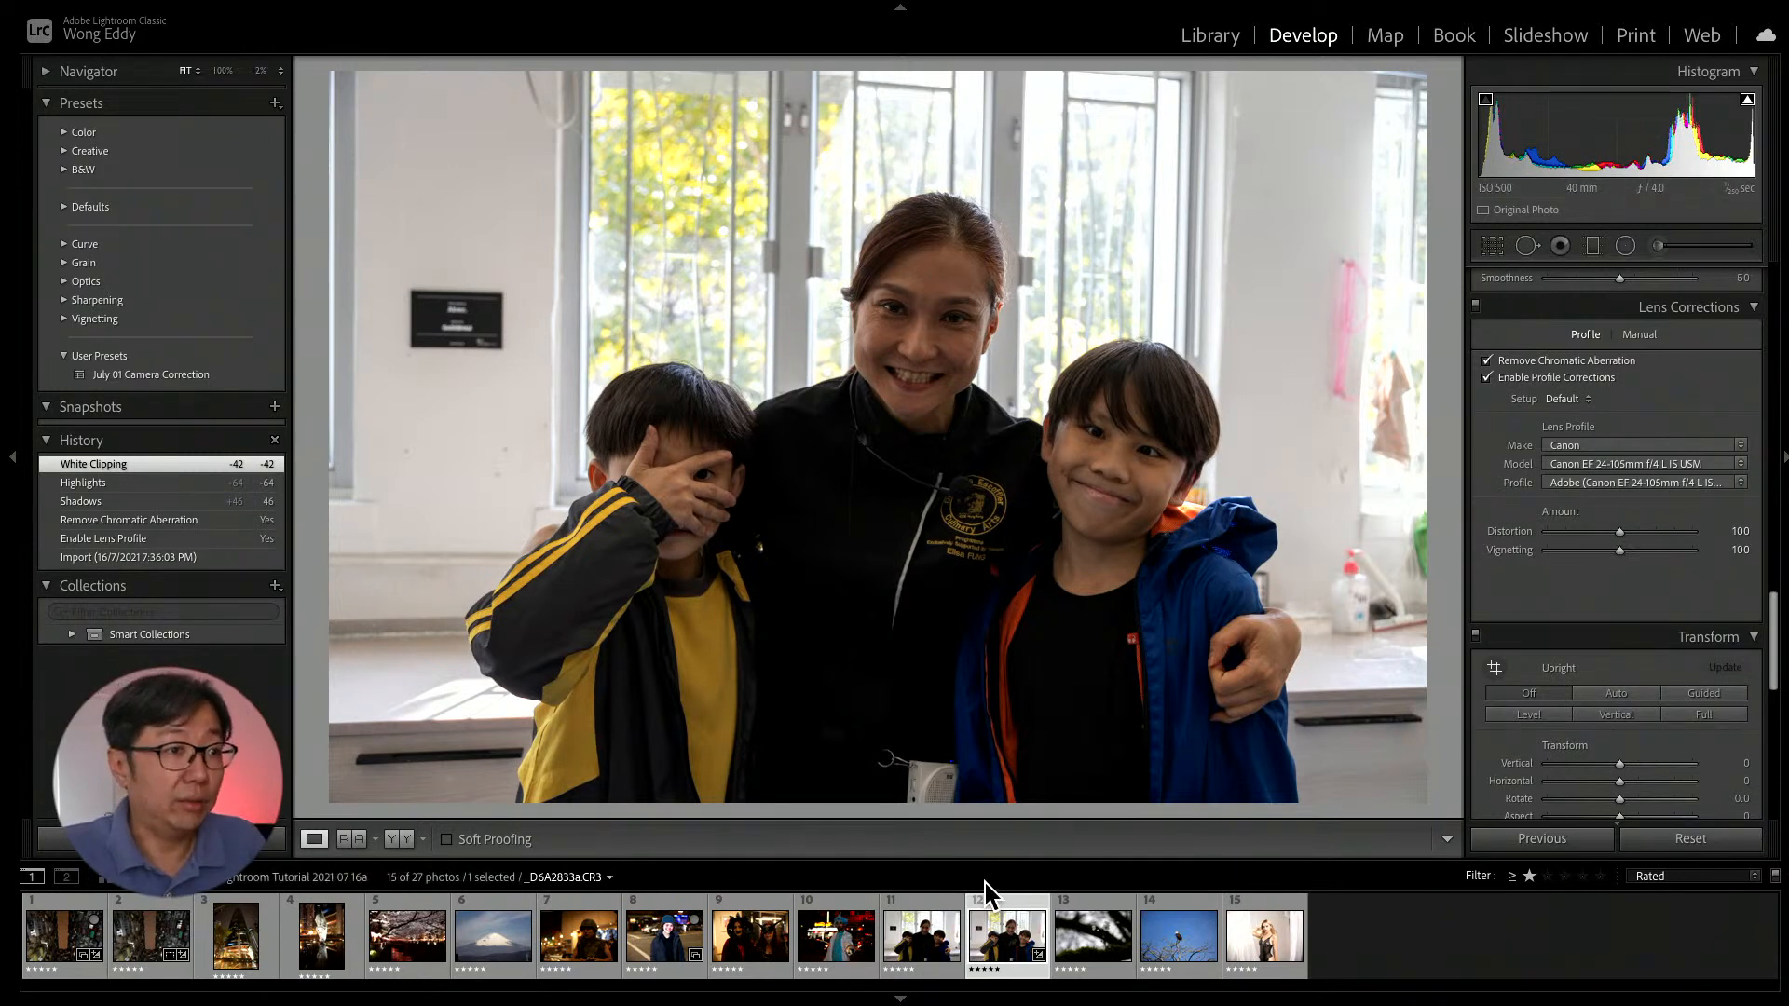
Set Shadows to 19, Blacks to 19, Highlights to -15 and Whites to -9 on the JPEG group portrait, _D6A2833.JPG.
{"action": "left_click", "coordinate": [945, 949]}
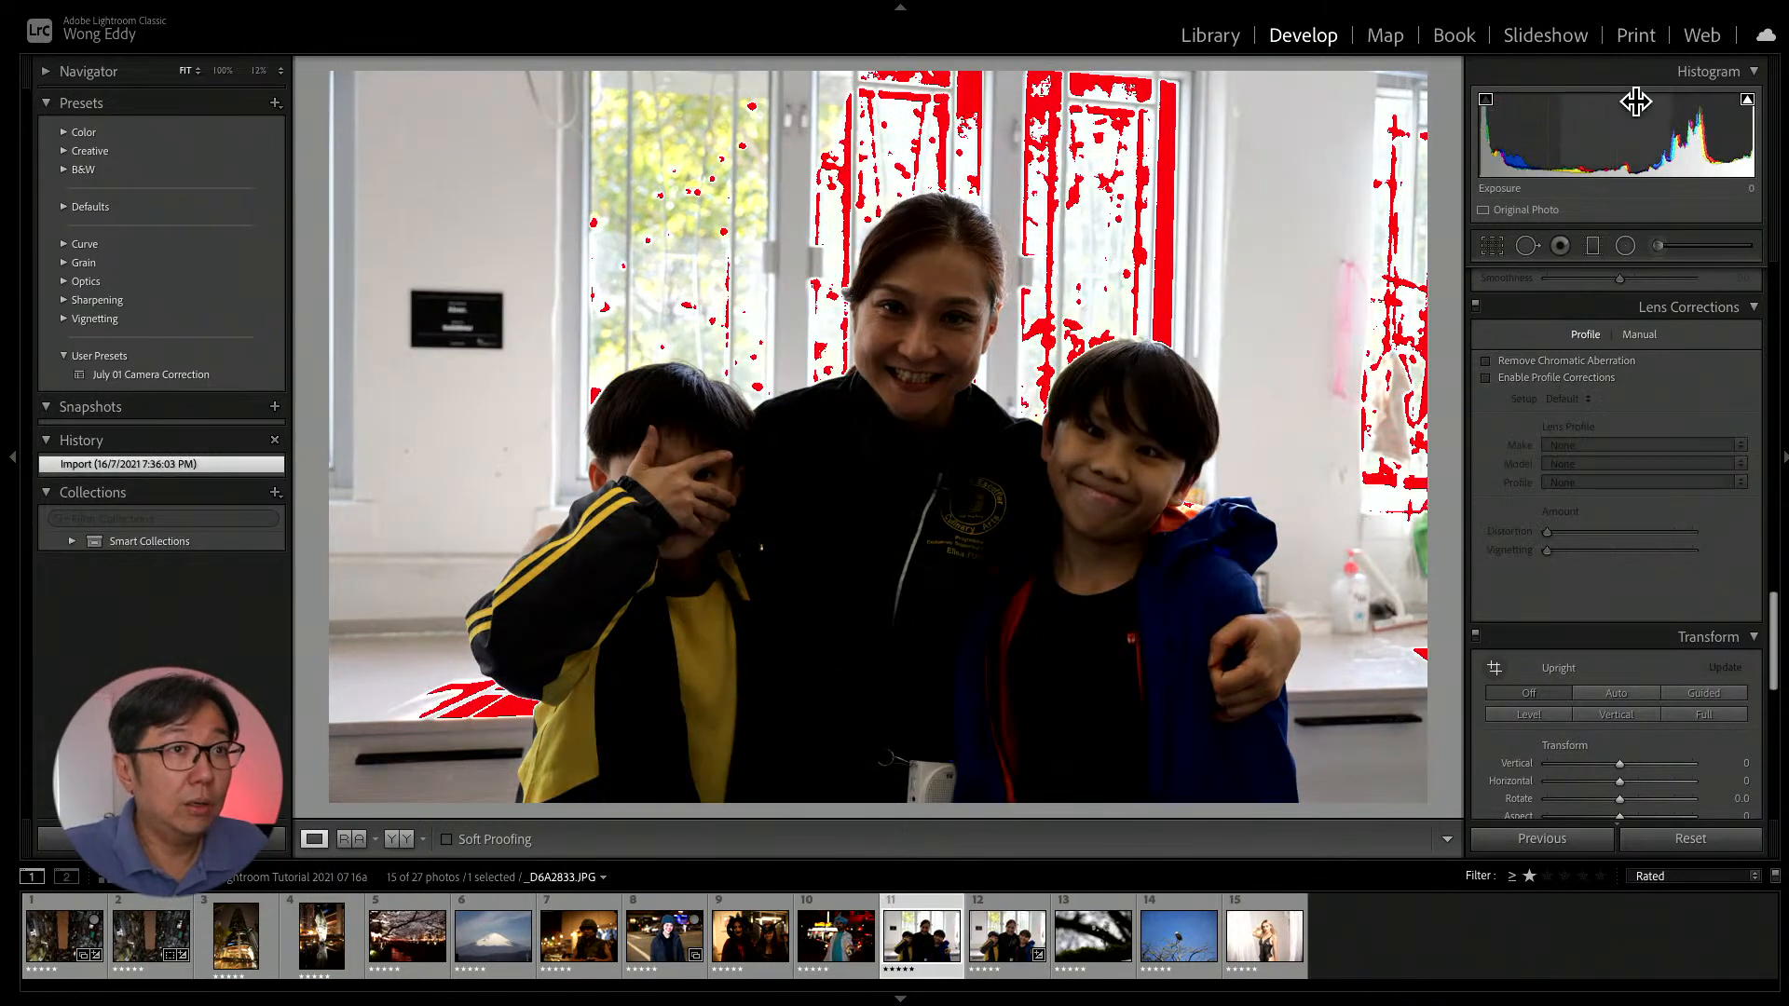
{"action": "mouse_move", "coordinate": [1514, 156]}
{"action": "left_mouse_down"}
{"action": "mouse_move", "coordinate": [1531, 156]}
{"action": "mouse_move", "coordinate": [1485, 147]}
{"action": "left_mouse_up"}
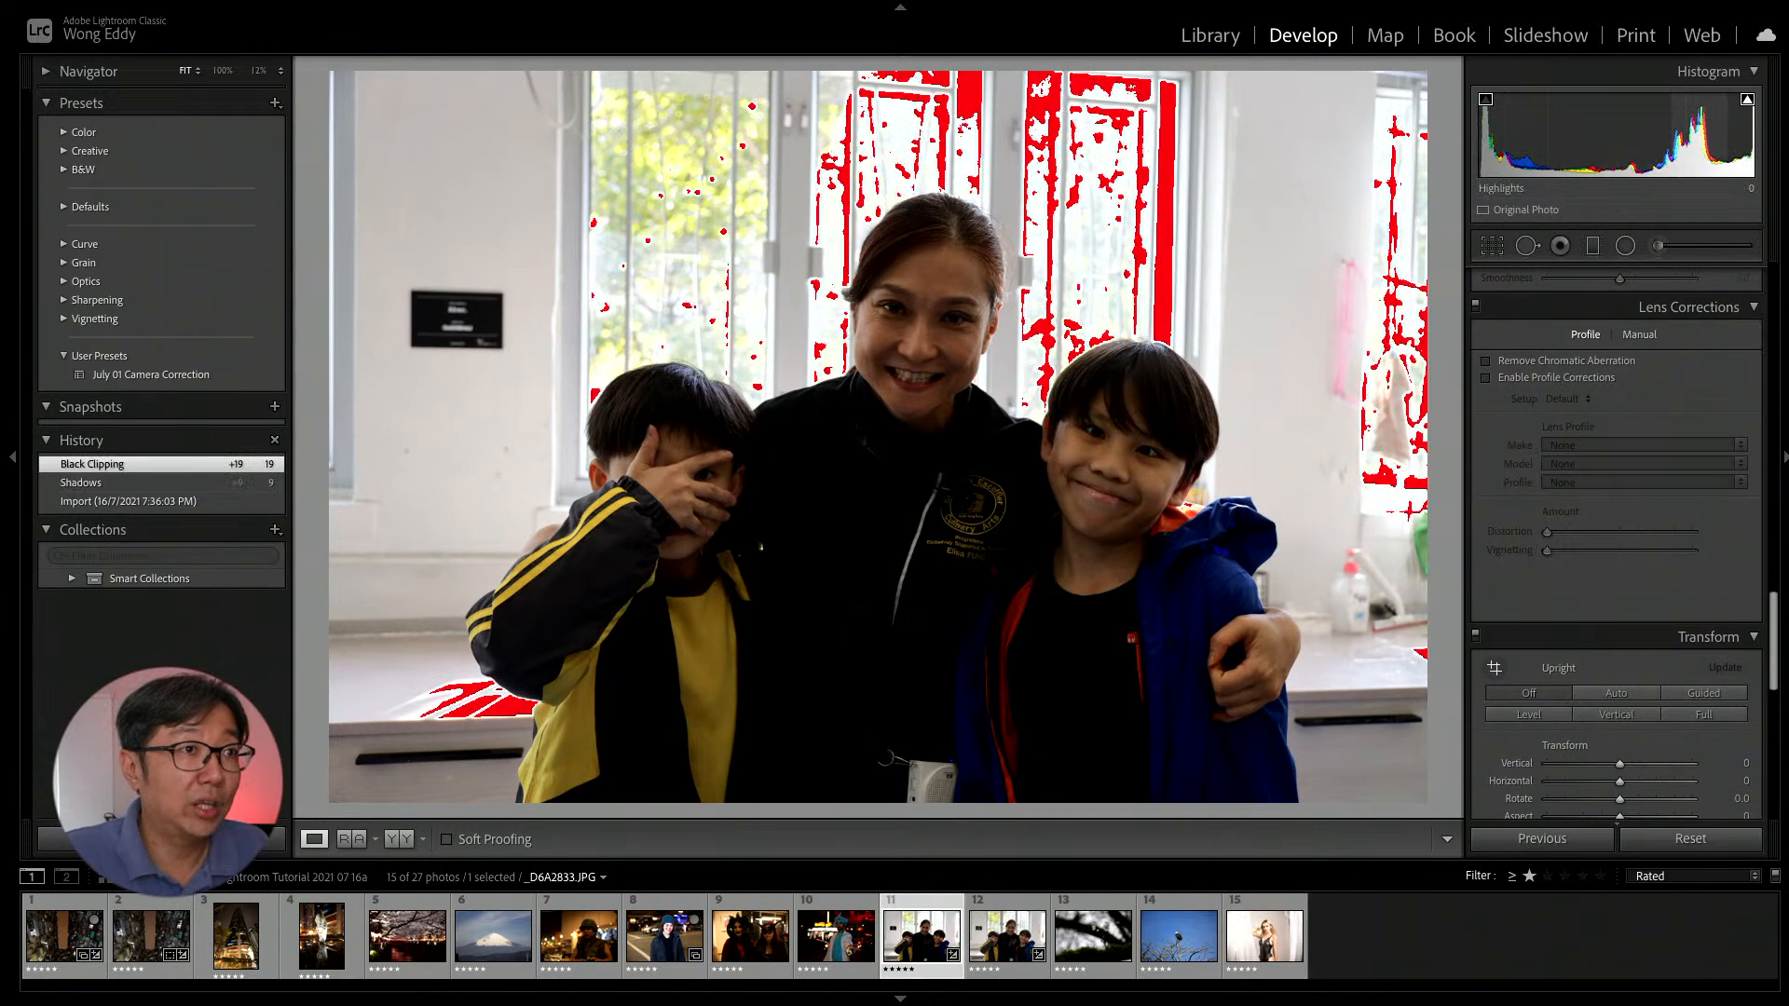
{"action": "mouse_move", "coordinate": [1713, 149]}
{"action": "left_mouse_down"}
{"action": "mouse_move", "coordinate": [1696, 149]}
{"action": "mouse_move", "coordinate": [1723, 147]}
{"action": "left_mouse_up"}
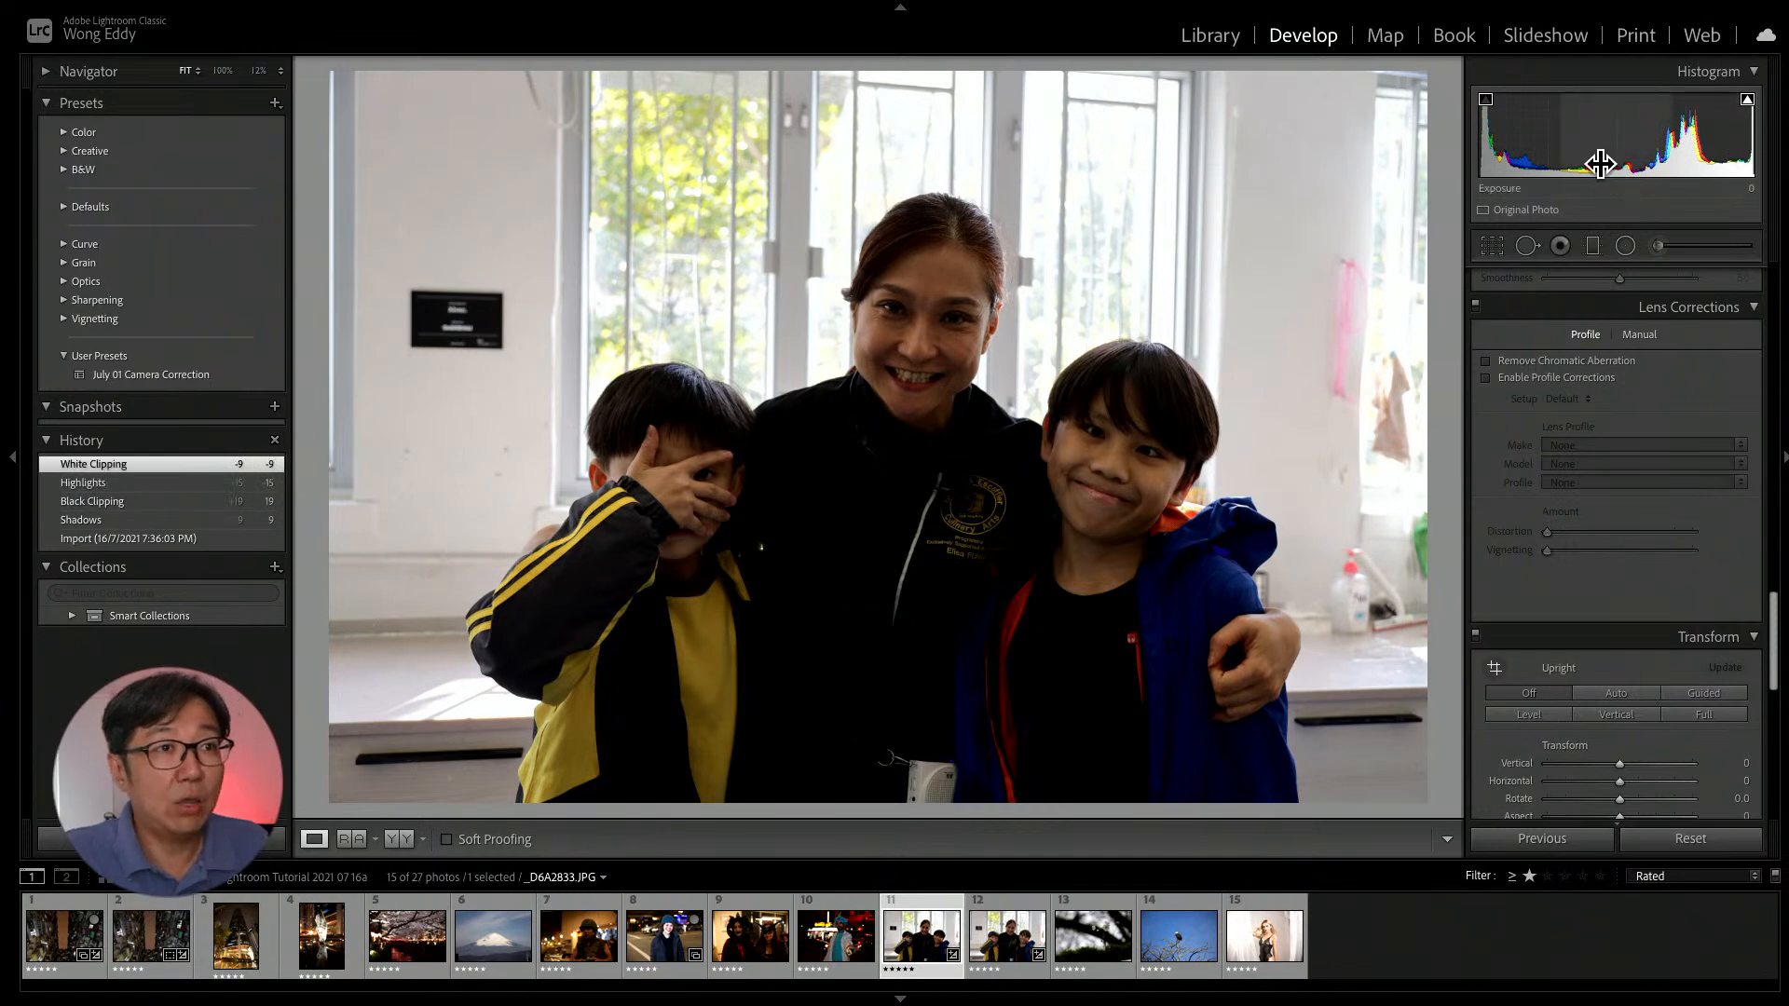
{"action": "left_click_drag", "start_coordinate": [1538, 149], "coordinate": [1552, 149]}
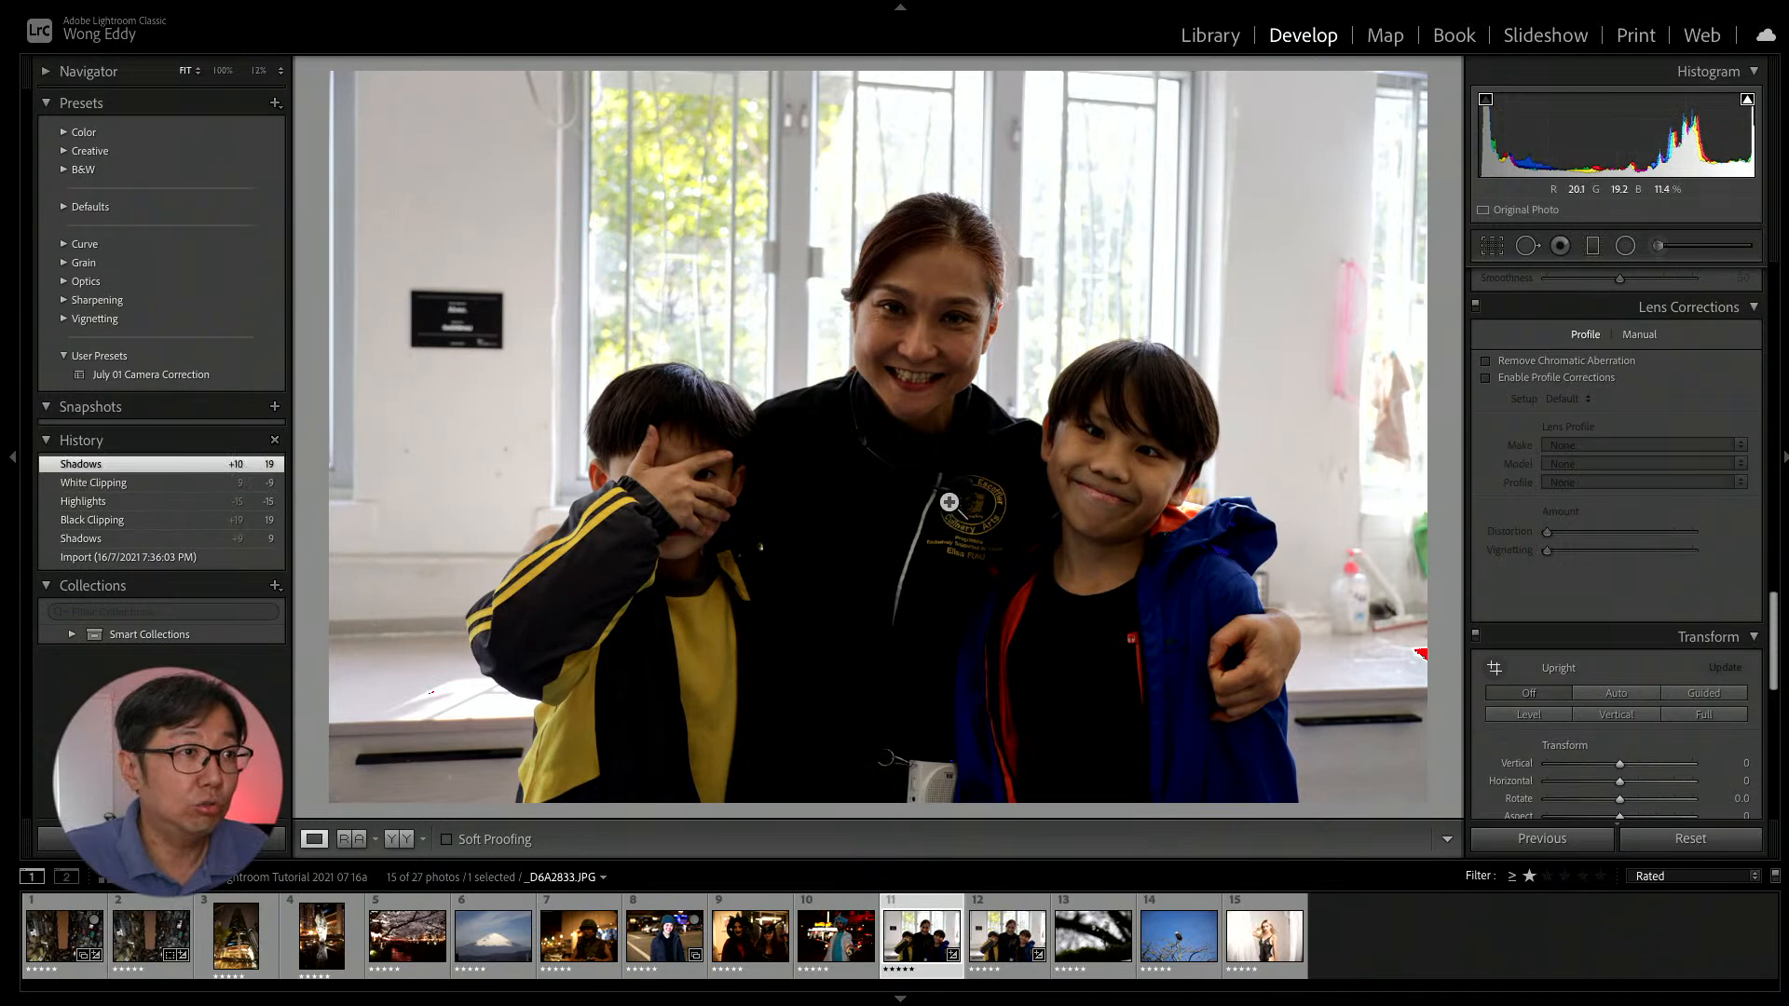
Compare the shadow detail in the woman's black jacket at 100% between the JPEG and raw group portraits.
{"action": "left_click", "coordinate": [969, 394]}
{"action": "left_click_drag", "start_coordinate": [969, 394], "coordinate": [1062, 250]}
{"action": "left_click_drag", "start_coordinate": [851, 420], "coordinate": [954, 384]}
{"action": "mouse_move", "coordinate": [693, 414]}
{"action": "left_mouse_down"}
{"action": "mouse_move", "coordinate": [851, 491]}
{"action": "mouse_move", "coordinate": [714, 417]}
{"action": "left_mouse_up"}
{"action": "left_click", "coordinate": [1011, 937]}
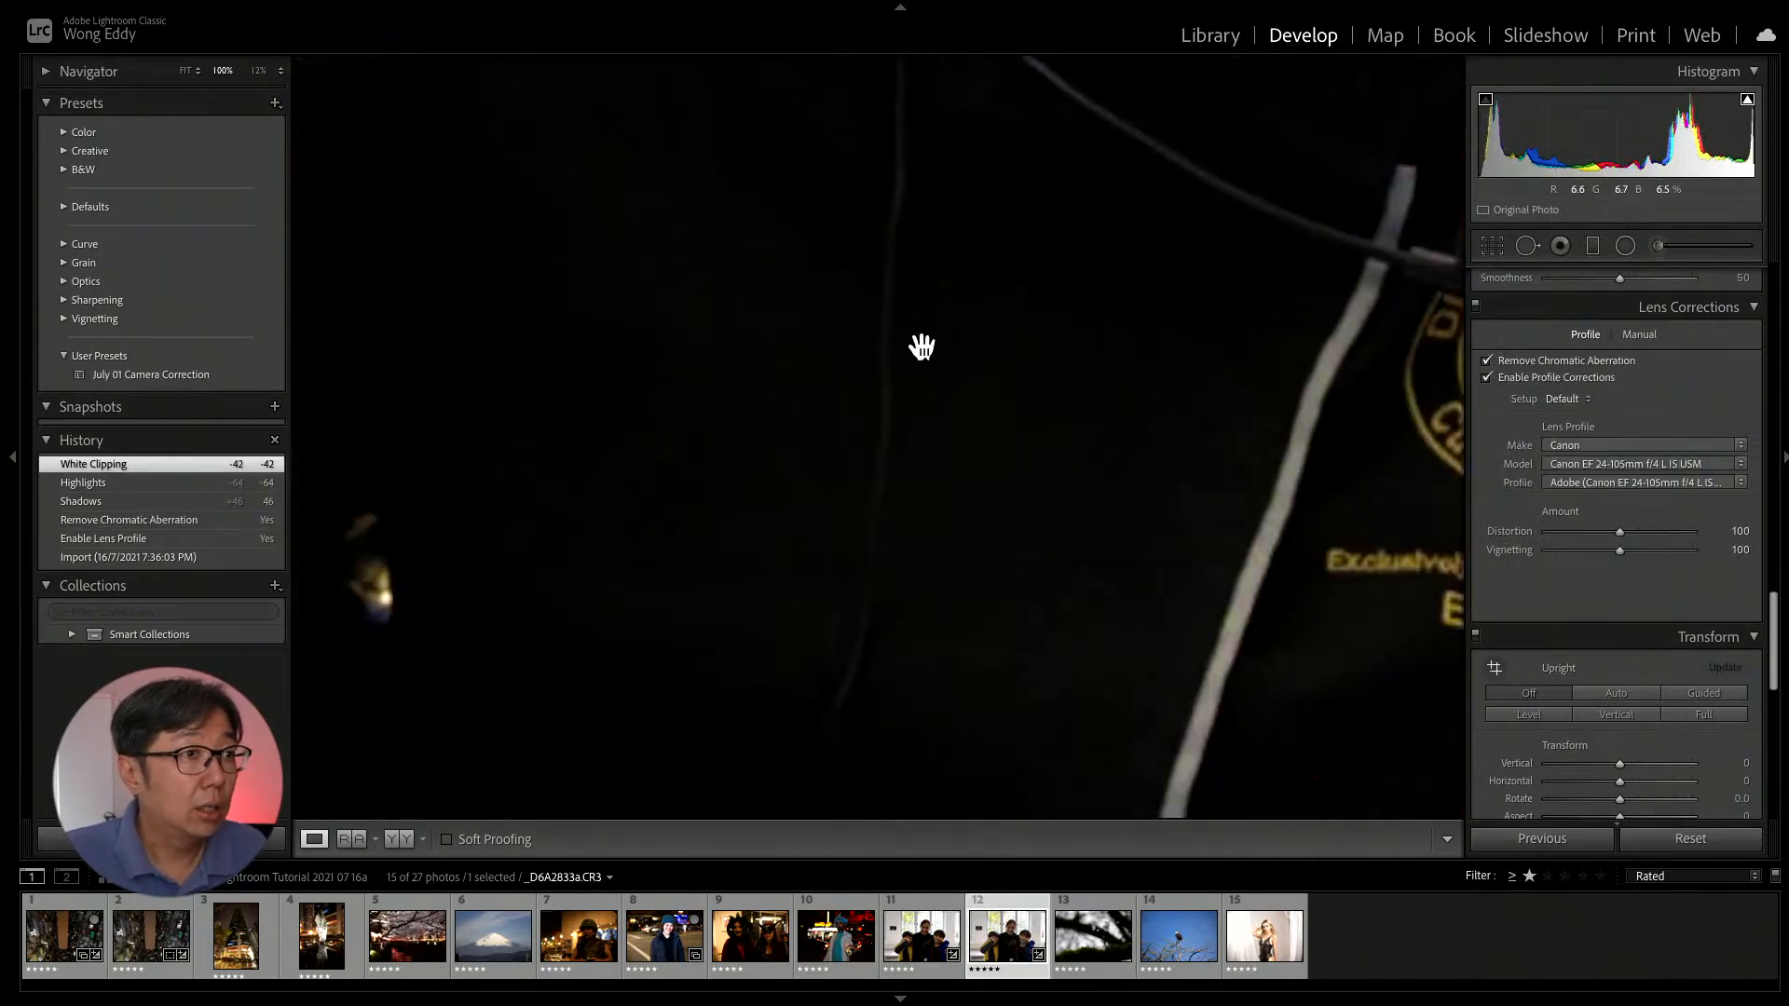
{"action": "left_click", "coordinate": [991, 367]}
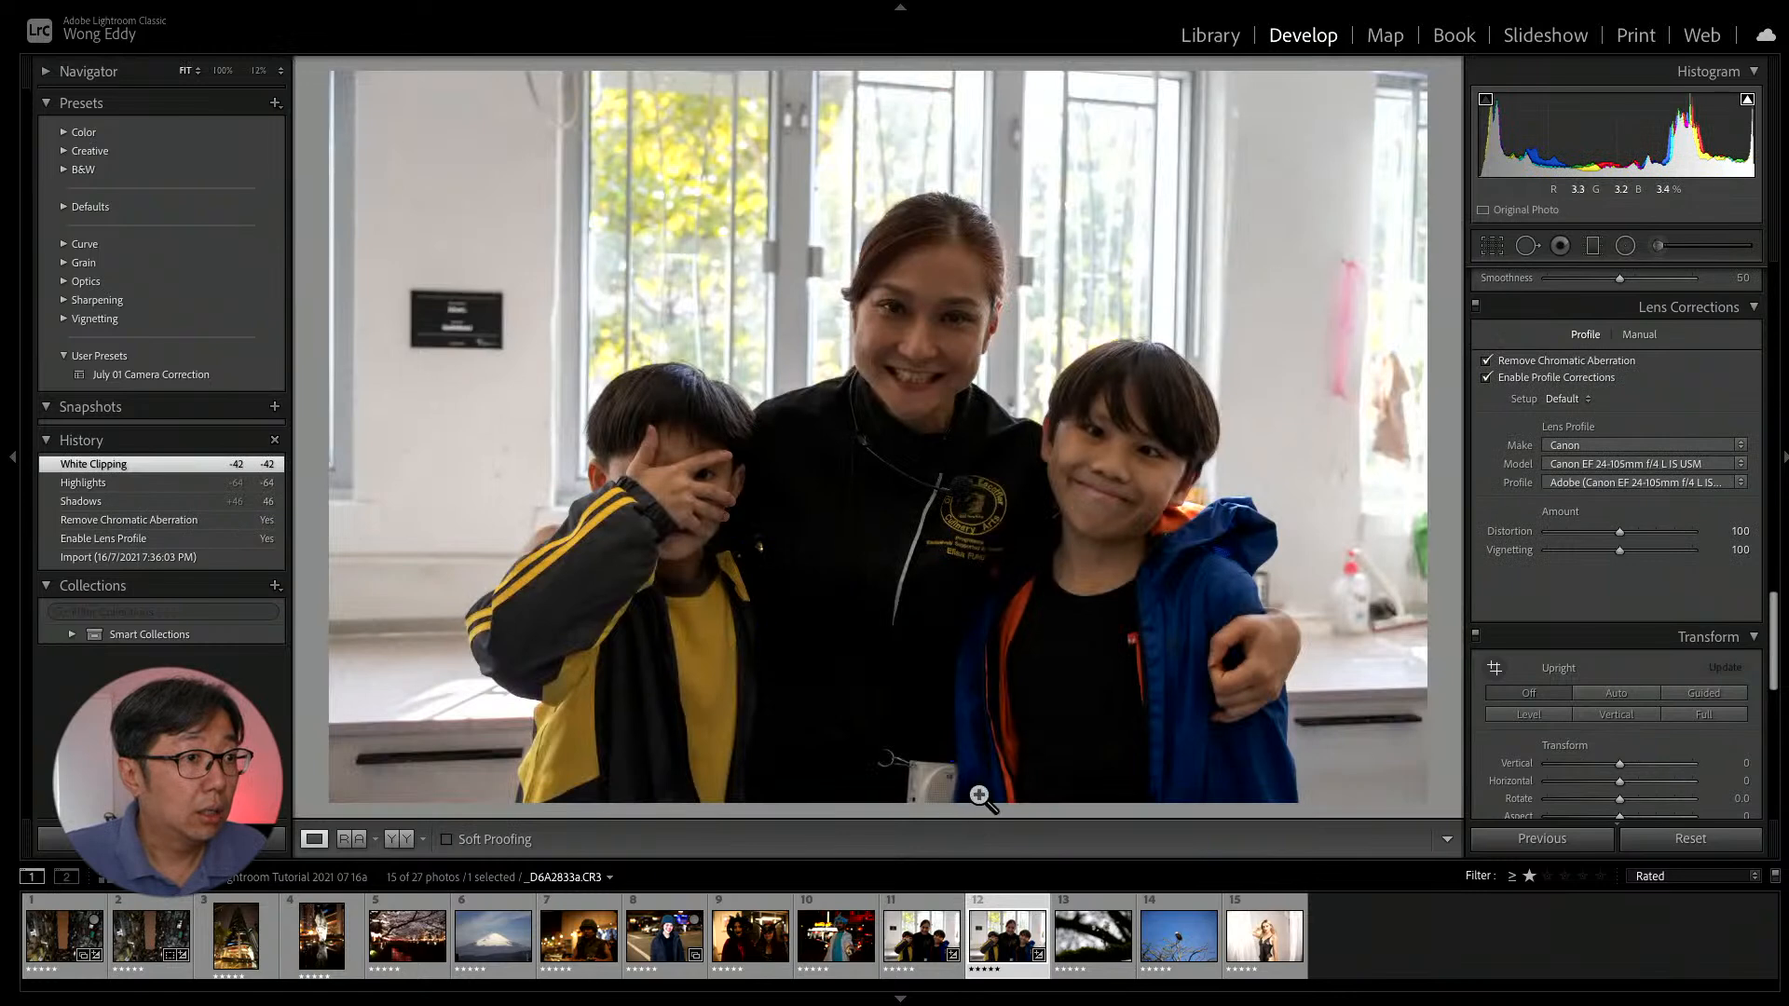
{"action": "left_click", "coordinate": [989, 591]}
{"action": "left_click_drag", "start_coordinate": [783, 376], "coordinate": [1273, 629]}
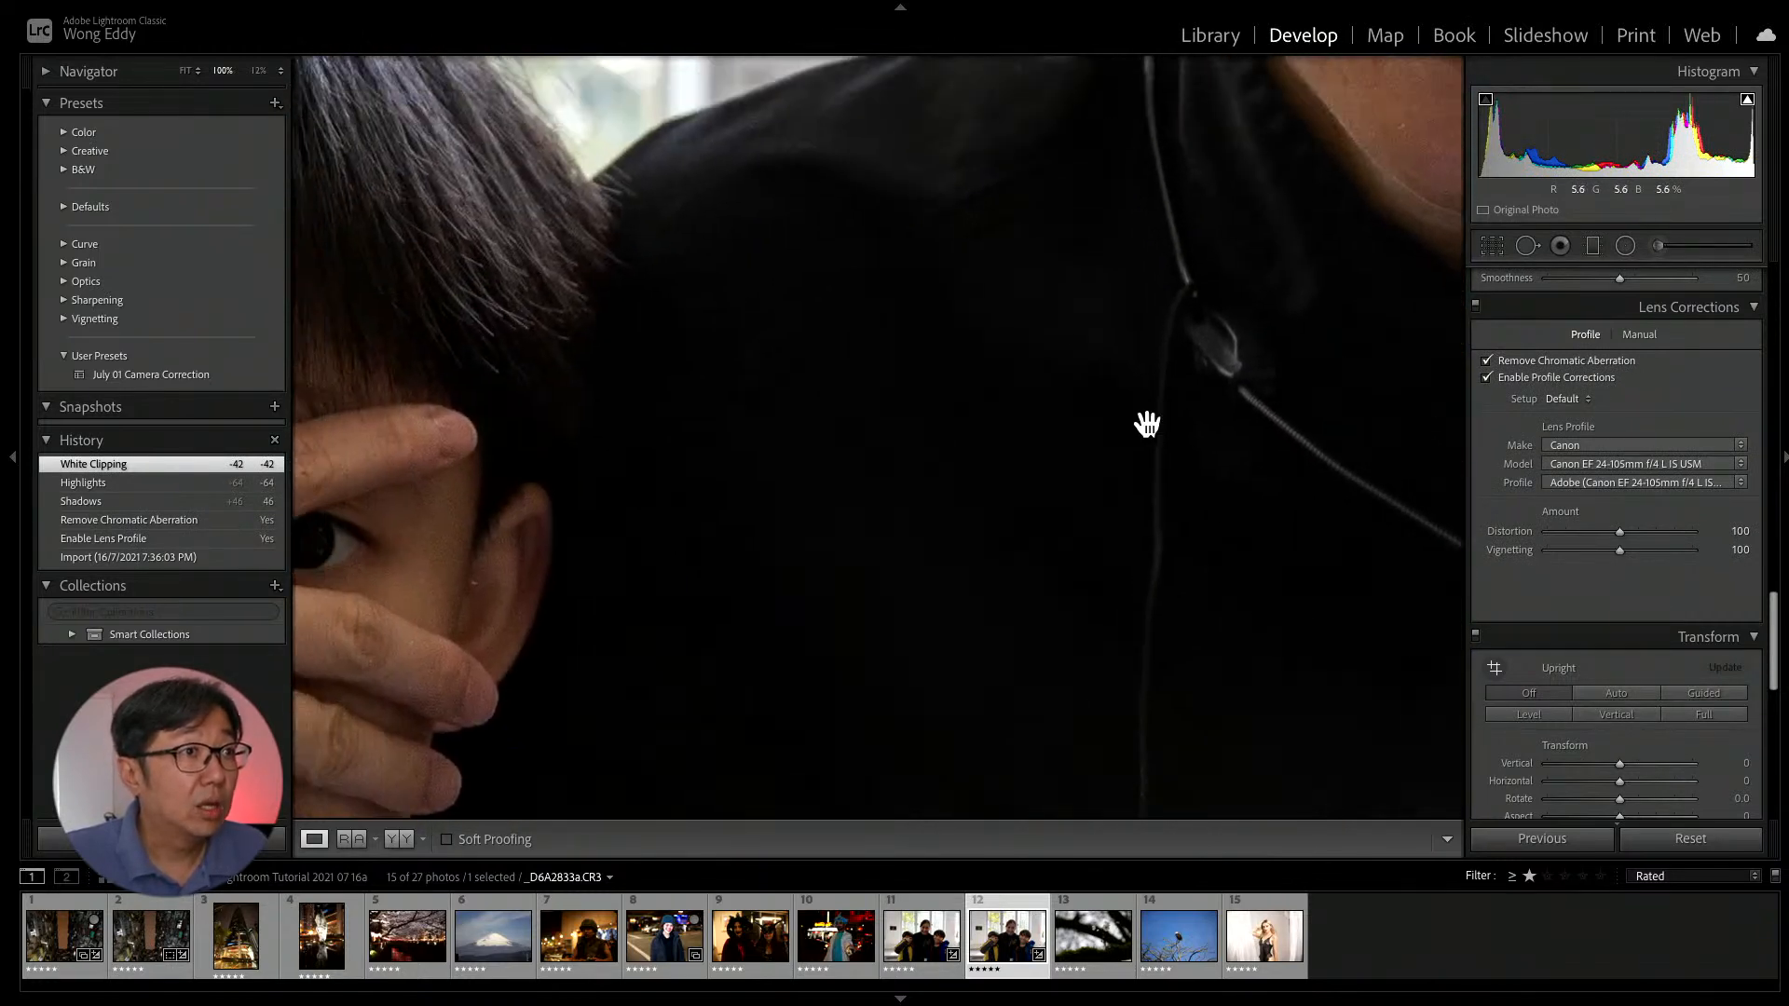
{"action": "left_click", "coordinate": [934, 930]}
{"action": "left_click", "coordinate": [745, 160]}
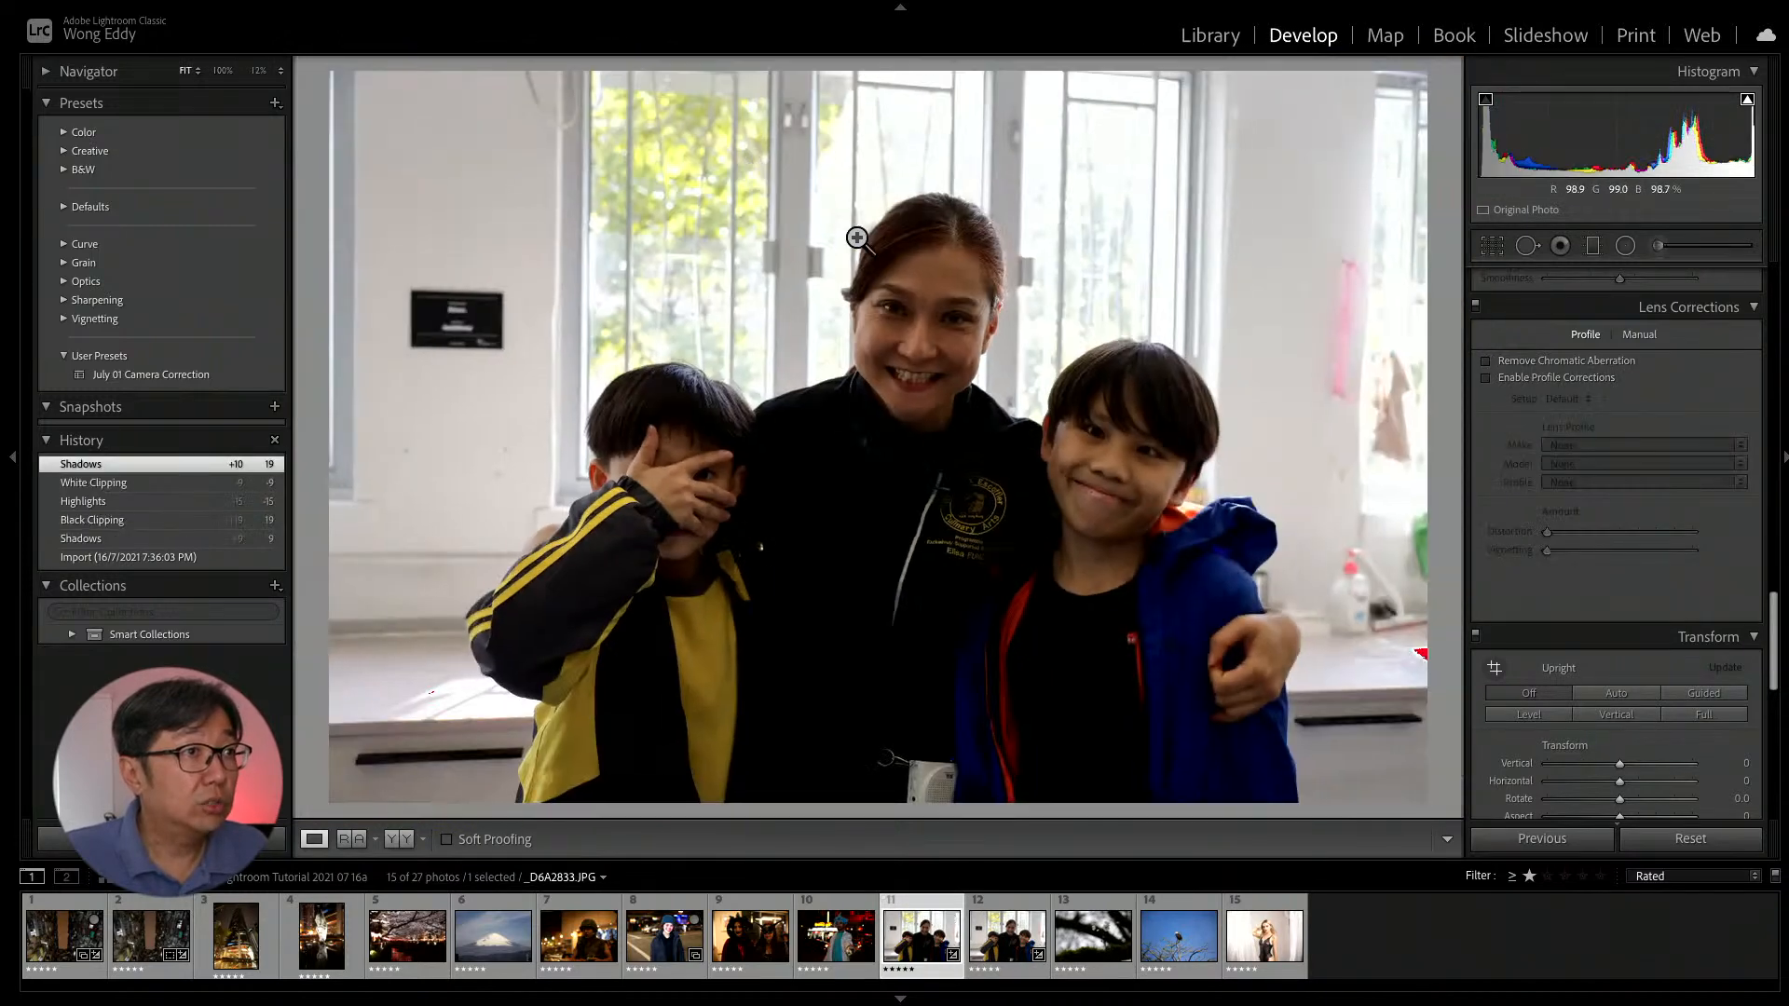
Inspect the black jacket's darkest areas at up to 400% in the JPEG and raw group portraits.
{"action": "left_click", "coordinate": [875, 400]}
{"action": "left_click_drag", "start_coordinate": [875, 400], "coordinate": [1020, 408]}
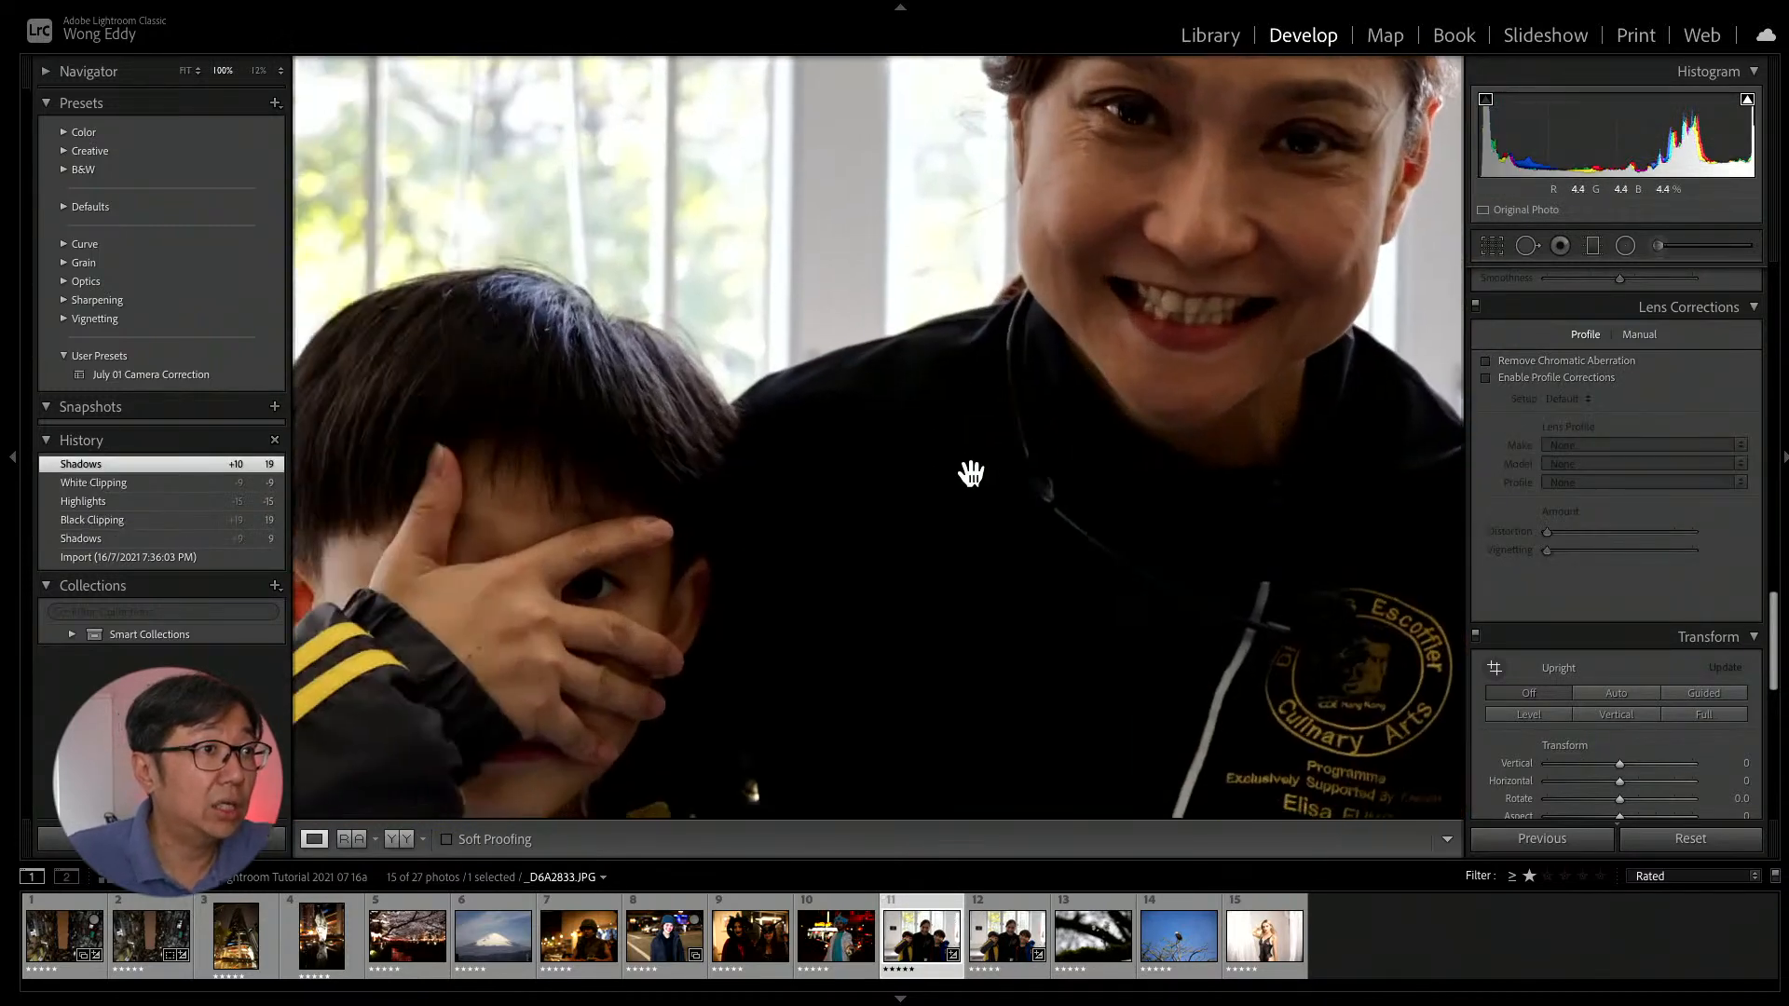
{"action": "key", "text": "ctrl+equal"}
{"action": "key", "text": "ctrl+equal"}
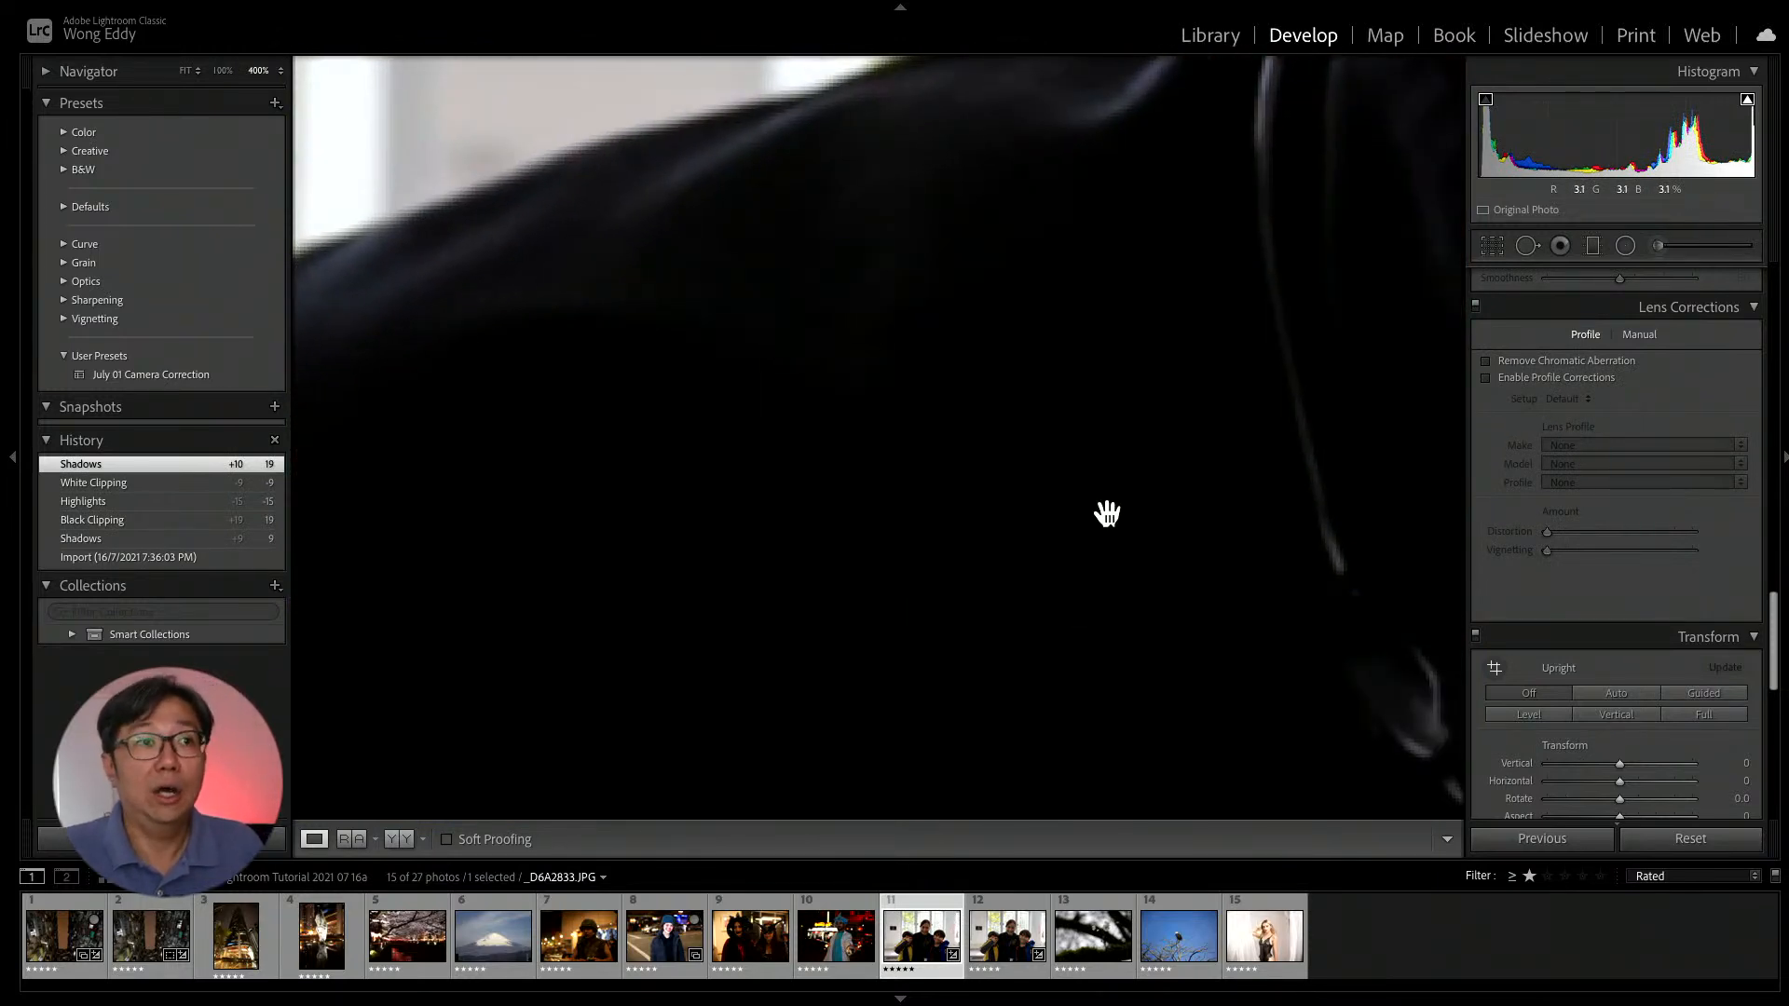
{"action": "left_click", "coordinate": [1004, 927]}
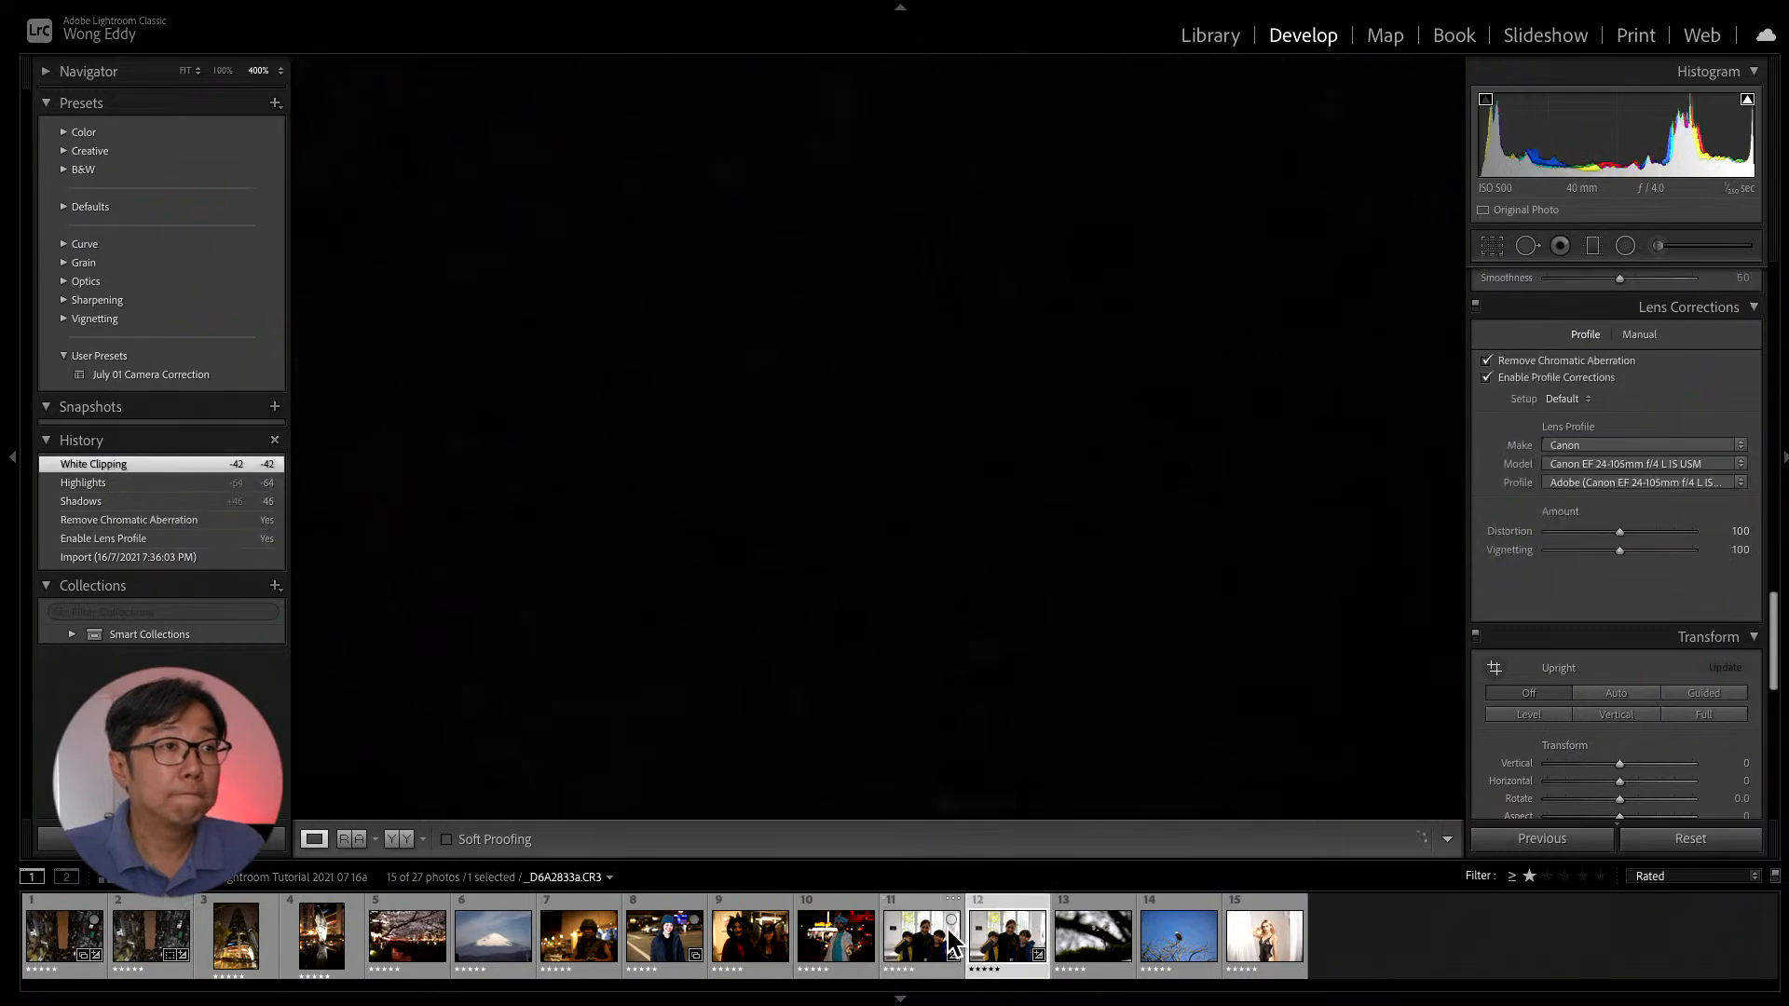
{"action": "left_click", "coordinate": [966, 623]}
{"action": "left_click_drag", "start_coordinate": [958, 592], "coordinate": [1090, 451]}
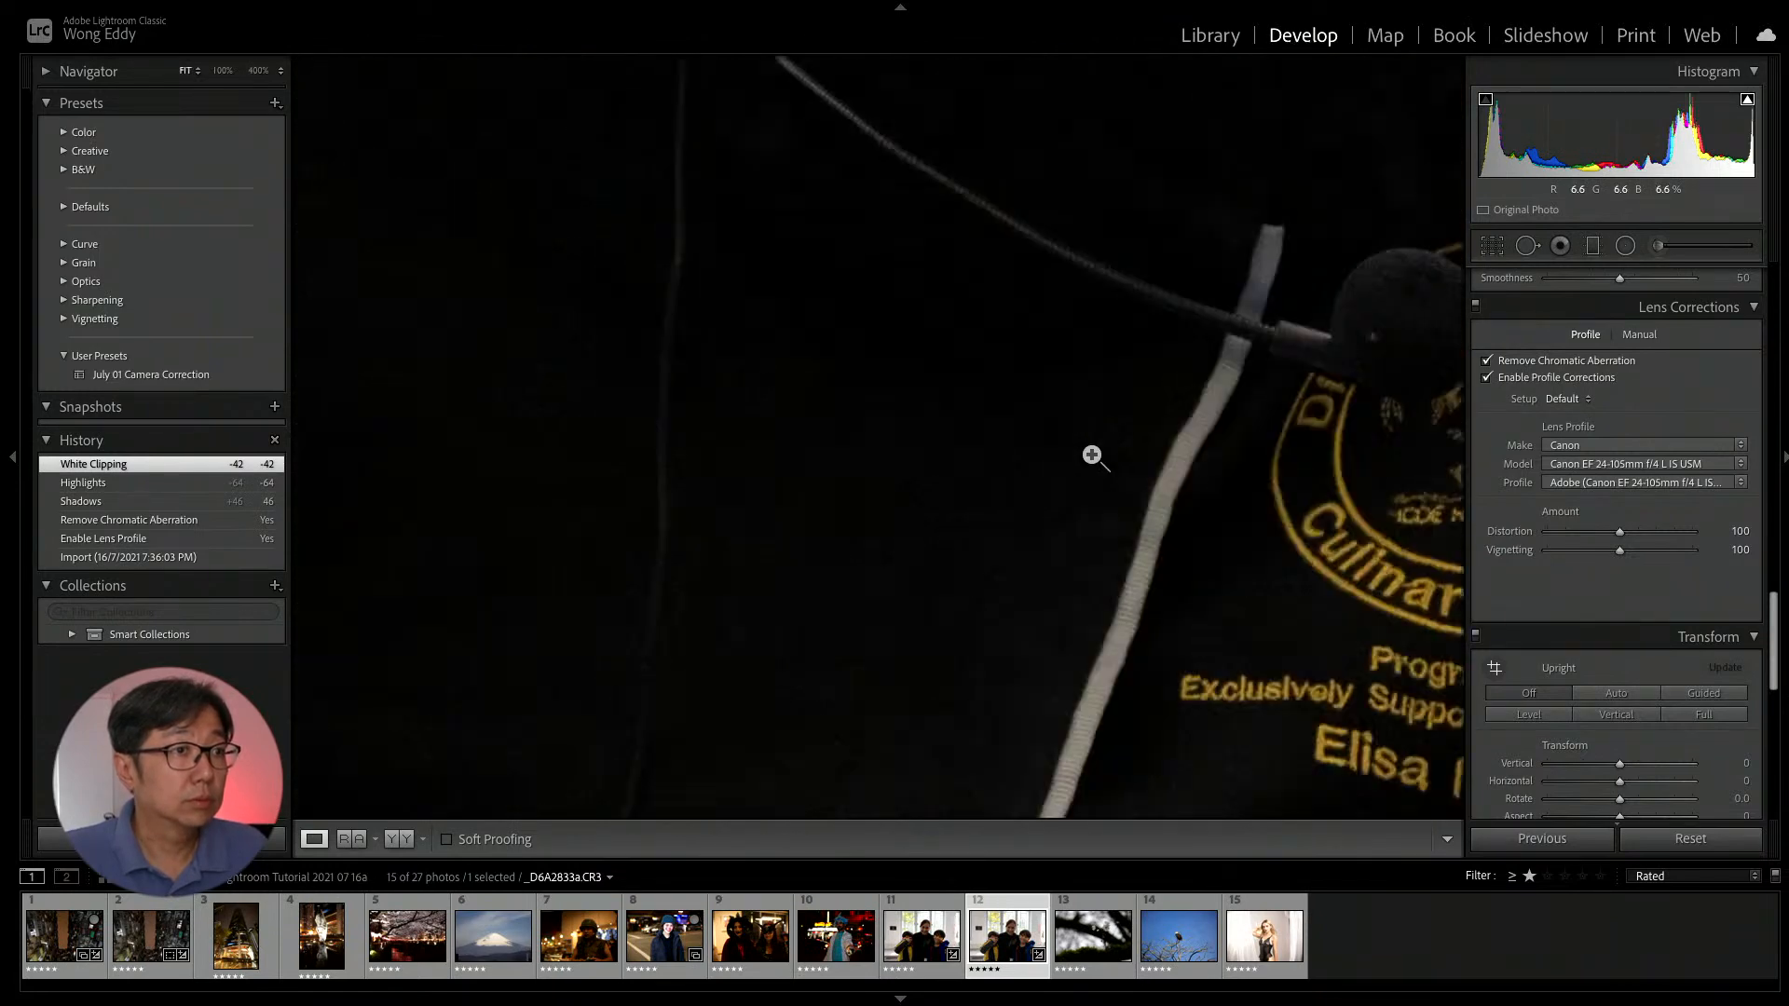
{"action": "left_click", "coordinate": [1090, 453]}
{"action": "left_click", "coordinate": [844, 493]}
{"action": "left_click", "coordinate": [838, 480]}
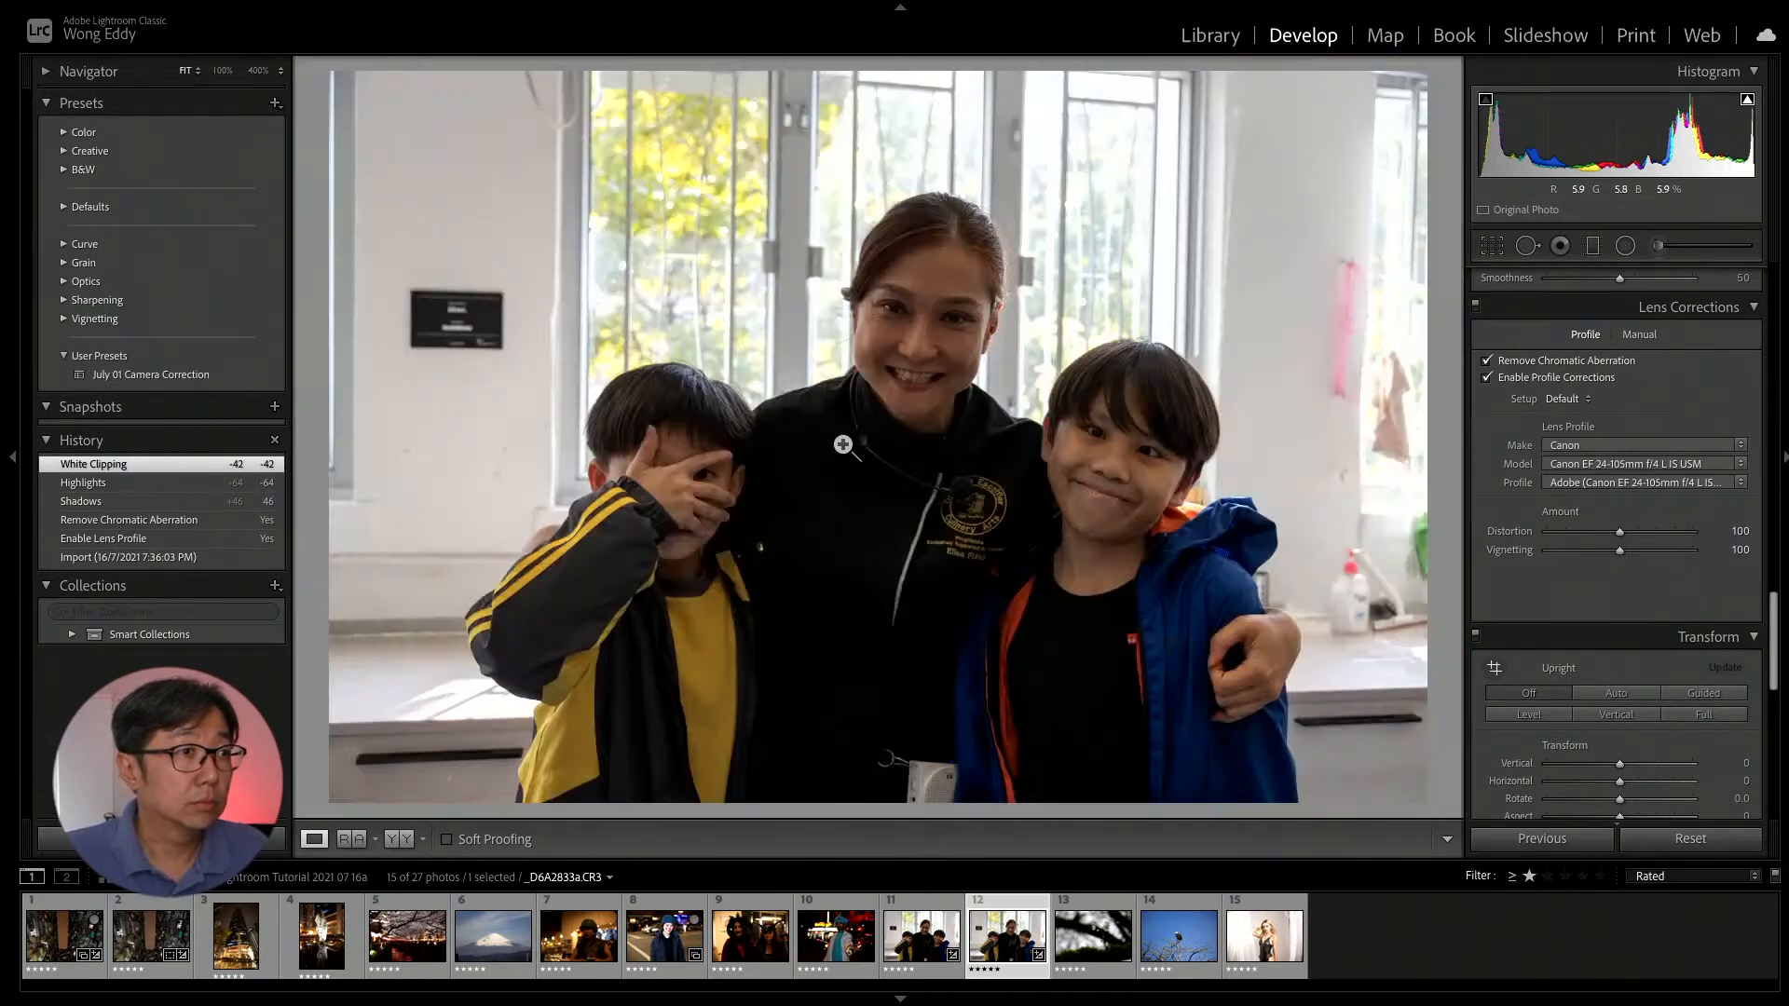
{"action": "left_click", "coordinate": [699, 351]}
{"action": "left_click_drag", "start_coordinate": [926, 540], "coordinate": [963, 395]}
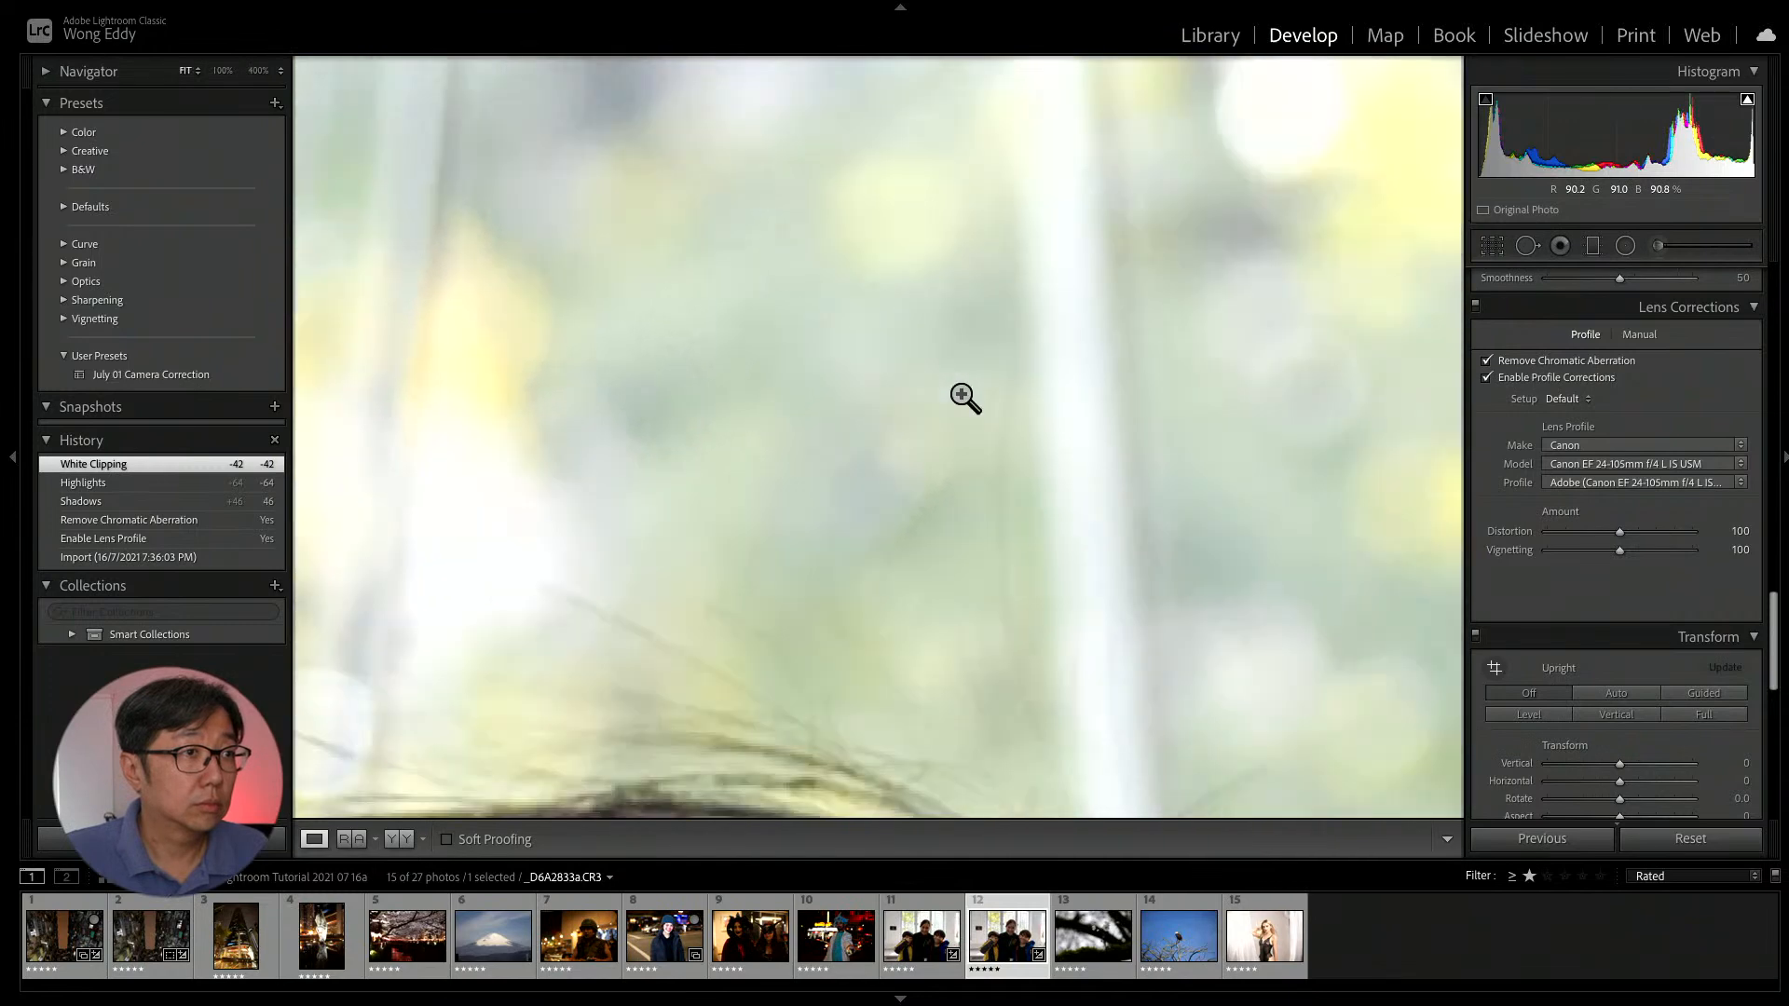
{"action": "left_click", "coordinate": [962, 395]}
{"action": "left_click", "coordinate": [839, 451]}
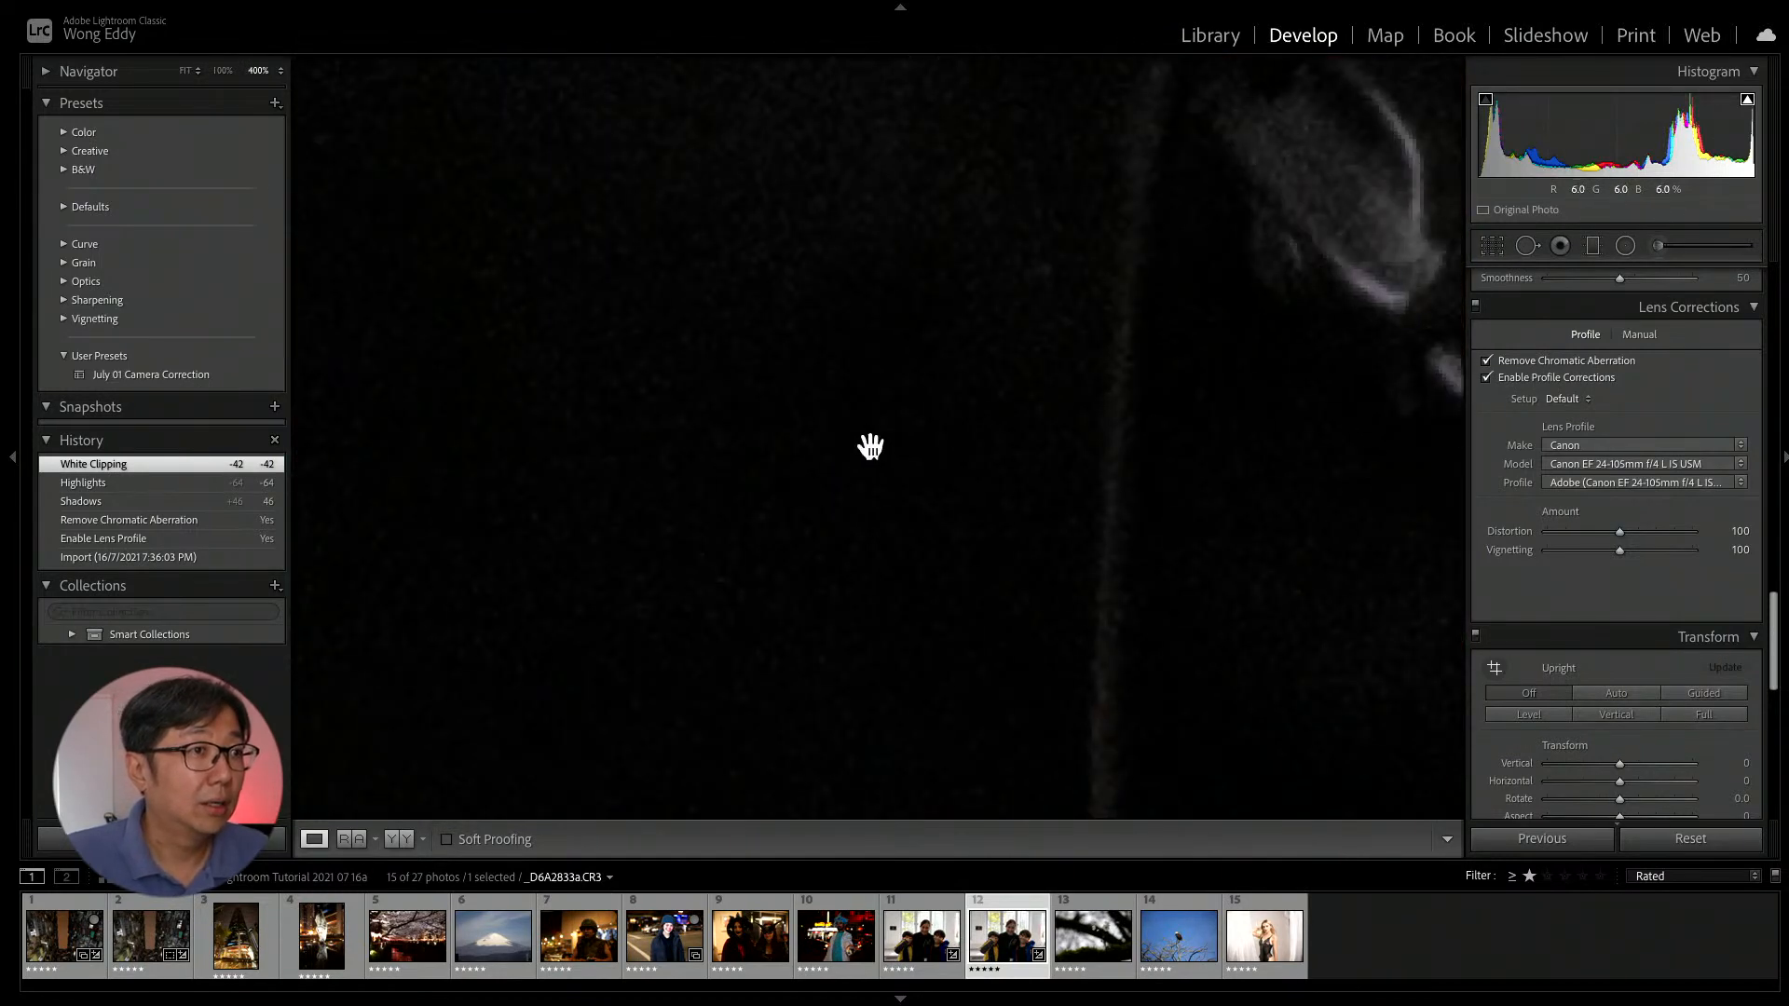
{"action": "left_click_drag", "start_coordinate": [827, 379], "coordinate": [863, 512]}
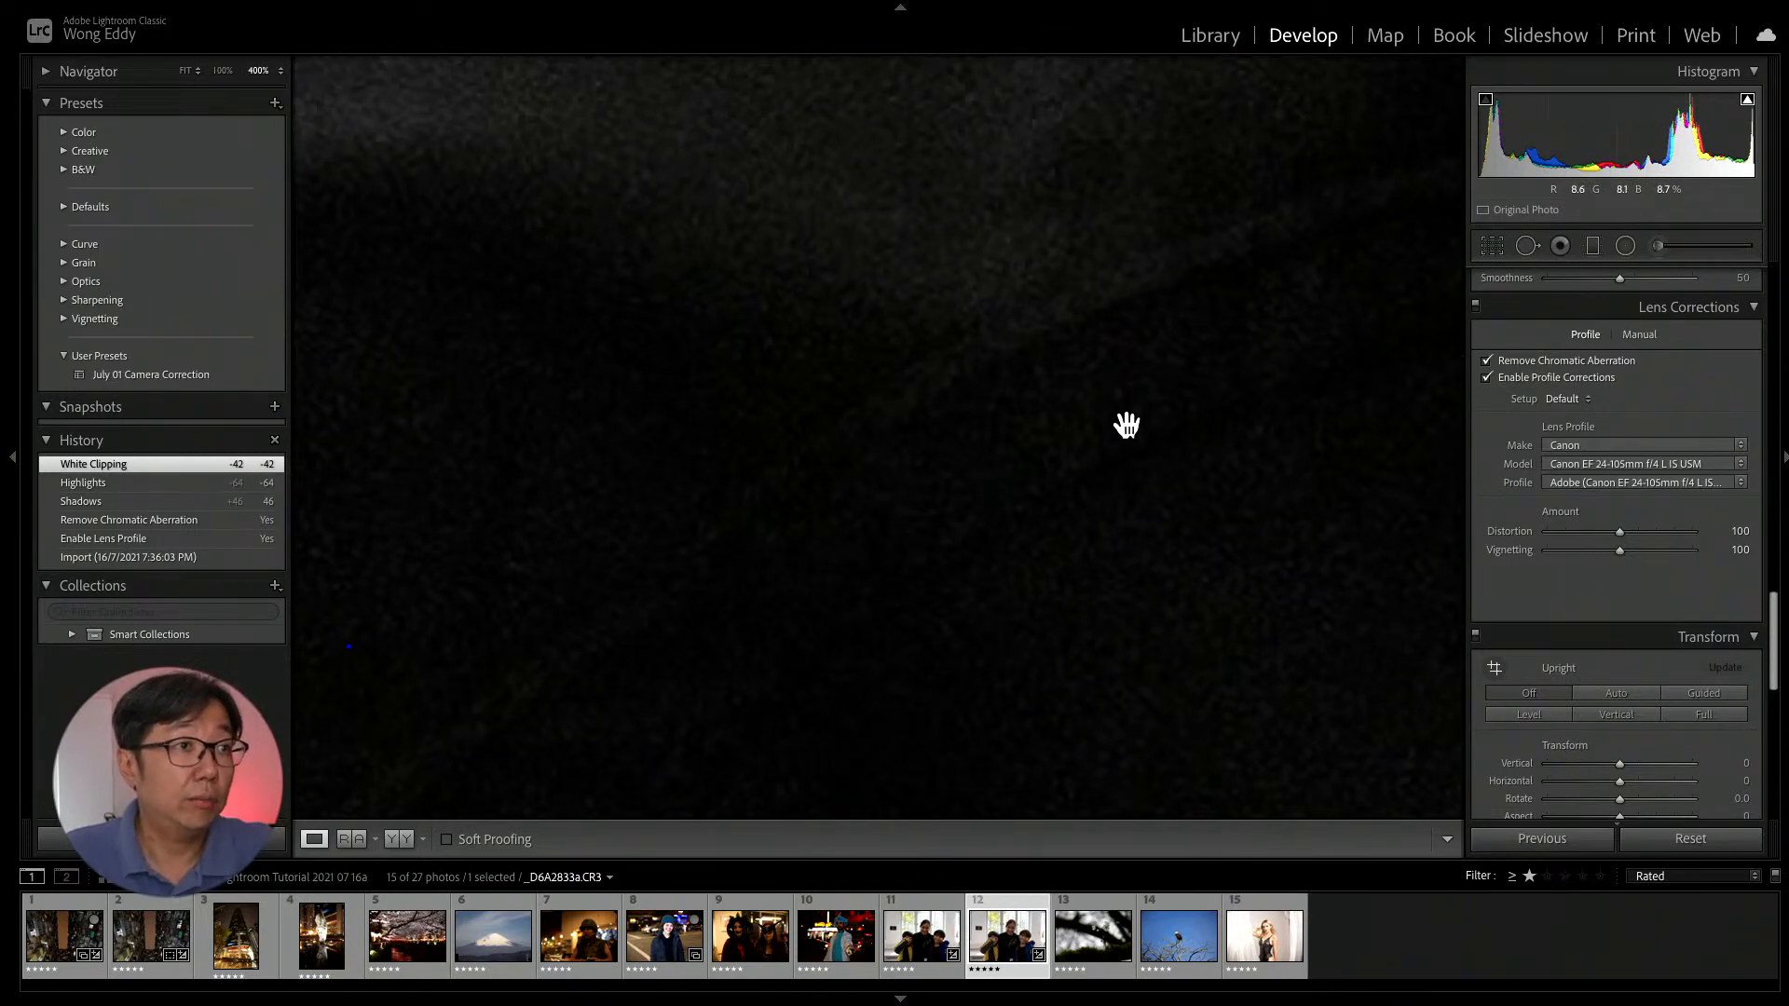
Compare the jacket's shoulder folds at 100% and the whole picture between the raw and JPEG group portraits.
{"action": "key", "text": "ctrl+minus"}
{"action": "key", "text": "ctrl+minus"}
{"action": "key", "text": "ctrl+minus"}
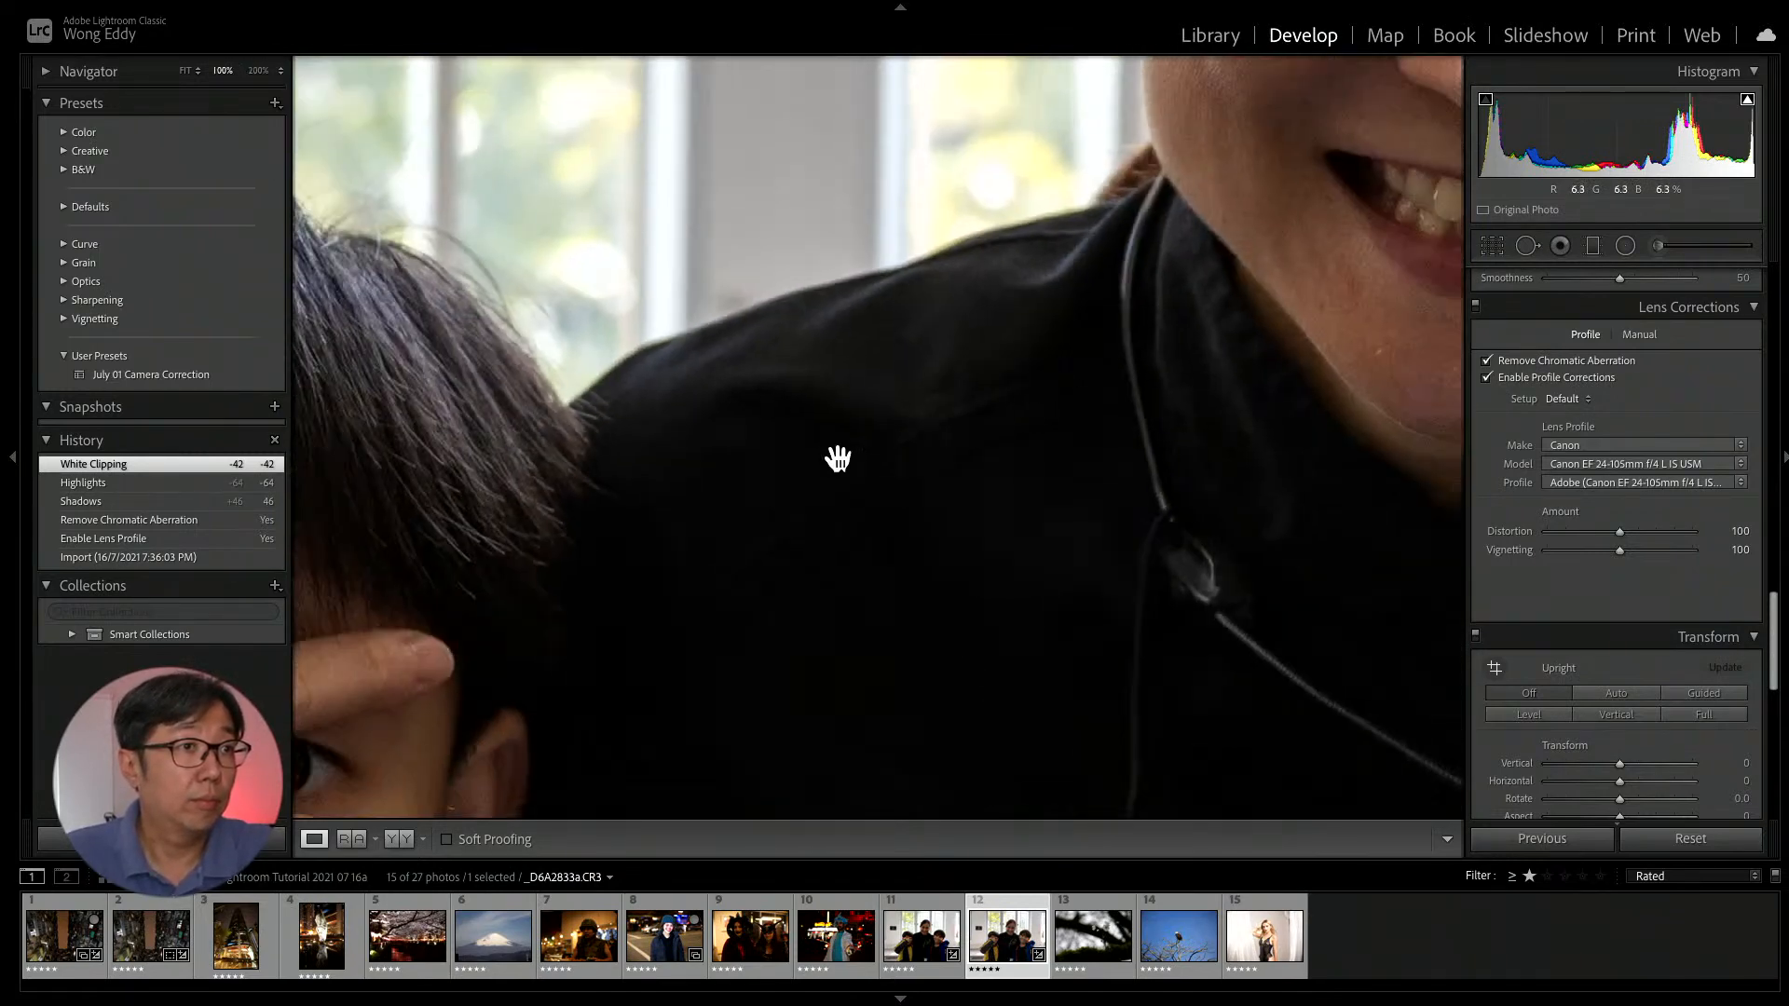
{"action": "key", "text": "Left"}
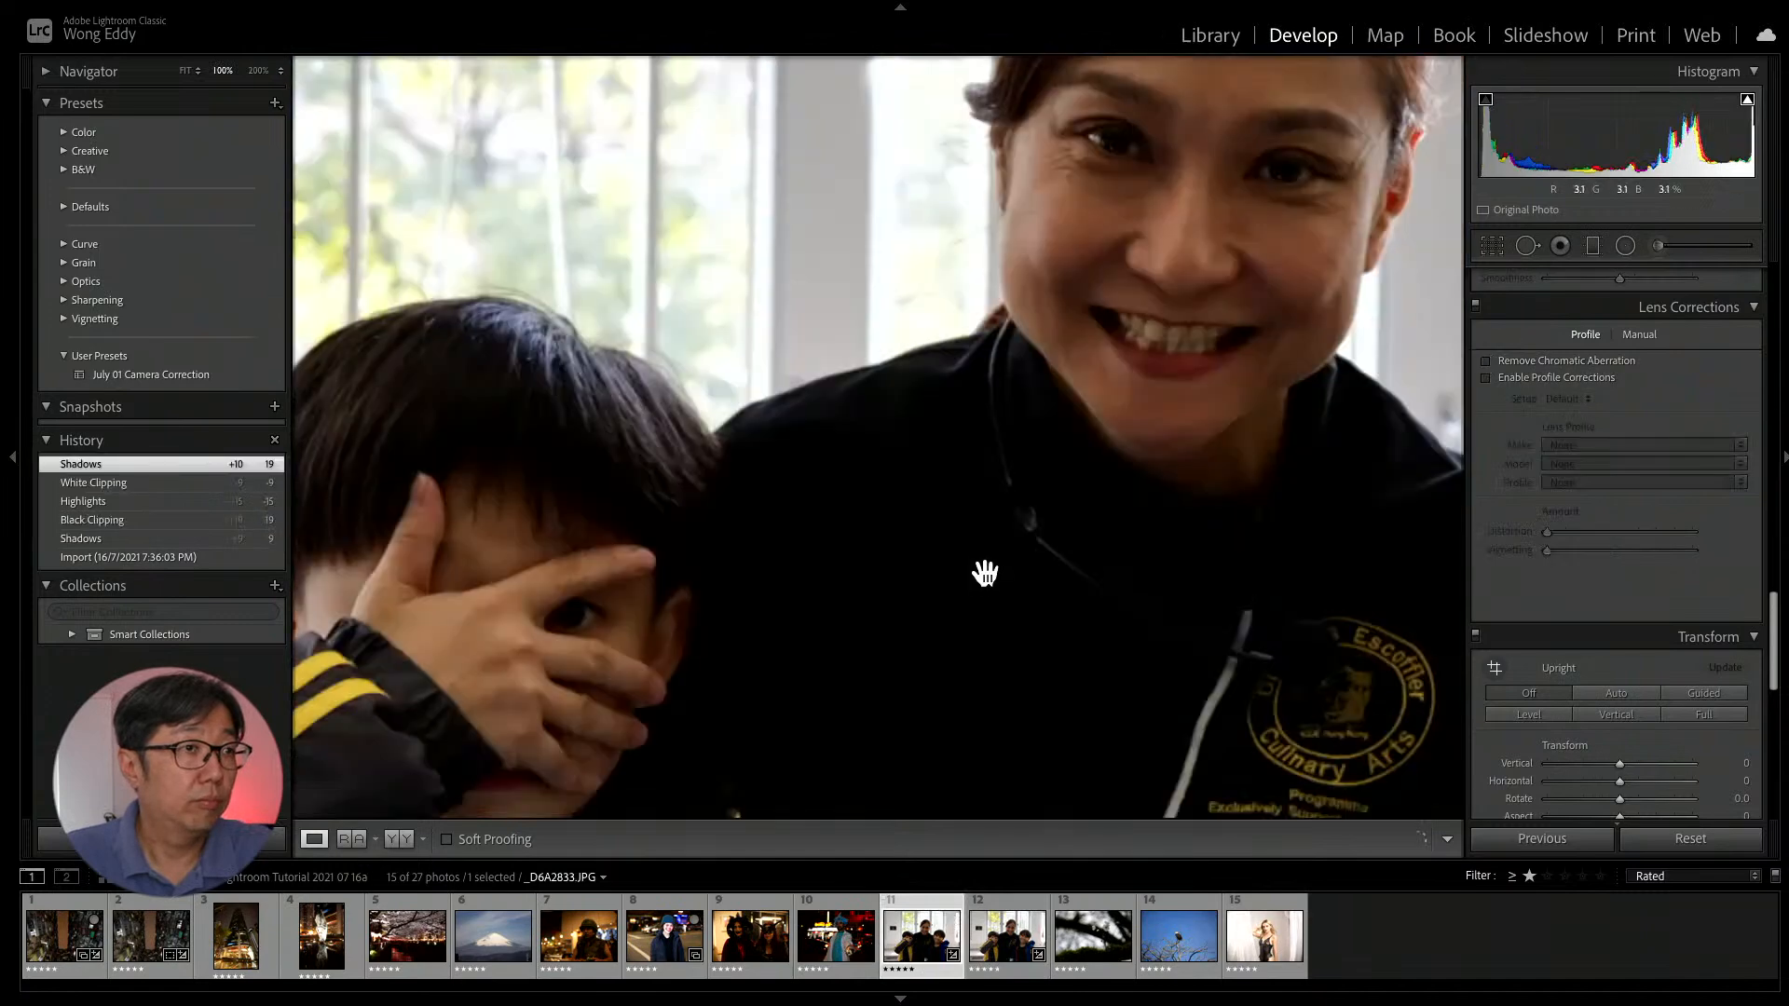
{"action": "left_click_drag", "start_coordinate": [887, 445], "coordinate": [987, 521]}
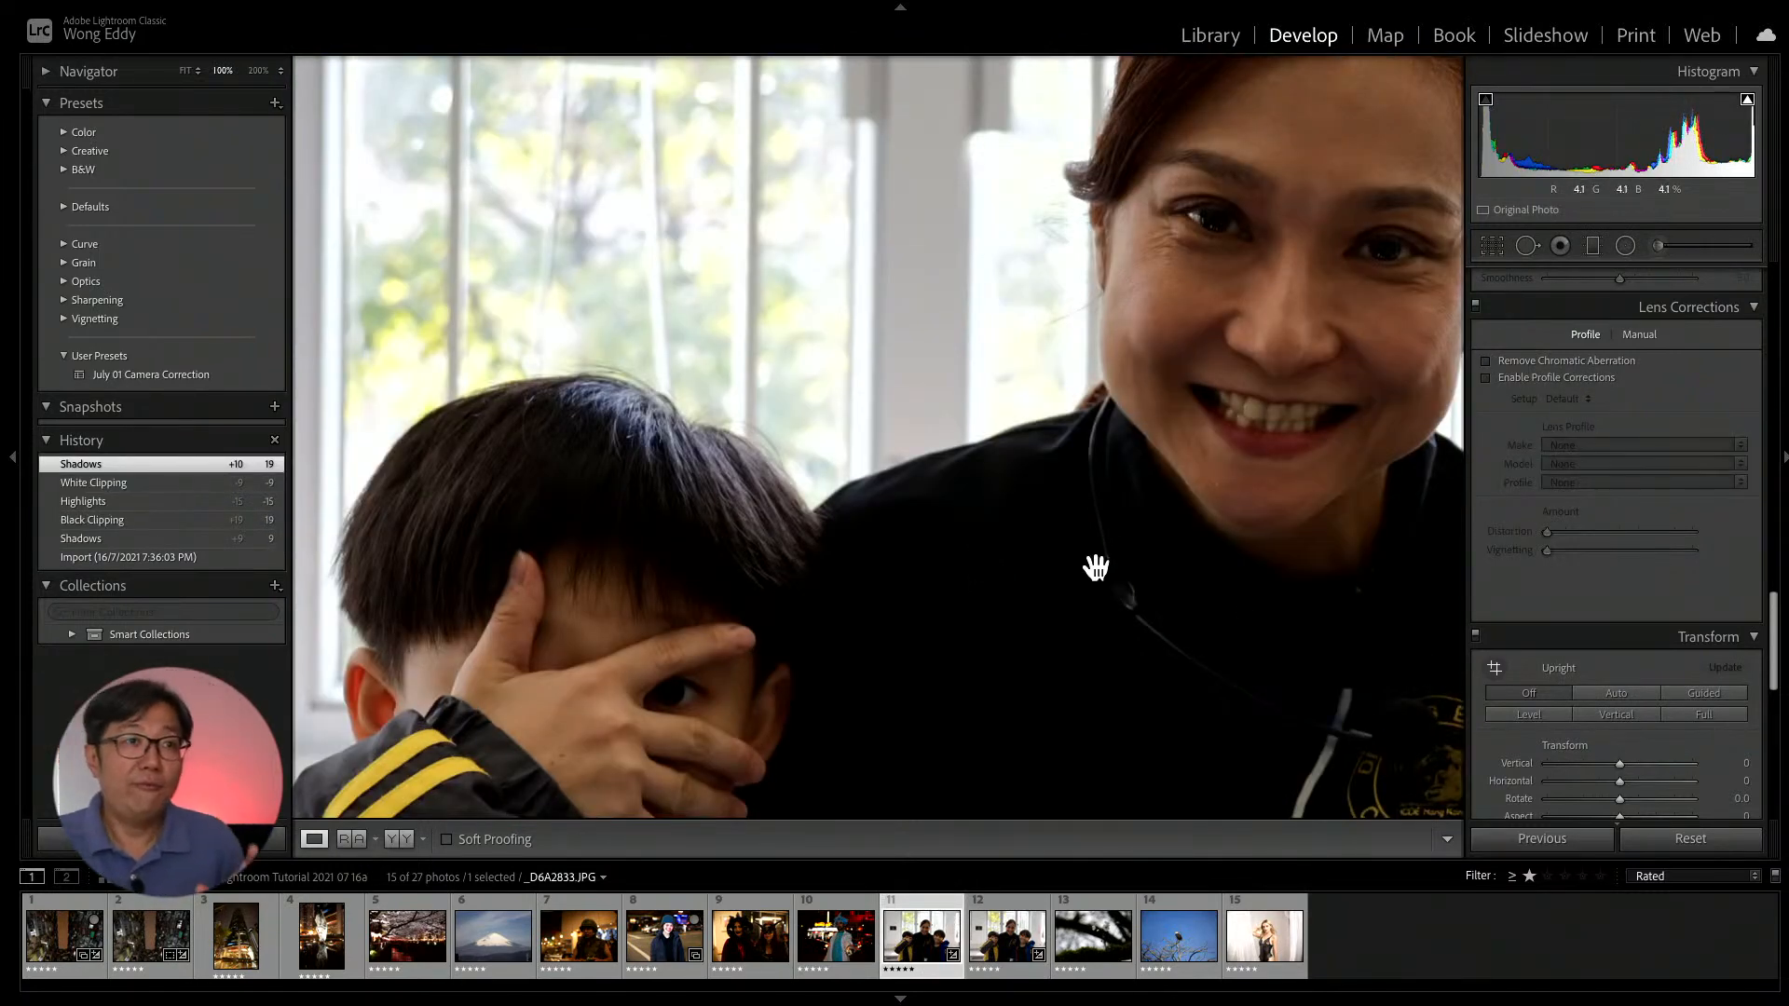
{"action": "left_click", "coordinate": [1033, 945]}
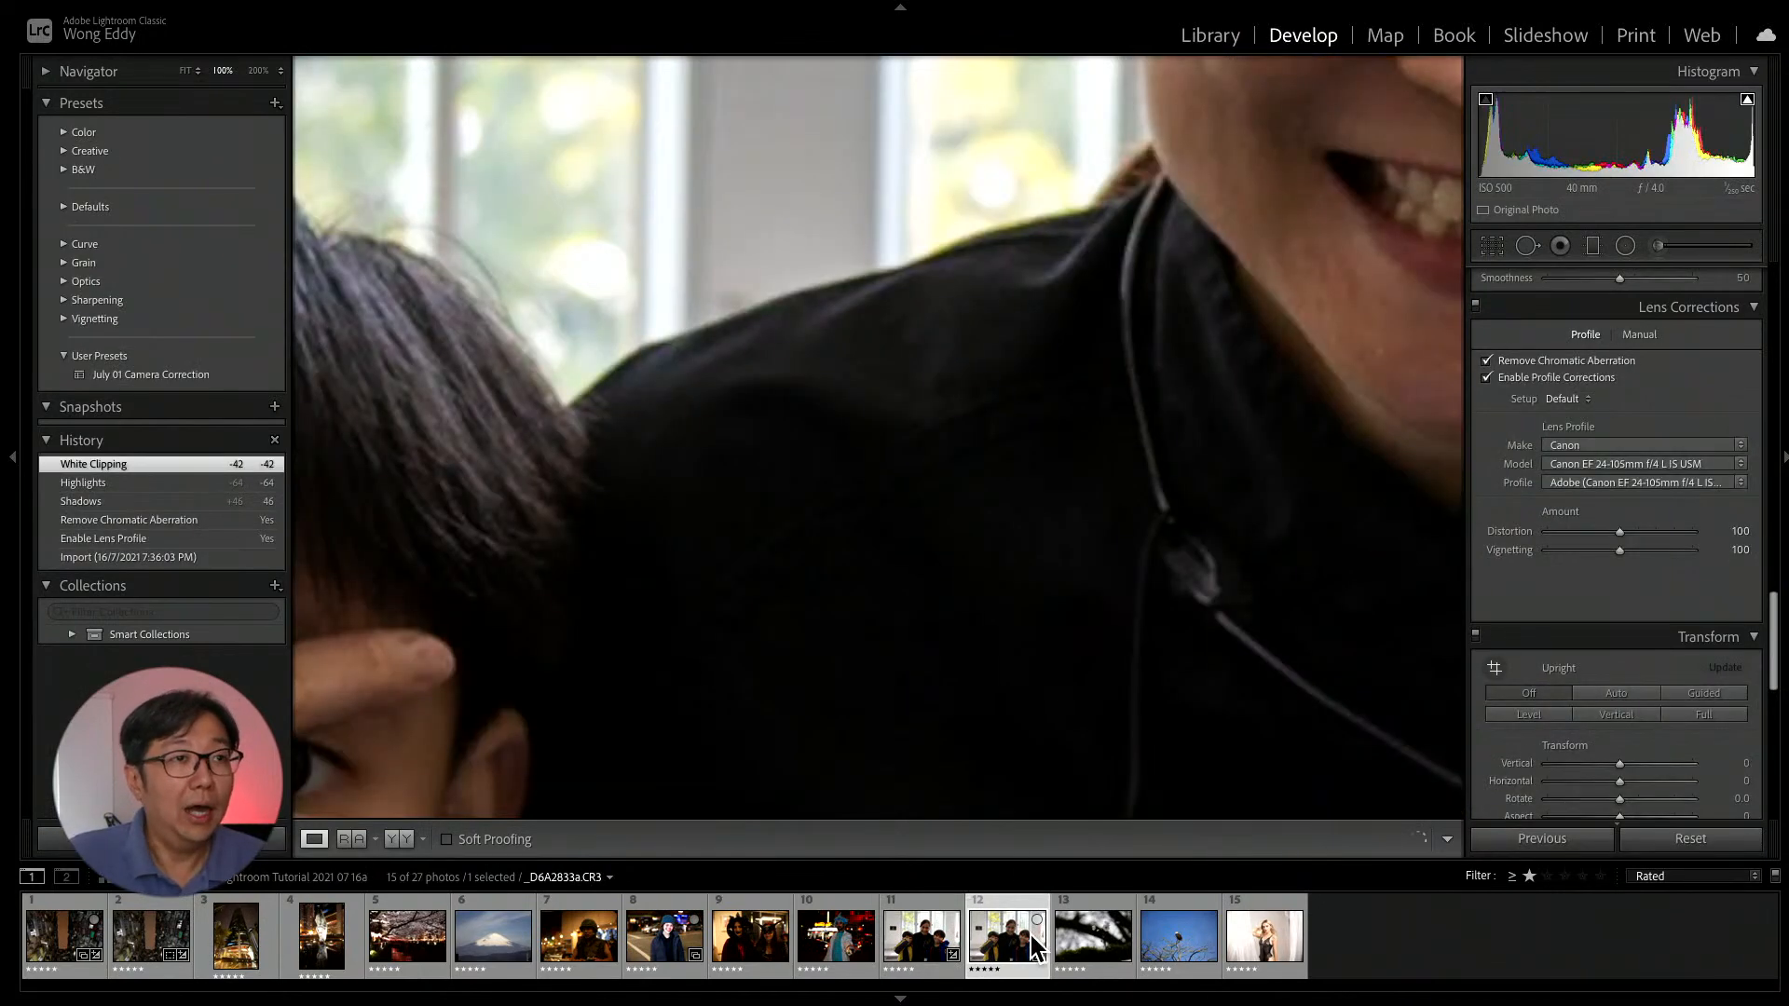
{"action": "left_click", "coordinate": [956, 640]}
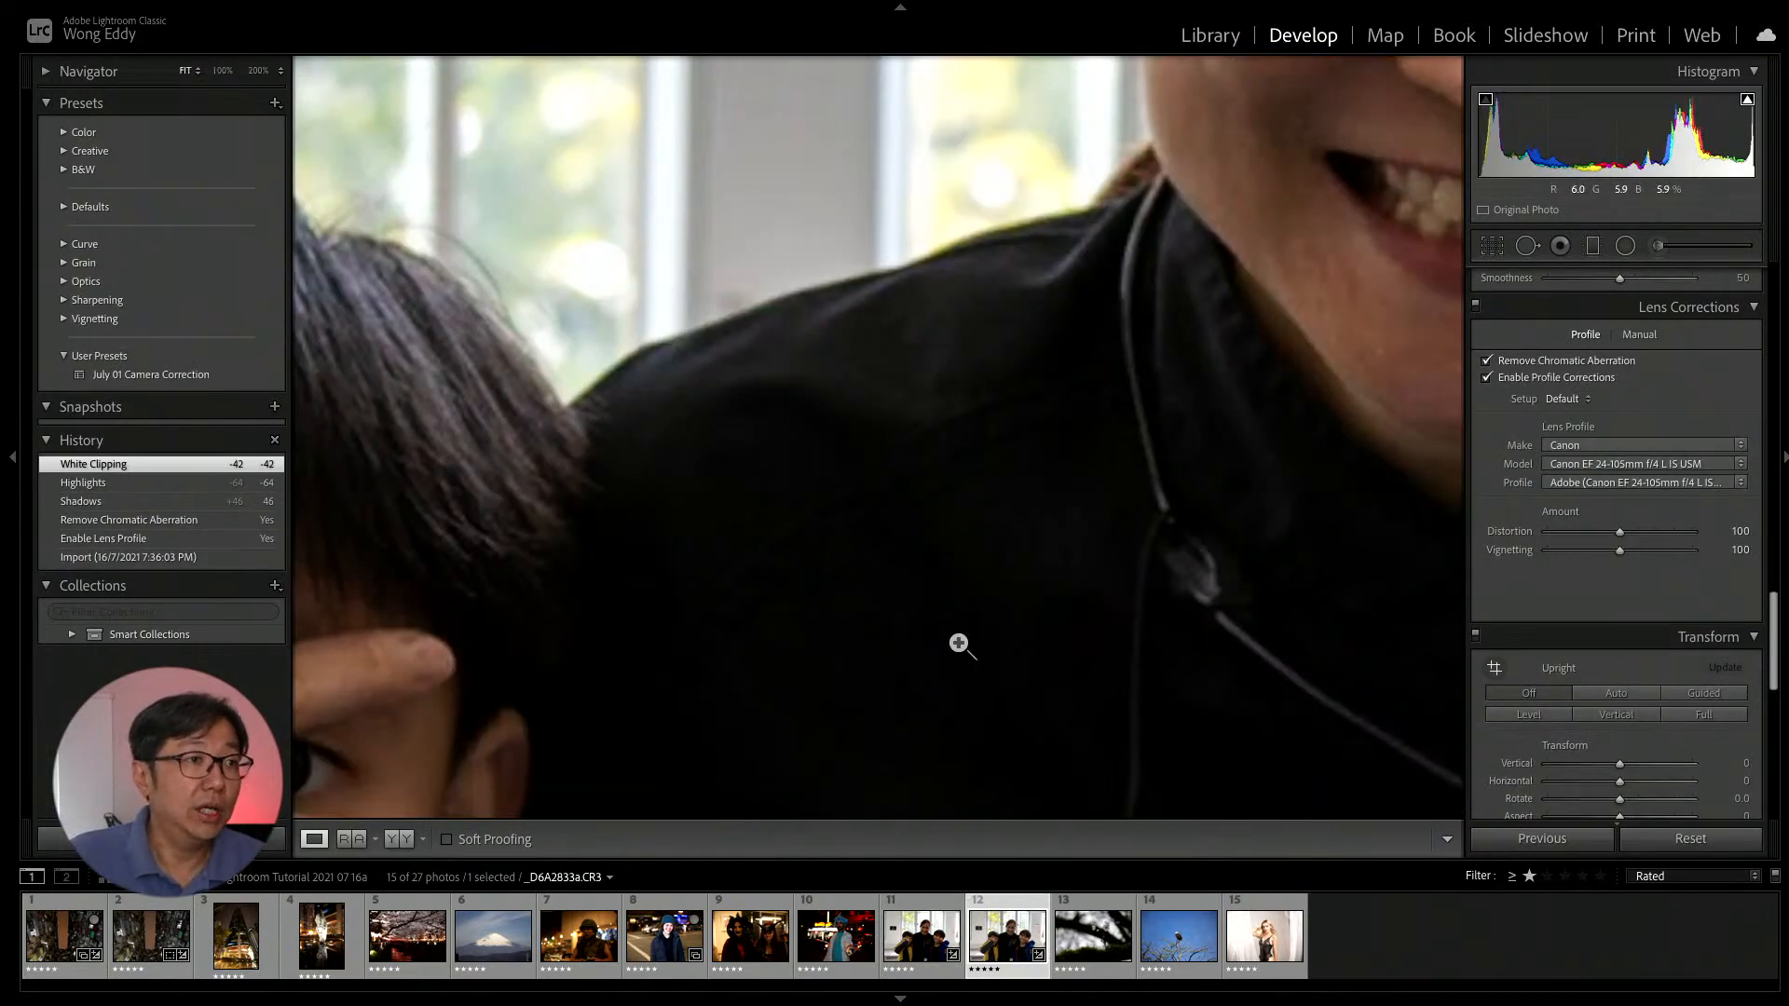
{"action": "left_click", "coordinate": [948, 568]}
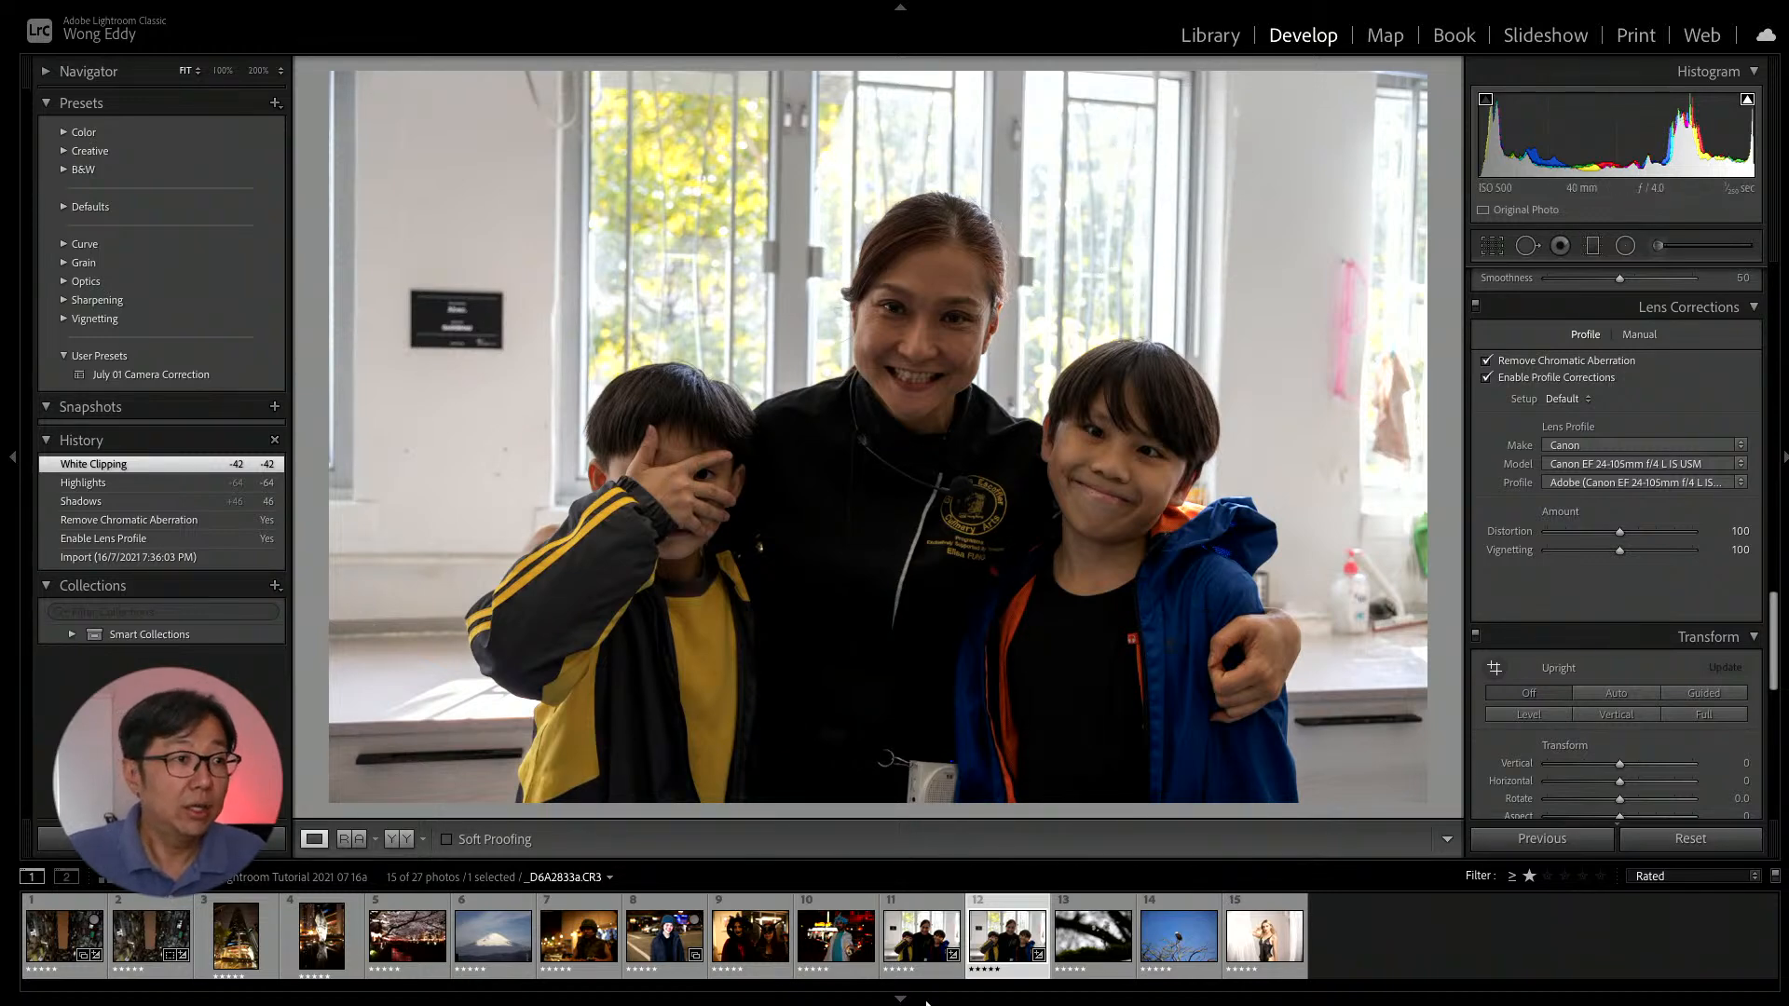
{"action": "left_click", "coordinate": [921, 932]}
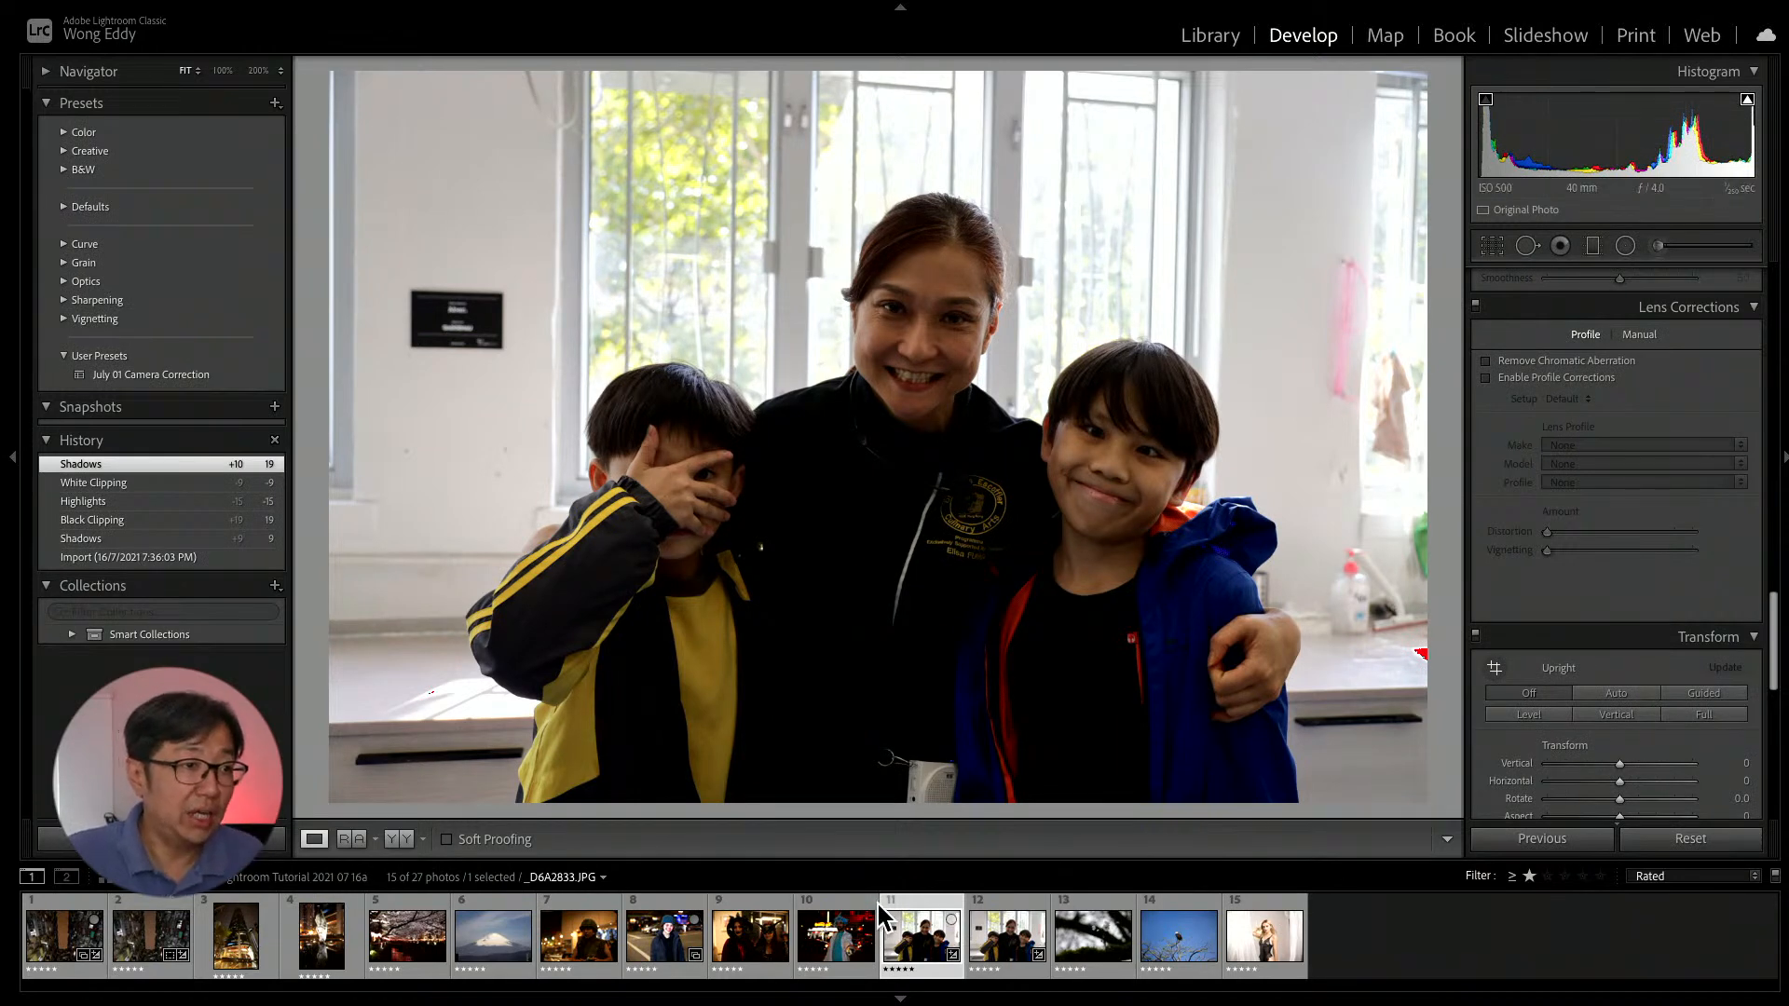
Enable profile corrections and Remove Chromatic Aberration for the night skyscraper photo, _D6A4033a.CR3.
{"action": "left_click", "coordinate": [778, 969]}
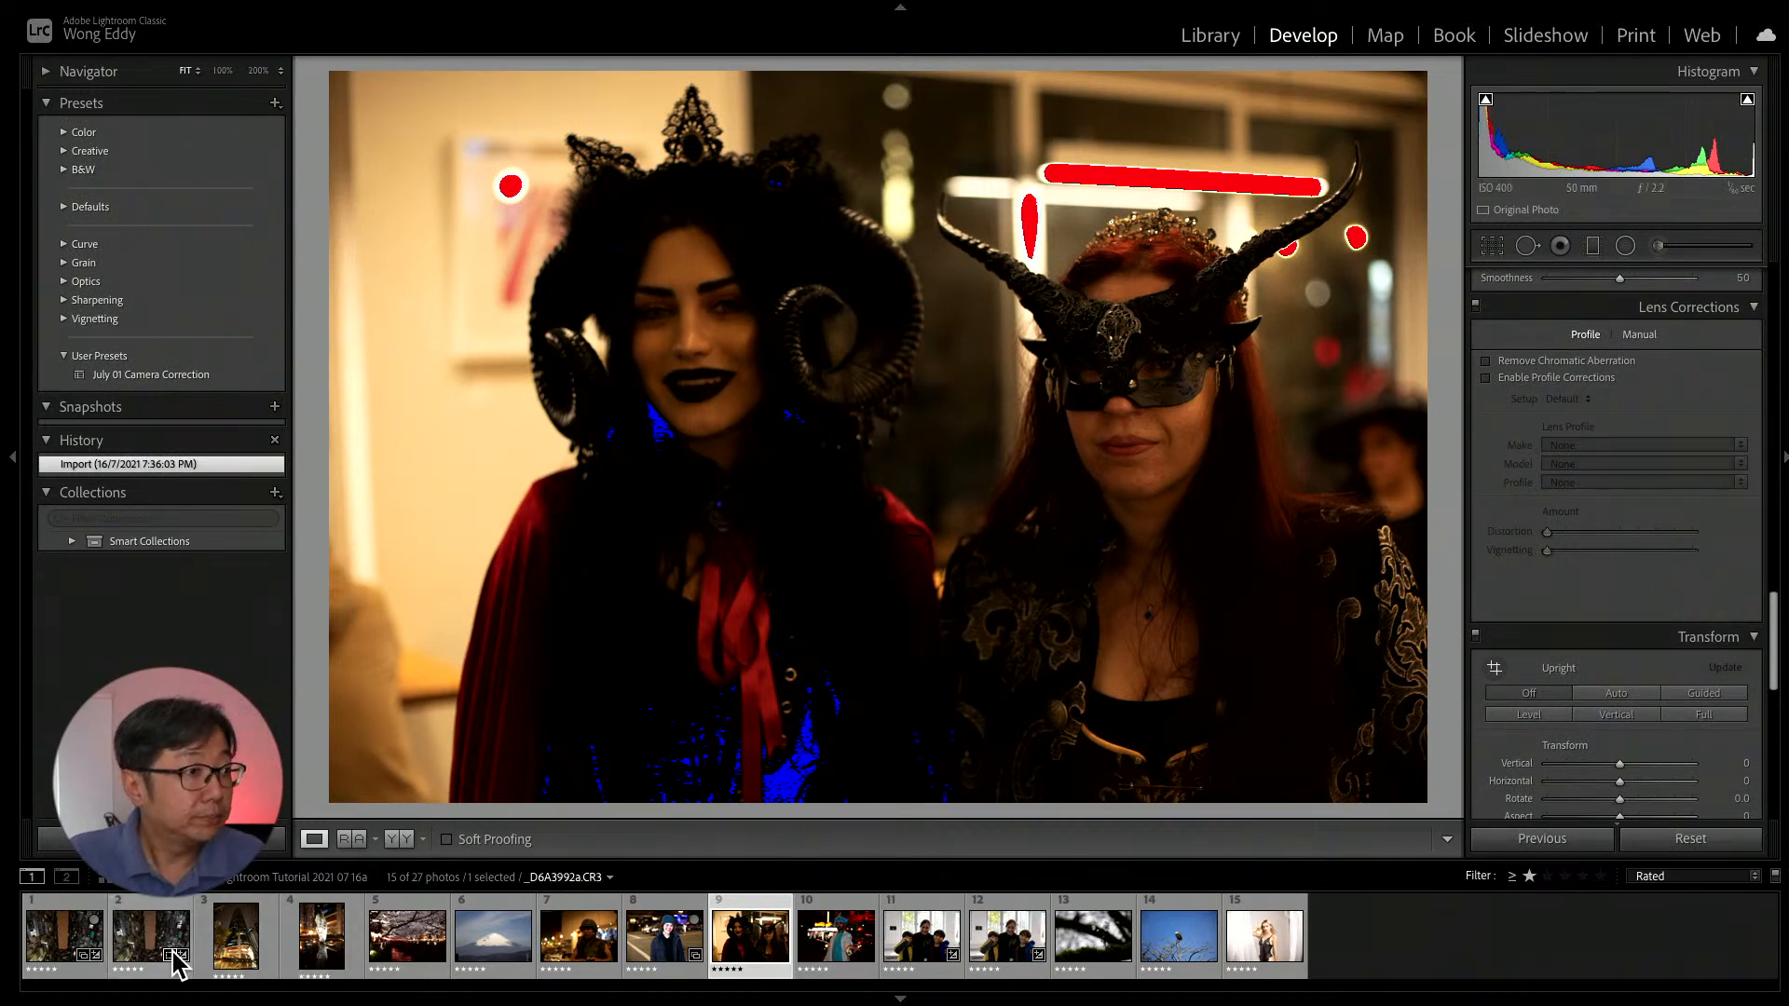
{"action": "left_click", "coordinate": [238, 951]}
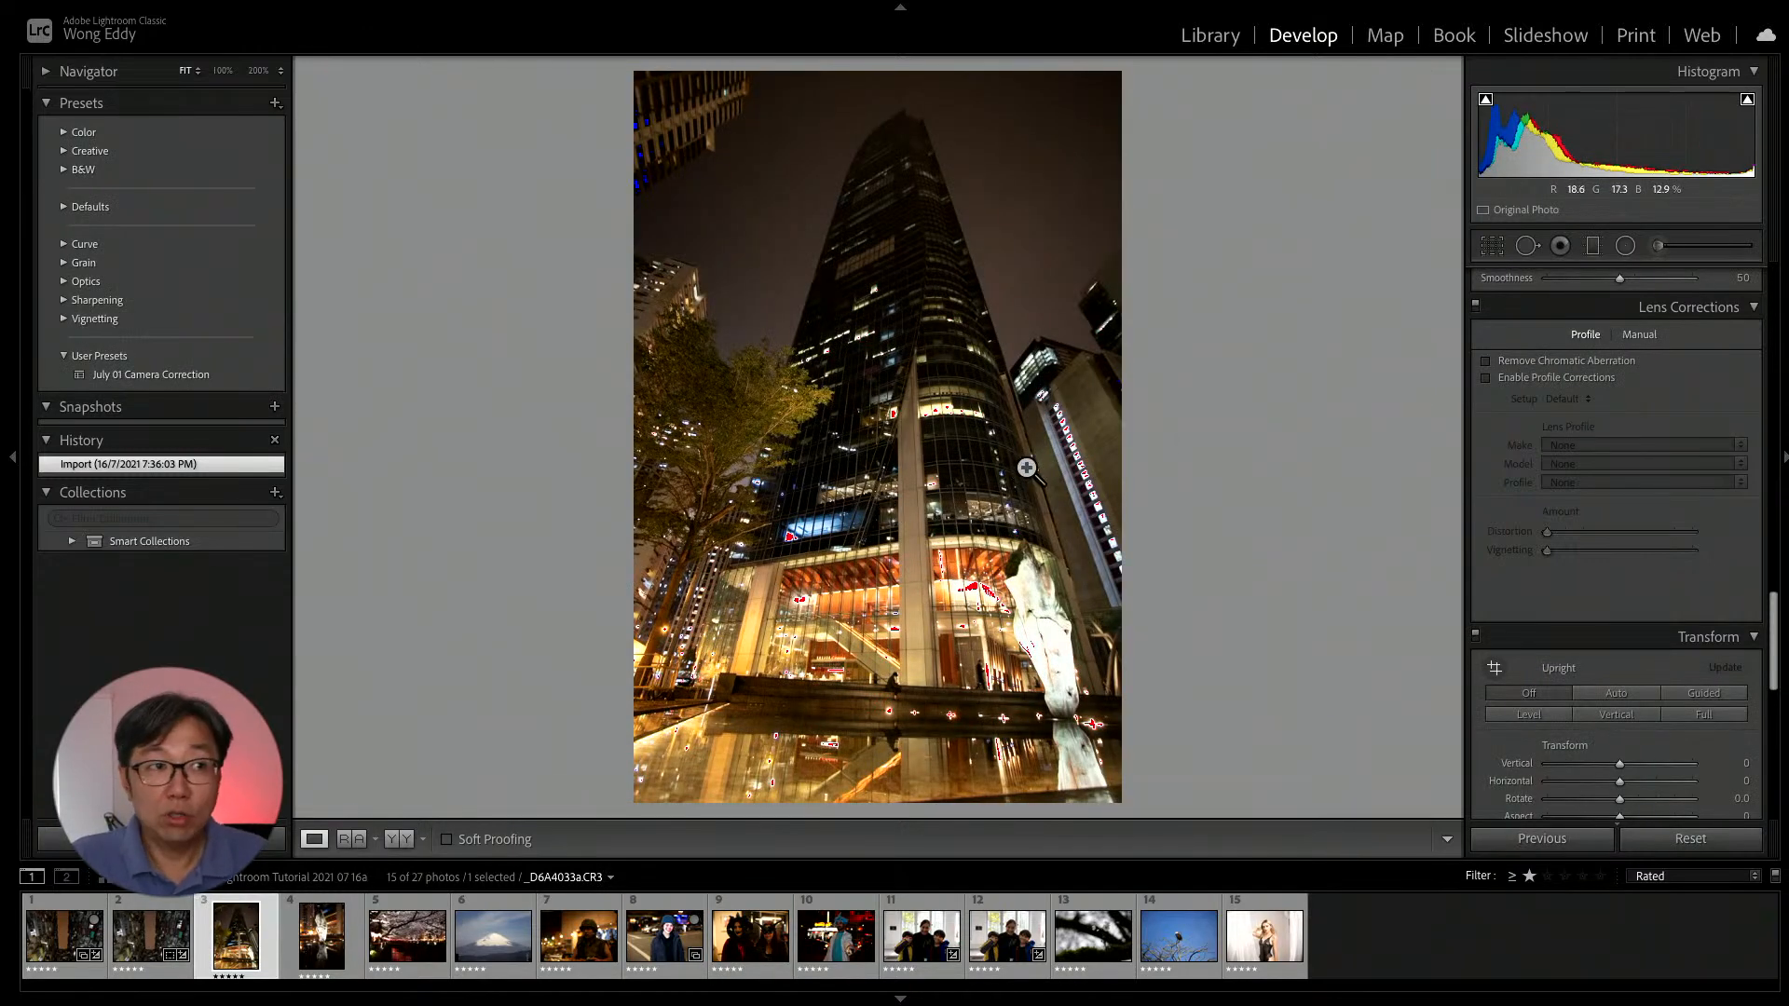
{"action": "left_click", "coordinate": [1599, 379]}
{"action": "left_click", "coordinate": [1605, 363]}
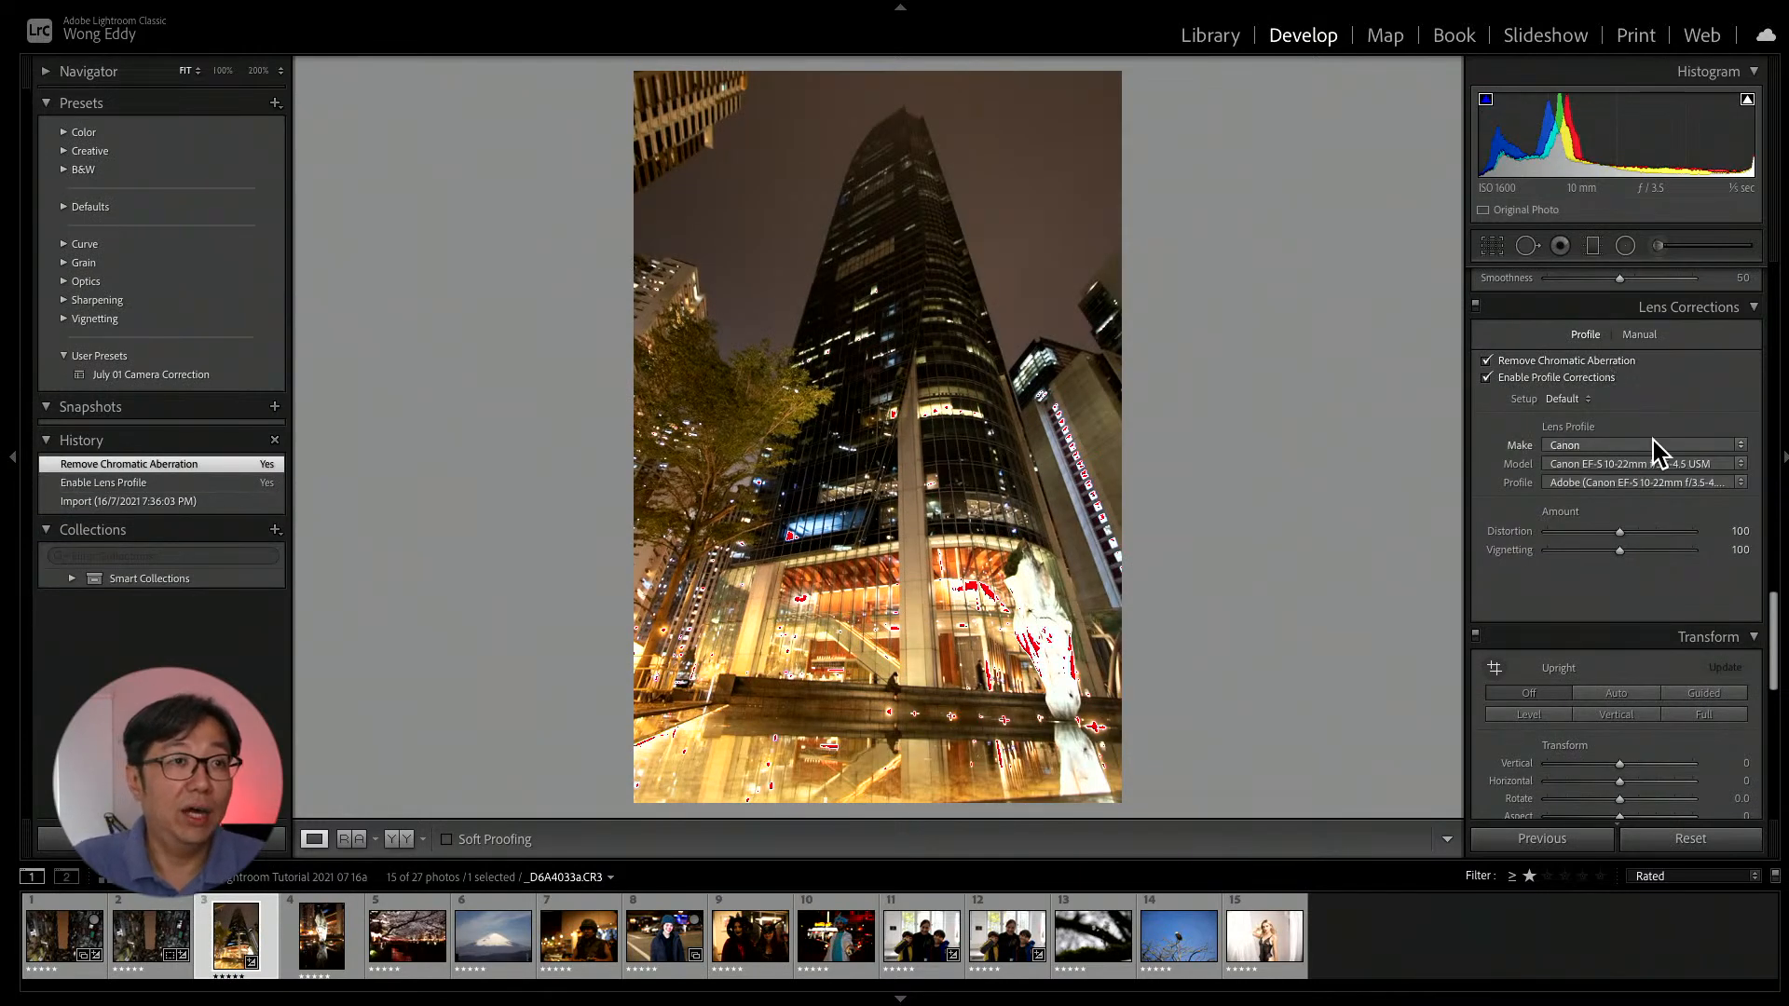
Set Whites to -77, Highlights to -27 and Exposure to -0.20 on the night skyscraper photo.
{"action": "scroll", "coordinate": [1701, 542], "scroll_direction": "up", "scroll_amount": 8}
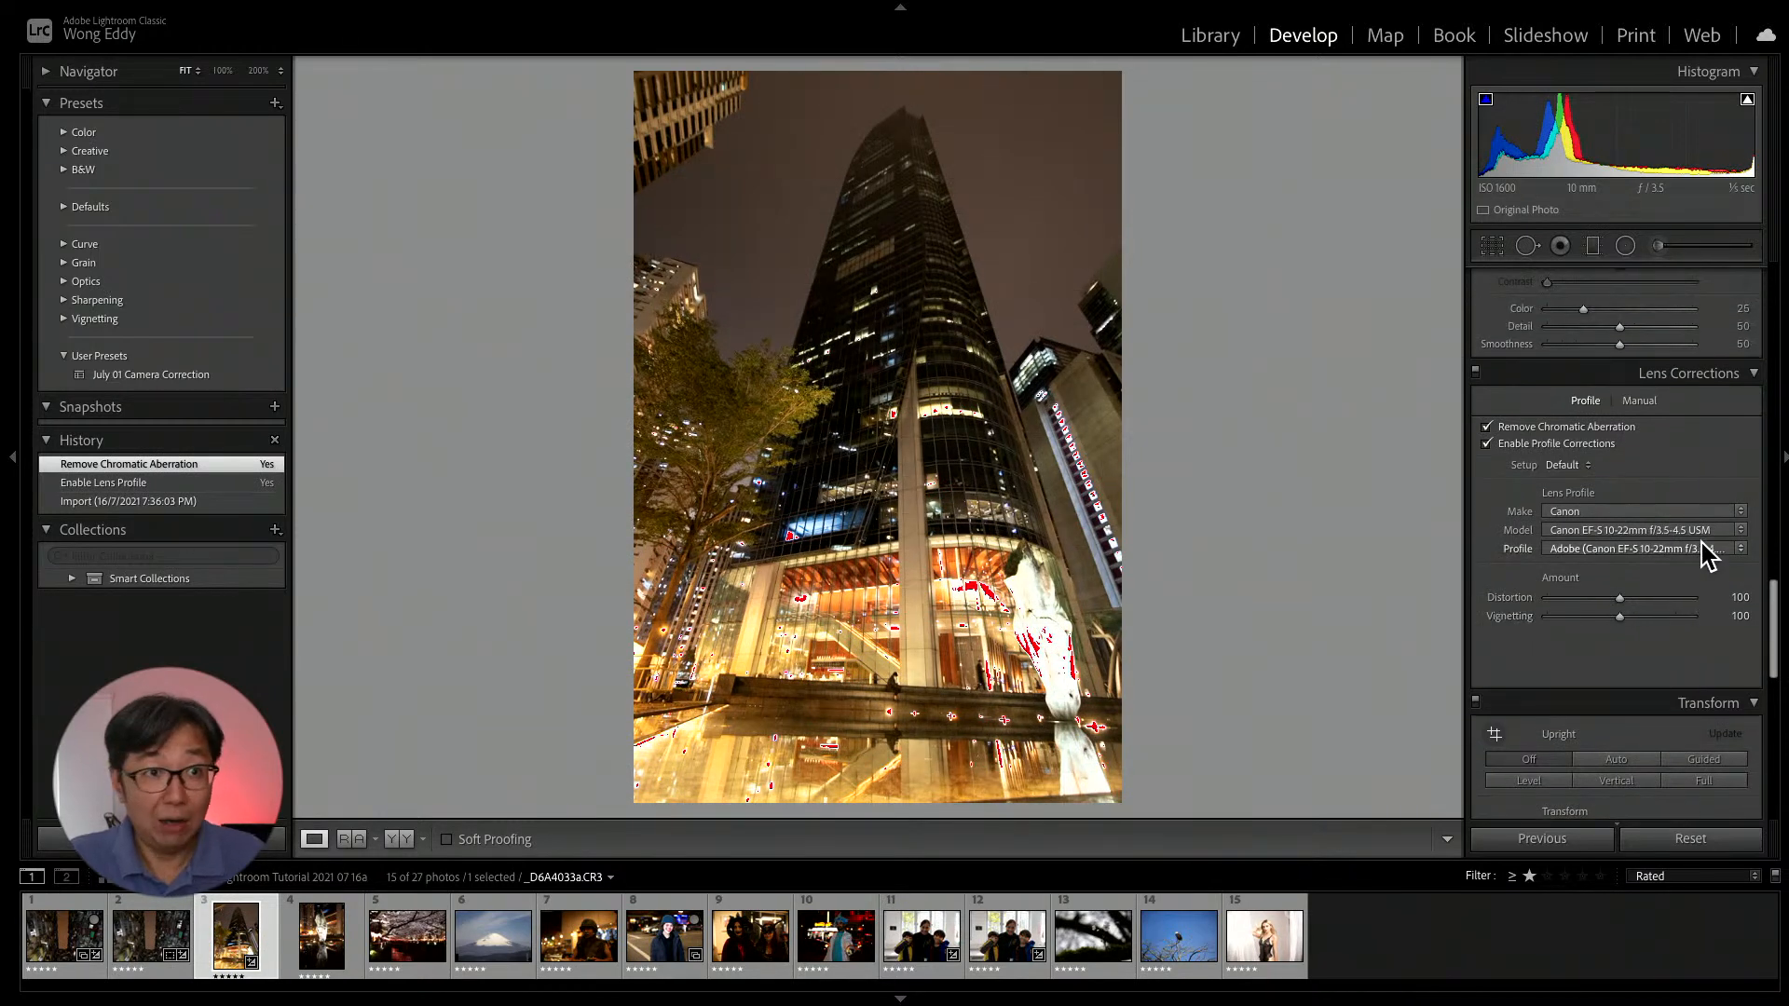
{"action": "scroll", "coordinate": [1702, 545], "scroll_direction": "up", "scroll_amount": 12}
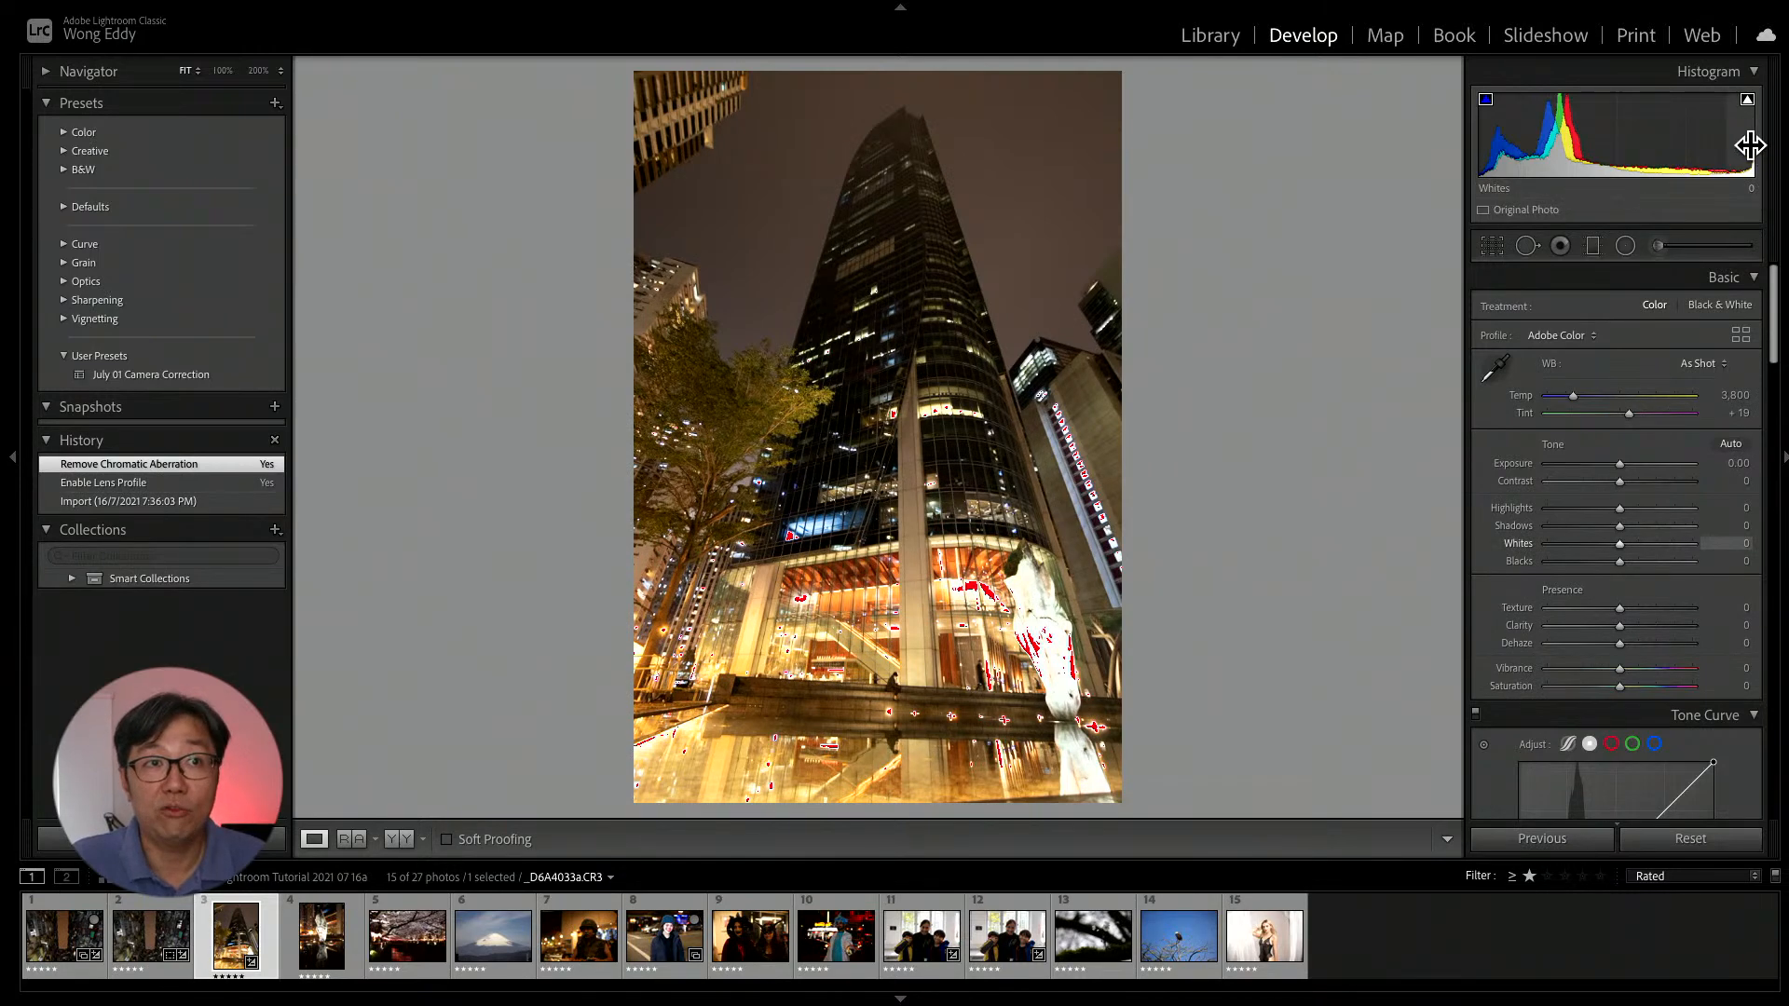
{"action": "left_click_drag", "start_coordinate": [1755, 130], "coordinate": [1695, 138]}
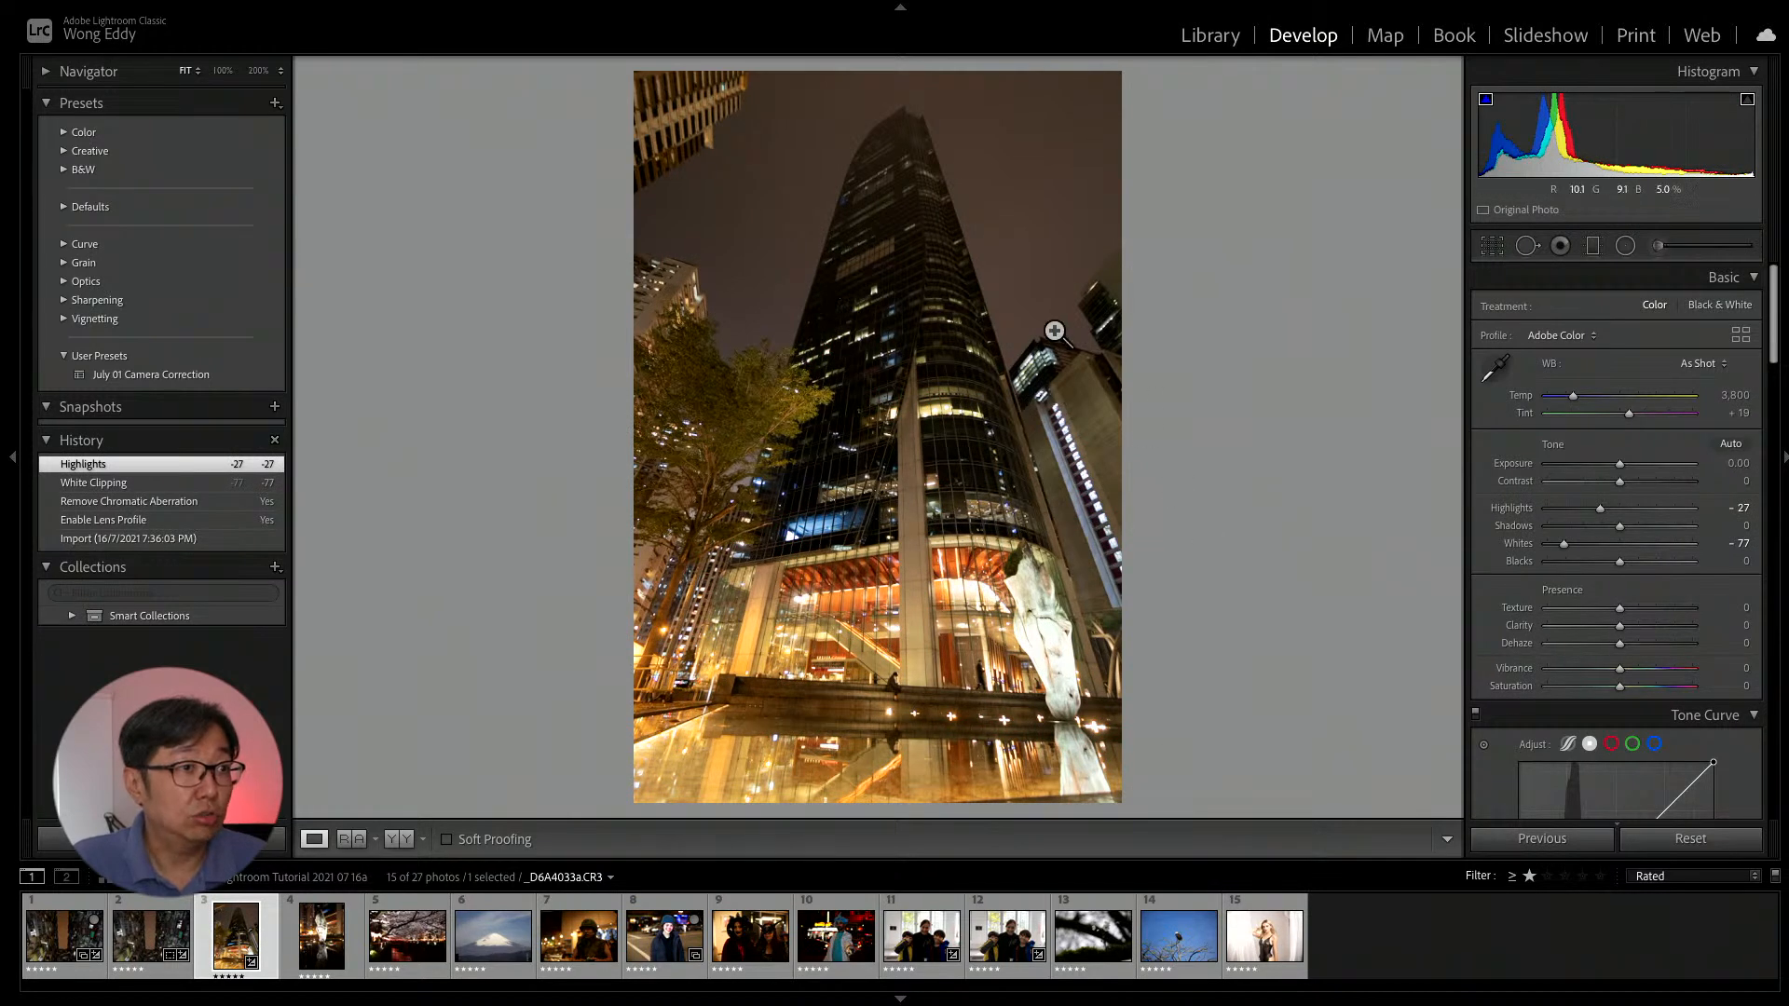
{"action": "left_click_drag", "start_coordinate": [1577, 143], "coordinate": [1583, 145]}
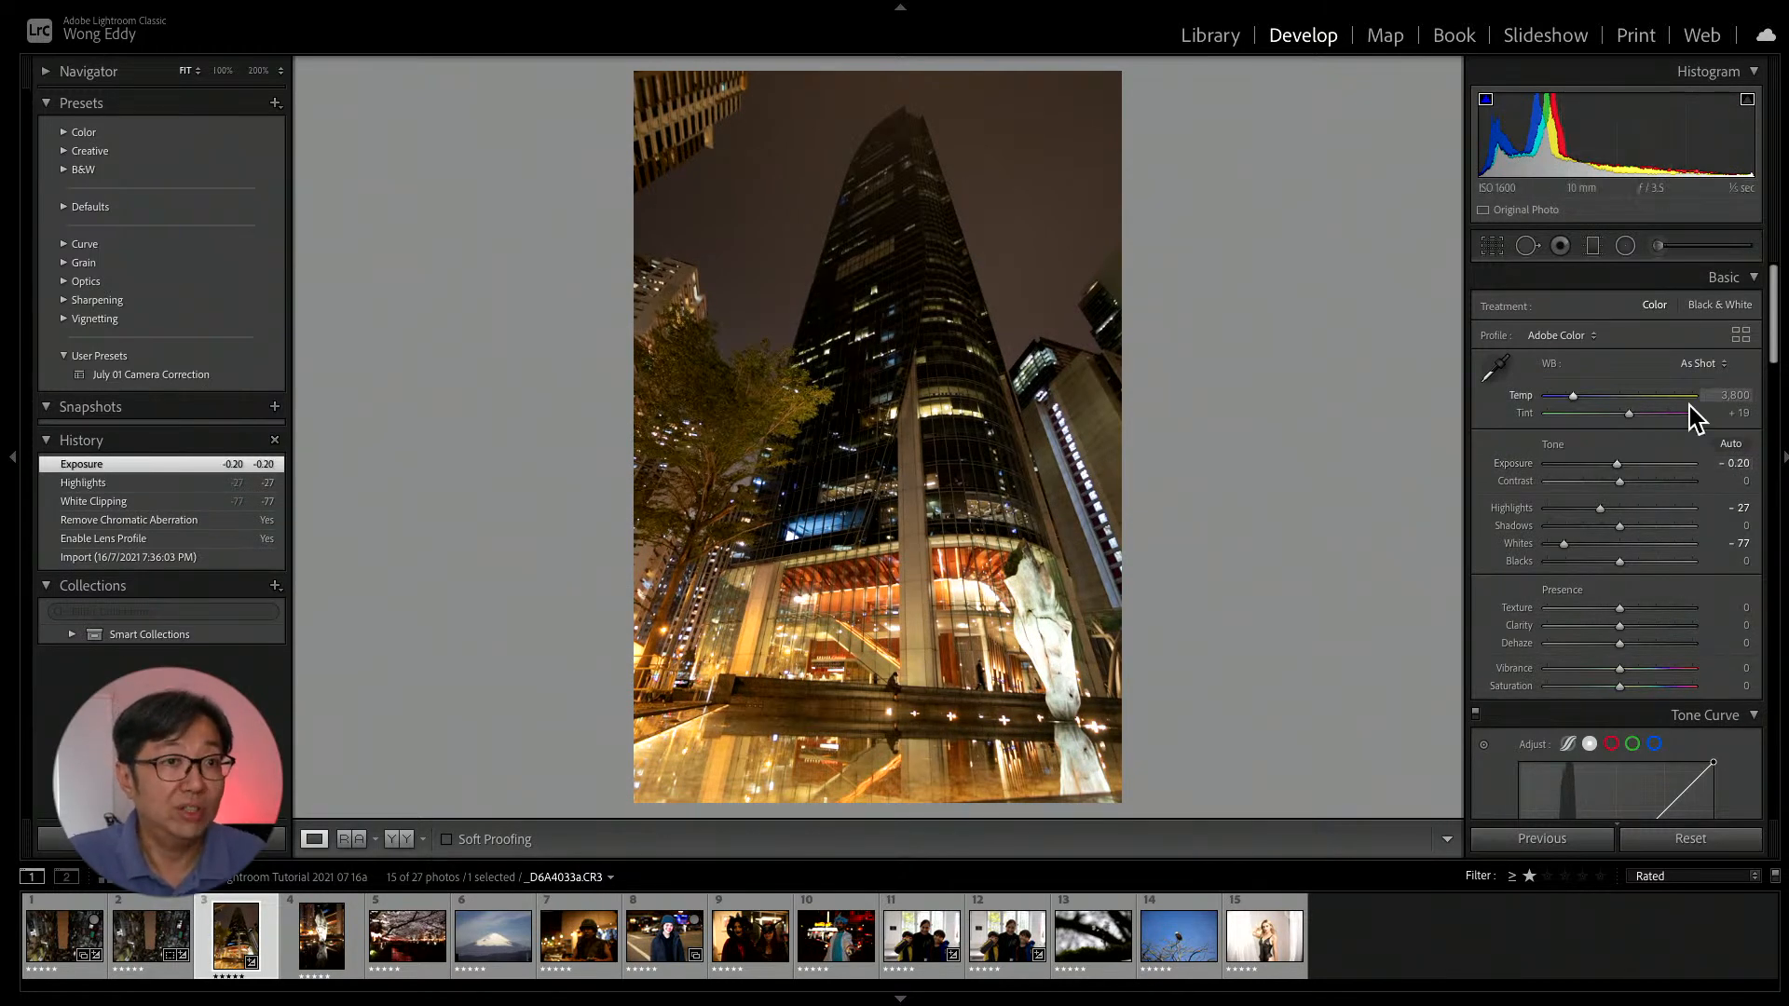
Set the skyscraper photo's white balance Temp to 3,241 and check its framing with the crop grid, without cropping.
{"action": "left_click_drag", "start_coordinate": [1573, 399], "coordinate": [1564, 399]}
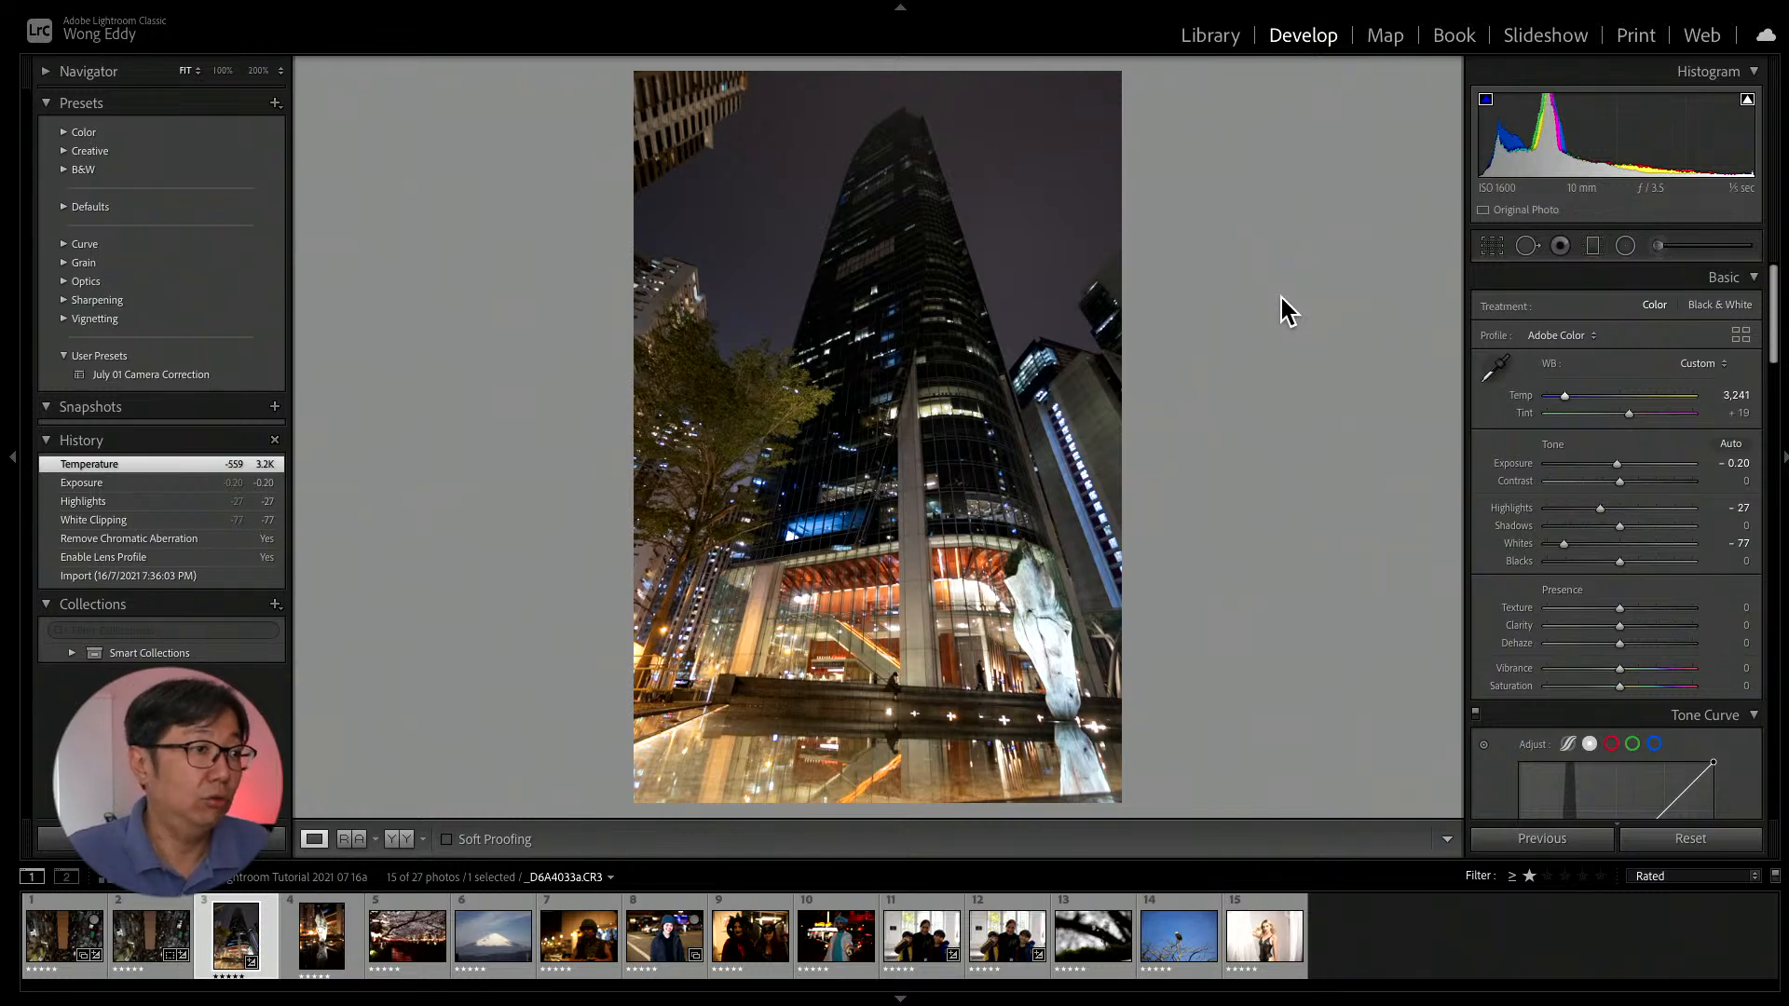
{"action": "left_click", "coordinate": [1497, 247]}
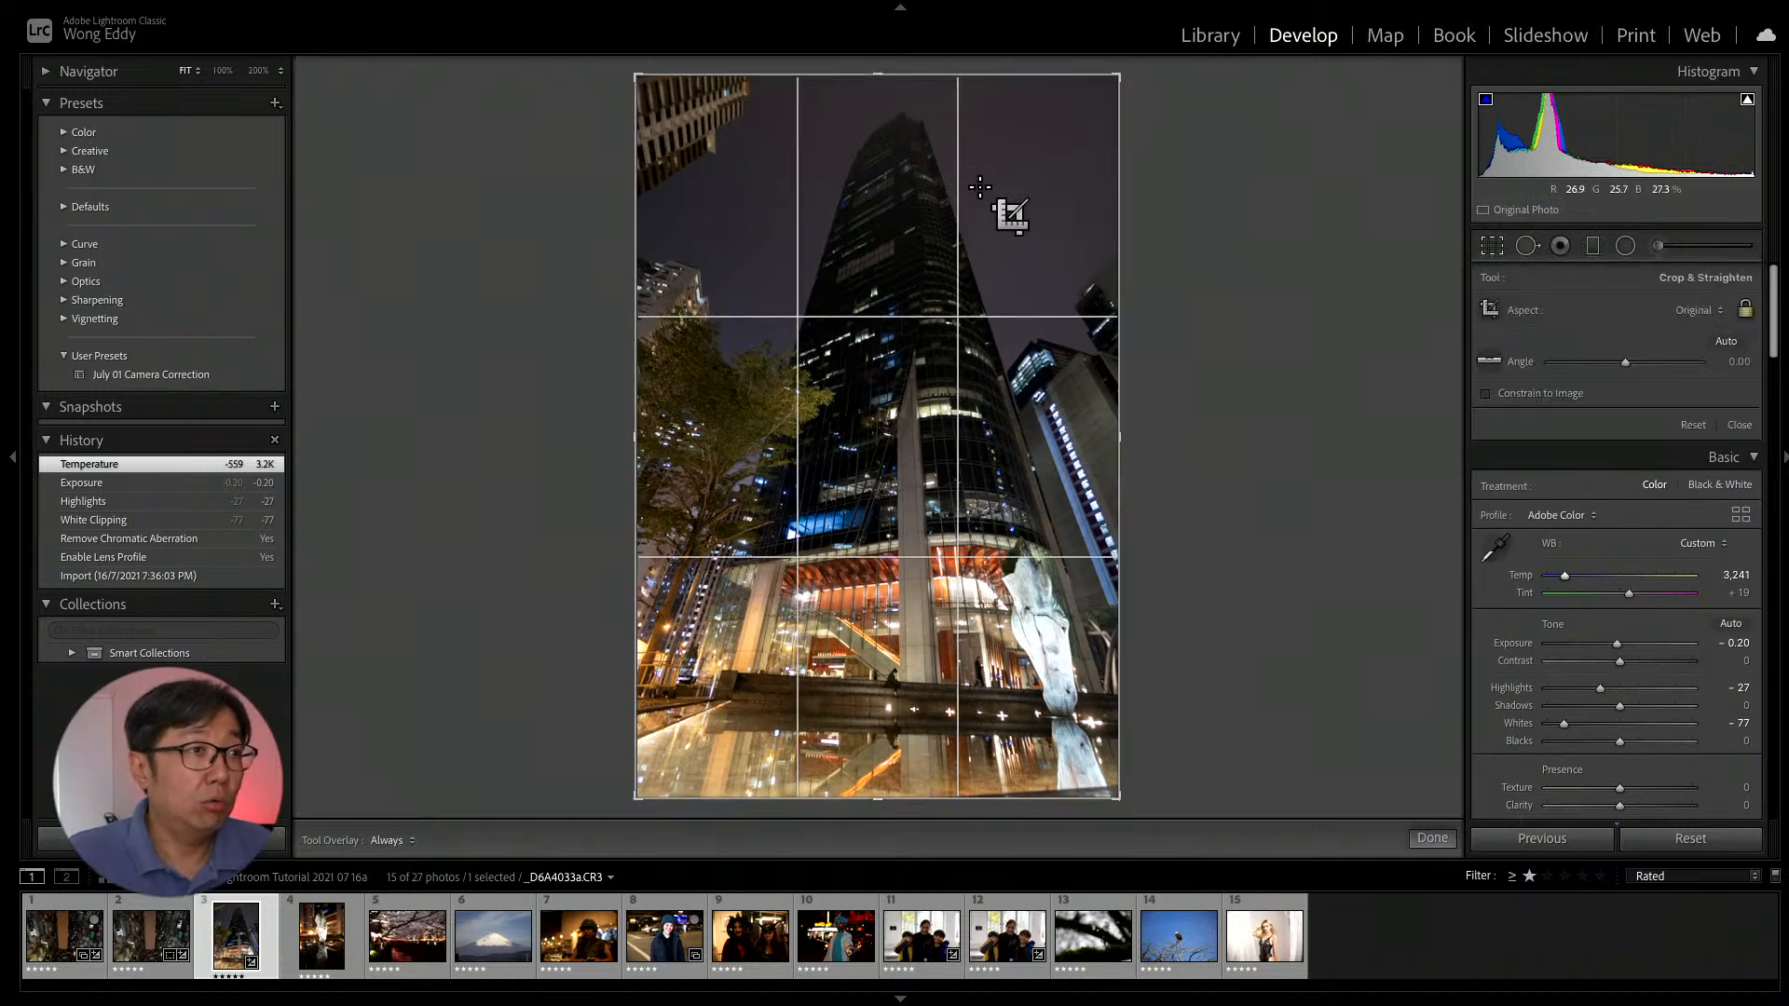
{"action": "left_click", "coordinate": [1489, 250]}
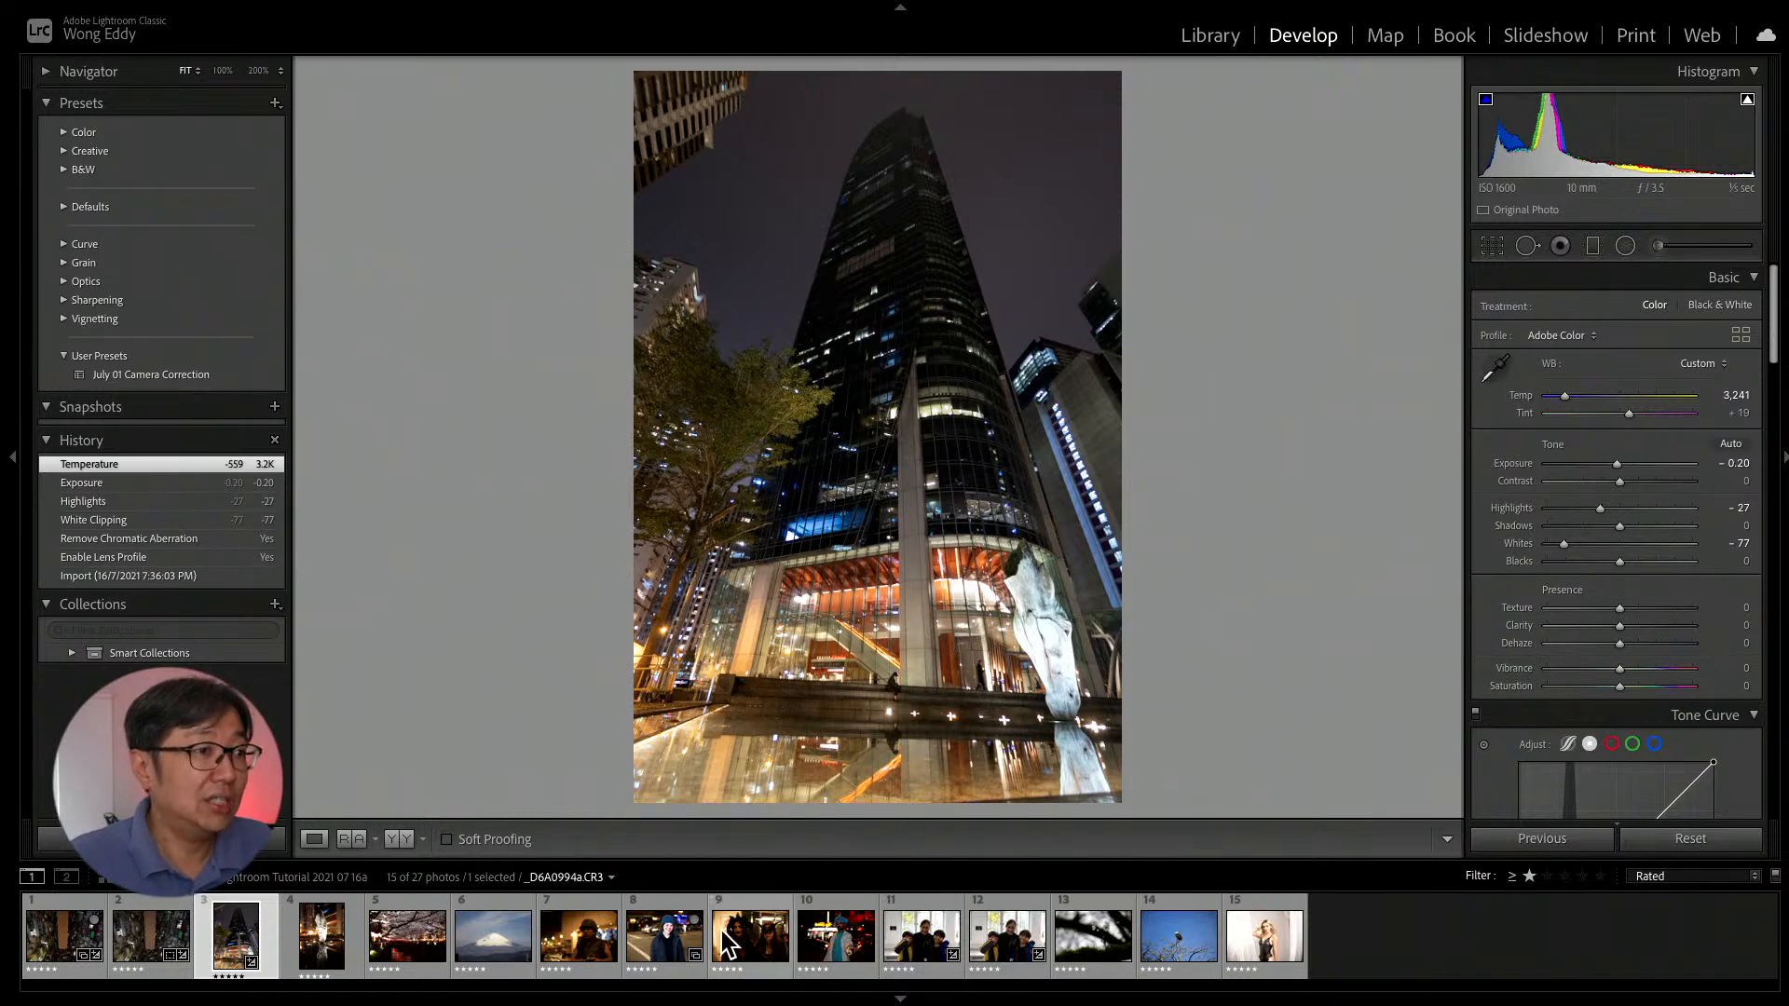
Draw an inverted radial filter around the clipped car headlights beside the woman's shoulder in the night portrait _D6A0956a.CR3.
{"action": "left_click", "coordinate": [655, 946]}
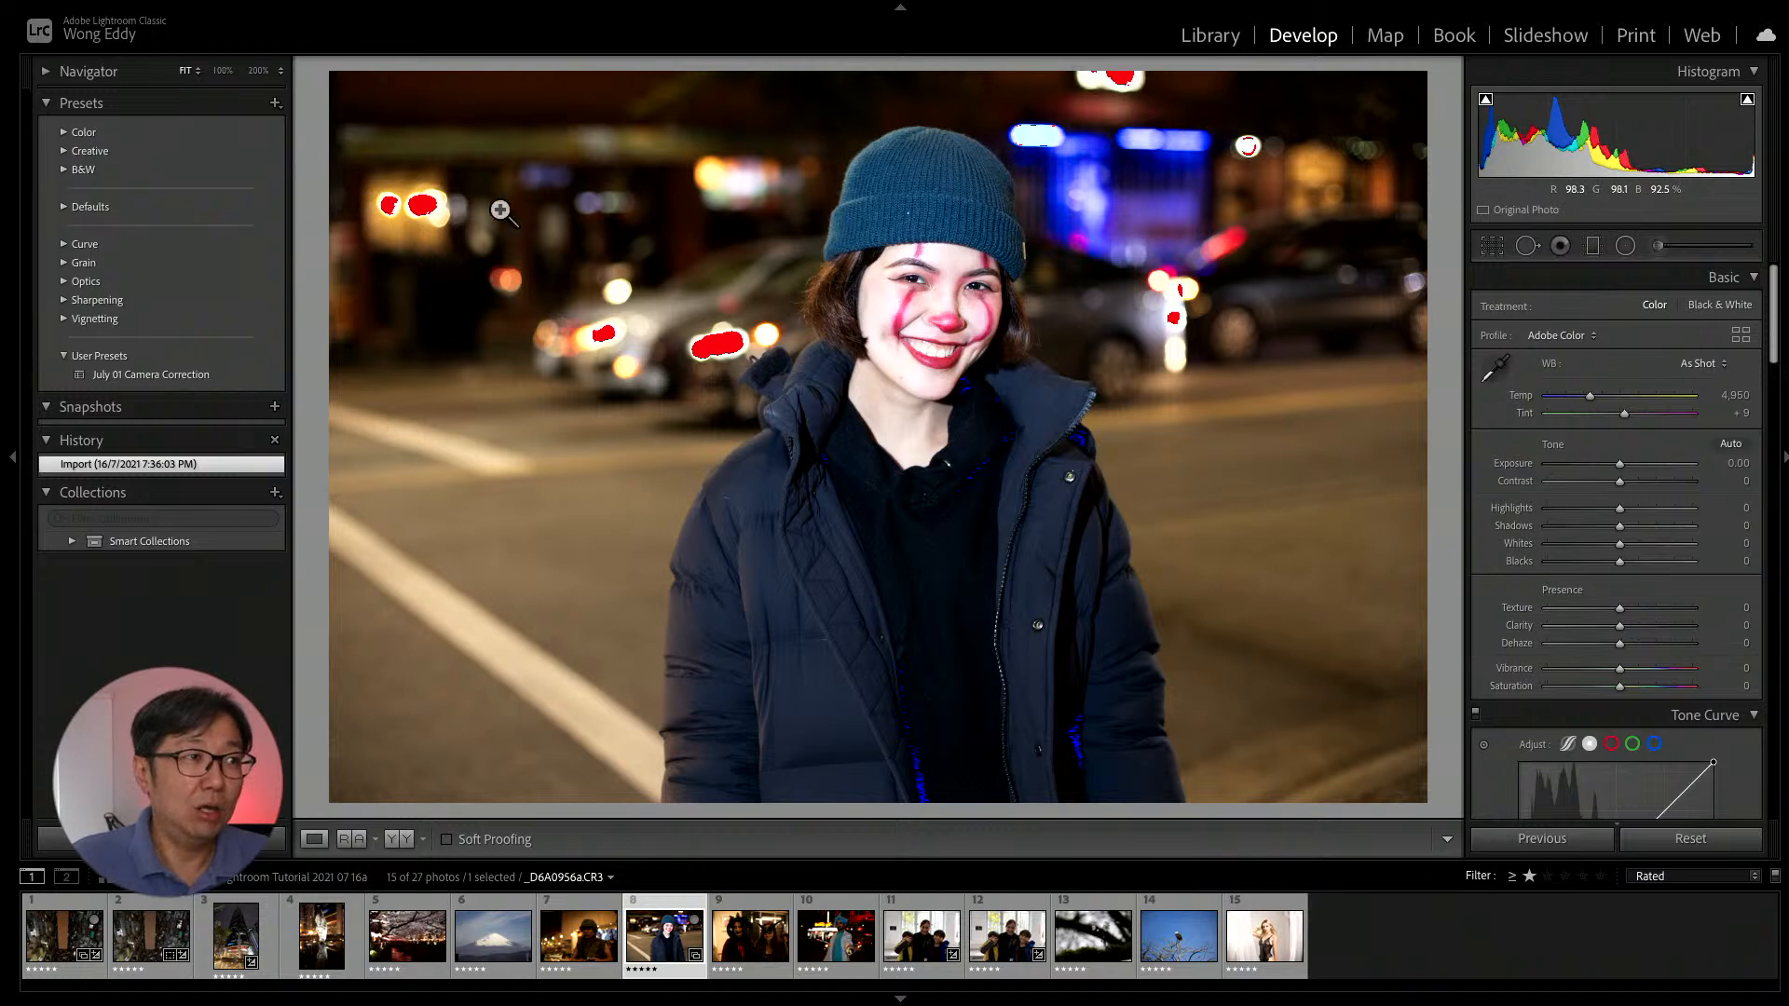
{"action": "left_click", "coordinate": [1626, 247]}
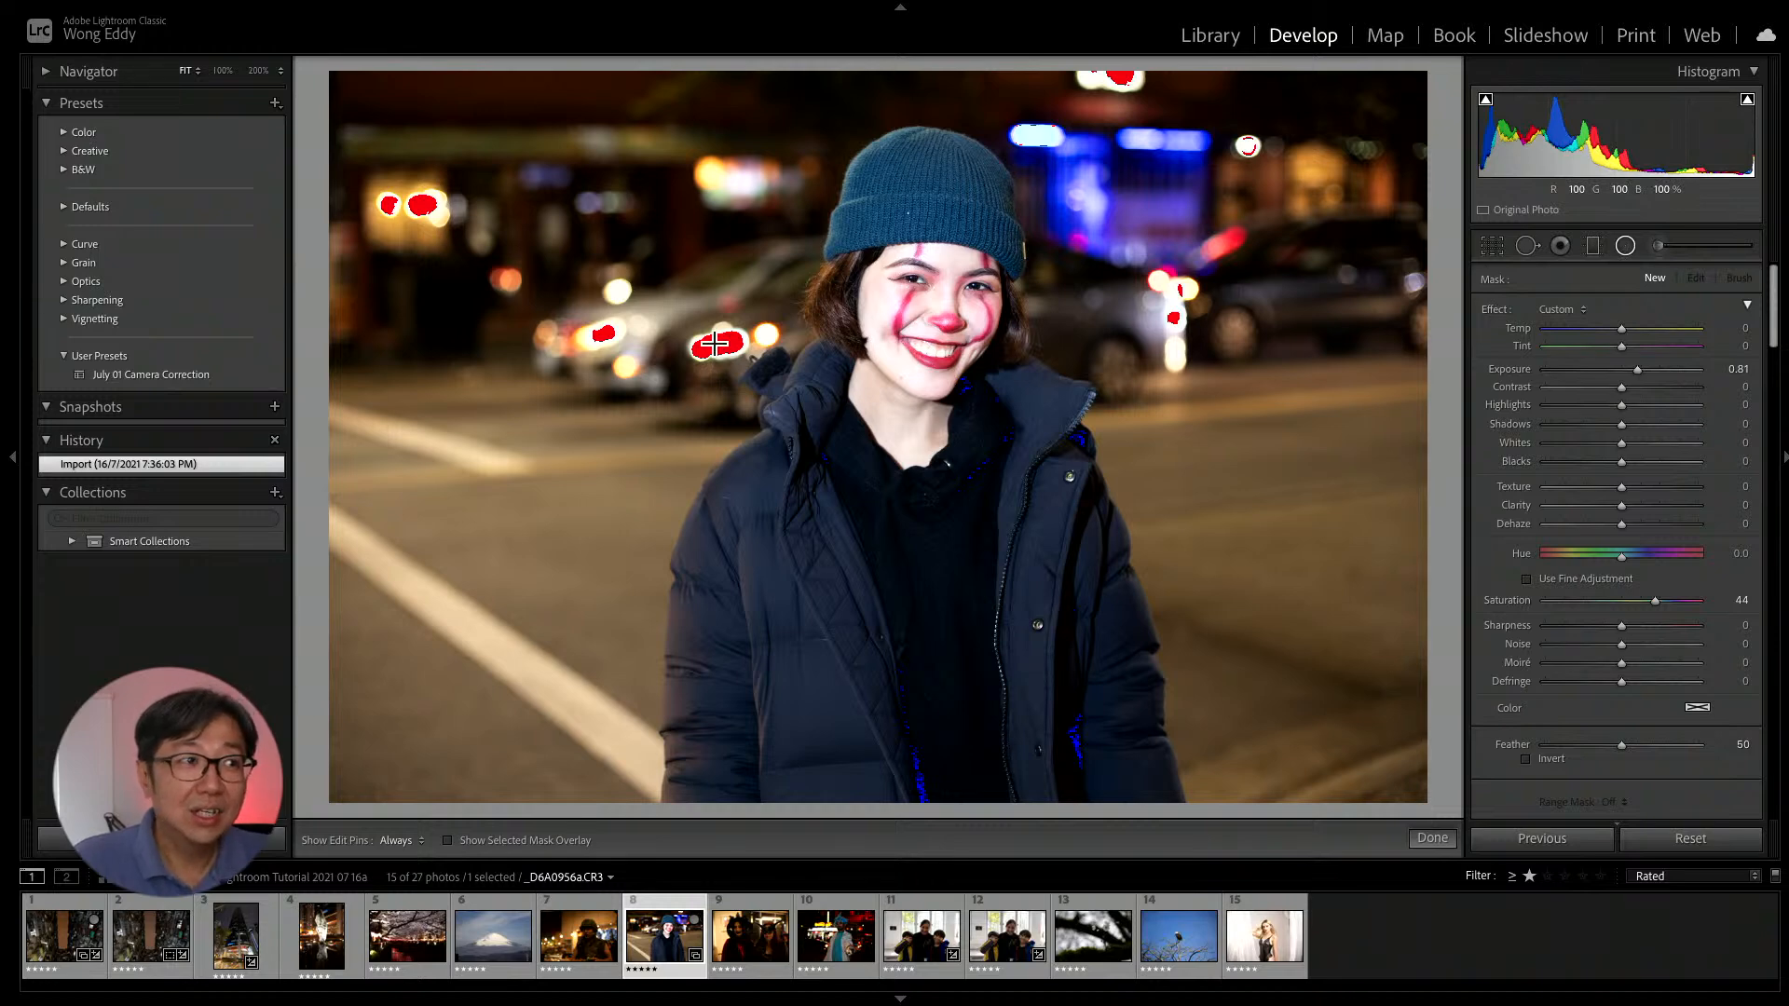
{"action": "key", "text": "z"}
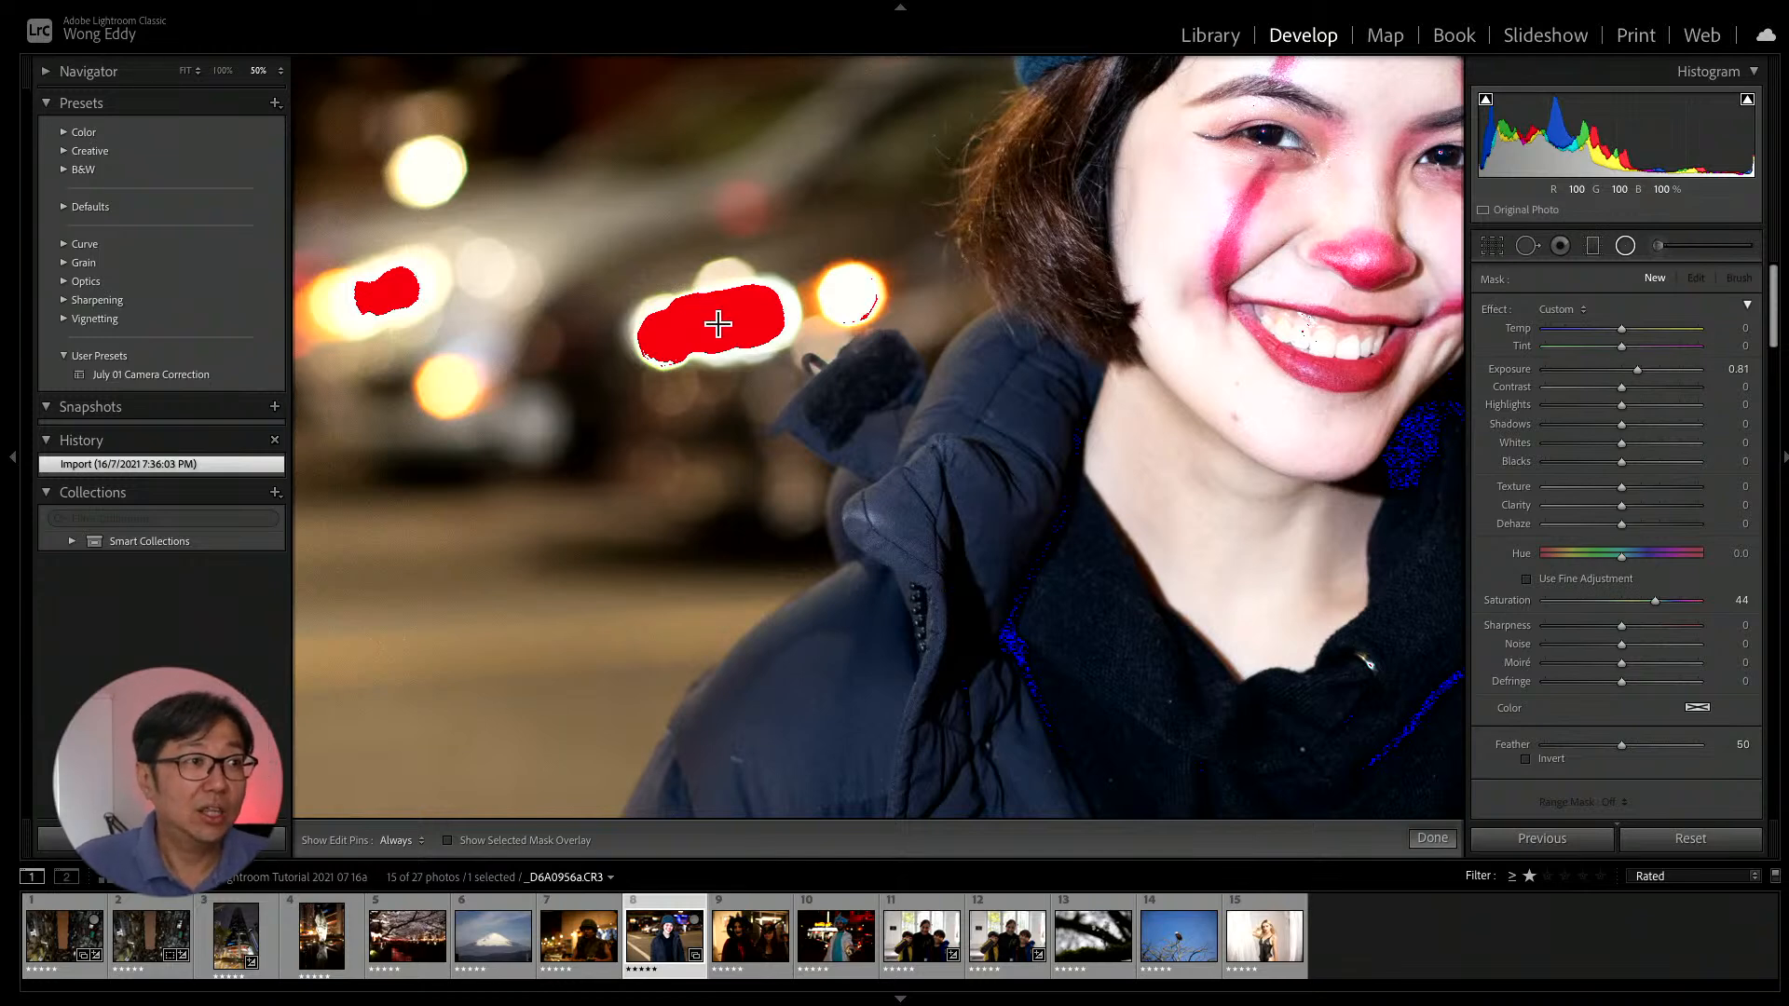
{"action": "left_click_drag", "start_coordinate": [717, 324], "coordinate": [805, 270]}
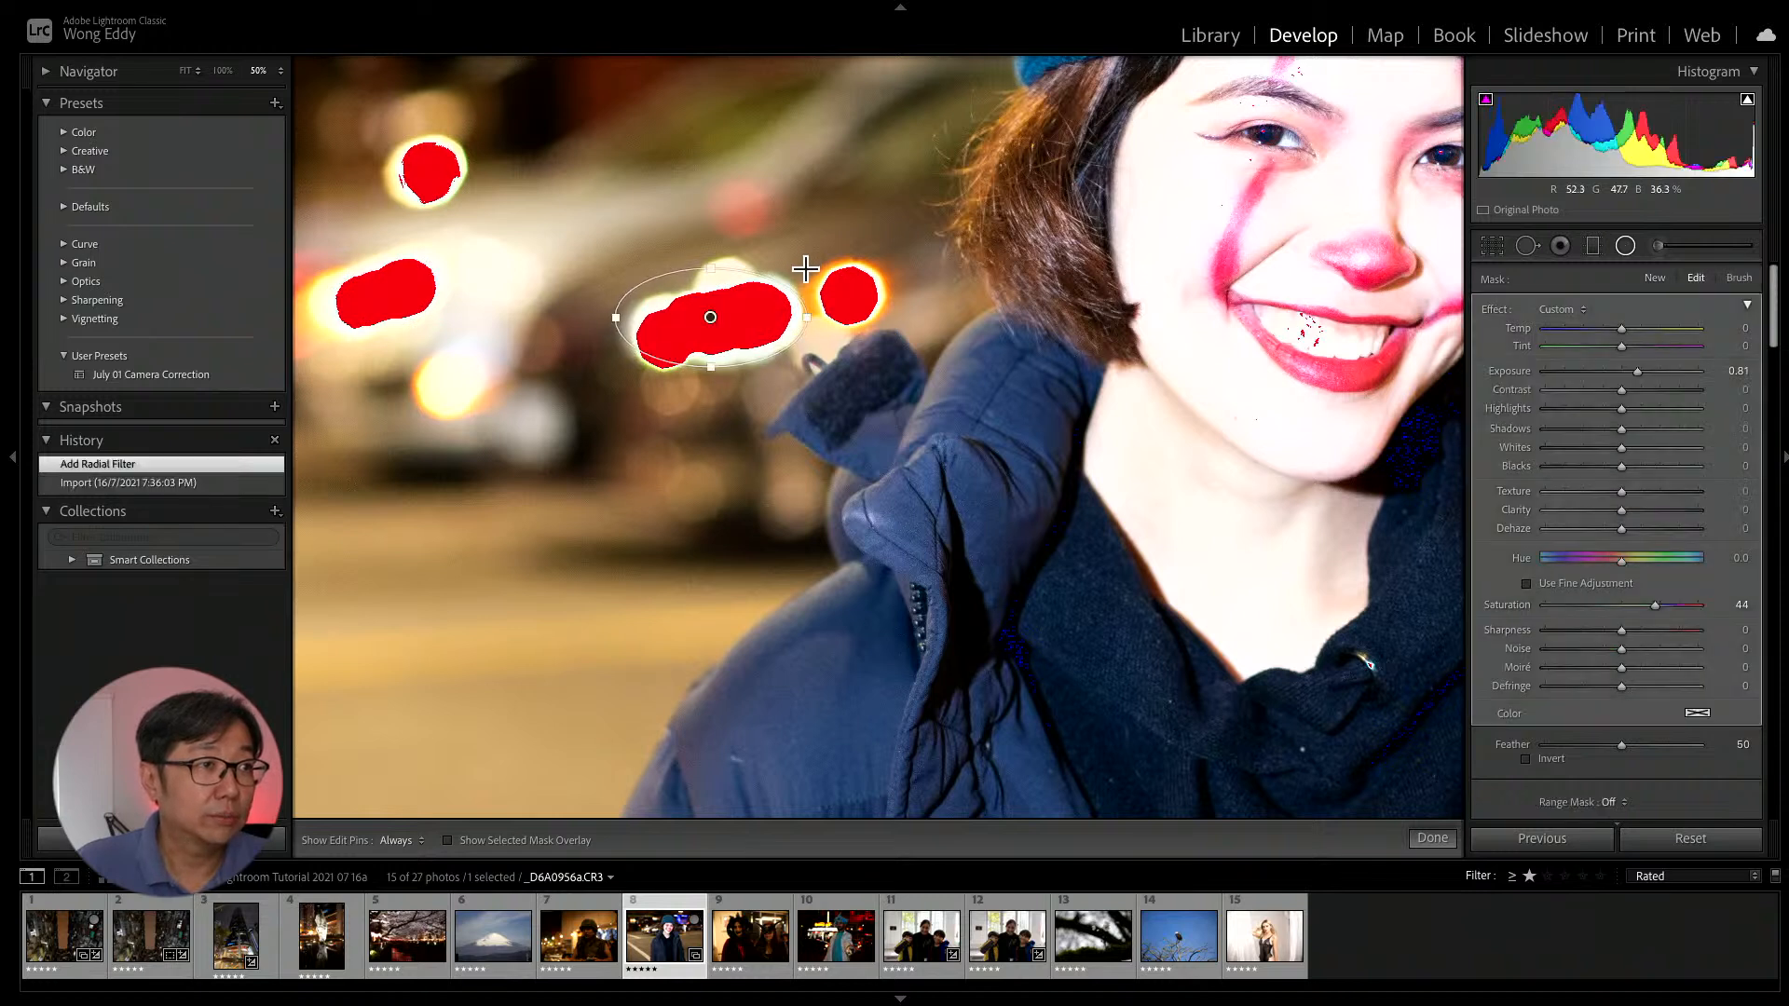
{"action": "scroll", "coordinate": [1641, 555], "scroll_direction": "down", "scroll_amount": 3}
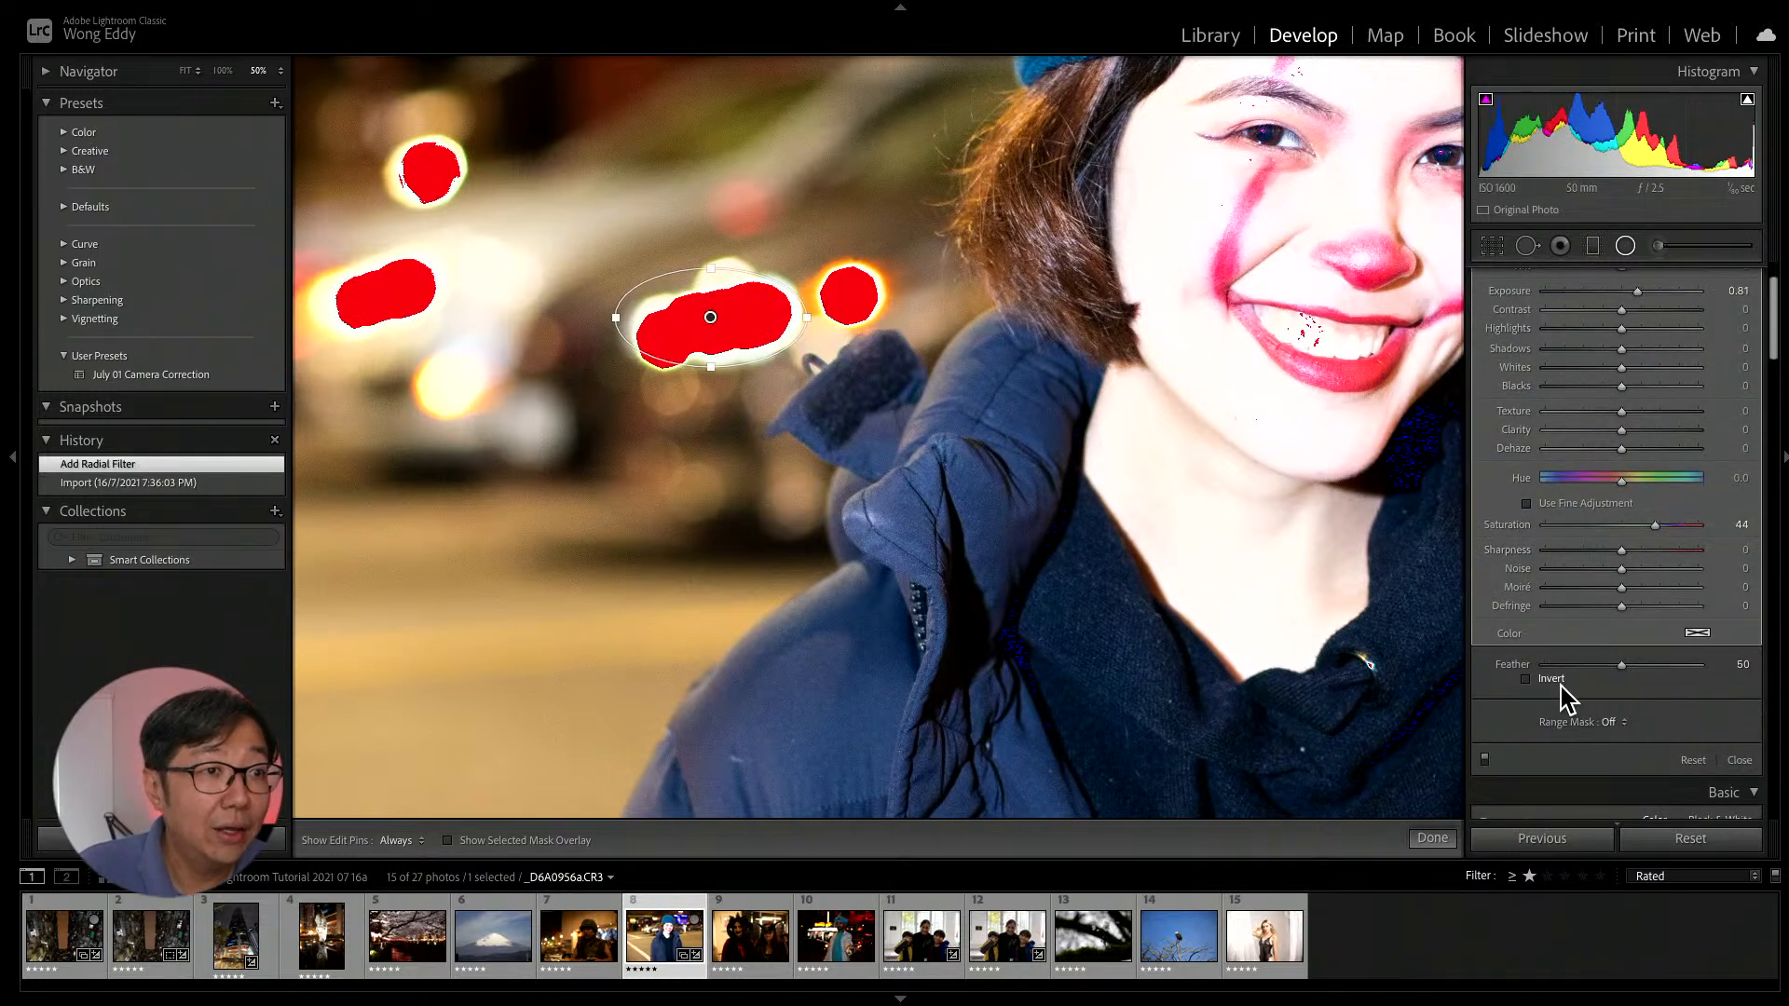
{"action": "left_click", "coordinate": [1525, 680]}
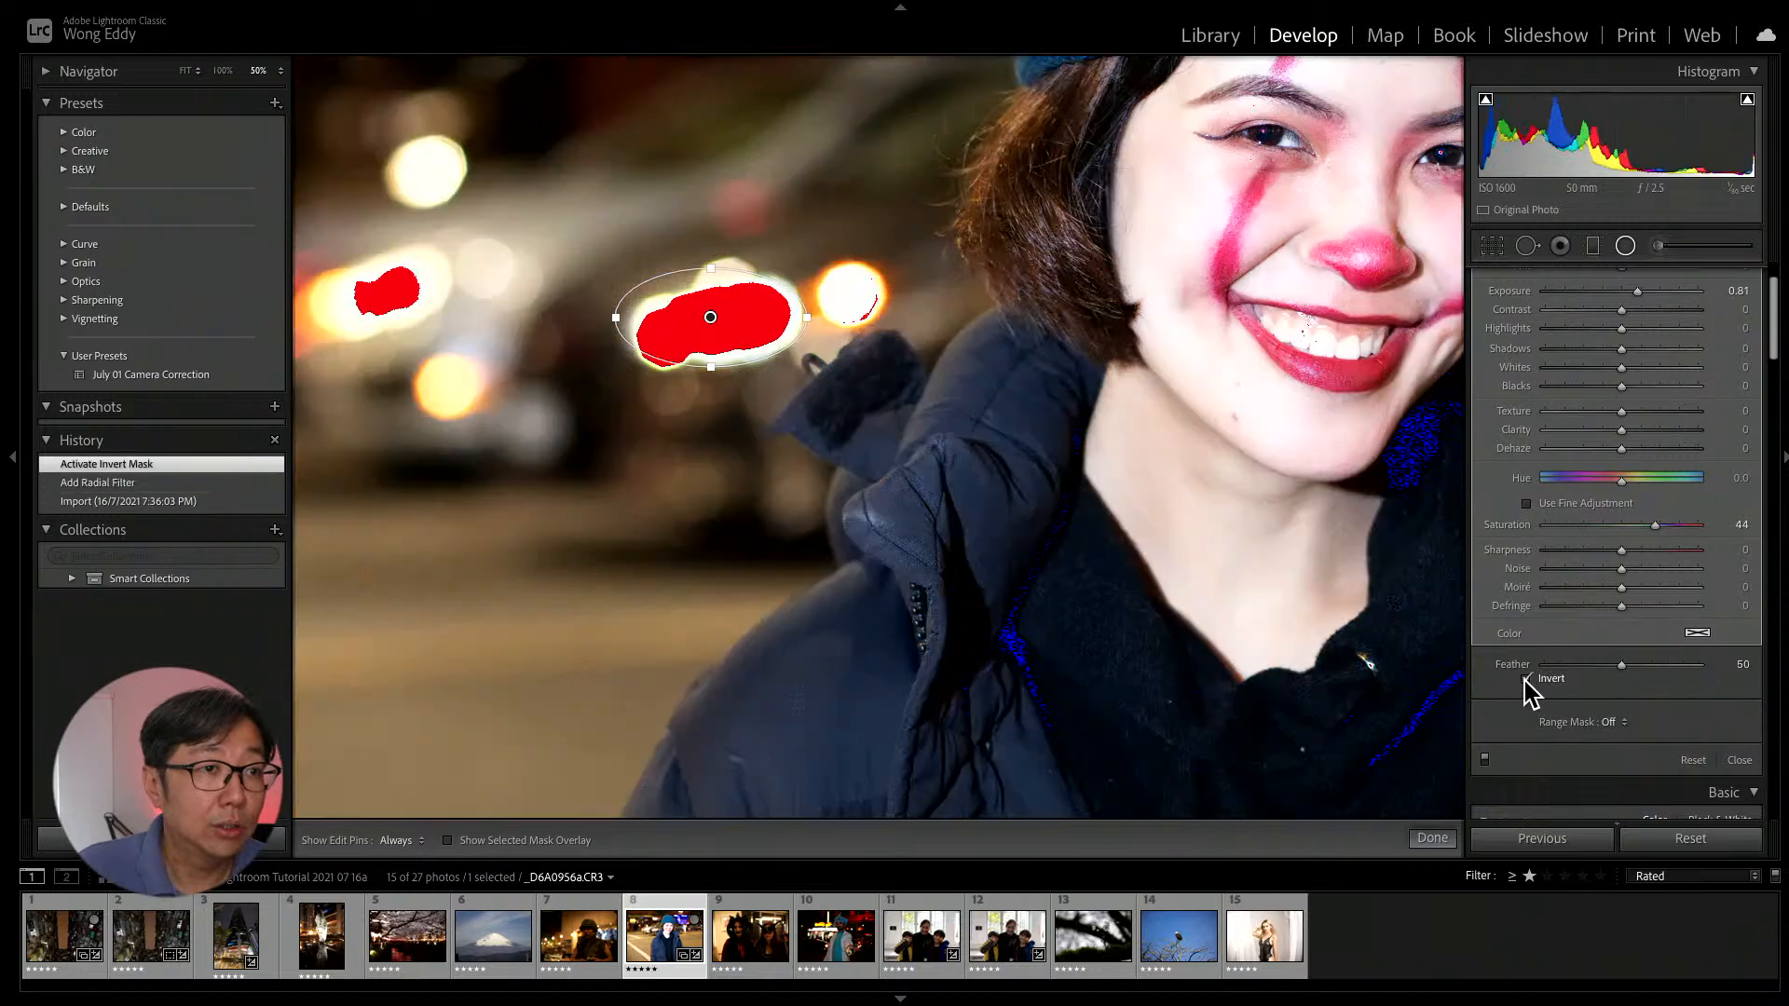
{"action": "scroll", "coordinate": [1640, 619], "scroll_direction": "up", "scroll_amount": 3}
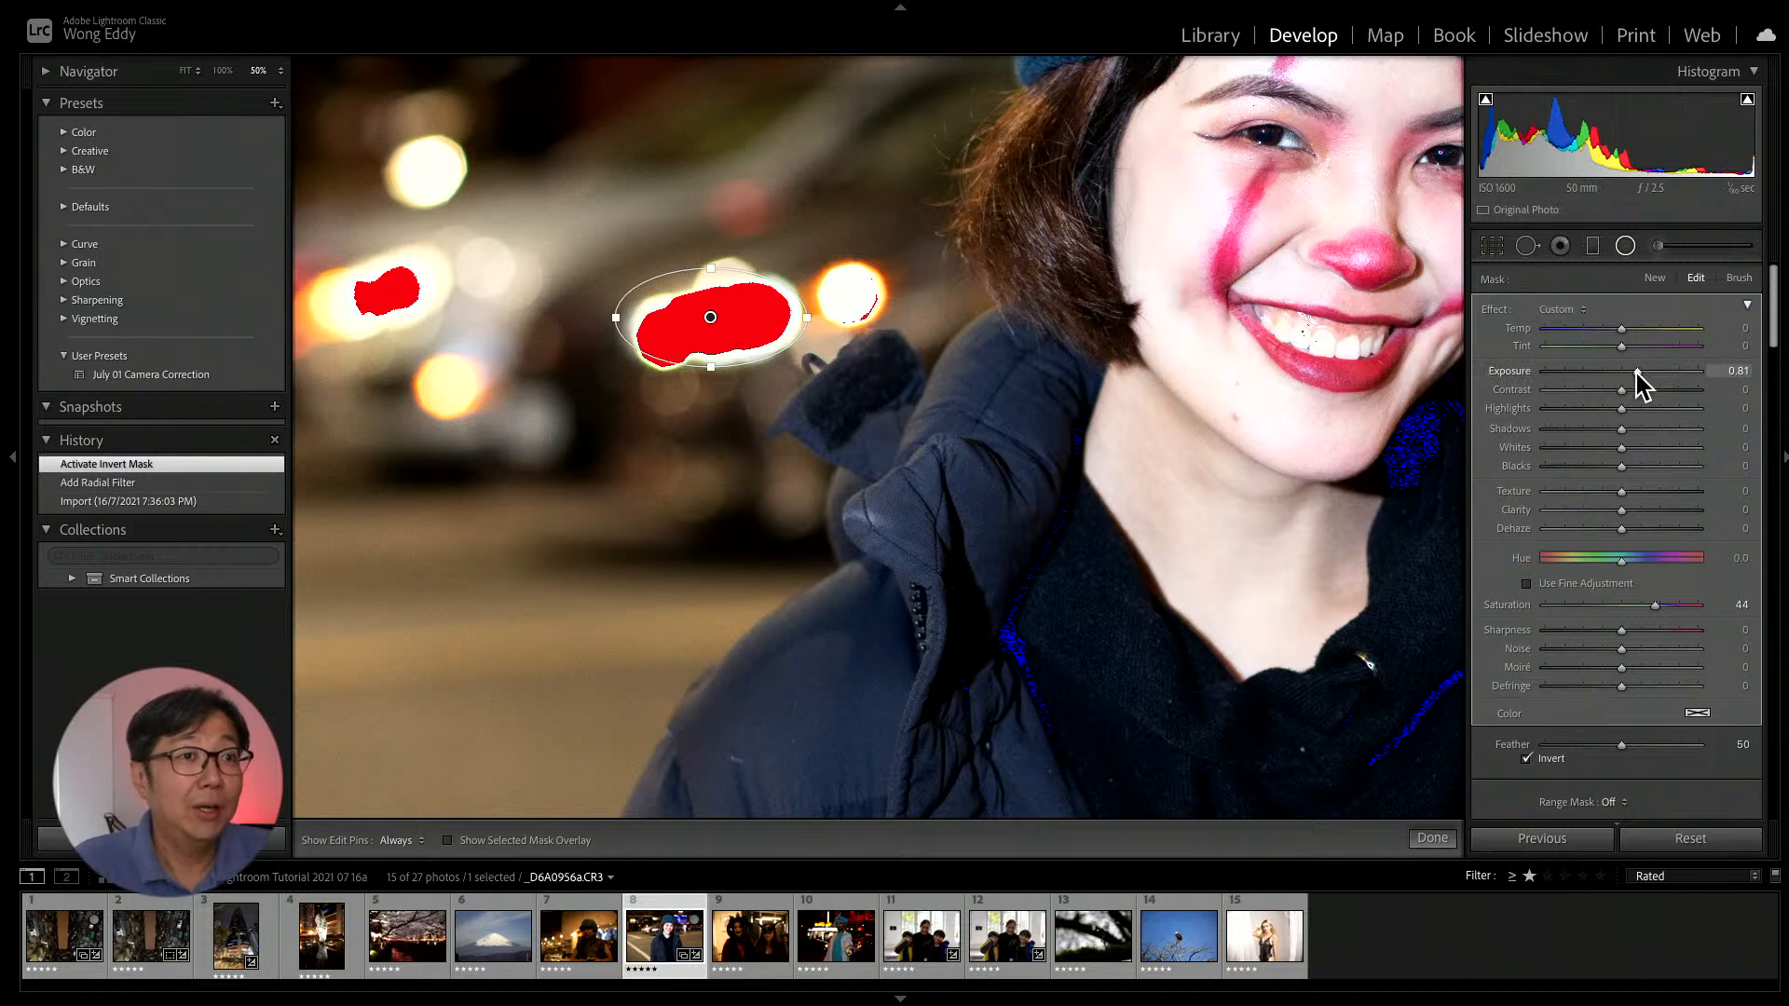
Set the headlight radial filter's Exposure to -1.18 and the whole night portrait's Exposure to -0.55.
{"action": "left_click_drag", "start_coordinate": [1633, 379], "coordinate": [1591, 366]}
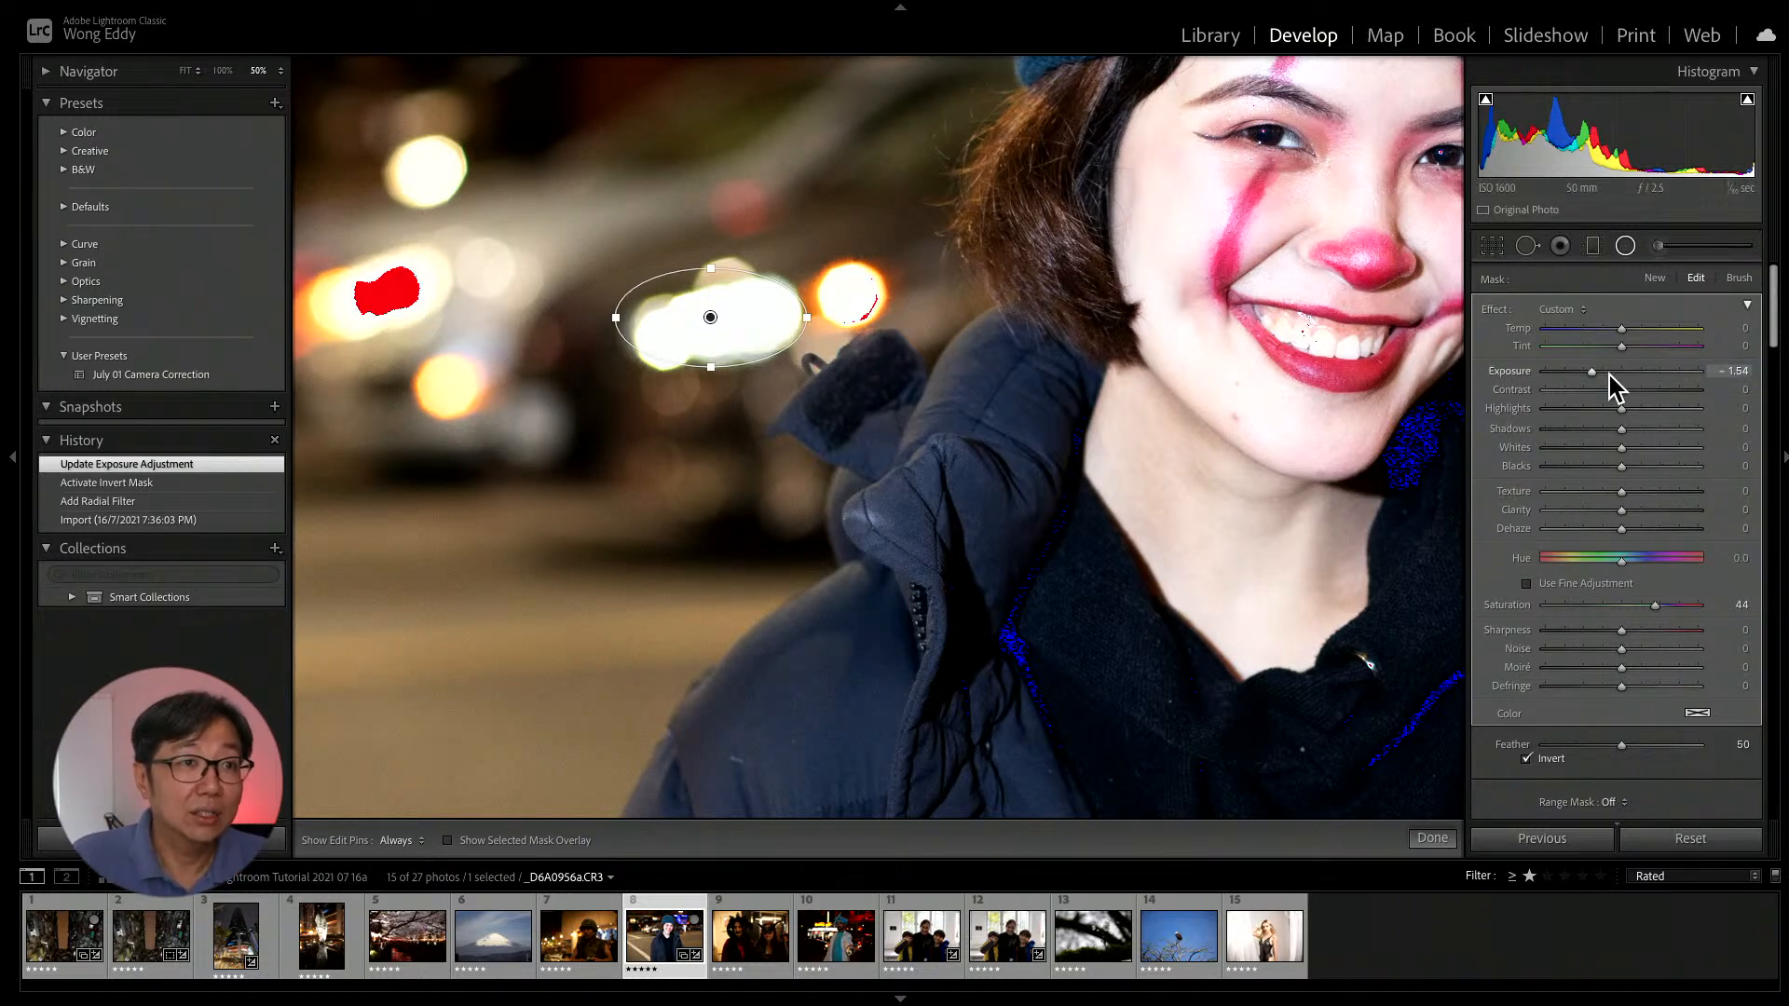
{"action": "left_click_drag", "start_coordinate": [1595, 369], "coordinate": [1601, 371]}
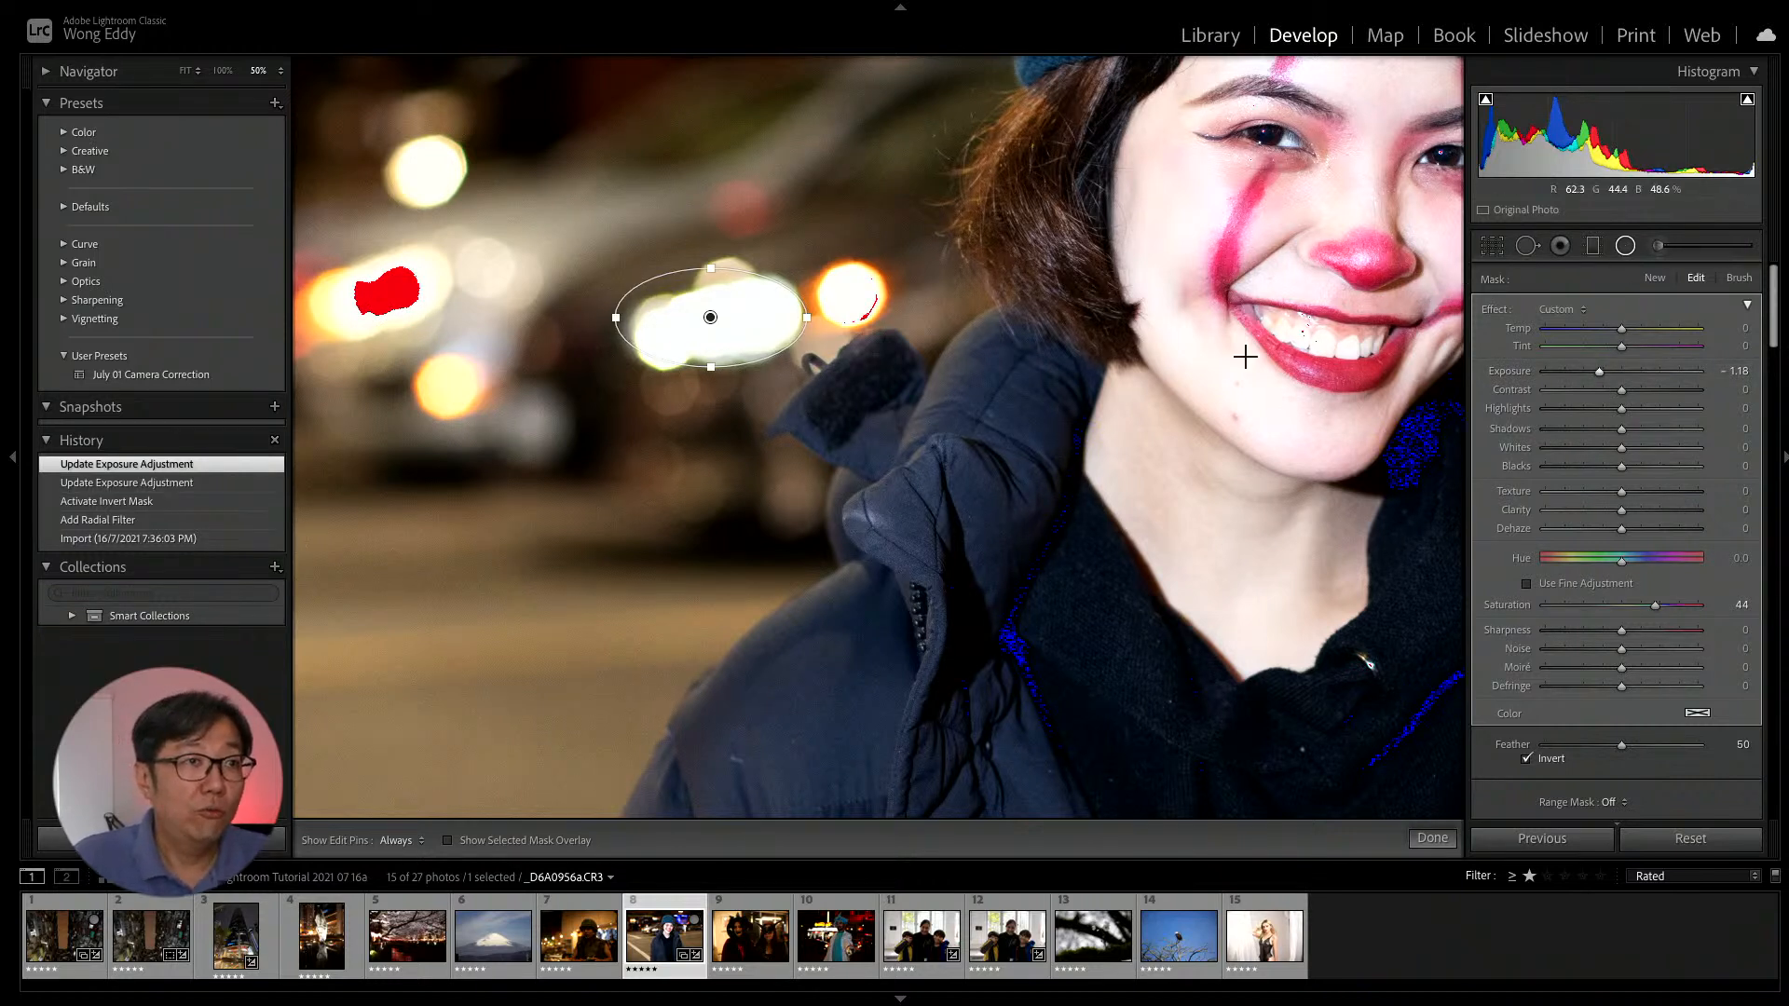
{"action": "key", "text": "ctrl+minus"}
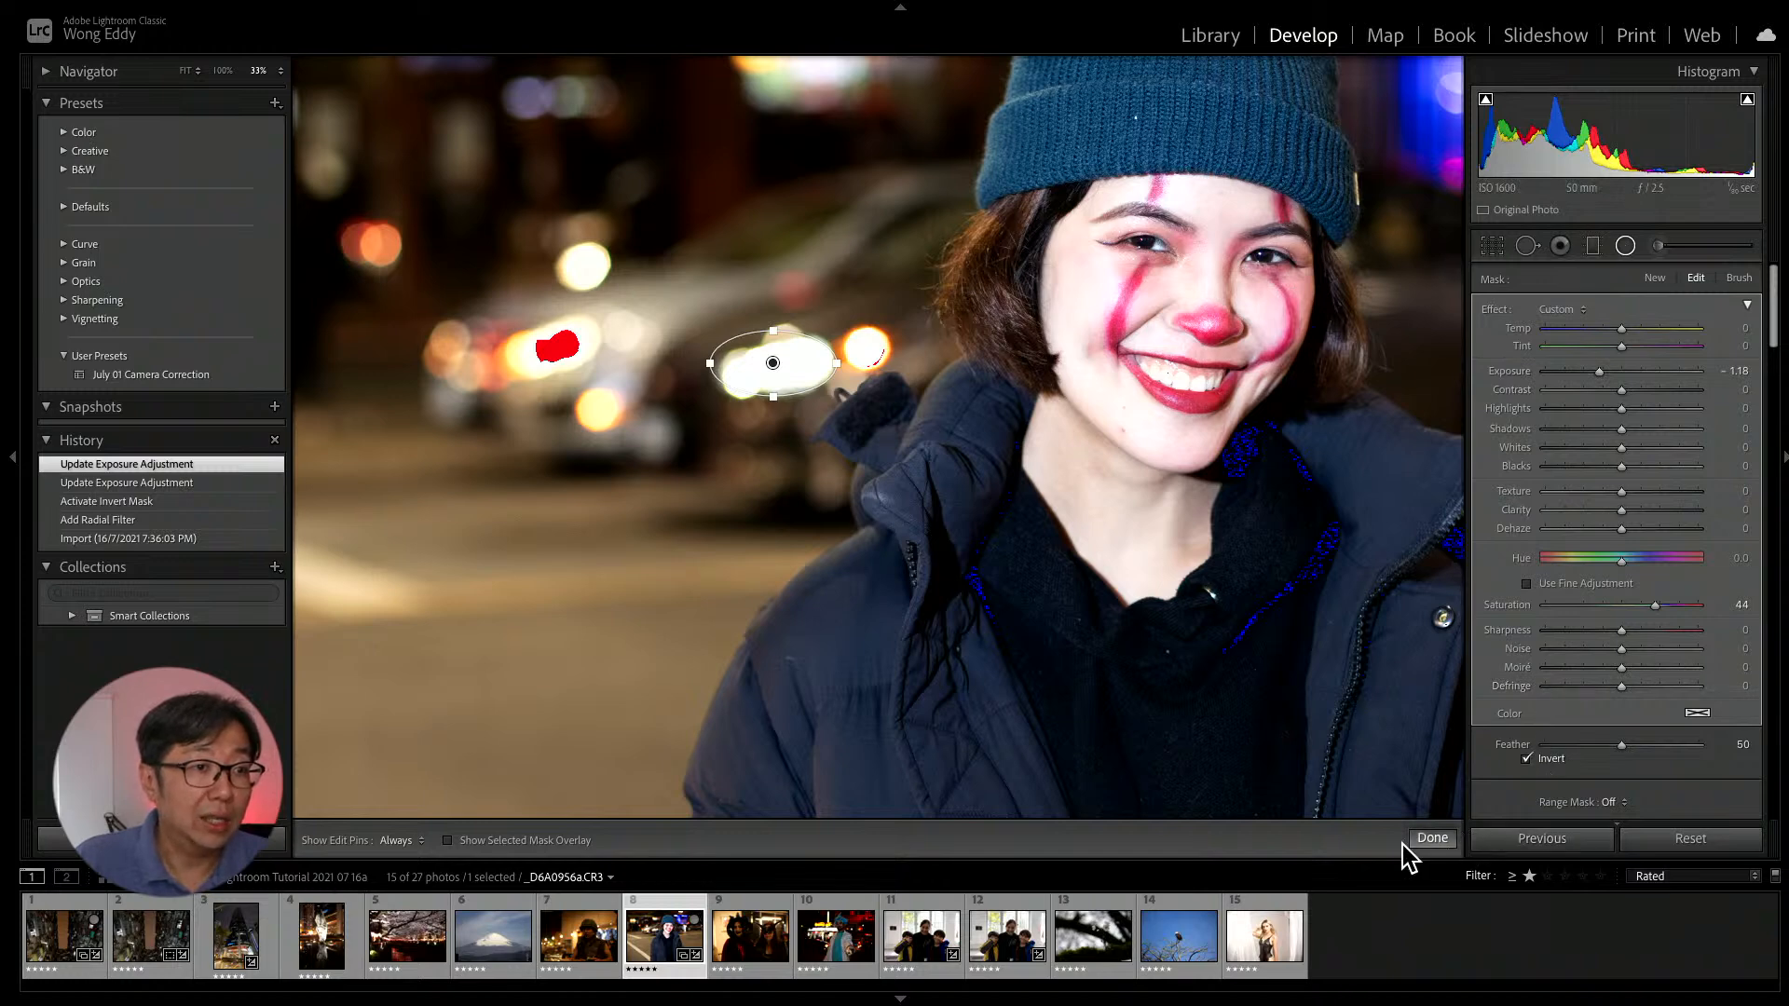
{"action": "left_click", "coordinate": [1430, 838]}
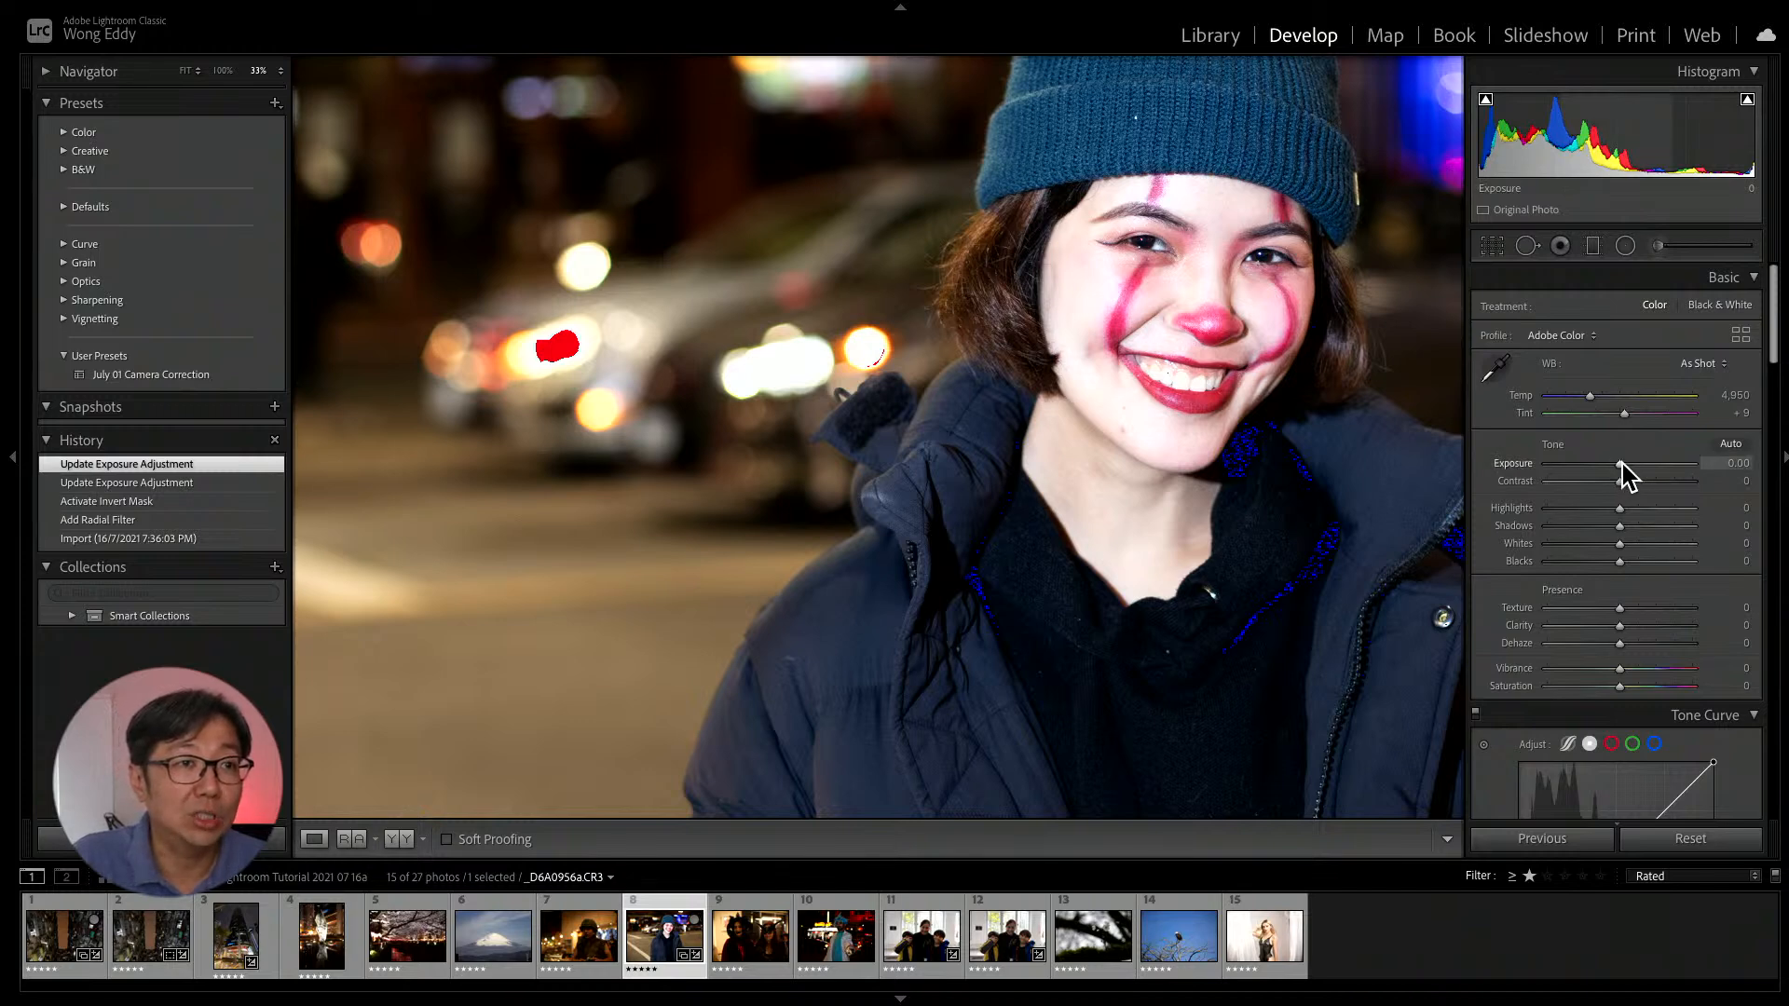
{"action": "left_click_drag", "start_coordinate": [1622, 463], "coordinate": [1613, 463]}
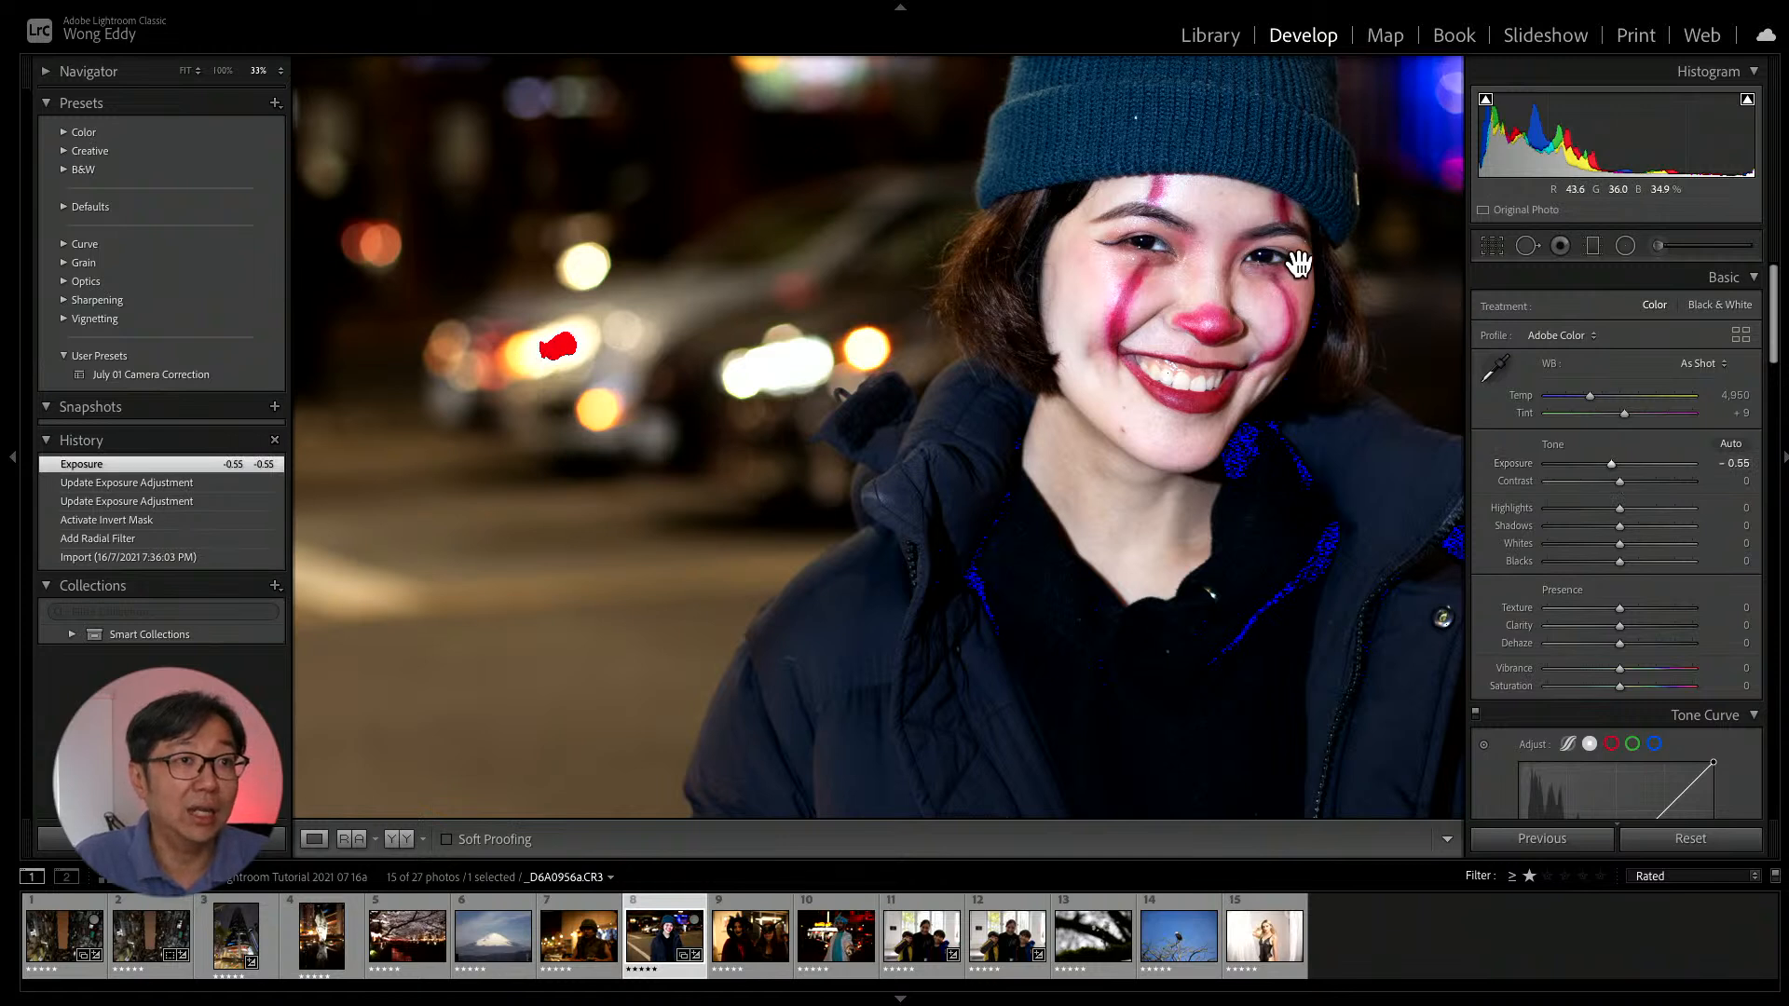
Add an inverted radial filter over the second car's clipped headlight with Exposure -0.76, and return to the whole picture.
{"action": "left_click", "coordinate": [1625, 245]}
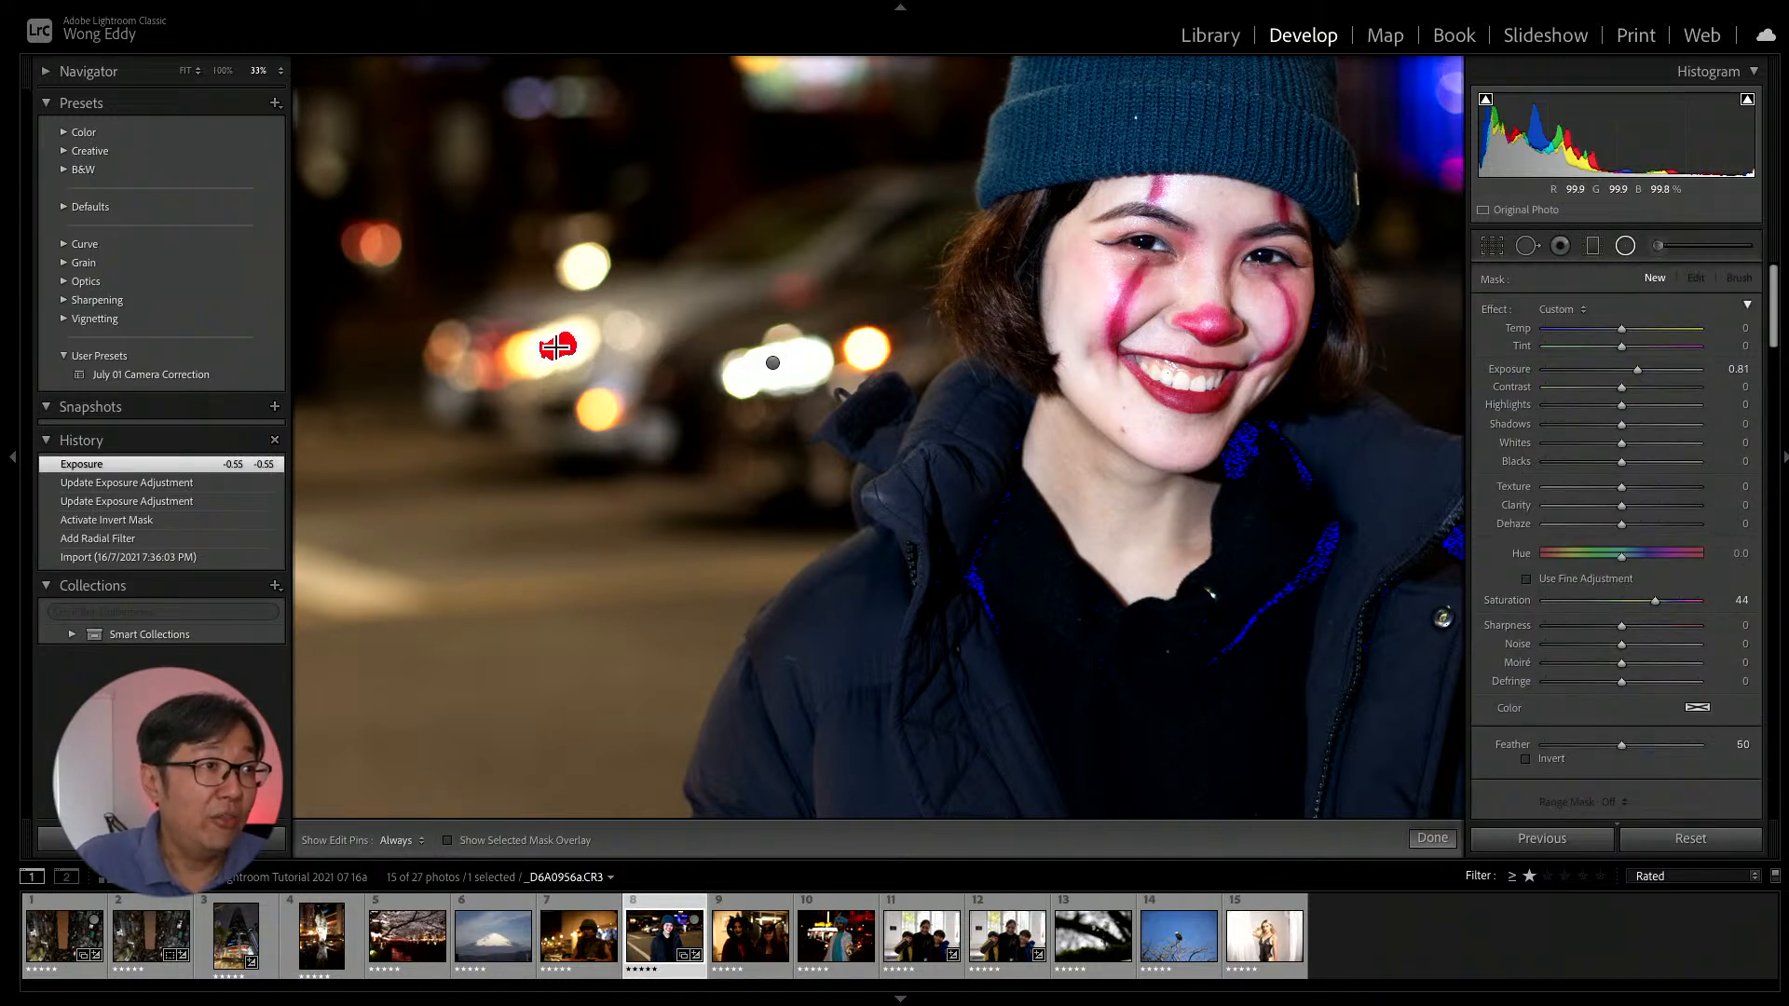
{"action": "mouse_move", "coordinate": [539, 340]}
{"action": "left_mouse_down"}
{"action": "mouse_move", "coordinate": [577, 355]}
{"action": "mouse_move", "coordinate": [548, 348]}
{"action": "mouse_move", "coordinate": [603, 331]}
{"action": "mouse_move", "coordinate": [596, 317]}
{"action": "mouse_move", "coordinate": [562, 348]}
{"action": "left_mouse_up"}
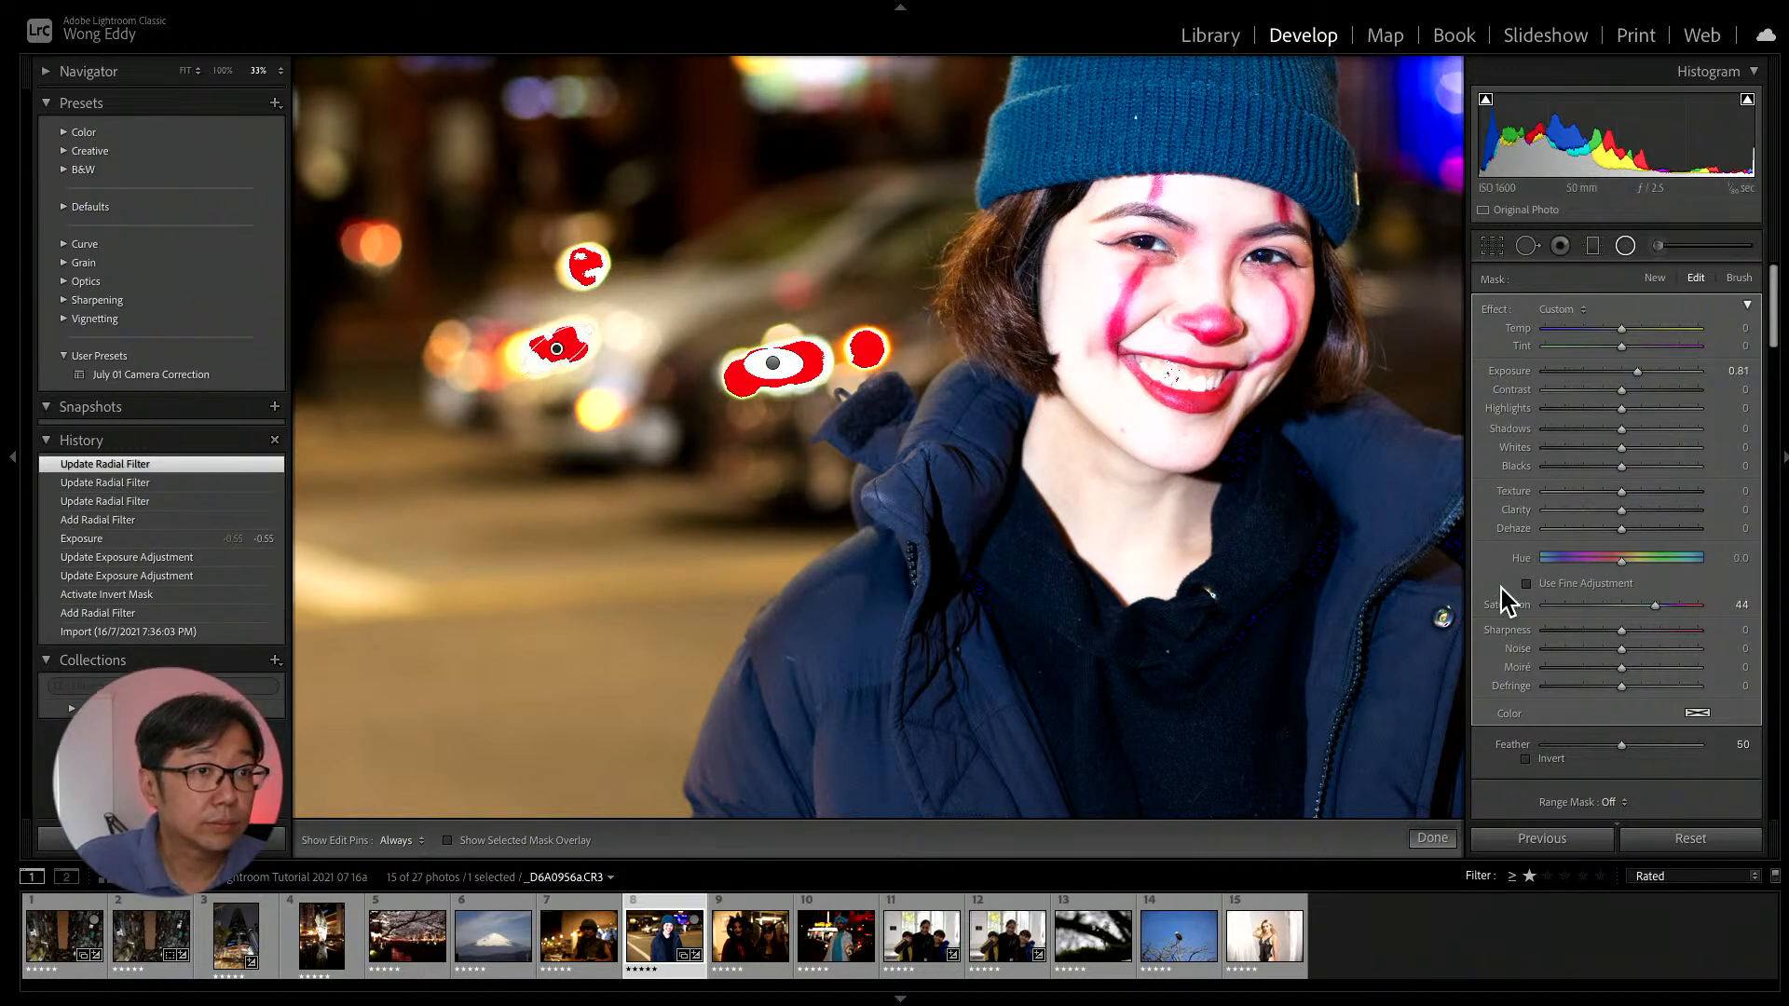
{"action": "left_click", "coordinate": [1525, 758]}
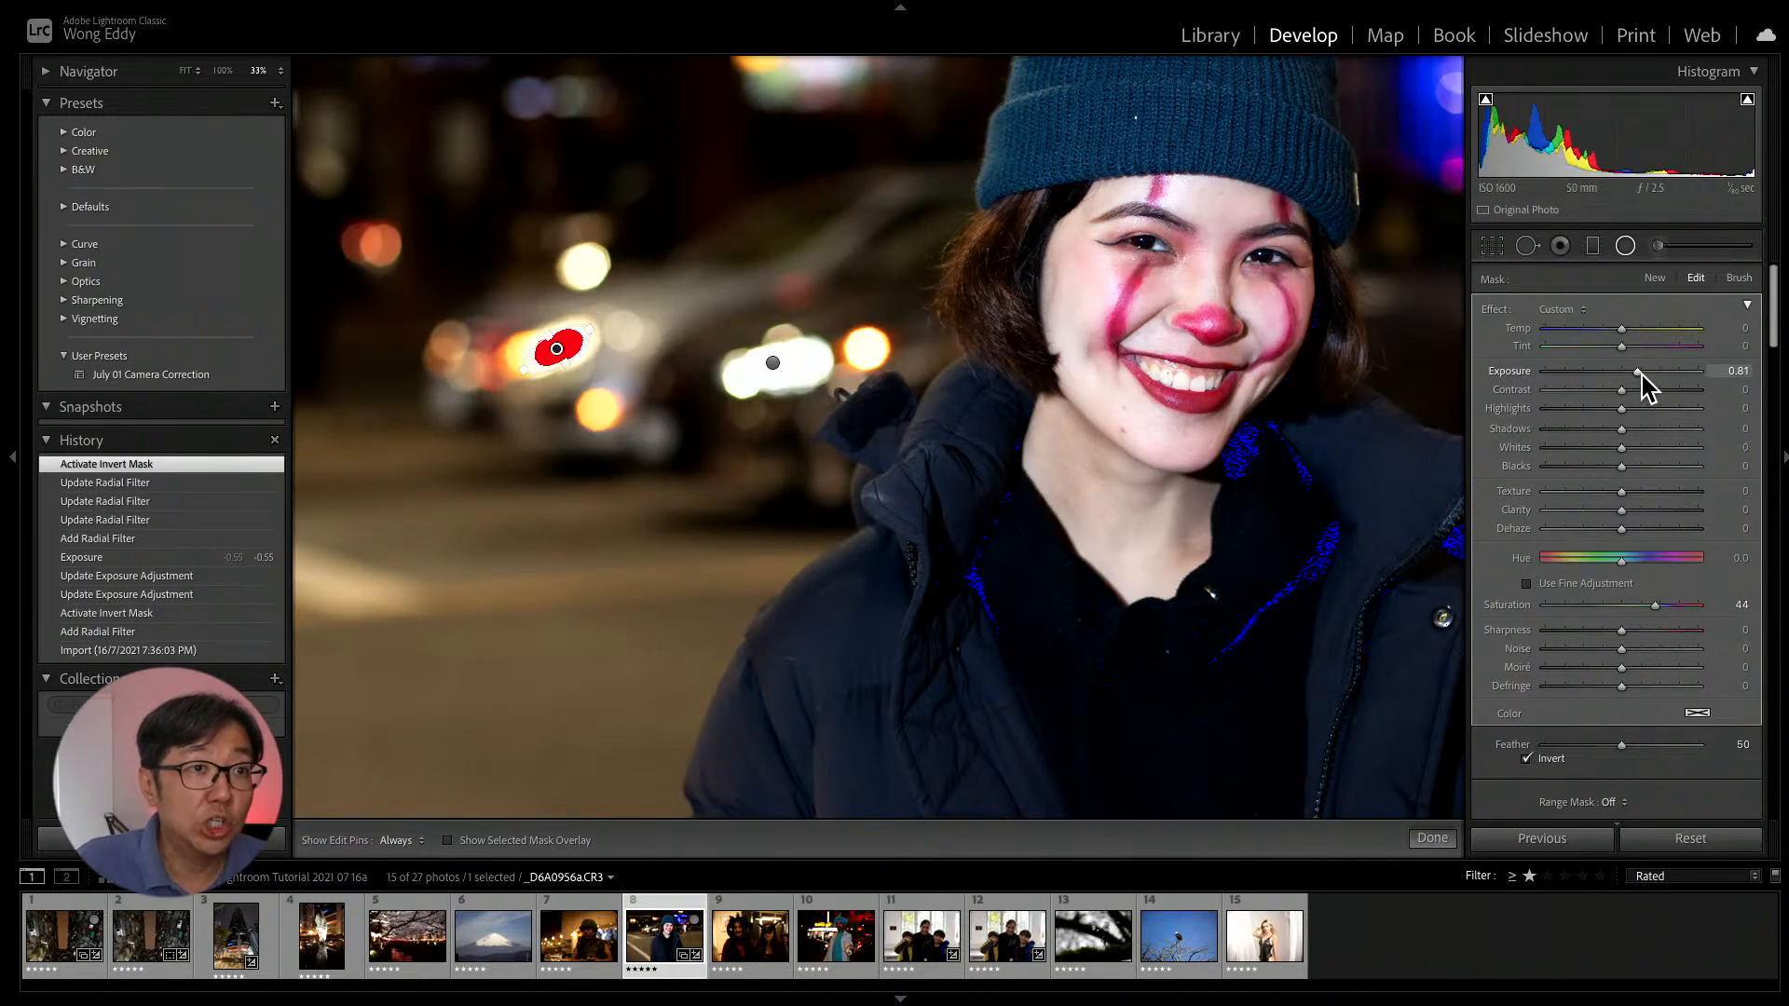
{"action": "left_click_drag", "start_coordinate": [1640, 373], "coordinate": [1612, 375]}
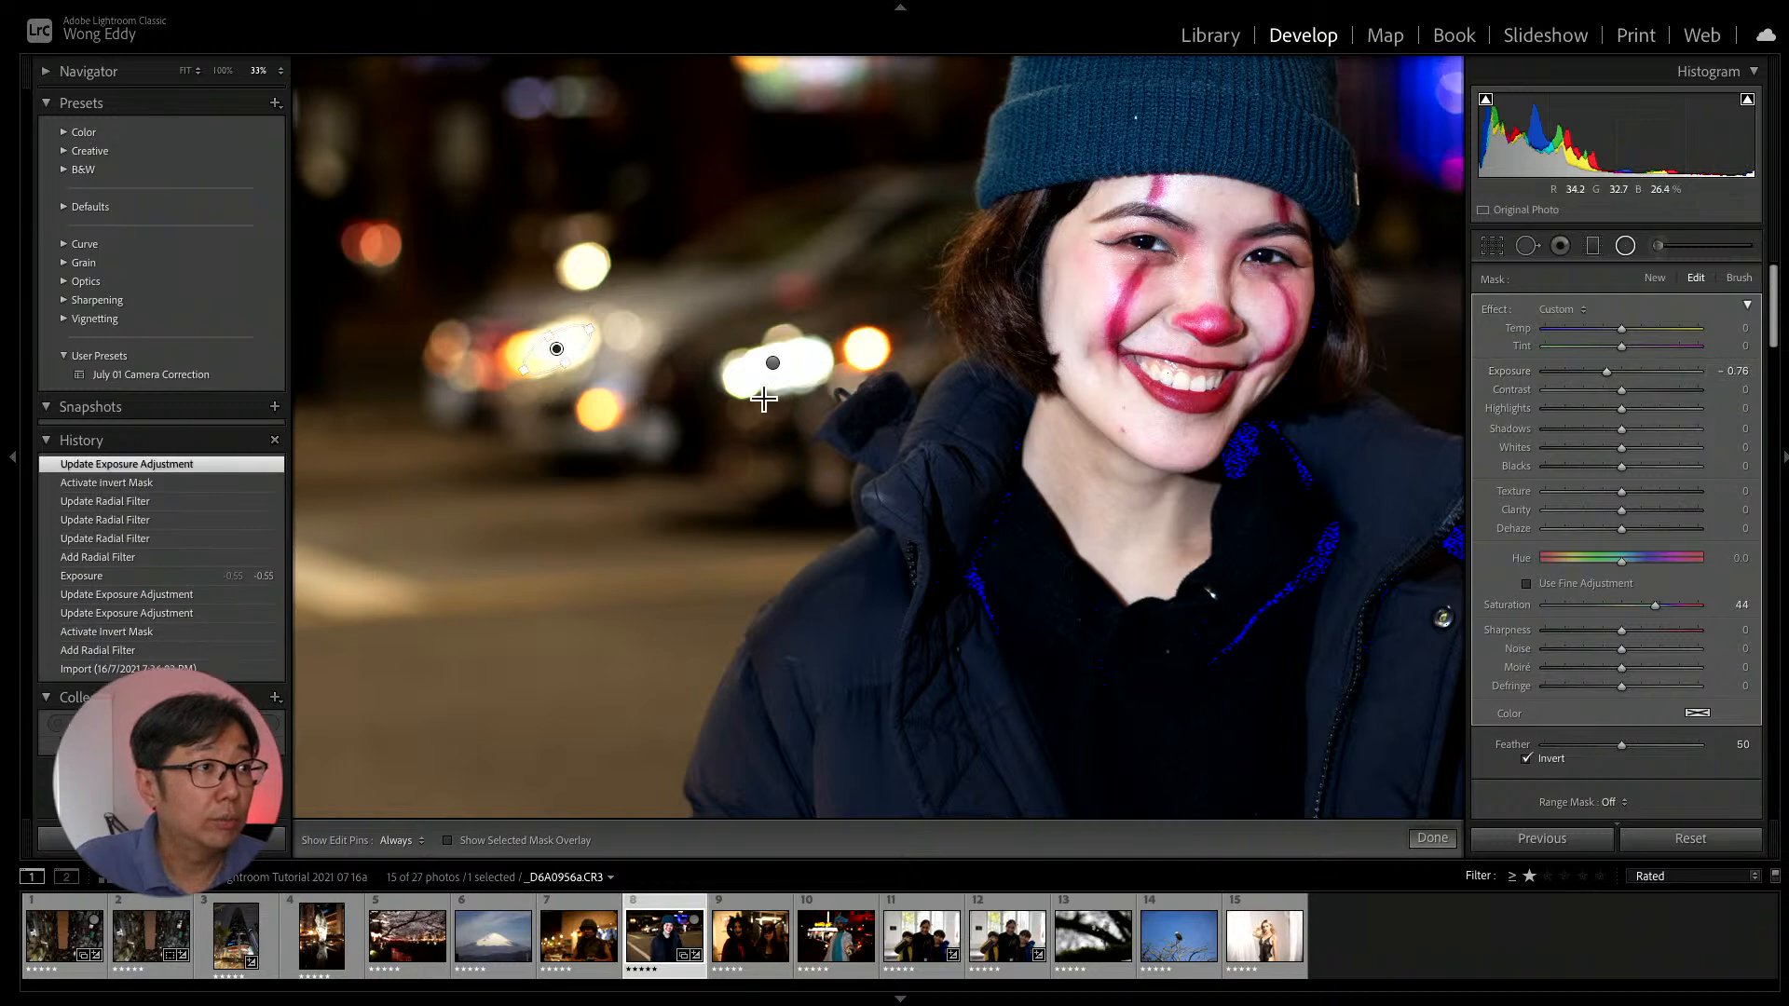
{"action": "left_click", "coordinate": [1432, 839]}
{"action": "left_click", "coordinate": [876, 573]}
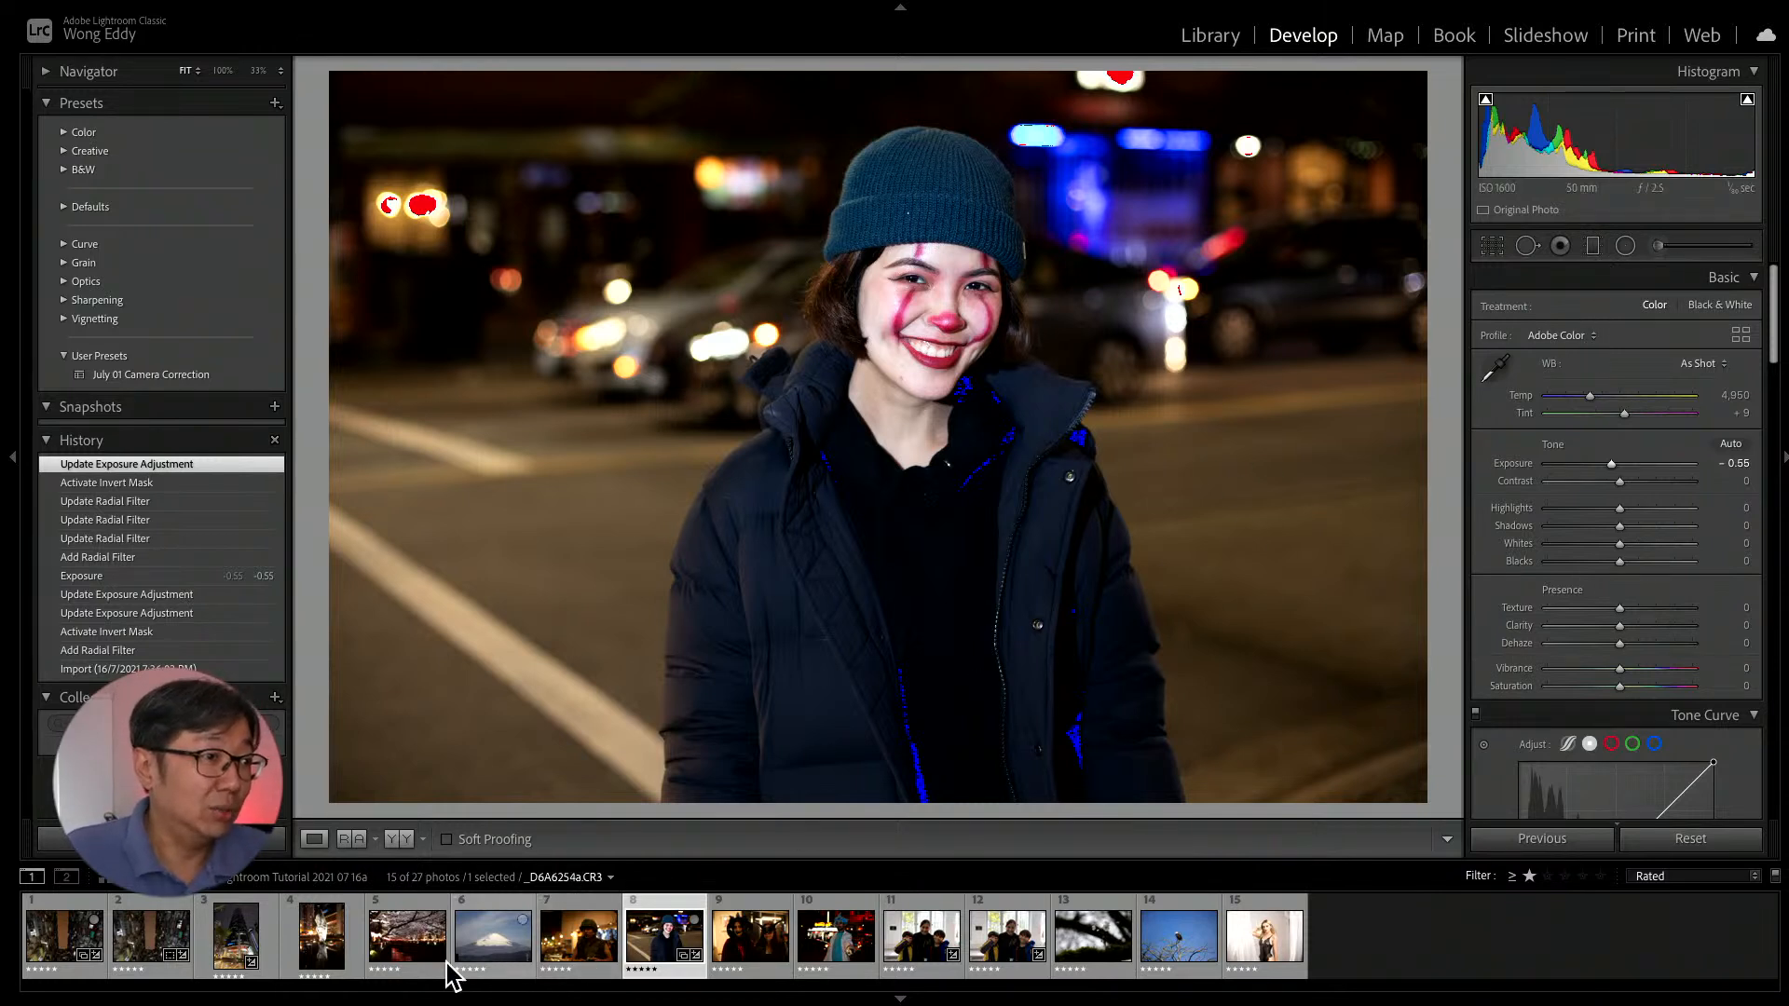
Add an inverted radial filter with Exposure -1.02 over the clipped street light beside the horse head in _D6A4046a.CR3.
{"action": "left_click", "coordinate": [323, 943]}
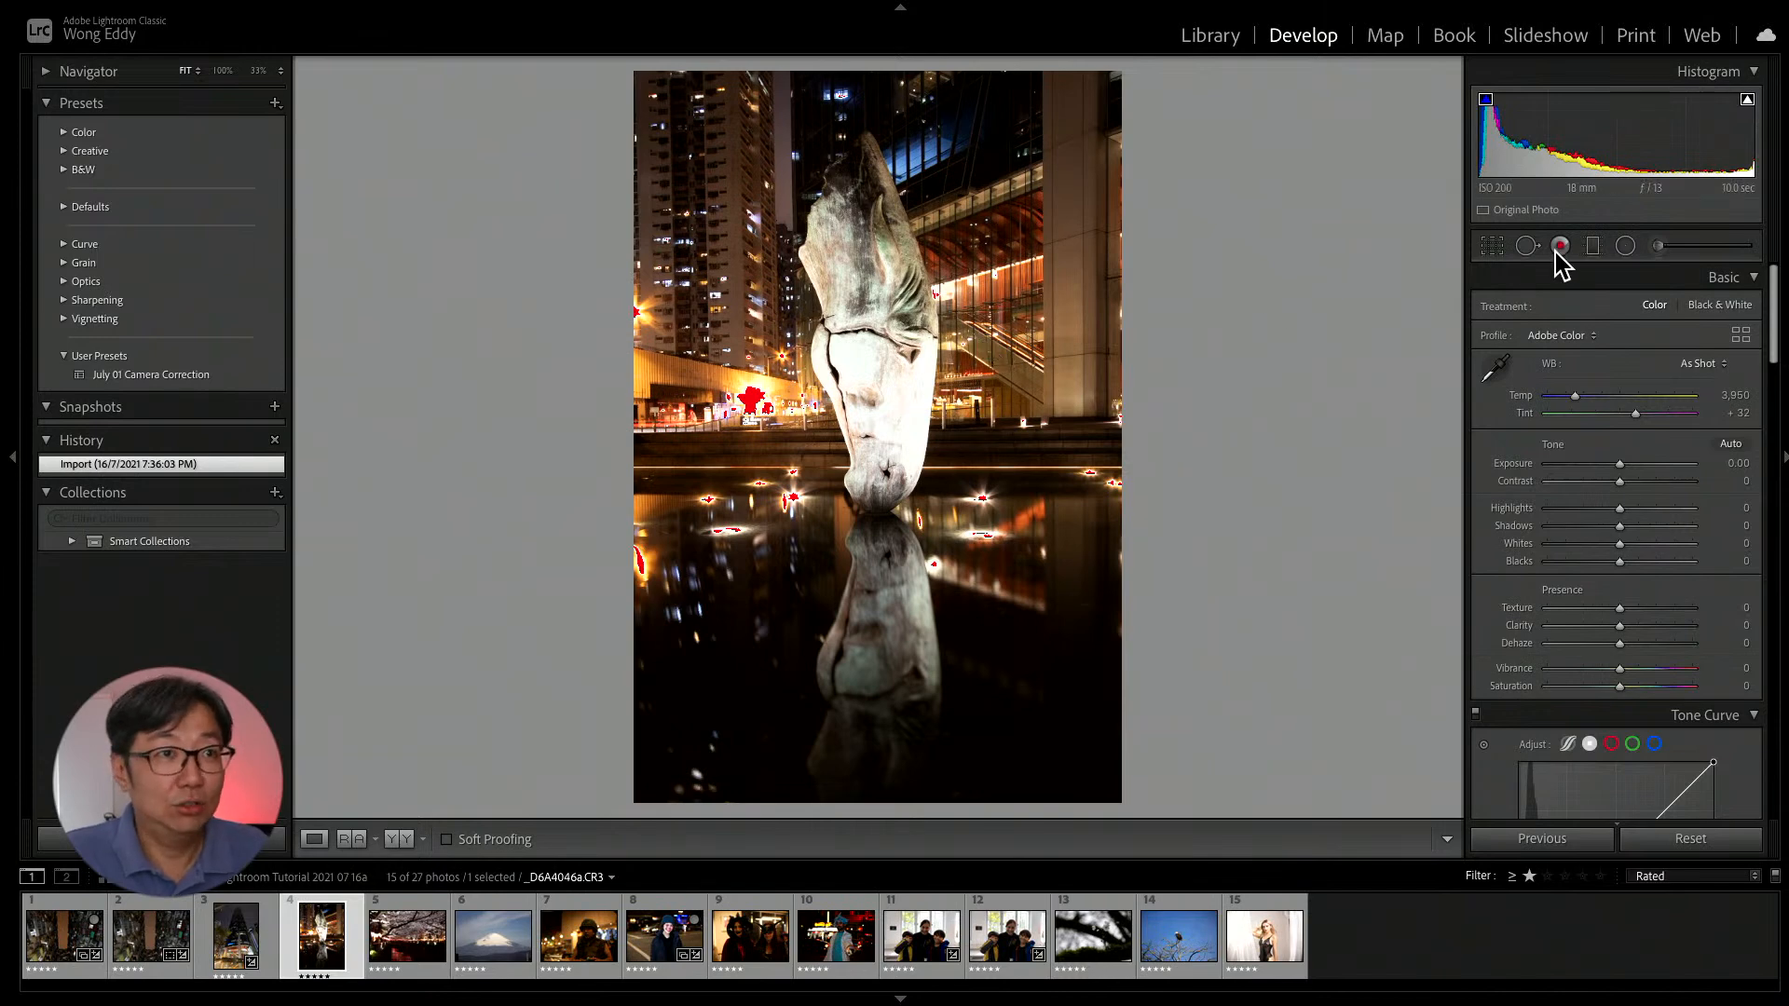
{"action": "left_click", "coordinate": [1625, 247]}
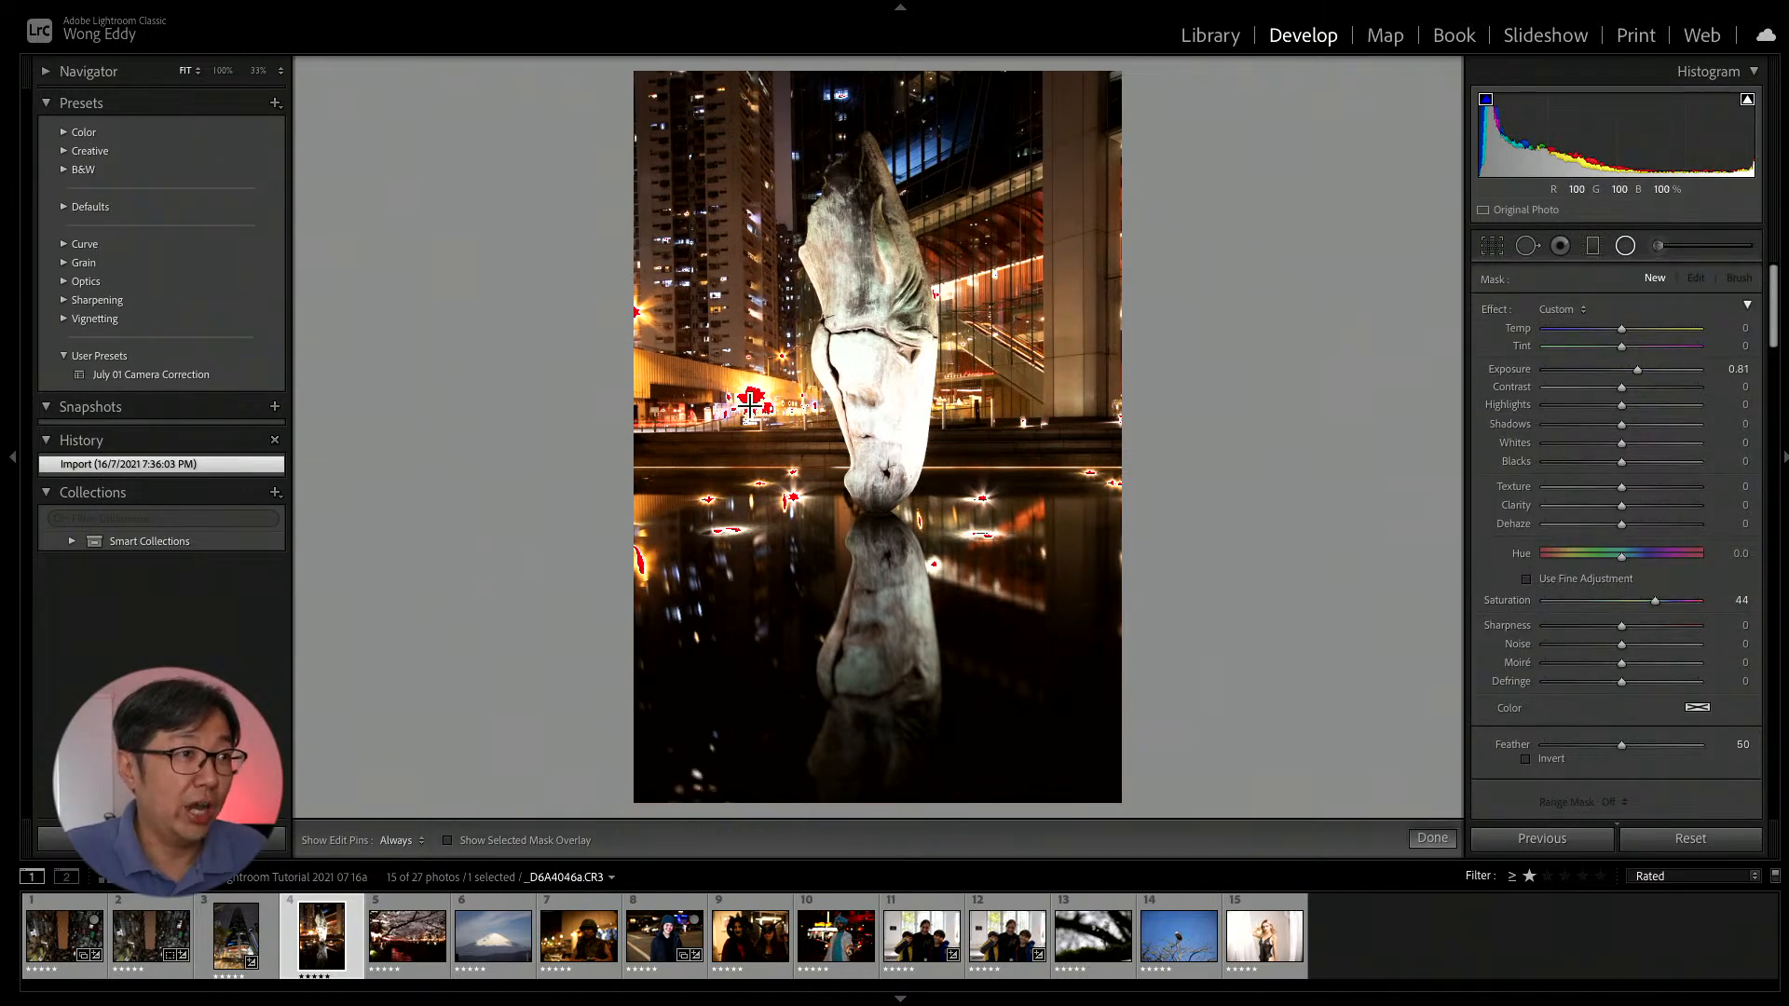
{"action": "left_click_drag", "start_coordinate": [750, 396], "coordinate": [774, 411]}
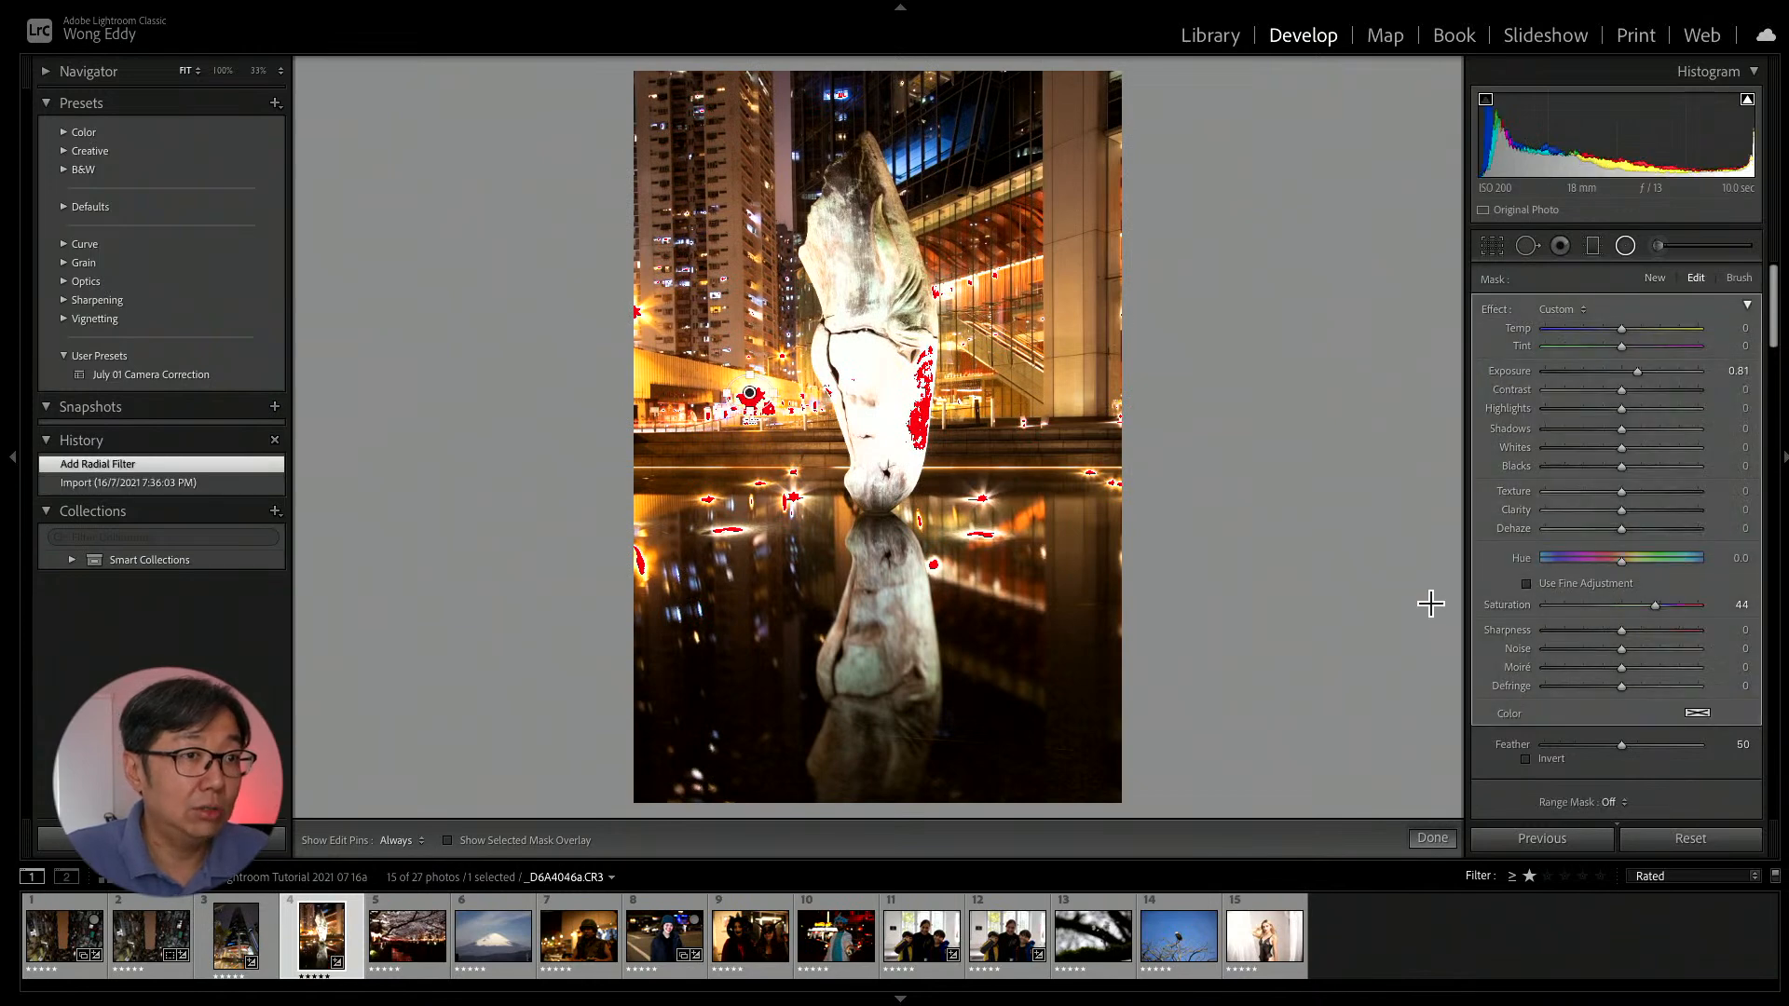
{"action": "left_click", "coordinate": [1527, 758]}
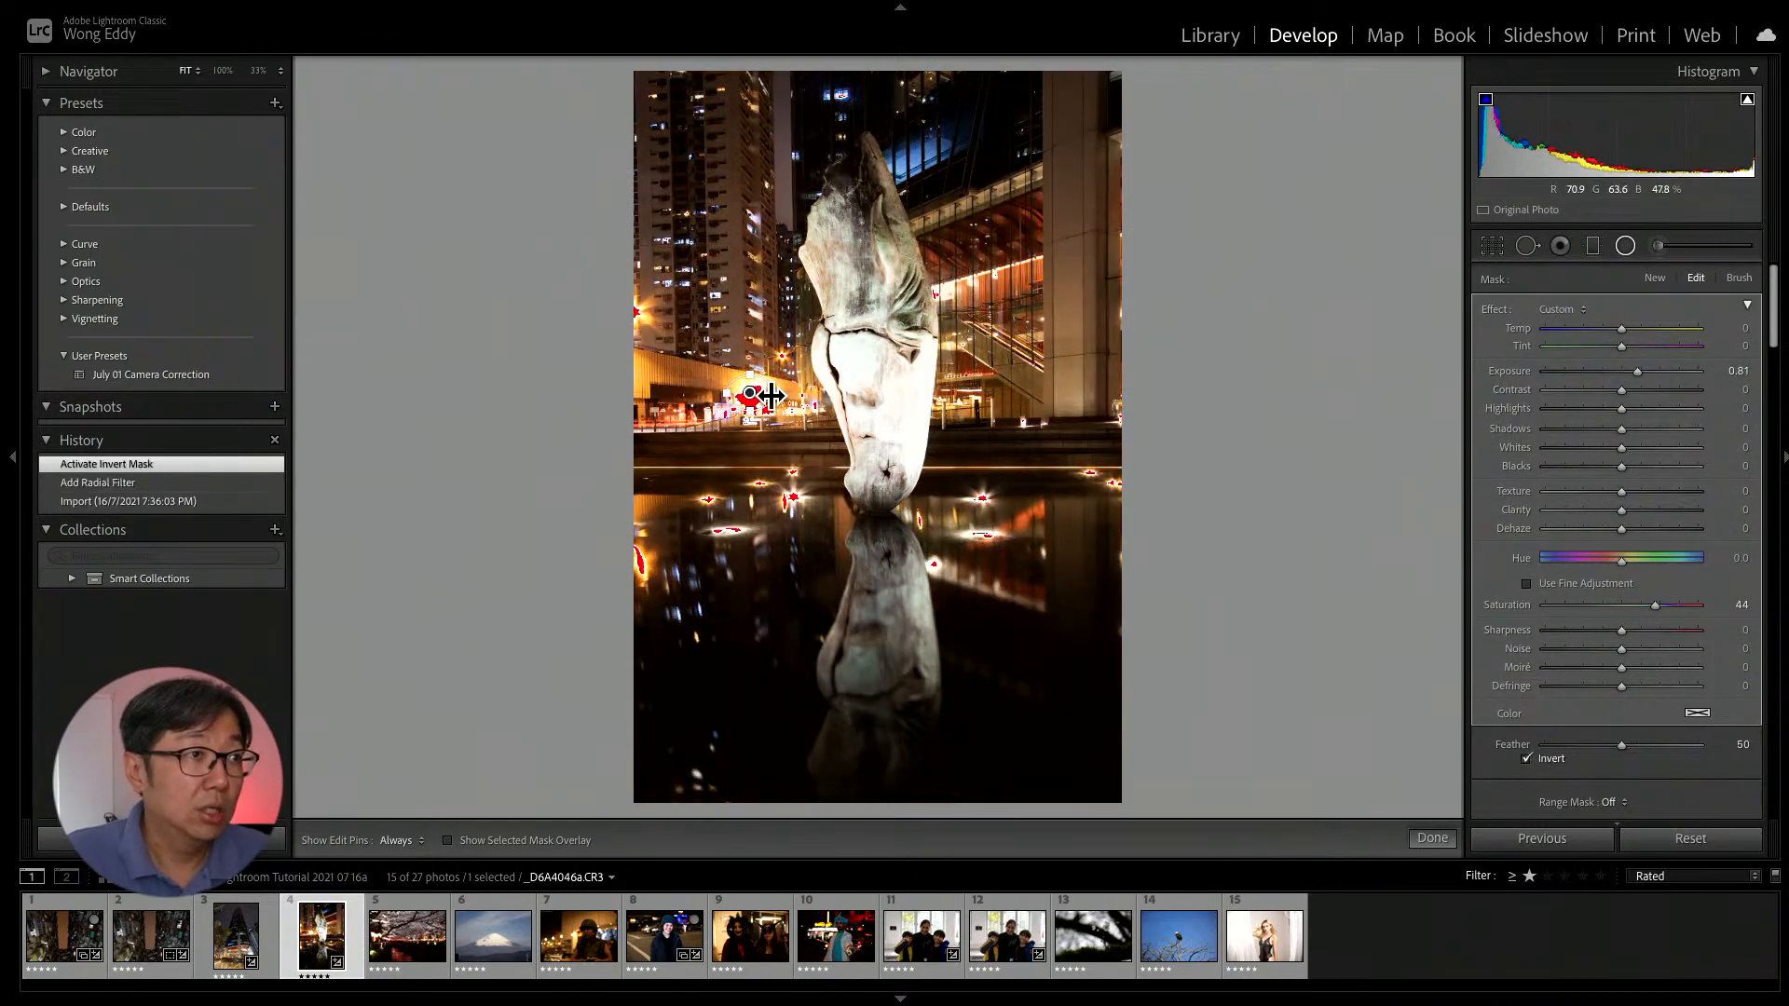
{"action": "left_click_drag", "start_coordinate": [770, 396], "coordinate": [772, 404]}
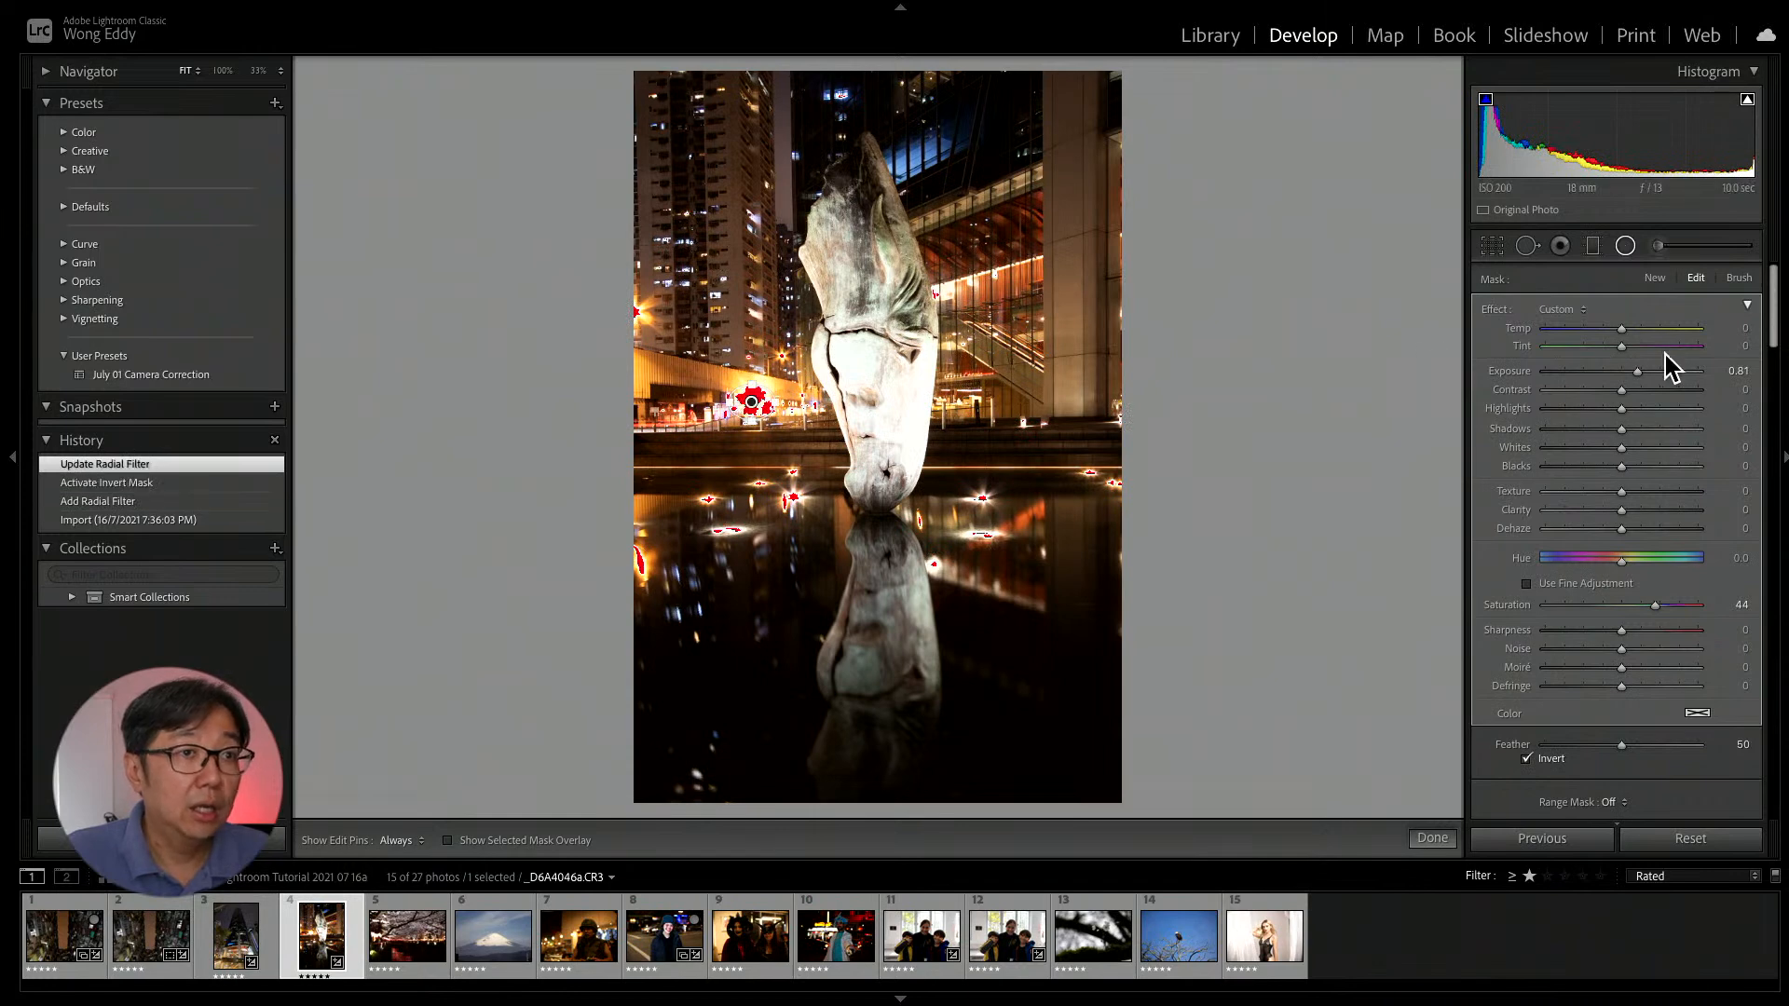
{"action": "left_click_drag", "start_coordinate": [1644, 371], "coordinate": [1602, 372]}
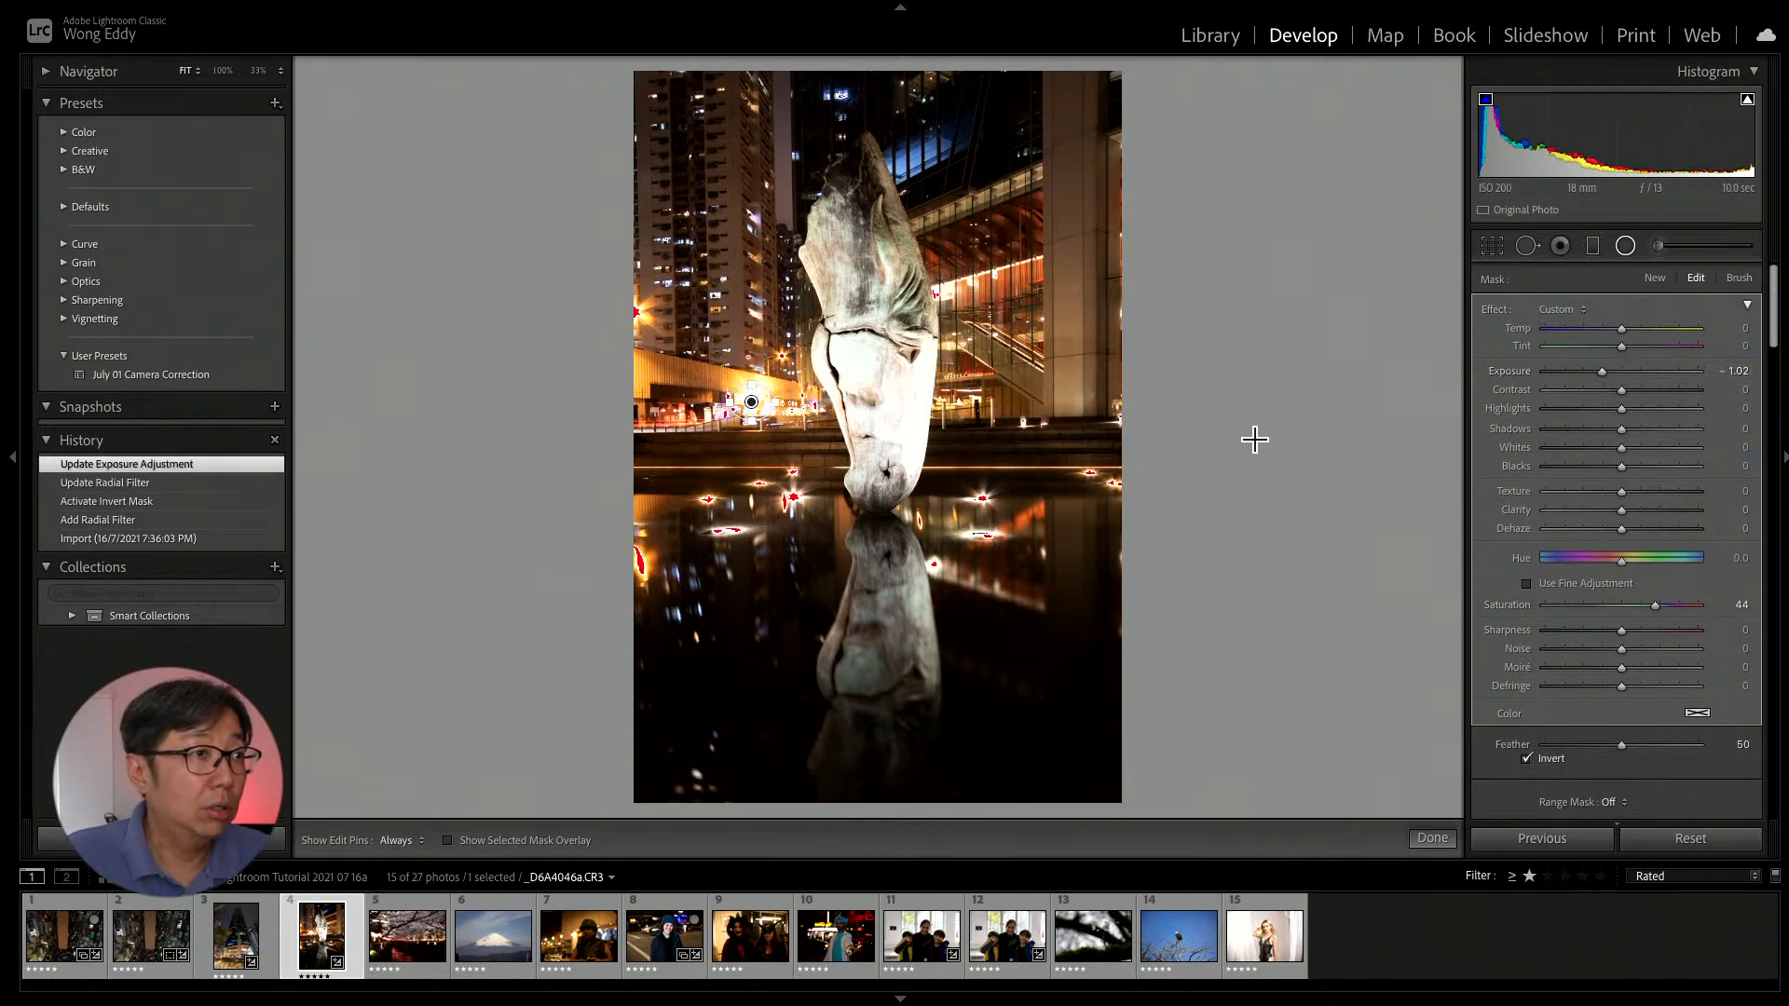
{"action": "left_click", "coordinate": [1439, 839]}
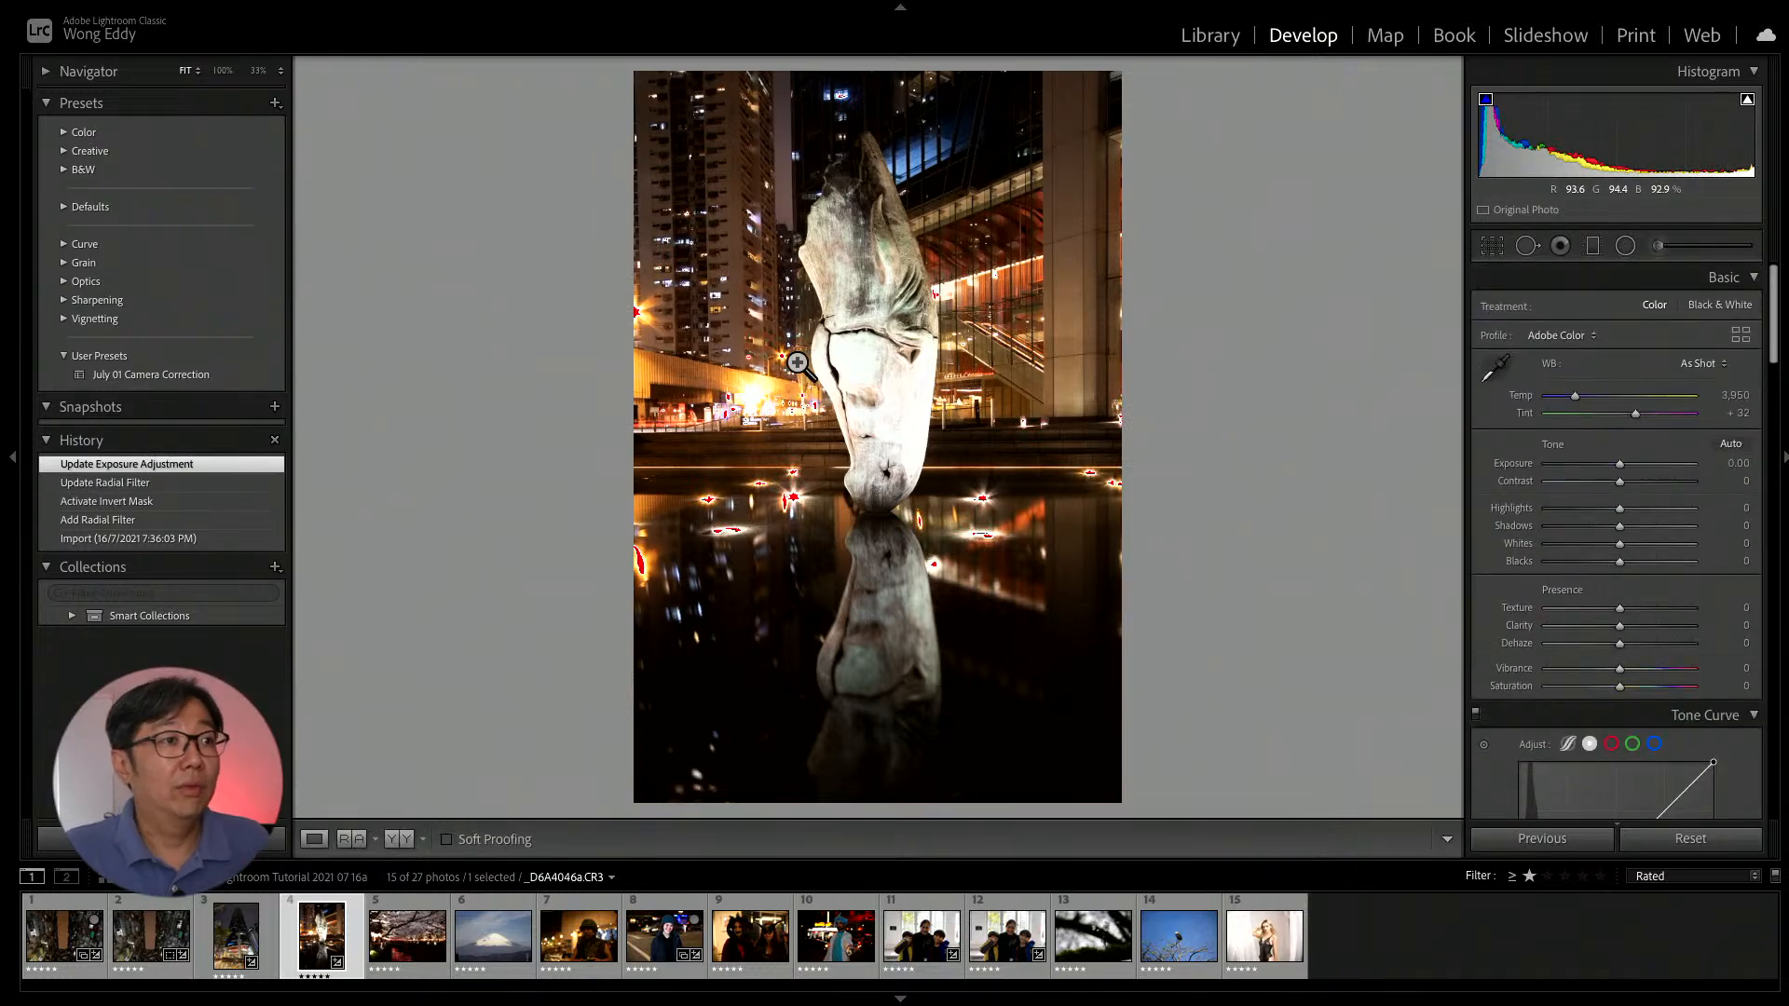
Draw a second inverted radial filter over the clipped star-shaped light on the water to the right of the horse's muzzle.
{"action": "left_click", "coordinate": [772, 385]}
{"action": "left_click_drag", "start_coordinate": [705, 548], "coordinate": [962, 486]}
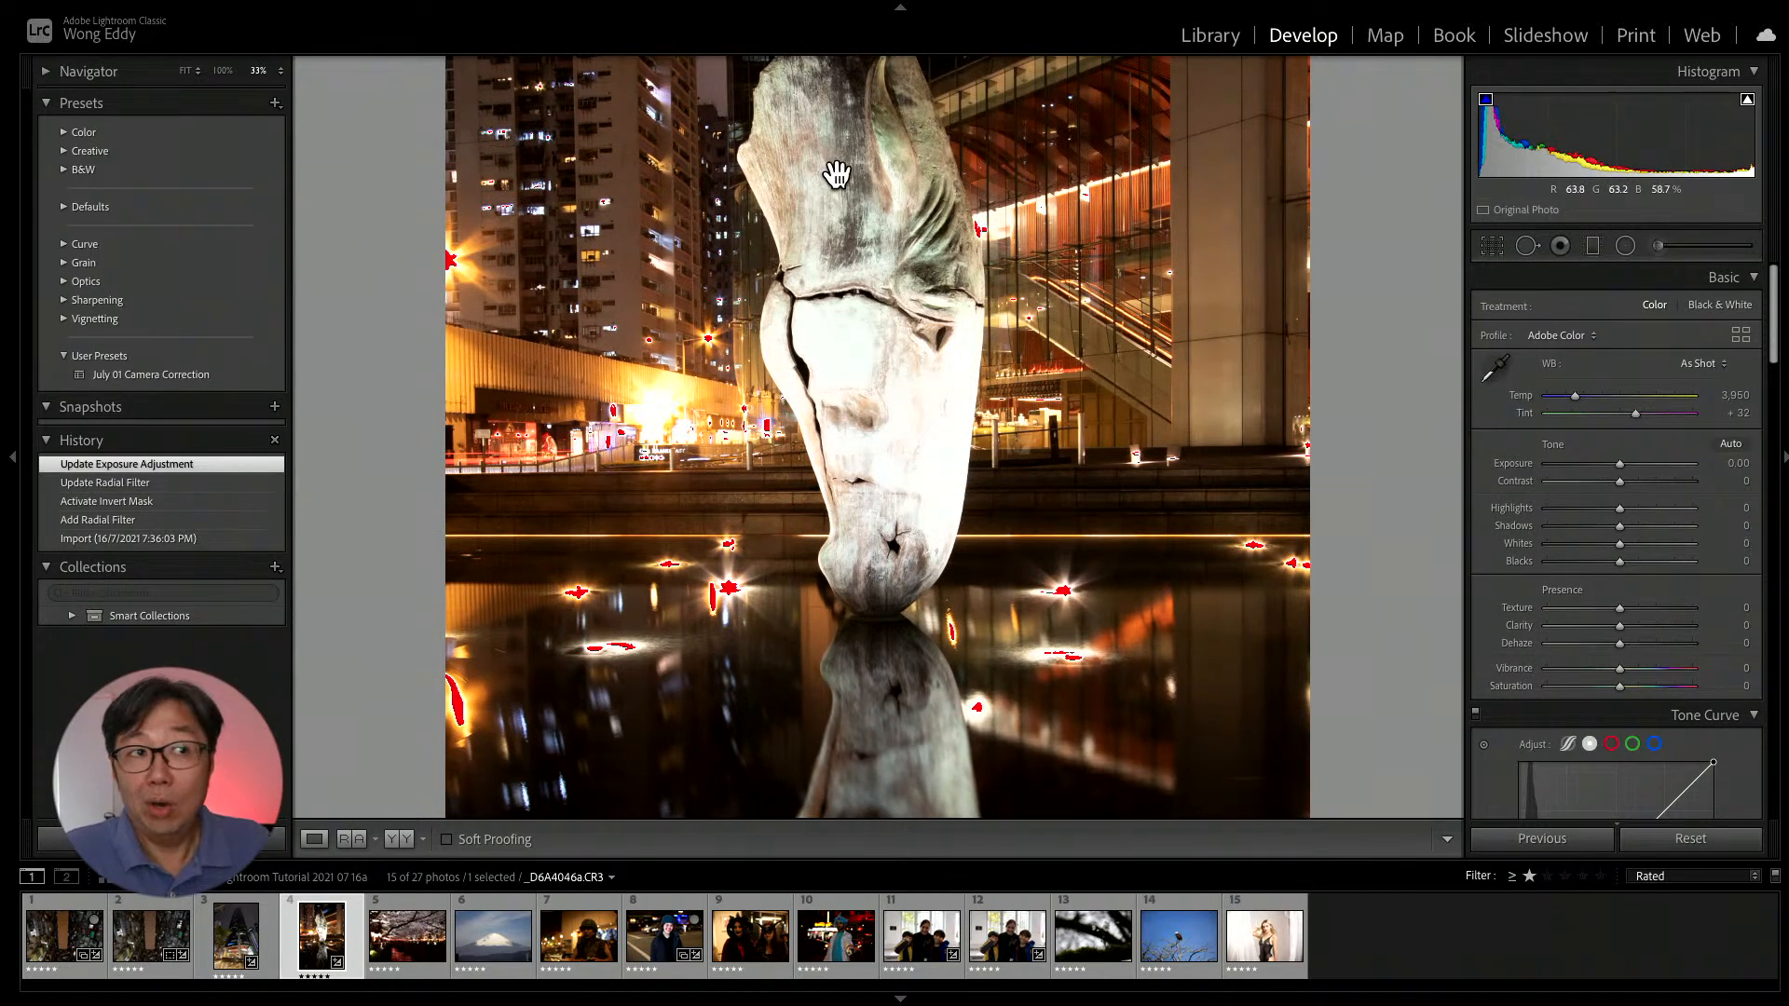
{"action": "scroll", "coordinate": [1034, 400], "scroll_direction": "up", "scroll_amount": 3}
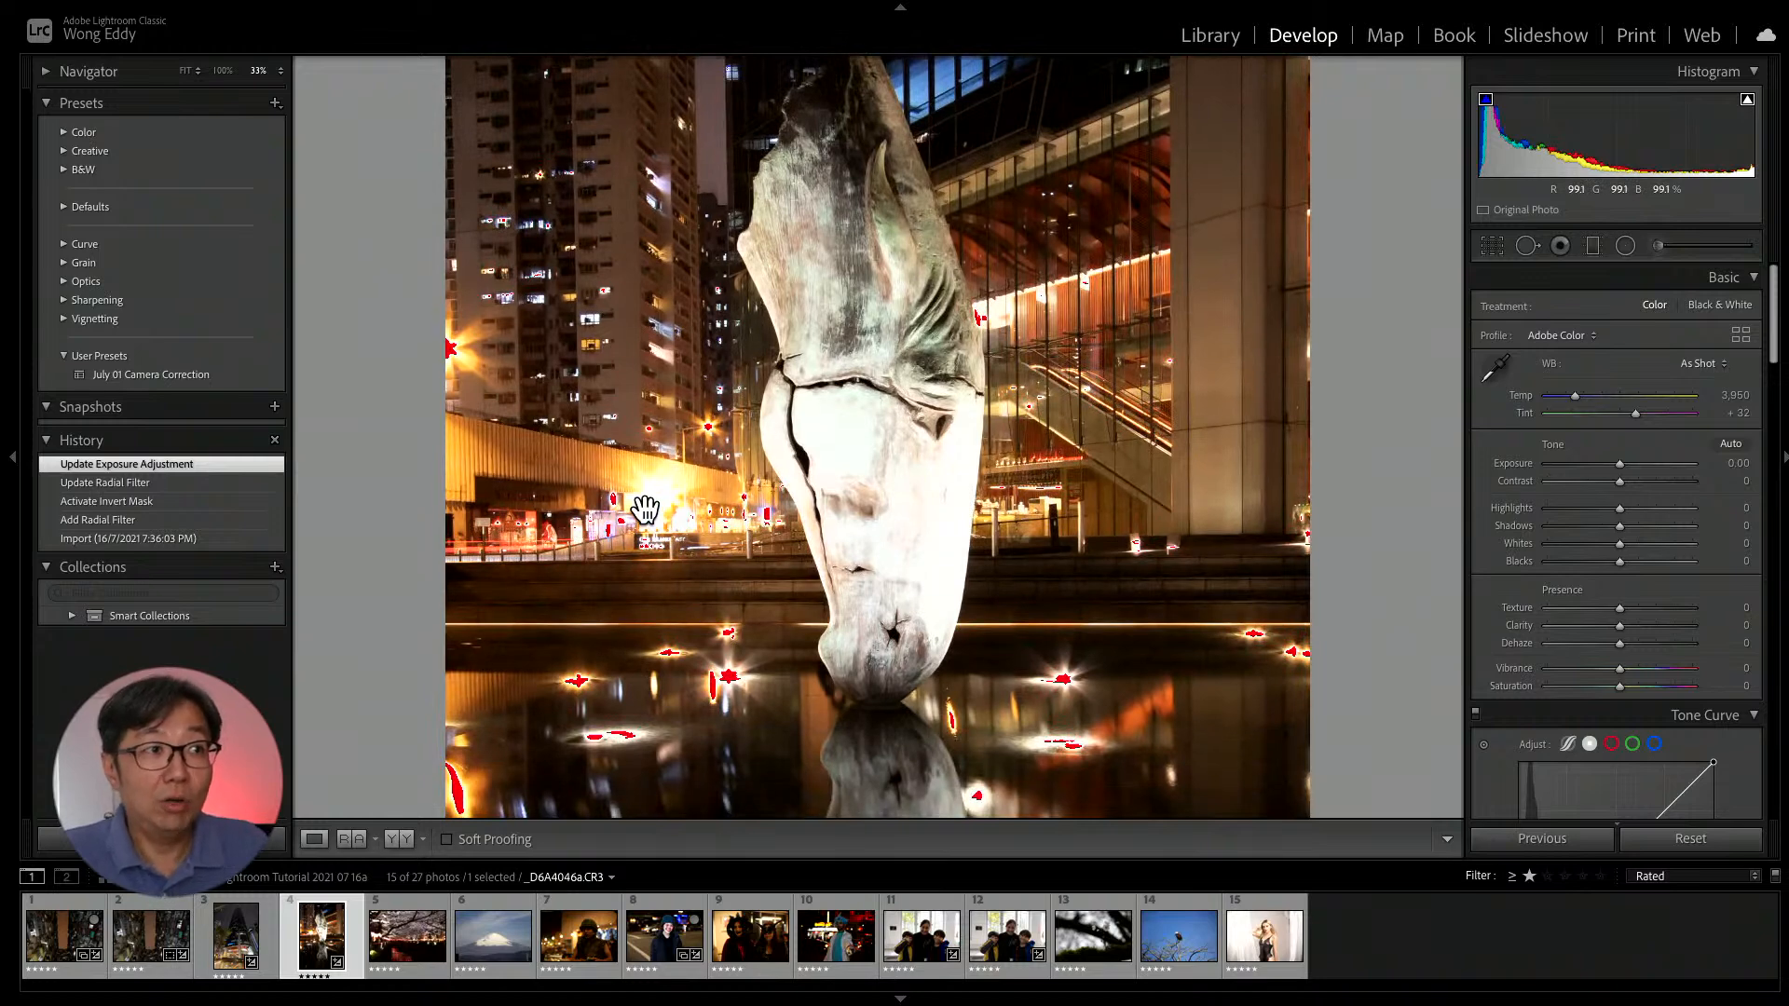
{"action": "scroll", "coordinate": [1046, 388], "scroll_direction": "down", "scroll_amount": 5}
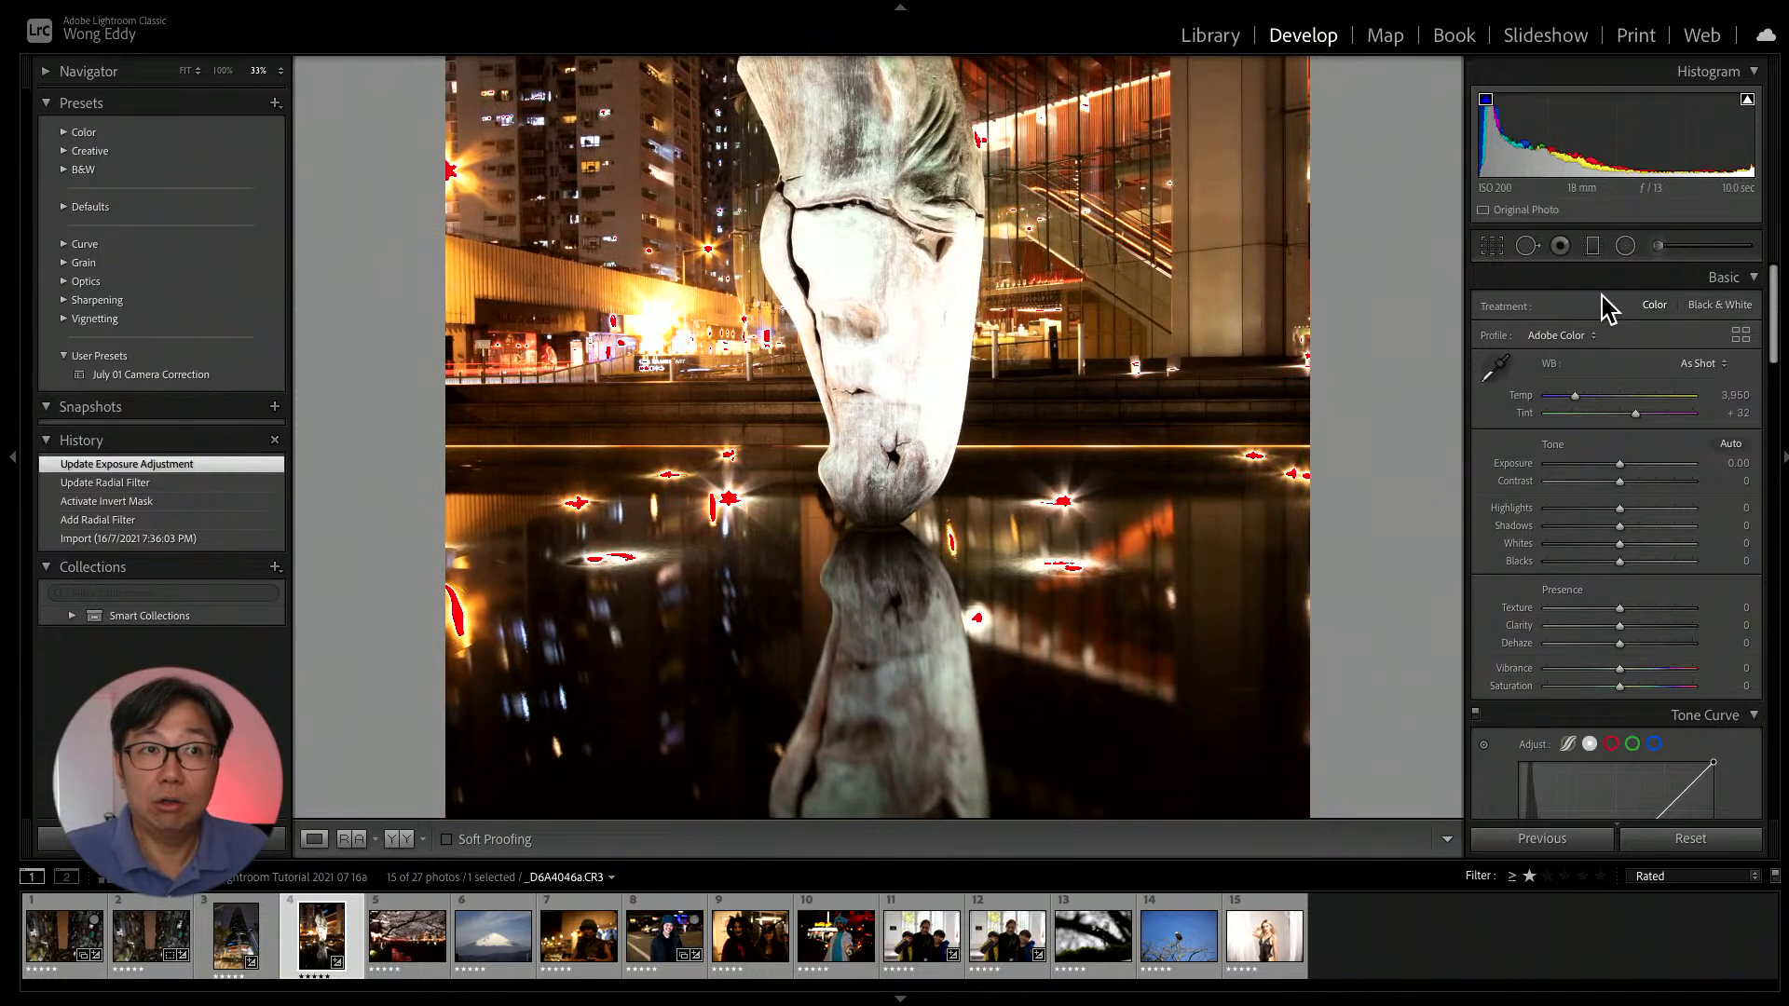
{"action": "left_click", "coordinate": [1625, 246]}
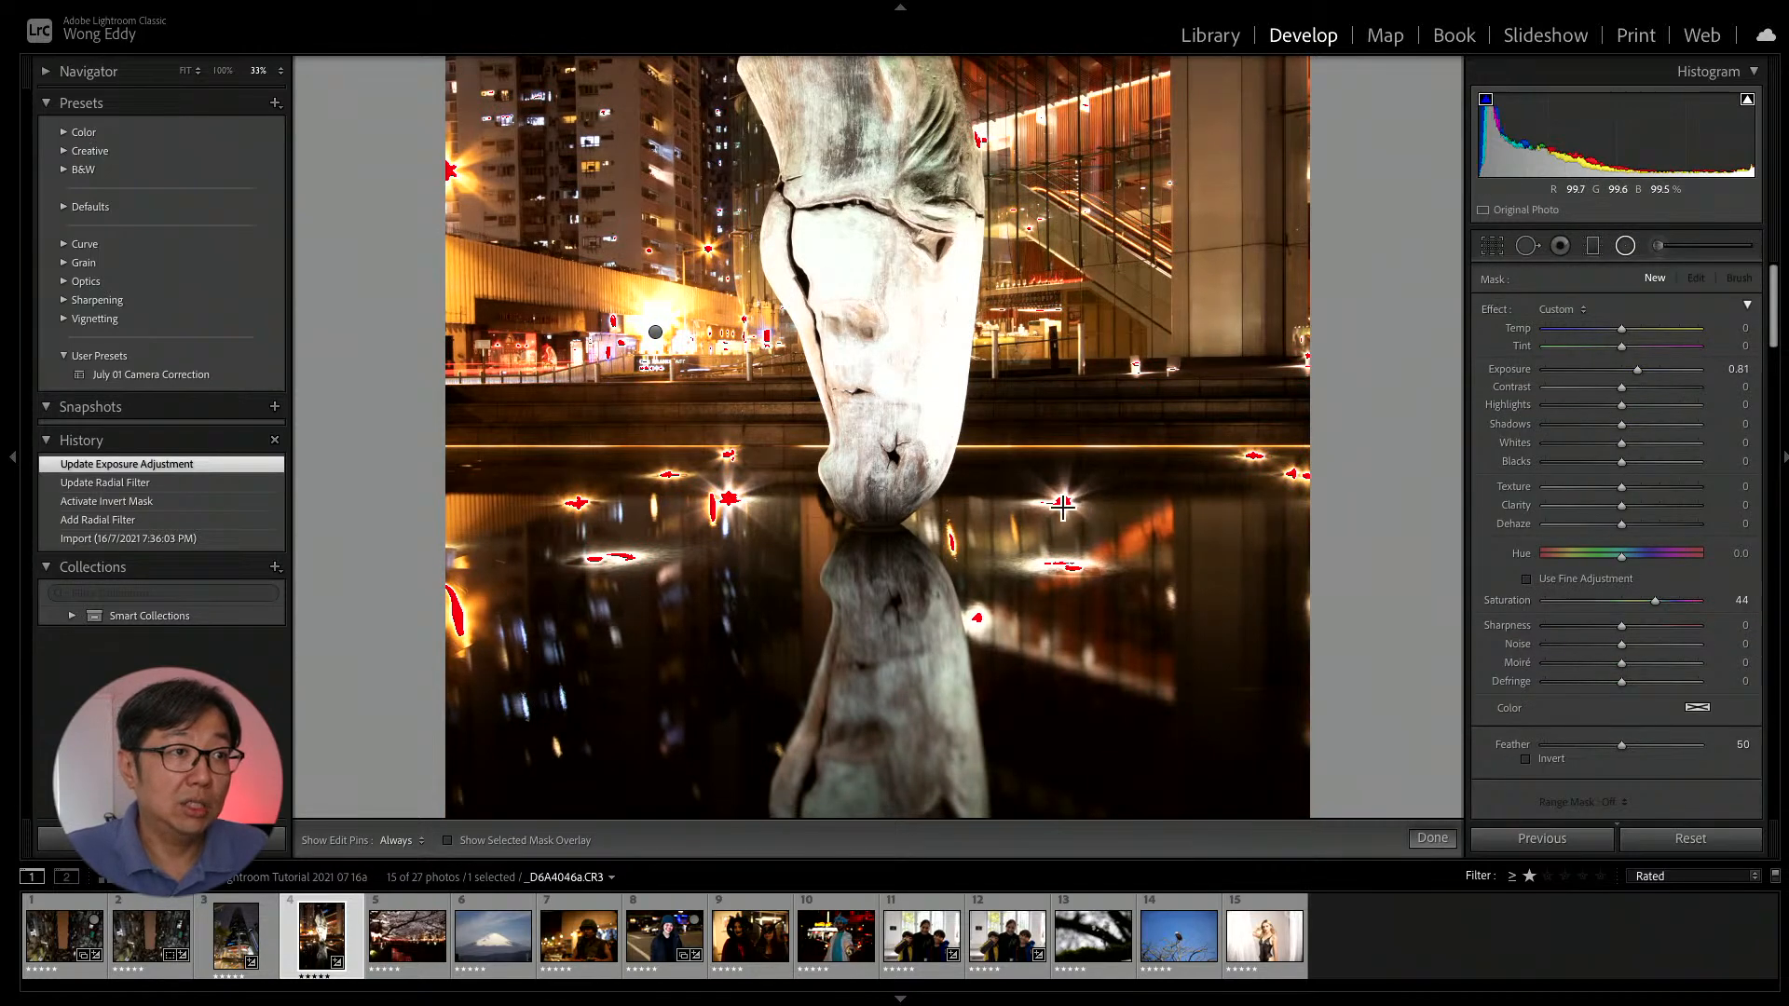
{"action": "left_click_drag", "start_coordinate": [1062, 503], "coordinate": [1071, 495]}
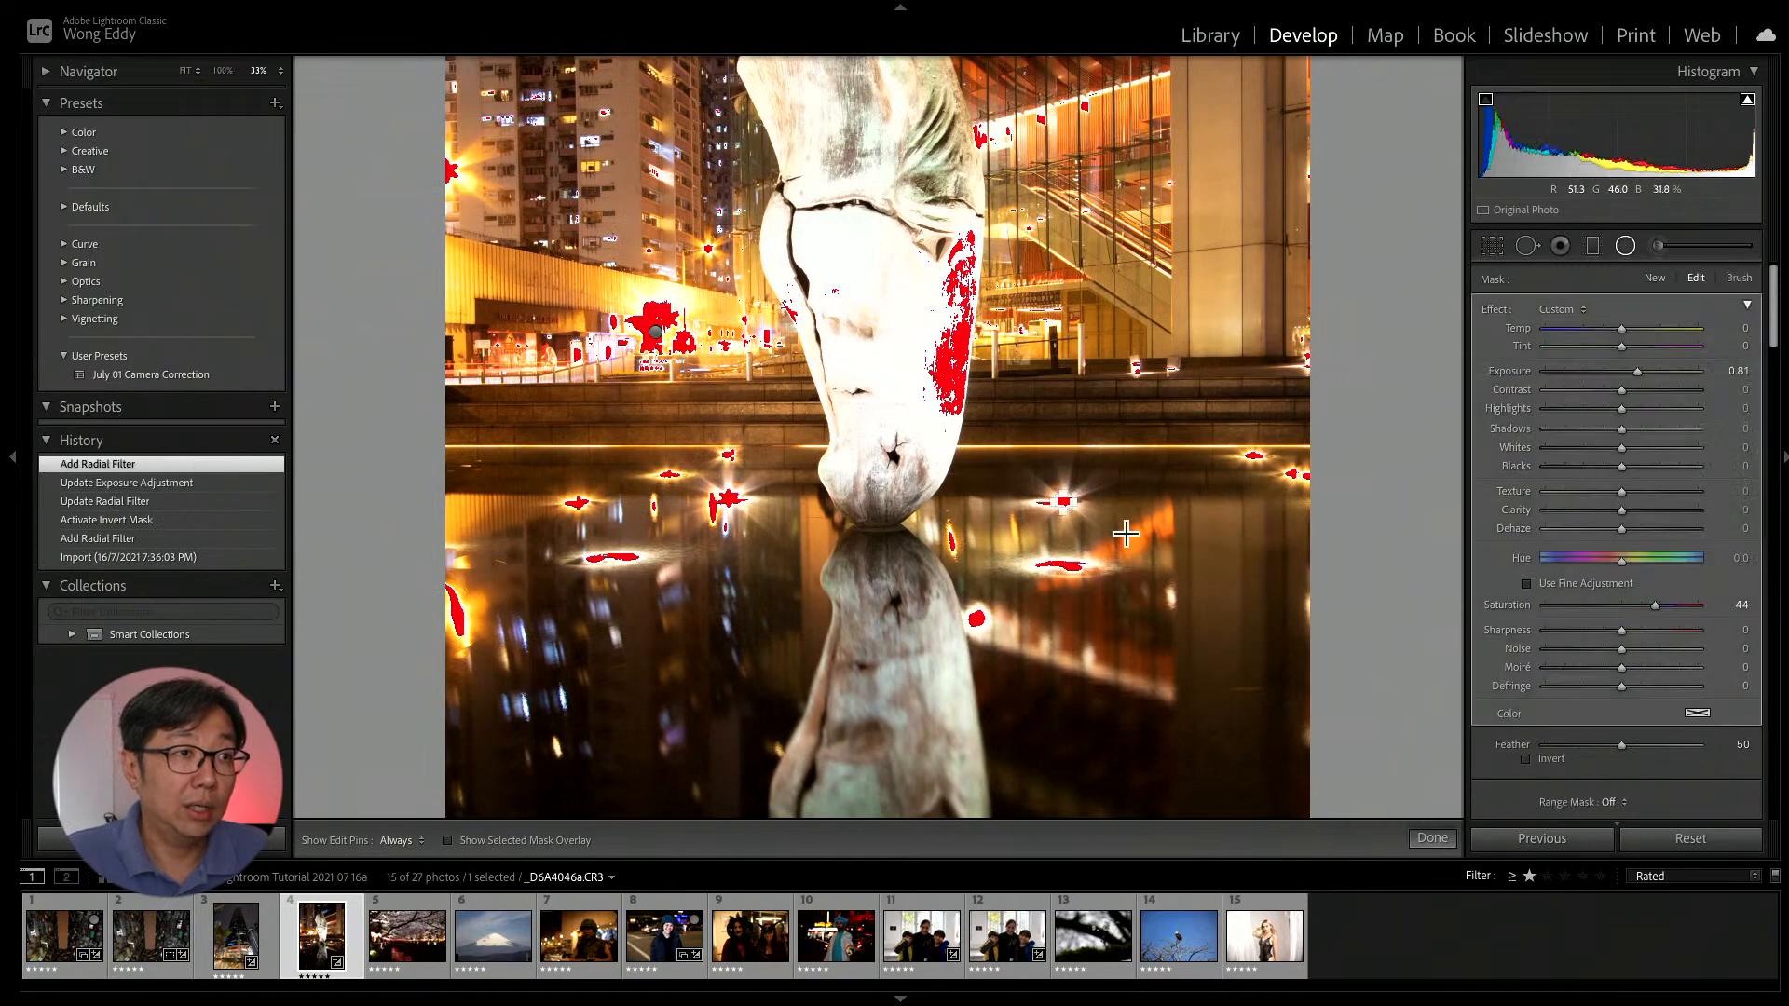
{"action": "left_click", "coordinate": [1541, 761]}
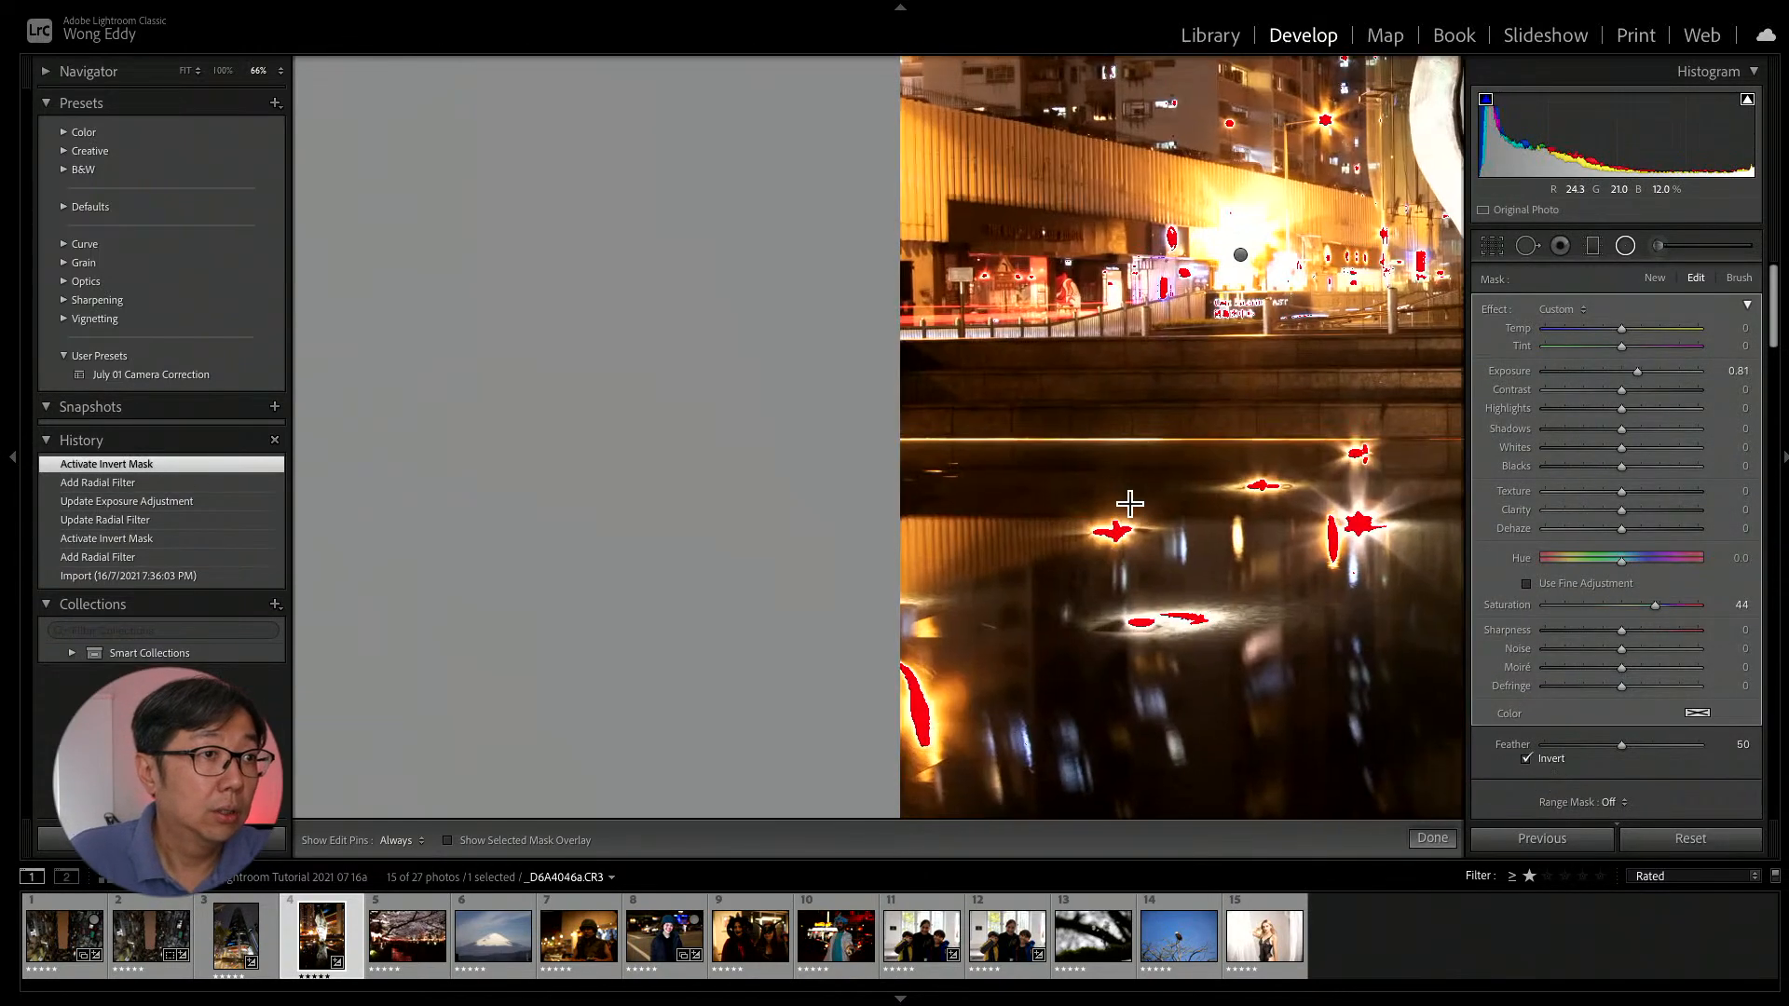
{"action": "key", "text": "z"}
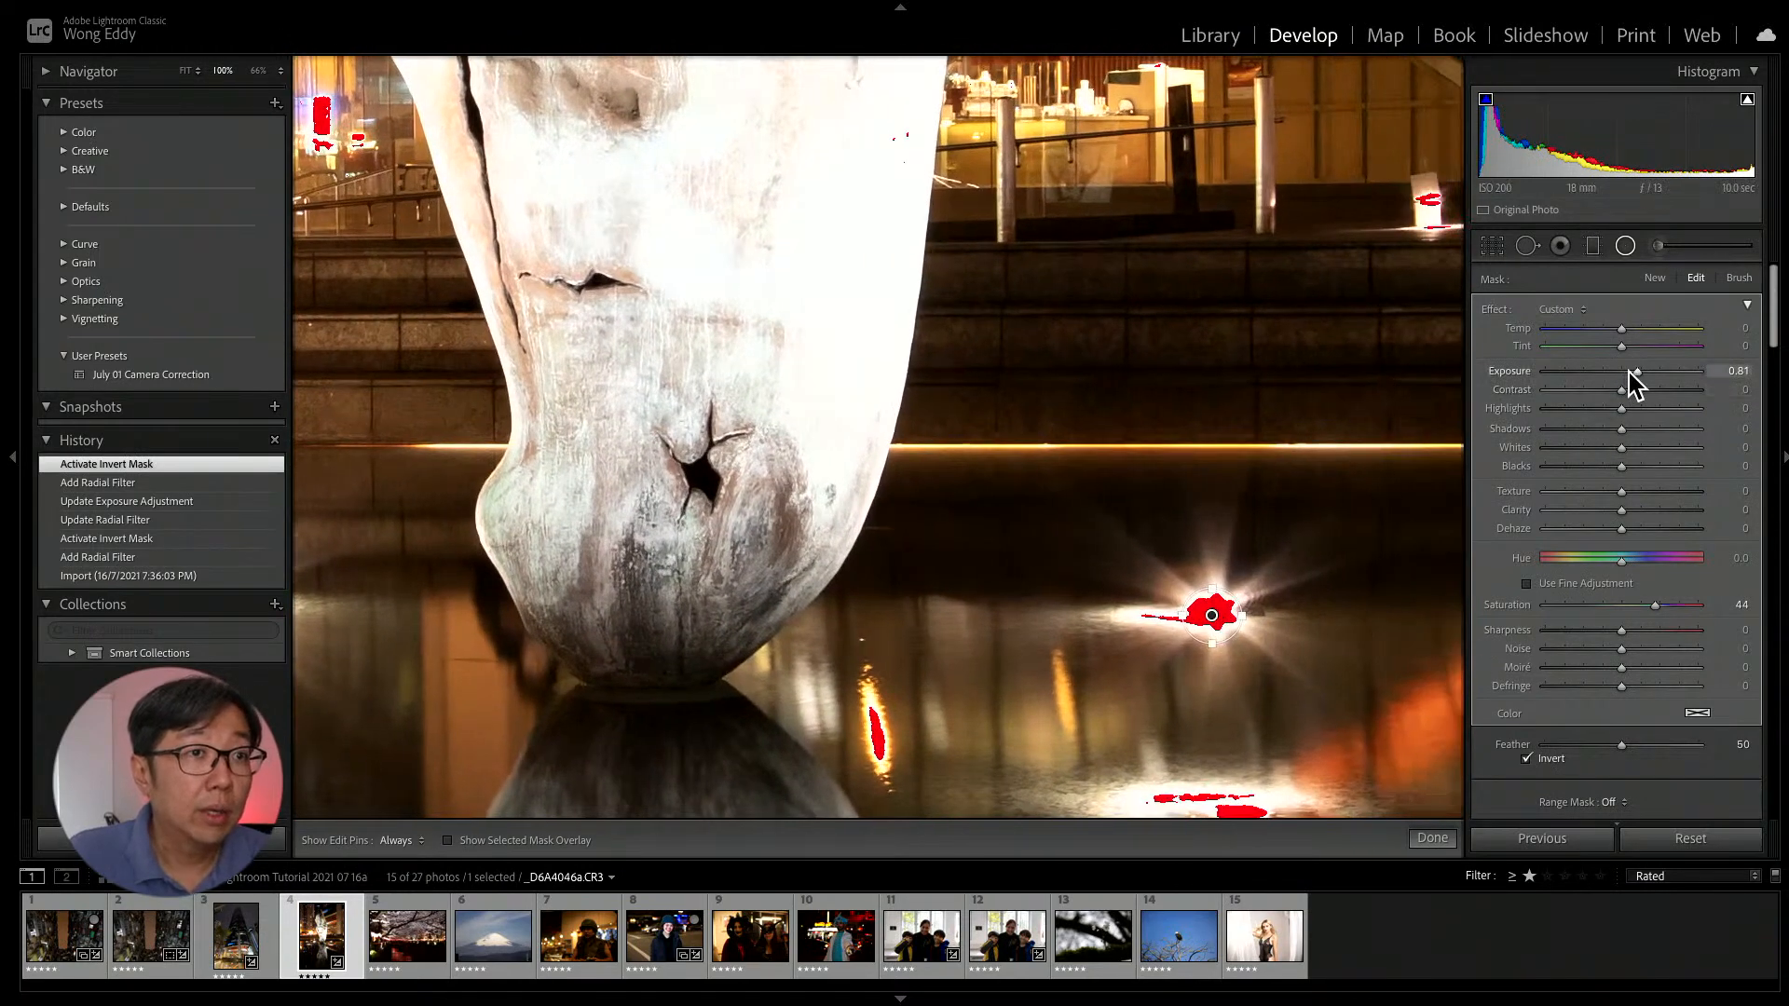
Set the water light filter's Exposure to -1.00 and widen its ellipse to cover the light's clipped side streak.
{"action": "left_click_drag", "start_coordinate": [1642, 373], "coordinate": [1609, 371]}
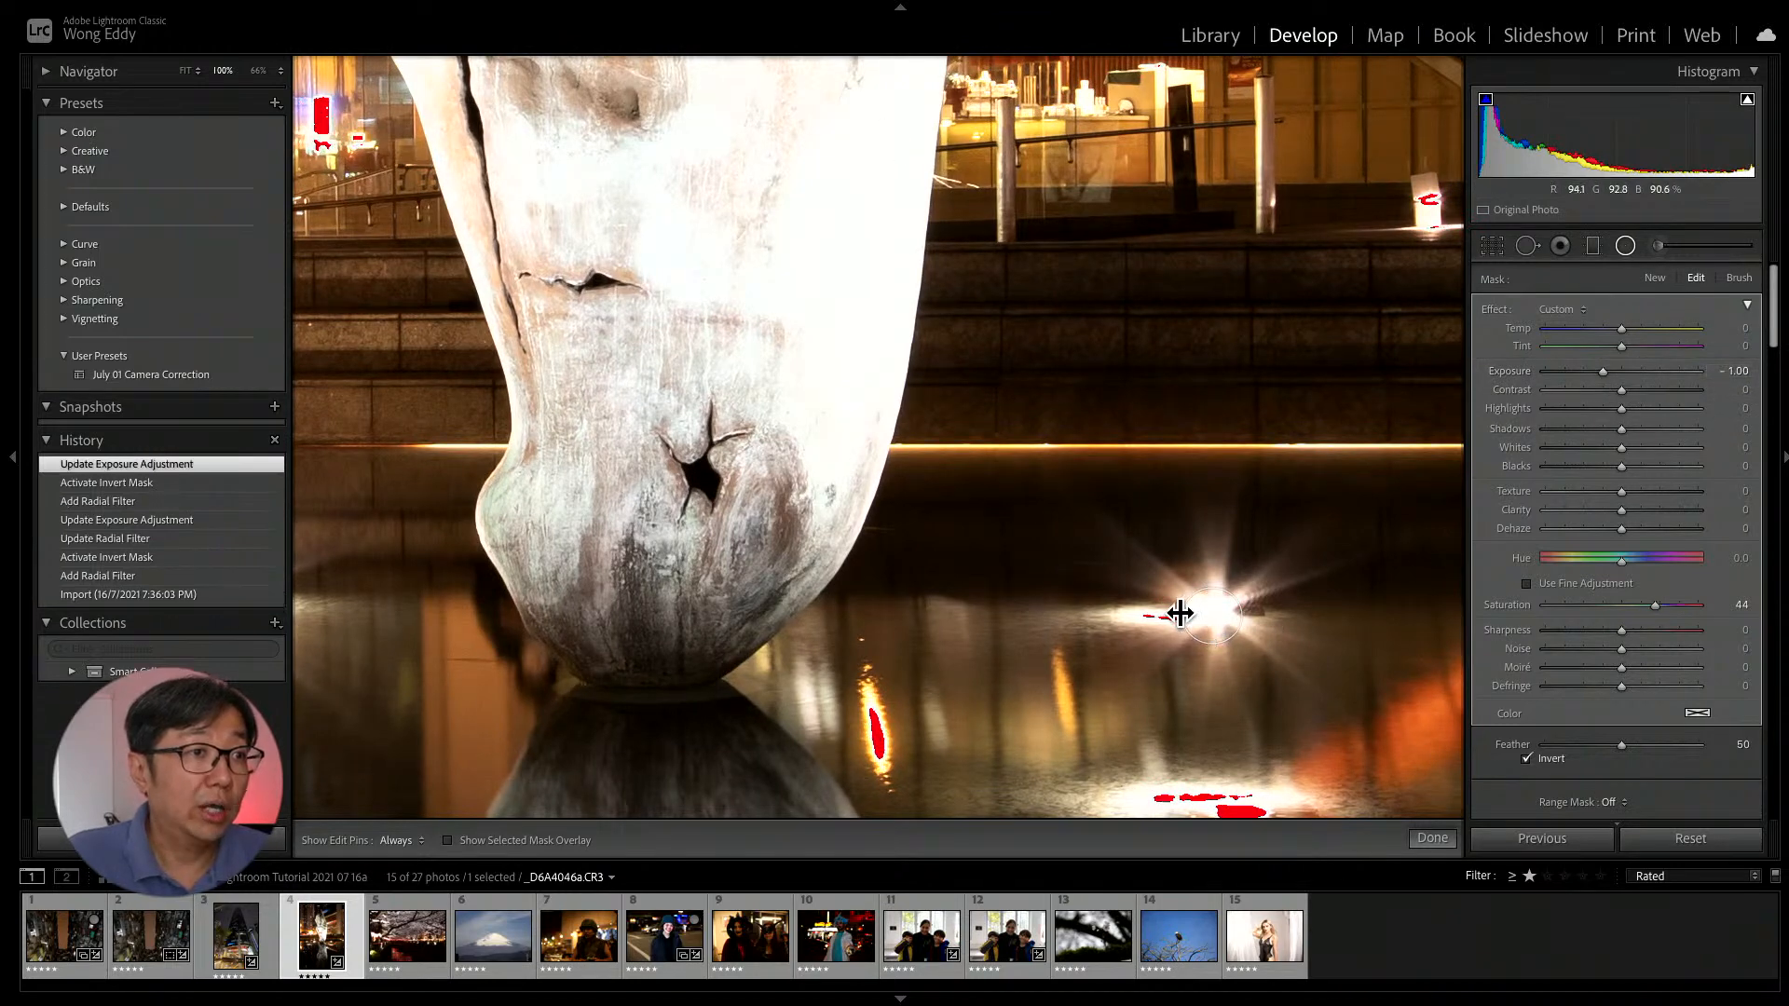
{"action": "left_click_drag", "start_coordinate": [1157, 610], "coordinate": [1137, 607]}
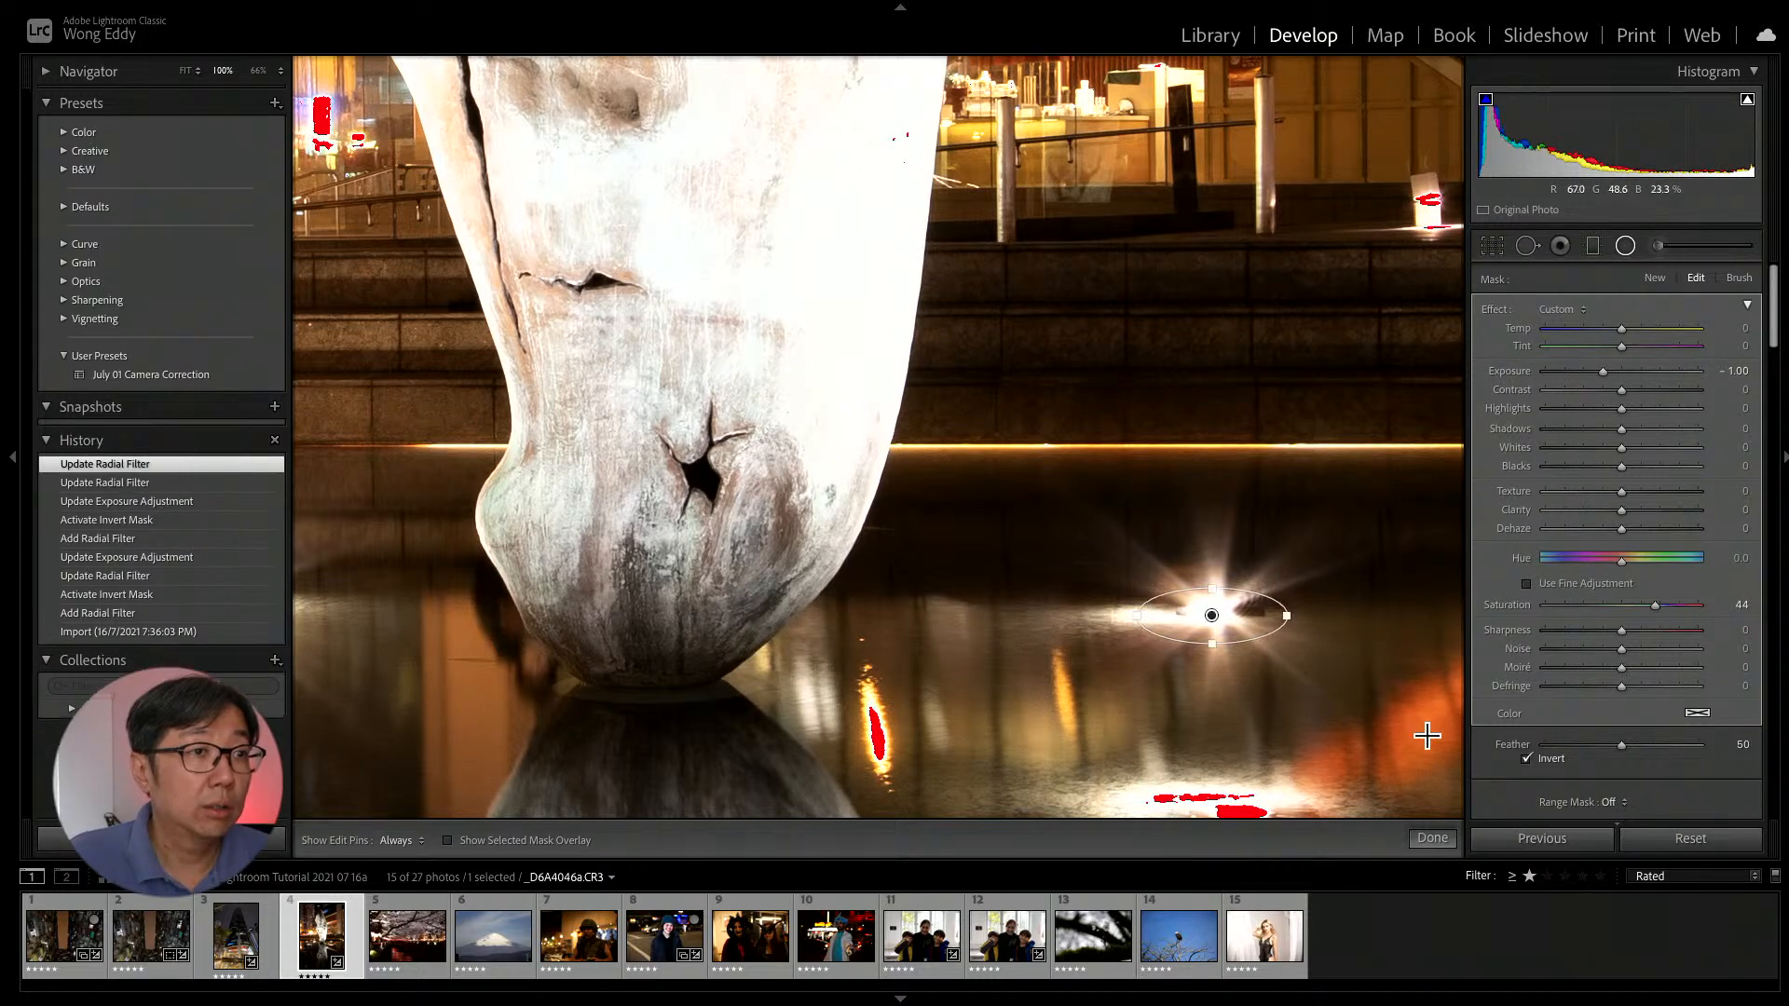
{"action": "left_click", "coordinate": [1432, 839]}
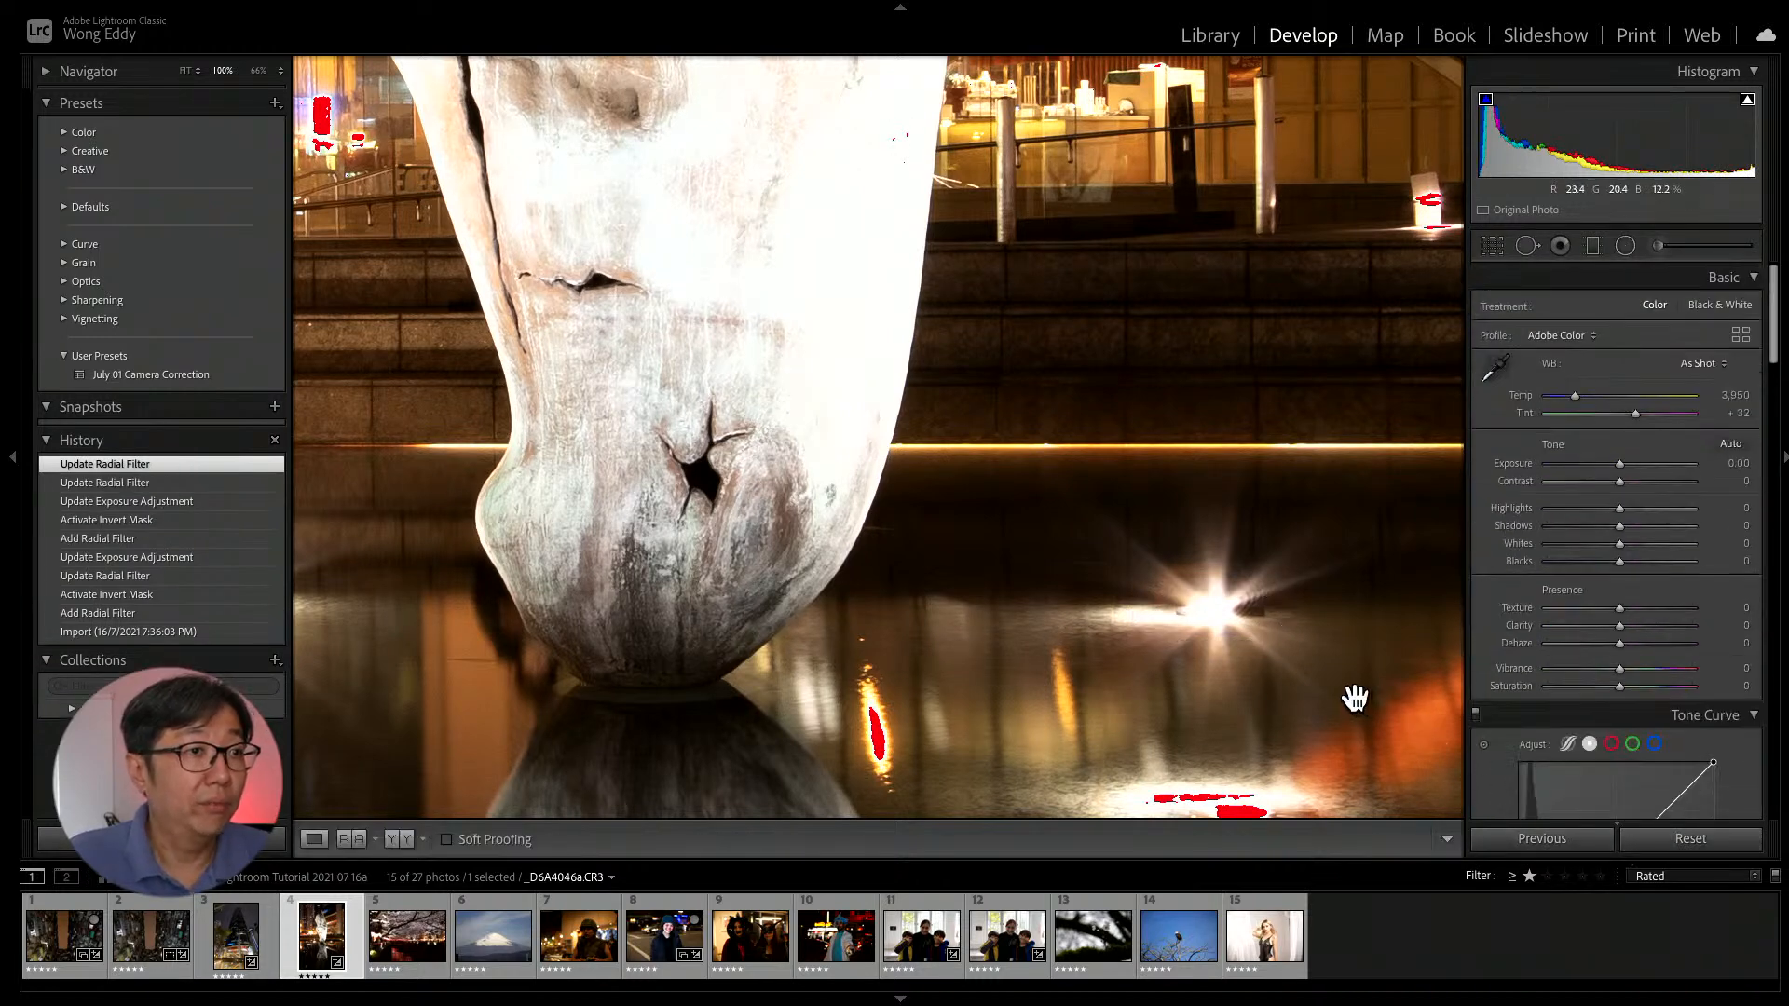
{"action": "key", "text": "ctrl+minus"}
{"action": "key", "text": "ctrl+minus"}
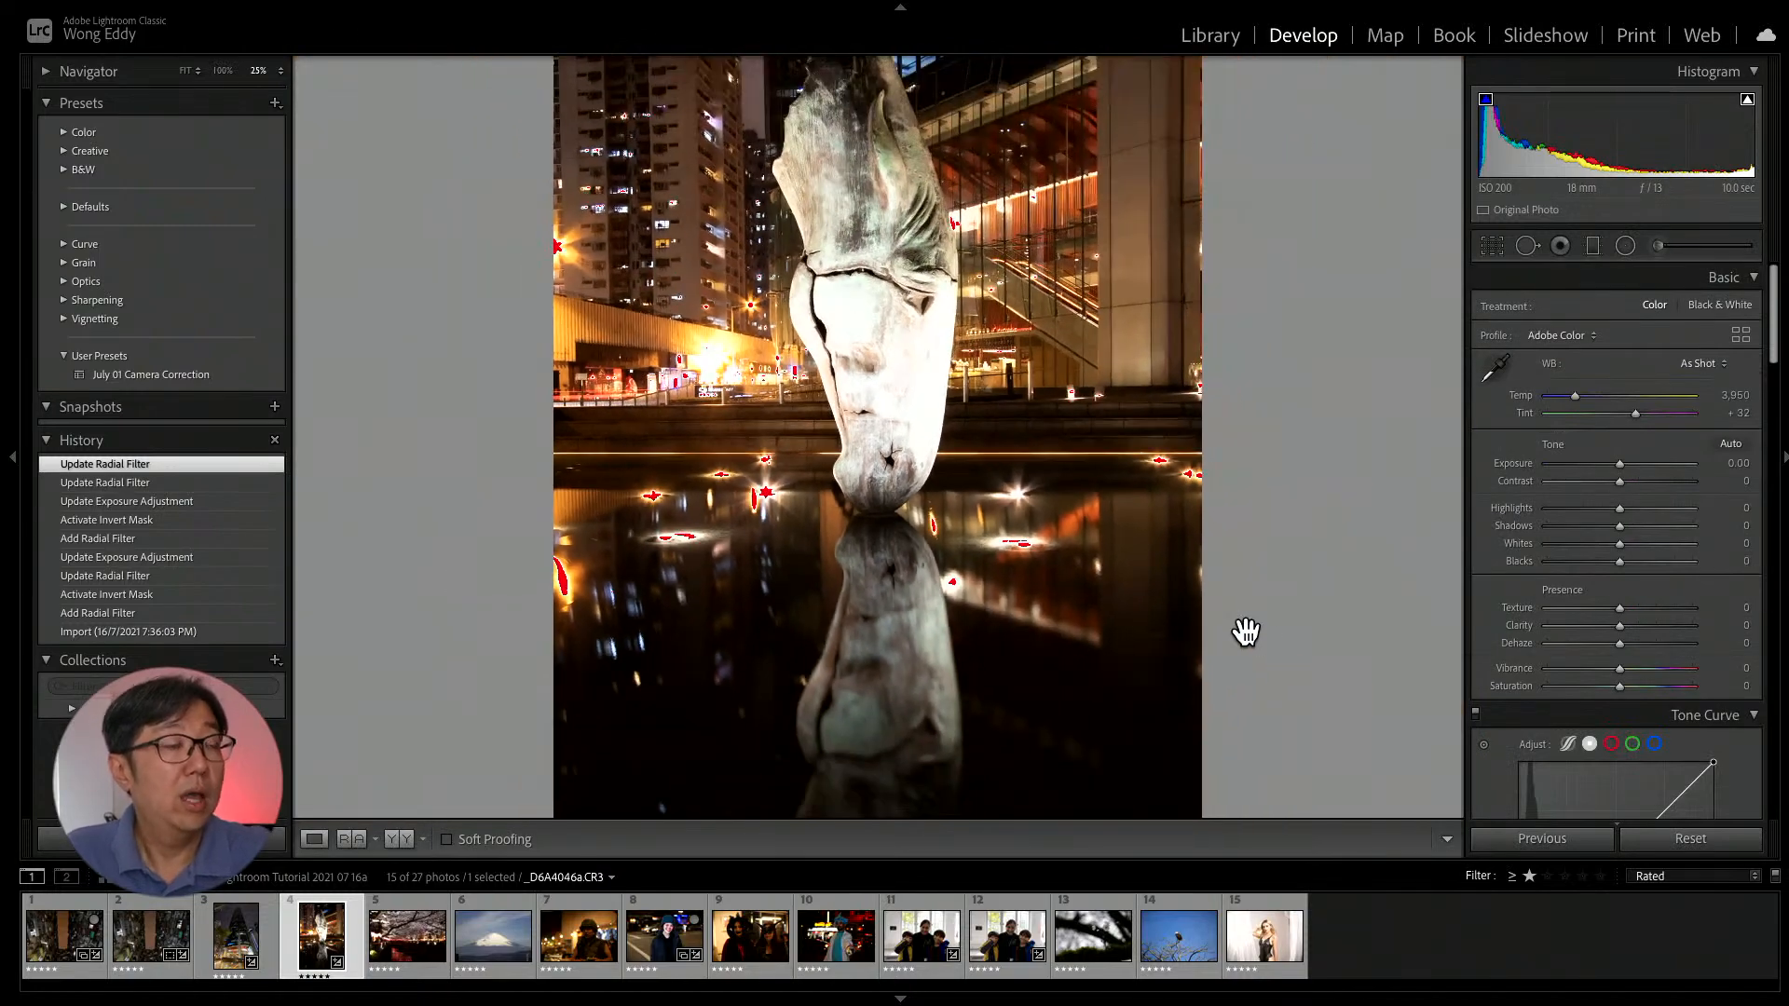
Add a horizontal graduated filter fading downward across _D6A4046a.CR3, centred on the horse's face just above the muzzle.
{"action": "key", "text": "ctrl+minus"}
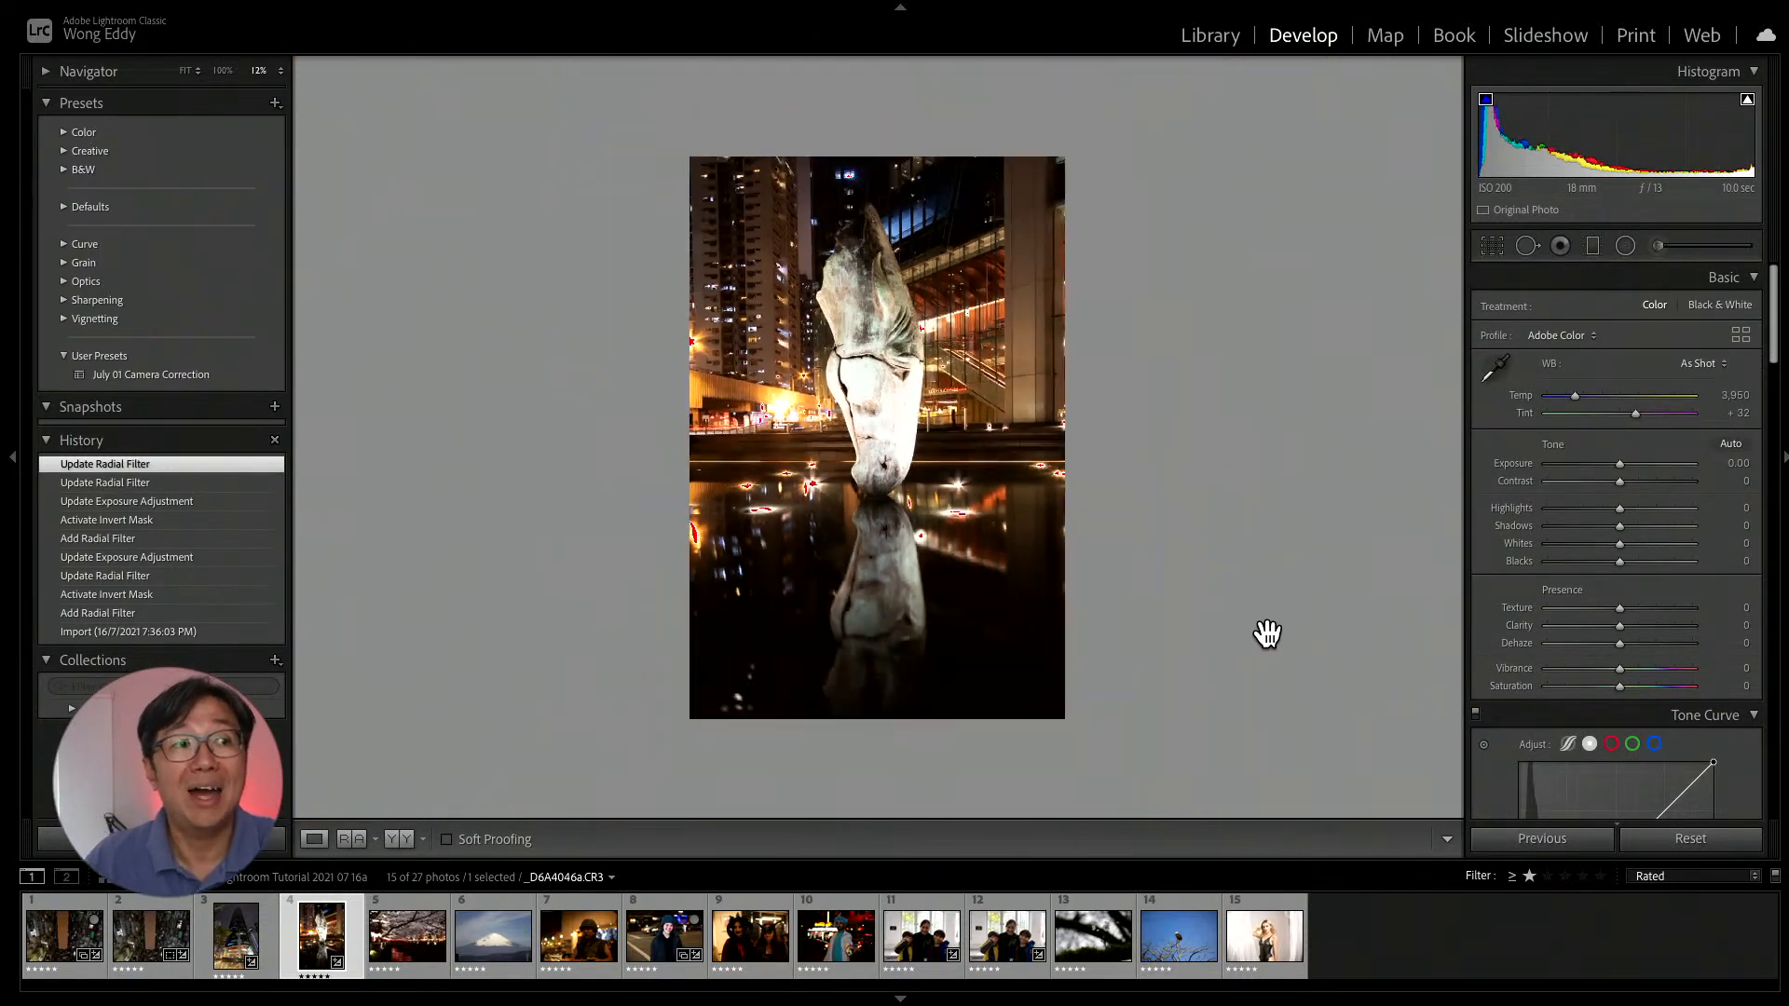
{"action": "key", "text": "ctrl+equal"}
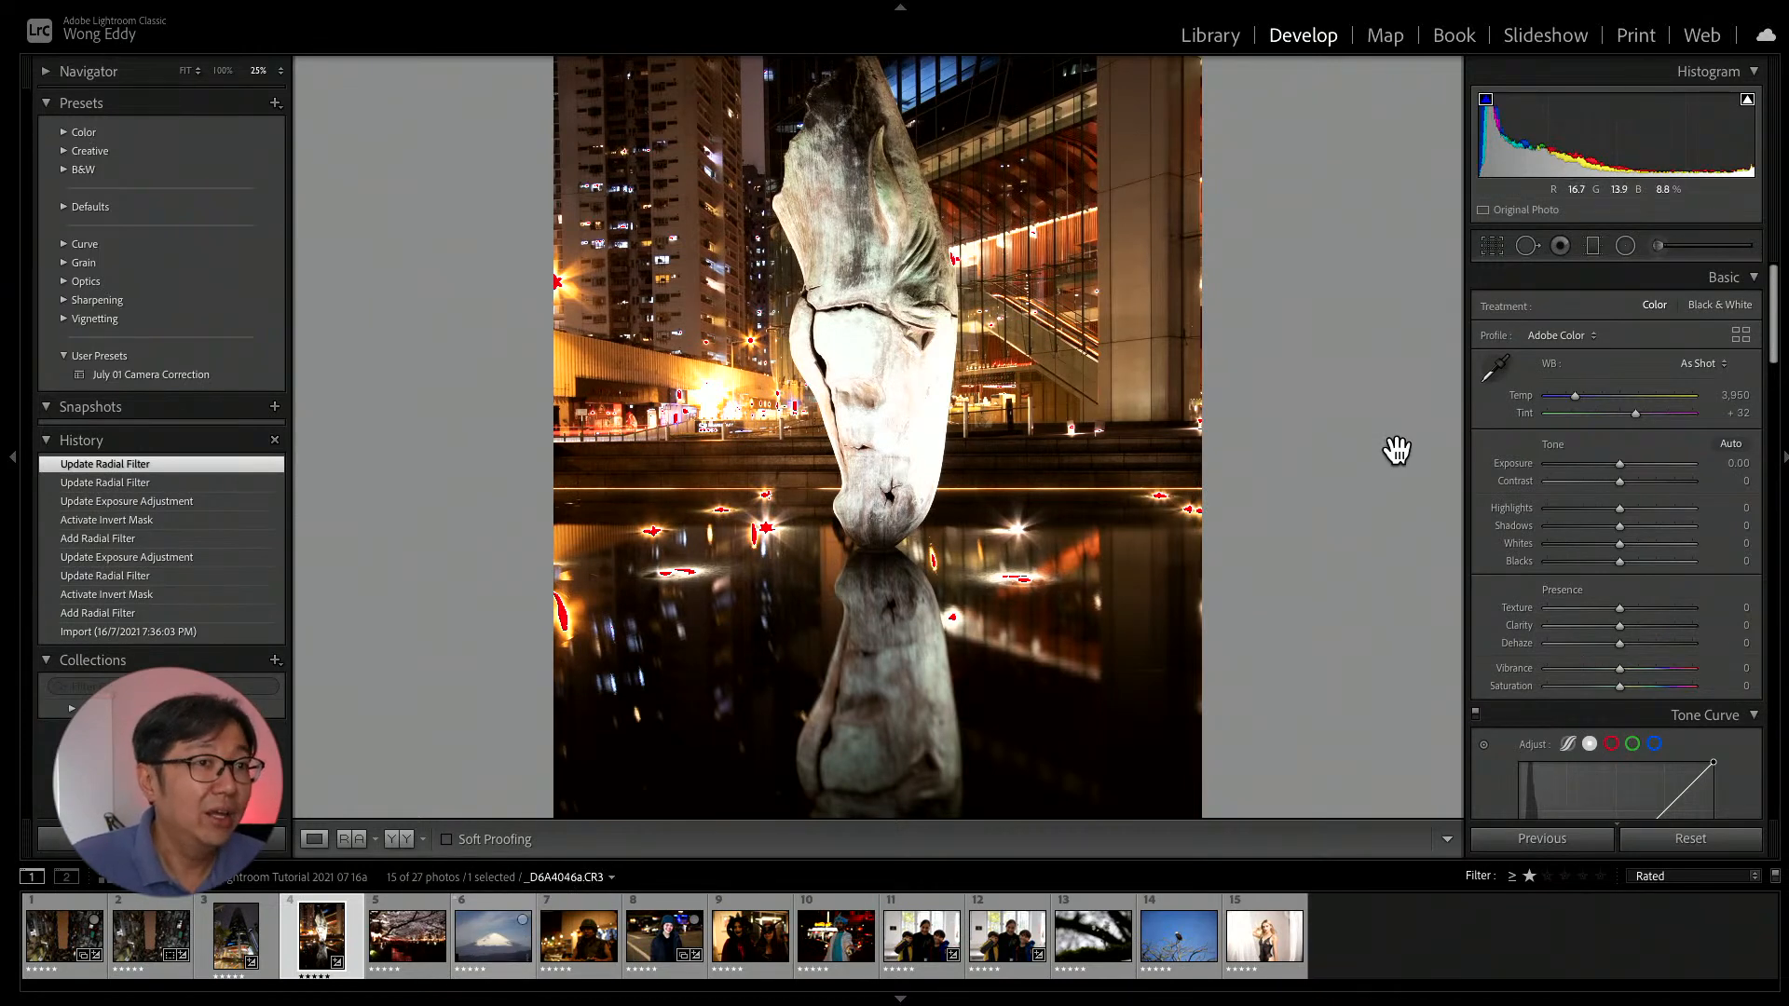
{"action": "left_click", "coordinate": [1595, 246]}
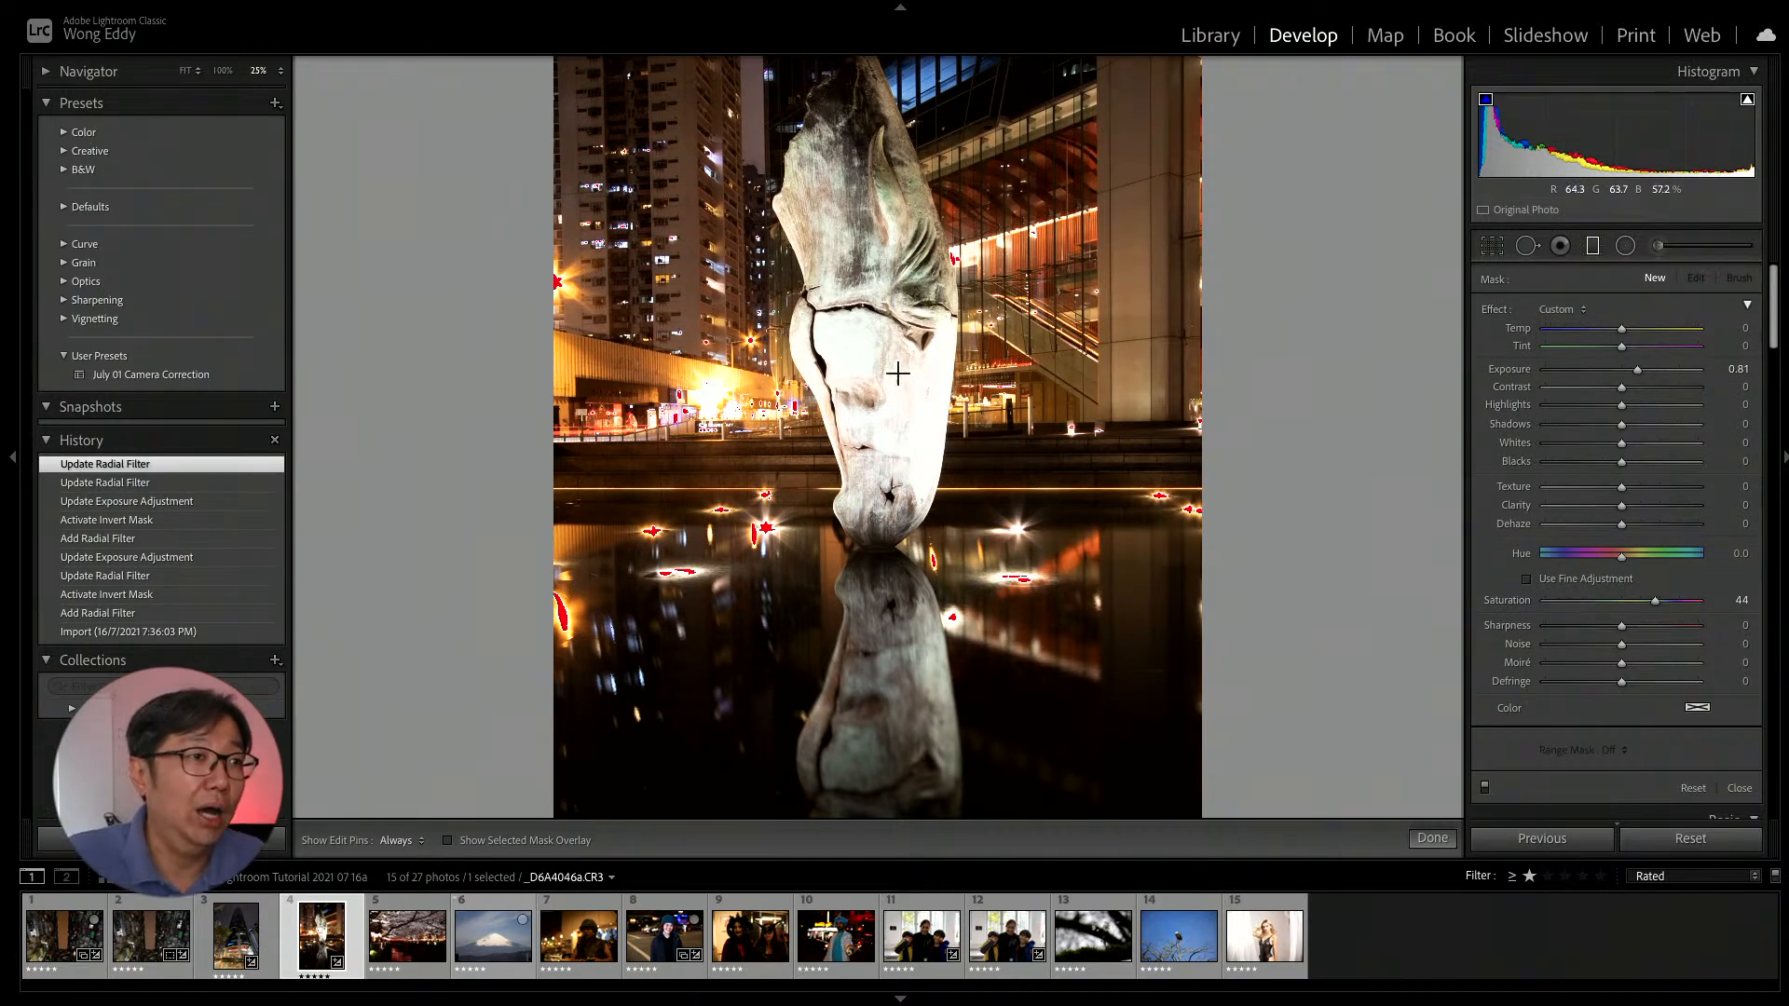
{"action": "left_click_drag", "start_coordinate": [890, 290], "coordinate": [876, 686]}
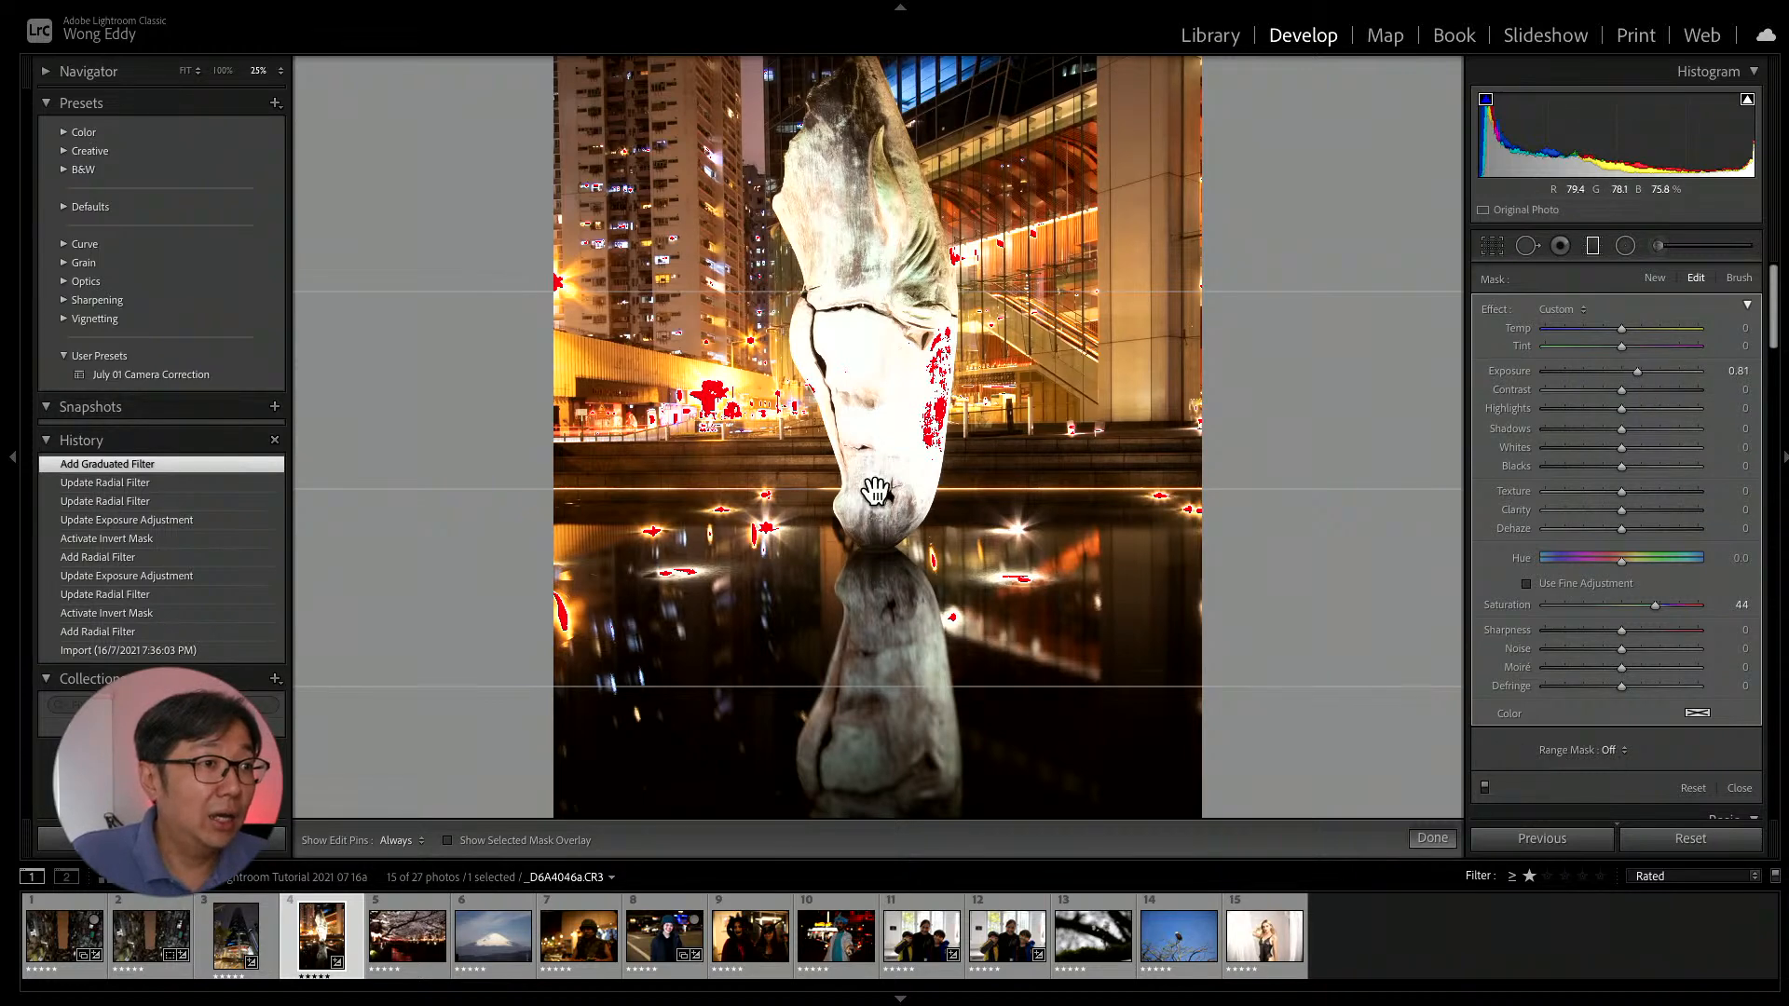
{"action": "left_click_drag", "start_coordinate": [880, 487], "coordinate": [880, 326]}
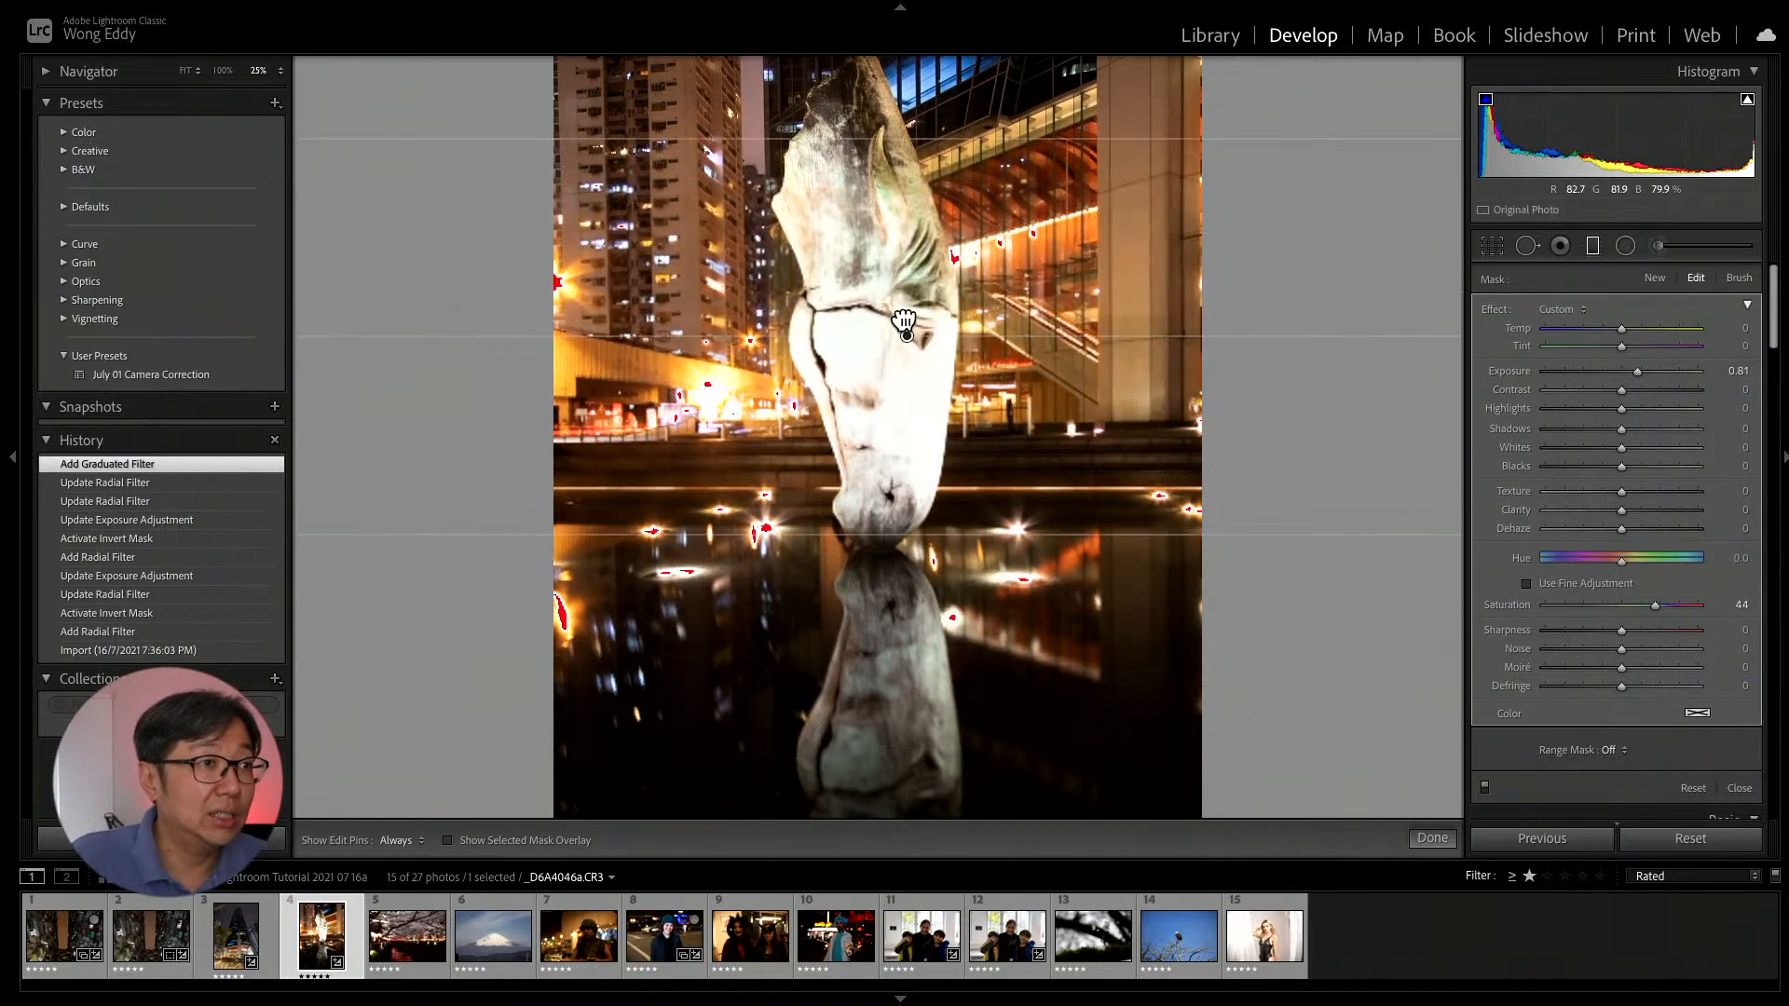
{"action": "left_click_drag", "start_coordinate": [914, 457], "coordinate": [921, 492]}
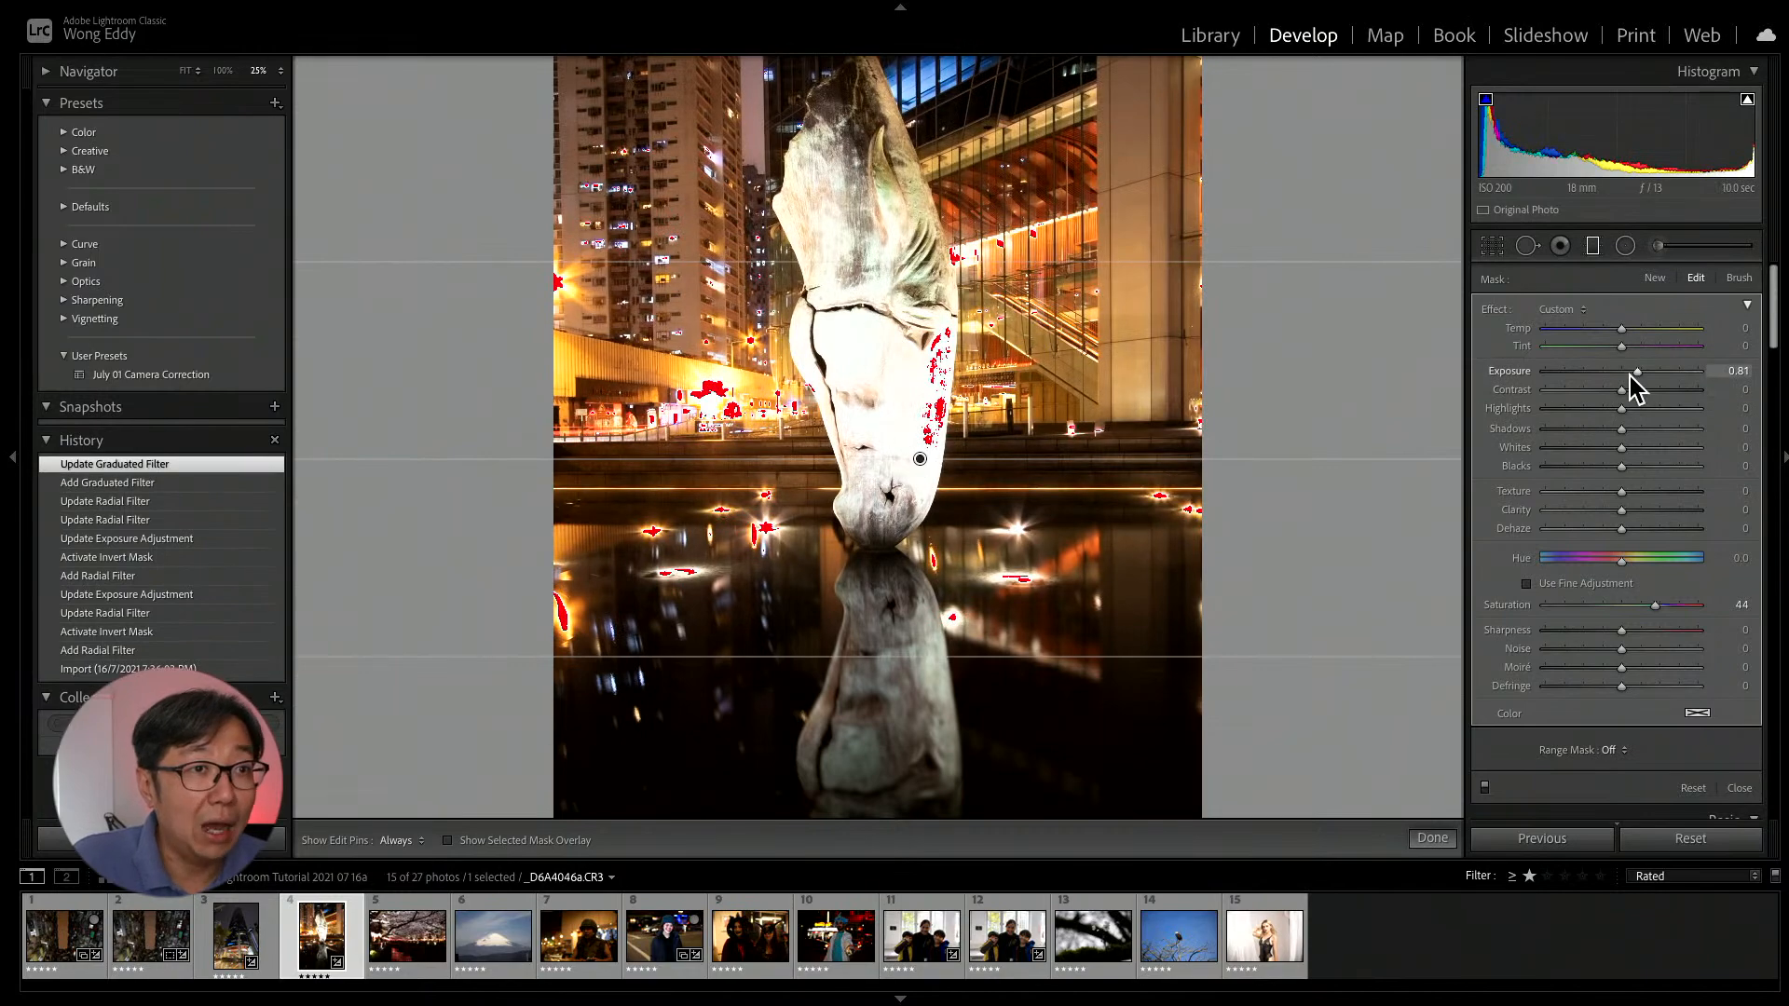
Move the graduated filter's centre up to the middle of the horse's face and set its Exposure to -0.55.
{"action": "mouse_move", "coordinate": [1638, 371]}
{"action": "left_mouse_down"}
{"action": "mouse_move", "coordinate": [1717, 380]}
{"action": "mouse_move", "coordinate": [1669, 368]}
{"action": "left_mouse_up"}
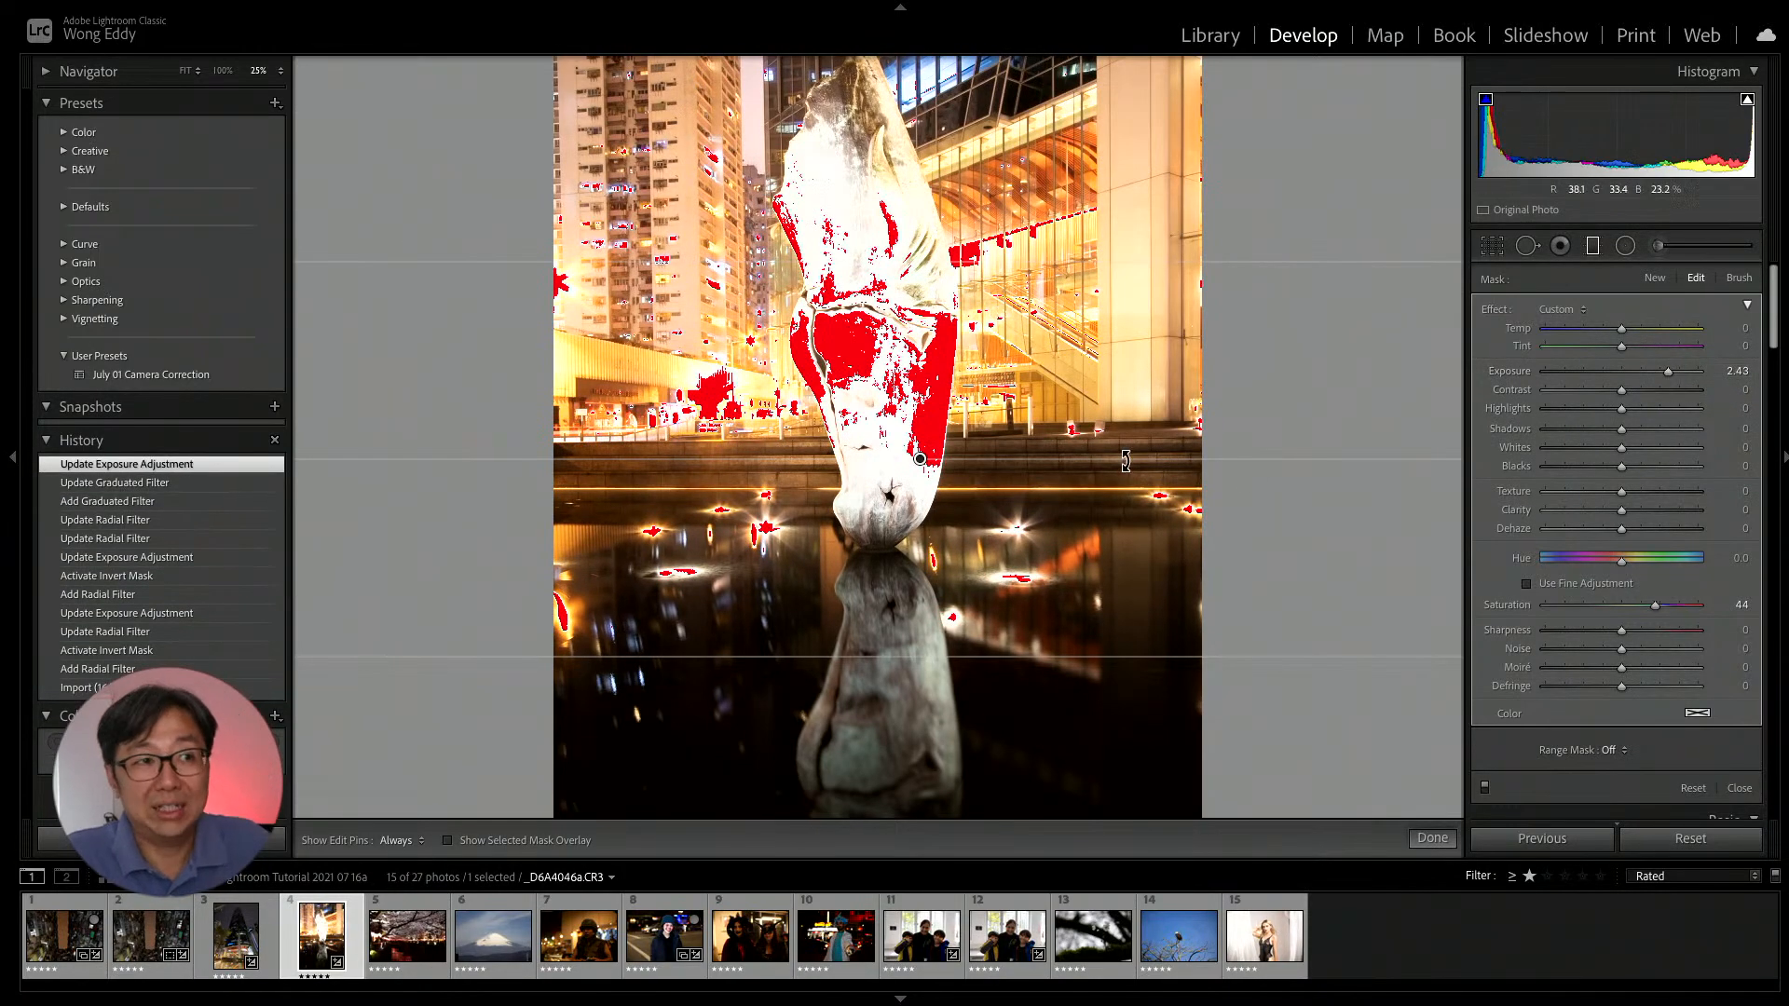
{"action": "left_click_drag", "start_coordinate": [925, 457], "coordinate": [914, 367]}
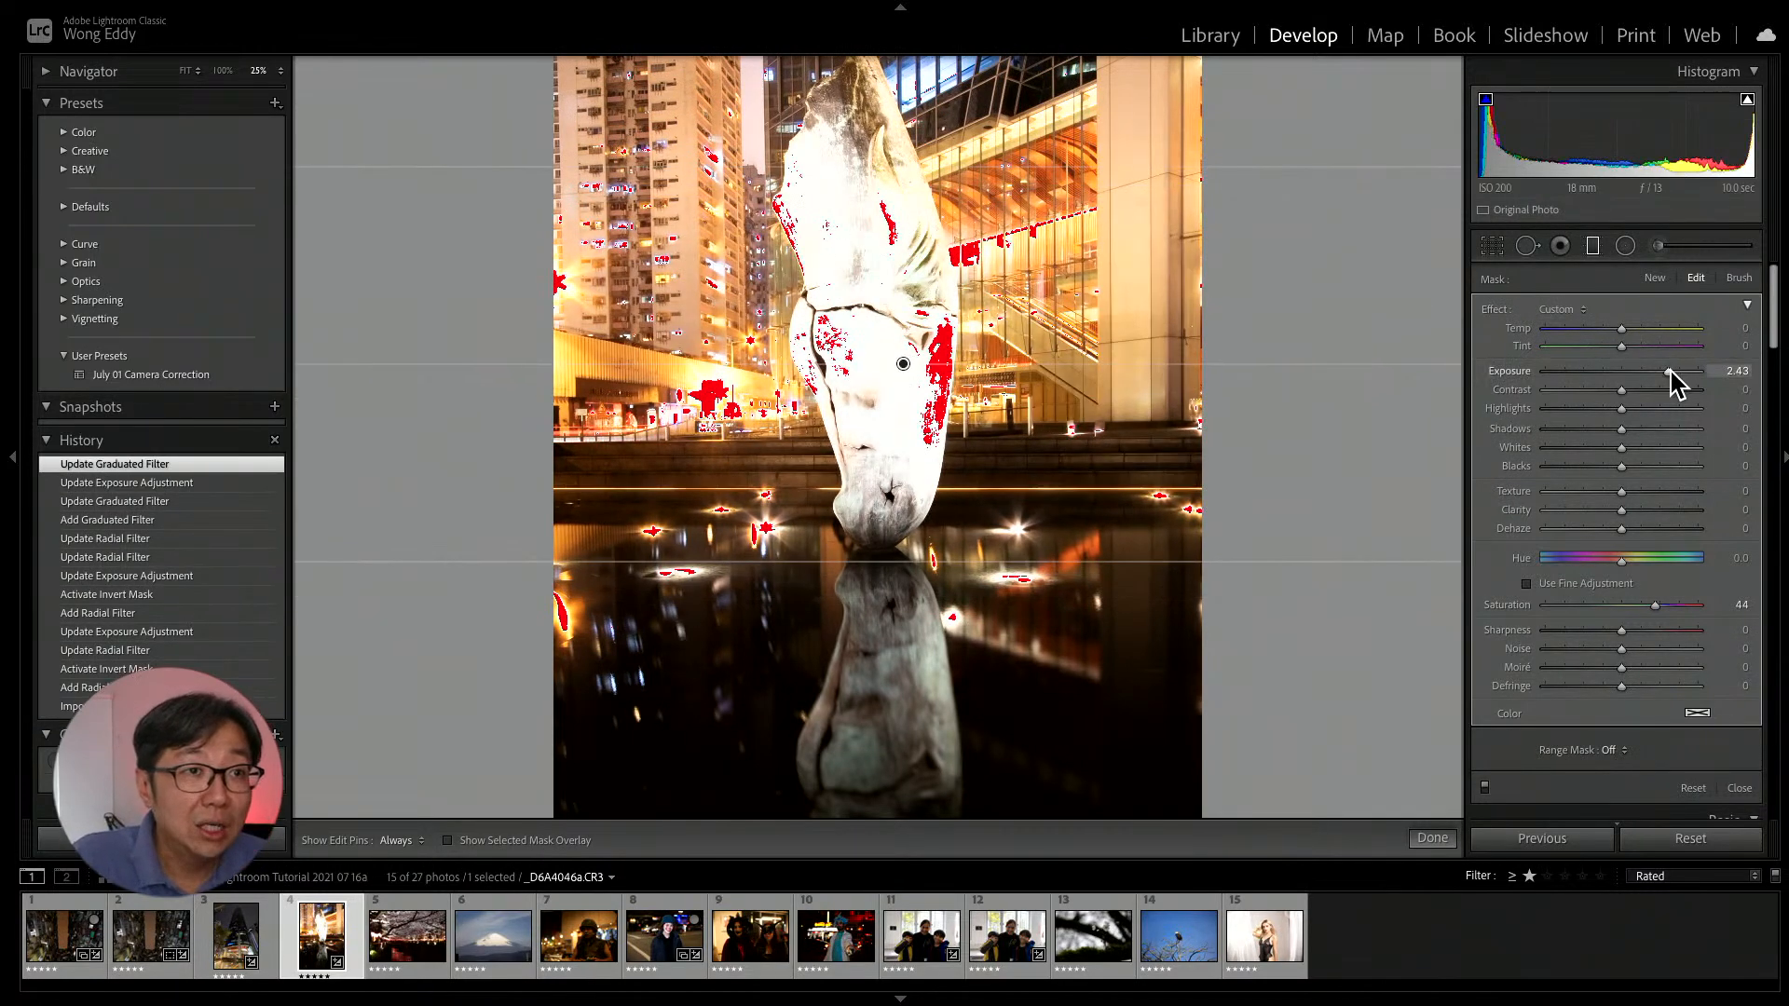
{"action": "left_click_drag", "start_coordinate": [1670, 371], "coordinate": [1610, 371]}
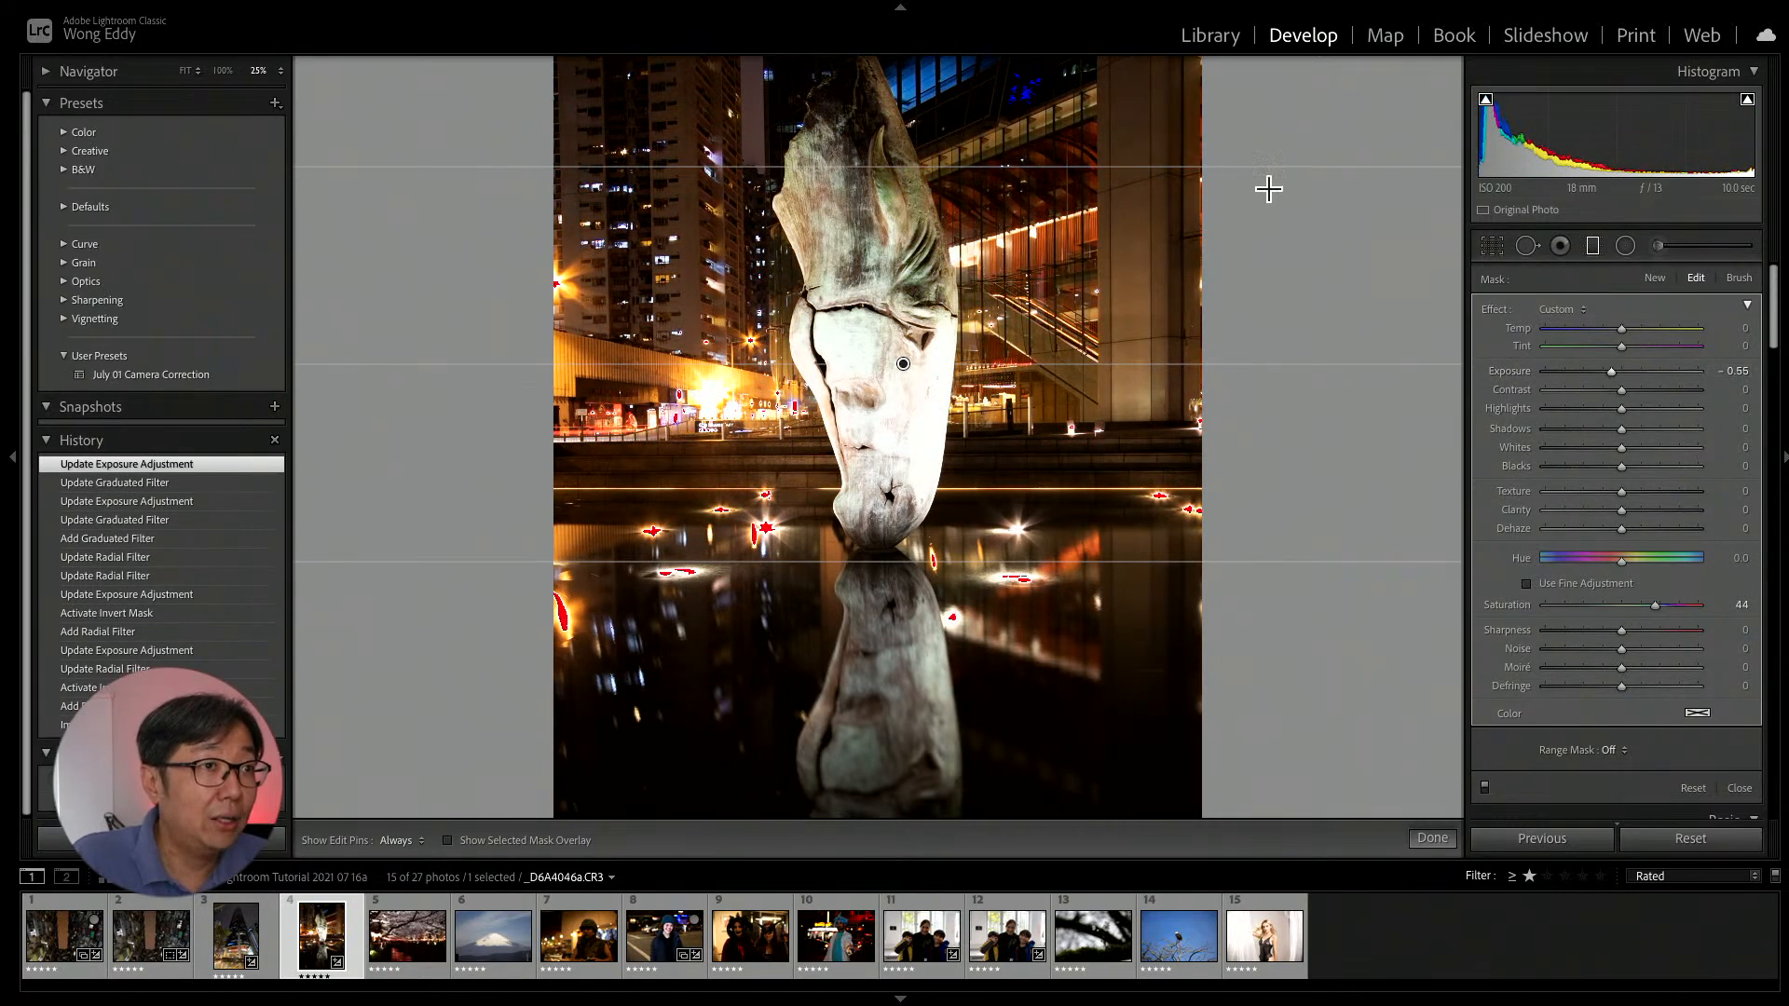
Adjust the graduated filter's transition to run from the horse's upper head to just above the waterline, and finish the filter.
{"action": "left_click_drag", "start_coordinate": [1157, 175], "coordinate": [1141, 766]}
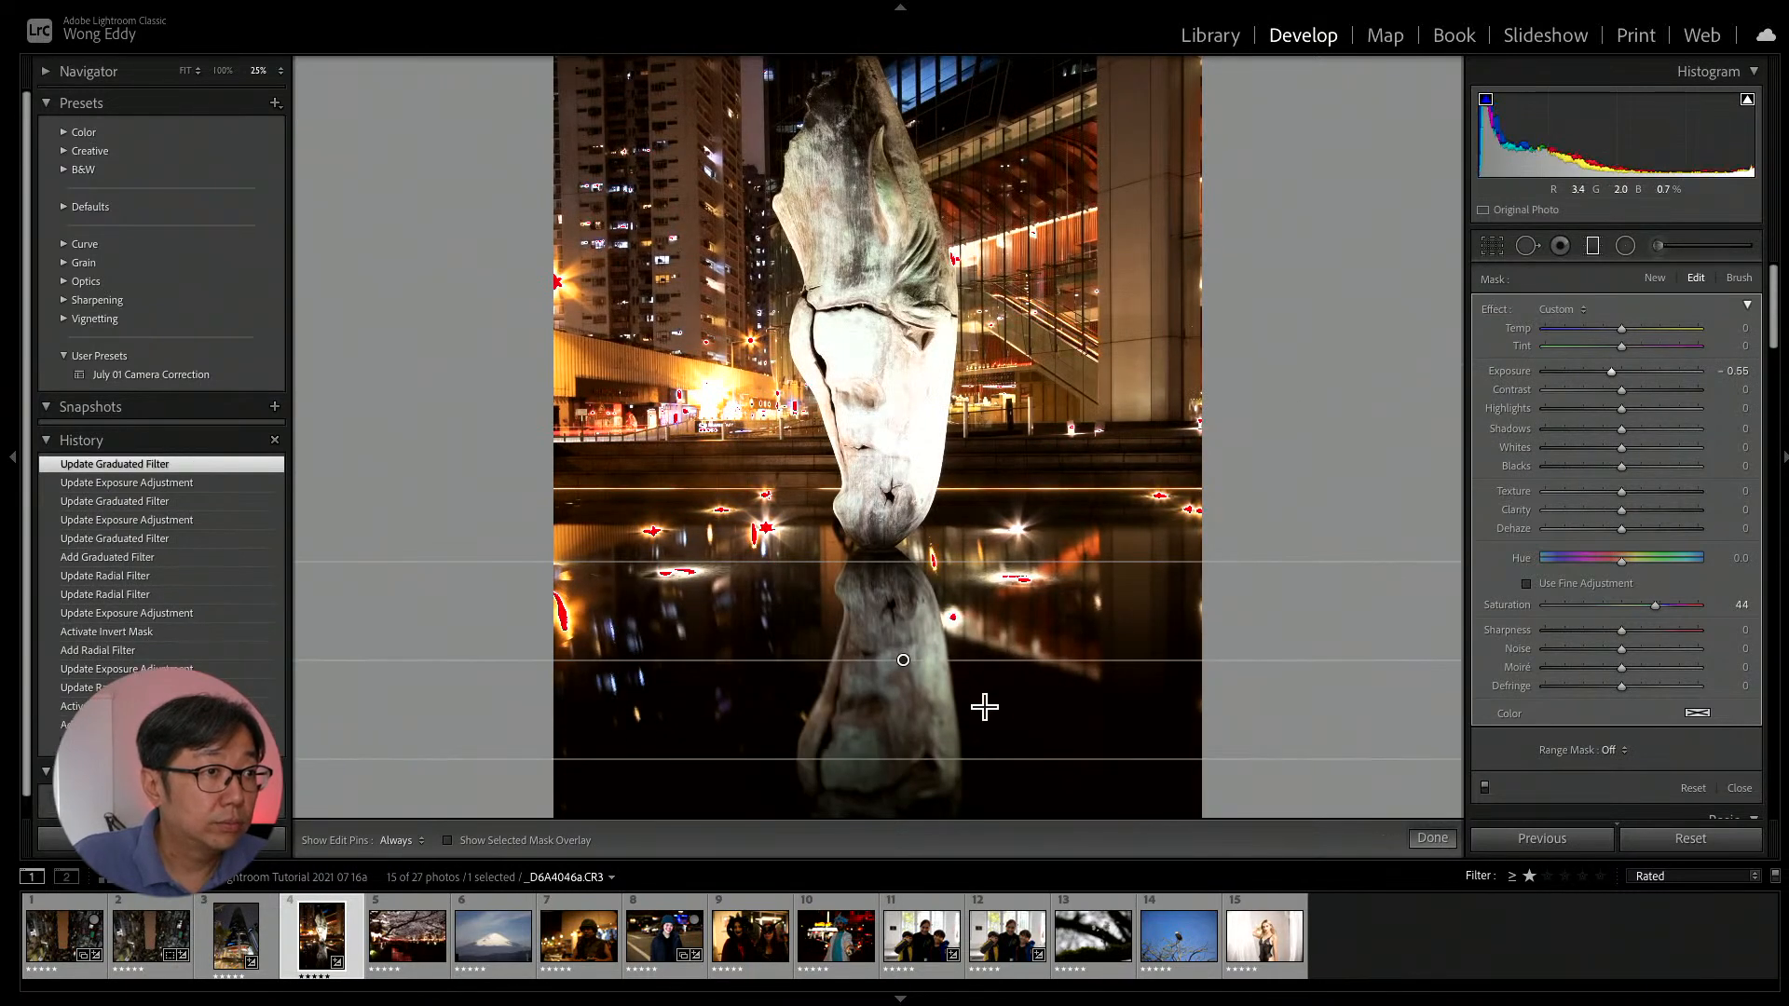
{"action": "left_click_drag", "start_coordinate": [907, 666], "coordinate": [929, 315]}
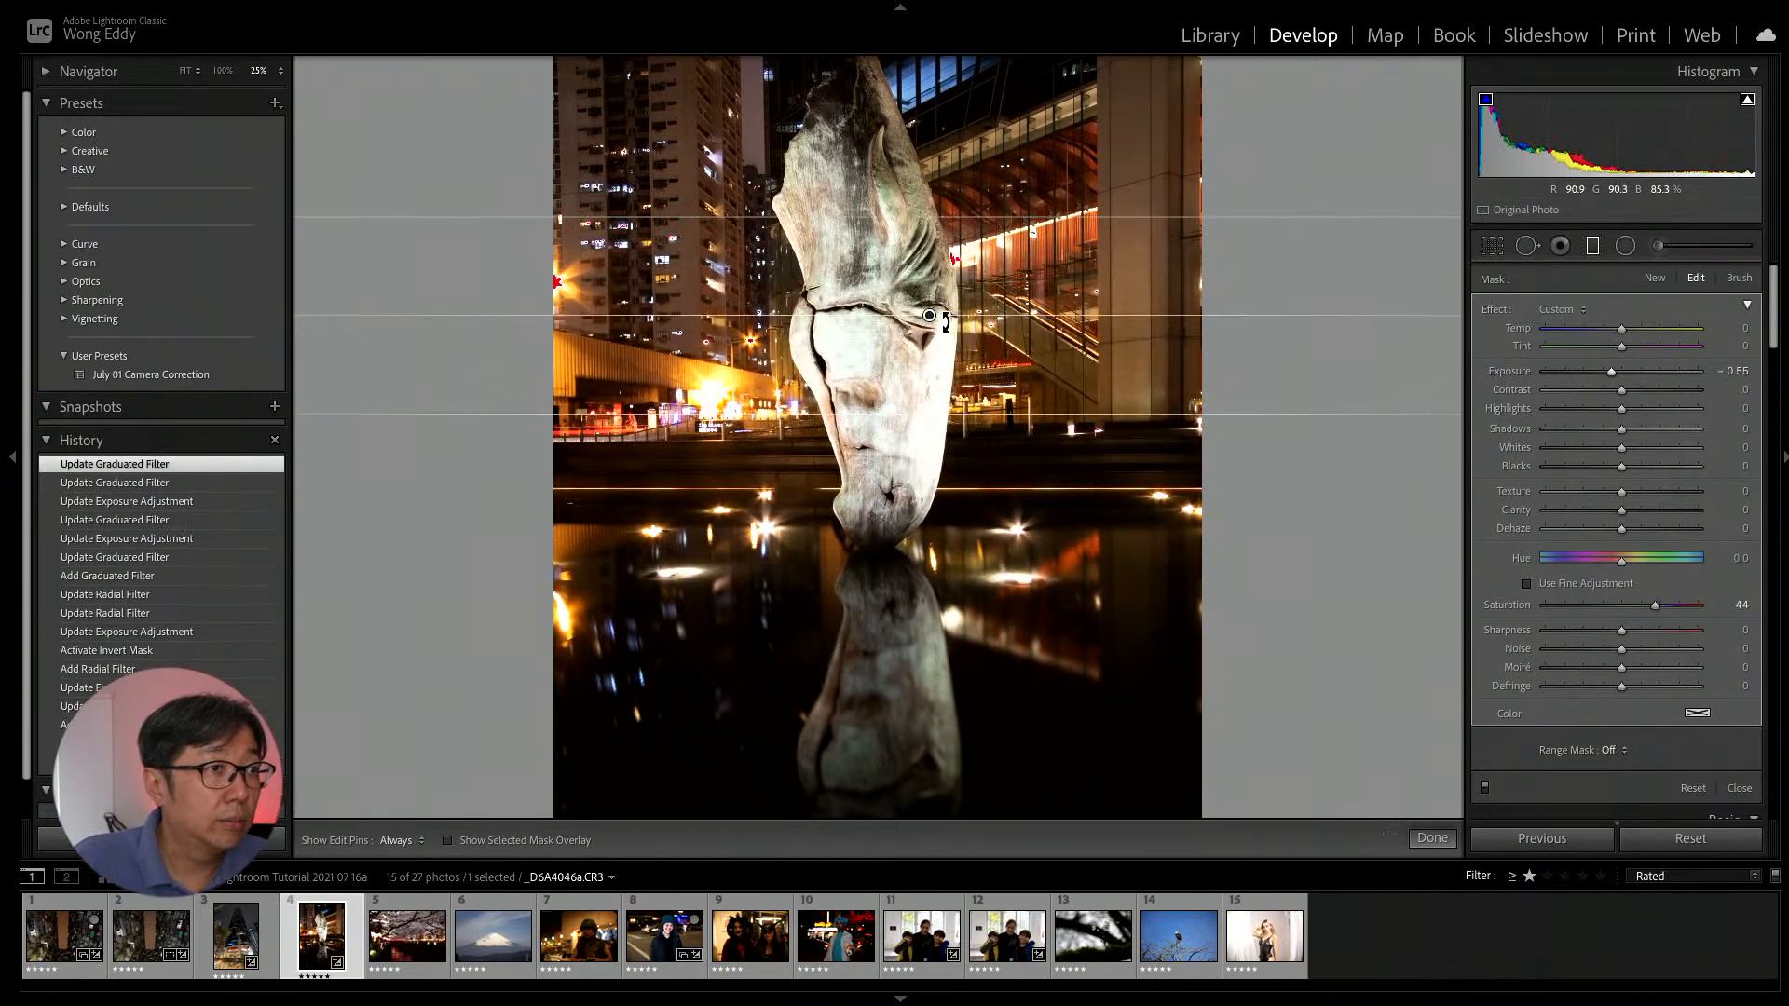
{"action": "left_click_drag", "start_coordinate": [930, 421], "coordinate": [920, 502]}
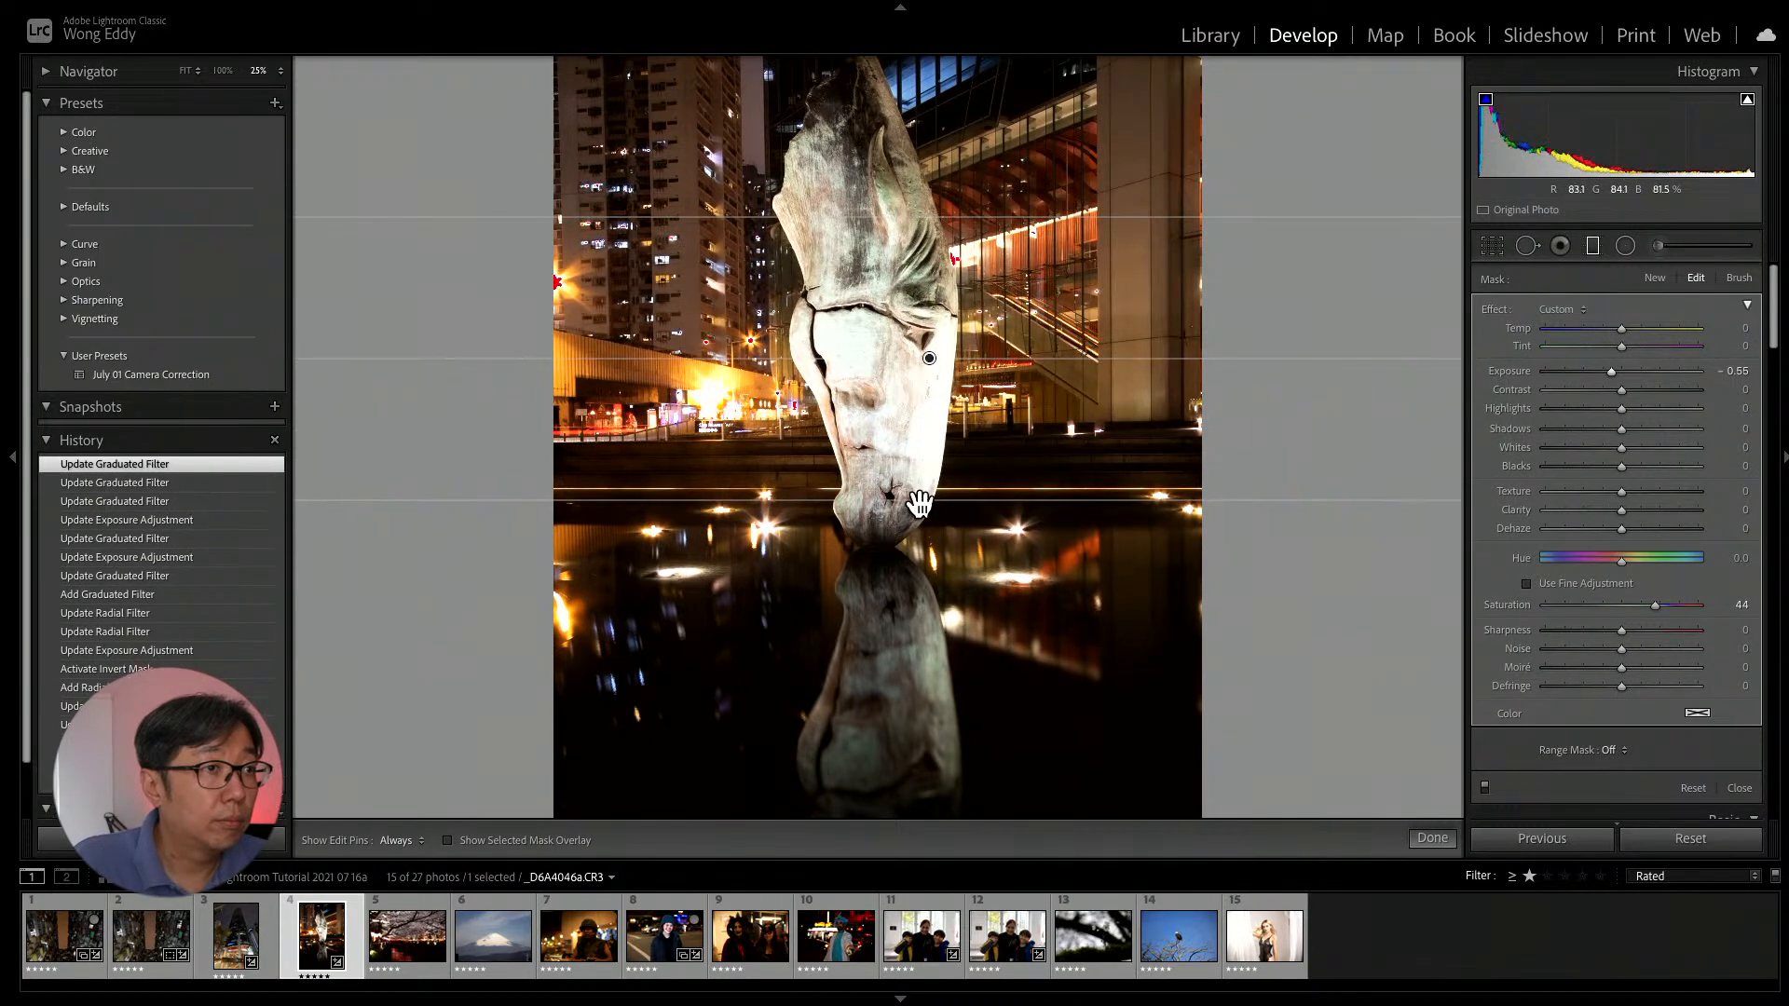
{"action": "left_click", "coordinate": [1432, 839]}
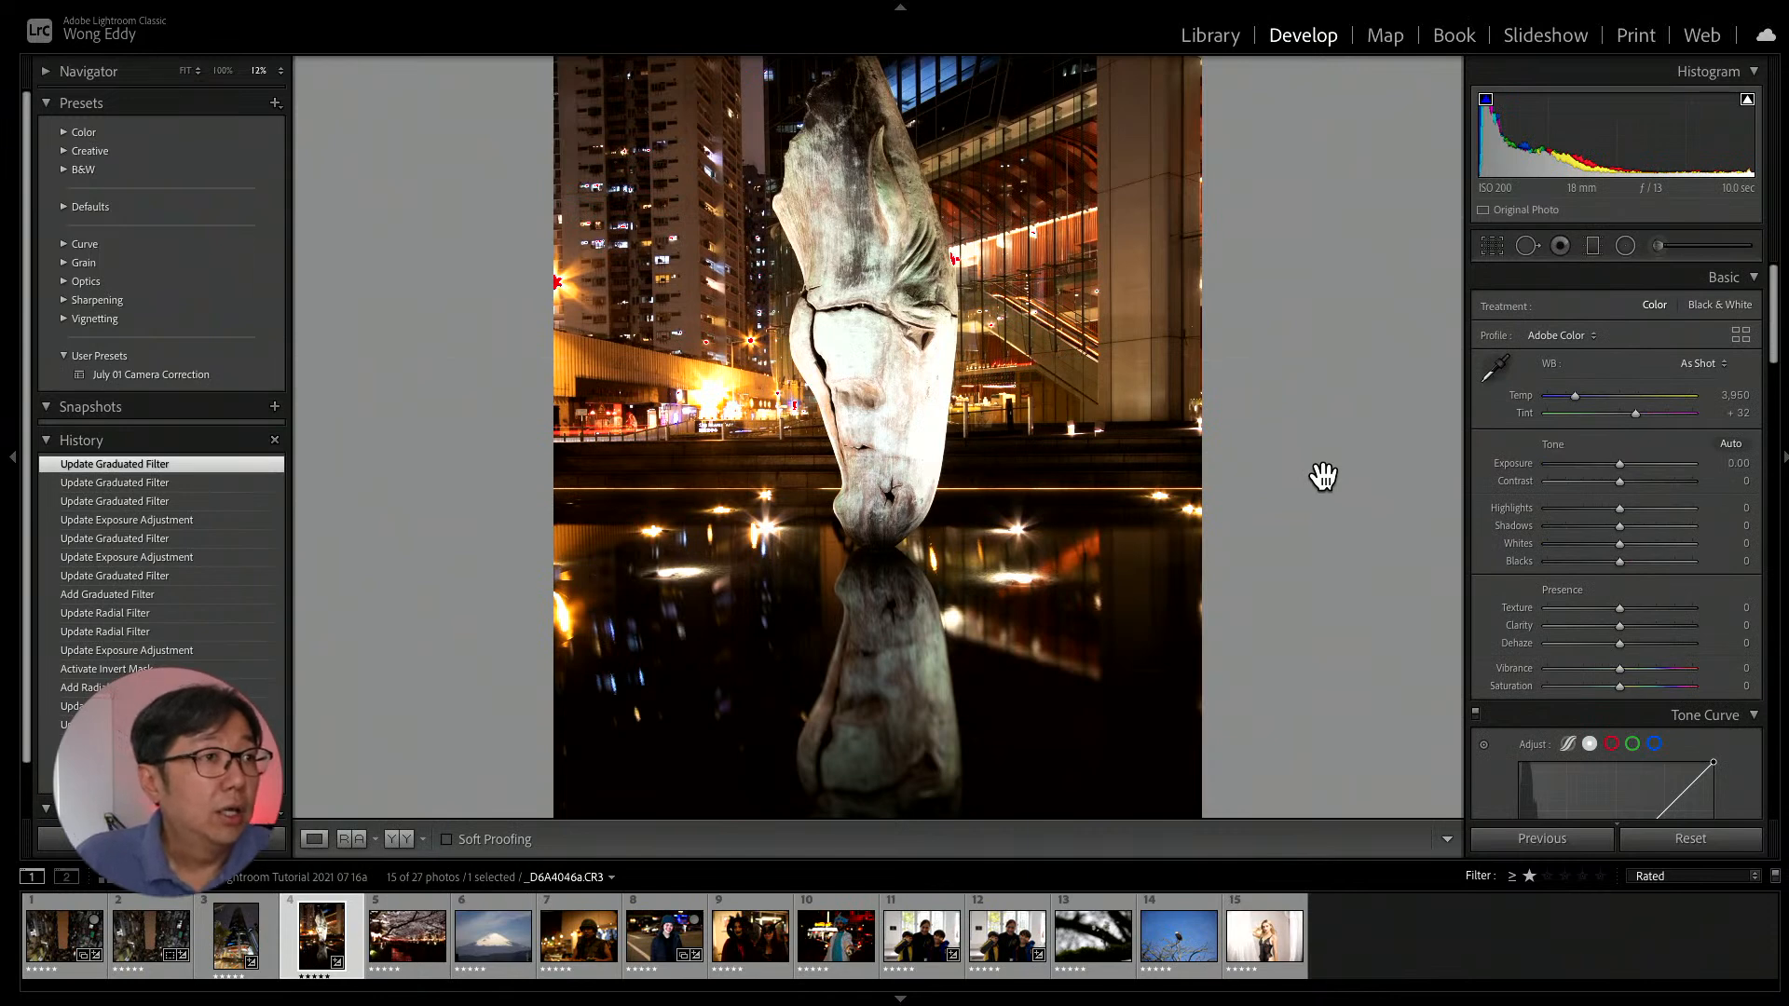
View the whole picture and reopen the existing graduated filter to inspect its settings, leaving them as they are.
{"action": "key", "text": "ctrl+equal"}
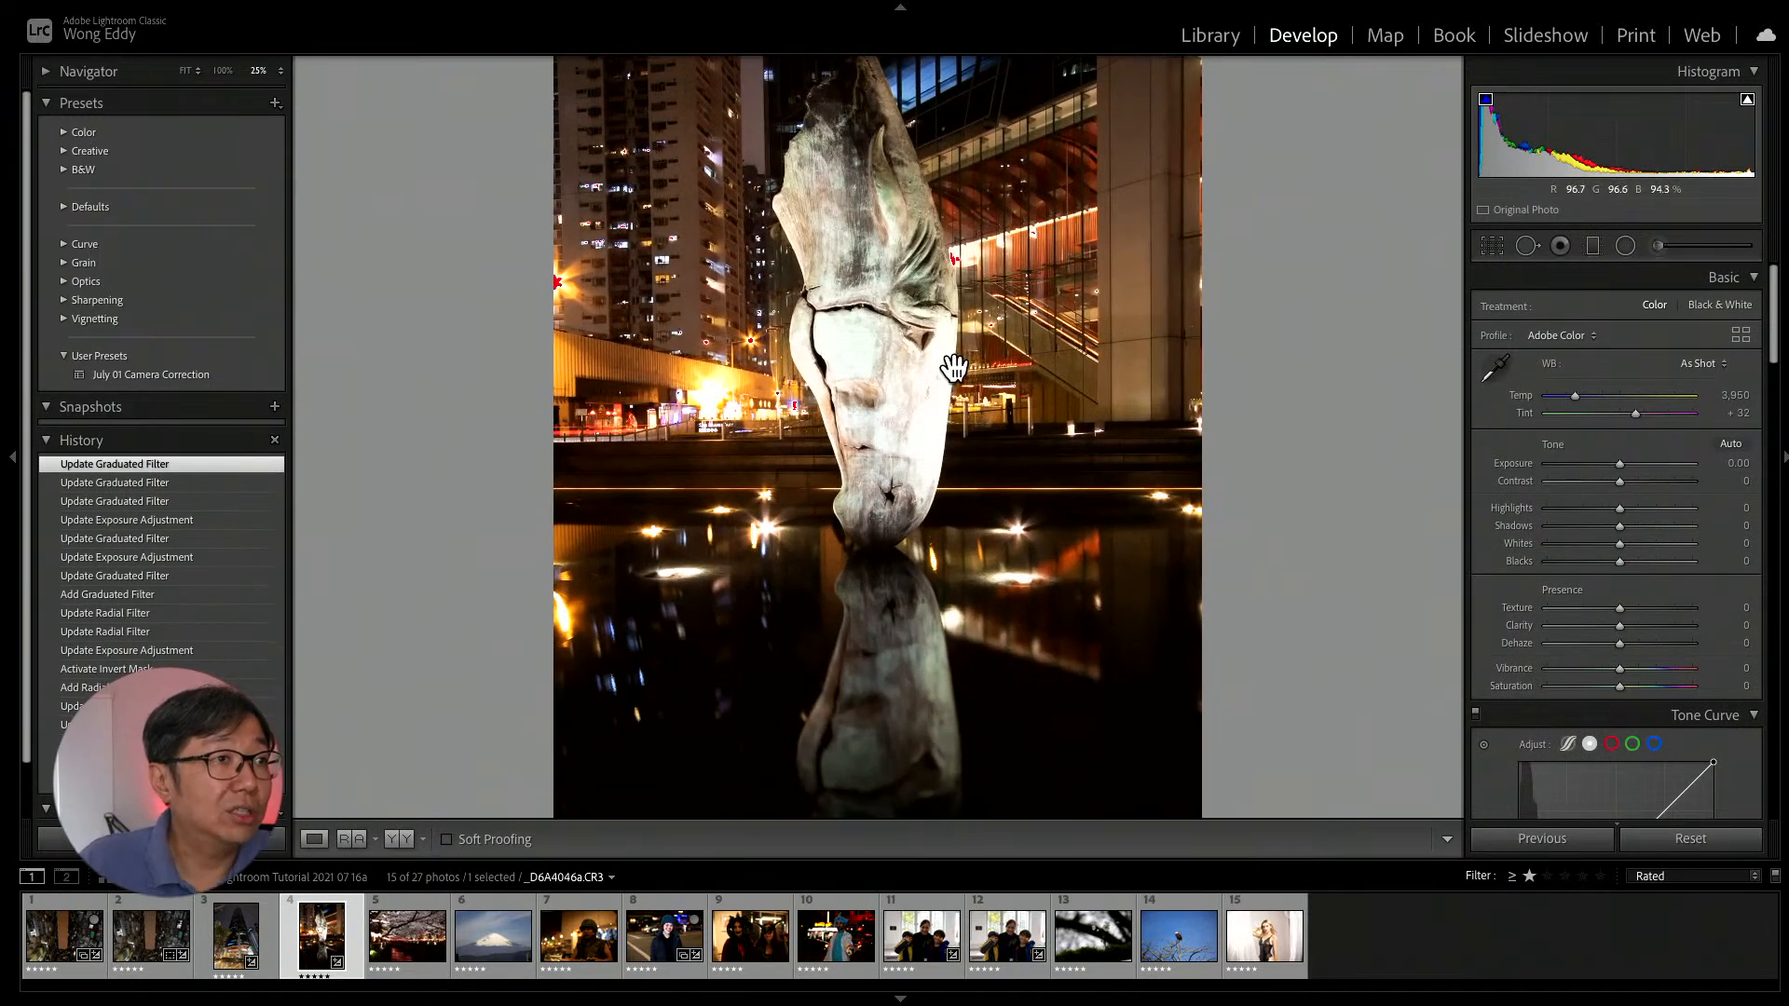
{"action": "left_click", "coordinate": [953, 369]}
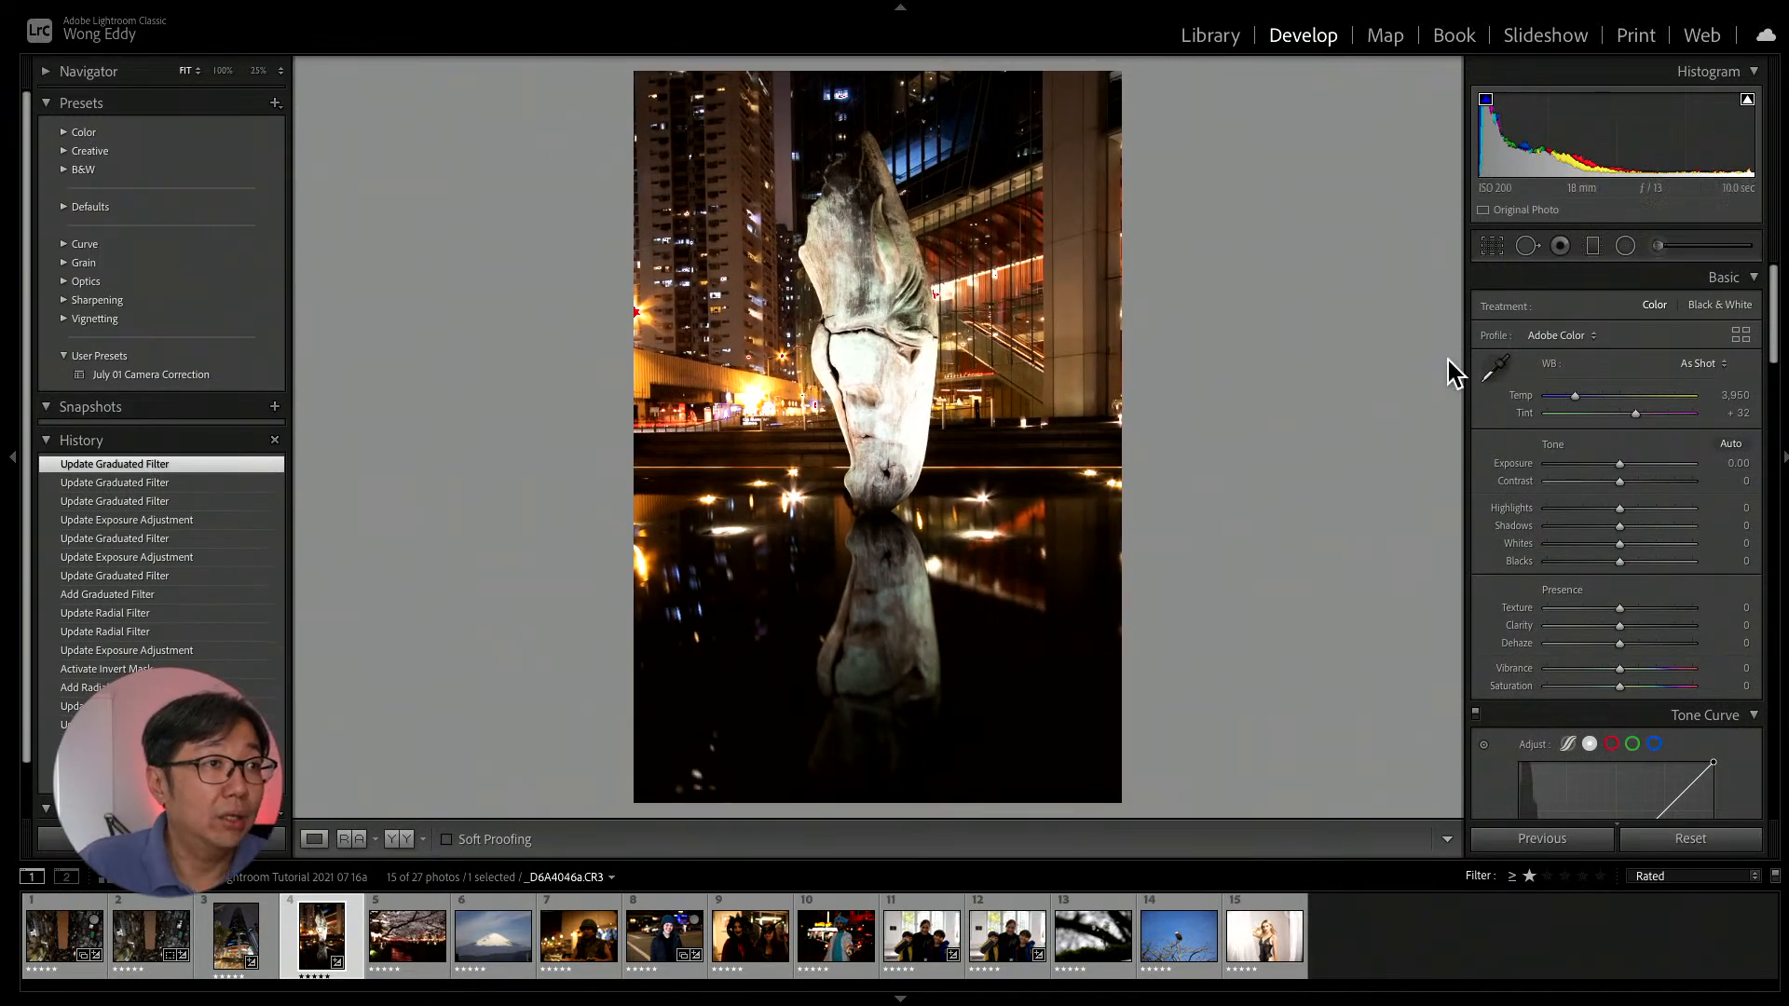
{"action": "left_click", "coordinate": [1595, 245]}
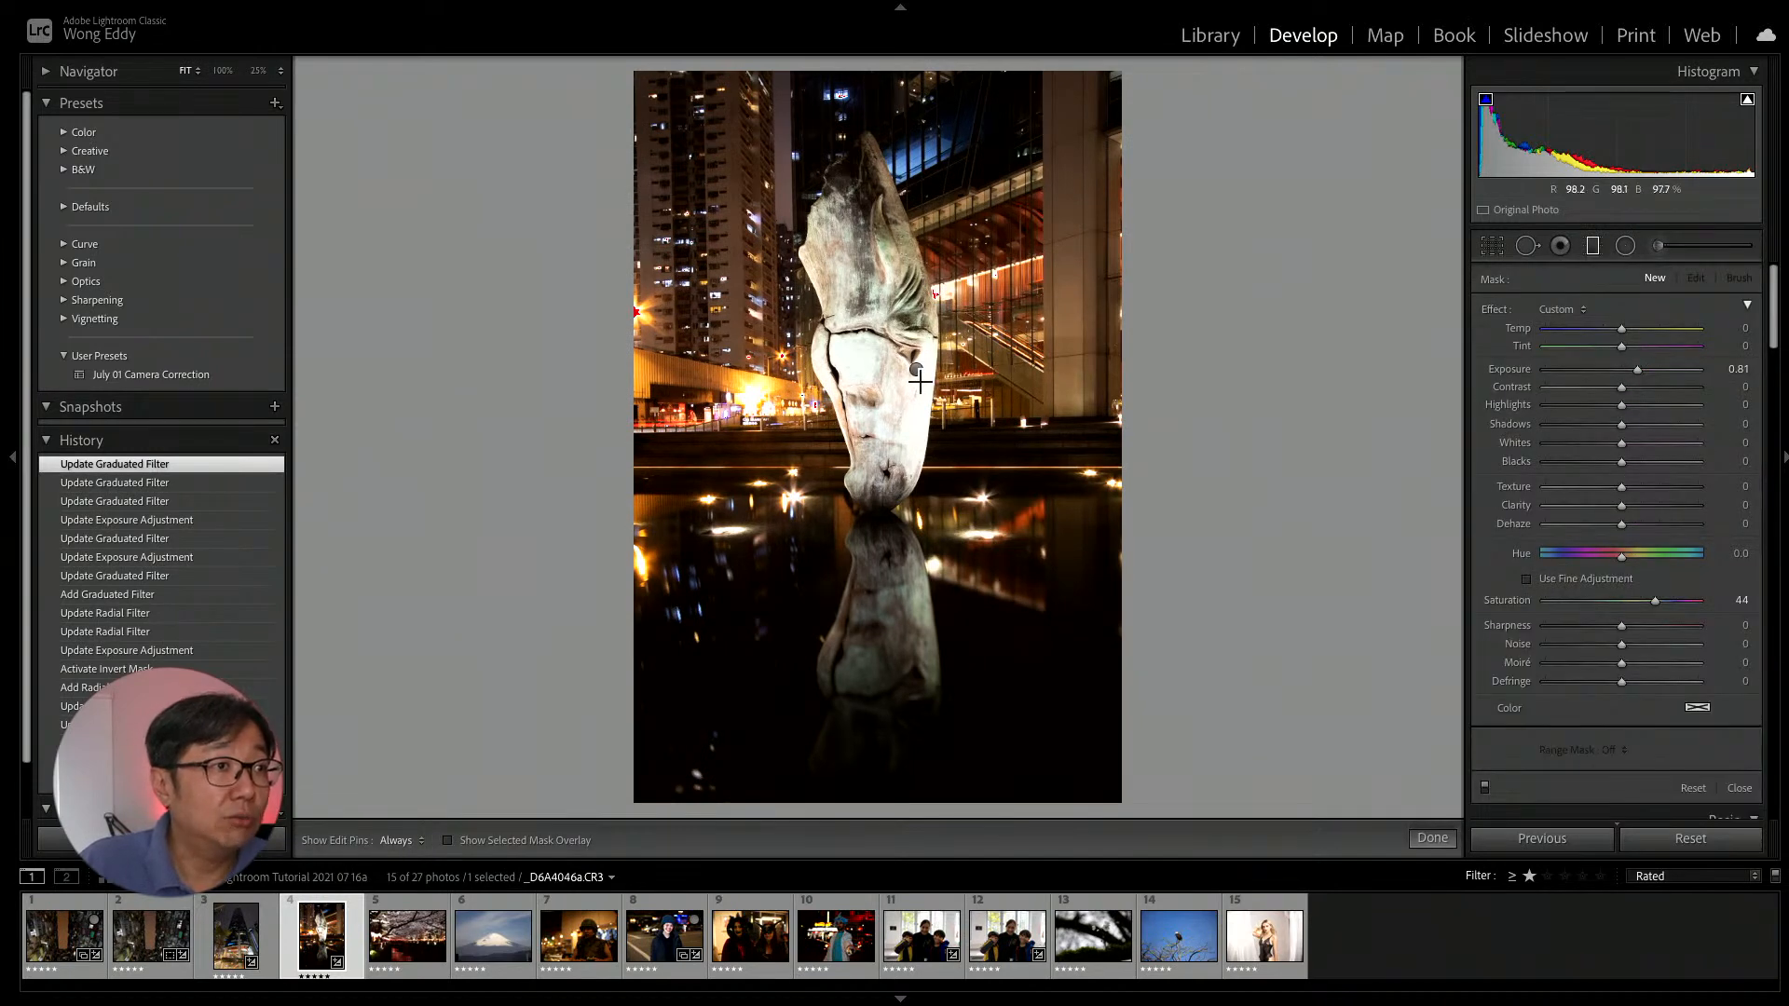
{"action": "left_click", "coordinate": [913, 370]}
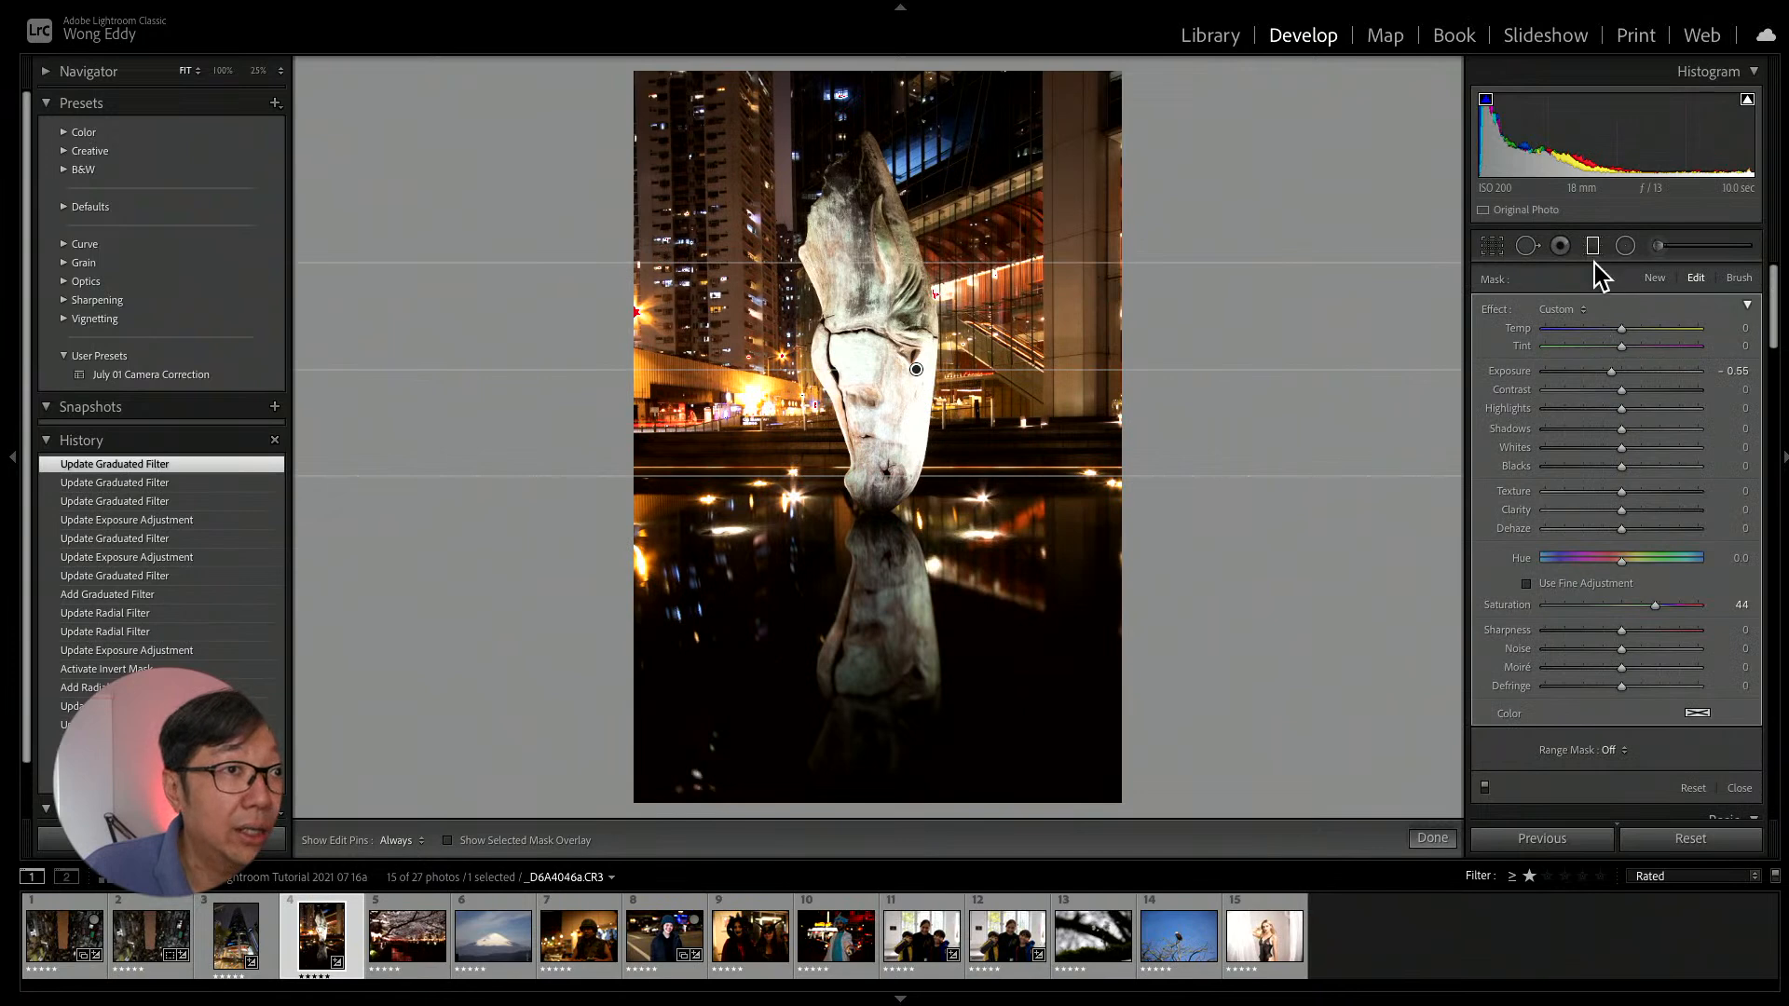
{"action": "left_click", "coordinate": [1445, 839]}
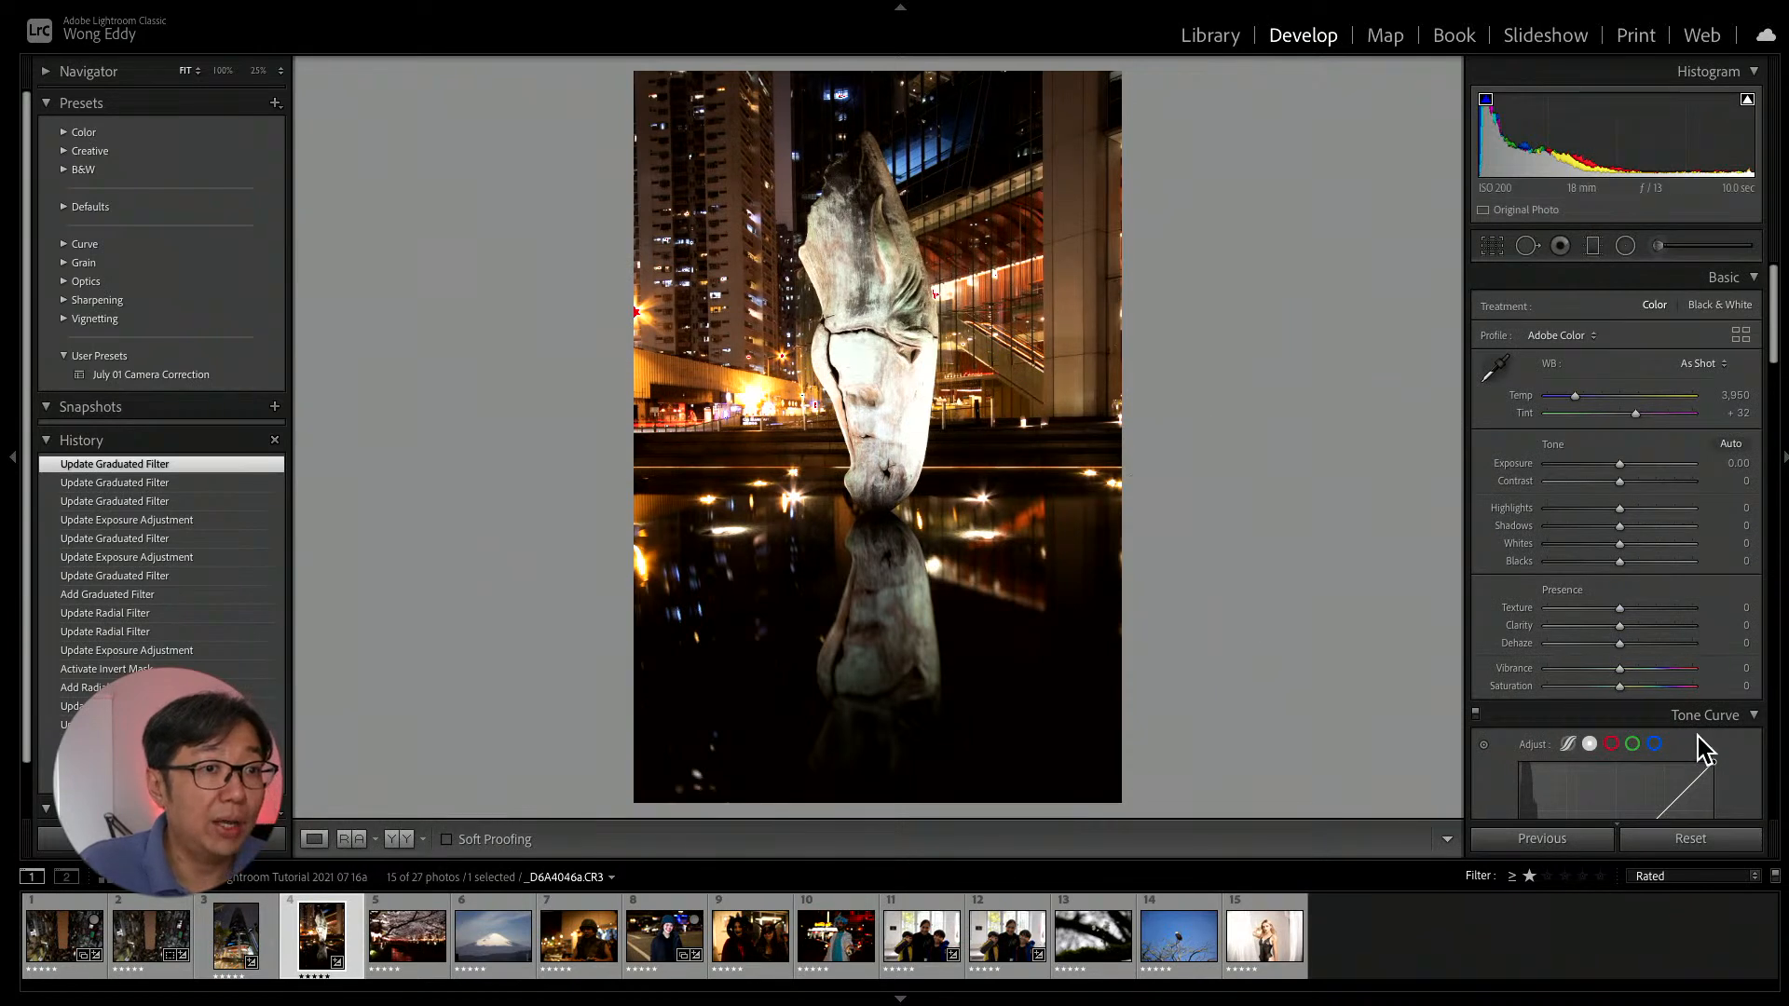
Reset all adjustments on the horse photo to see the unedited version, and undo the reset.
{"action": "left_click", "coordinate": [1689, 838]}
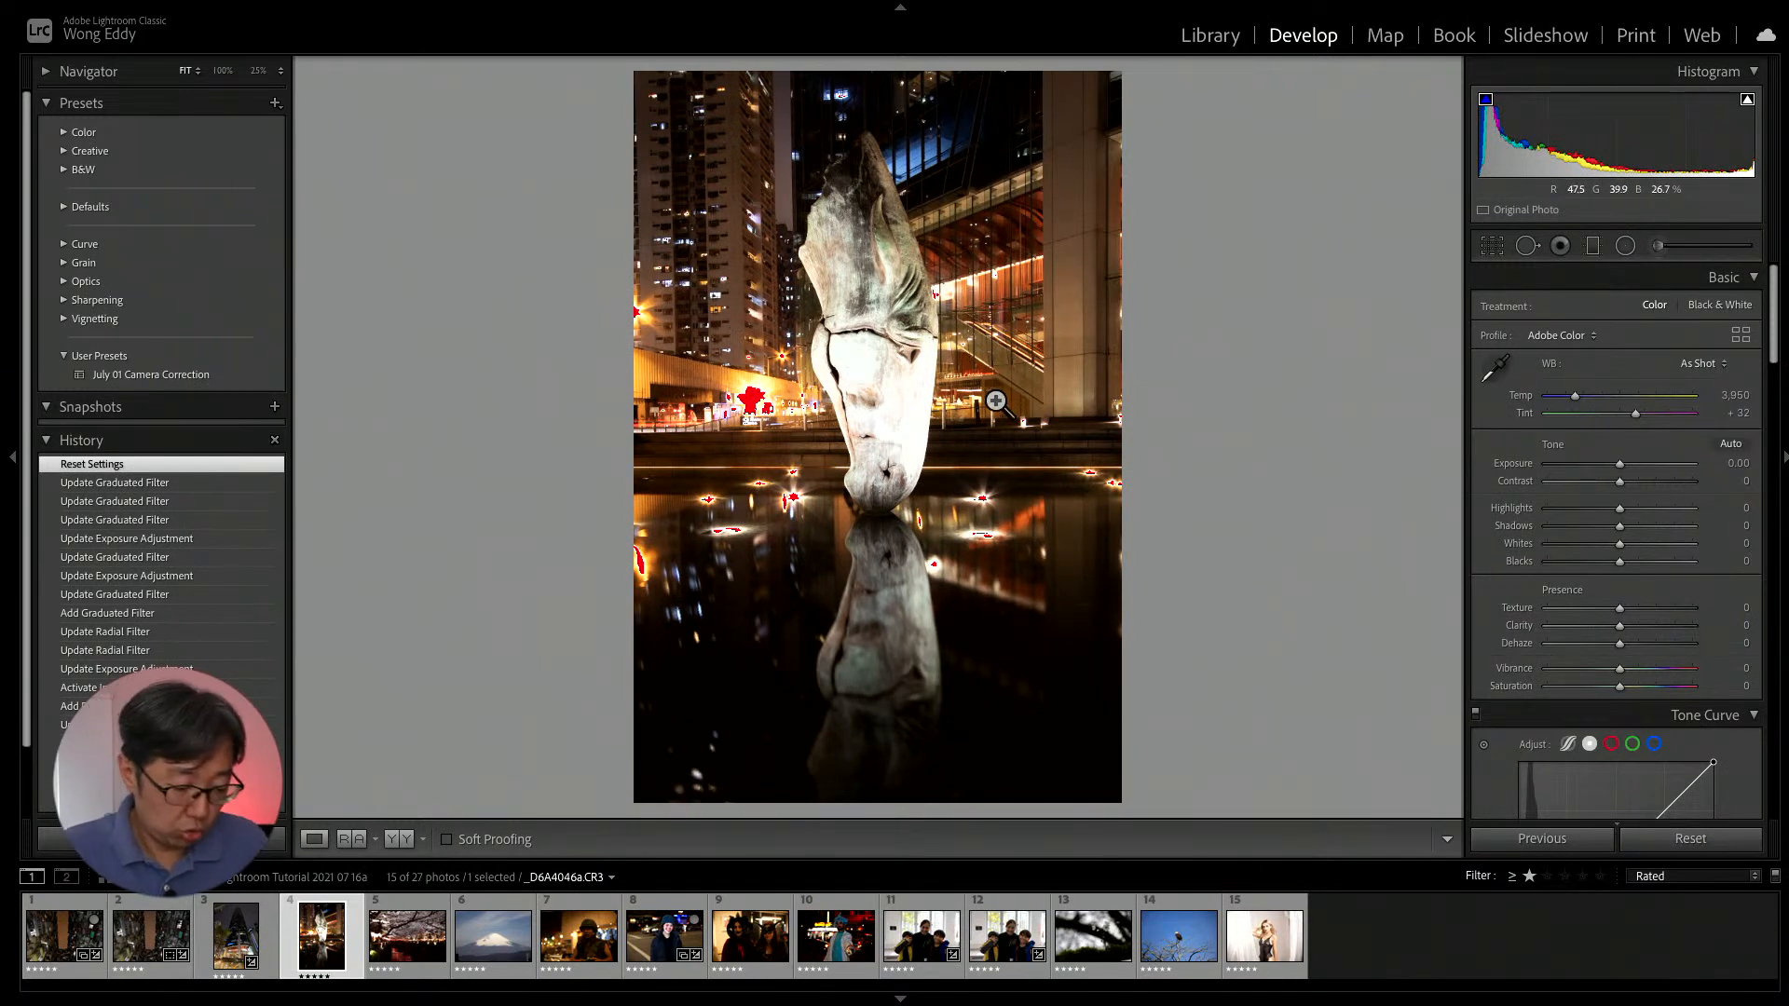
{"action": "key", "text": "ctrl+z"}
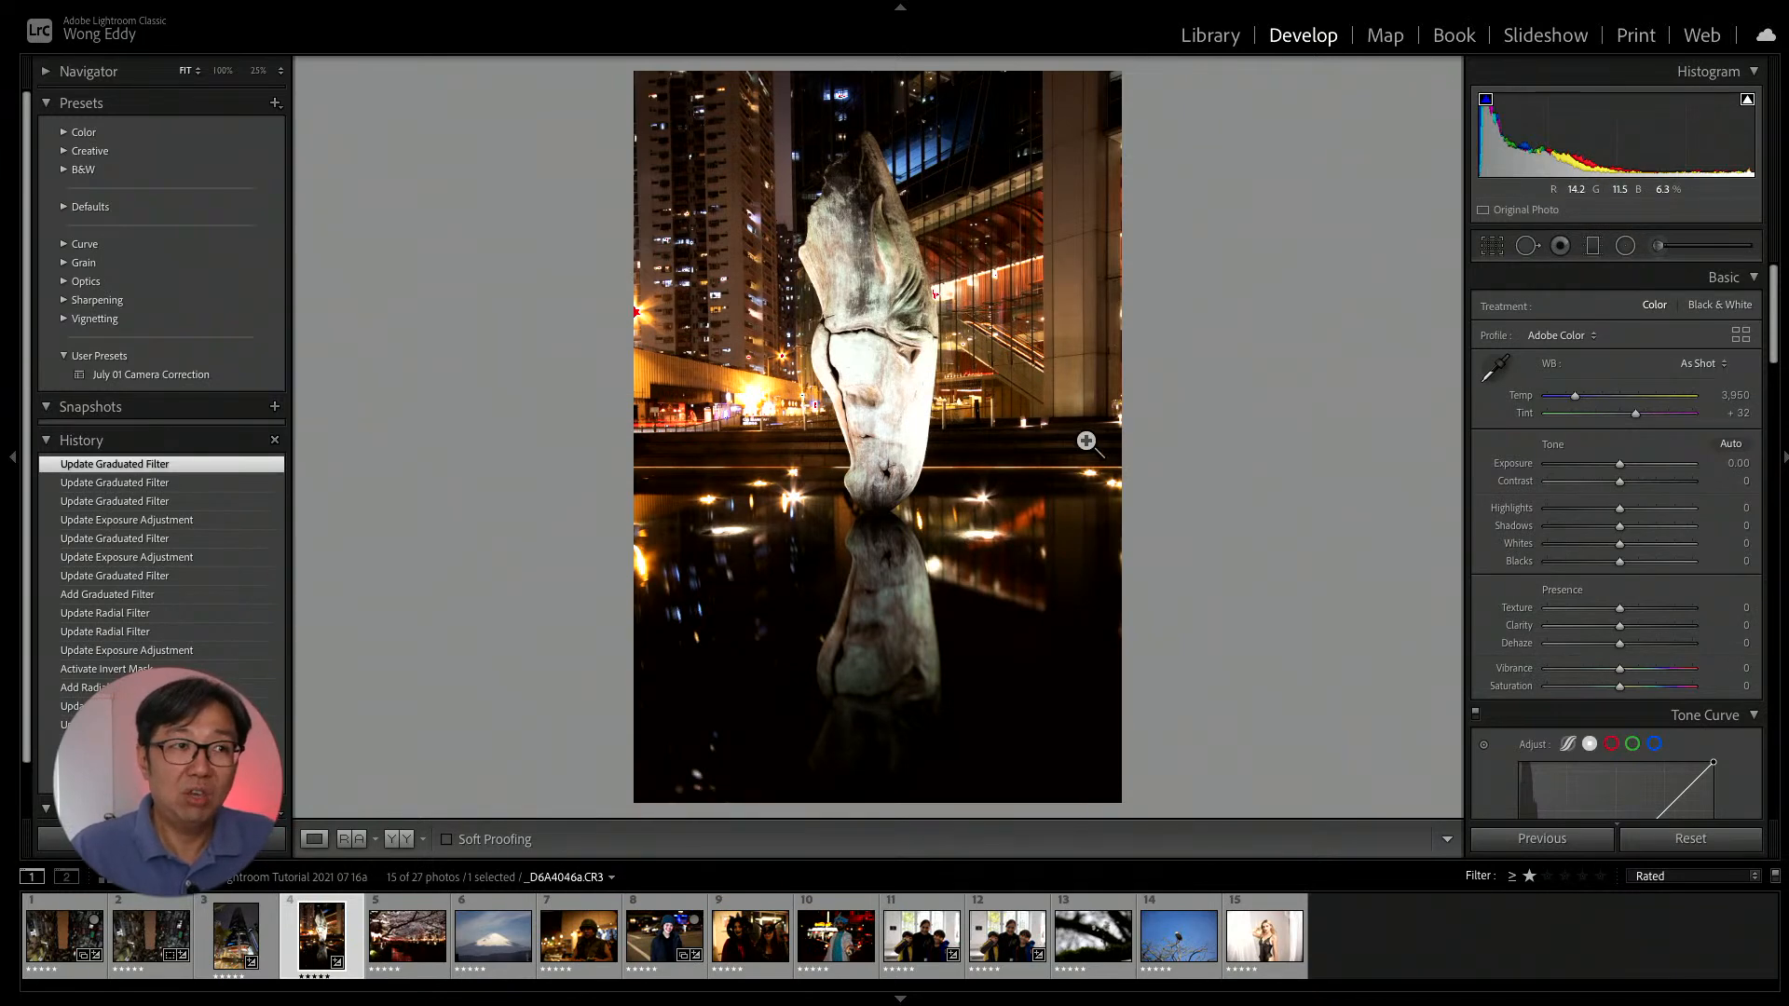
{"action": "left_click", "coordinate": [937, 449]}
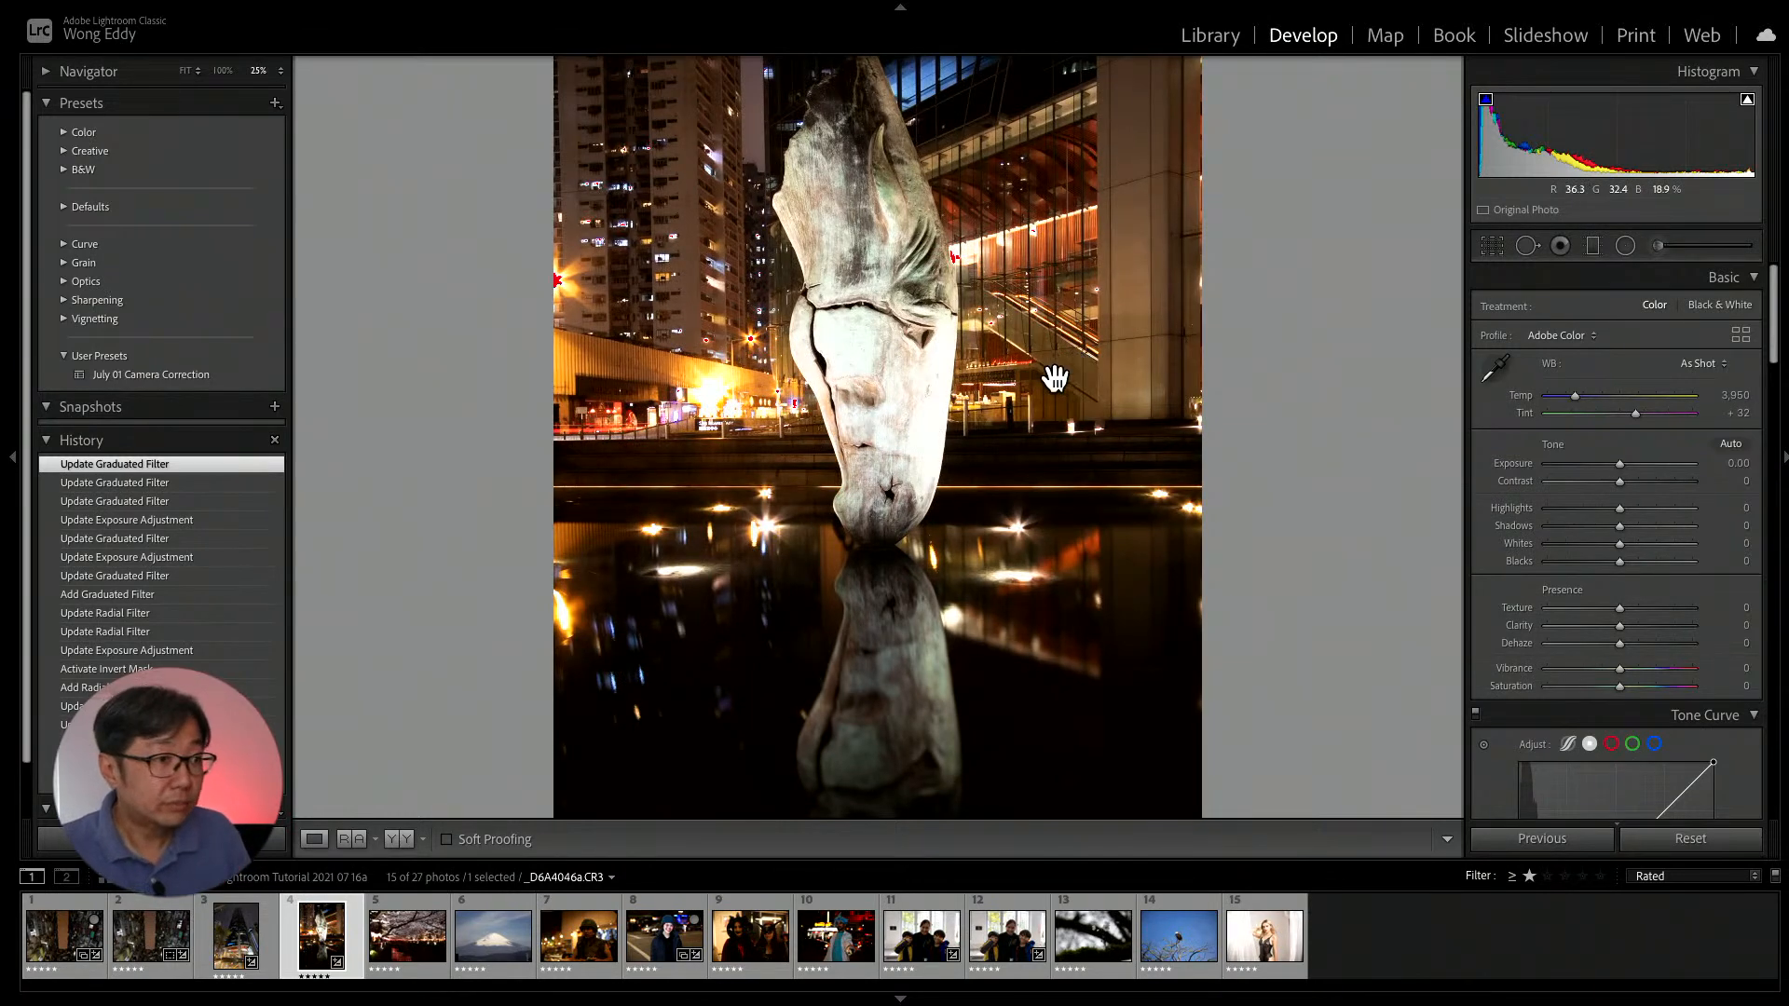
Open the snowy mountain photo _D6A6254a.CR3 and add a graduated filter over the sky, centred on the summit, with Exposure -0.39.
{"action": "left_click", "coordinate": [499, 939]}
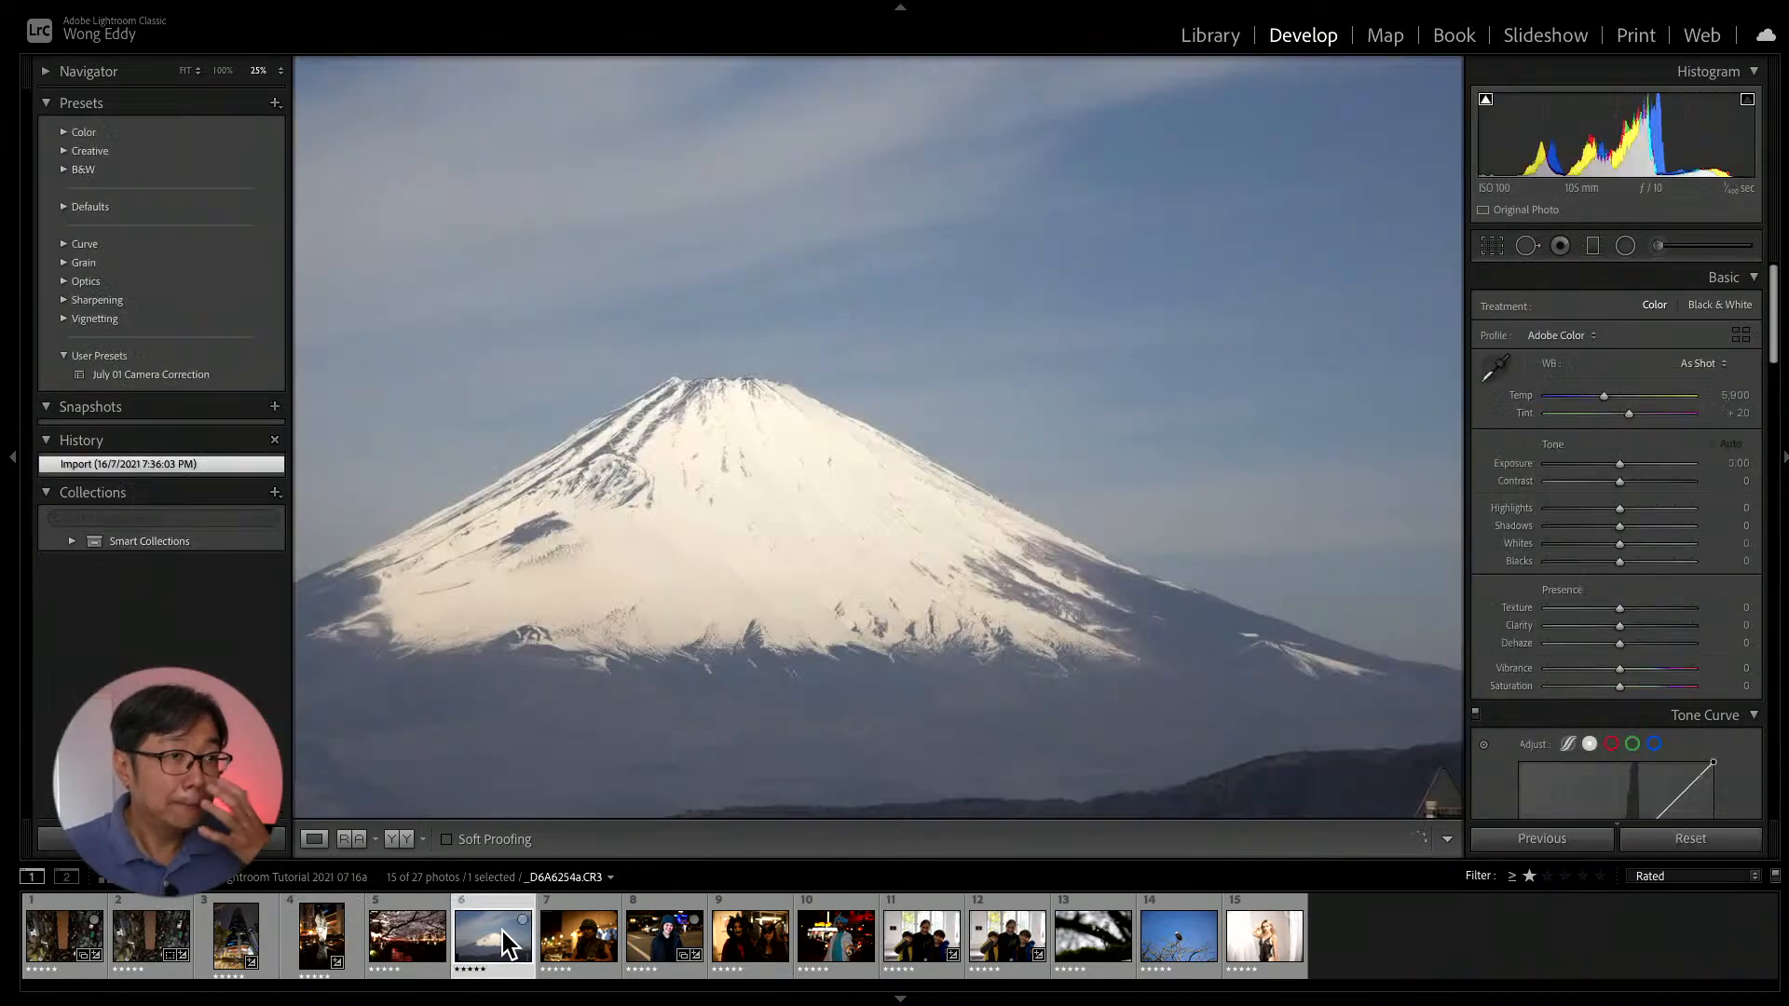
{"action": "left_click", "coordinate": [1586, 251]}
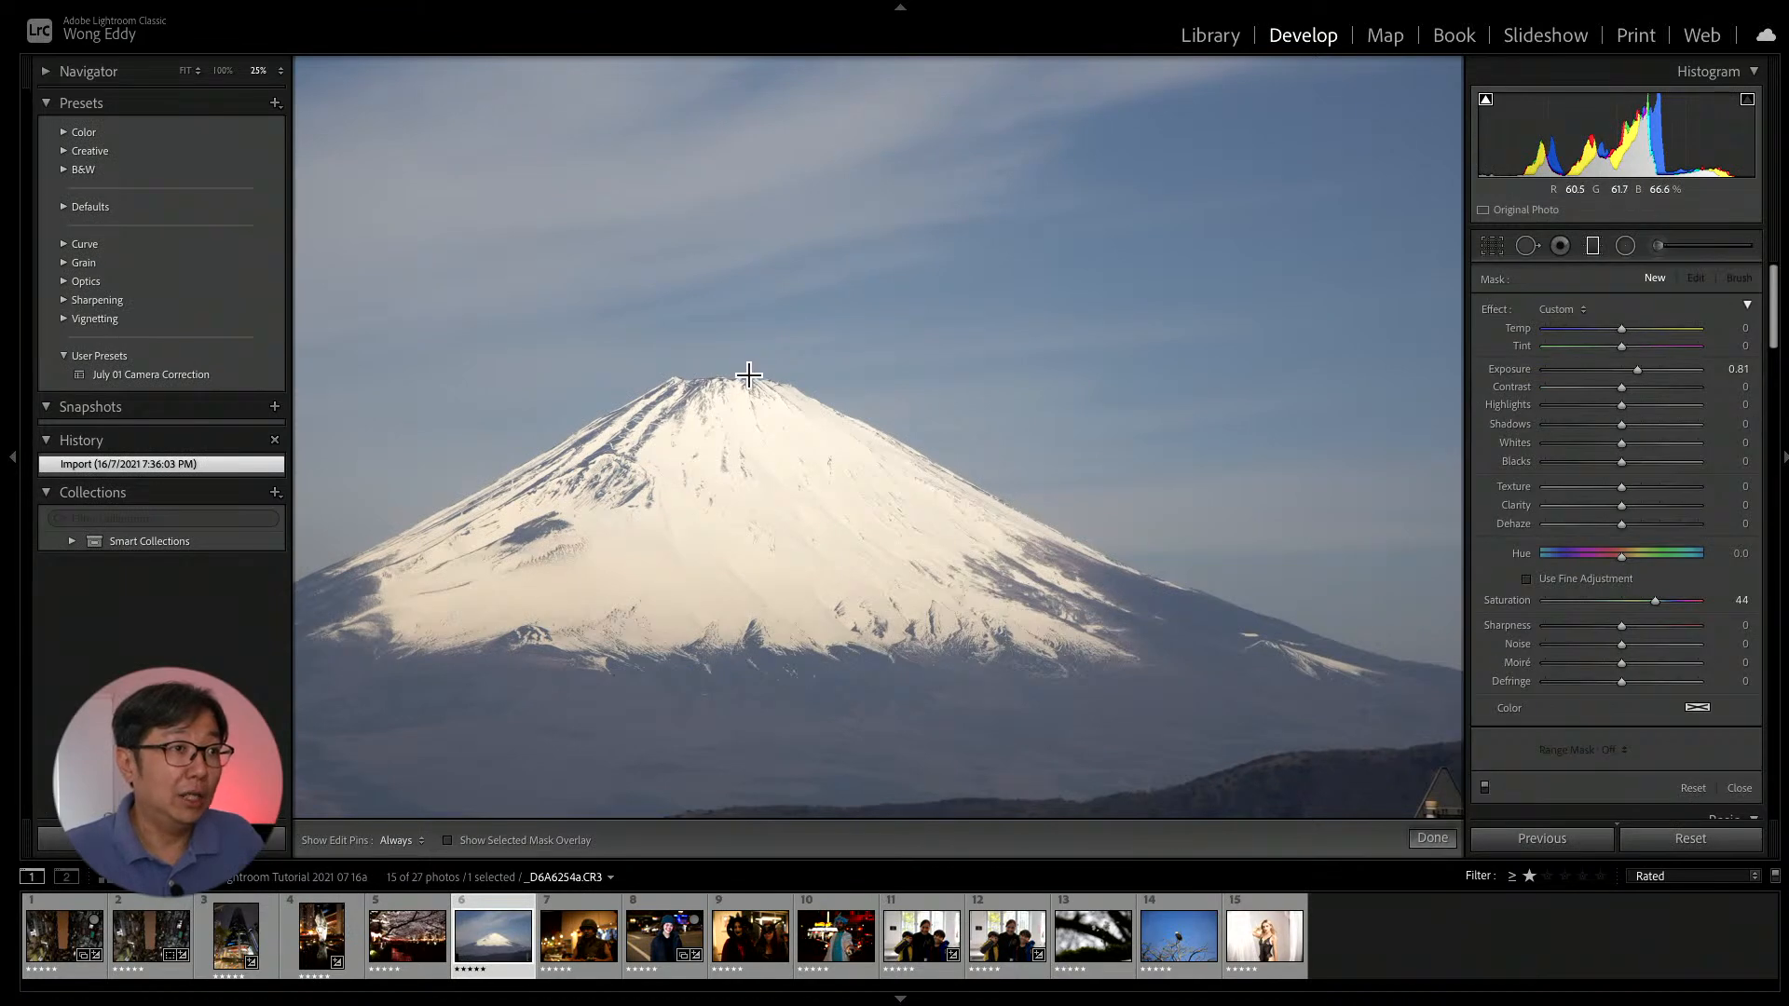
{"action": "left_click_drag", "start_coordinate": [750, 376], "coordinate": [754, 771]}
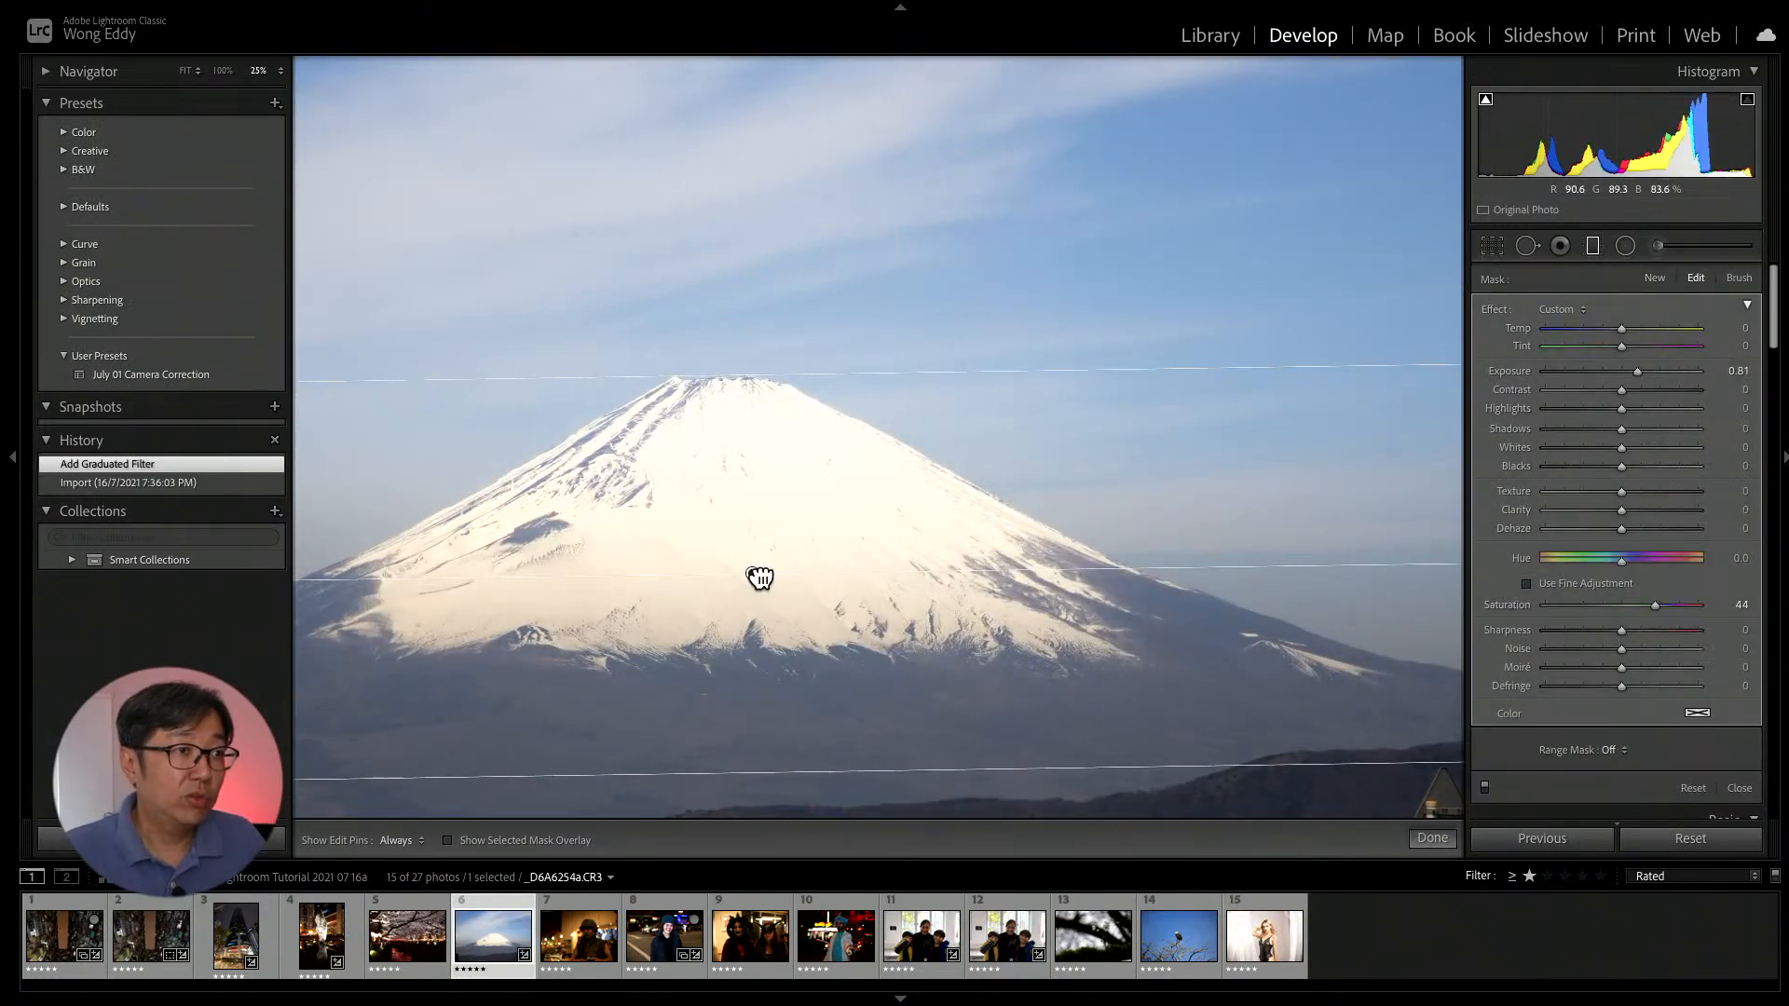
{"action": "left_click_drag", "start_coordinate": [759, 577], "coordinate": [775, 377]}
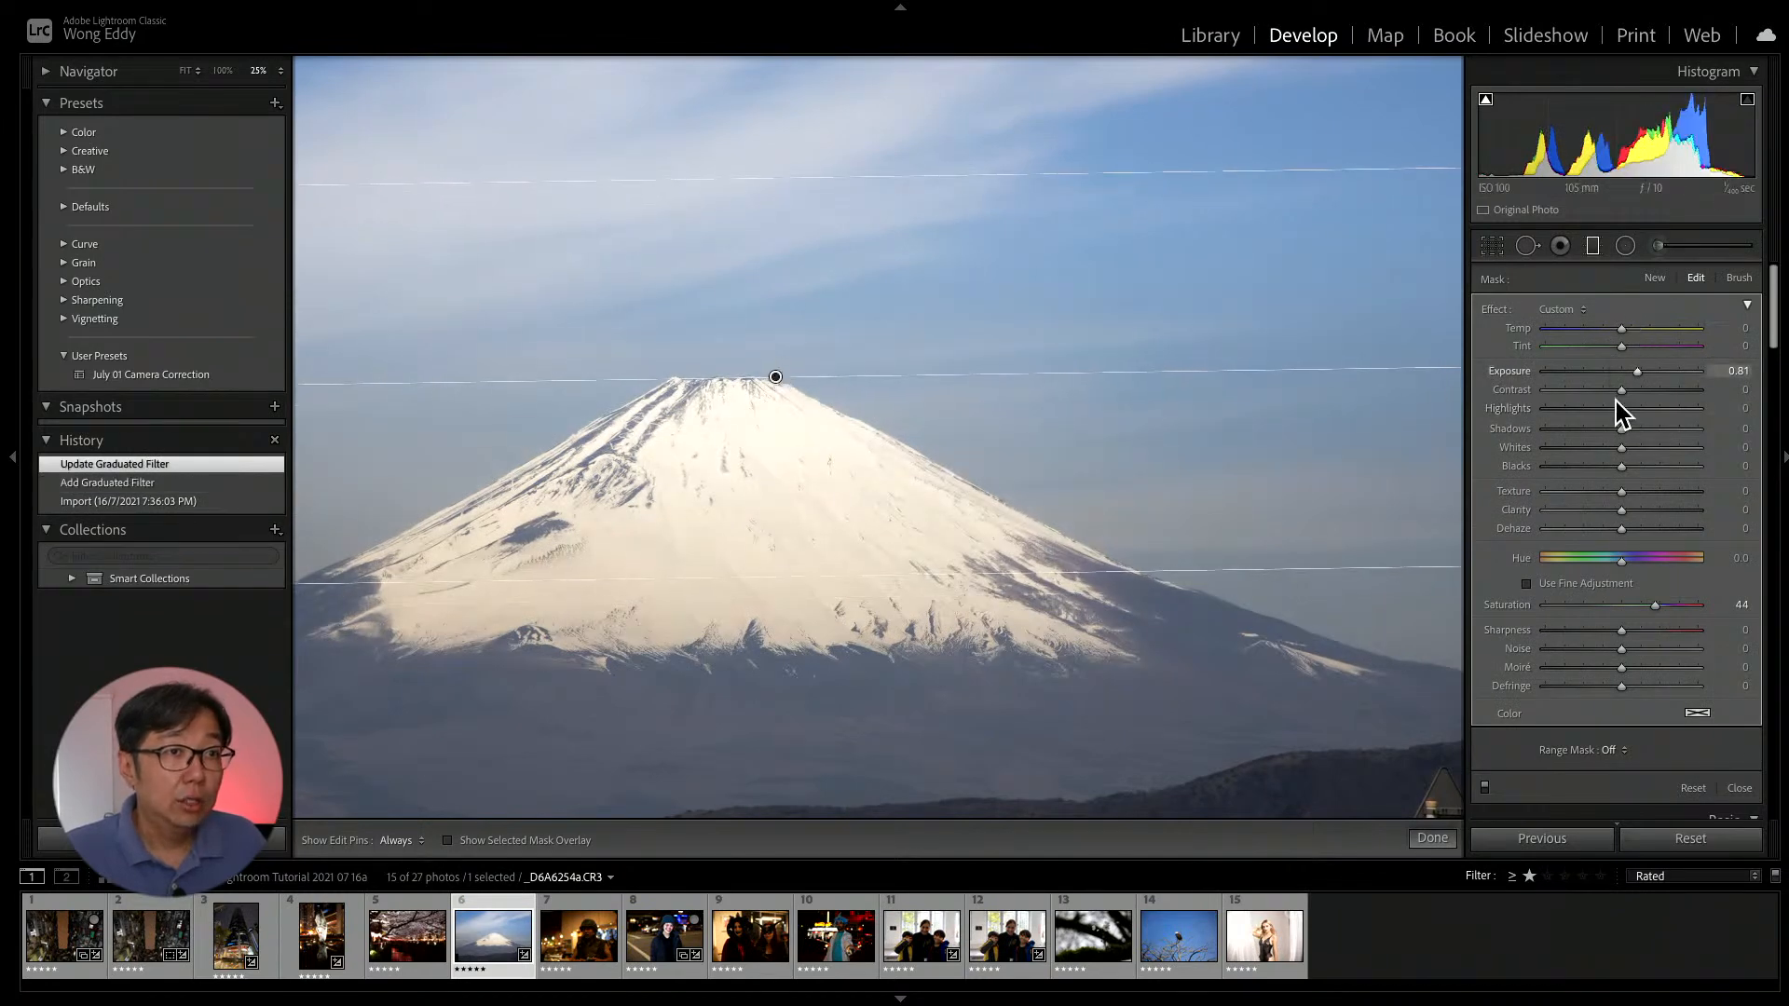
{"action": "left_click_drag", "start_coordinate": [1644, 372], "coordinate": [1621, 373]}
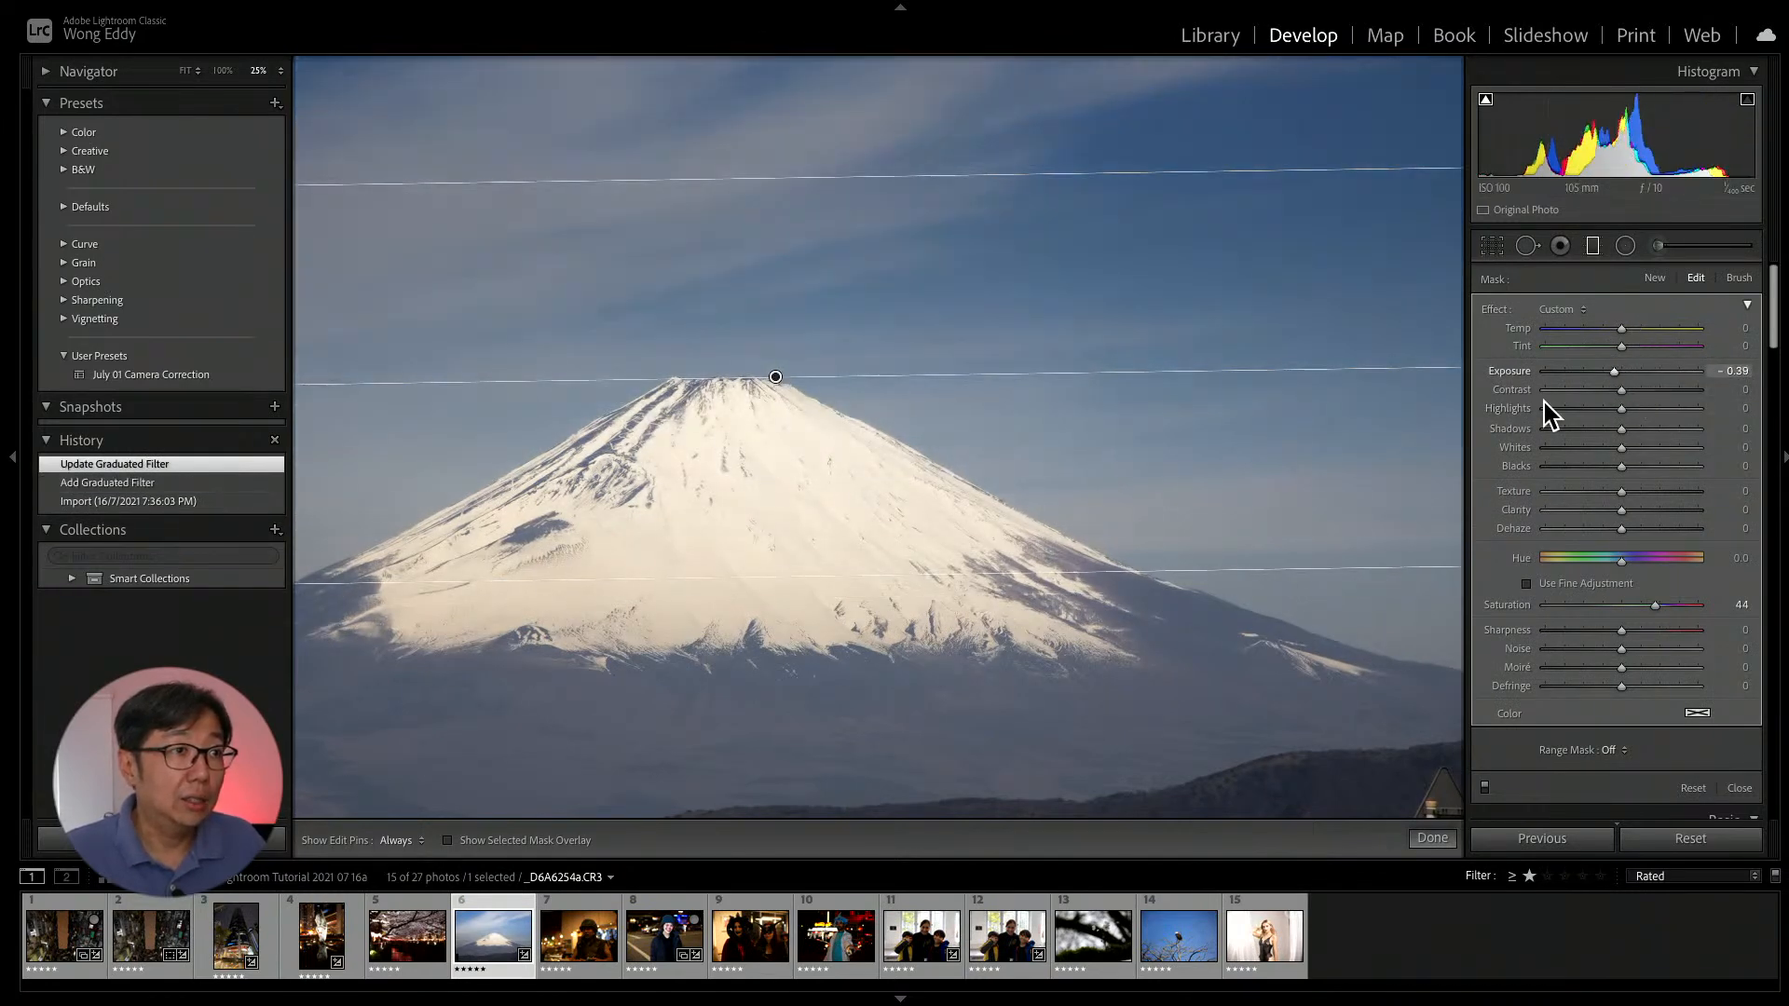
Lower the graduated filter's centre to the snowy slope with a wider transition, and set the whole photo's Exposure to +0.35.
{"action": "left_click_drag", "start_coordinate": [776, 377], "coordinate": [847, 551]}
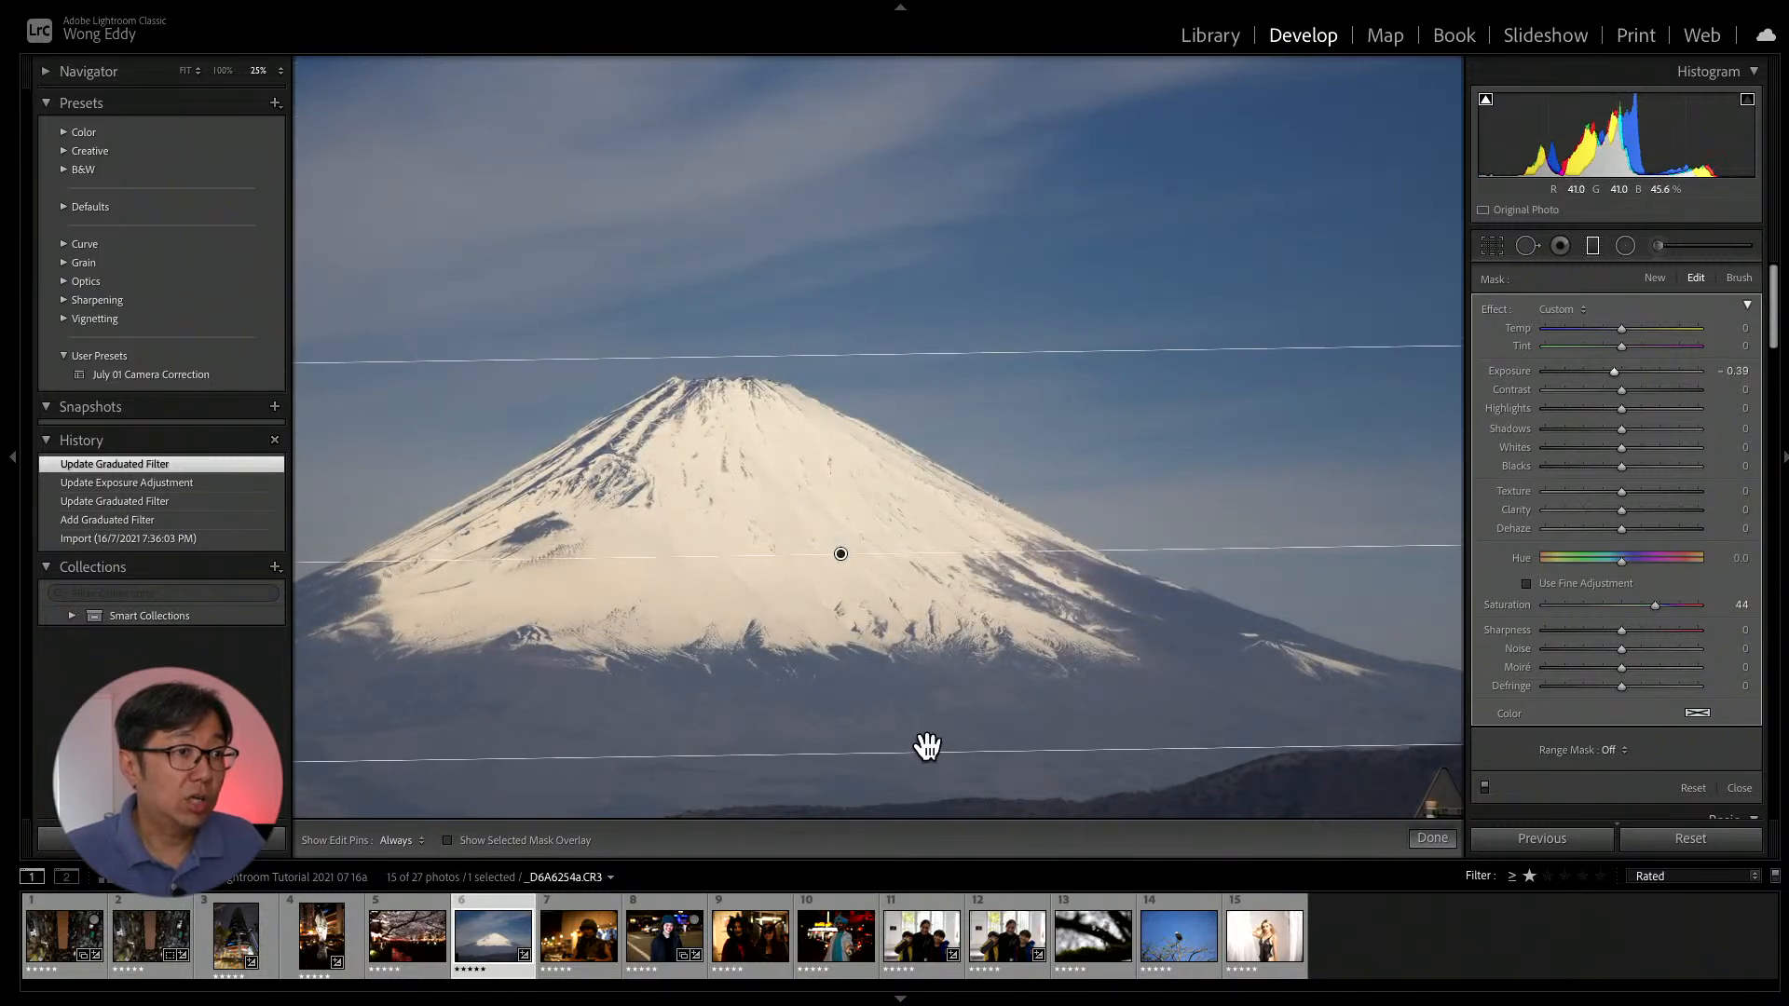
{"action": "left_click_drag", "start_coordinate": [927, 745], "coordinate": [910, 803]}
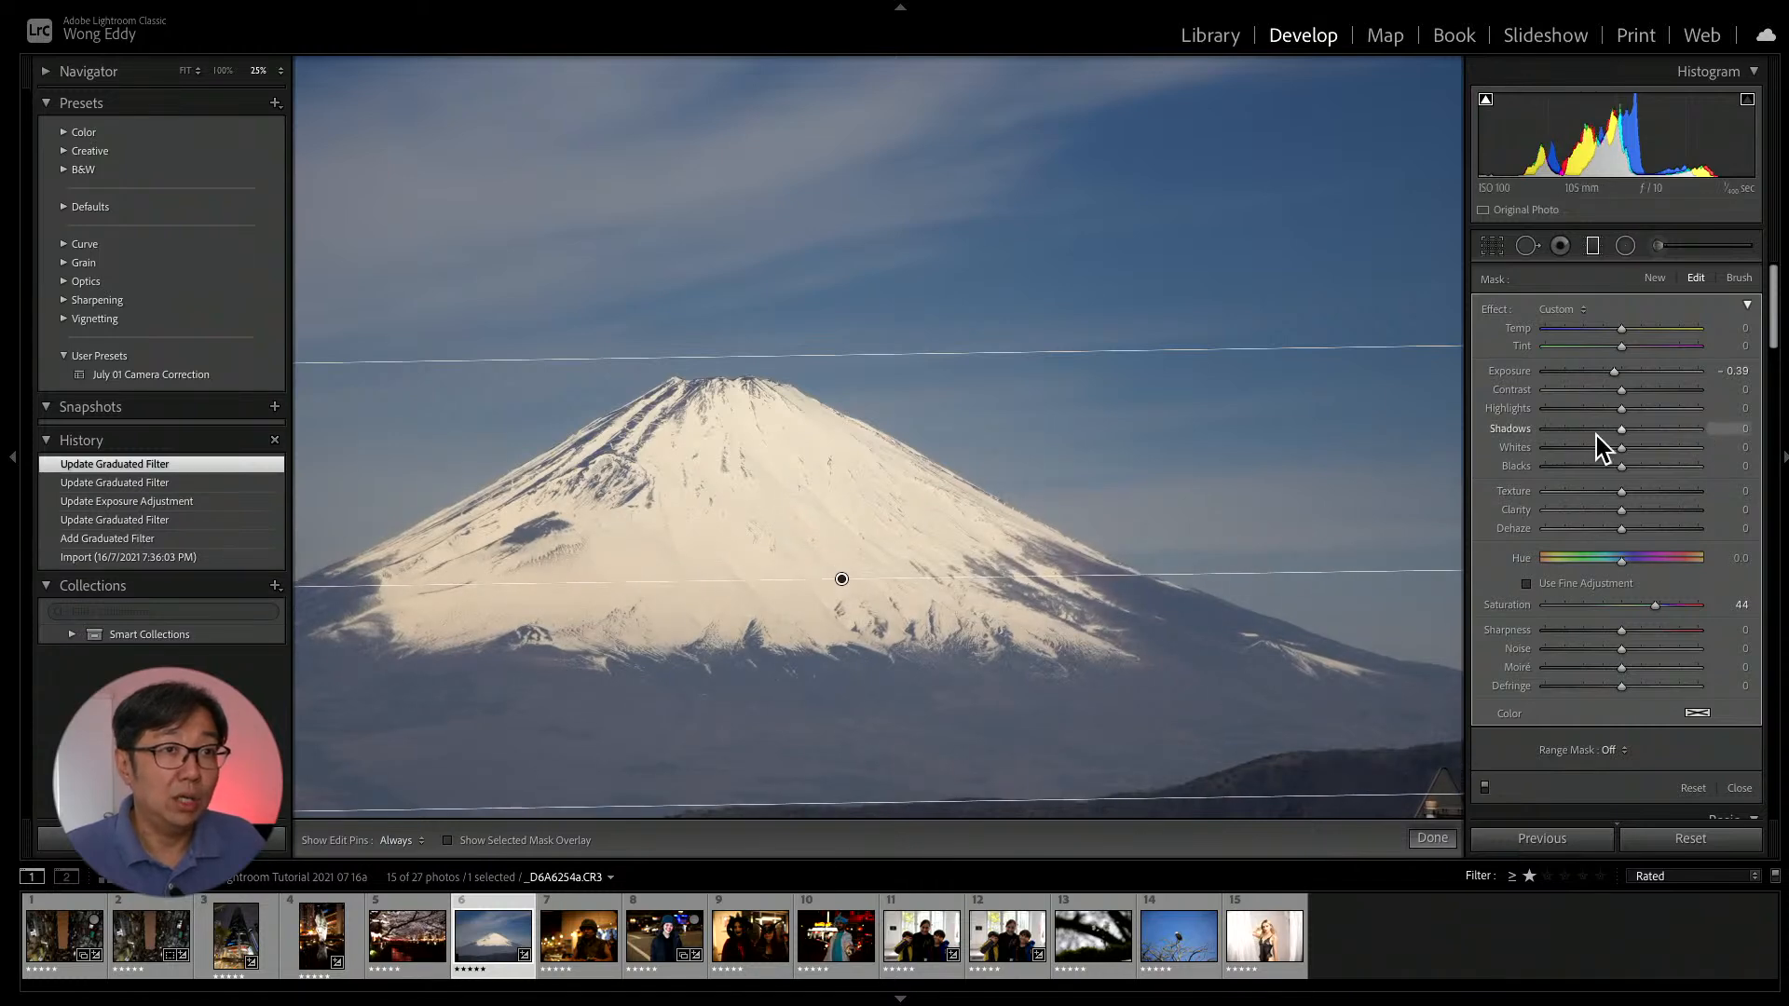
{"action": "left_click", "coordinate": [1417, 839]}
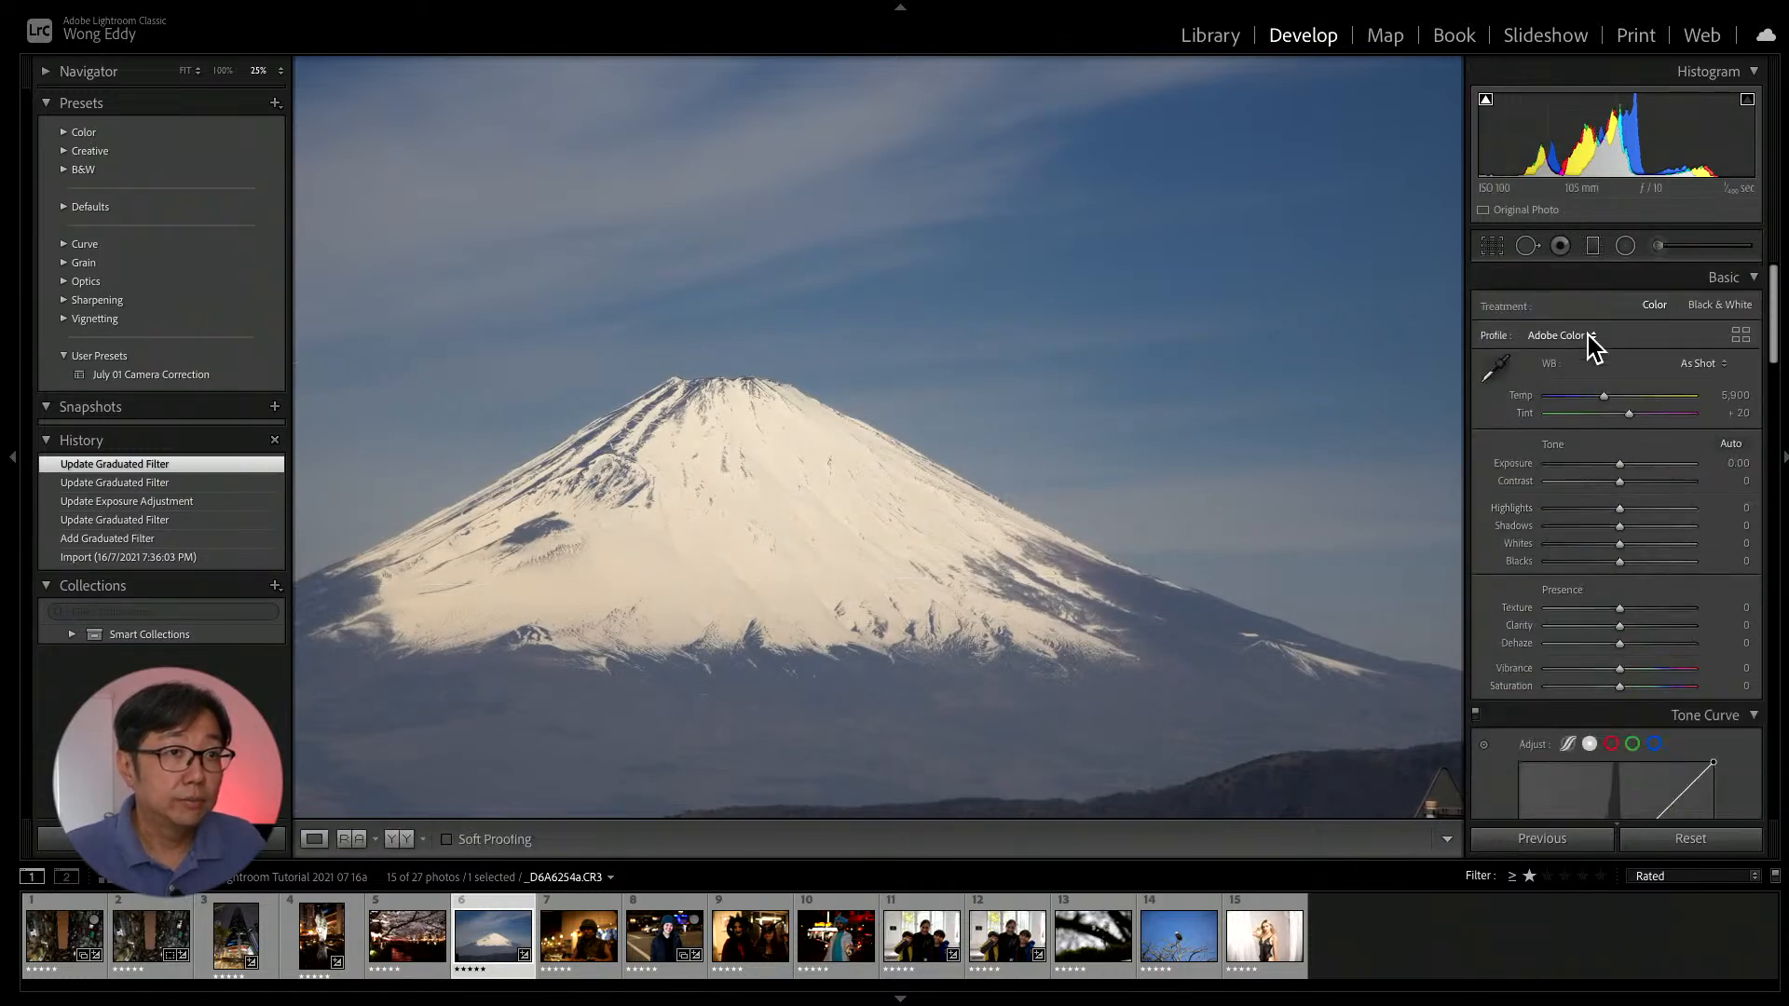
{"action": "left_click_drag", "start_coordinate": [1624, 463], "coordinate": [1627, 463]}
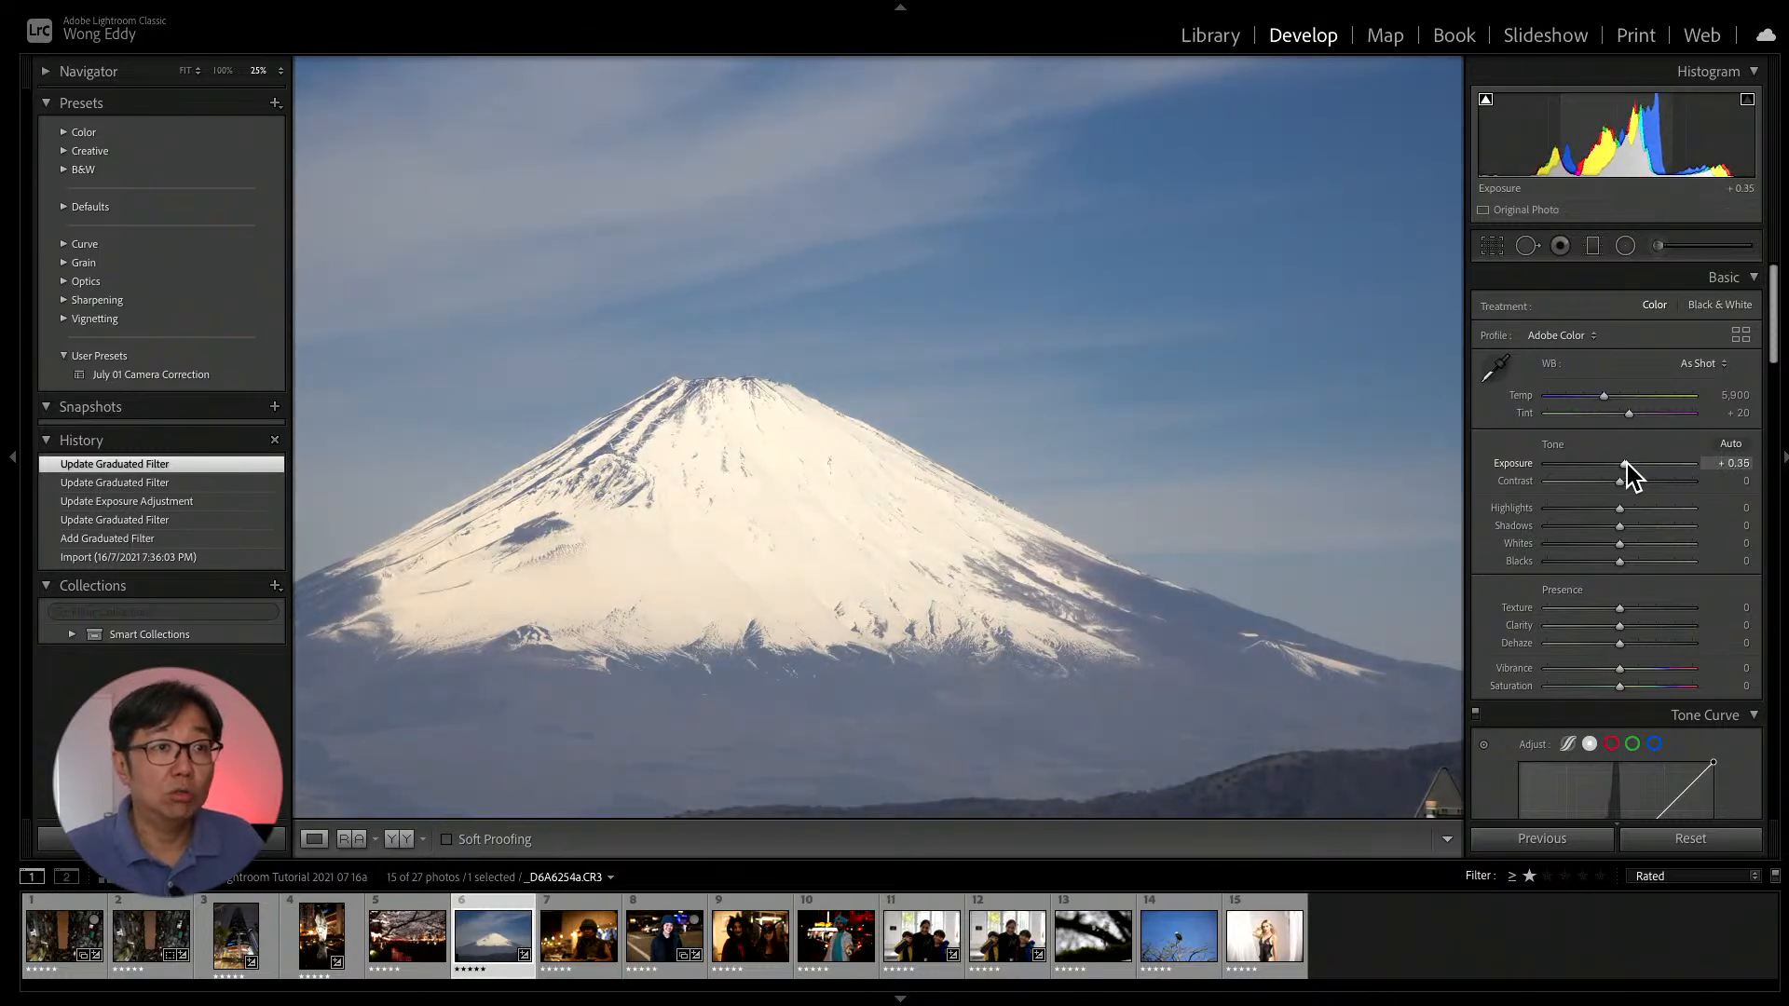
Reselect the mountain photo's graduated filter and rotate it so its guide lines run steeply diagonal across the picture.
{"action": "left_click", "coordinate": [1586, 250]}
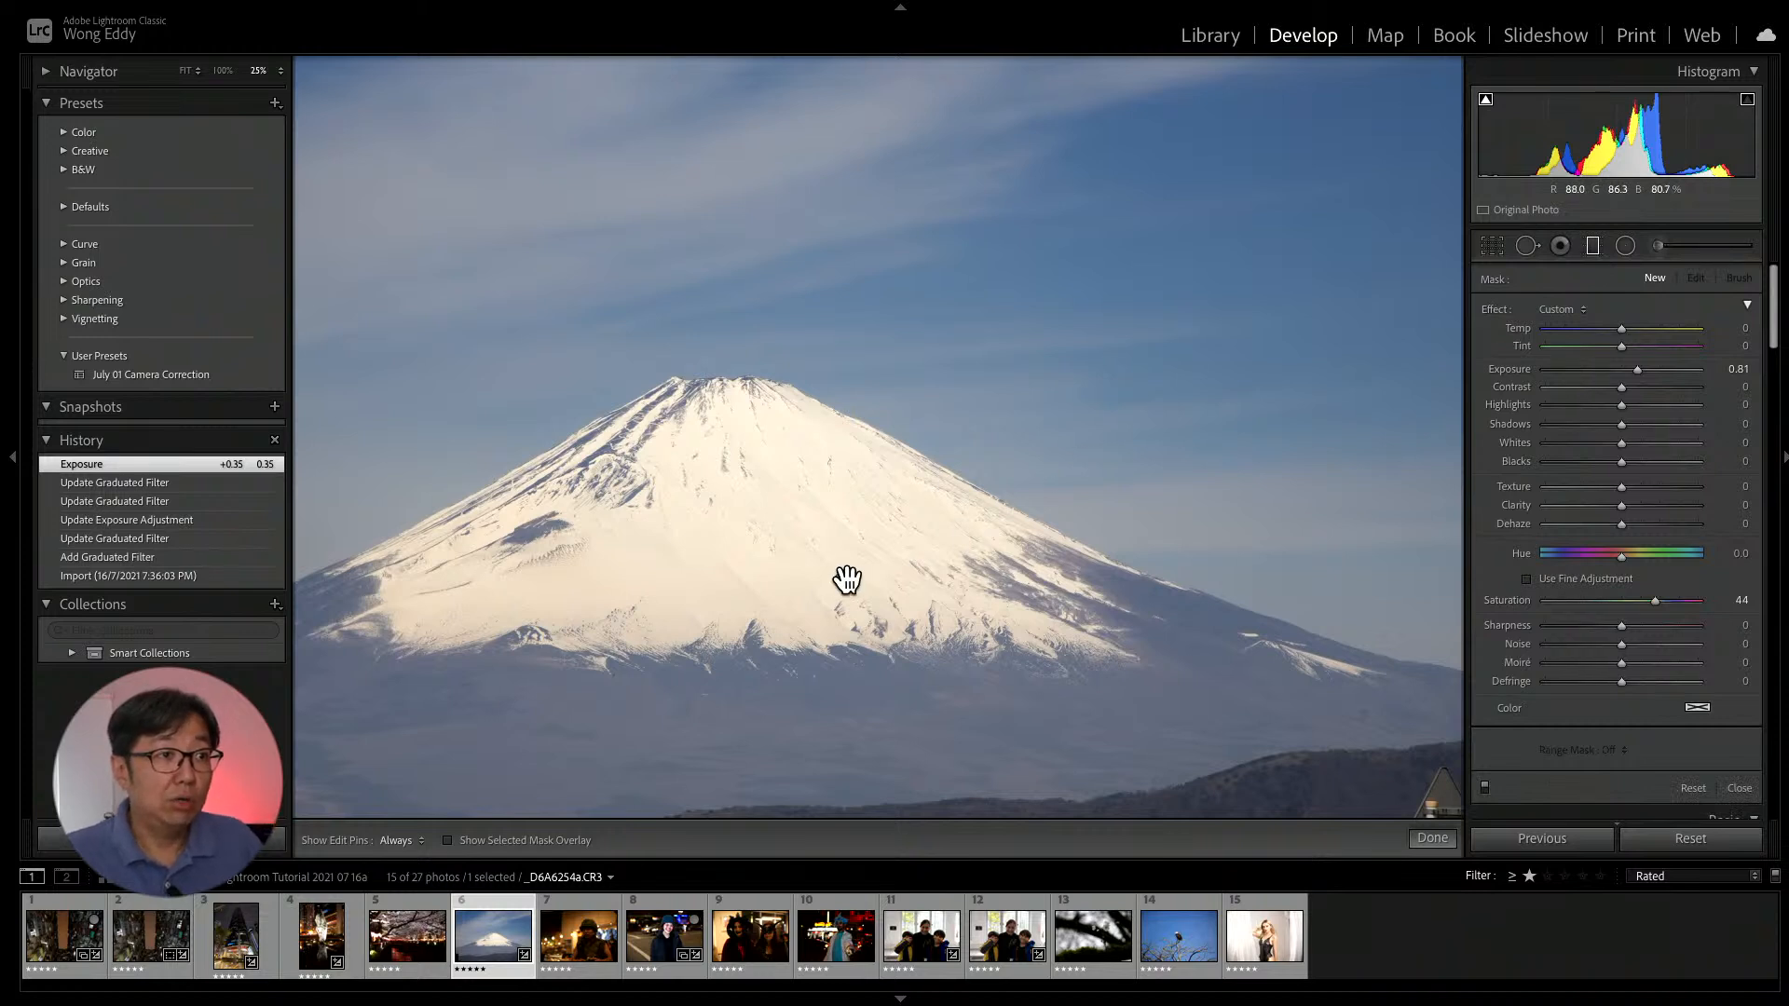
{"action": "left_click", "coordinate": [847, 579]}
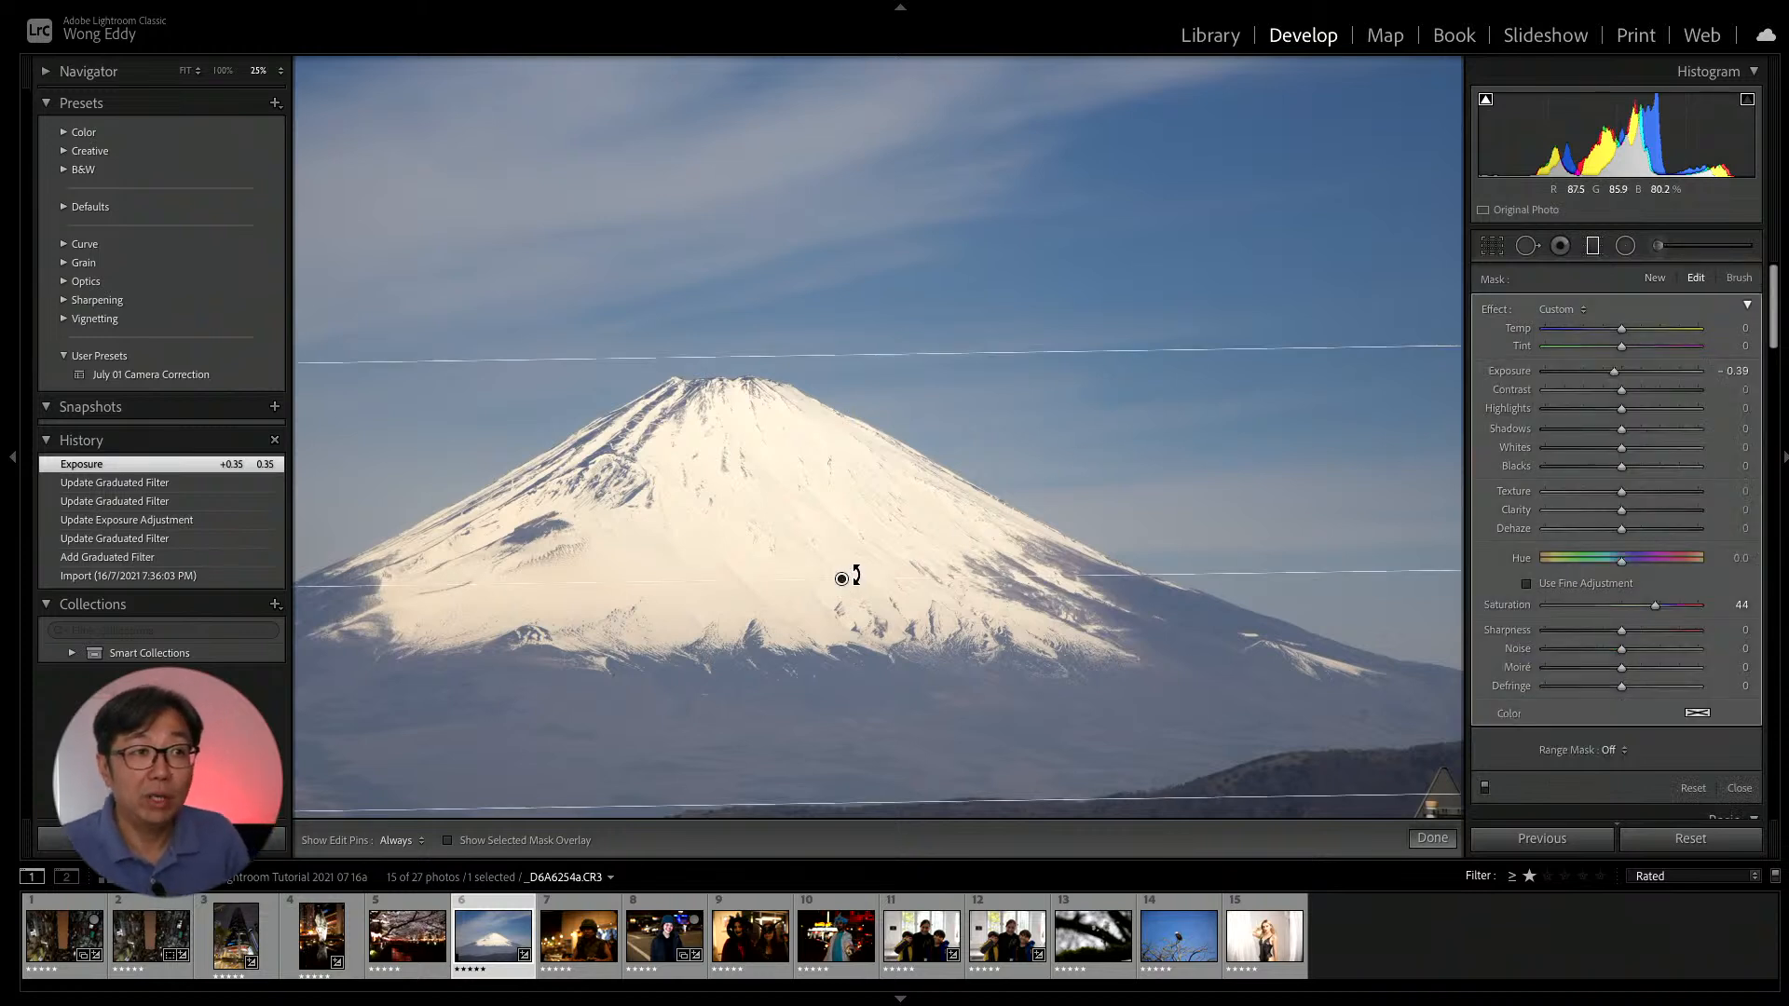
{"action": "left_click", "coordinate": [1591, 248]}
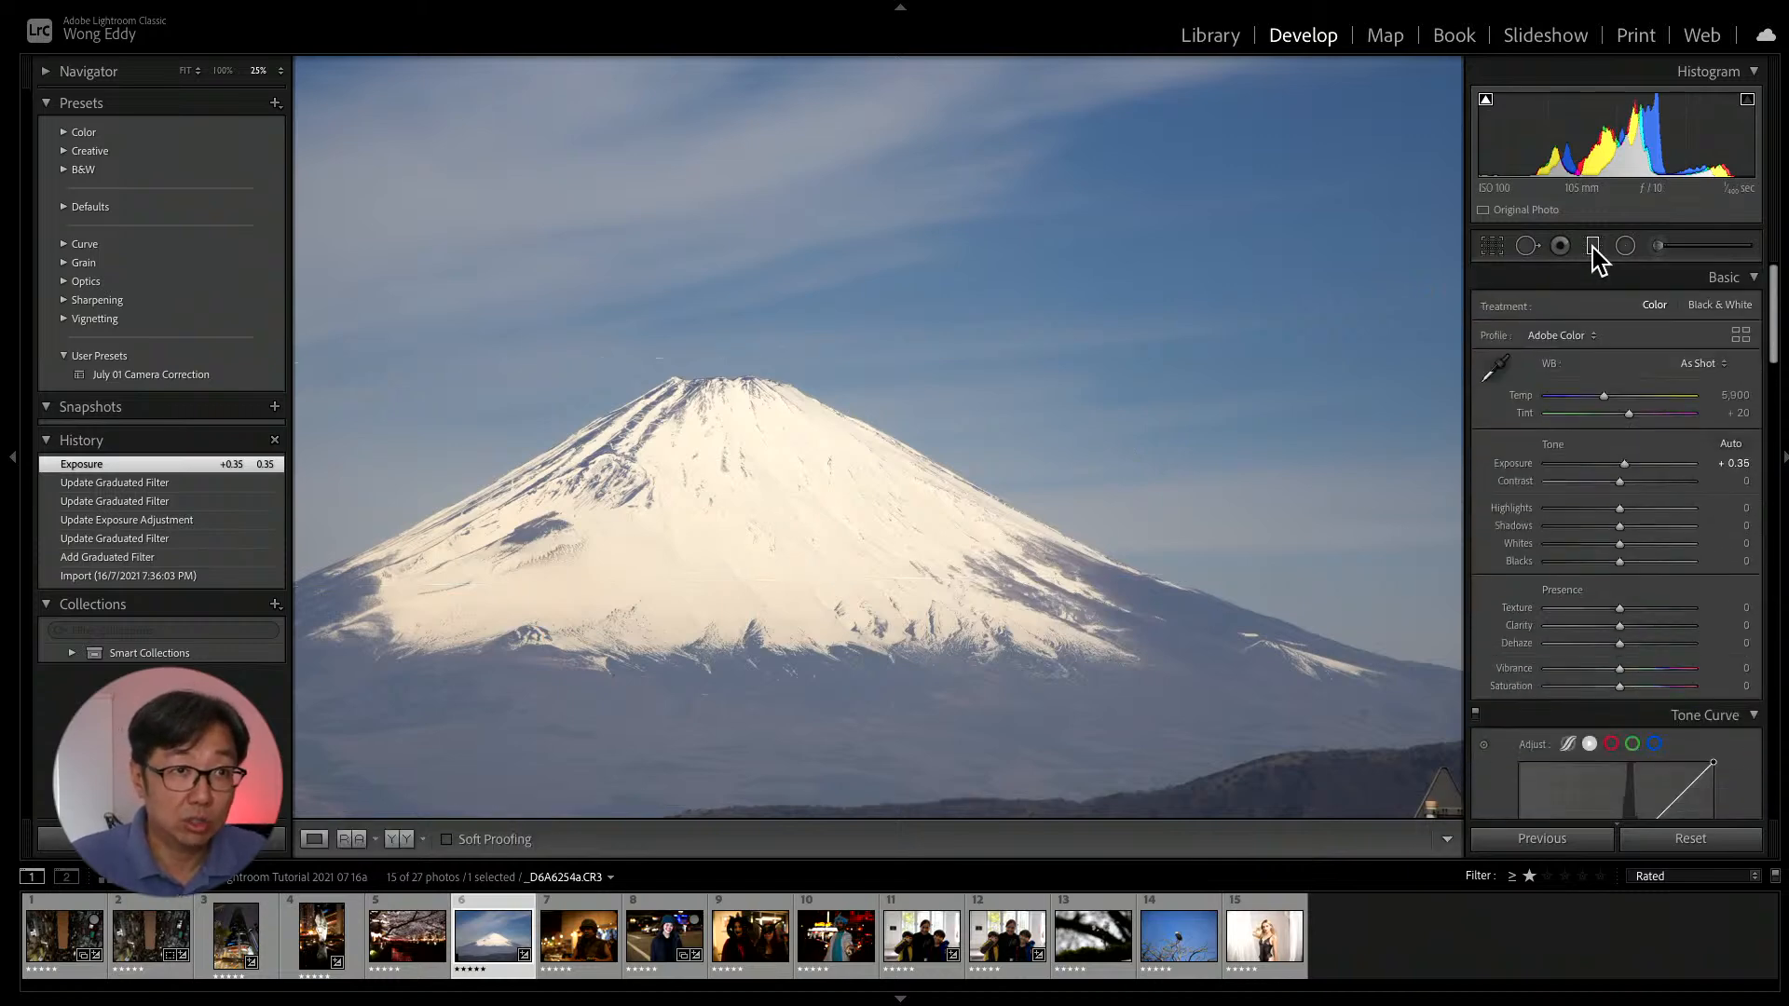
{"action": "left_click", "coordinate": [841, 575]}
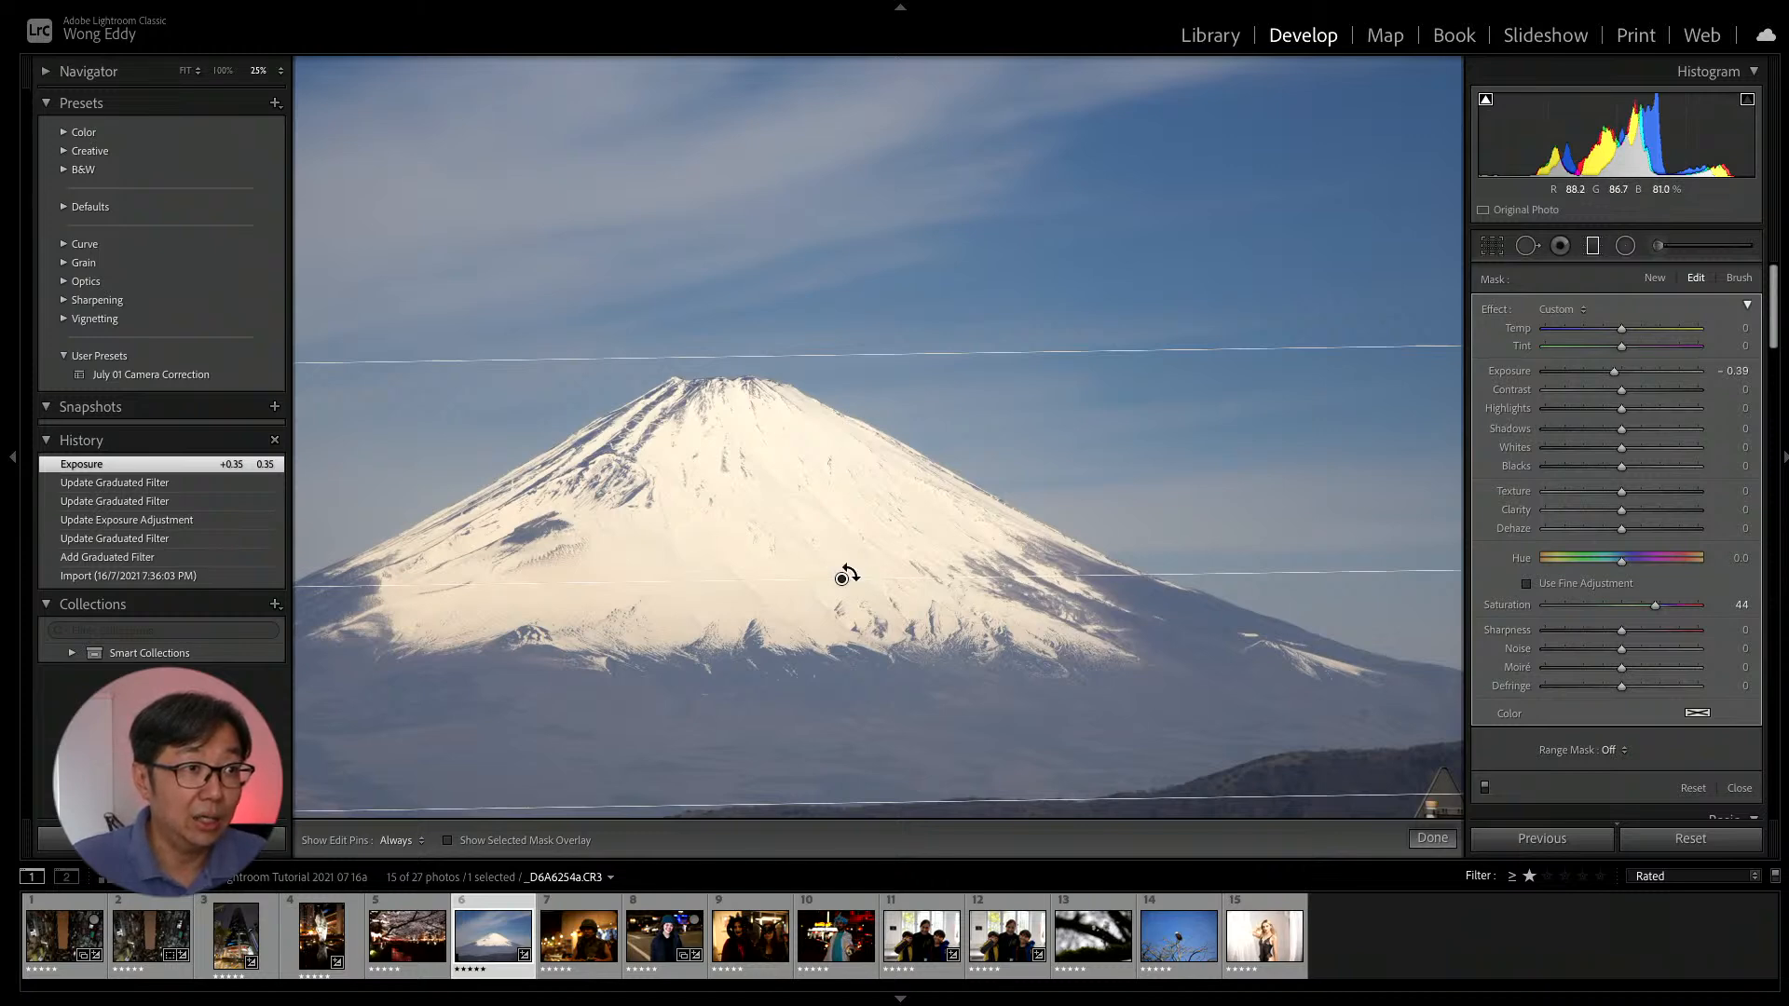
{"action": "mouse_move", "coordinate": [848, 574]}
{"action": "left_mouse_down"}
{"action": "mouse_move", "coordinate": [851, 543]}
{"action": "mouse_move", "coordinate": [771, 503]}
{"action": "mouse_move", "coordinate": [759, 599]}
{"action": "mouse_move", "coordinate": [875, 600]}
{"action": "mouse_move", "coordinate": [849, 563]}
{"action": "left_mouse_up"}
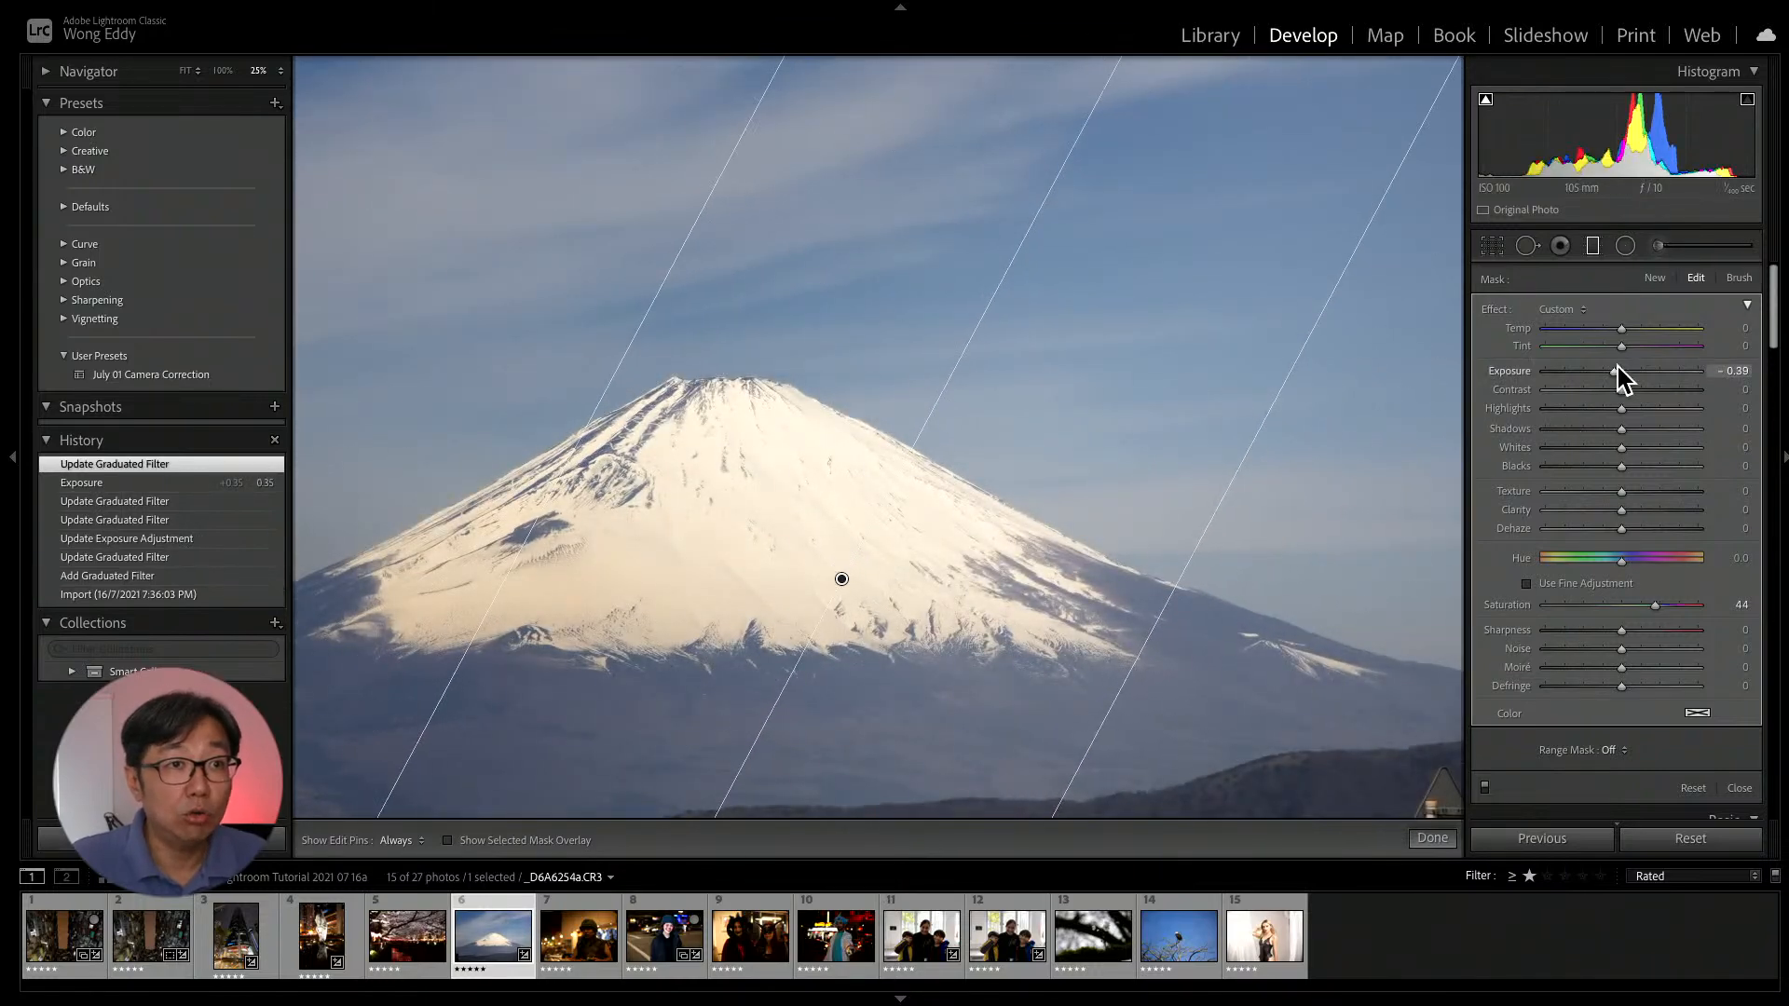
Set the mountain photo's graduated filter Exposure to -1.94 and rotate the filter around so it darkens the opposite side.
{"action": "left_click_drag", "start_coordinate": [1617, 367], "coordinate": [1585, 371]}
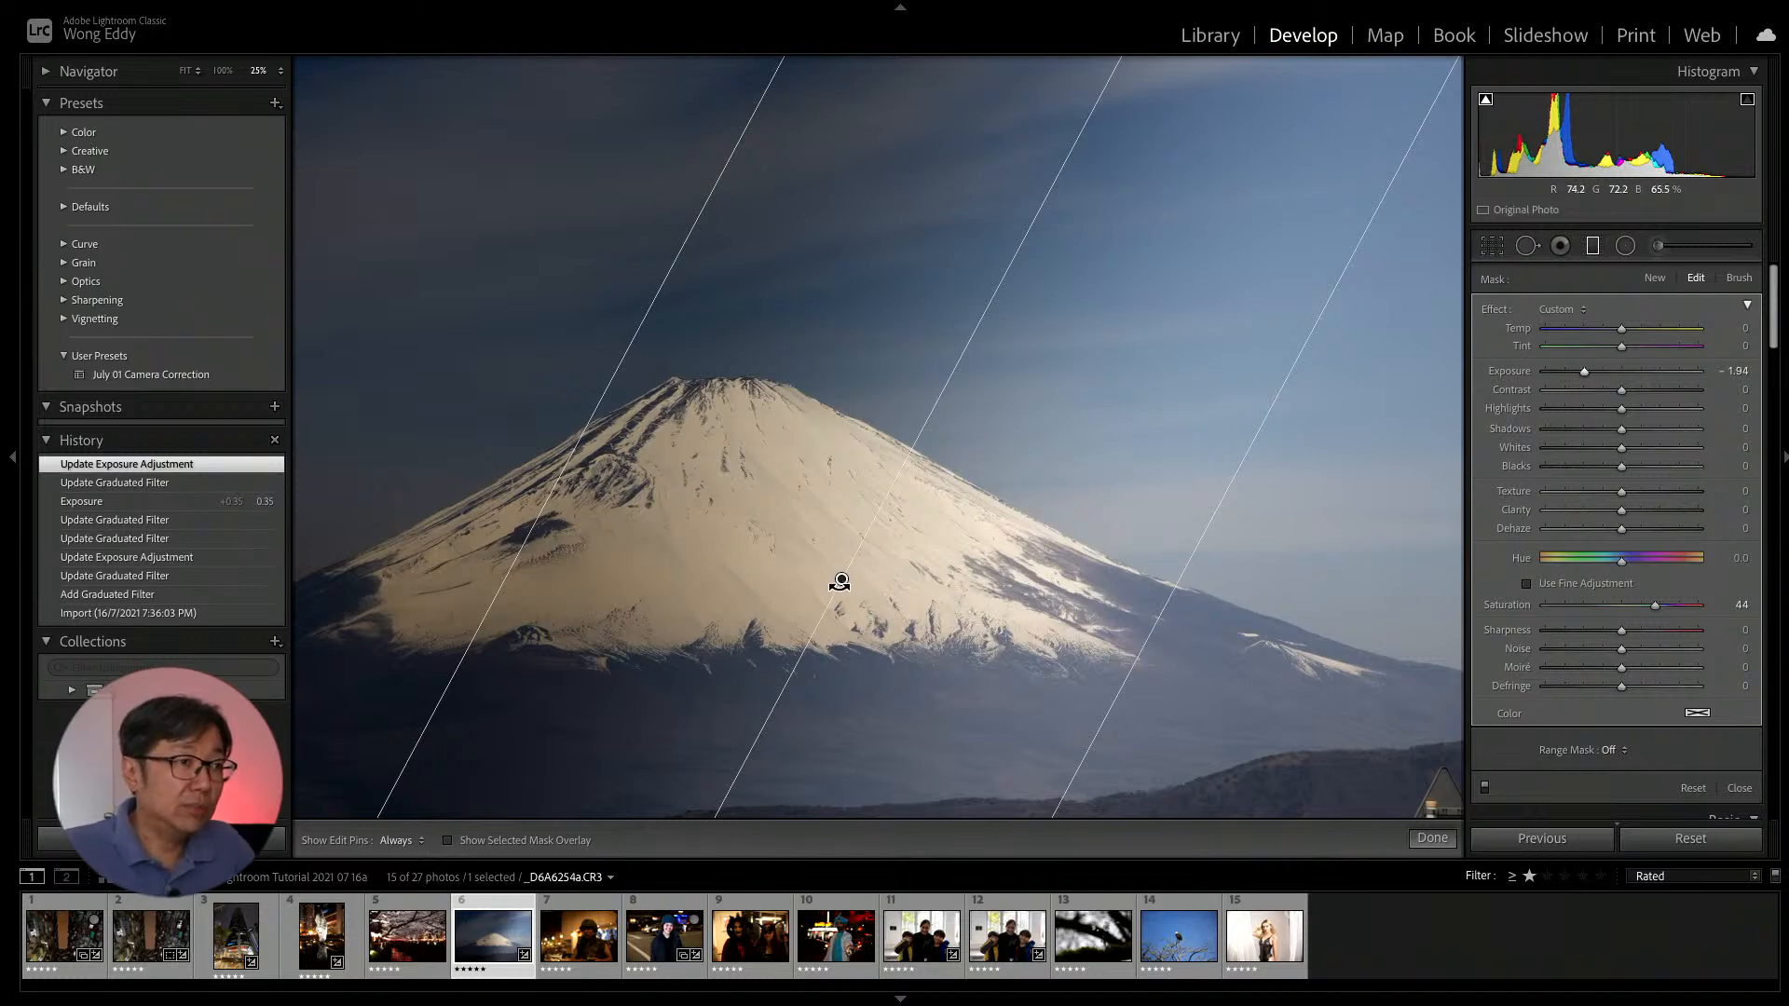
{"action": "left_click_drag", "start_coordinate": [837, 583], "coordinate": [895, 503]}
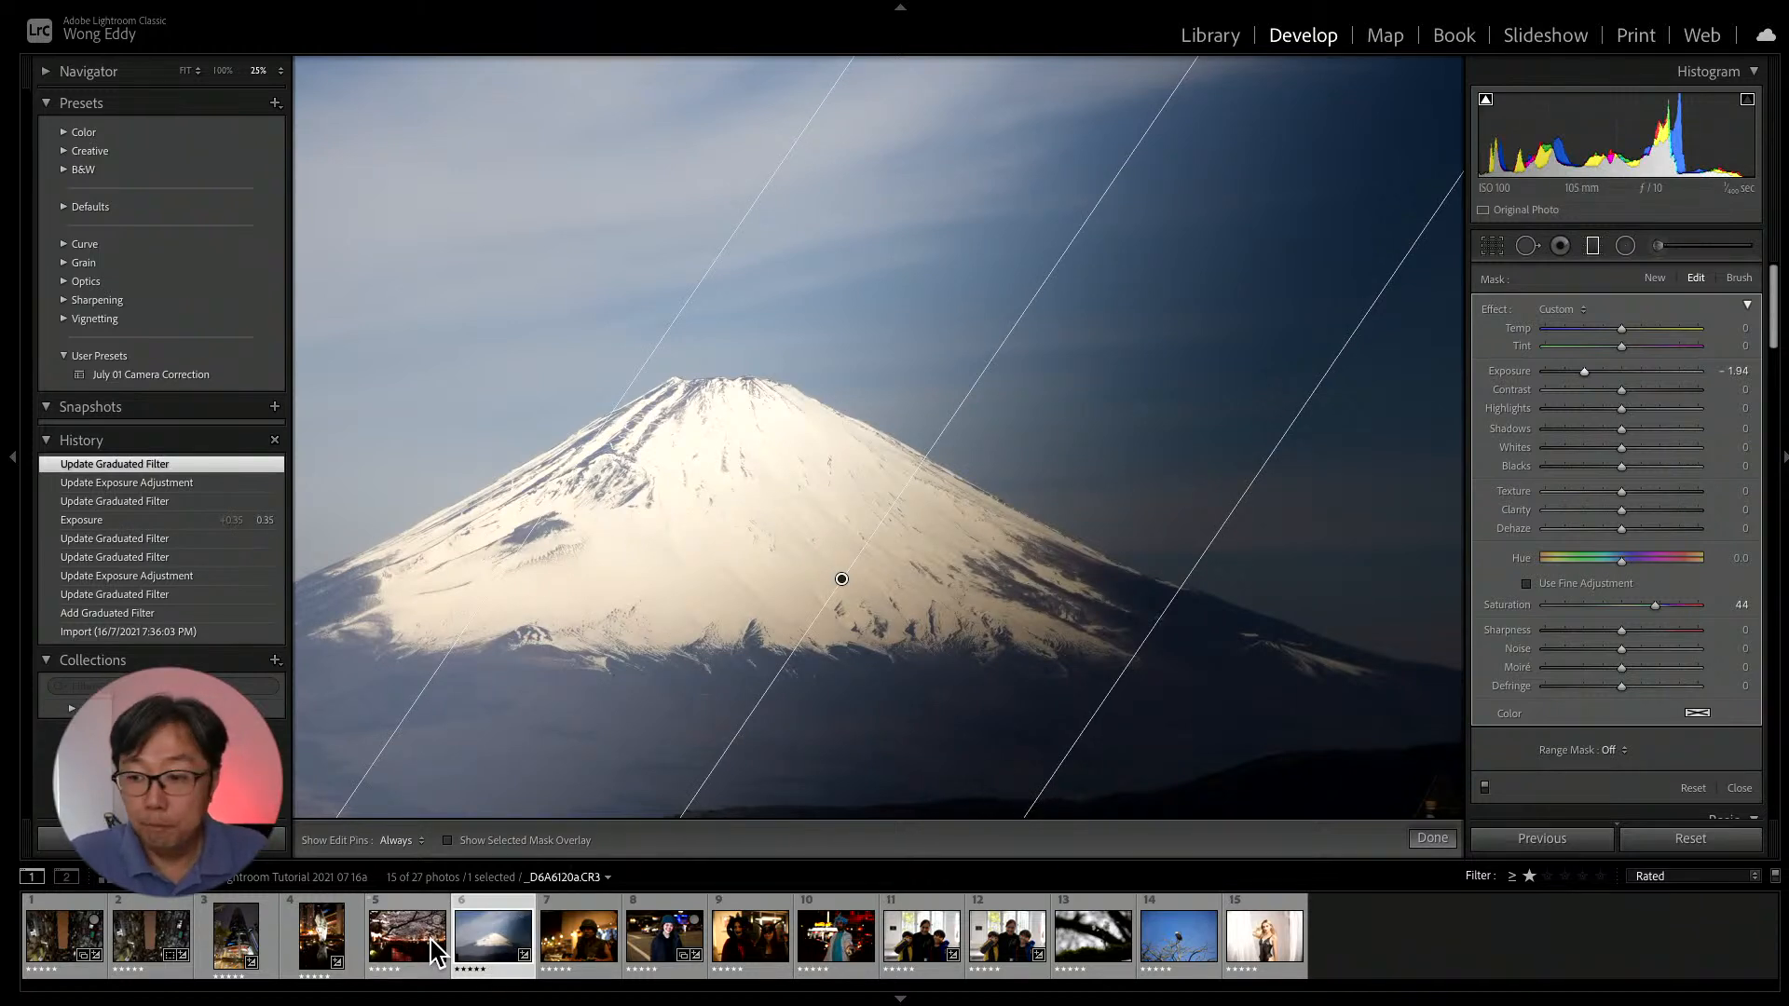
Open the night cherry blossom photo _D6A6120a.CR3 and add a horizontal graduated filter across the canal, with Exposure 0.77.
{"action": "left_click", "coordinate": [432, 951]}
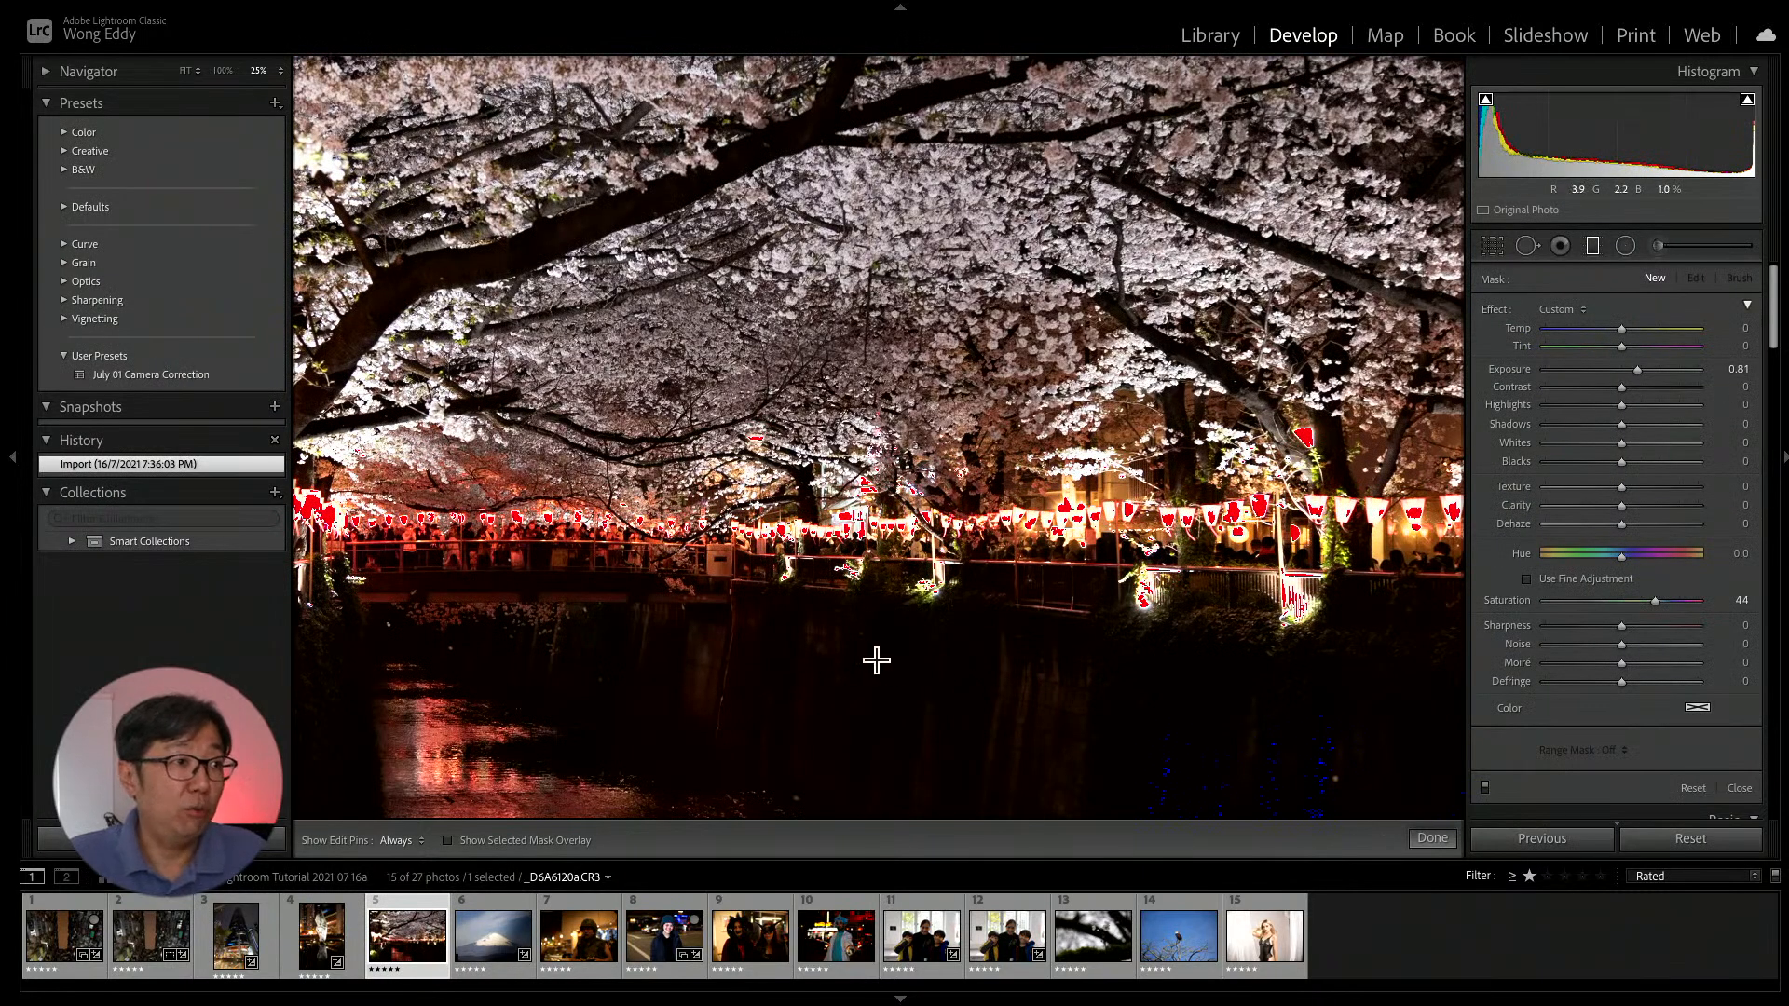
{"action": "left_click", "coordinate": [1594, 246]}
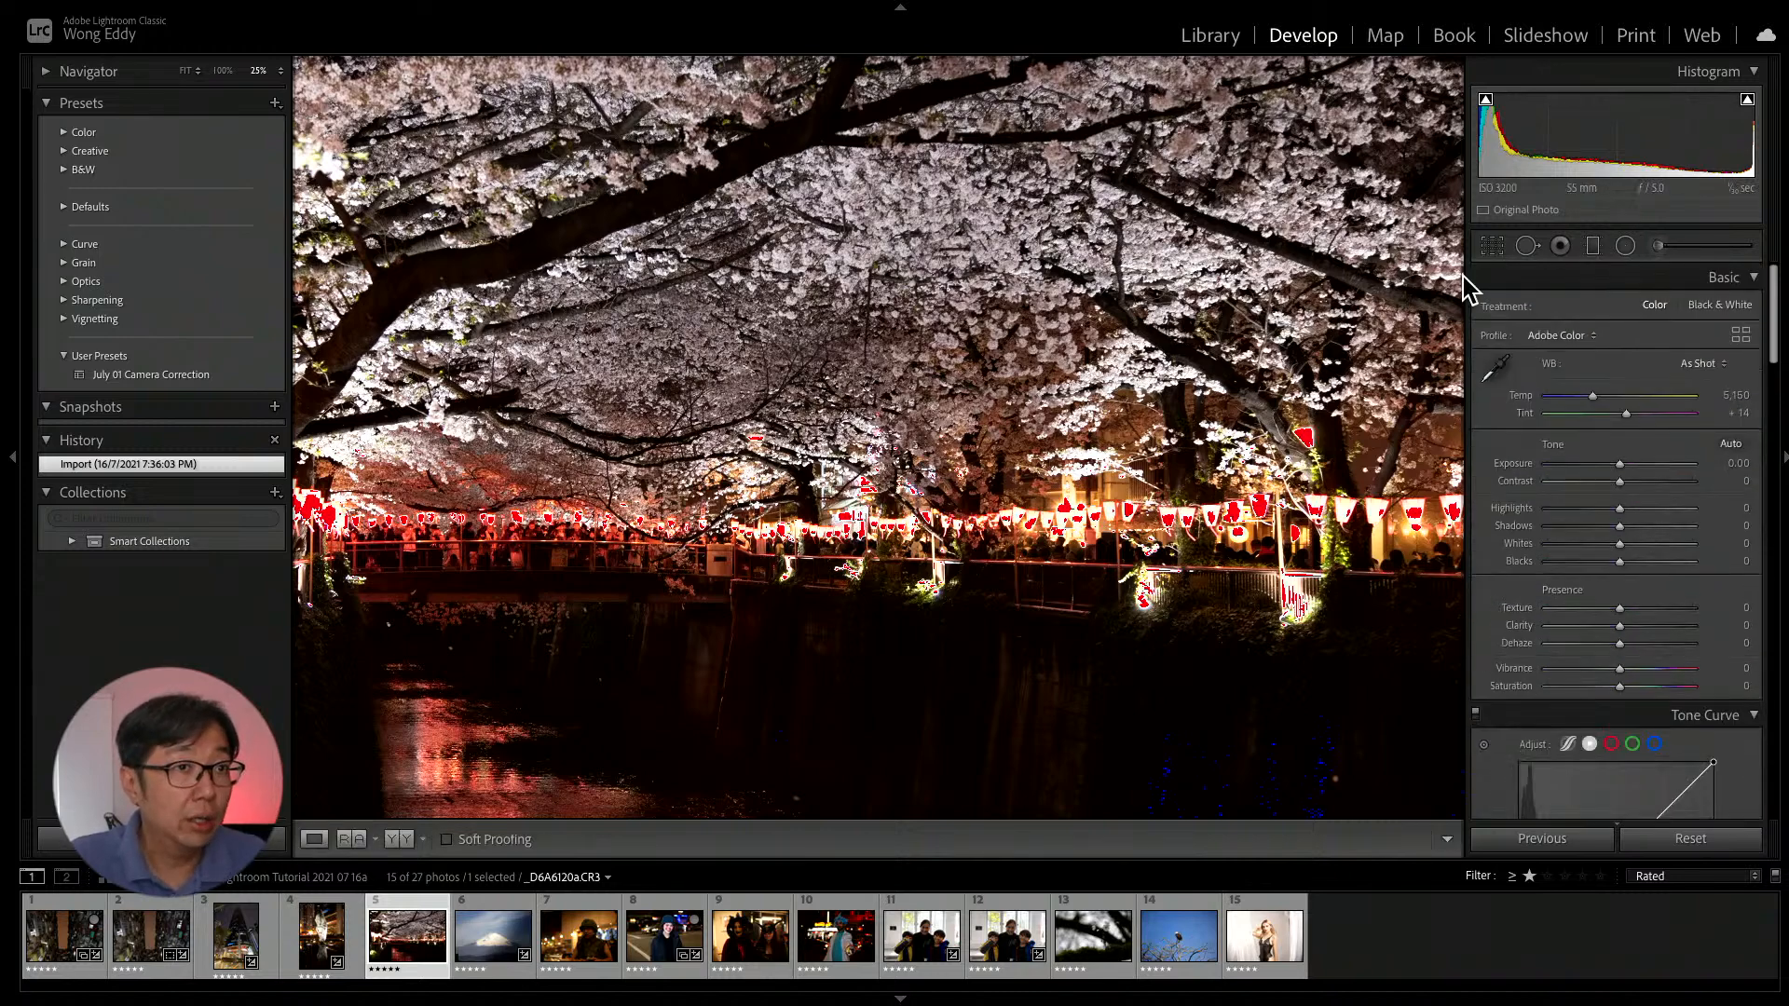
{"action": "left_click", "coordinate": [1594, 246]}
{"action": "left_click_drag", "start_coordinate": [797, 574], "coordinate": [798, 818]}
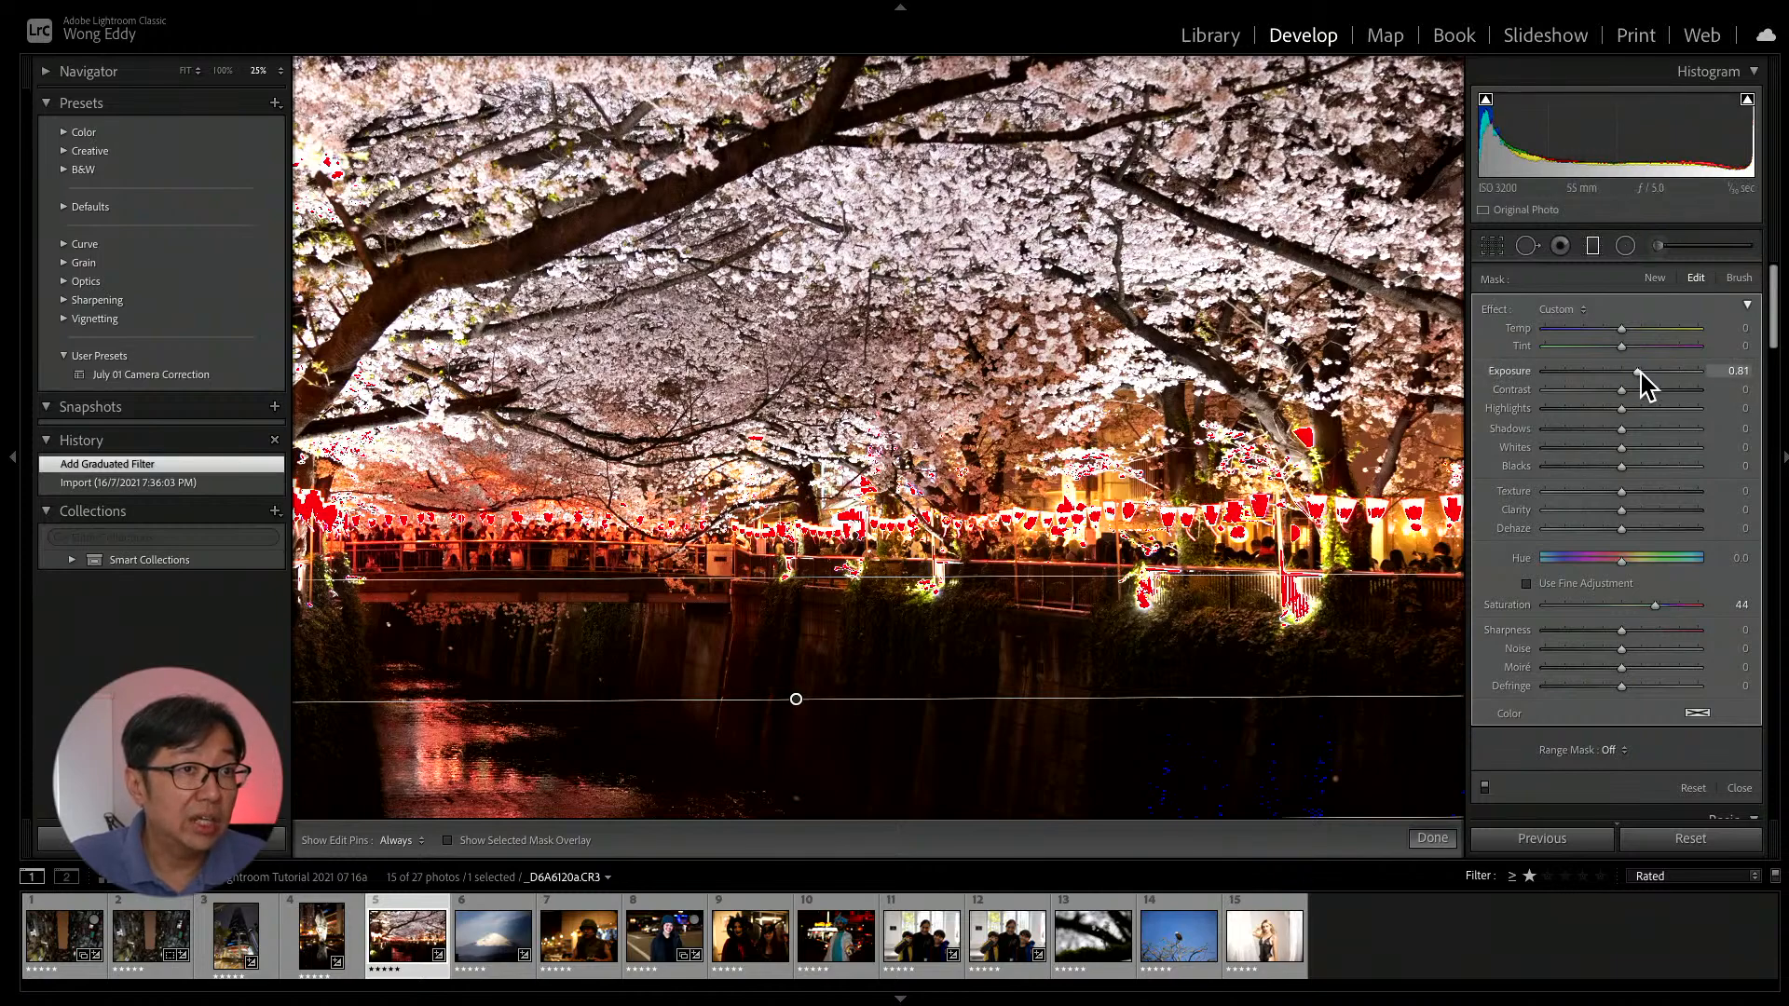
{"action": "mouse_move", "coordinate": [1641, 373]}
{"action": "left_mouse_down"}
{"action": "mouse_move", "coordinate": [1550, 377]}
{"action": "mouse_move", "coordinate": [1640, 377]}
{"action": "left_mouse_up"}
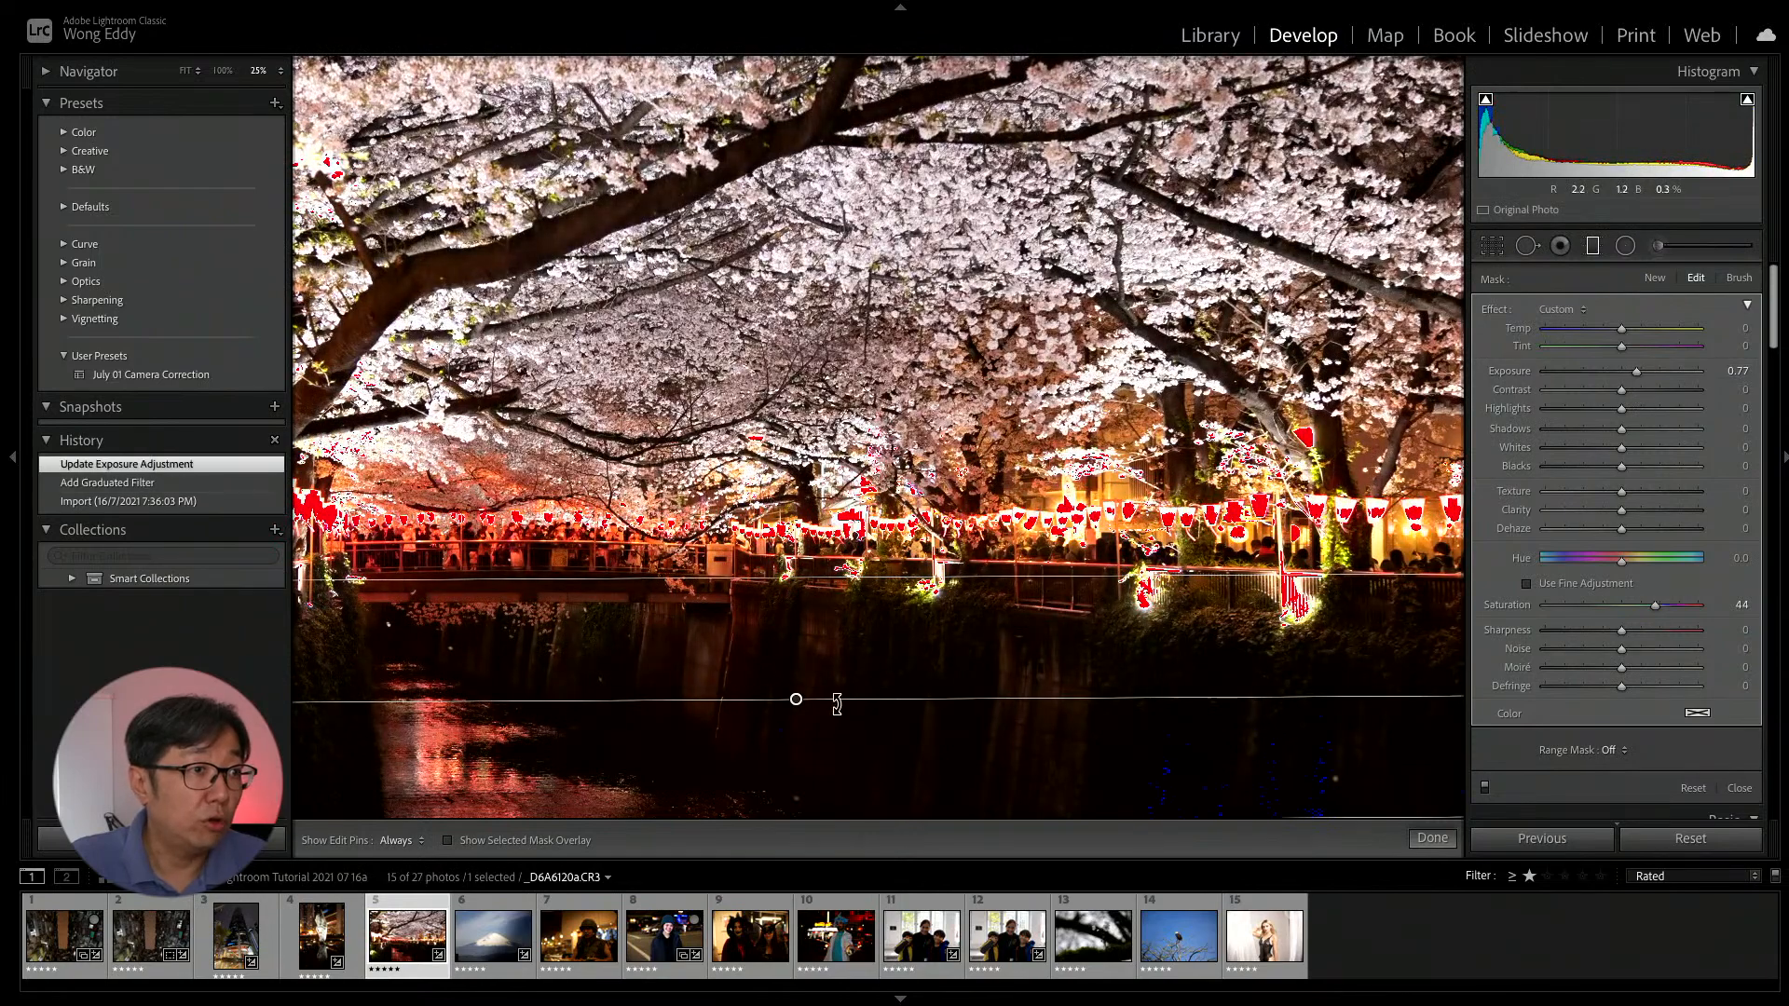
Flip the graduated filter to affect the canal below, widen its transition upward, and set its Exposure to 1.42.
{"action": "left_click_drag", "start_coordinate": [836, 706], "coordinate": [646, 680]}
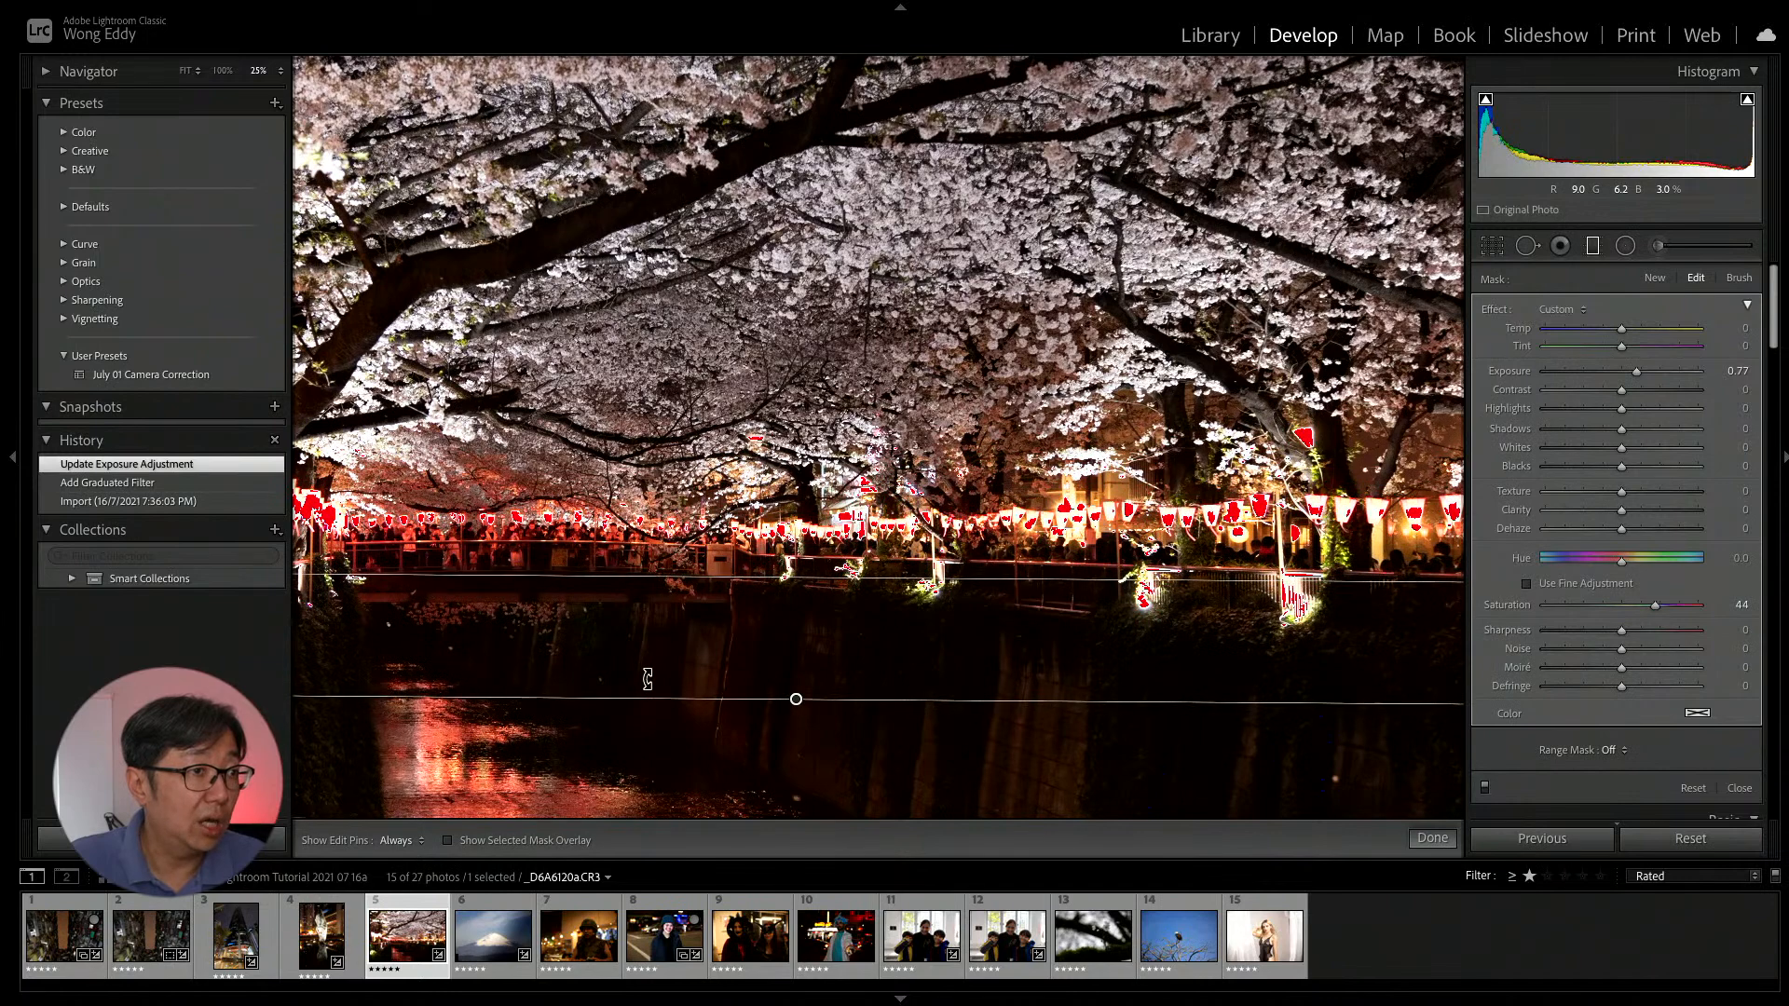
{"action": "left_click_drag", "start_coordinate": [786, 572], "coordinate": [778, 523]}
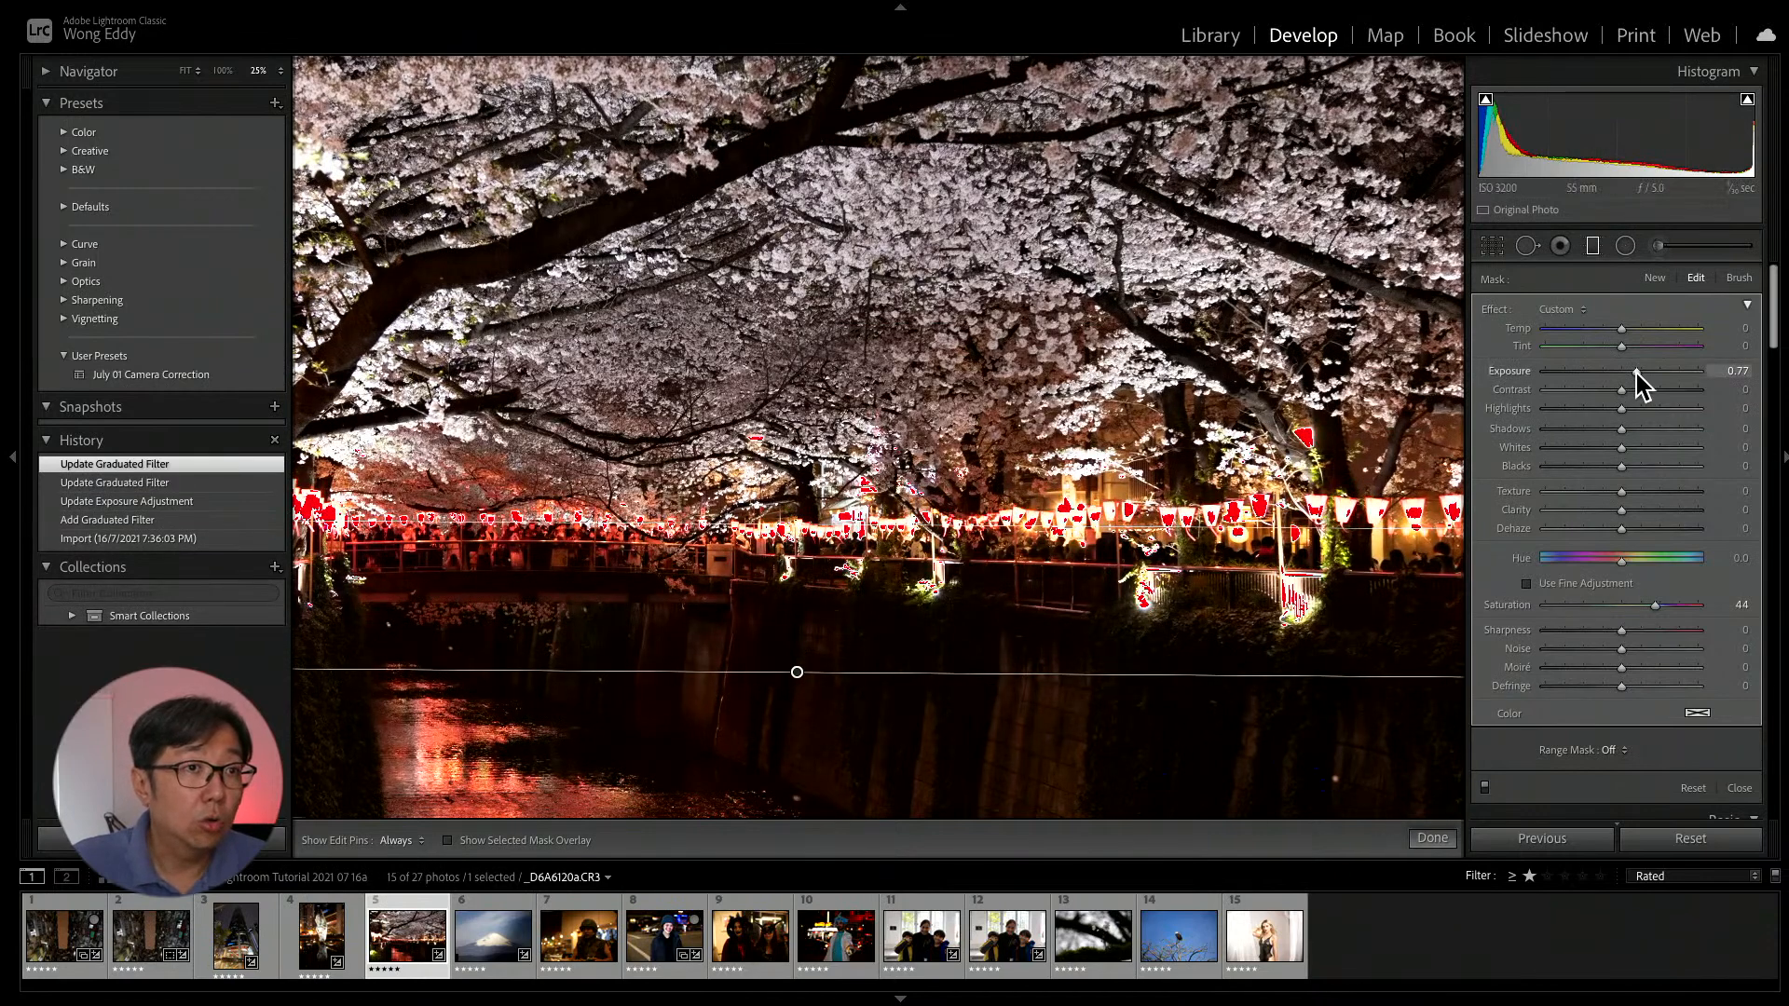
{"action": "mouse_move", "coordinate": [1638, 373]}
{"action": "left_mouse_down"}
{"action": "mouse_move", "coordinate": [1679, 372]}
{"action": "mouse_move", "coordinate": [1647, 369]}
{"action": "left_mouse_up"}
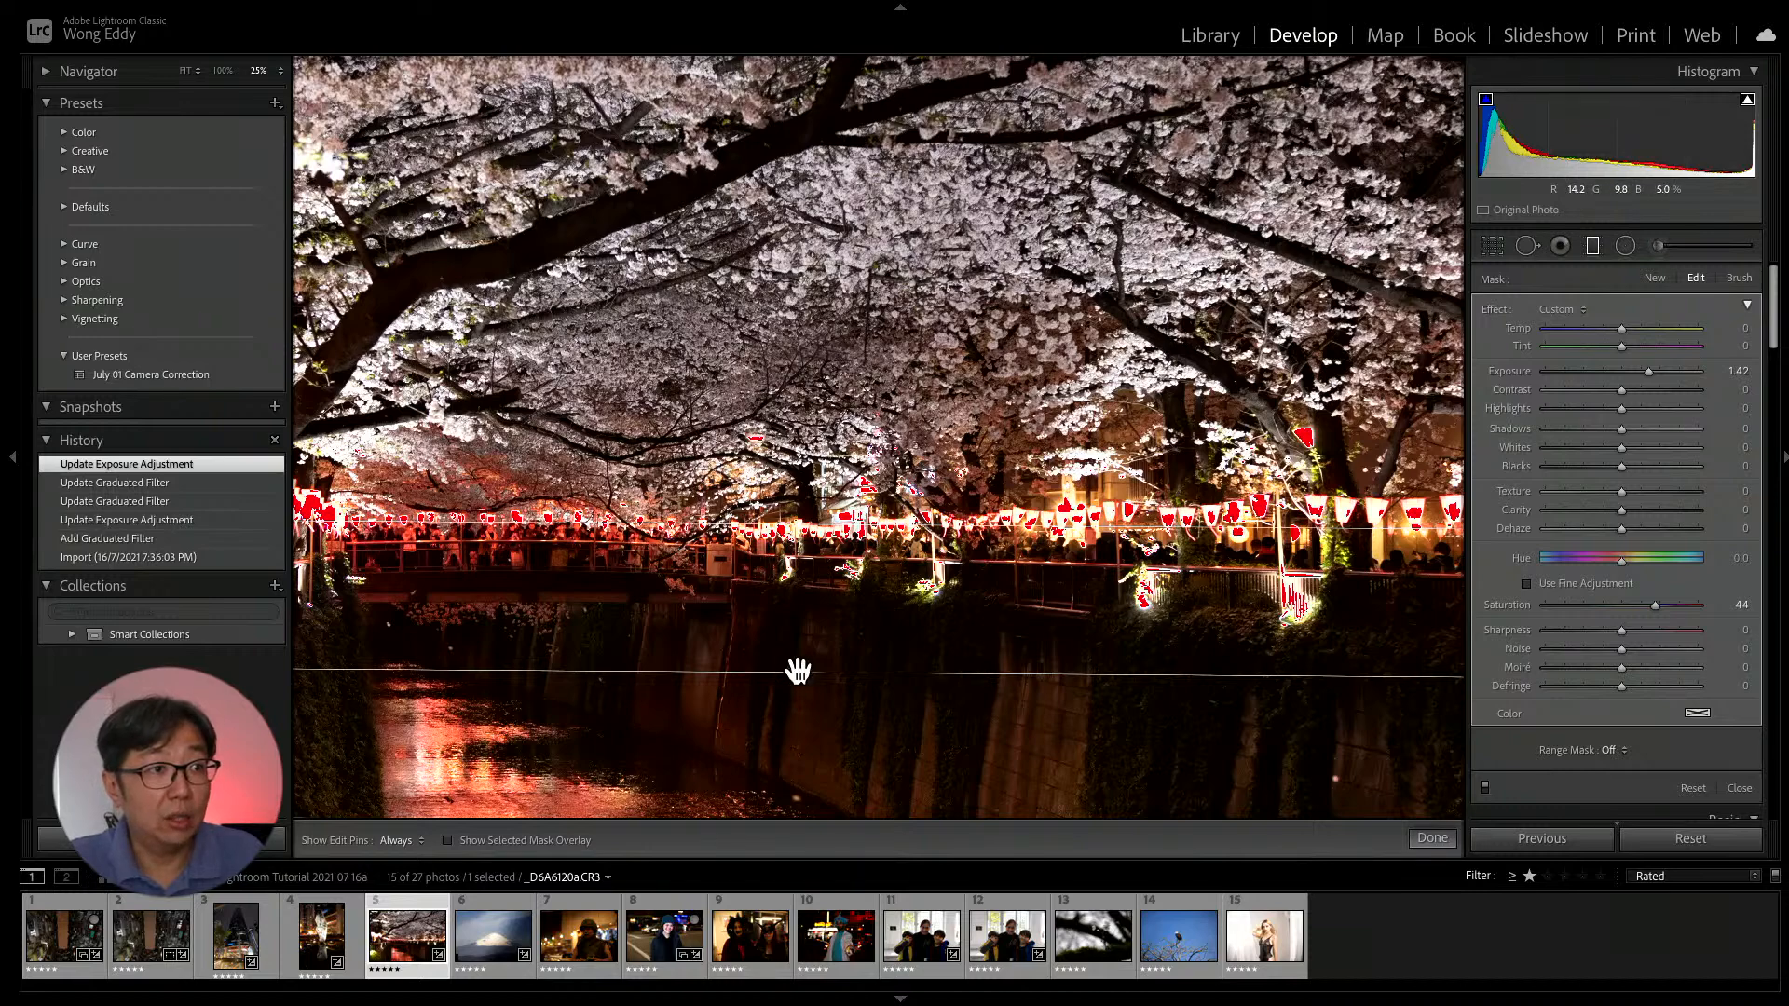
Raise the graduated filter's centre to the top of the canal wall, narrow its transition on both sides, and finish editing the filter.
{"action": "left_click_drag", "start_coordinate": [797, 672], "coordinate": [801, 603]}
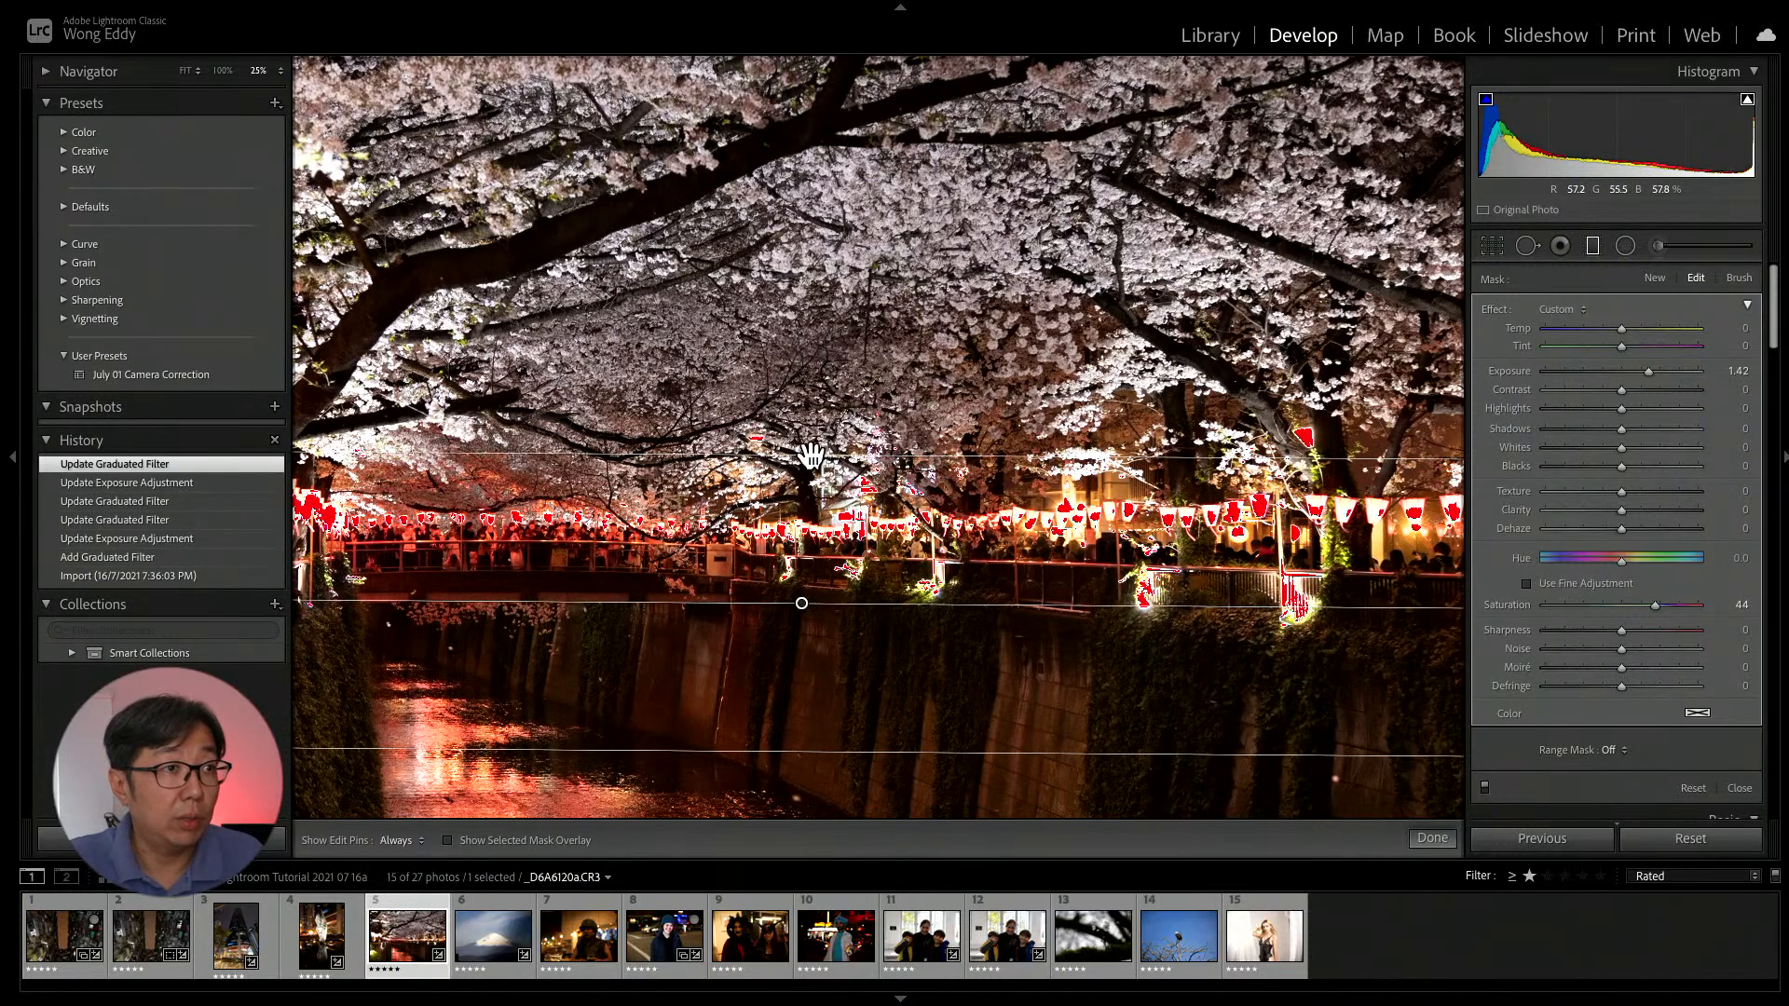
{"action": "left_click_drag", "start_coordinate": [804, 455], "coordinate": [767, 559]}
{"action": "left_click_drag", "start_coordinate": [808, 659], "coordinate": [805, 637]}
{"action": "left_click", "coordinate": [1426, 839]}
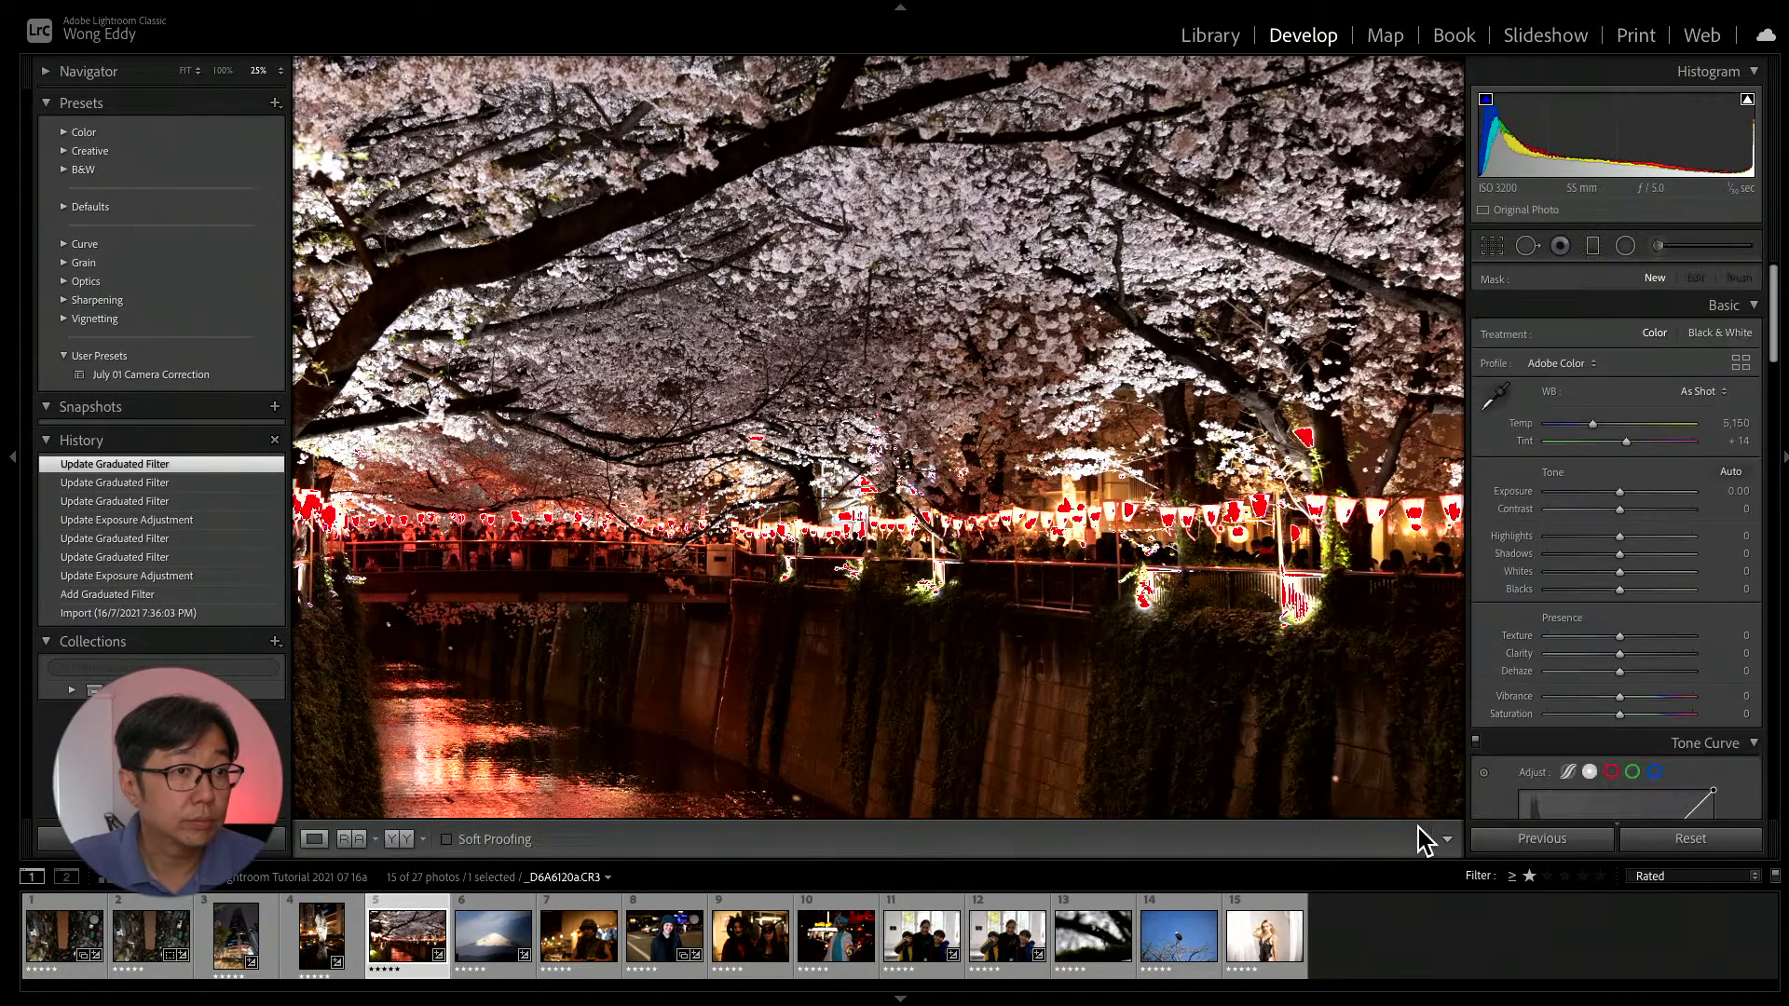
{"action": "left_click", "coordinate": [1521, 844]}
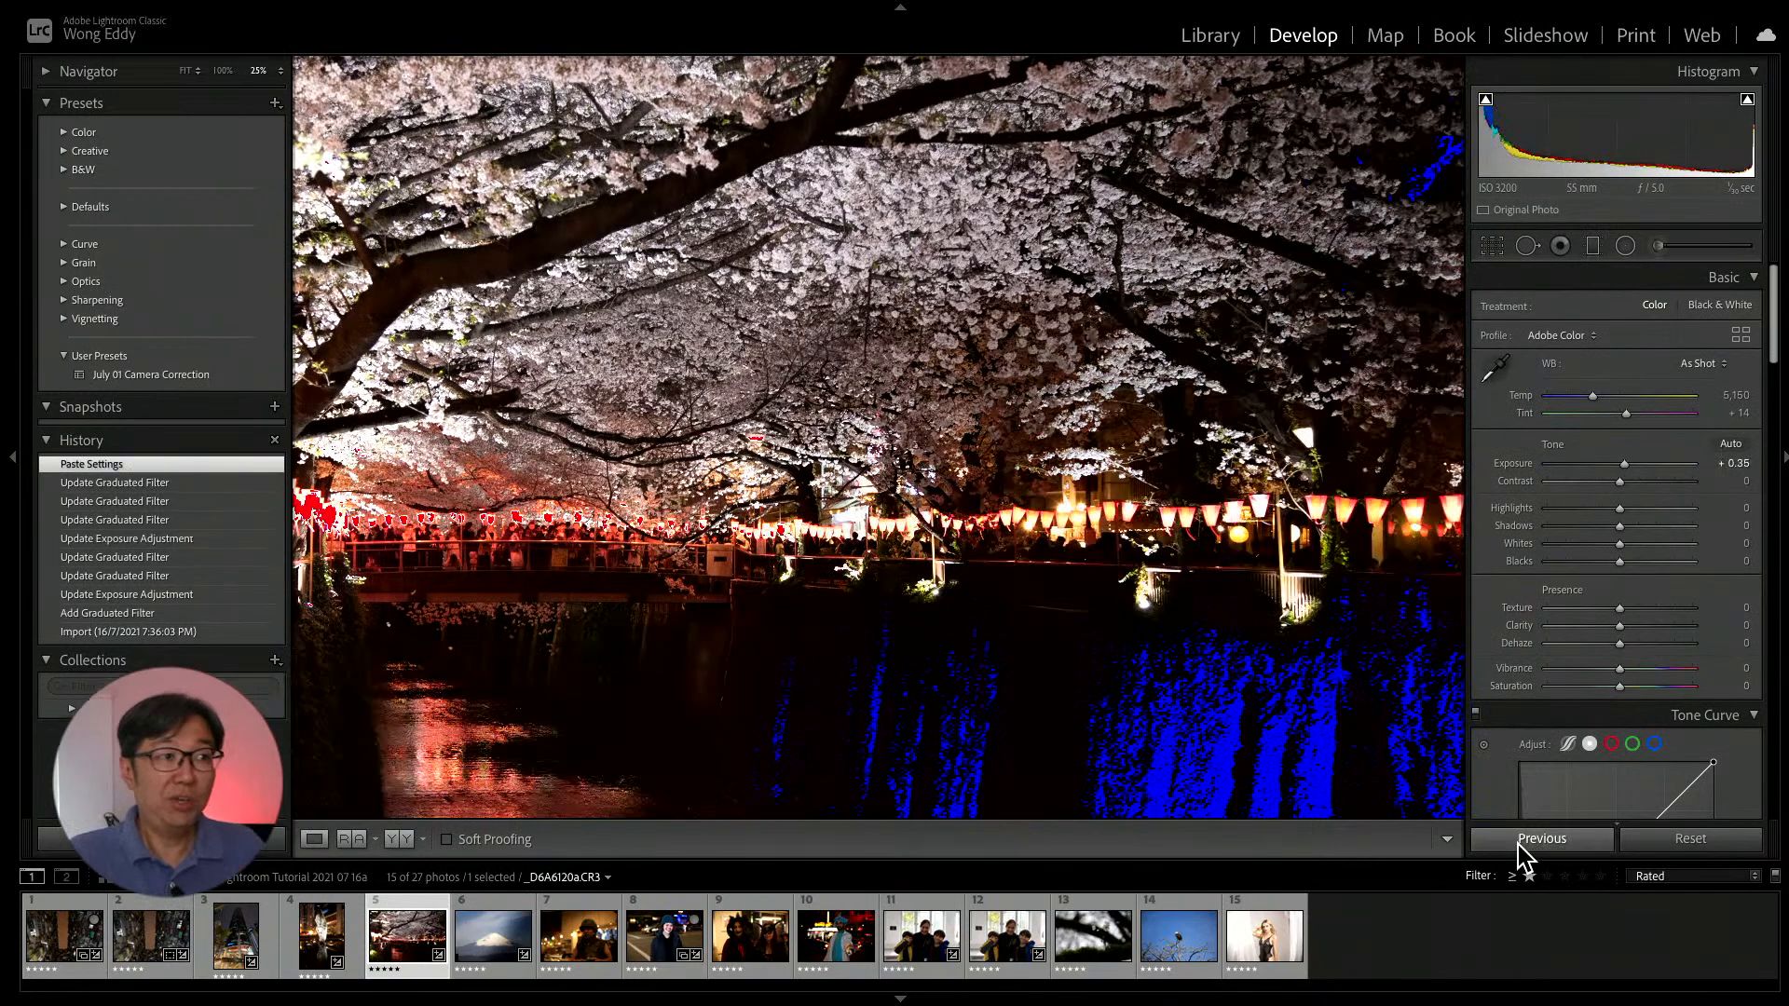
{"action": "left_click", "coordinate": [1521, 843]}
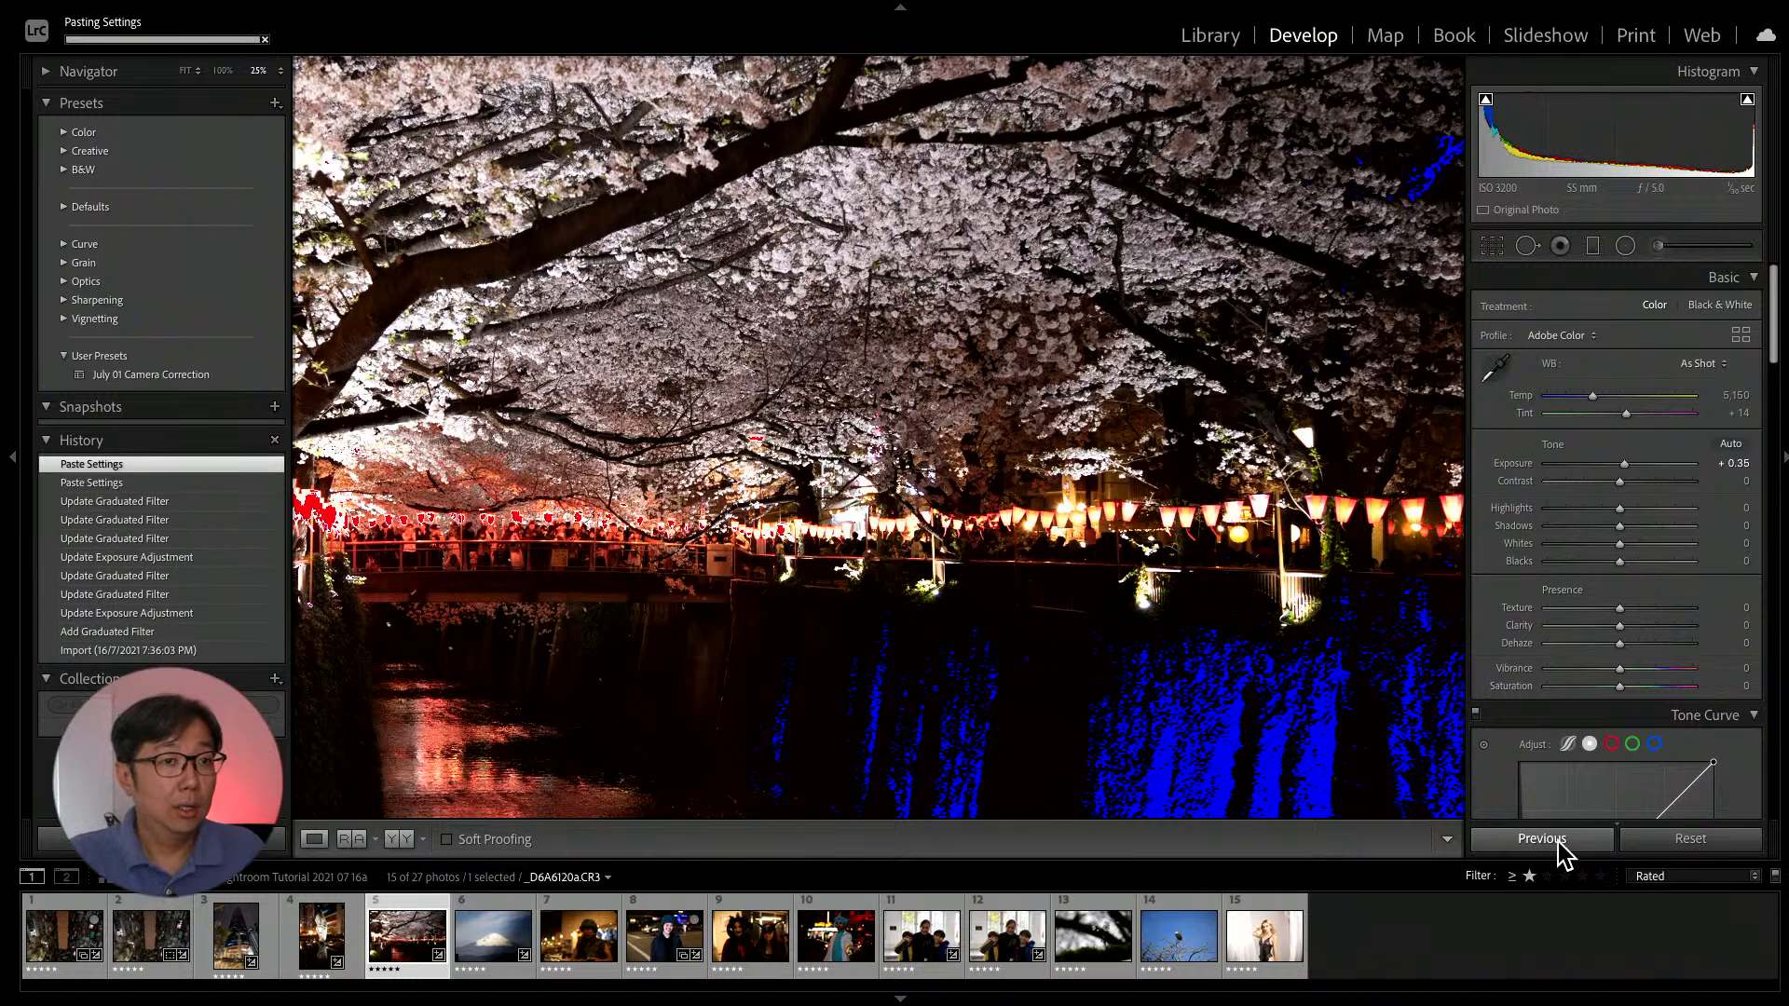
{"action": "key", "text": "ctrl+z"}
{"action": "key", "text": "ctrl+z"}
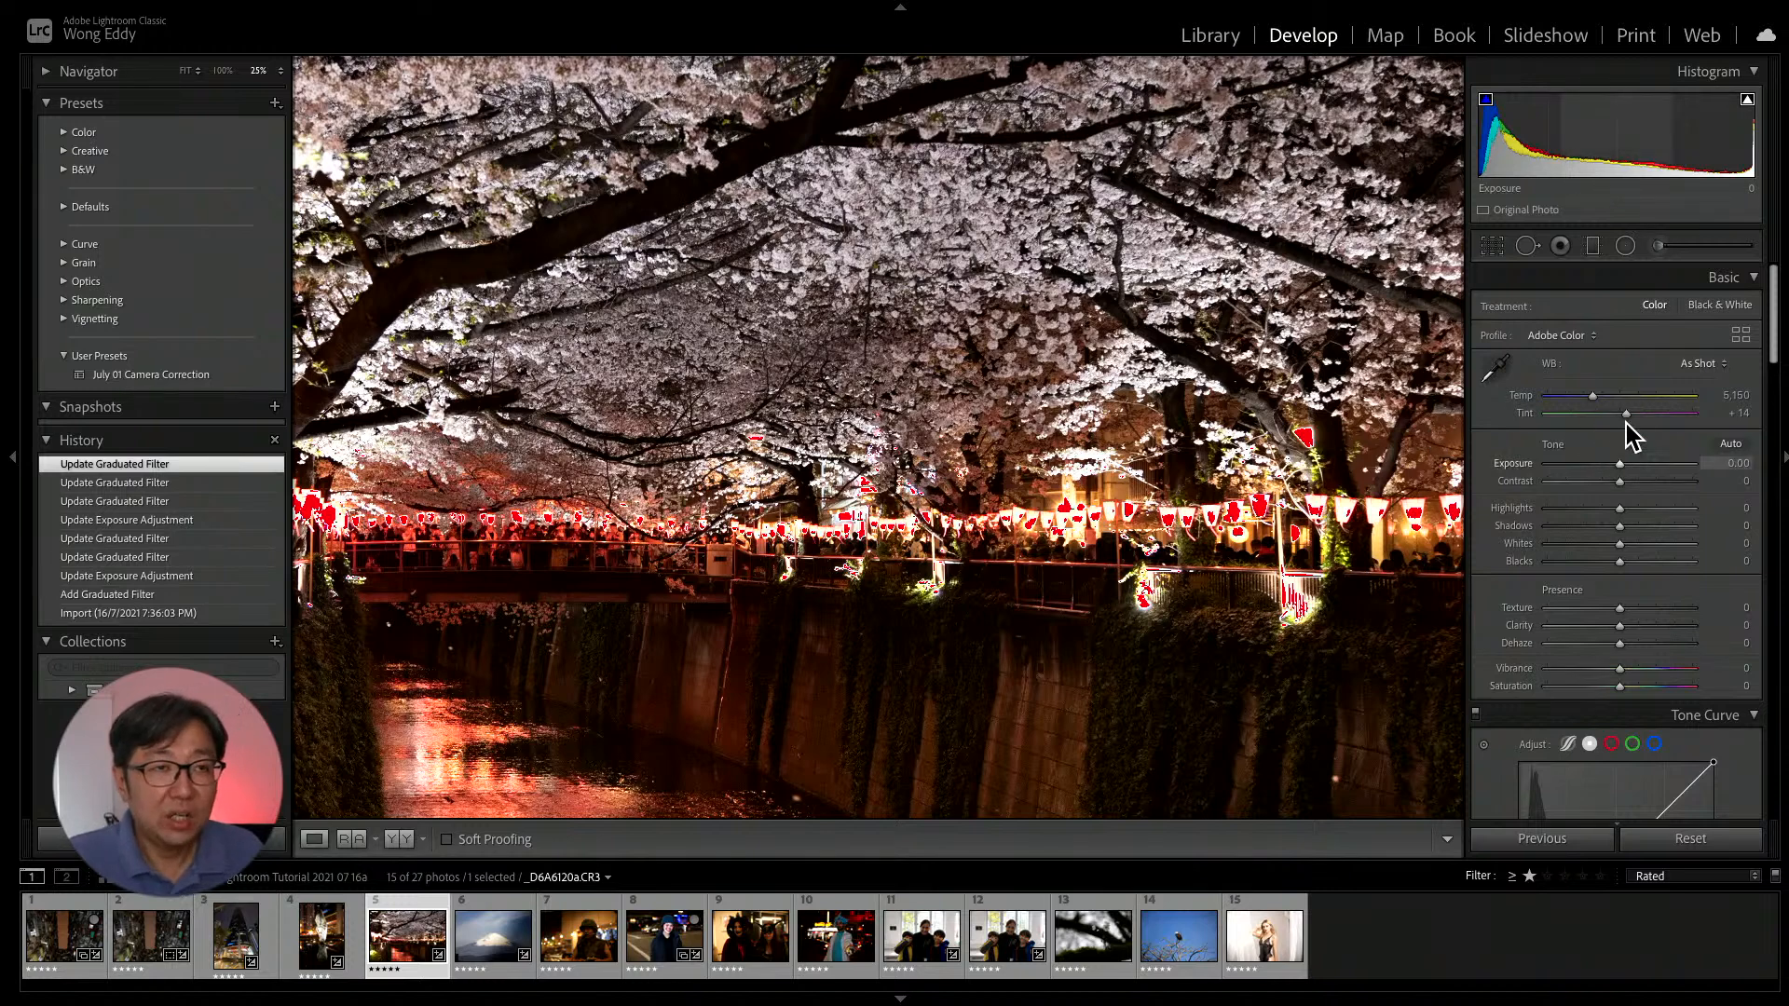
Lower the cherry blossom photo's Highlights to -28 and Whites to -27.
{"action": "left_click_drag", "start_coordinate": [1740, 161], "coordinate": [1676, 159]}
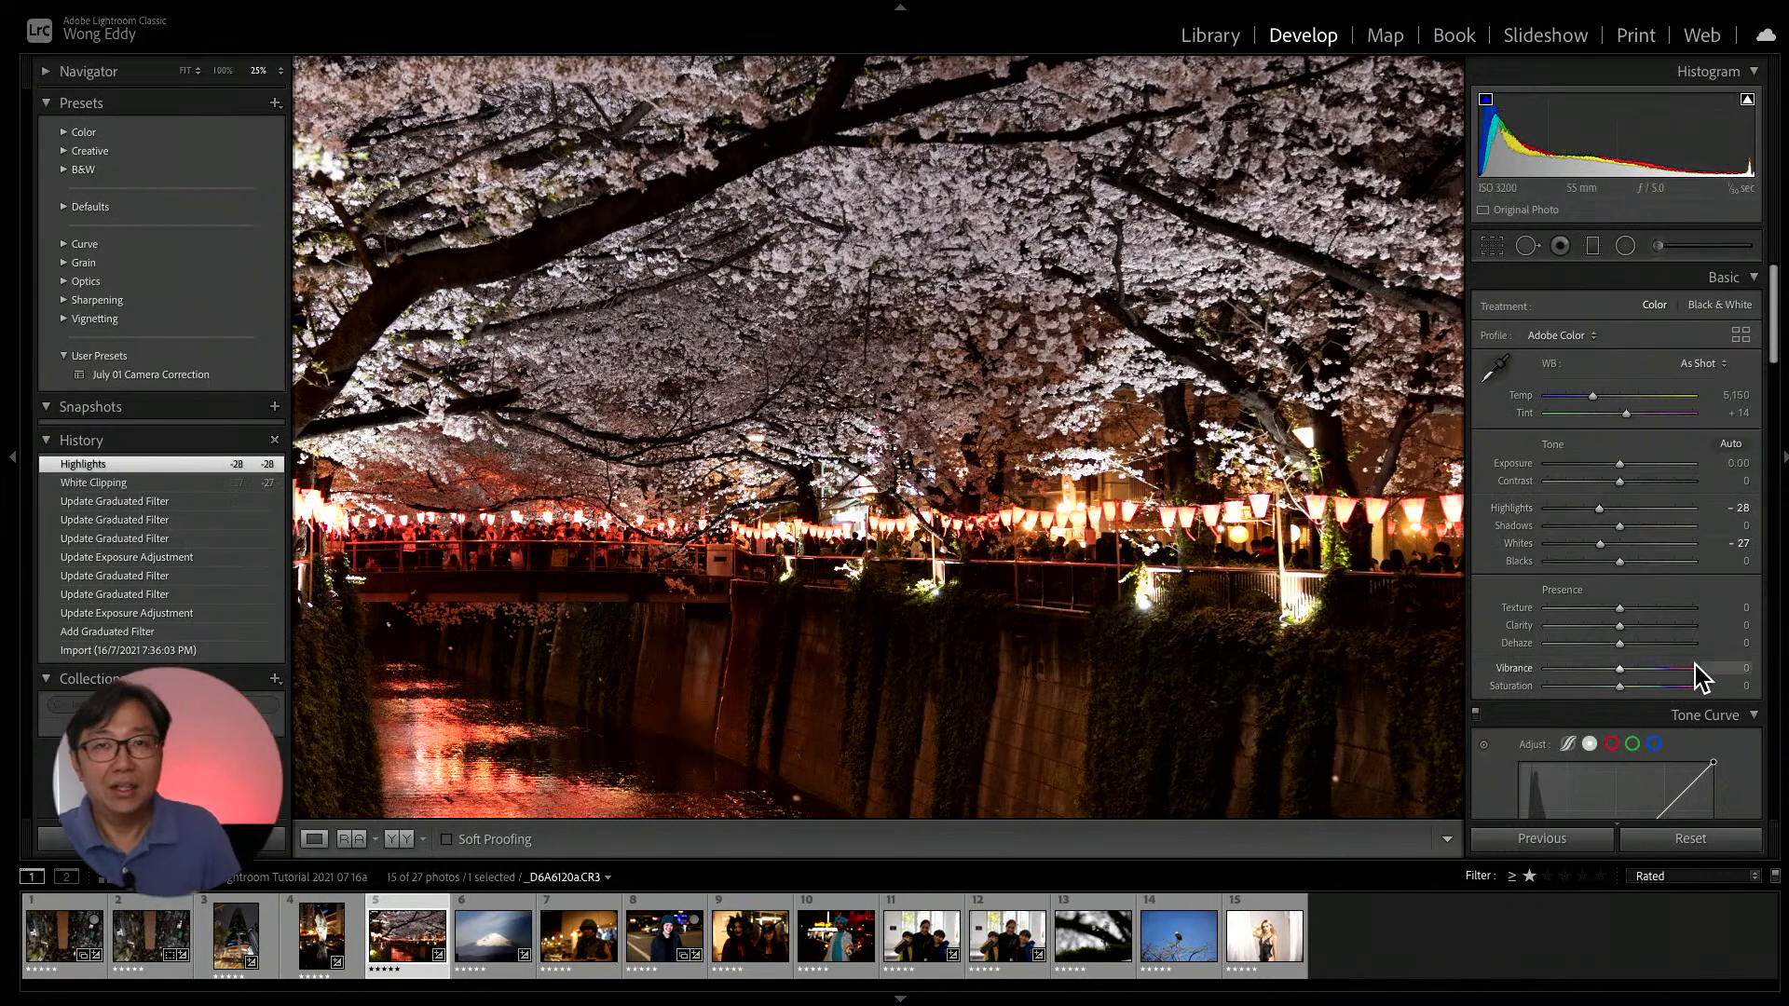